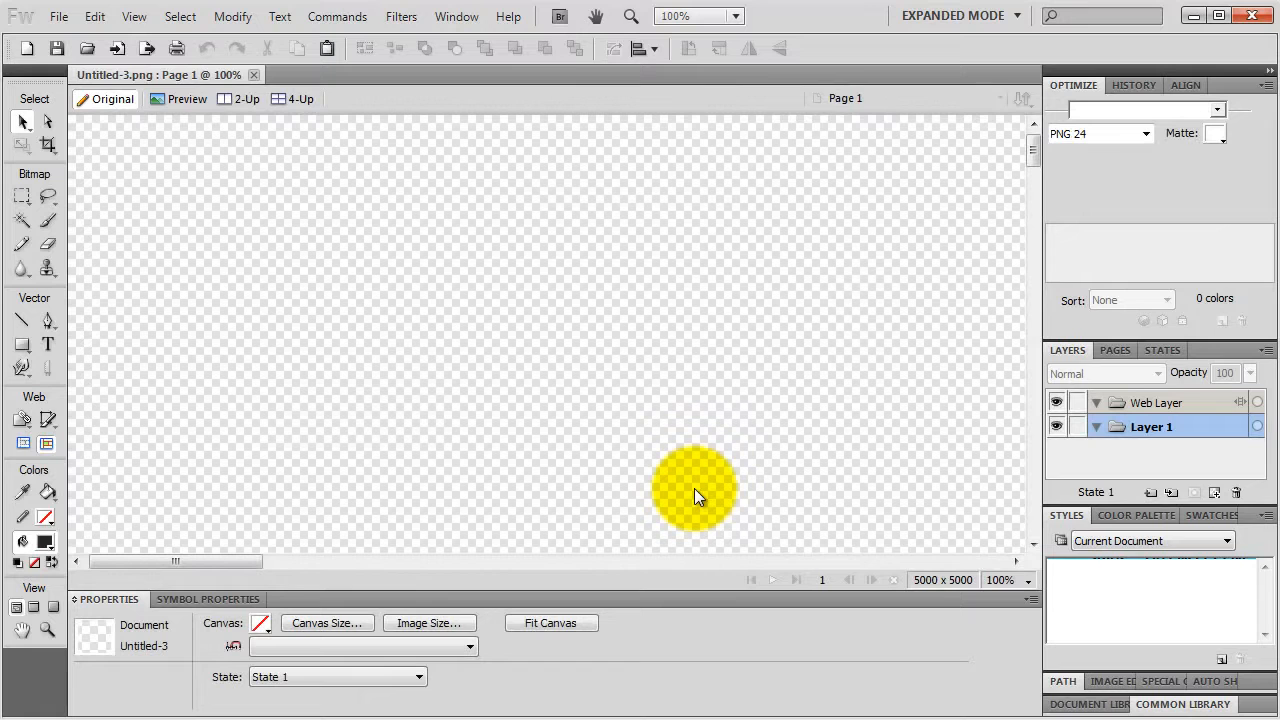
Step: Start saving the document, create a folder named site1 inside _Sites, and open that folder
{"action": "left_click", "coordinate": [59, 16]}
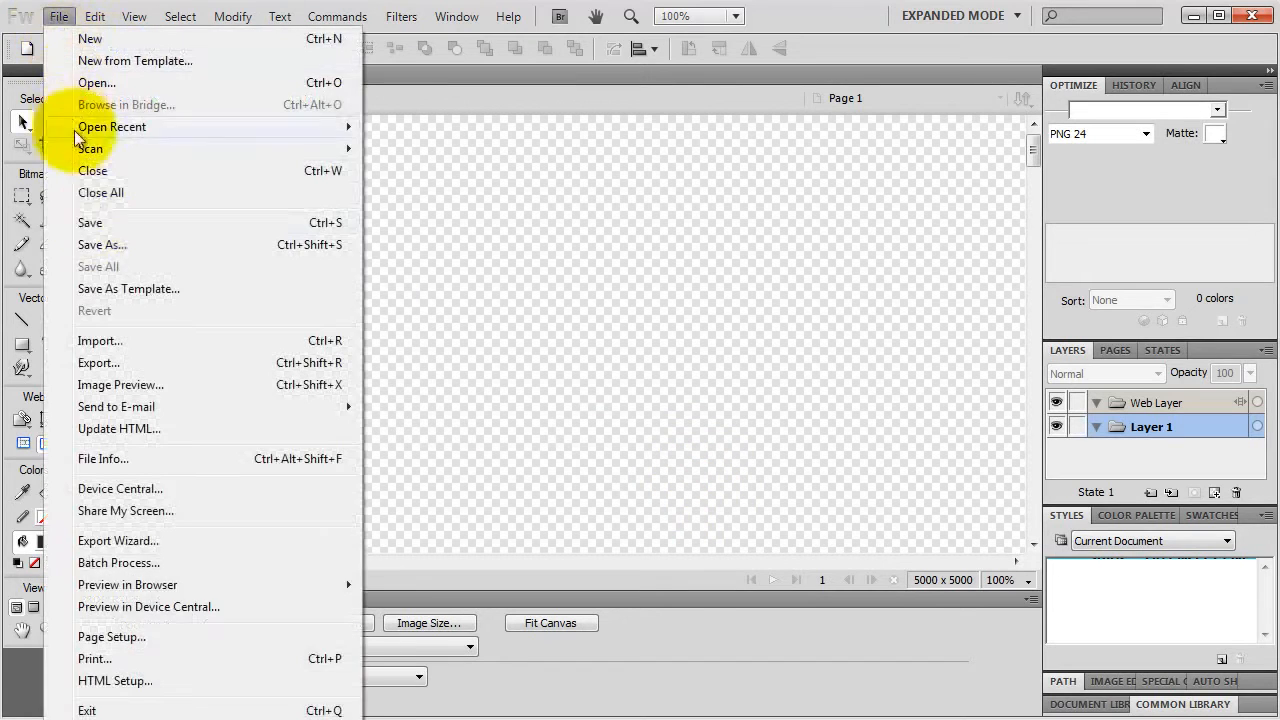
{"action": "left_click", "coordinate": [100, 222]}
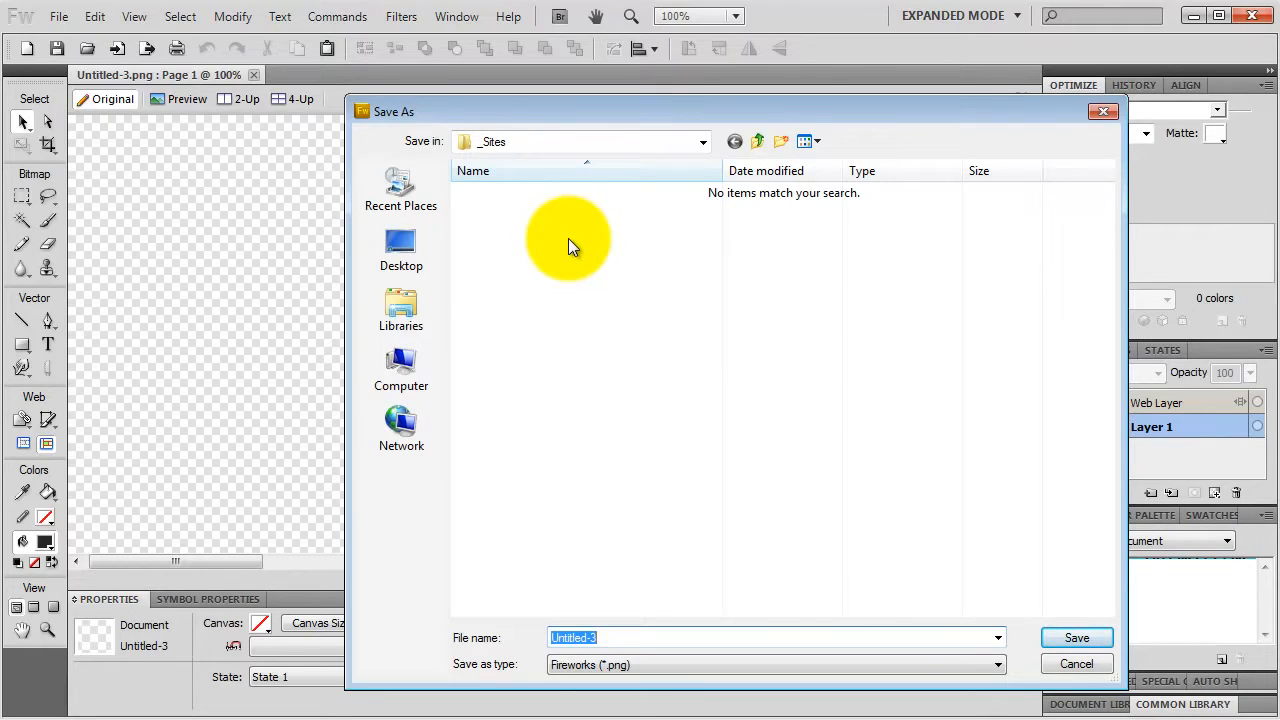
{"action": "left_click", "coordinate": [781, 142]}
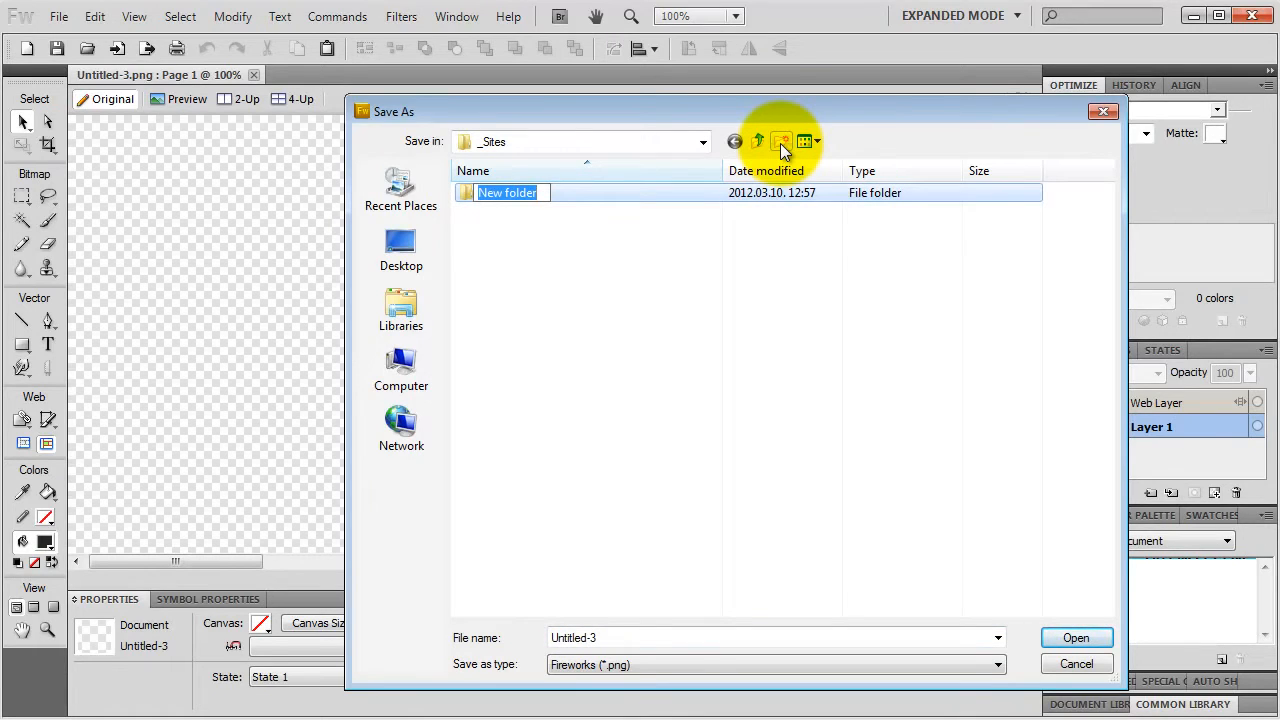
{"action": "type", "text": "site1"}
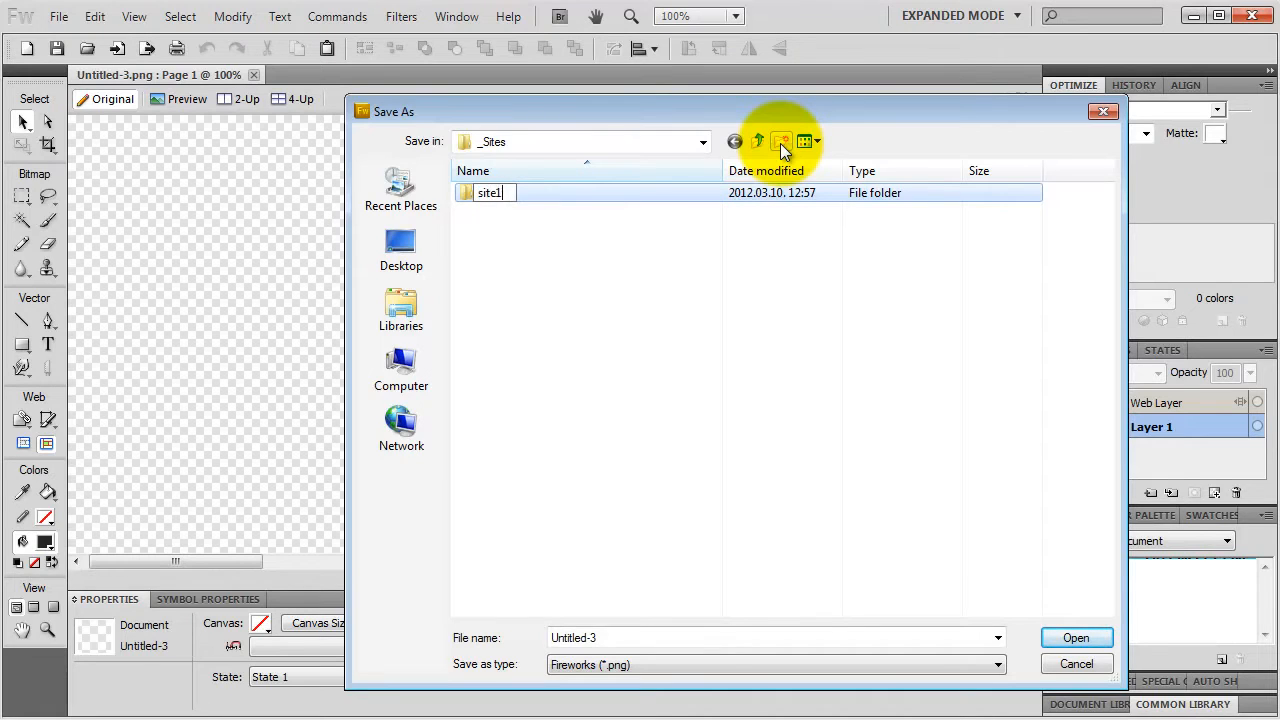
{"action": "key", "text": "Return"}
{"action": "key", "text": "Return"}
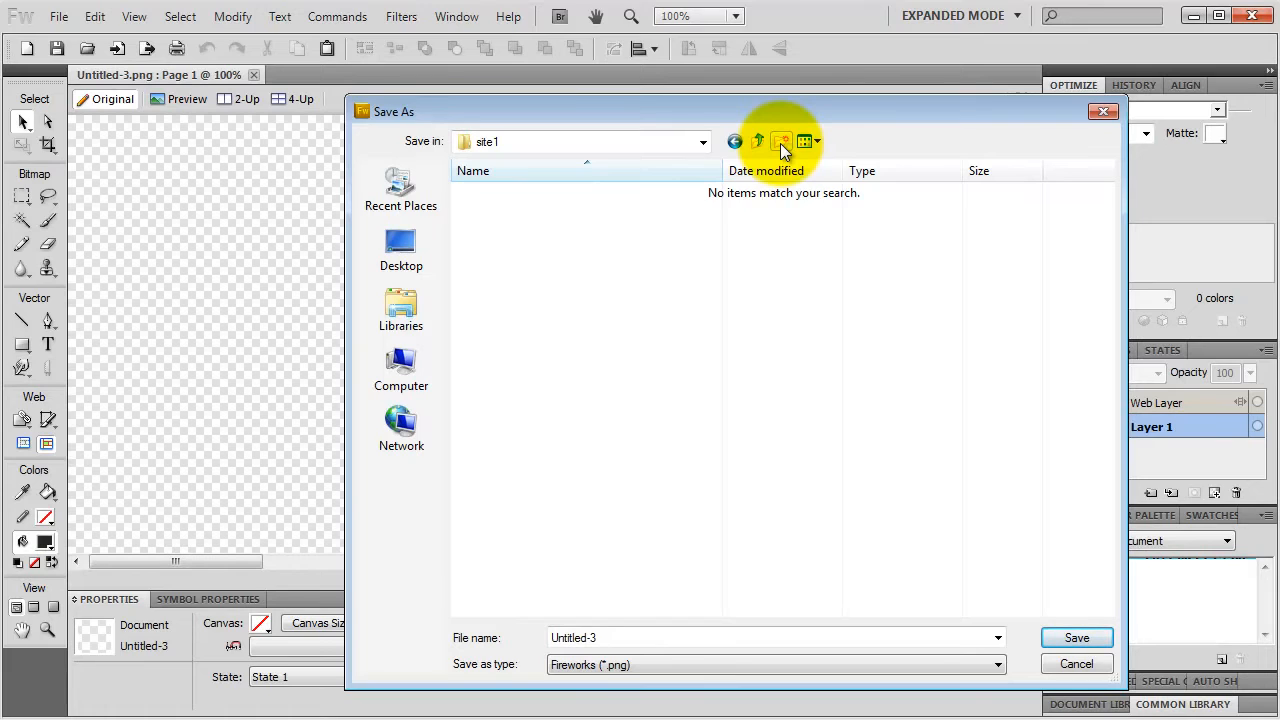
Step: Create a subfolder named fireworks inside the site1 folder and open it as the save location
{"action": "left_click", "coordinate": [781, 145]}
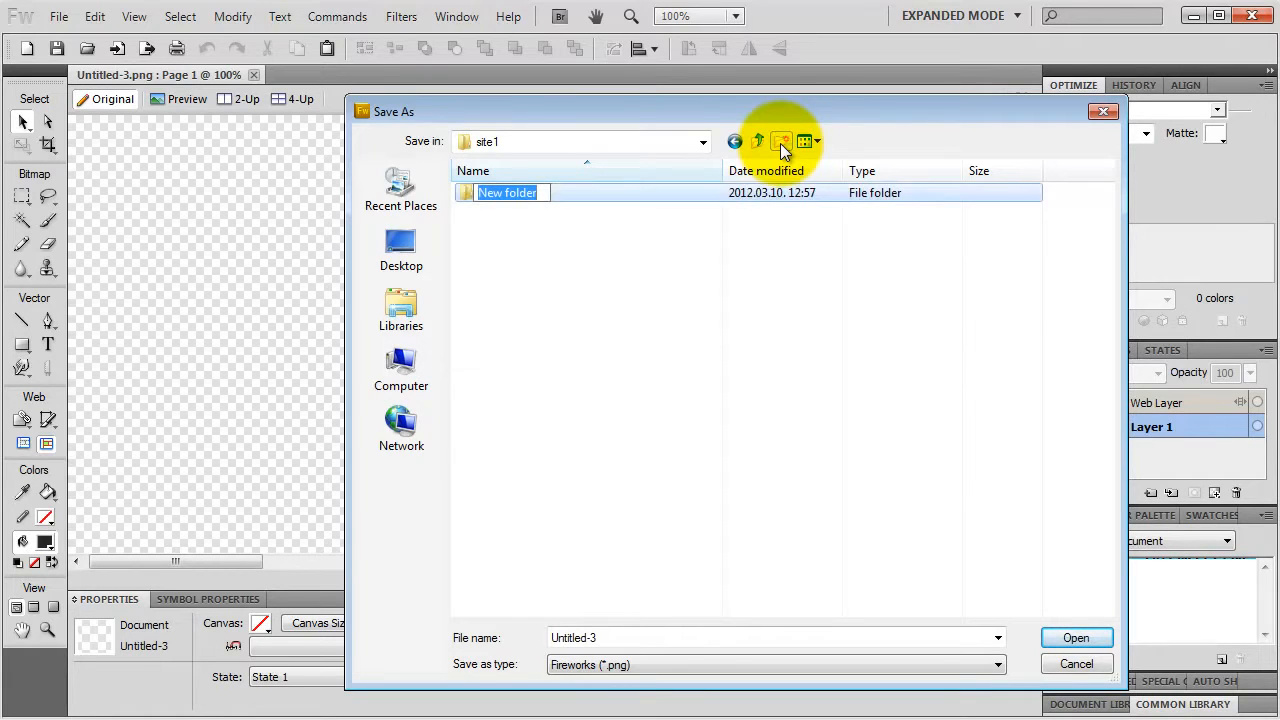
{"action": "type", "text": "fire"}
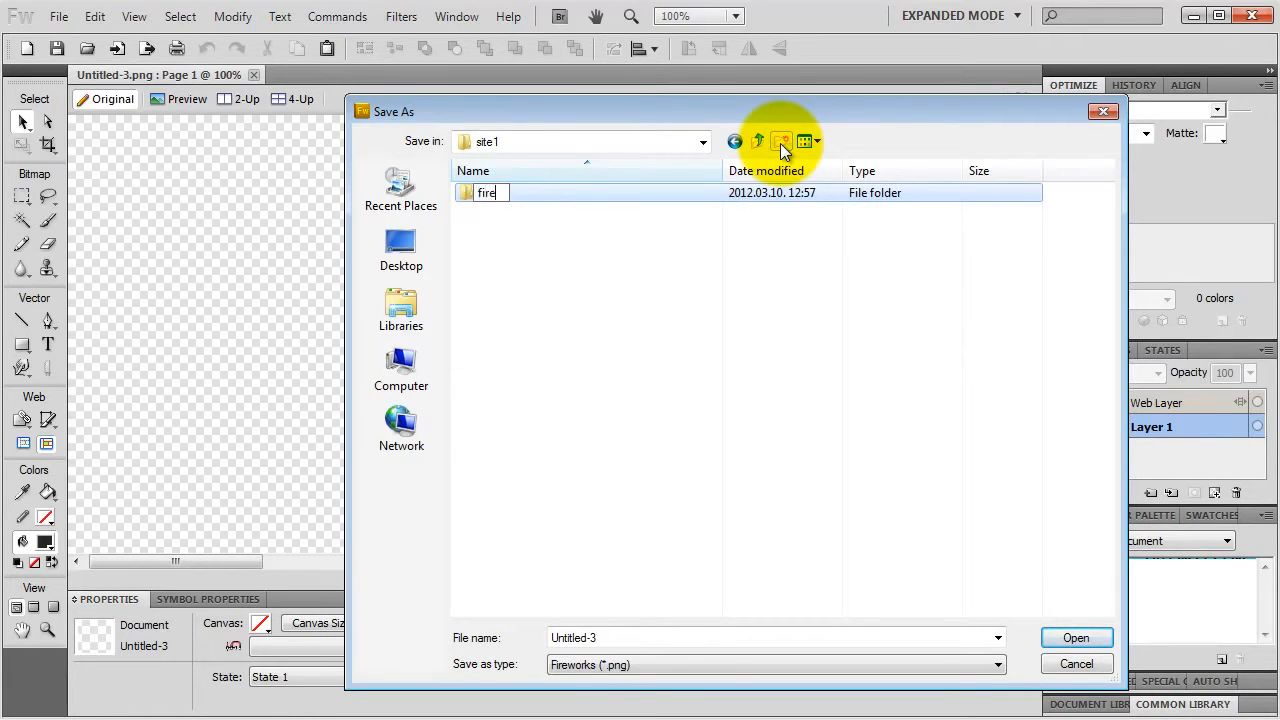
{"action": "type", "text": "works"}
{"action": "key", "text": "Return"}
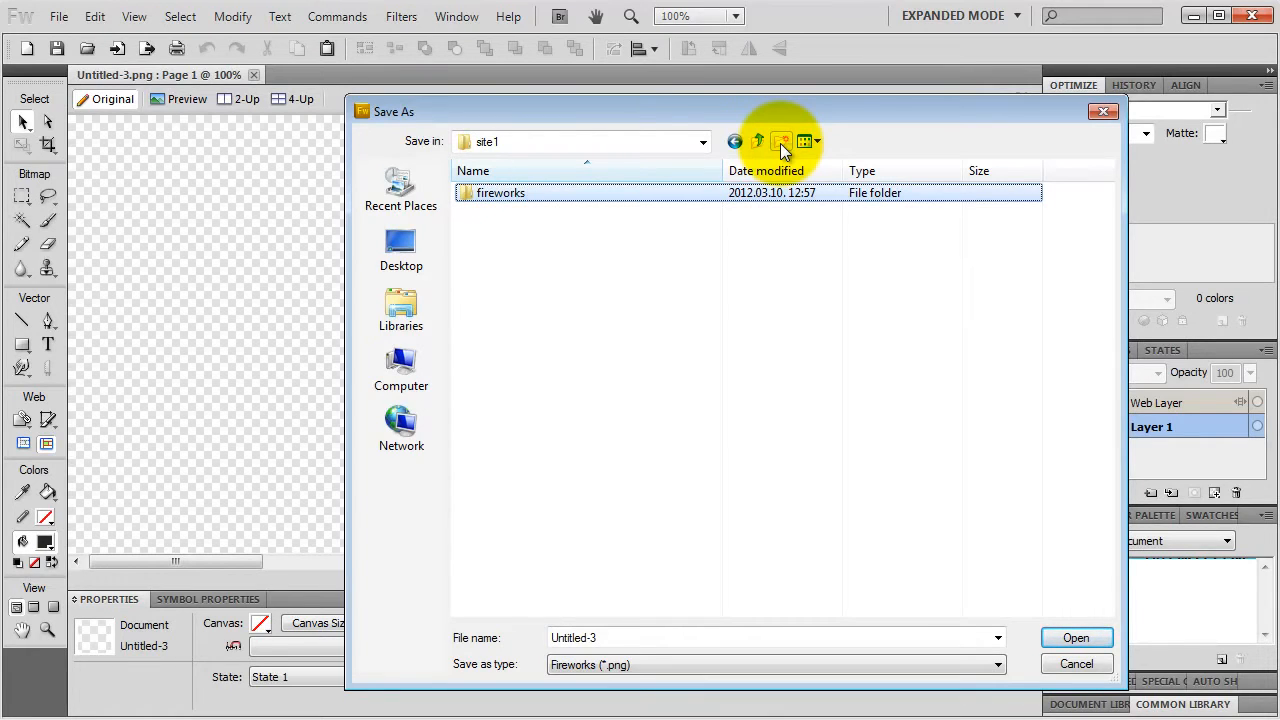
{"action": "key", "text": "Return"}
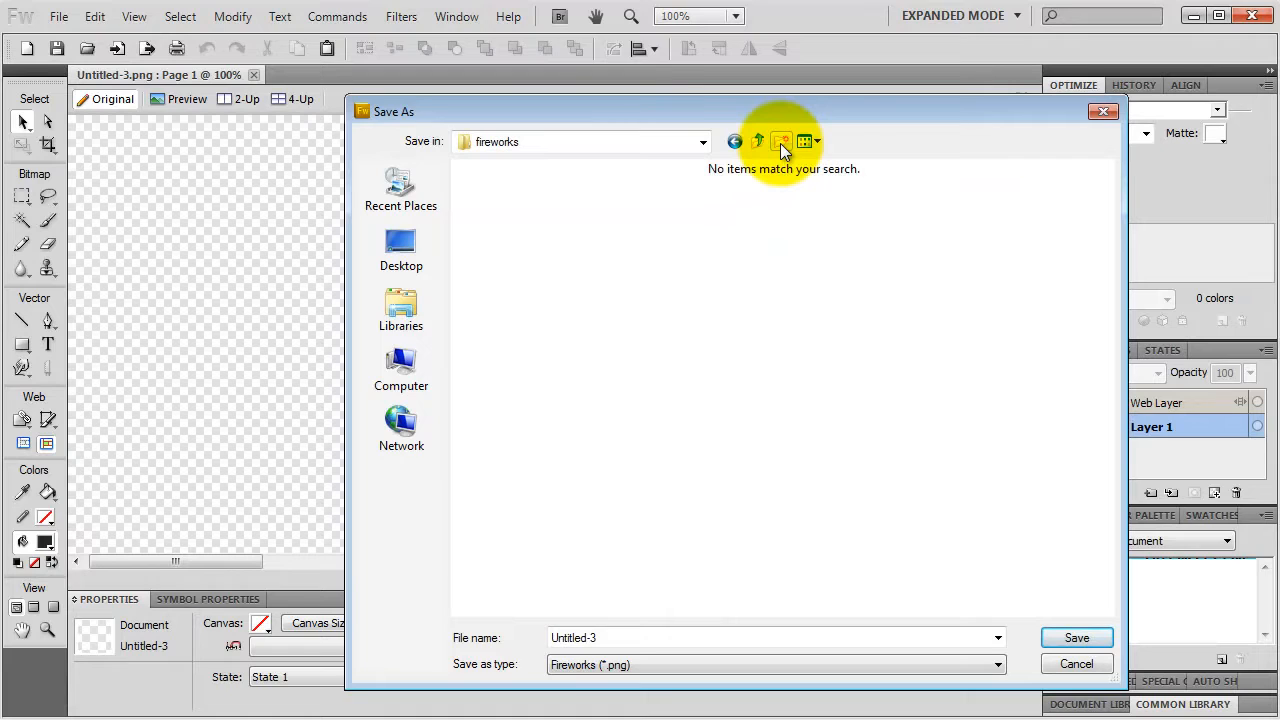
Step: Save the document in the fireworks folder under the file name site1
{"action": "double_click", "coordinate": [572, 637]}
{"action": "type", "text": "site1"}
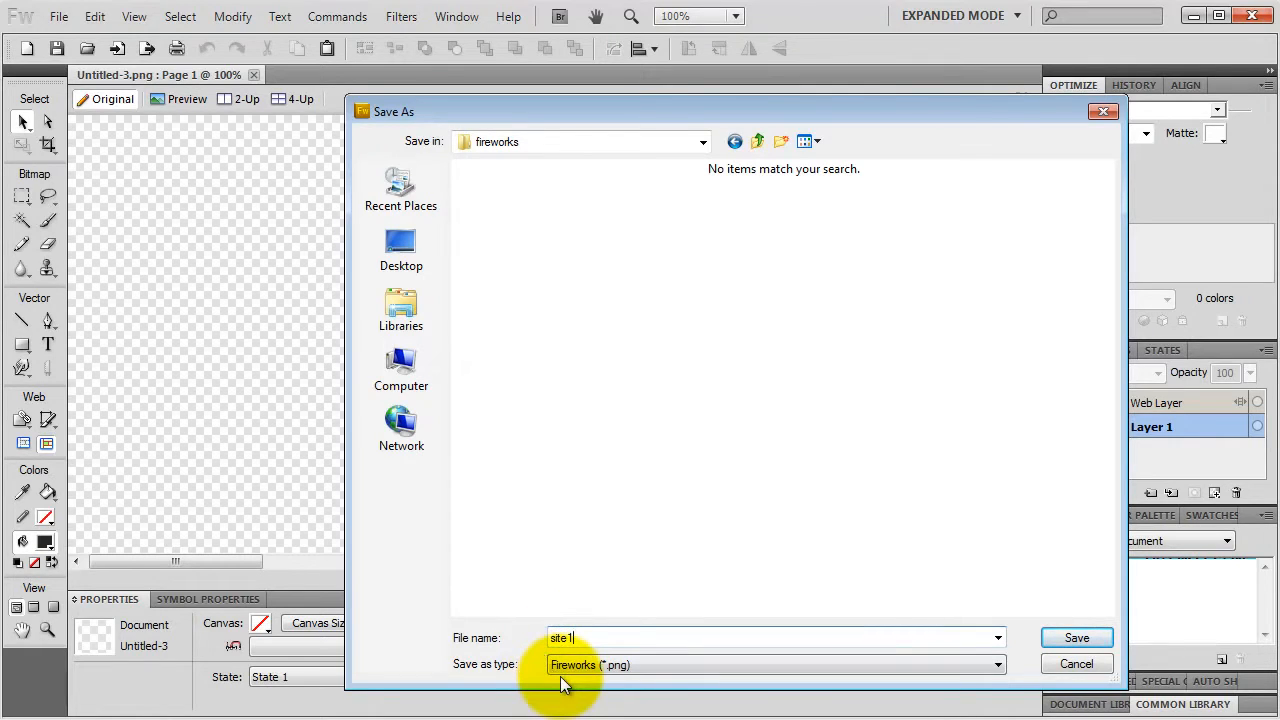
{"action": "left_click", "coordinate": [1074, 638]}
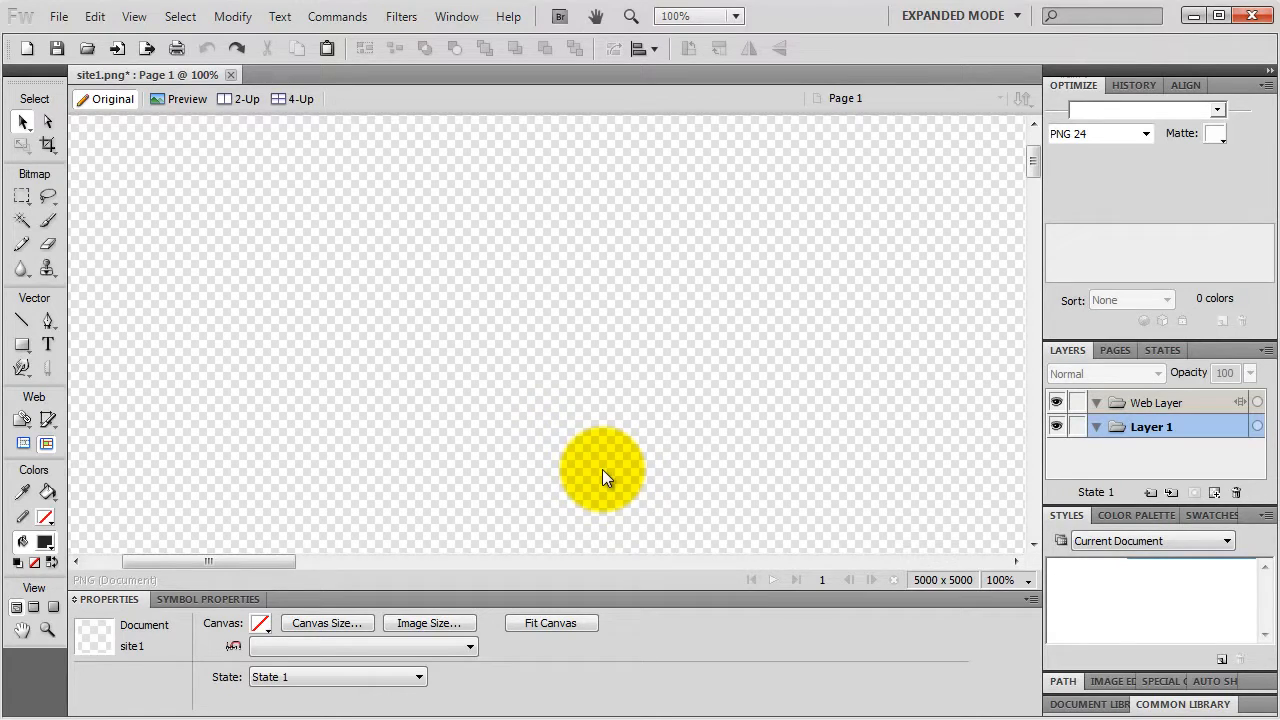
Step: Switch to the browser and search TemplateMonster for Website Templates in the Design category
{"action": "key", "text": "alt+Tab"}
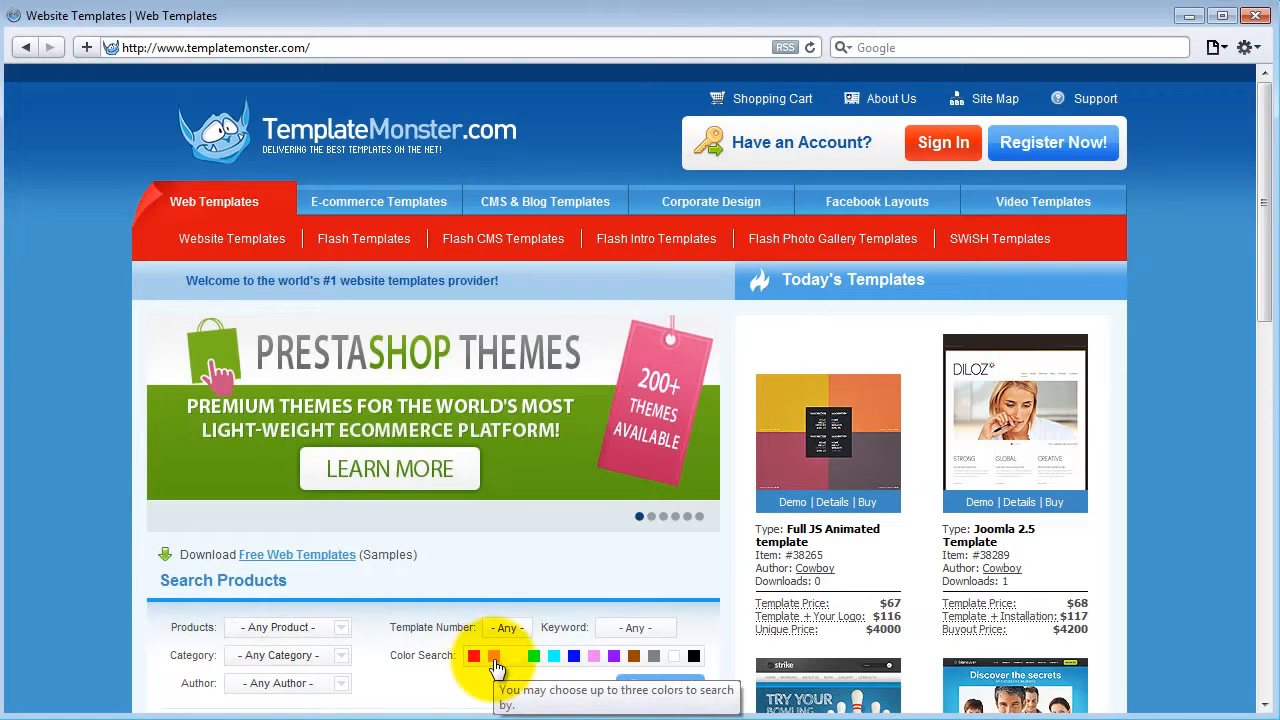
{"action": "left_click", "coordinate": [280, 627]}
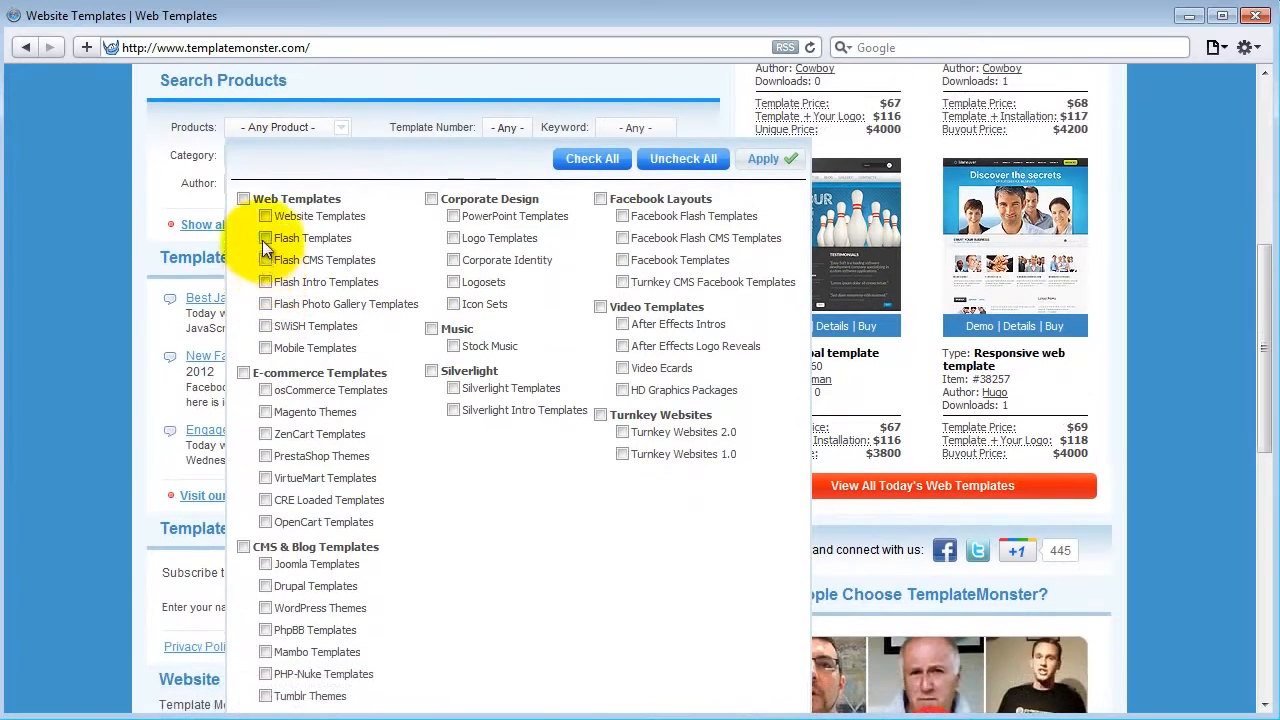
{"action": "left_click", "coordinate": [264, 214]}
{"action": "left_click", "coordinate": [770, 158]}
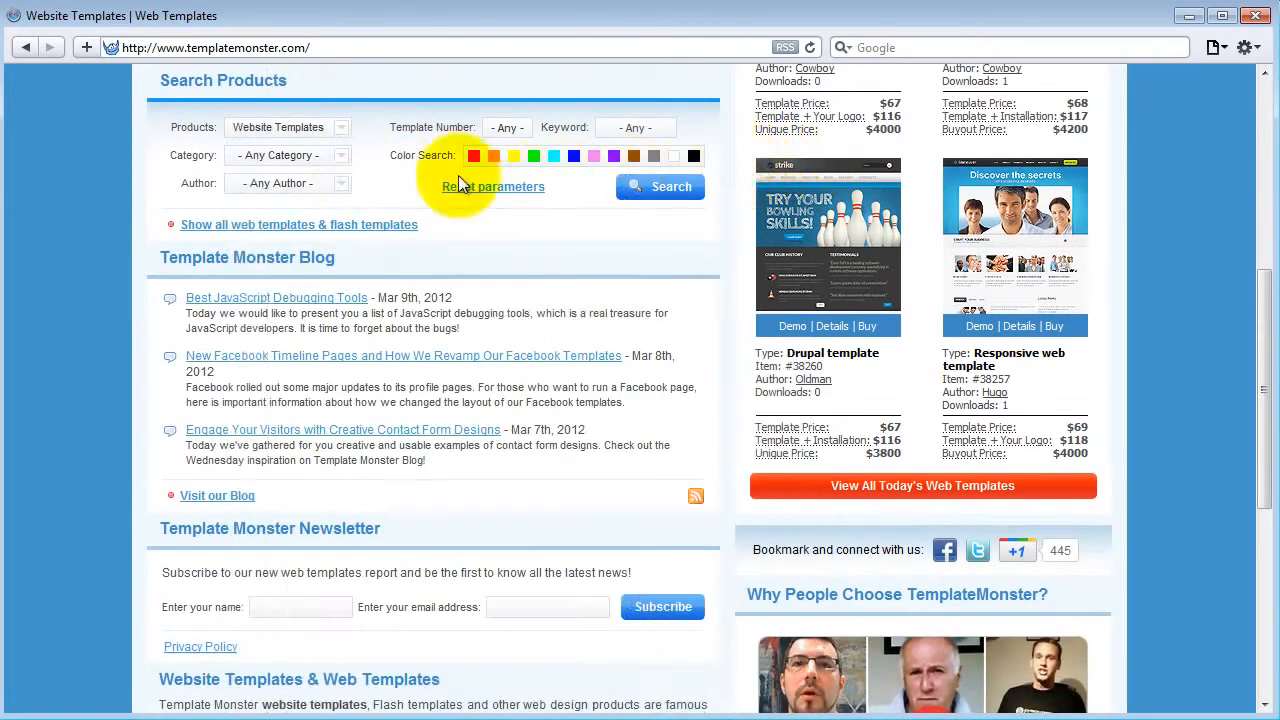
{"action": "left_click", "coordinate": [281, 155]}
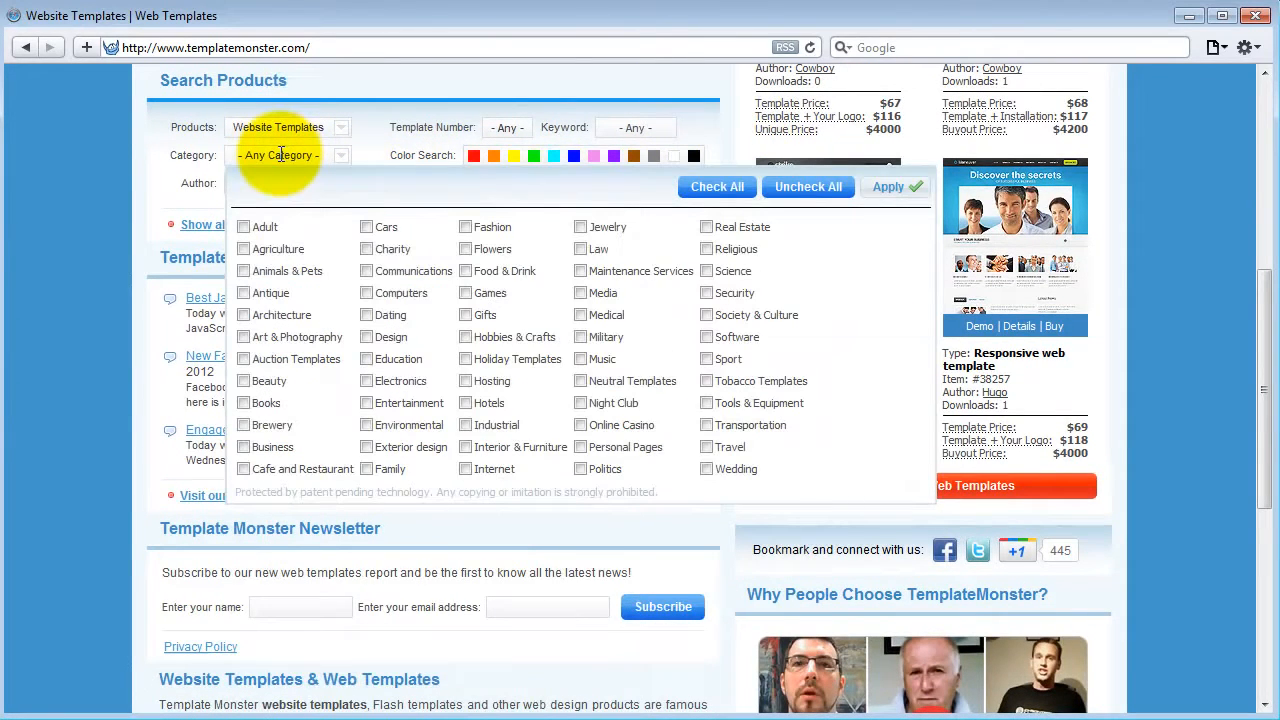
{"action": "left_click", "coordinate": [367, 337]}
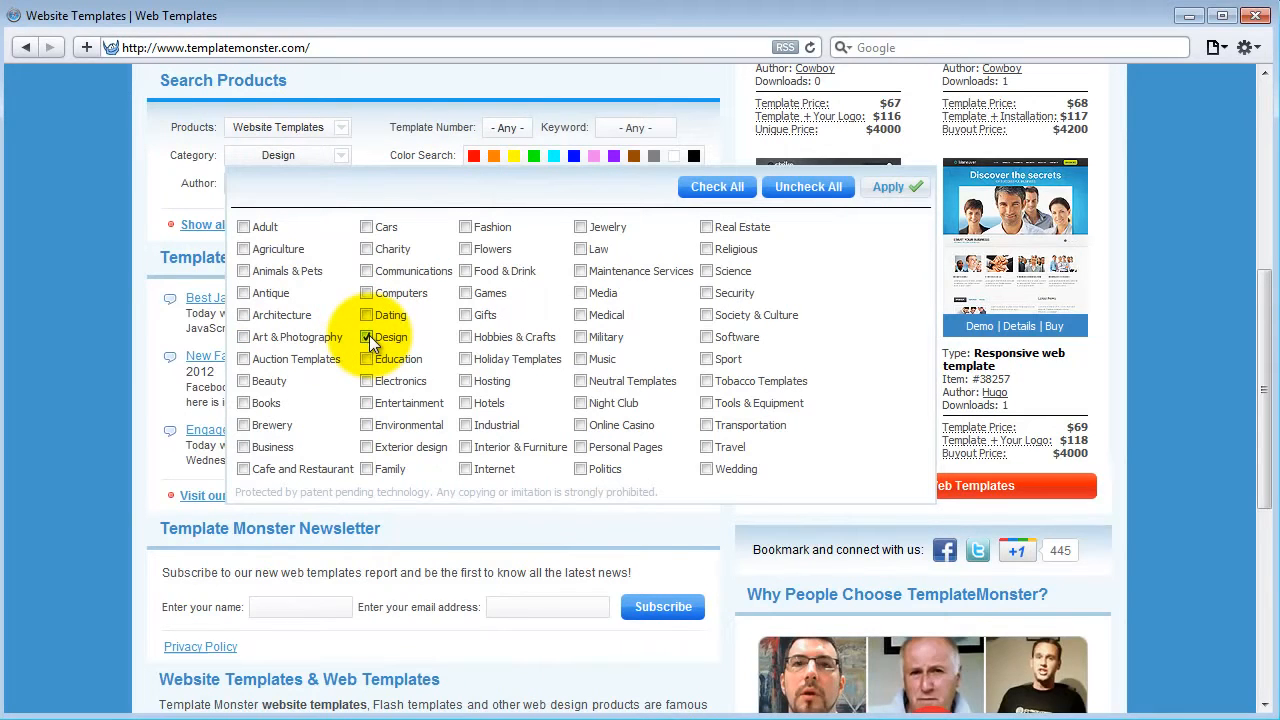
{"action": "left_click", "coordinate": [888, 187]}
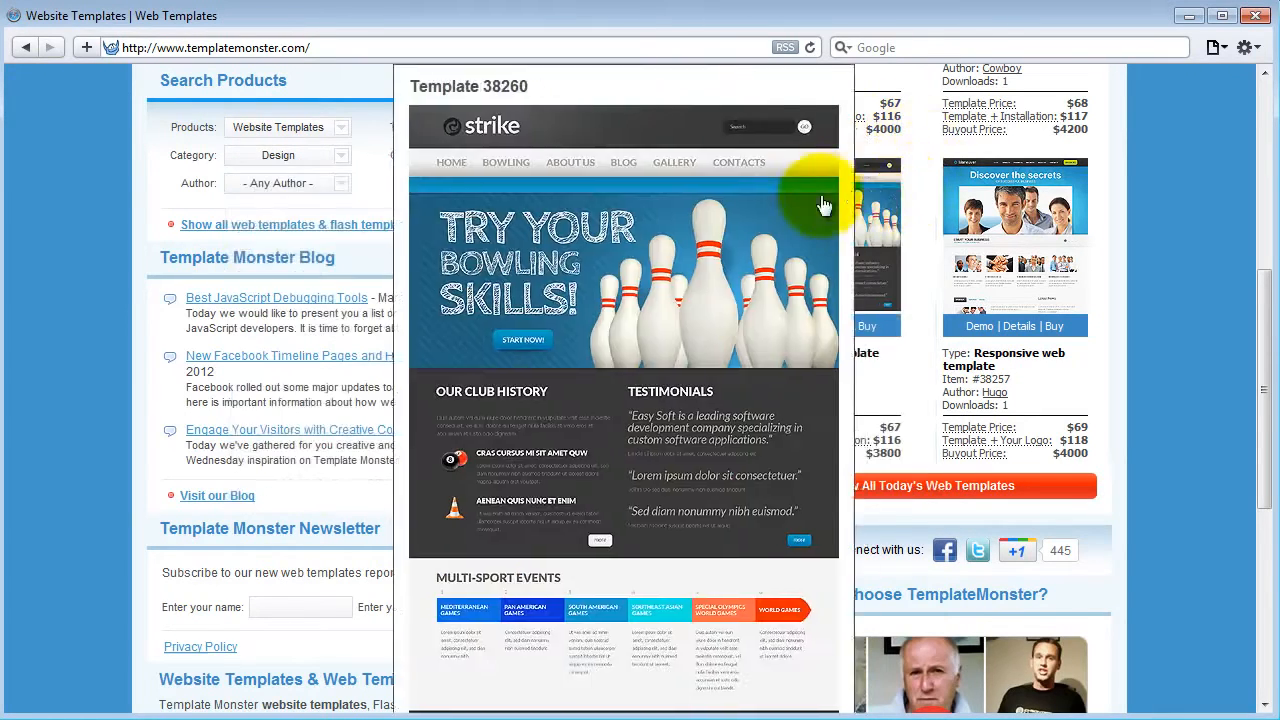
{"action": "left_click", "coordinate": [662, 197]}
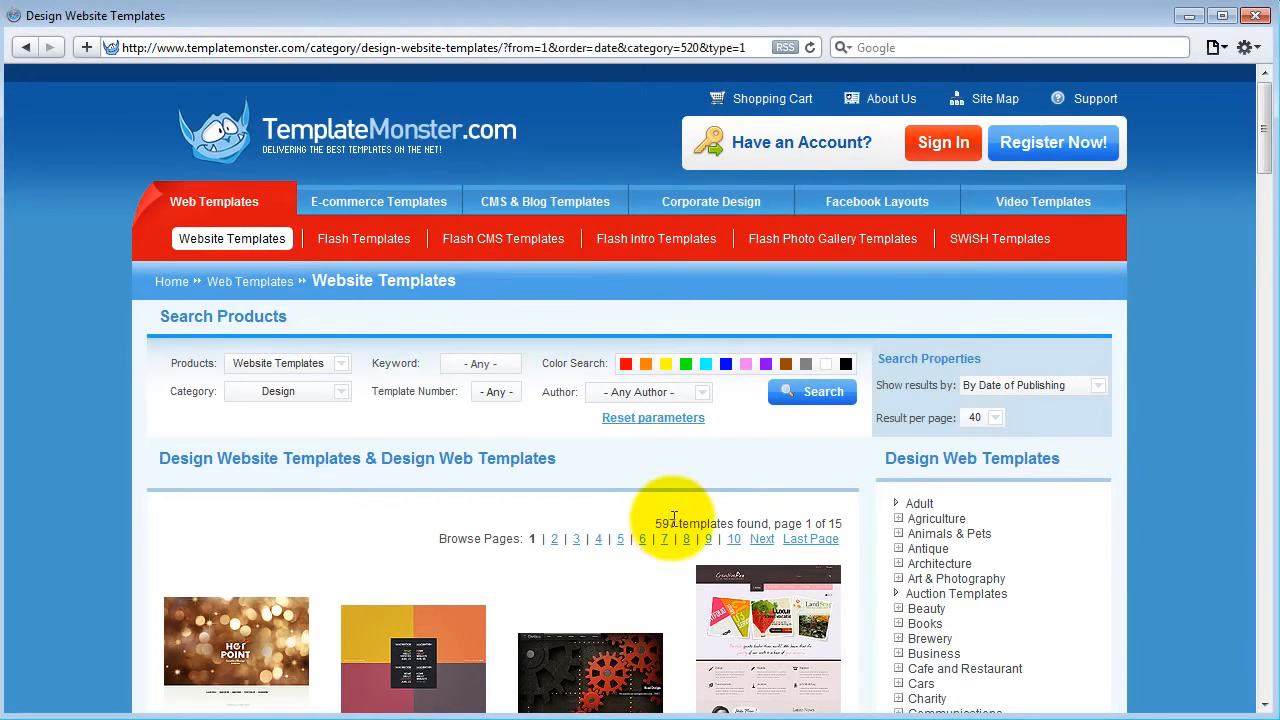
Step: Browse the design template results through to page 2 and open the page of Web Design template #36209
{"action": "scroll", "coordinate": [668, 517], "scroll_direction": "down", "scroll_amount": 20}
{"action": "scroll", "coordinate": [636, 453], "scroll_direction": "down", "scroll_amount": 10}
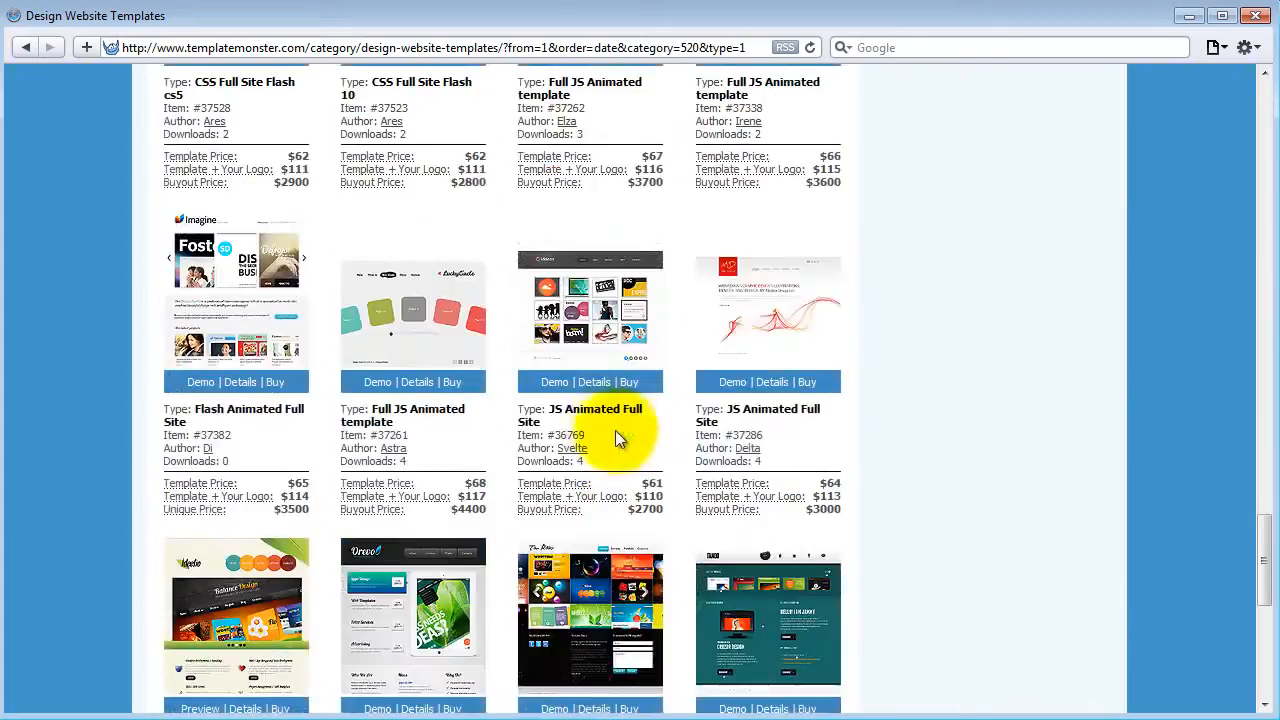
{"action": "left_click", "coordinate": [555, 288]}
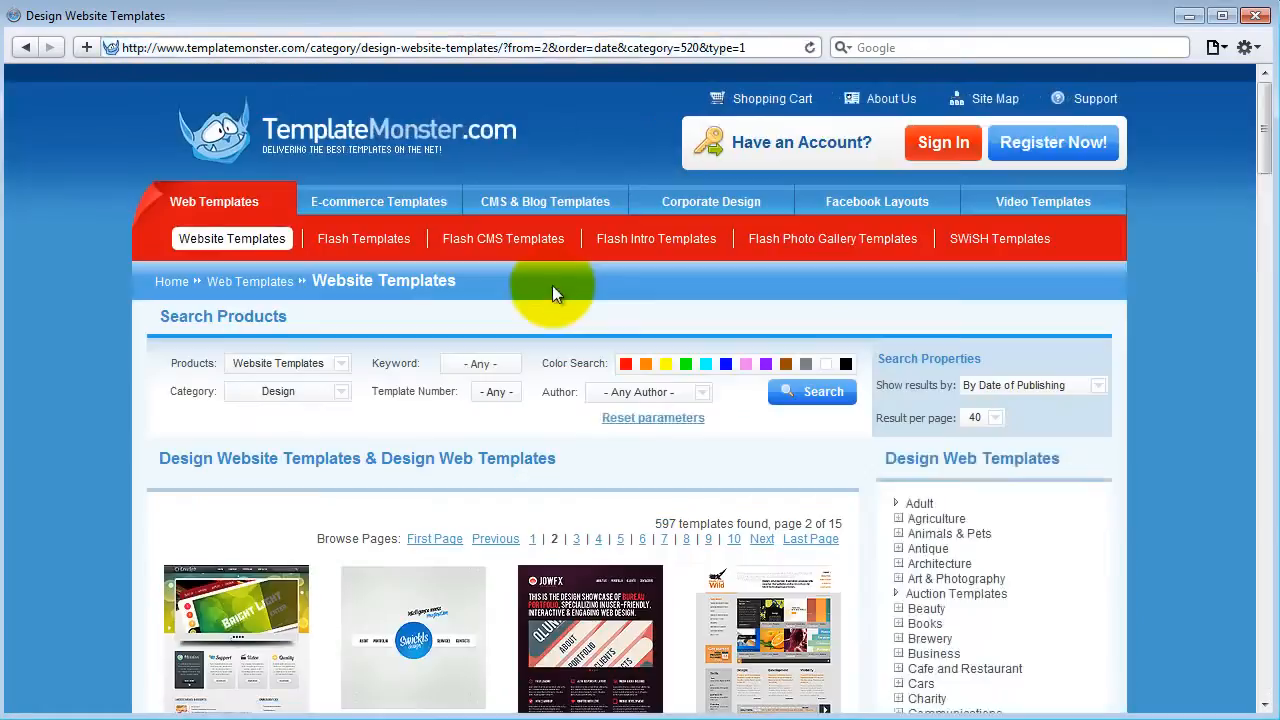
{"action": "scroll", "coordinate": [688, 381], "scroll_direction": "down", "scroll_amount": 10}
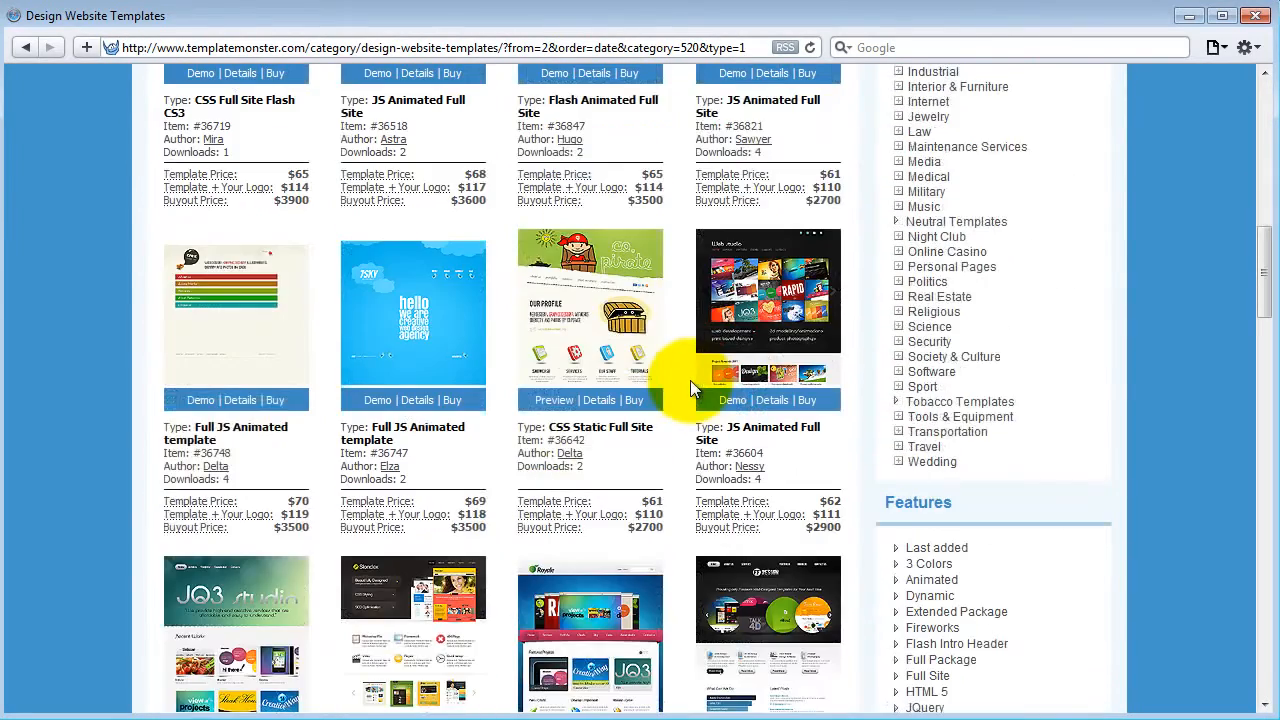
{"action": "scroll", "coordinate": [690, 380], "scroll_direction": "down", "scroll_amount": 4}
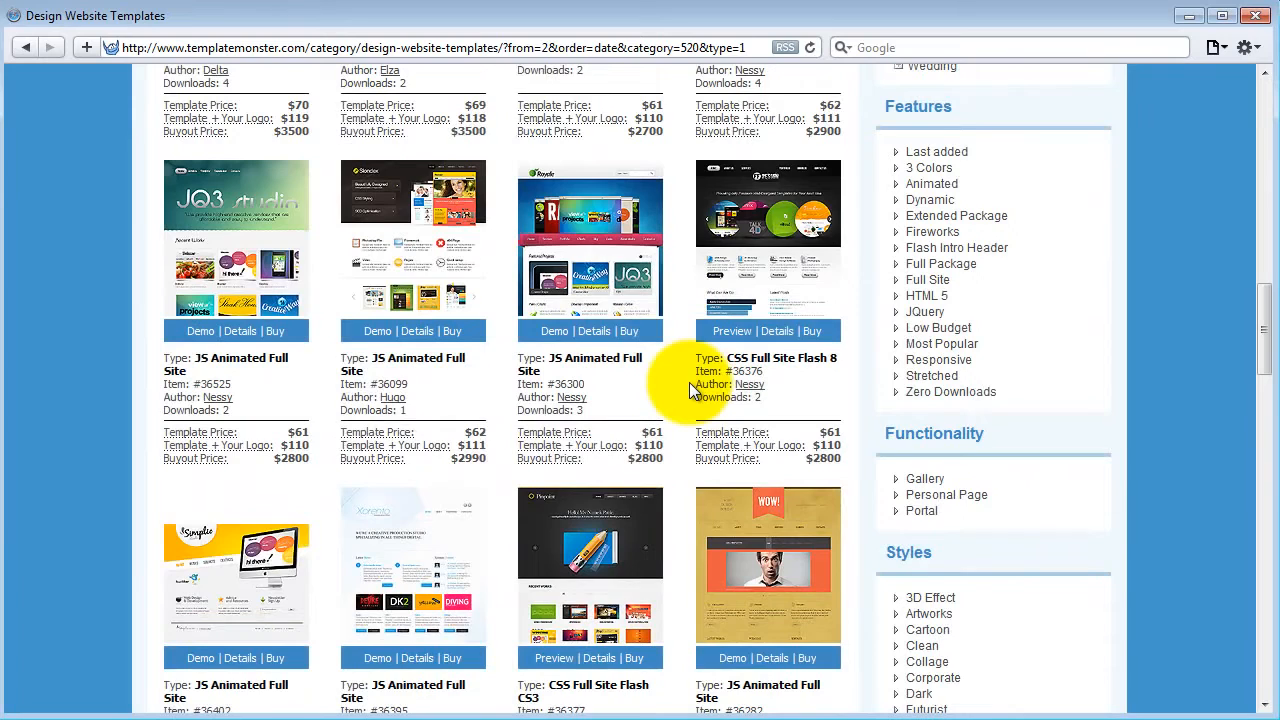
{"action": "scroll", "coordinate": [689, 382], "scroll_direction": "down", "scroll_amount": 4}
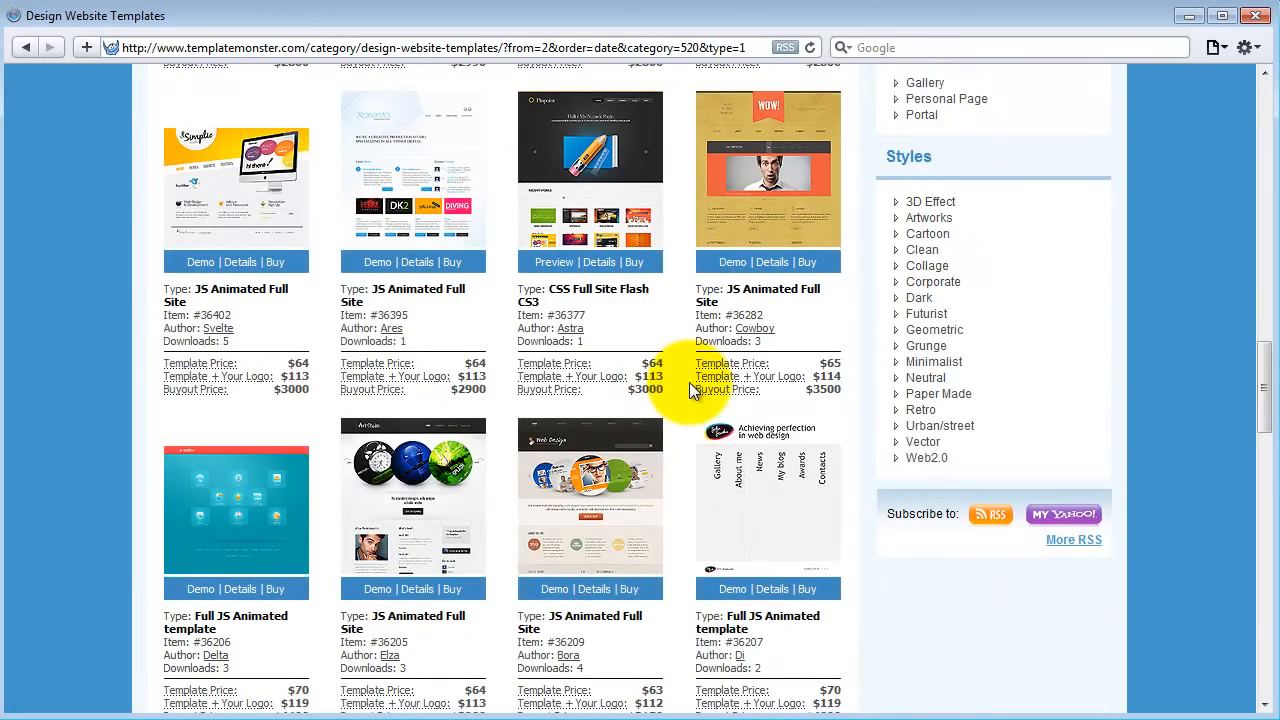
{"action": "scroll", "coordinate": [689, 382], "scroll_direction": "down", "scroll_amount": 2}
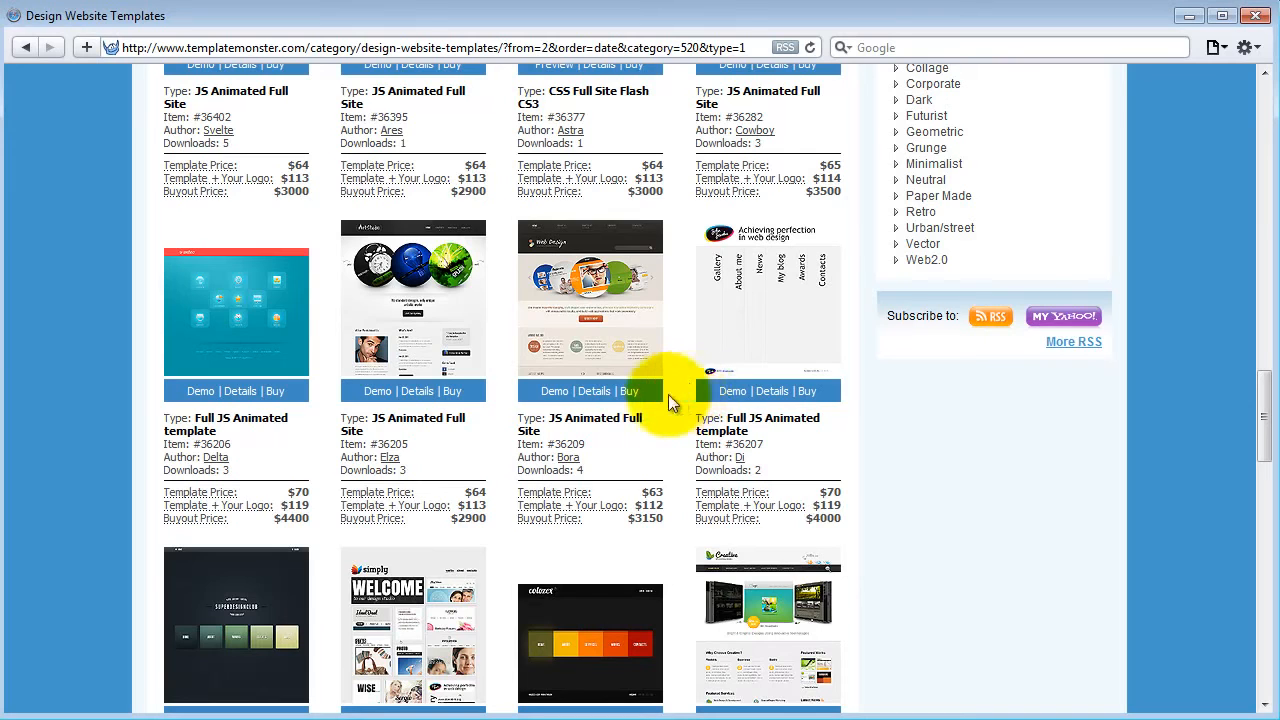
{"action": "mouse_move", "coordinate": [590, 270]}
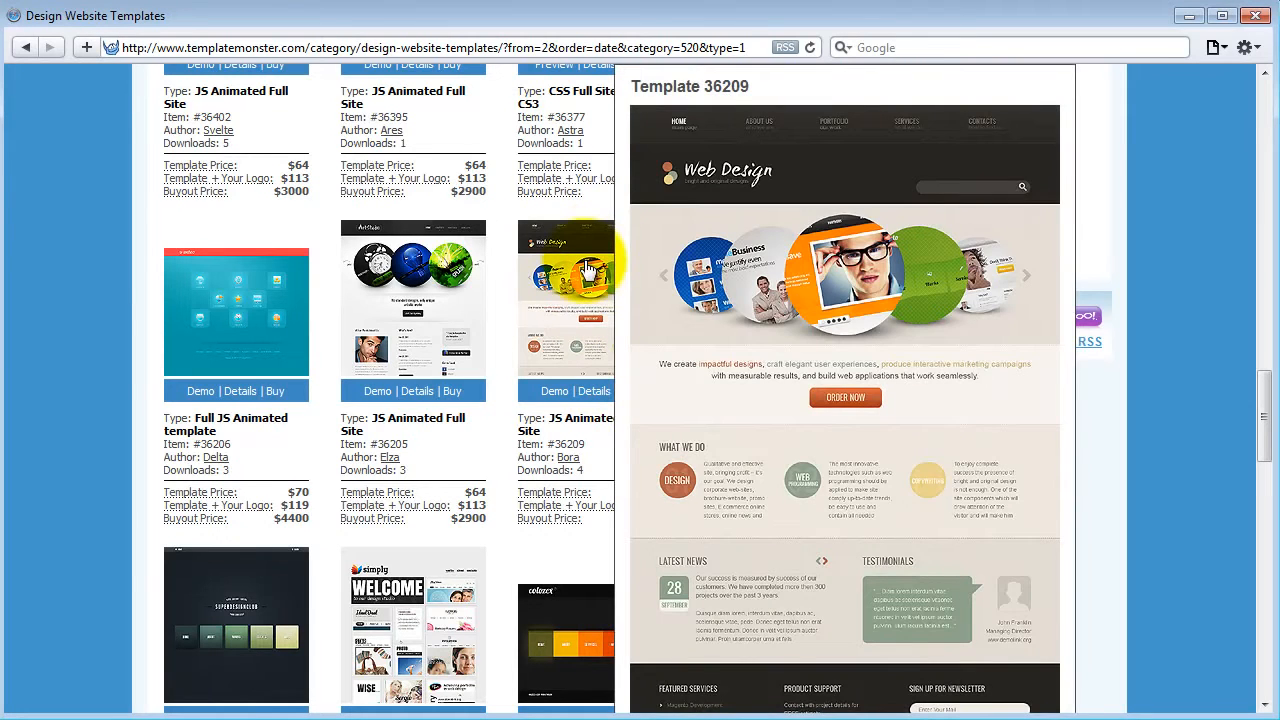
{"action": "left_click", "coordinate": [588, 265]}
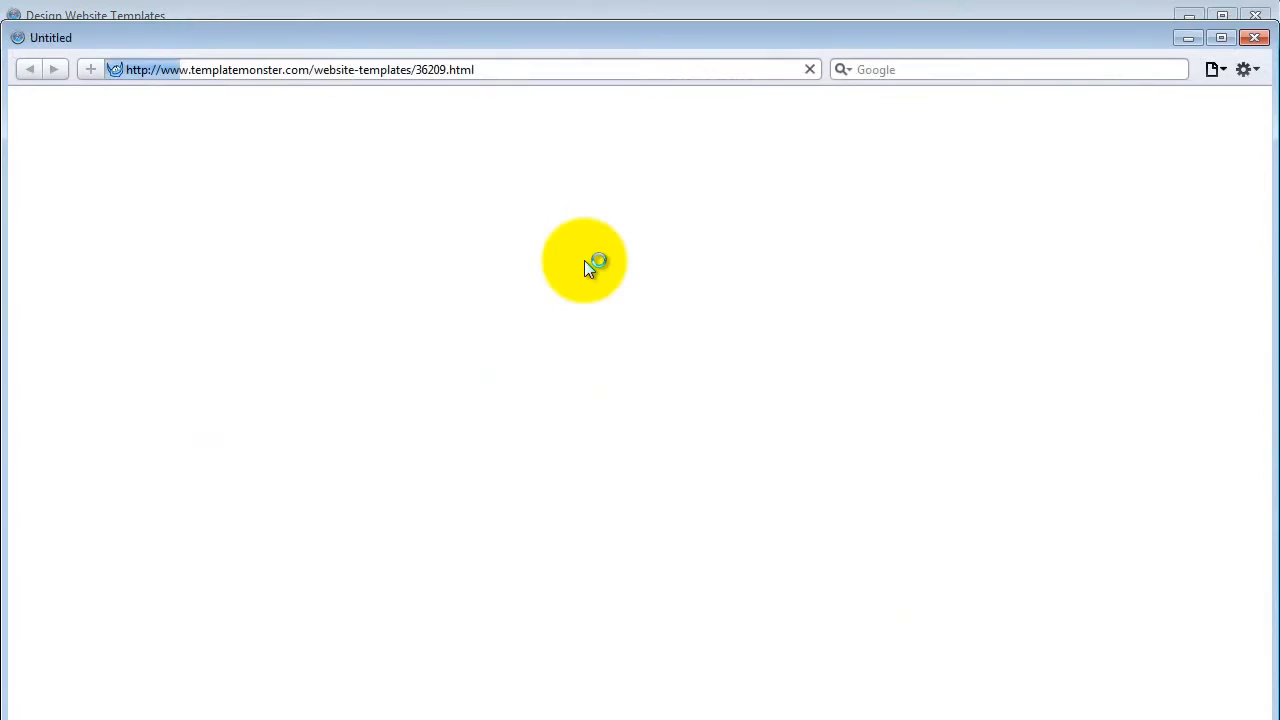
Step: Copy the template's real size screenshot image and paste it into the site1 document in Fireworks
{"action": "scroll", "coordinate": [586, 265], "scroll_direction": "down", "scroll_amount": 4}
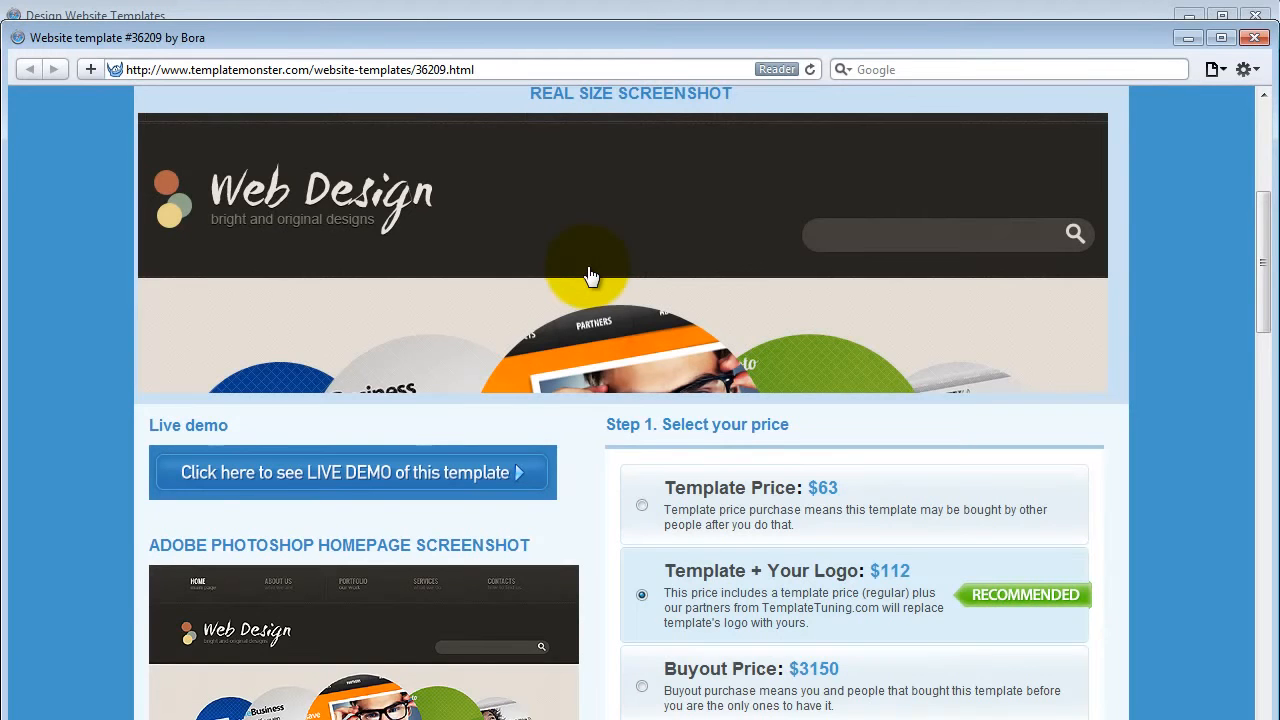
{"action": "right_click", "coordinate": [547, 229]}
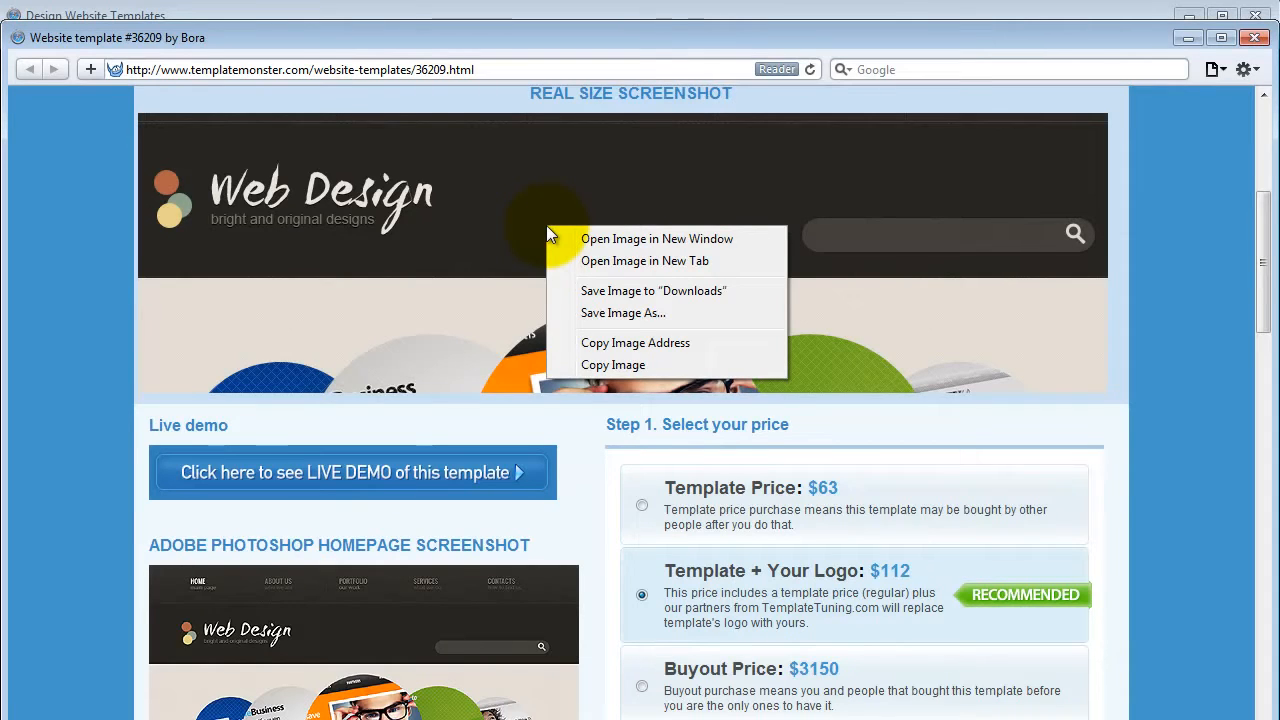
{"action": "left_click", "coordinate": [595, 370]}
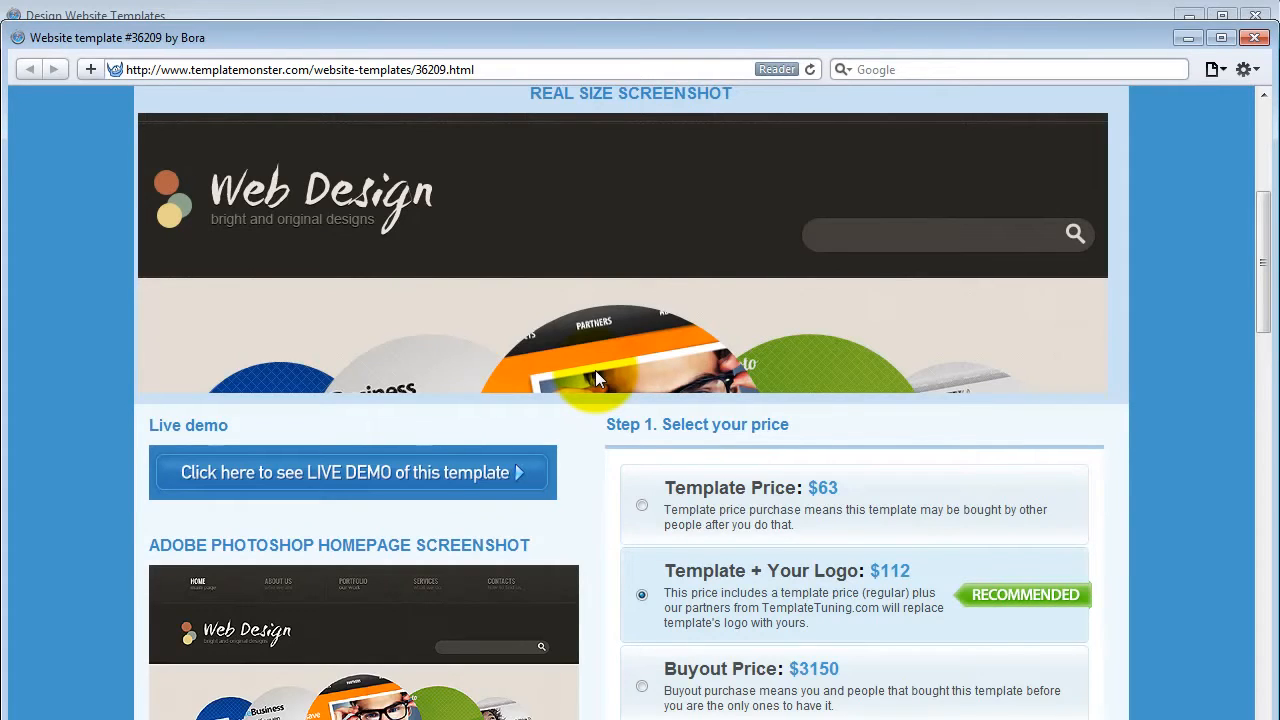
{"action": "key", "text": "alt+Tab"}
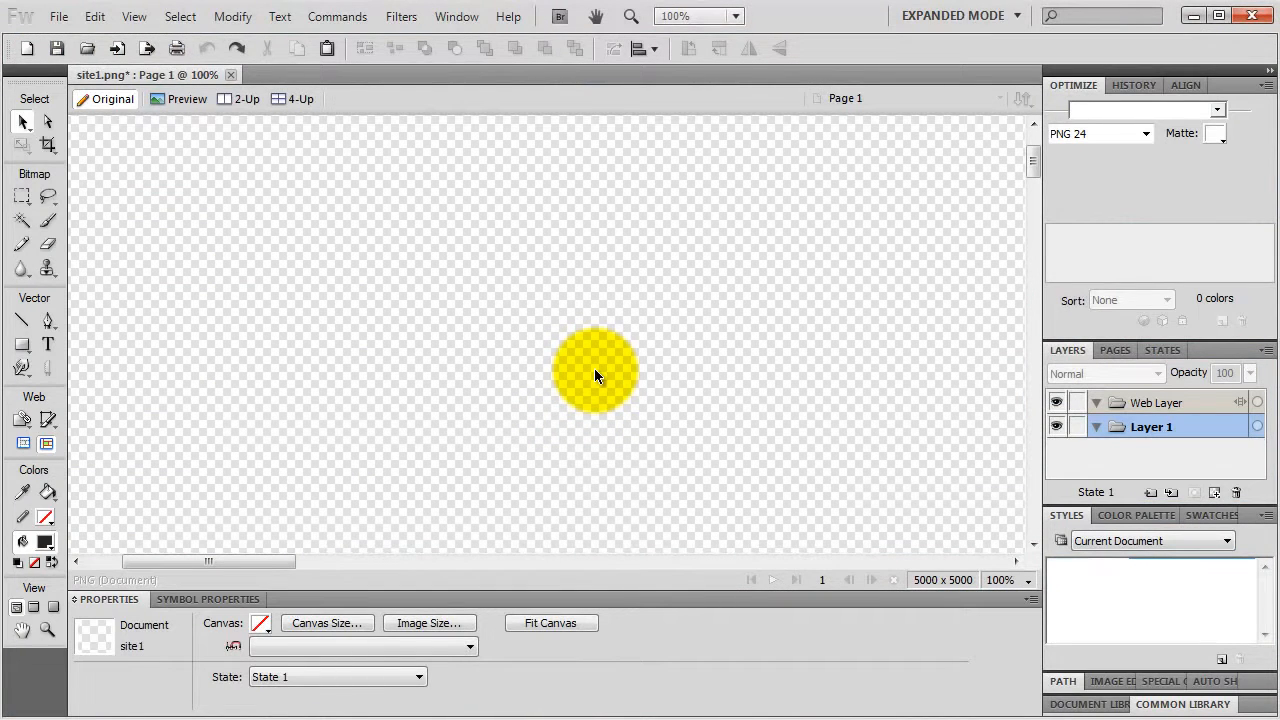
{"action": "key", "text": "ctrl+v"}
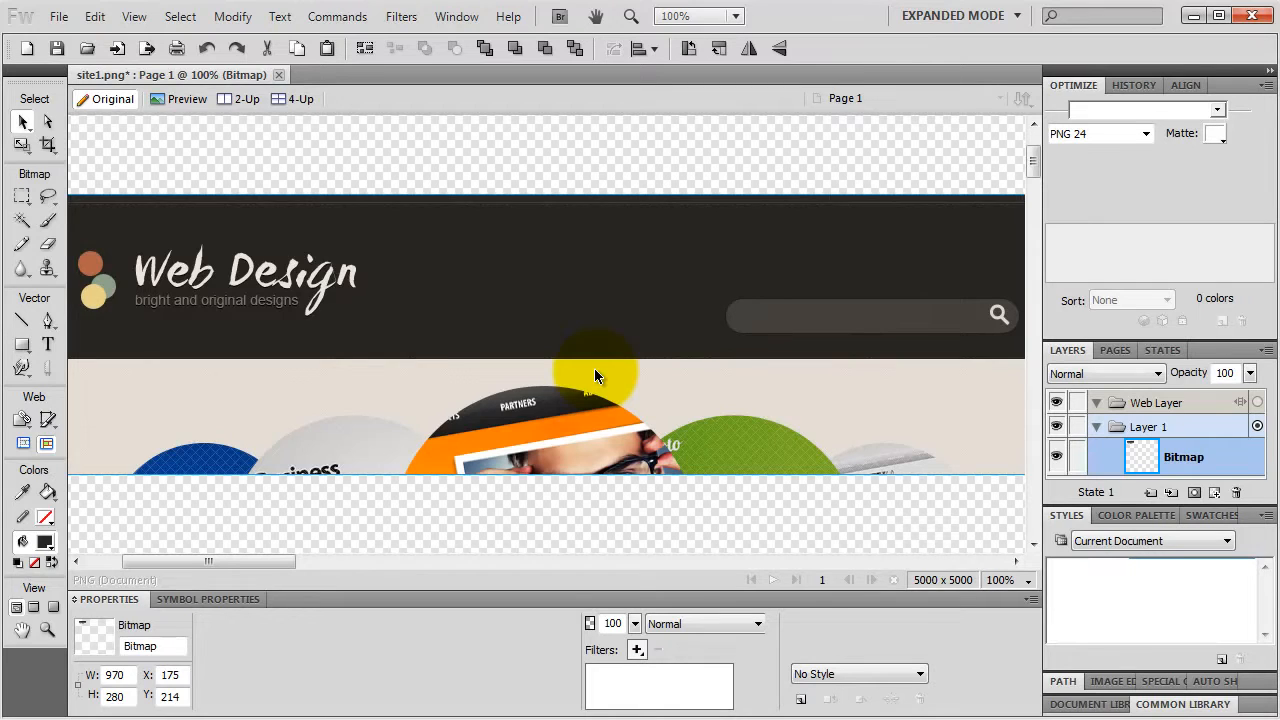
{"action": "left_click", "coordinate": [1024, 581]}
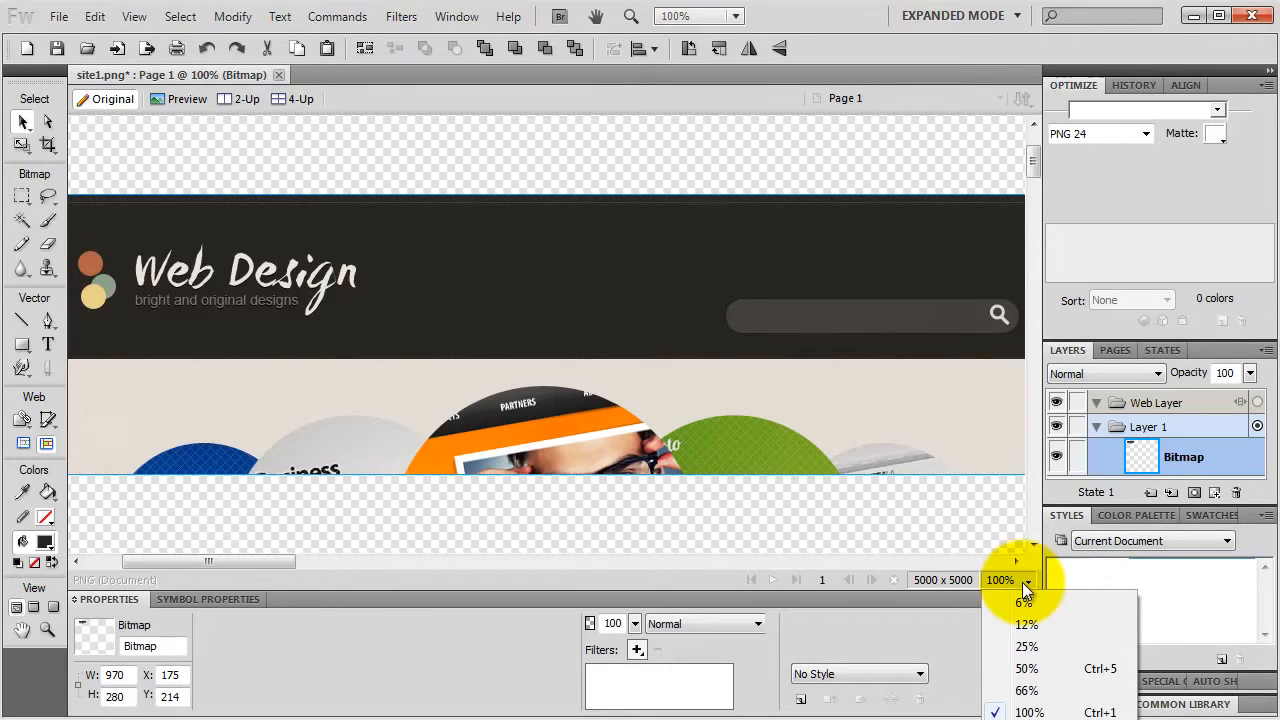
{"action": "left_click", "coordinate": [955, 532]}
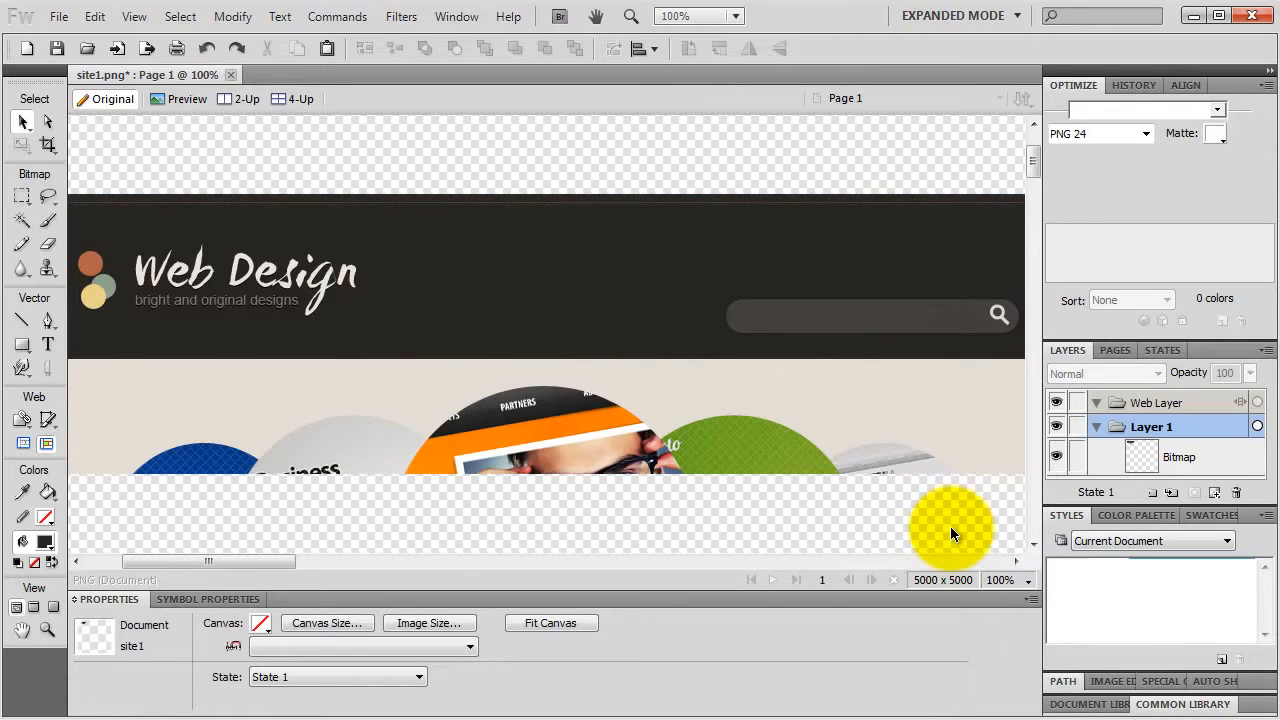
{"action": "key", "text": "ctrl+plus"}
{"action": "key", "text": "ctrl+minus"}
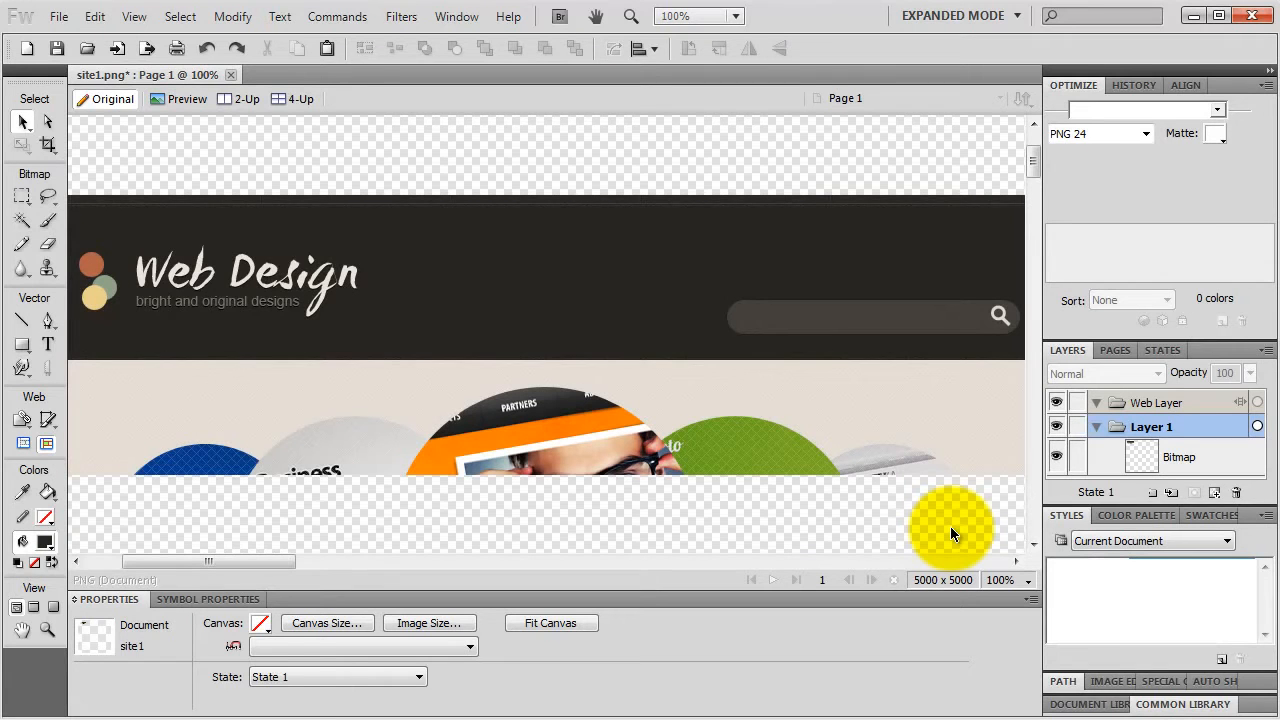
{"action": "scroll", "coordinate": [945, 515], "scroll_direction": "right", "scroll_amount": 1}
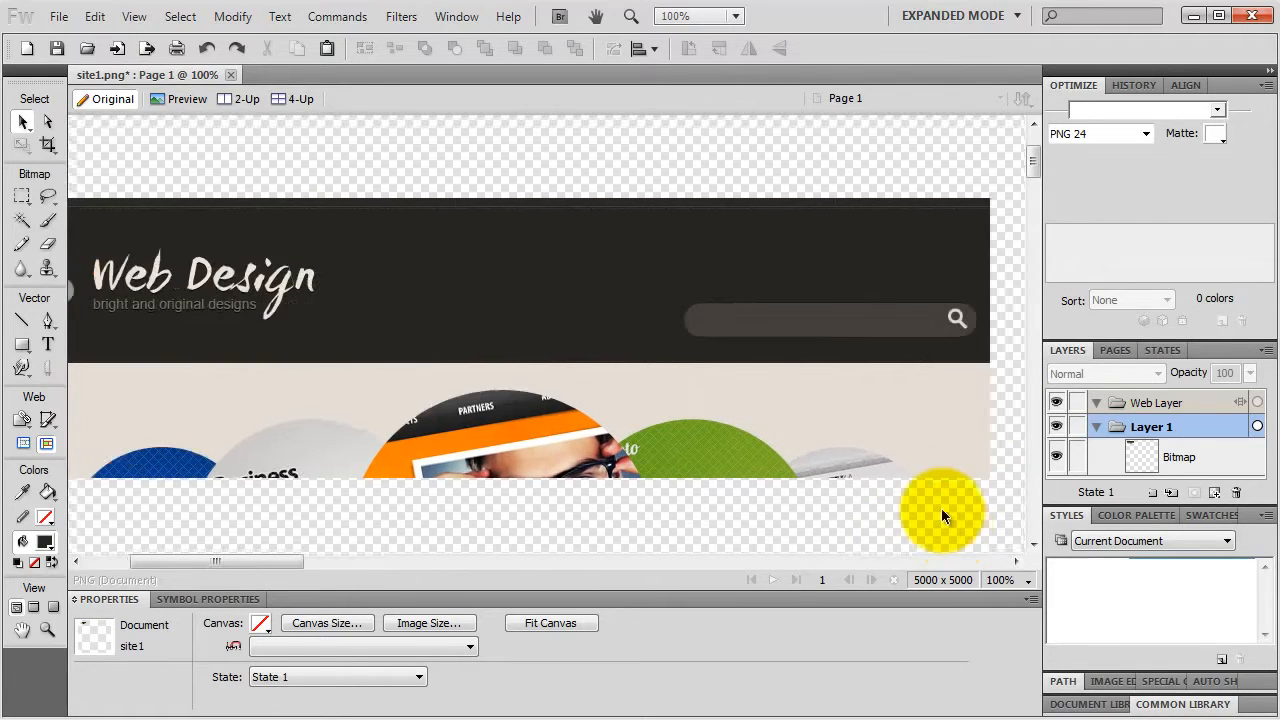
Step: Move the pasted template screenshot bitmap to about X 299, Y 220 on the canvas
{"action": "key", "text": "ctrl+minus"}
{"action": "key", "text": "ctrl+minus"}
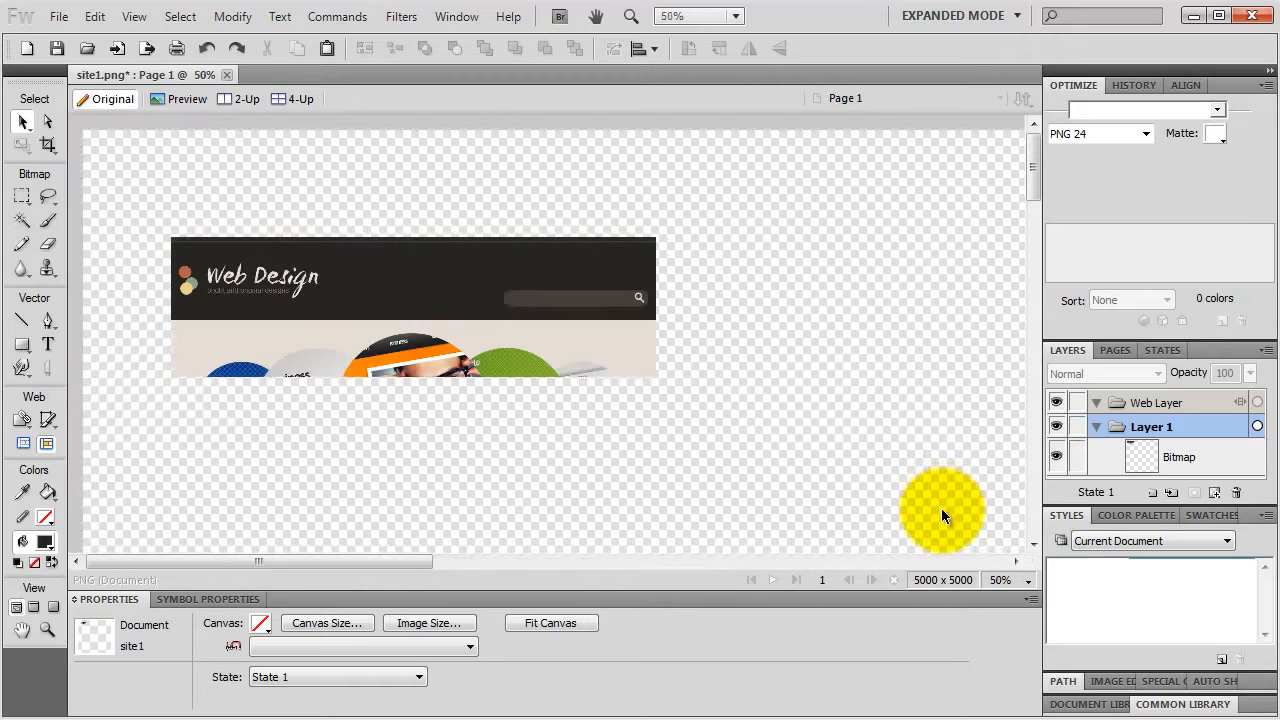
{"action": "key", "text": "ctrl+plus"}
{"action": "key", "text": "ctrl+plus"}
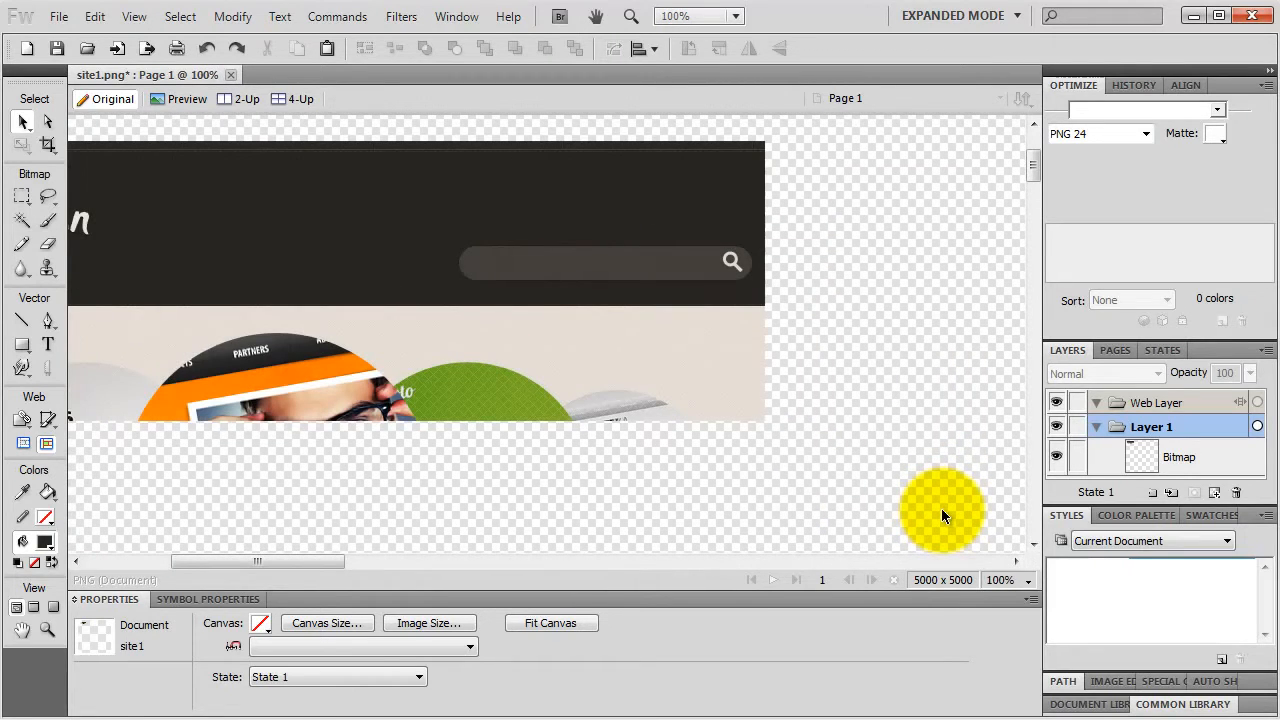
{"action": "left_click_drag", "start_coordinate": [344, 280], "coordinate": [462, 286]}
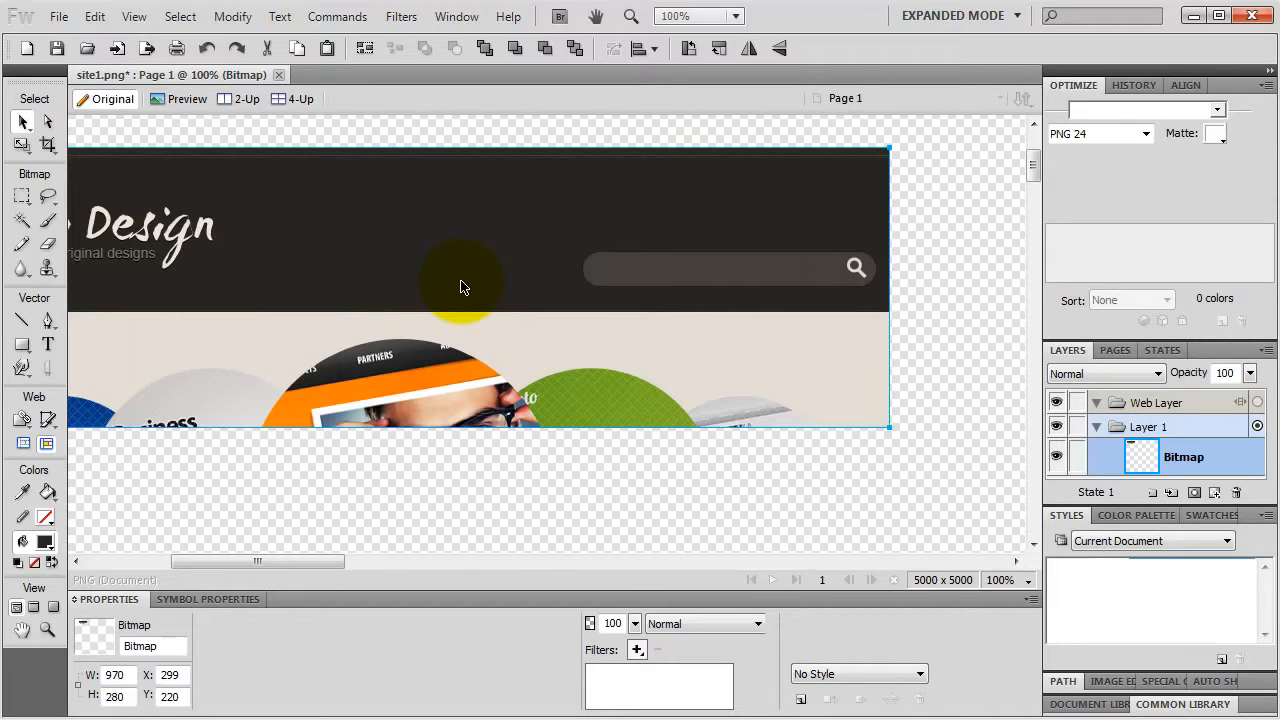
Step: Inspect the pasted header screenshot at several magnifications until its full width fits the view
{"action": "left_click", "coordinate": [631, 17]}
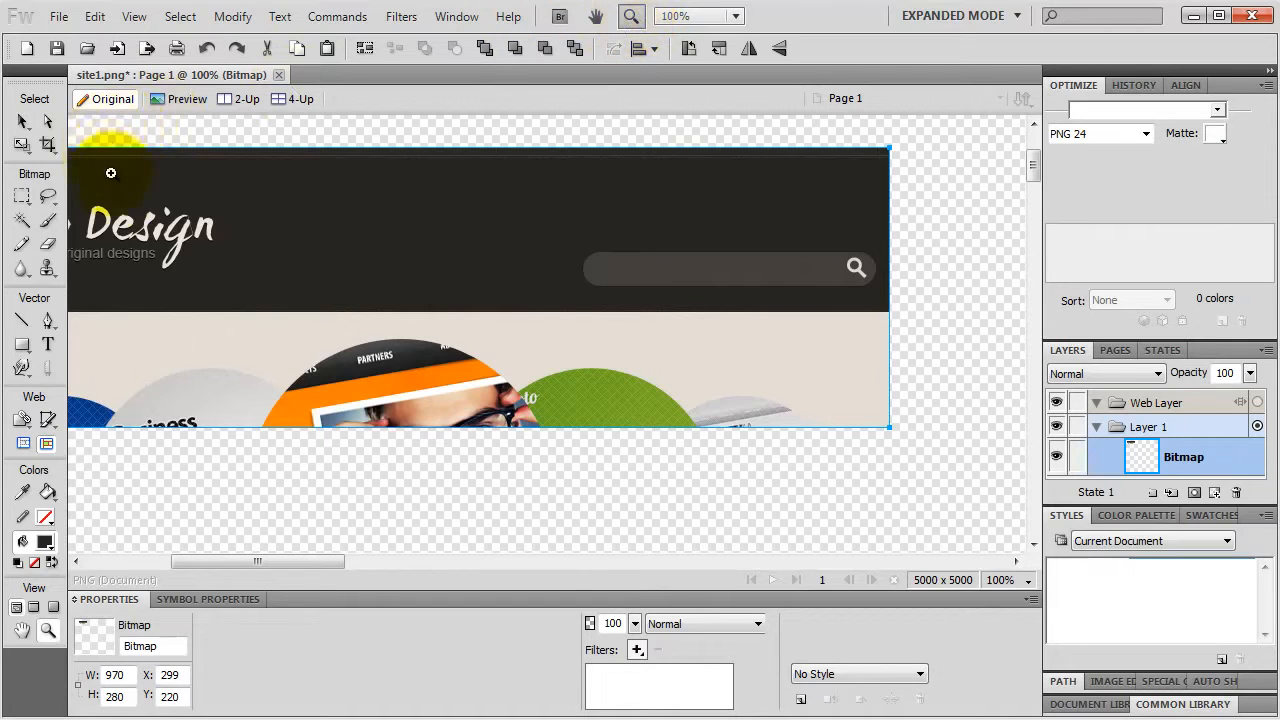
{"action": "left_click_drag", "start_coordinate": [96, 170], "coordinate": [939, 479]}
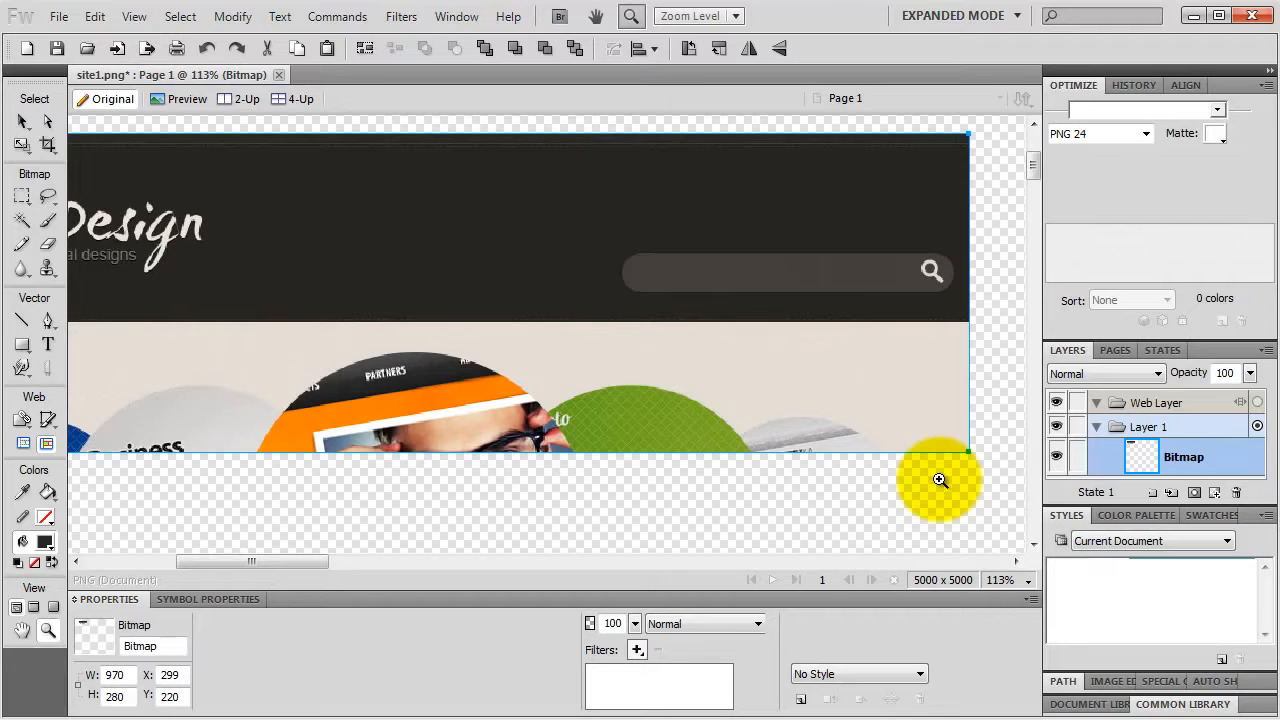
{"action": "key", "text": "v"}
{"action": "key", "text": "ctrl+1"}
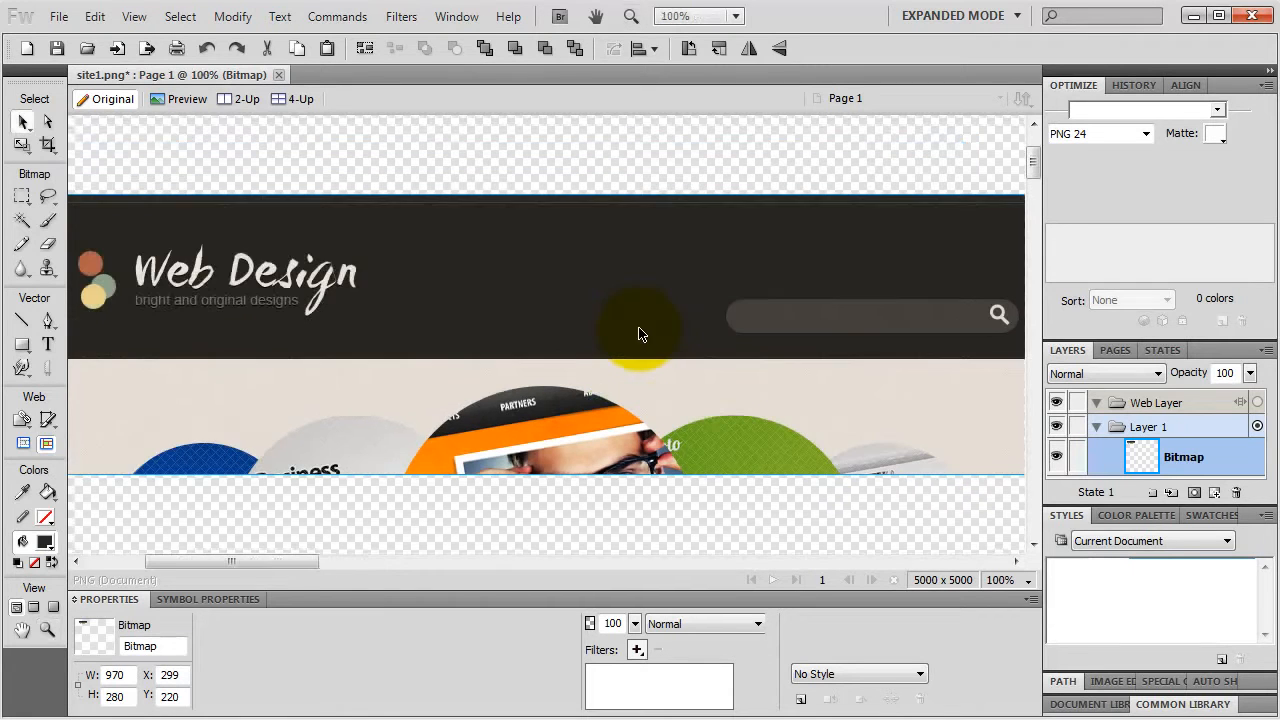
{"action": "key", "text": "ctrl+minus"}
{"action": "key", "text": "z"}
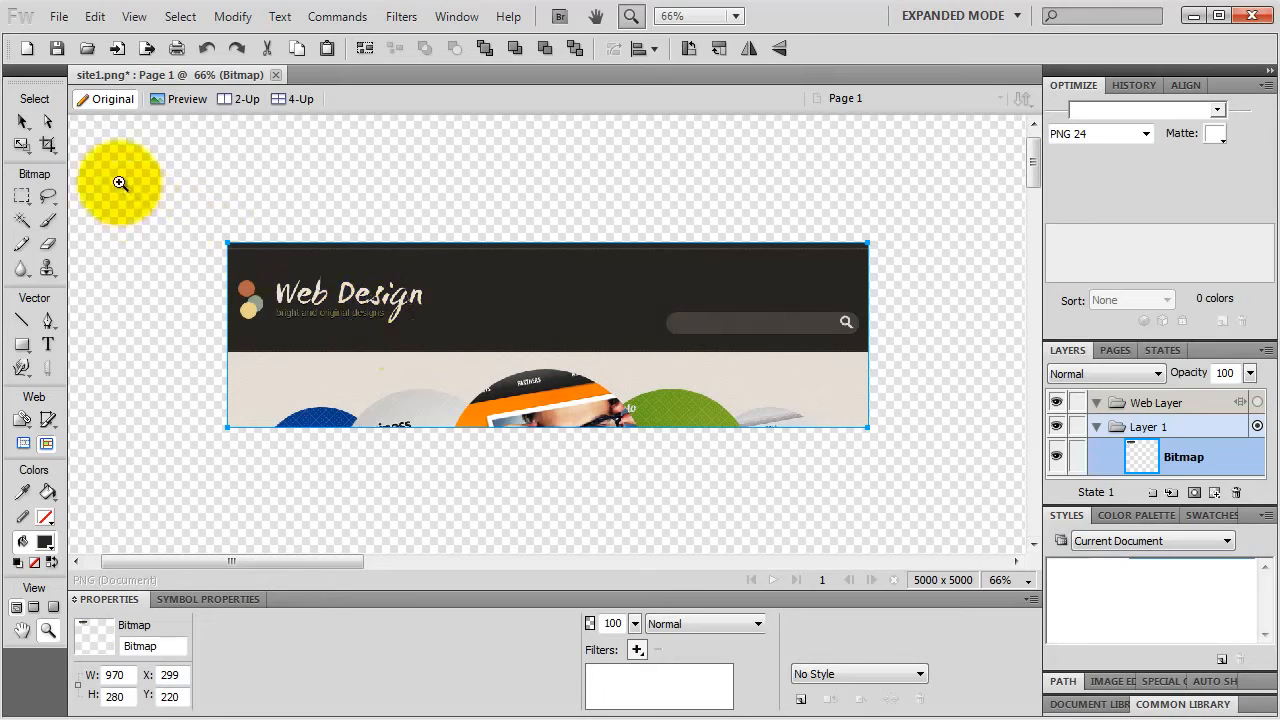
{"action": "left_click", "coordinate": [22, 121]}
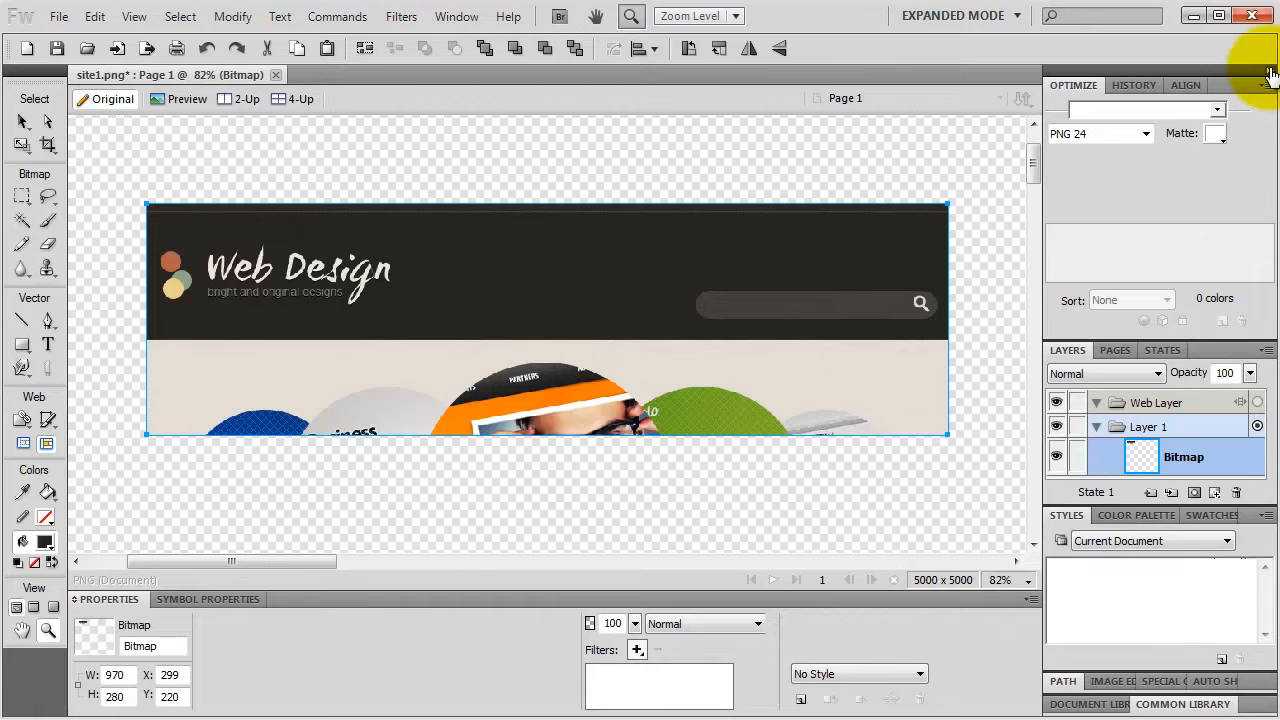
Step: Hide all panels to view the canvas alone and bring the panels back
{"action": "left_click", "coordinate": [1268, 75]}
{"action": "left_click", "coordinate": [1270, 75]}
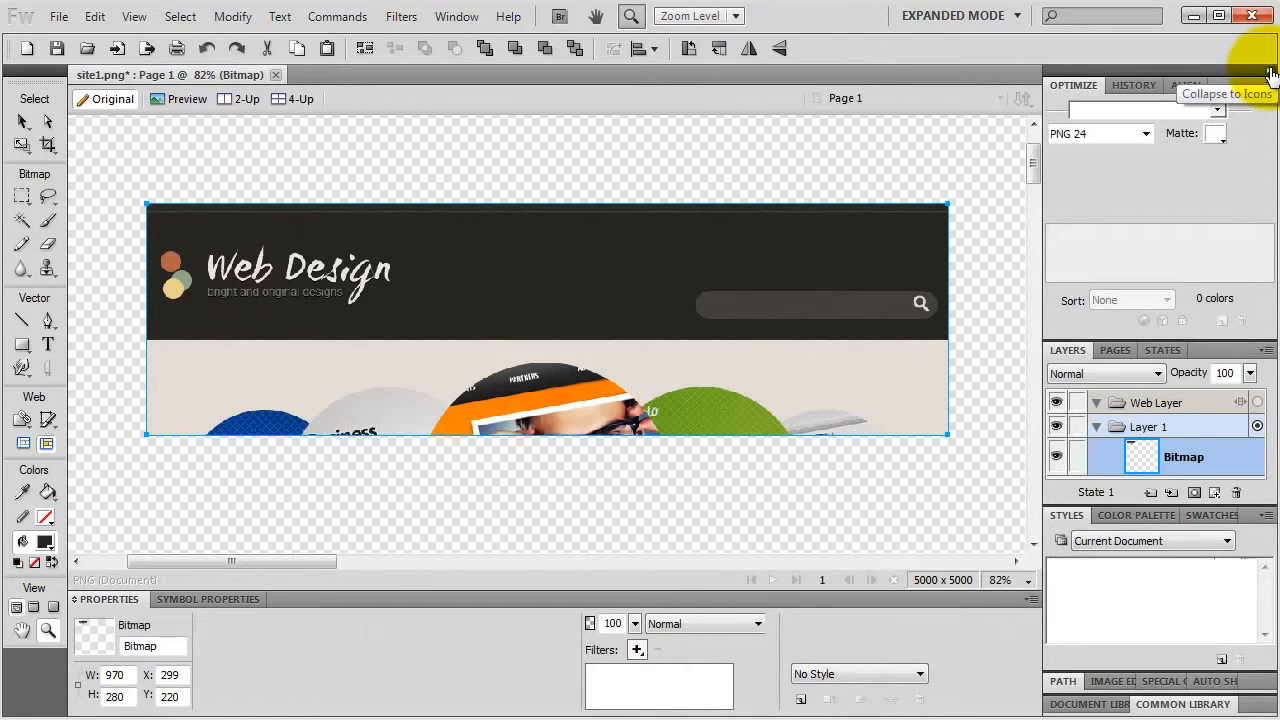
{"action": "key", "text": "F4"}
{"action": "mouse_move", "coordinate": [1272, 75]}
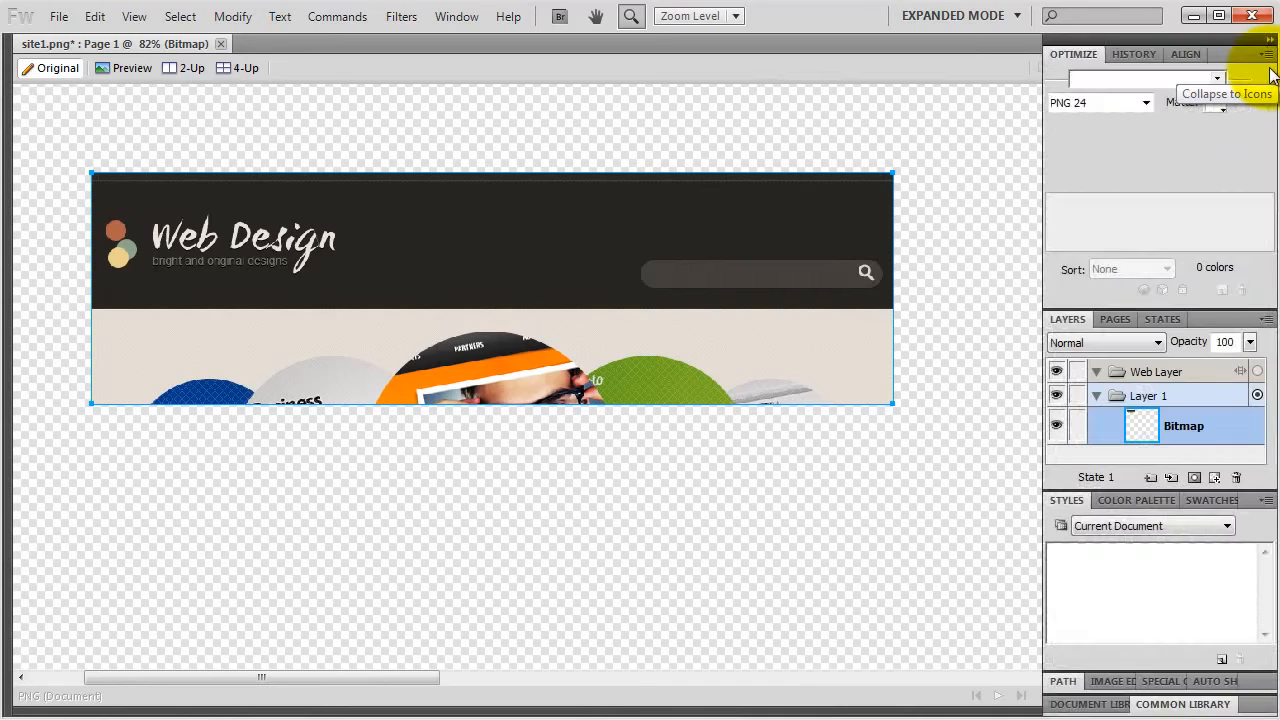
{"action": "key", "text": "F4"}
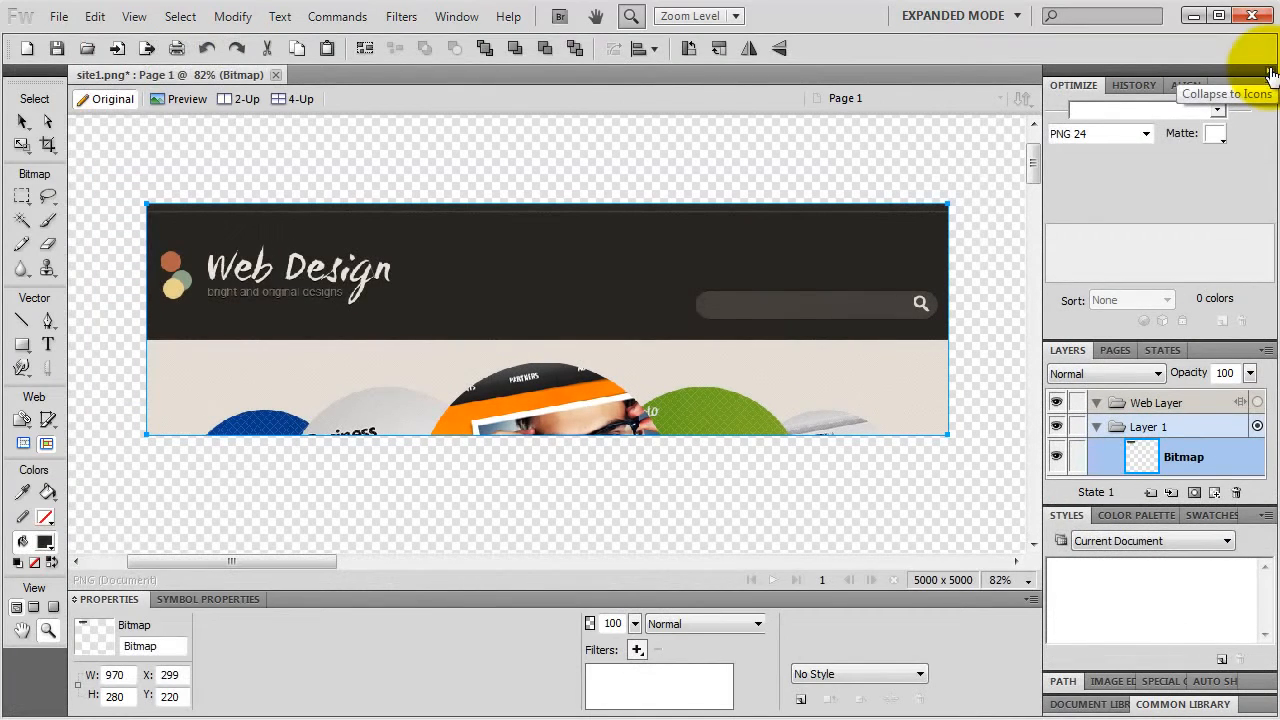
{"action": "key", "text": "F4"}
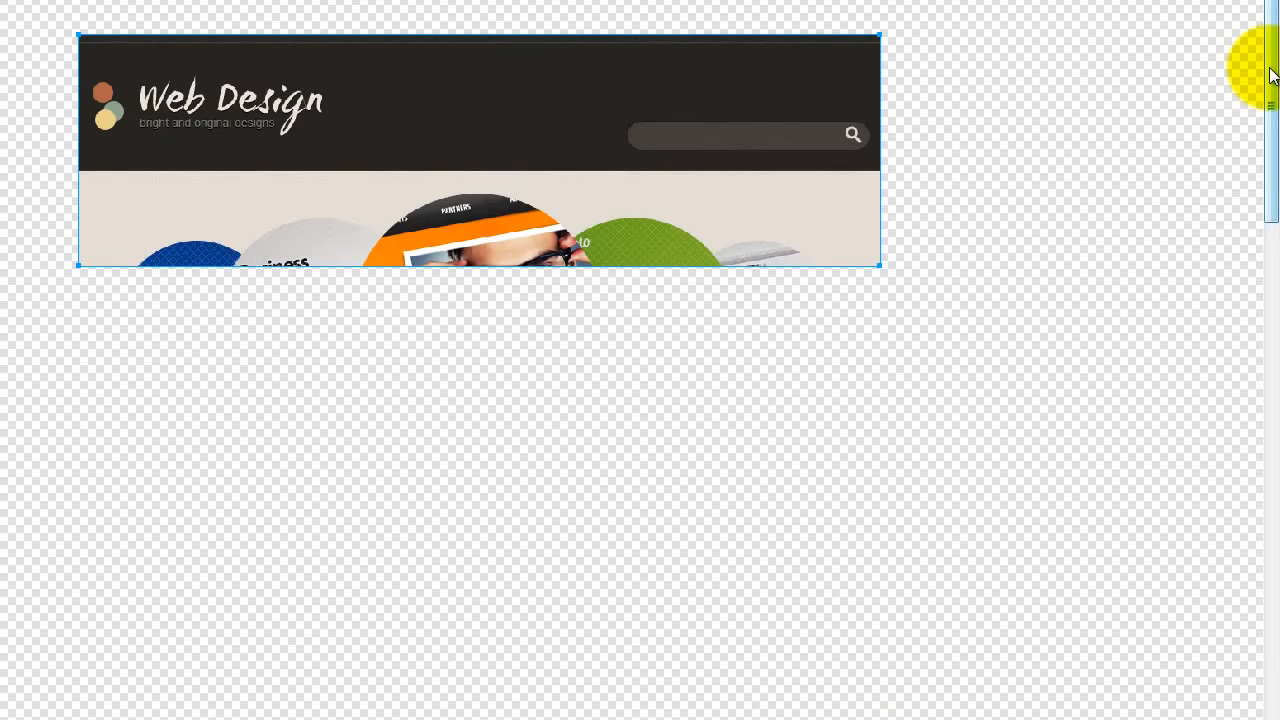
{"action": "key", "text": "F4"}
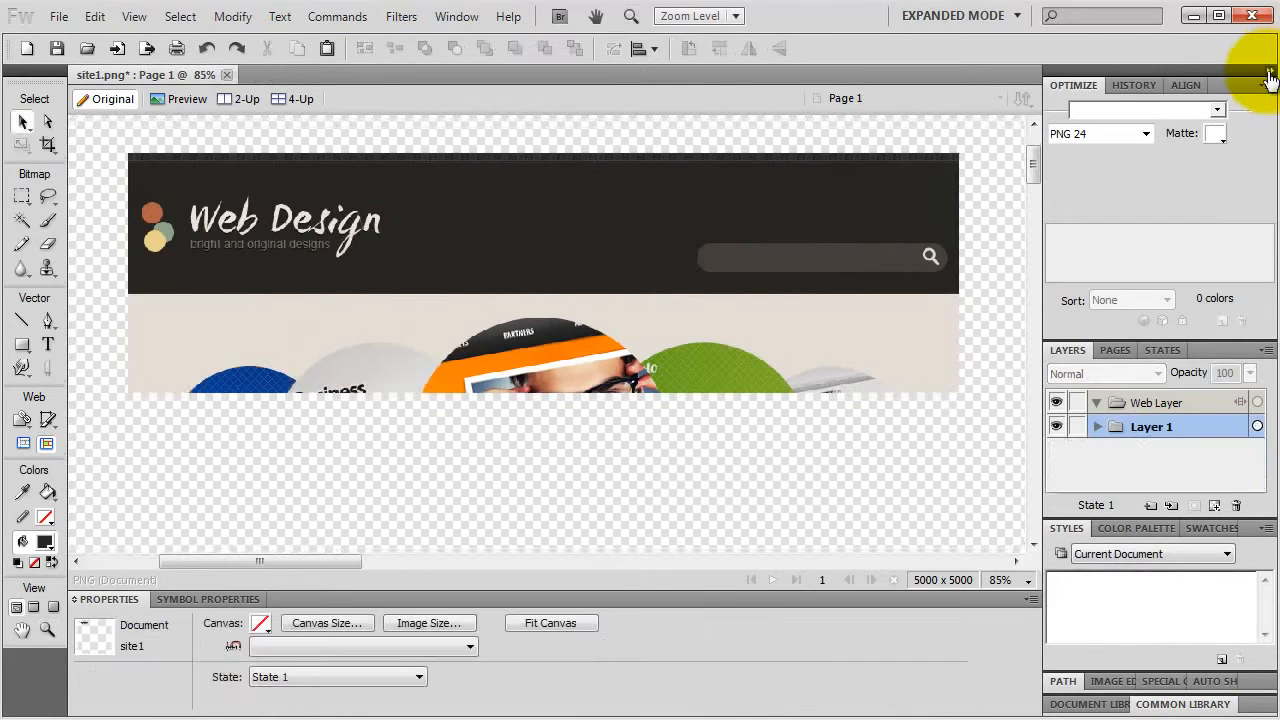
Step: Select the screenshot bitmap and draw a rectangular marquee about 1053 by 209 px over the area below the dark header
{"action": "left_click", "coordinate": [746, 271]}
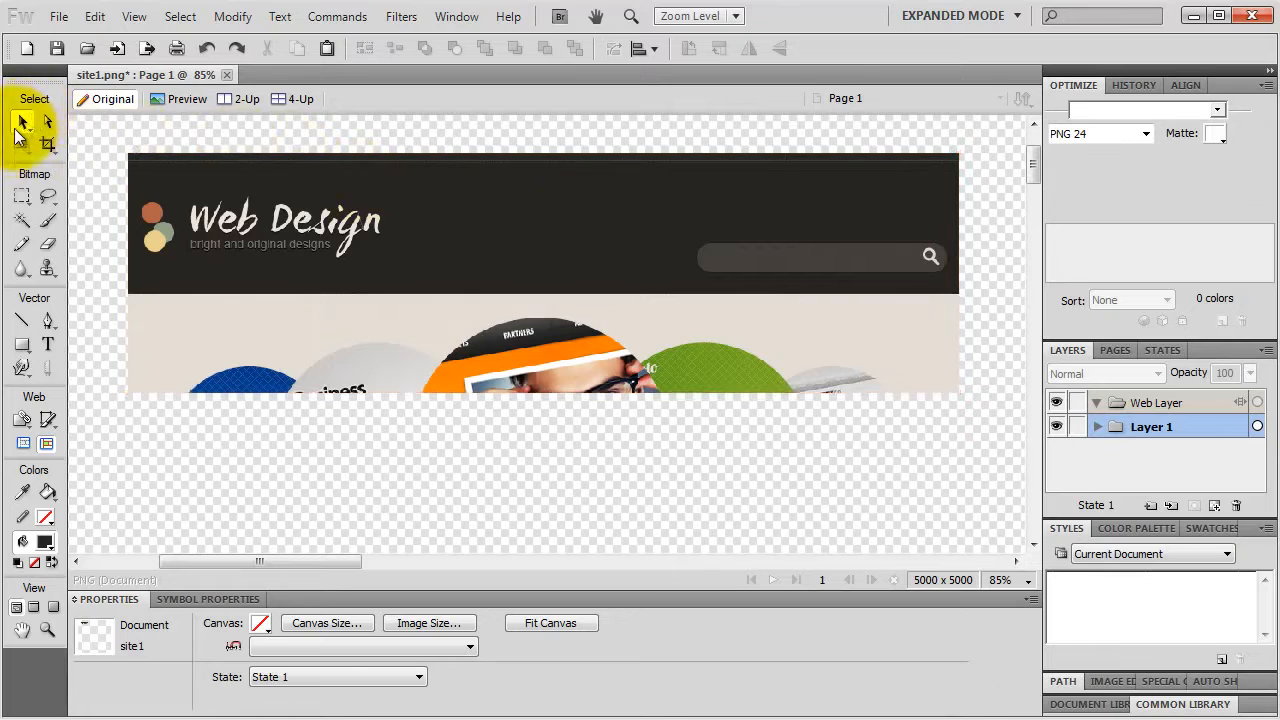
{"action": "left_click", "coordinate": [342, 254]}
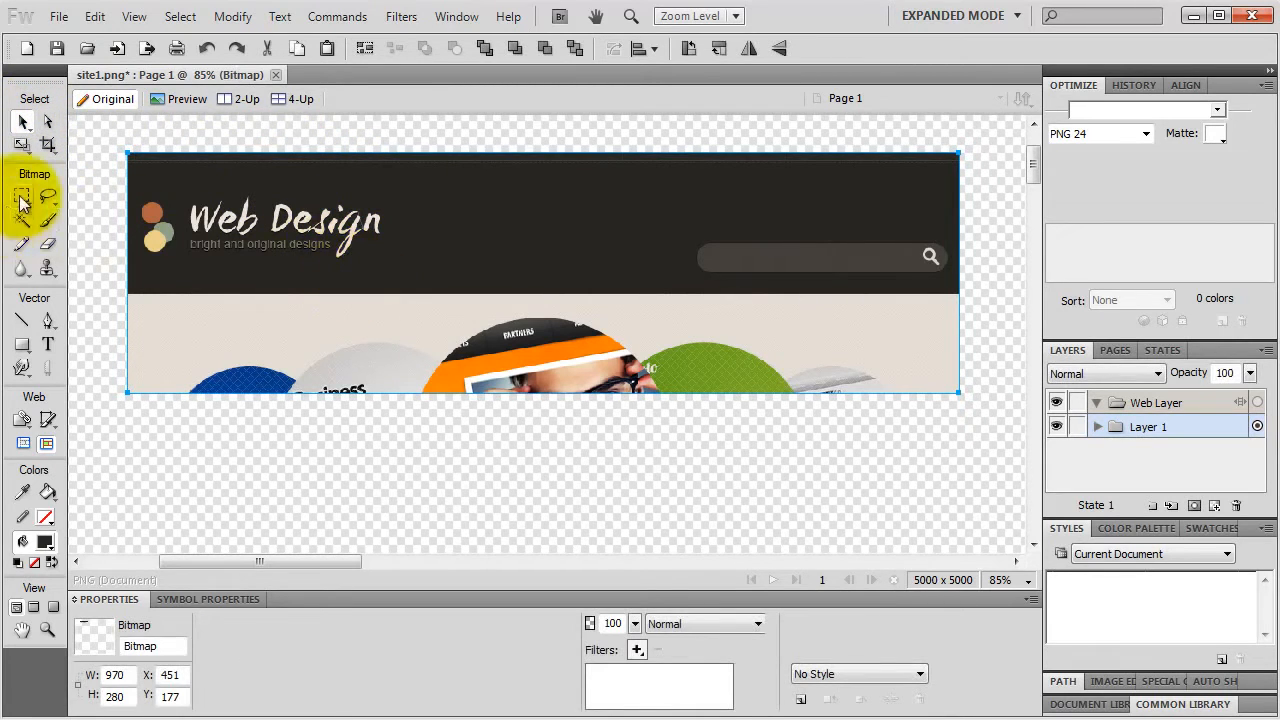
{"action": "left_click_drag", "start_coordinate": [24, 203], "coordinate": [96, 209]}
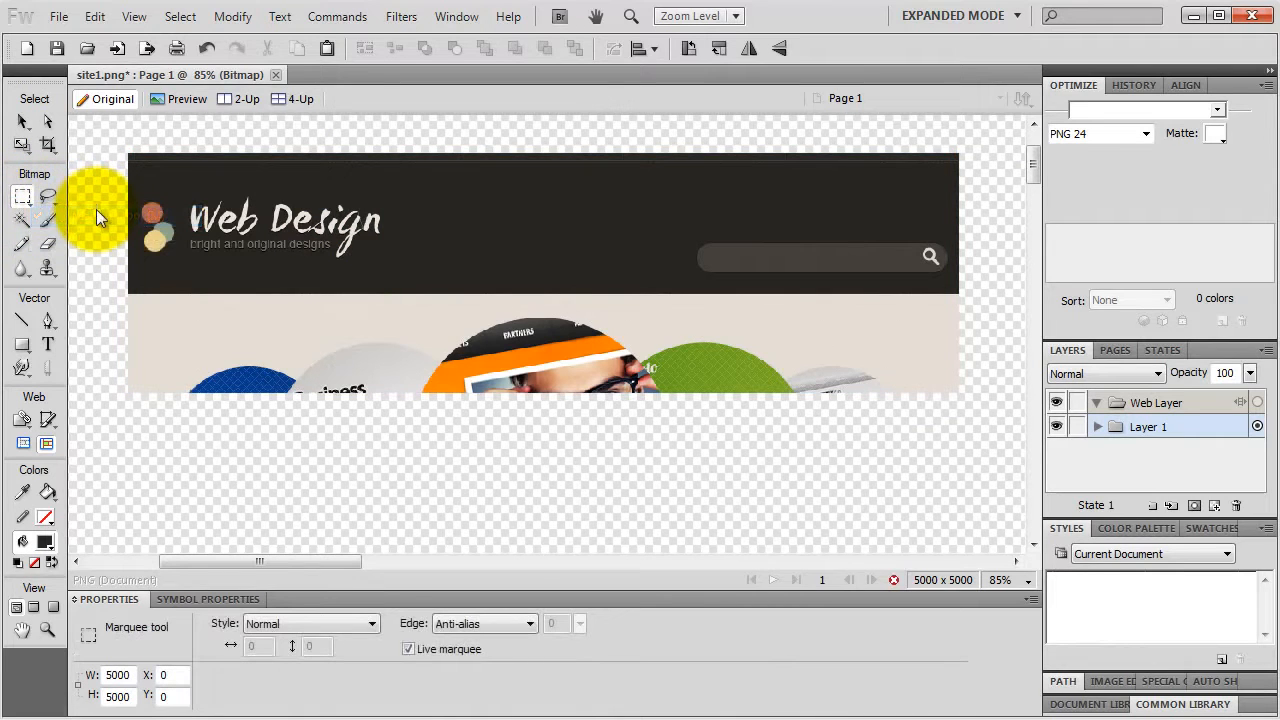
{"action": "left_click_drag", "start_coordinate": [106, 473], "coordinate": [1006, 294]}
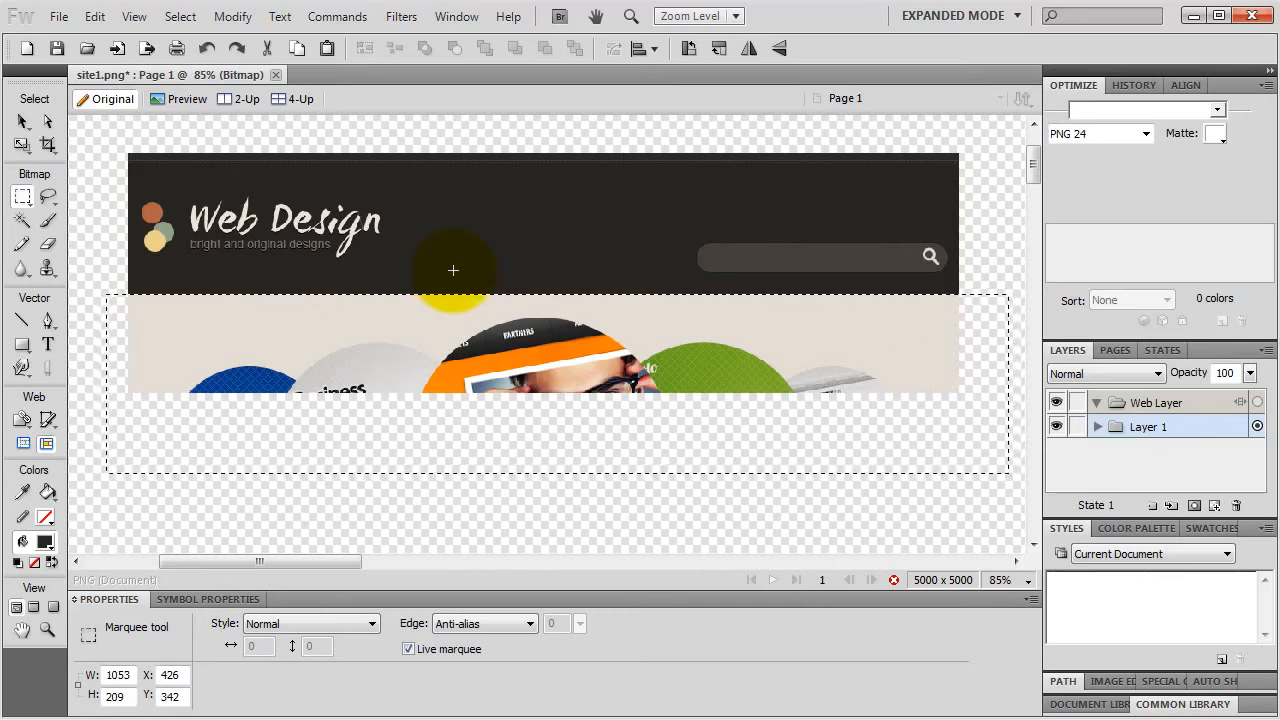
Step: Nudge the marquee 2 px down and back up against the dark header's lower edge
{"action": "scroll", "coordinate": [440, 270], "scroll_direction": "up", "scroll_amount": 2}
{"action": "scroll", "coordinate": [422, 155], "scroll_direction": "up", "scroll_amount": 1}
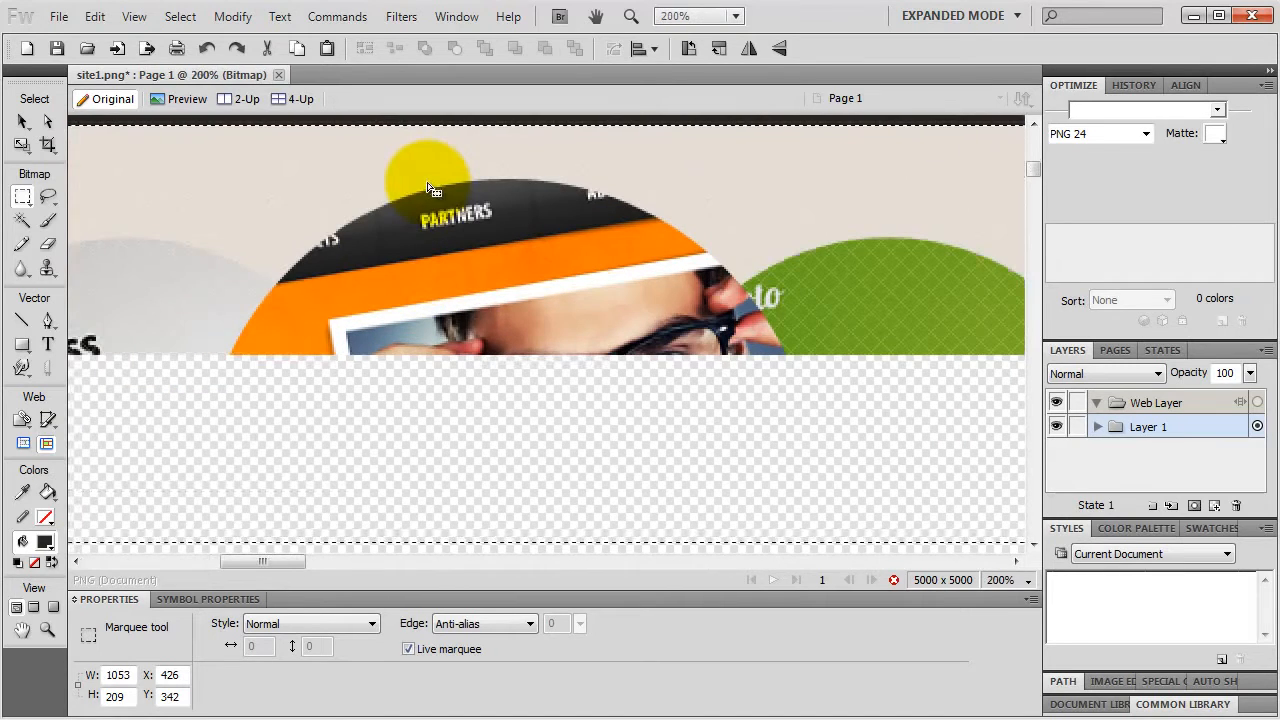
{"action": "scroll", "coordinate": [420, 152], "scroll_direction": "down", "scroll_amount": 1}
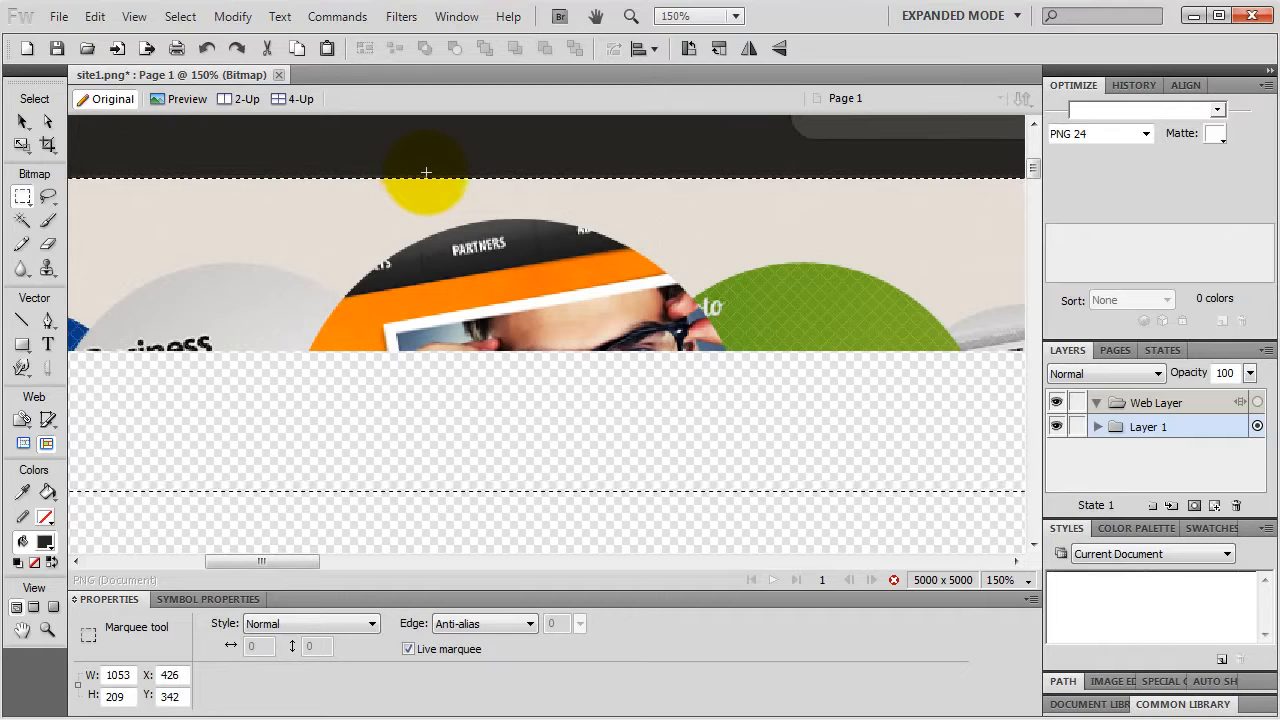
{"action": "key", "text": "Down"}
{"action": "key", "text": "Down"}
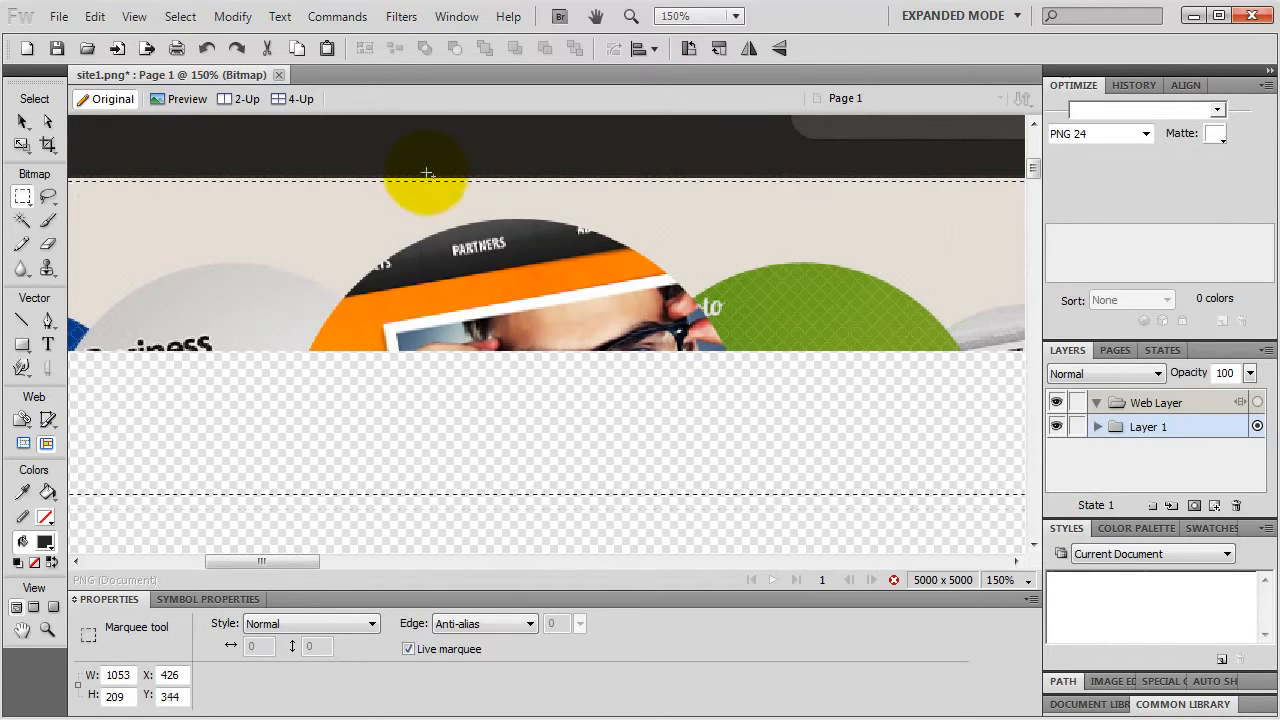
{"action": "key", "text": "Up"}
{"action": "key", "text": "Up"}
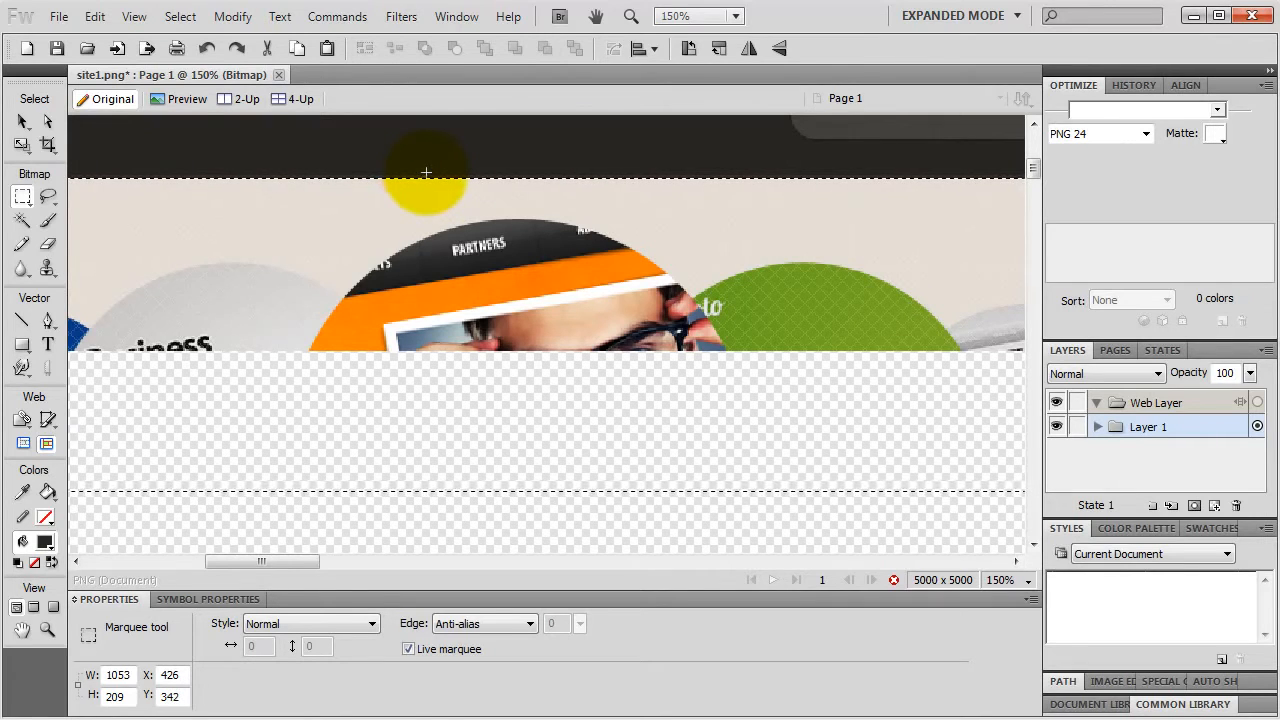
Step: Add a small rectangle to the marquee's lower edge and subtract another small rectangle beside it
{"action": "key", "text": "h"}
{"action": "left_click_drag", "start_coordinate": [400, 214], "coordinate": [467, 243]}
{"action": "key", "text": "m"}
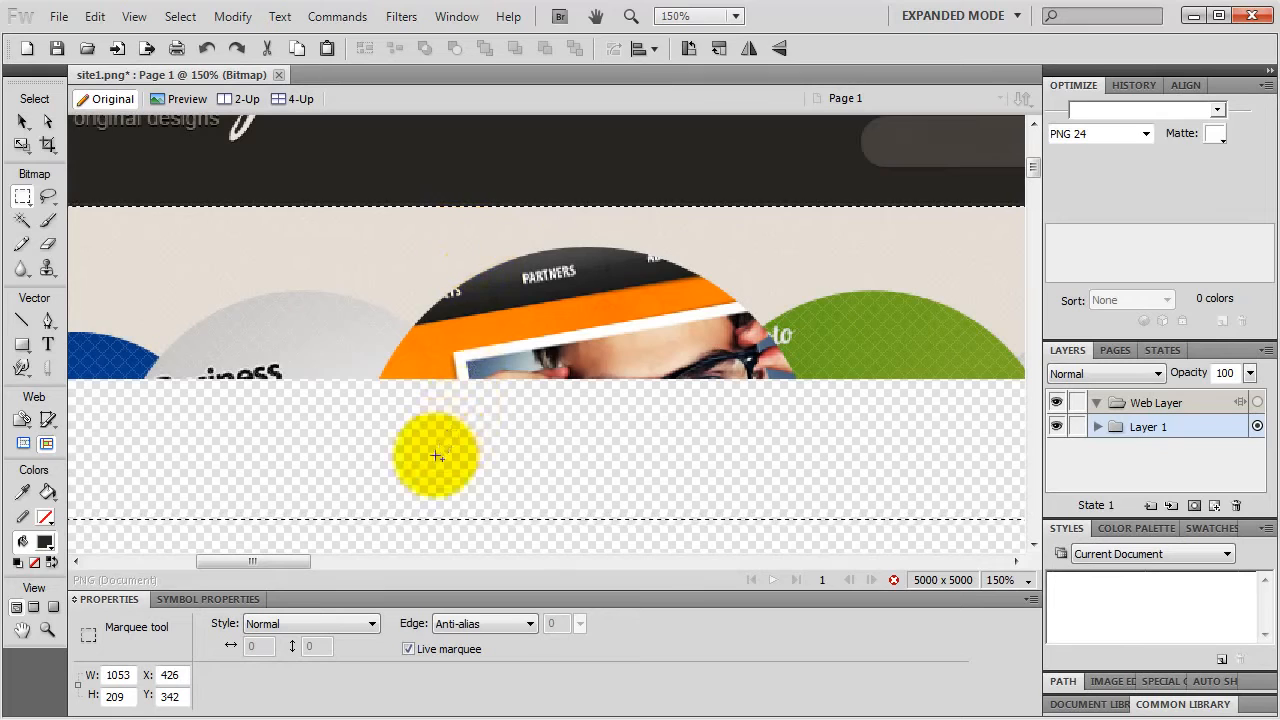
{"action": "left_click_drag", "start_coordinate": [424, 467], "coordinate": [475, 545]}
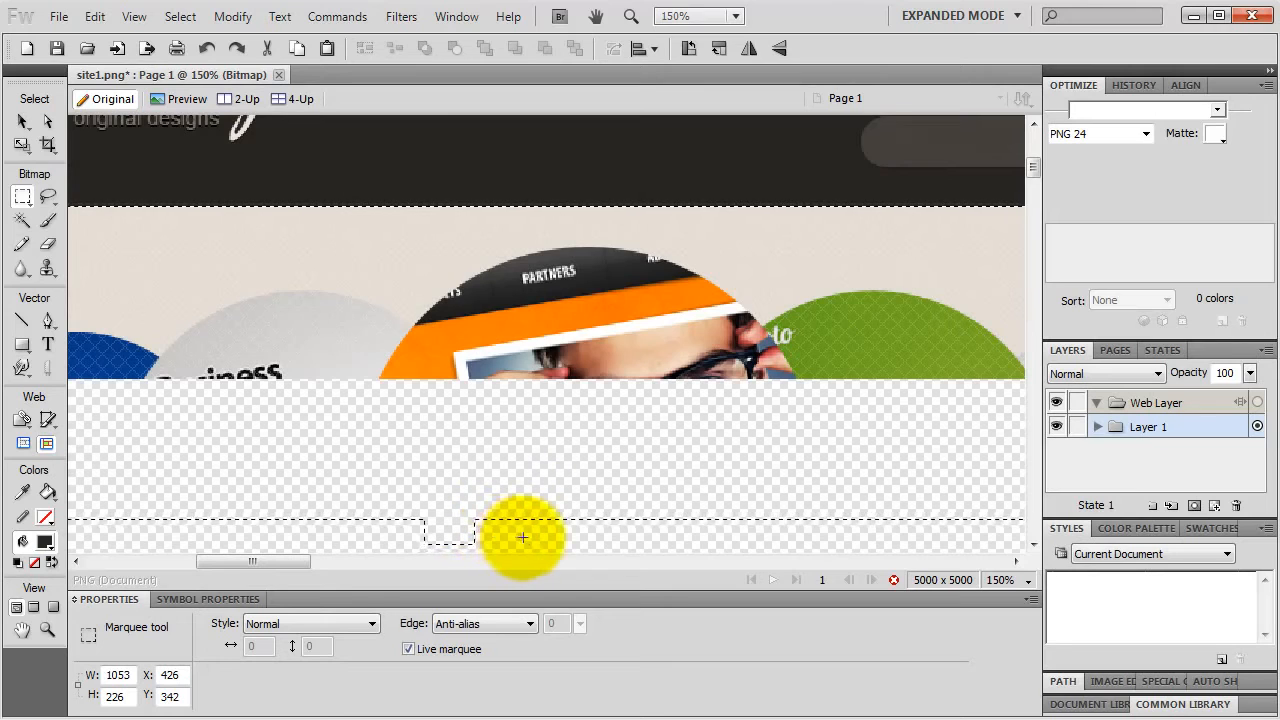
{"action": "left_click_drag", "start_coordinate": [523, 449], "coordinate": [587, 538]}
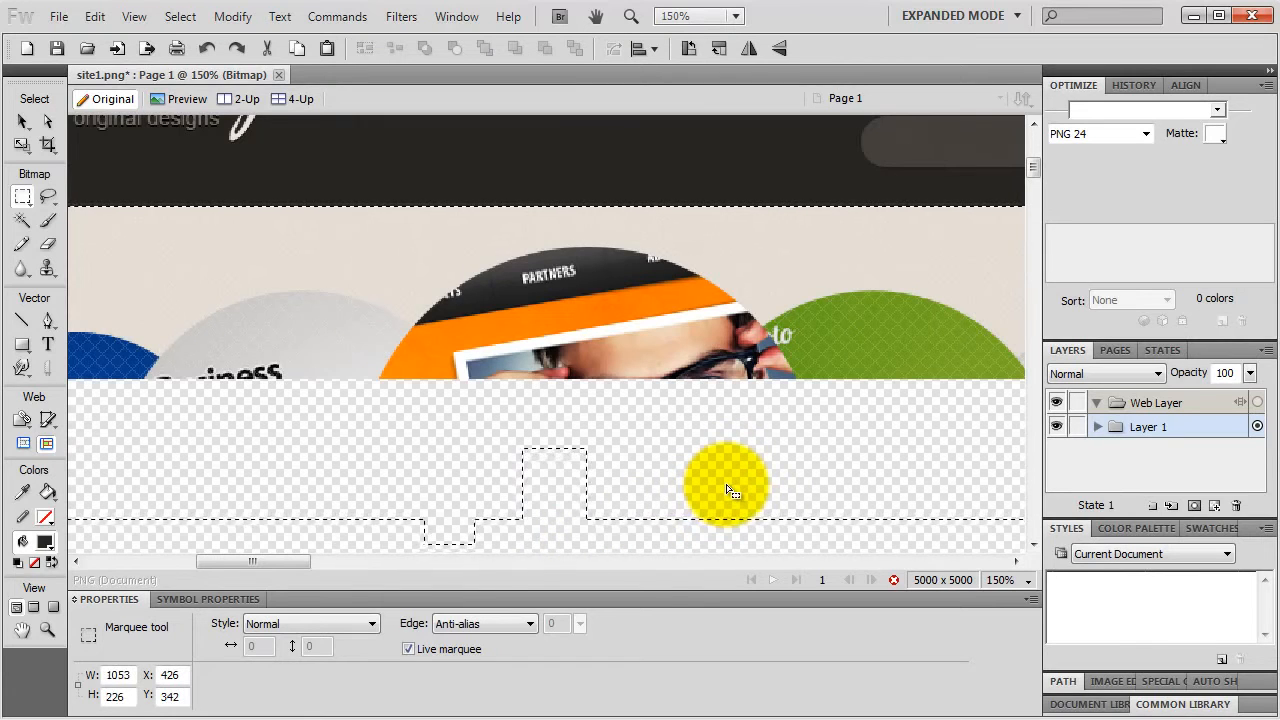
{"action": "left_click", "coordinate": [22, 196]}
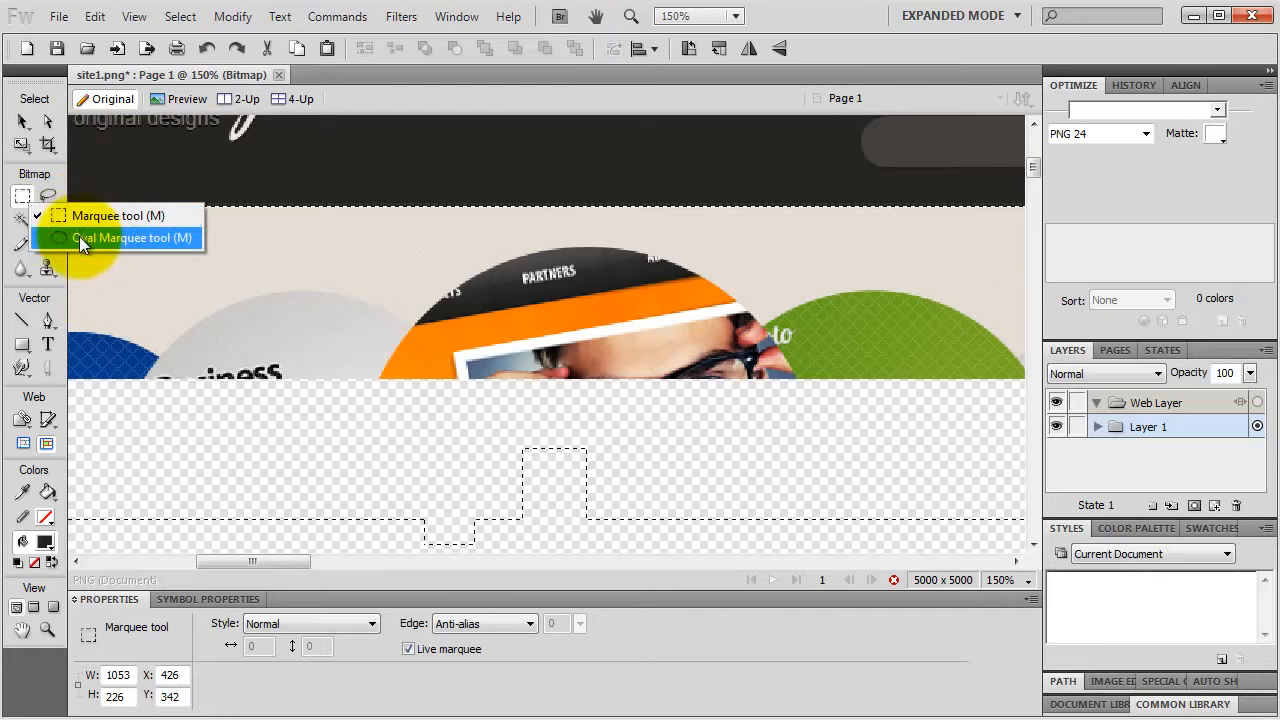
{"action": "left_click", "coordinate": [49, 198]}
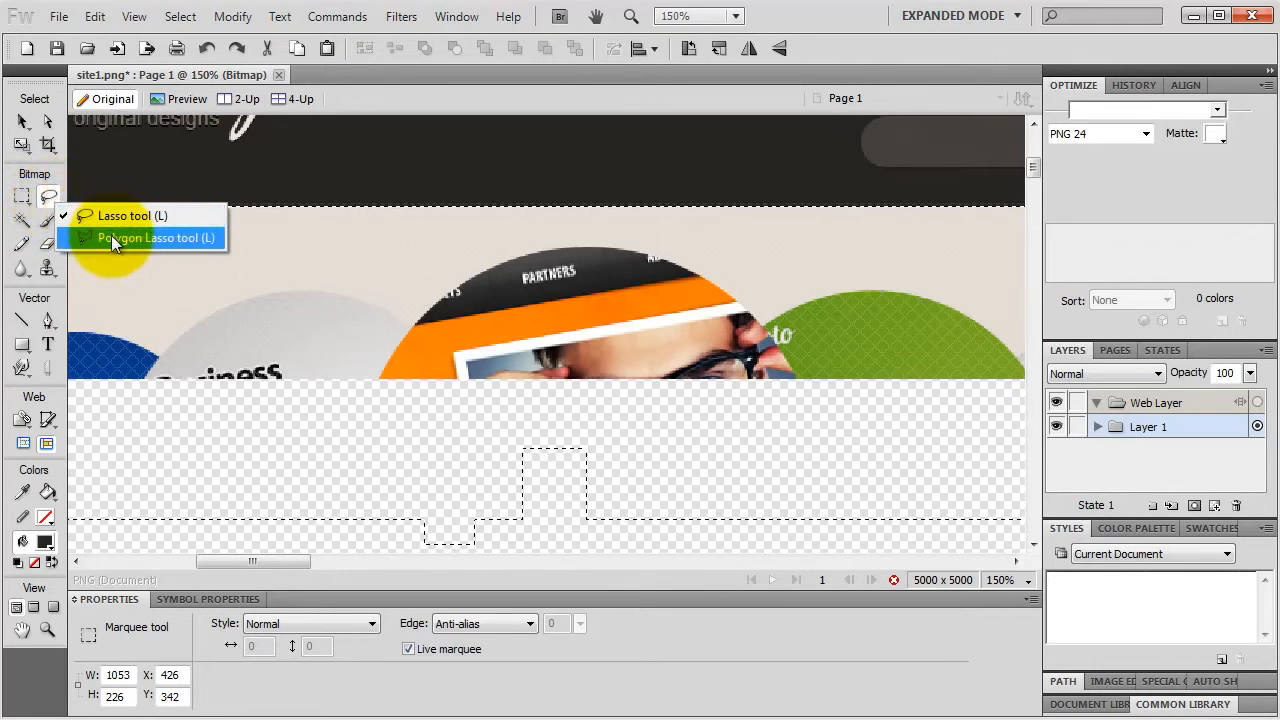
{"action": "left_click", "coordinate": [80, 217]}
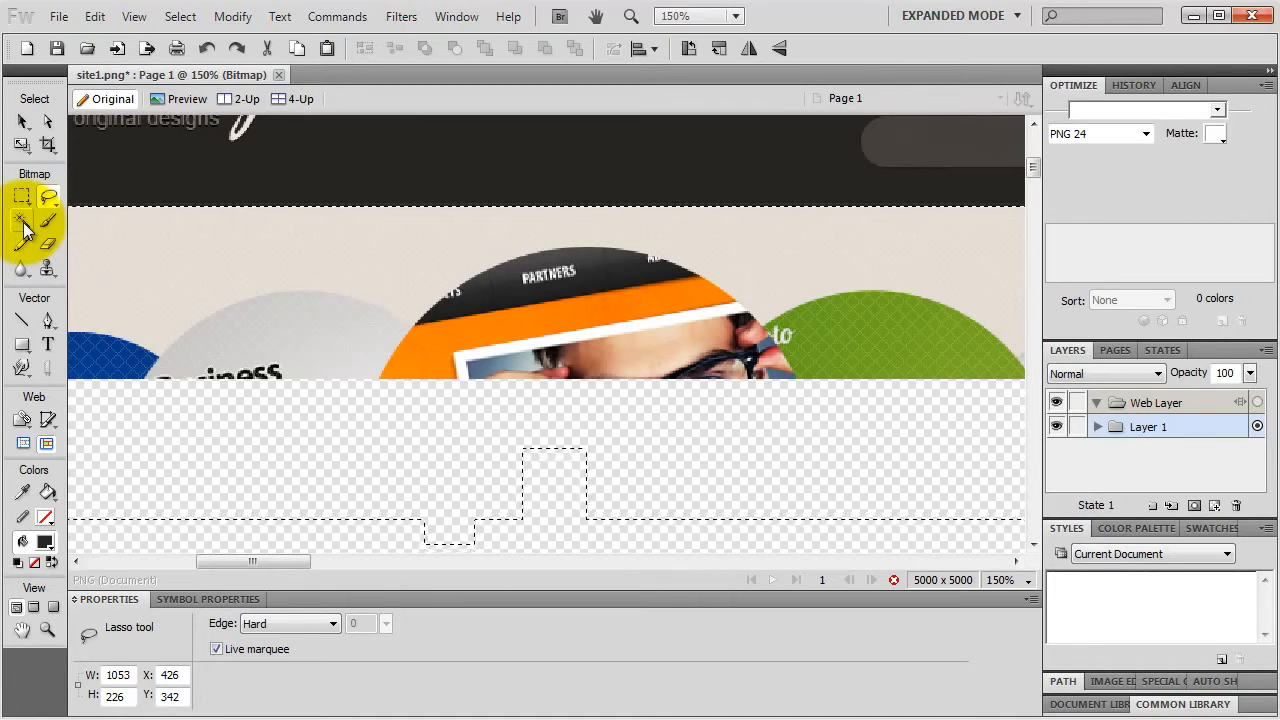
Step: Delete the marqueed area below the dark header from the bitmap and clear the pixel selection
{"action": "key", "text": "Delete"}
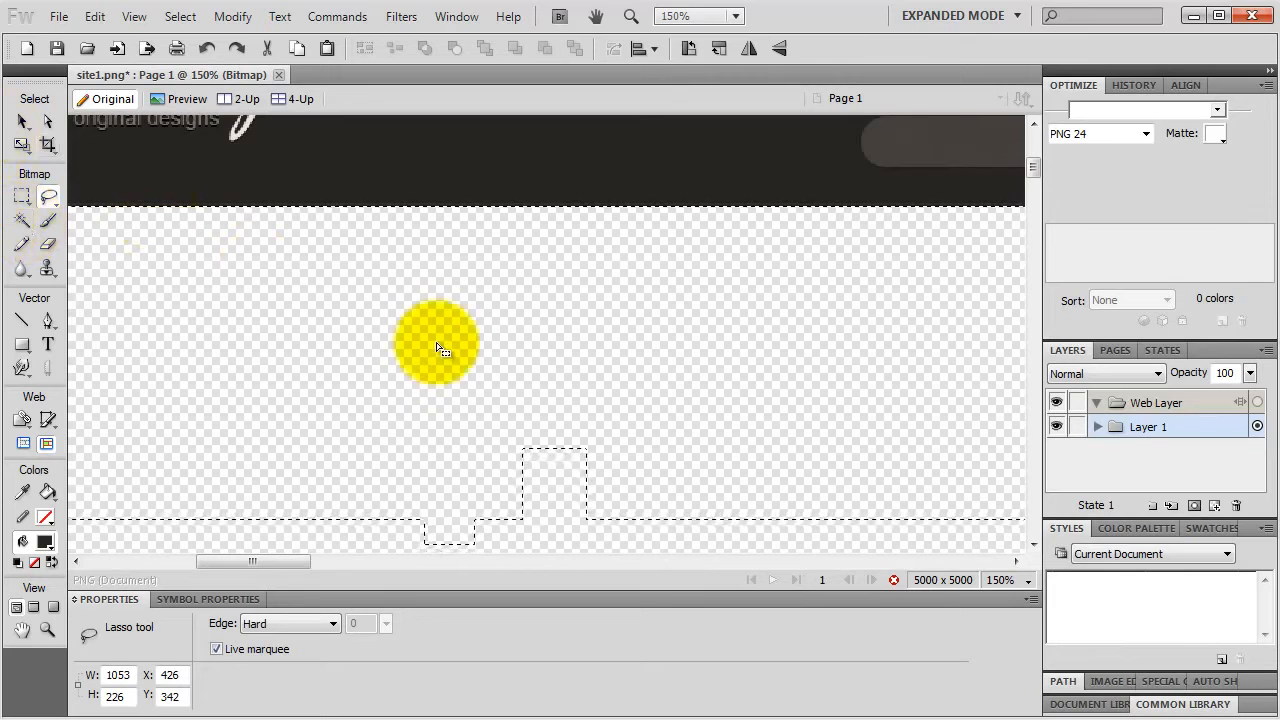
{"action": "right_click", "coordinate": [369, 343]}
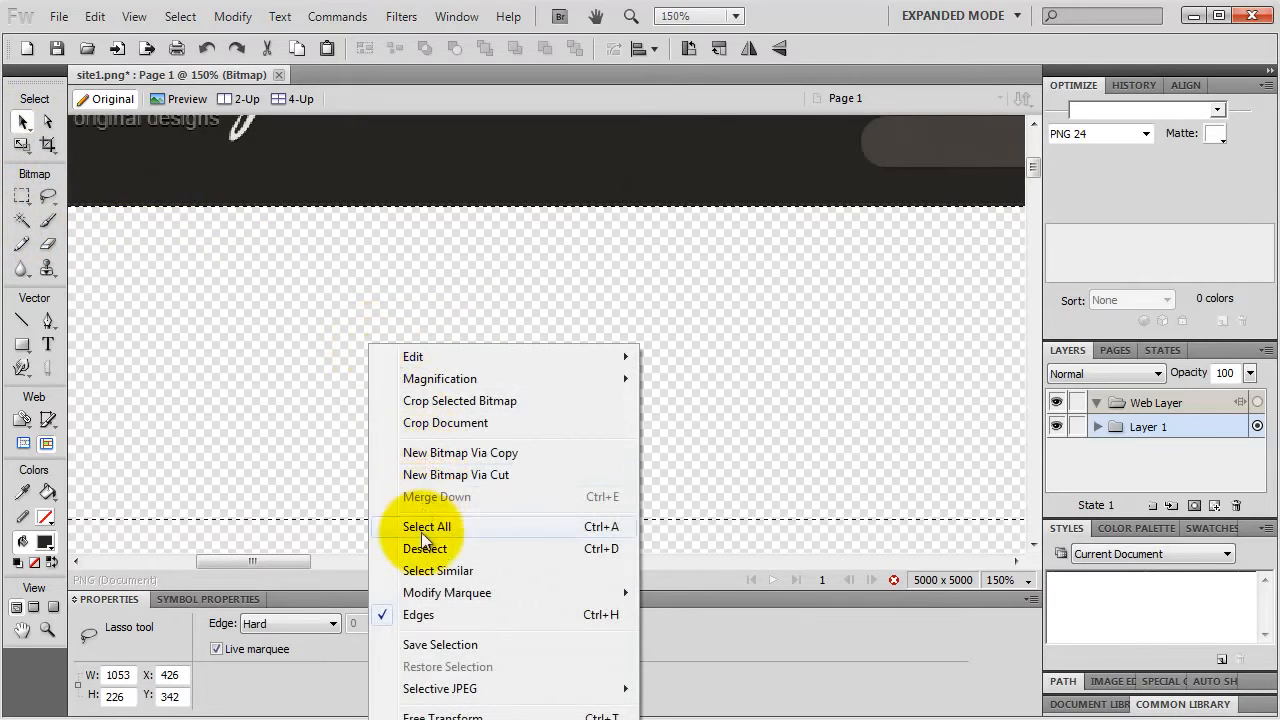
{"action": "left_click", "coordinate": [424, 534]}
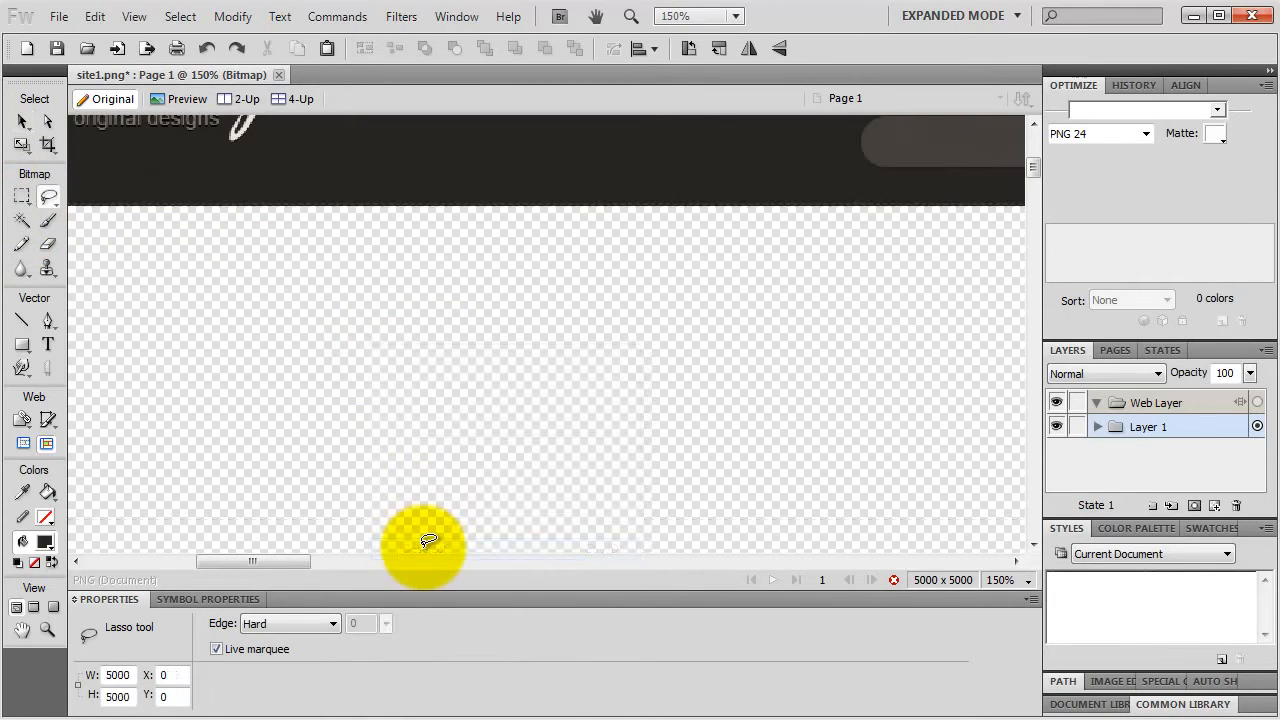
{"action": "left_click", "coordinate": [23, 122]}
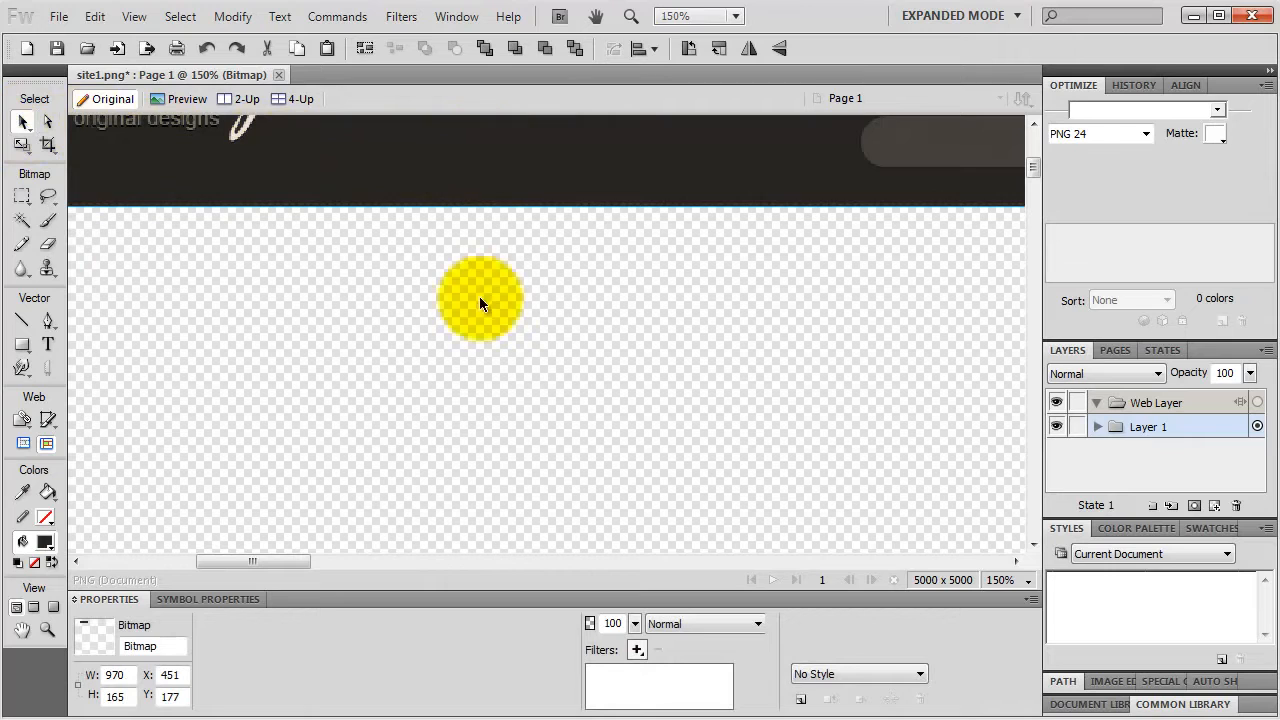
Step: Duplicate the trimmed header bitmap directly below the original, at about X 452, Y 396
{"action": "key", "text": "ctrl+minus"}
{"action": "key", "text": "ctrl+minus"}
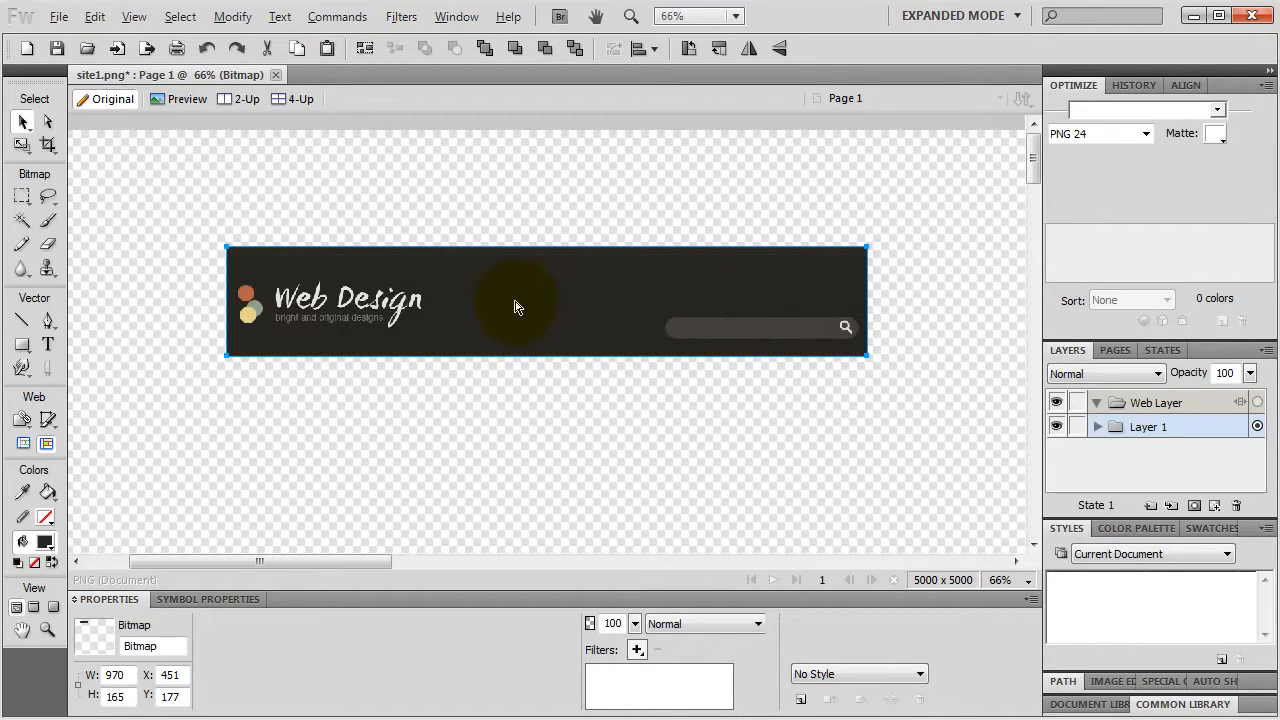
{"action": "left_click_drag", "start_coordinate": [515, 307], "coordinate": [516, 448]}
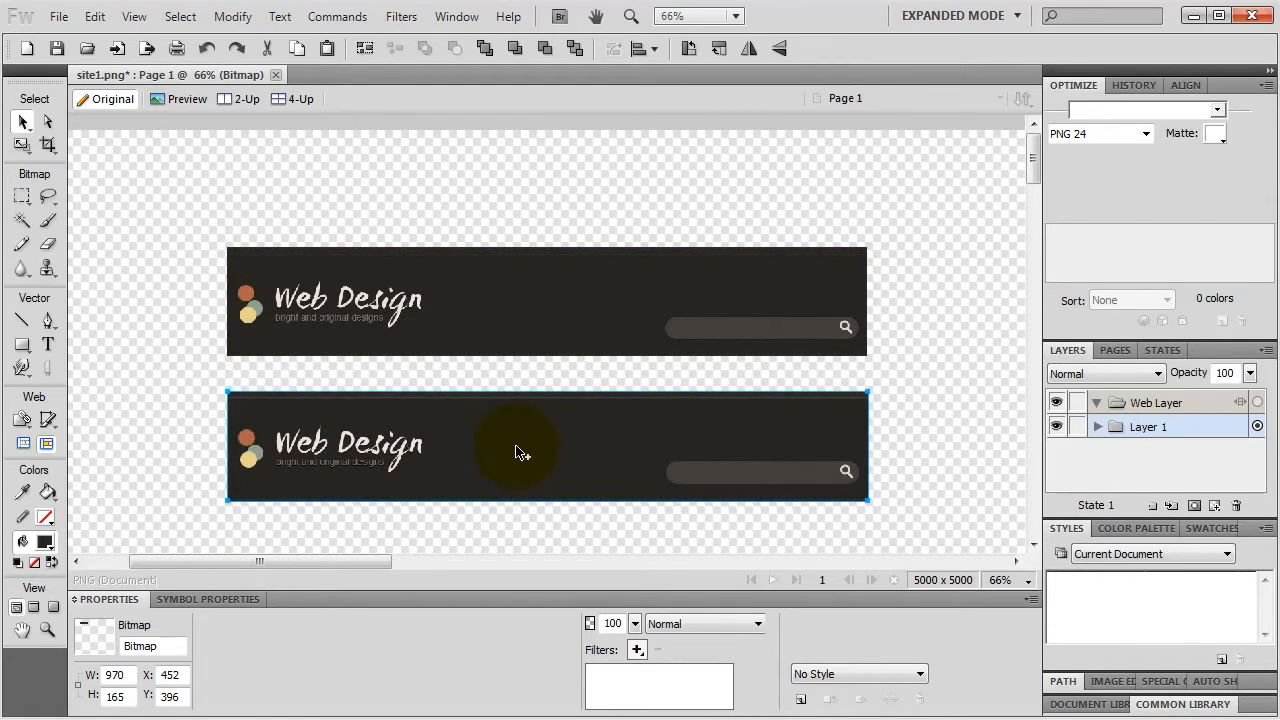
Step: Clone the plain dark area beside the logo over the end of the lower header's logo text with the Rubber Stamp tool
{"action": "key", "text": "ctrl+equal"}
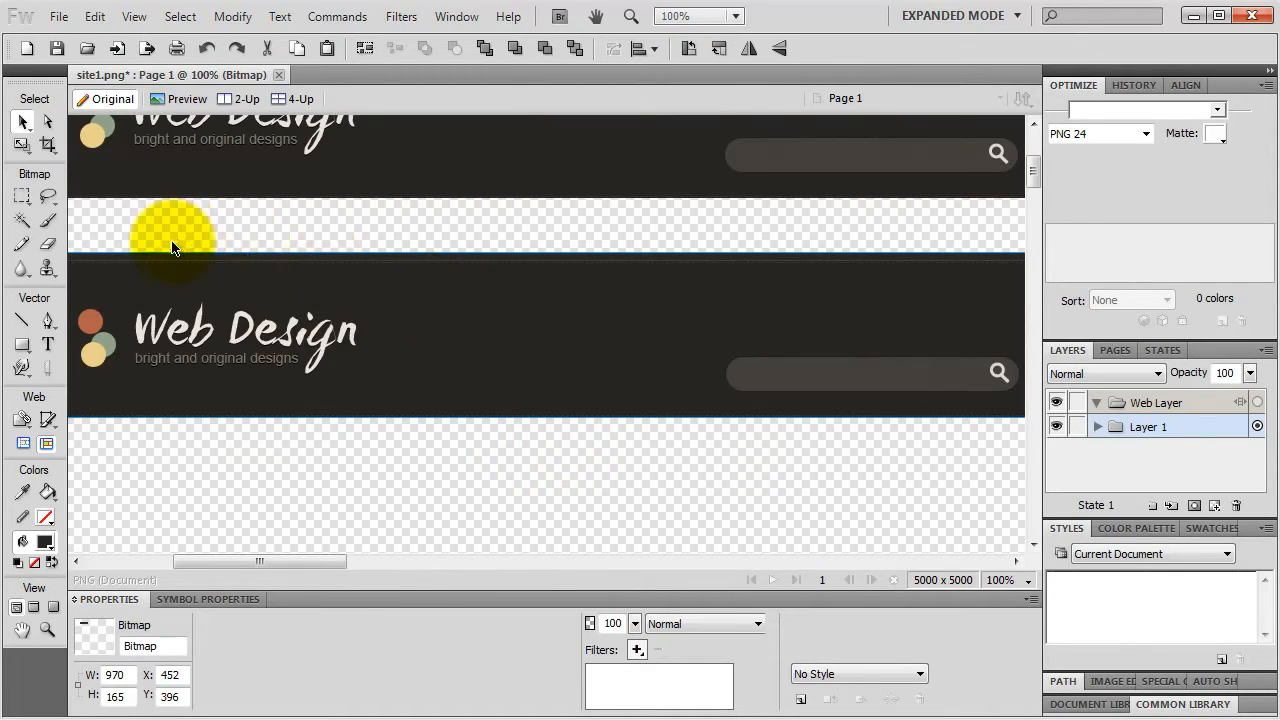
{"action": "left_click", "coordinate": [47, 269]}
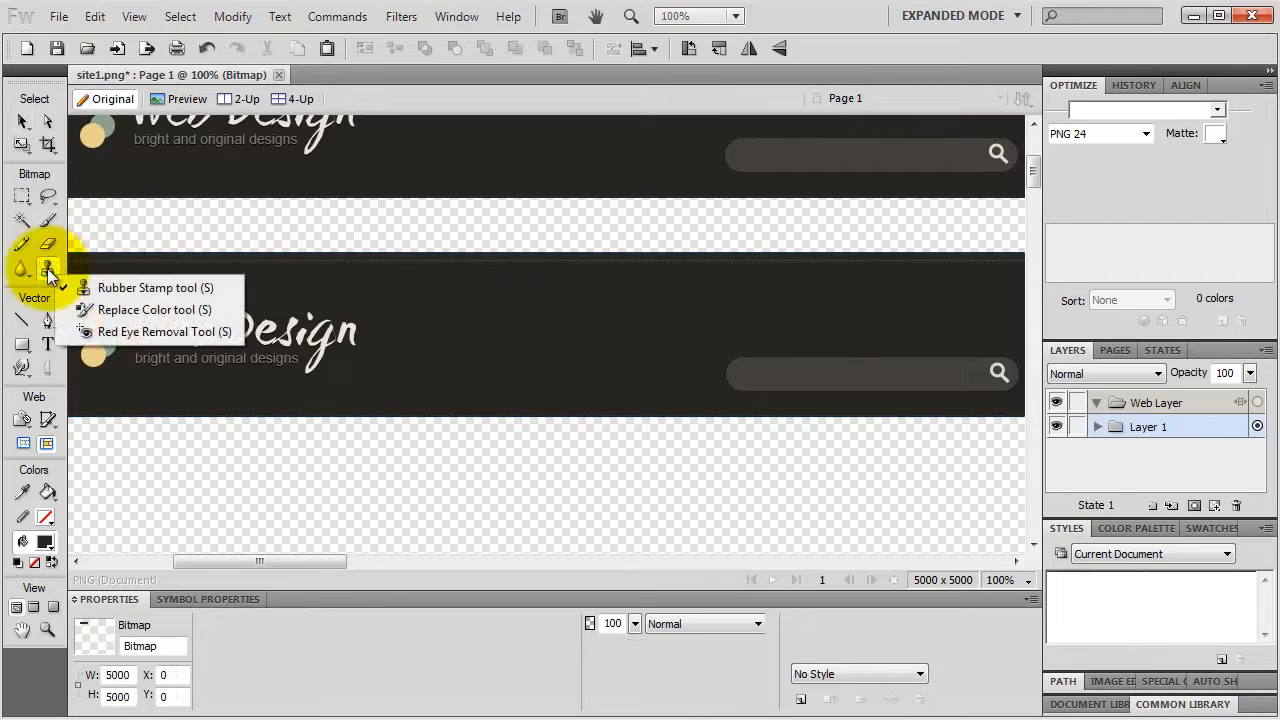
{"action": "left_click", "coordinate": [118, 287]}
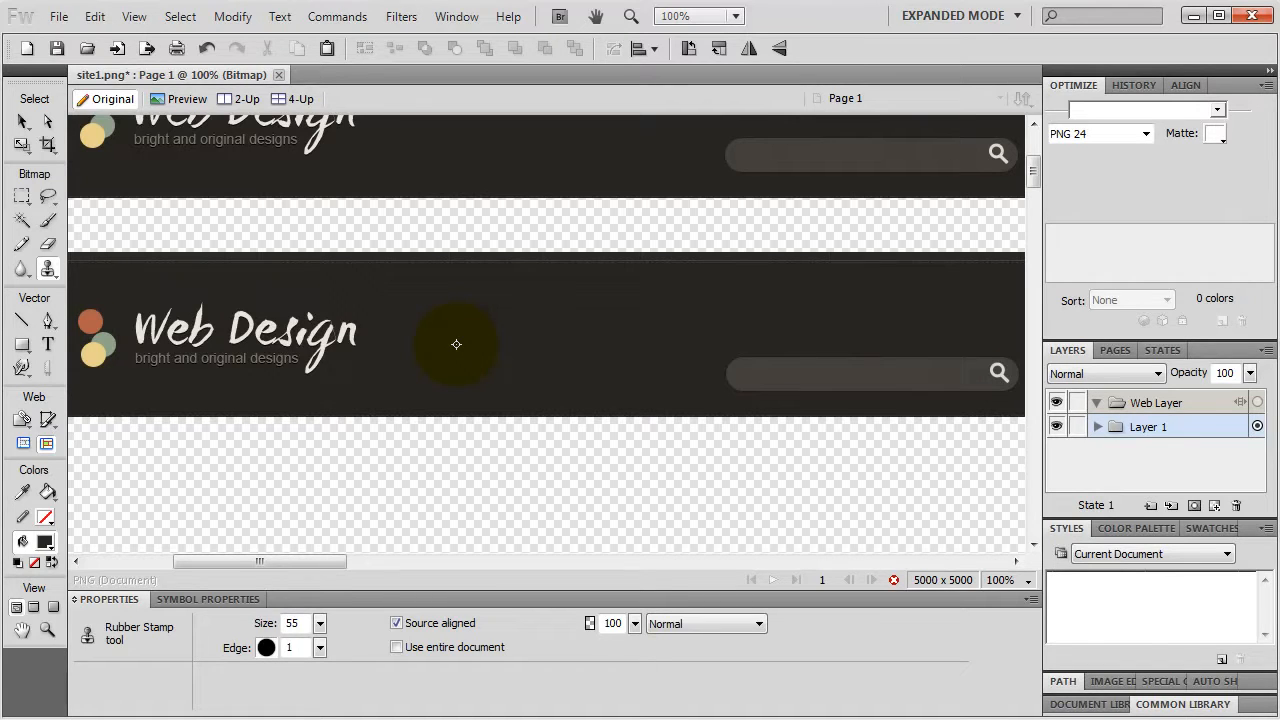
{"action": "left_click", "coordinate": [456, 344]}
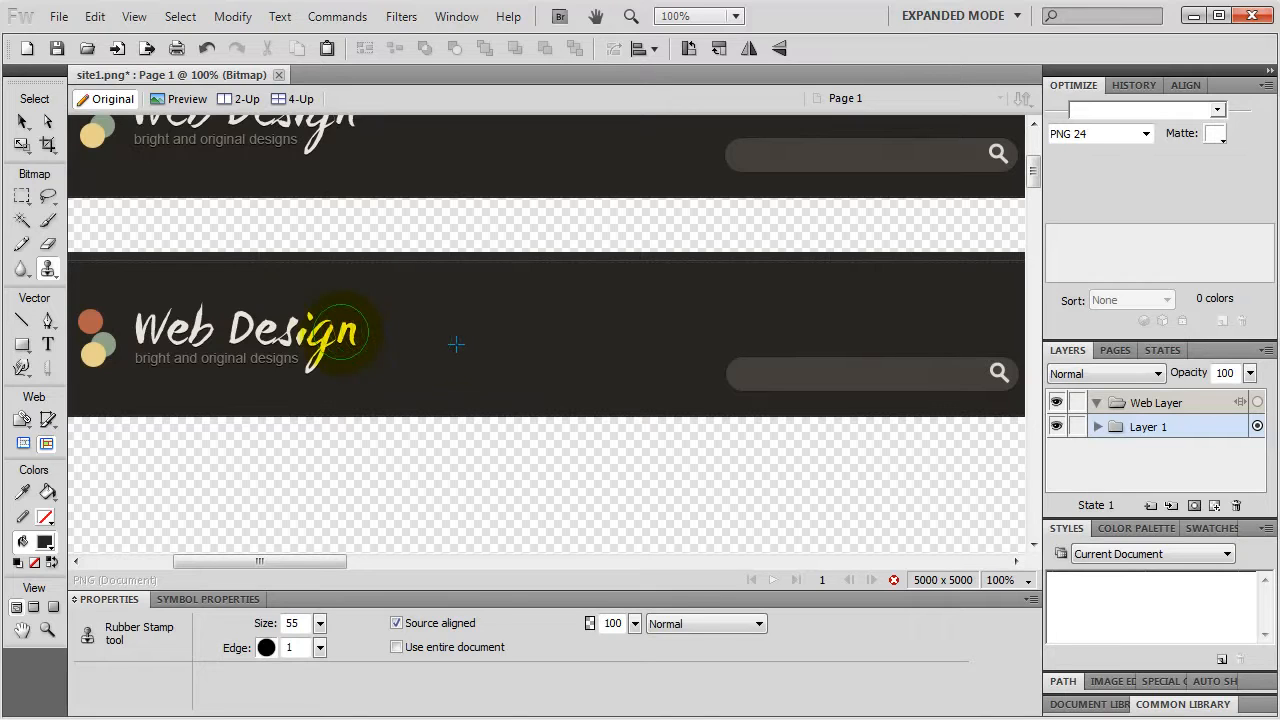
{"action": "left_click", "coordinate": [340, 332]}
{"action": "left_click", "coordinate": [316, 325]}
{"action": "left_click", "coordinate": [314, 346]}
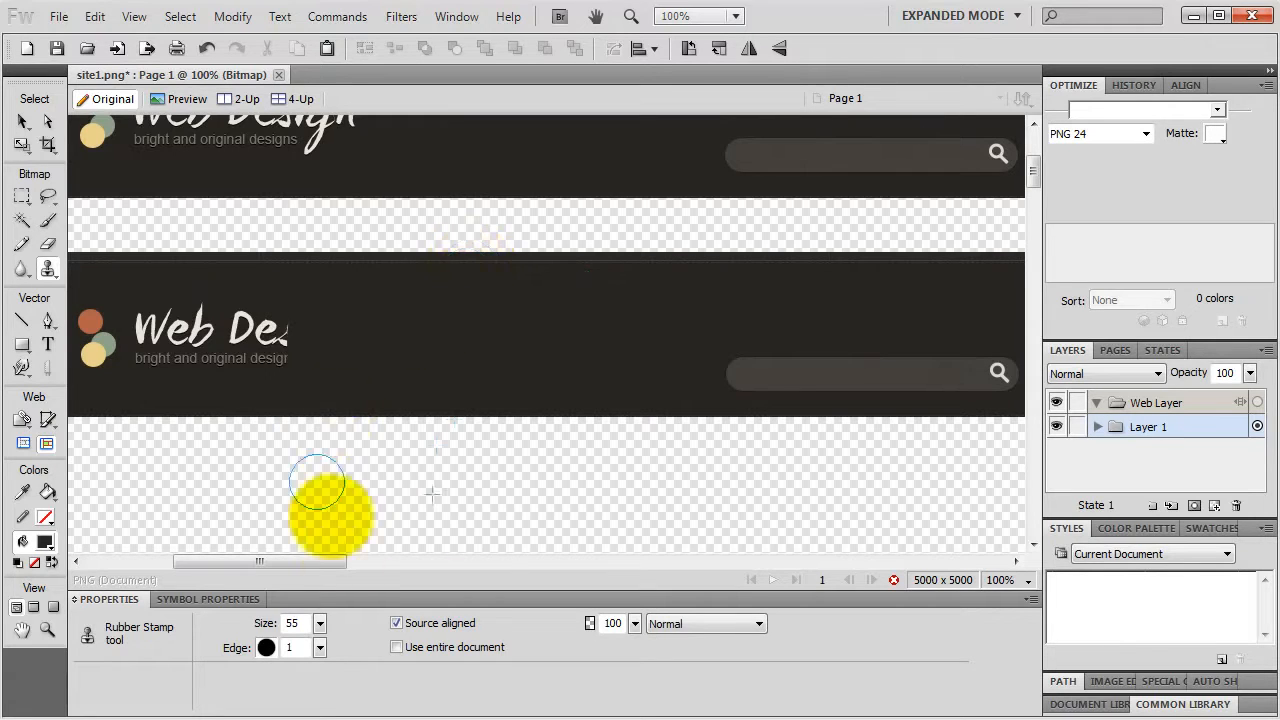
Step: Set the Rubber Stamp size to 50 and paint out the remaining logo and the search box on the lower header
{"action": "left_click_drag", "start_coordinate": [320, 622], "coordinate": [319, 654]}
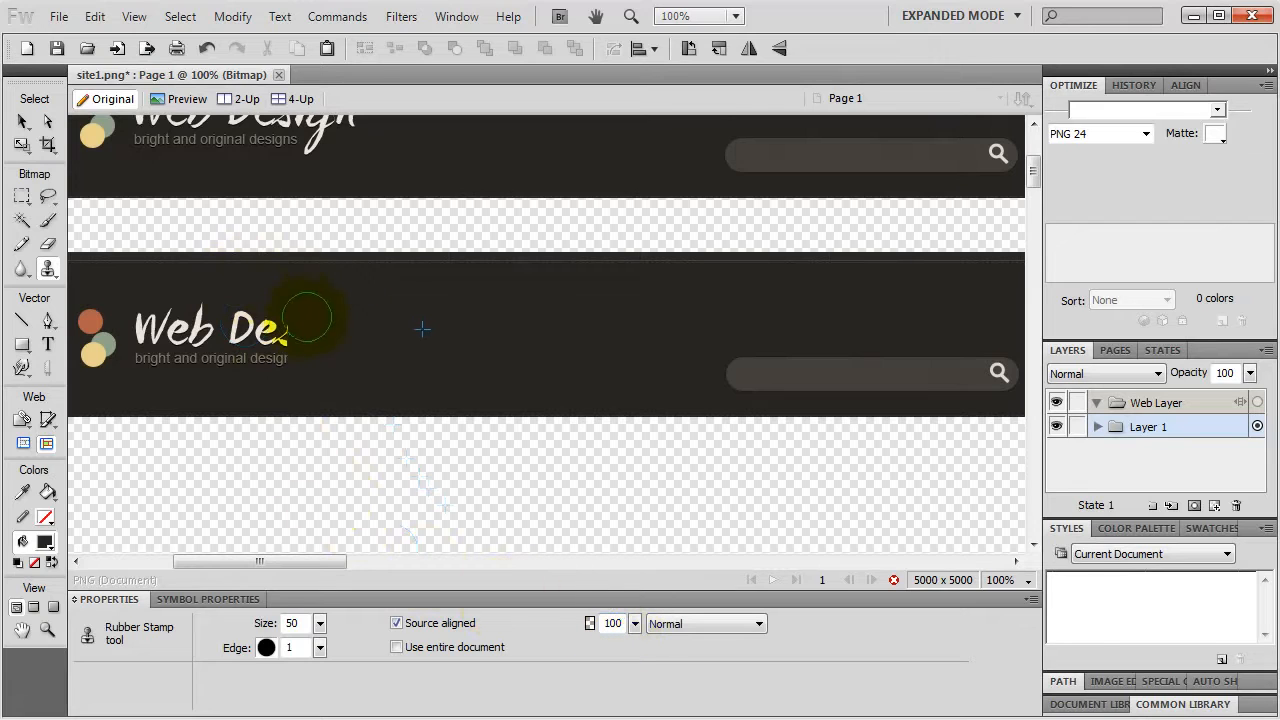
{"action": "mouse_move", "coordinate": [292, 318]}
{"action": "left_mouse_down"}
{"action": "mouse_move", "coordinate": [286, 353]}
{"action": "mouse_move", "coordinate": [259, 344]}
{"action": "mouse_move", "coordinate": [242, 316]}
{"action": "mouse_move", "coordinate": [216, 316]}
{"action": "mouse_move", "coordinate": [211, 355]}
{"action": "mouse_move", "coordinate": [147, 305]}
{"action": "mouse_move", "coordinate": [93, 317]}
{"action": "mouse_move", "coordinate": [98, 305]}
{"action": "mouse_move", "coordinate": [100, 357]}
{"action": "mouse_move", "coordinate": [371, 329]}
{"action": "mouse_move", "coordinate": [700, 329]}
{"action": "mouse_move", "coordinate": [654, 321]}
{"action": "left_mouse_up"}
{"action": "mouse_move", "coordinate": [708, 371]}
{"action": "left_mouse_down"}
{"action": "mouse_move", "coordinate": [994, 369]}
{"action": "mouse_move", "coordinate": [931, 362]}
{"action": "left_mouse_up"}
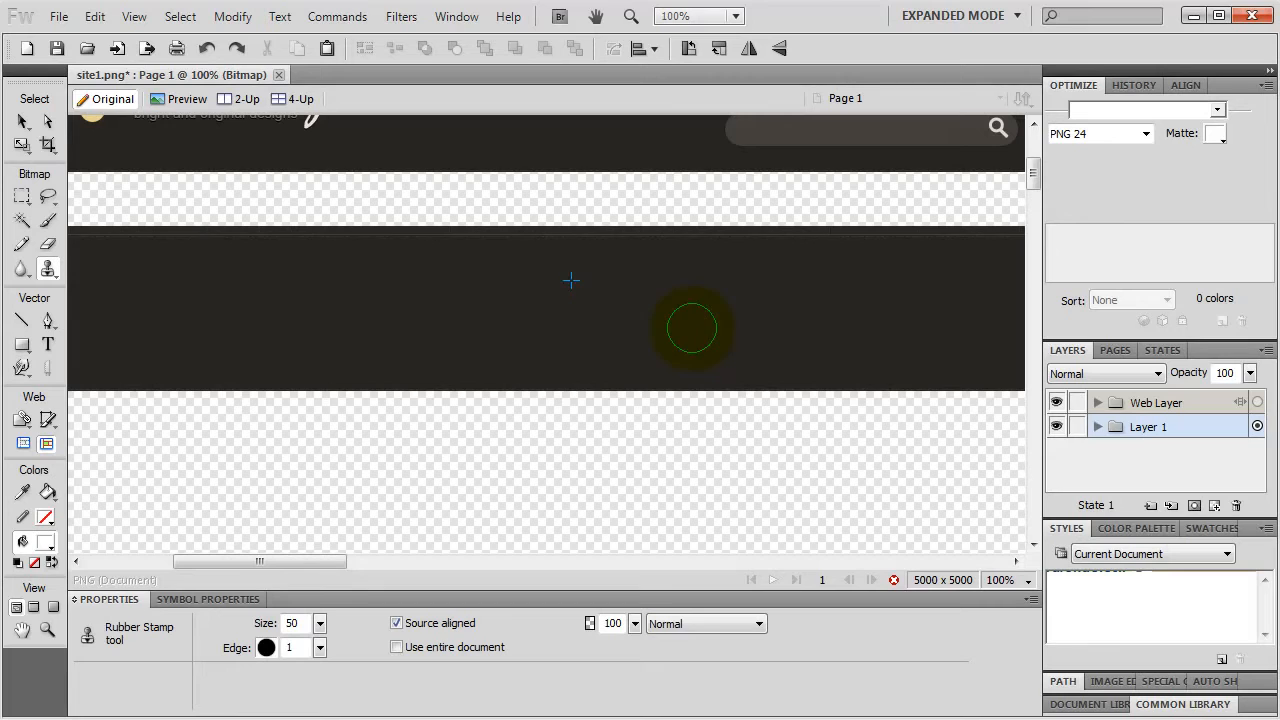
Step: Select the blanked header copy, constrain its proportions and set its width to 950
{"action": "left_click", "coordinate": [22, 121]}
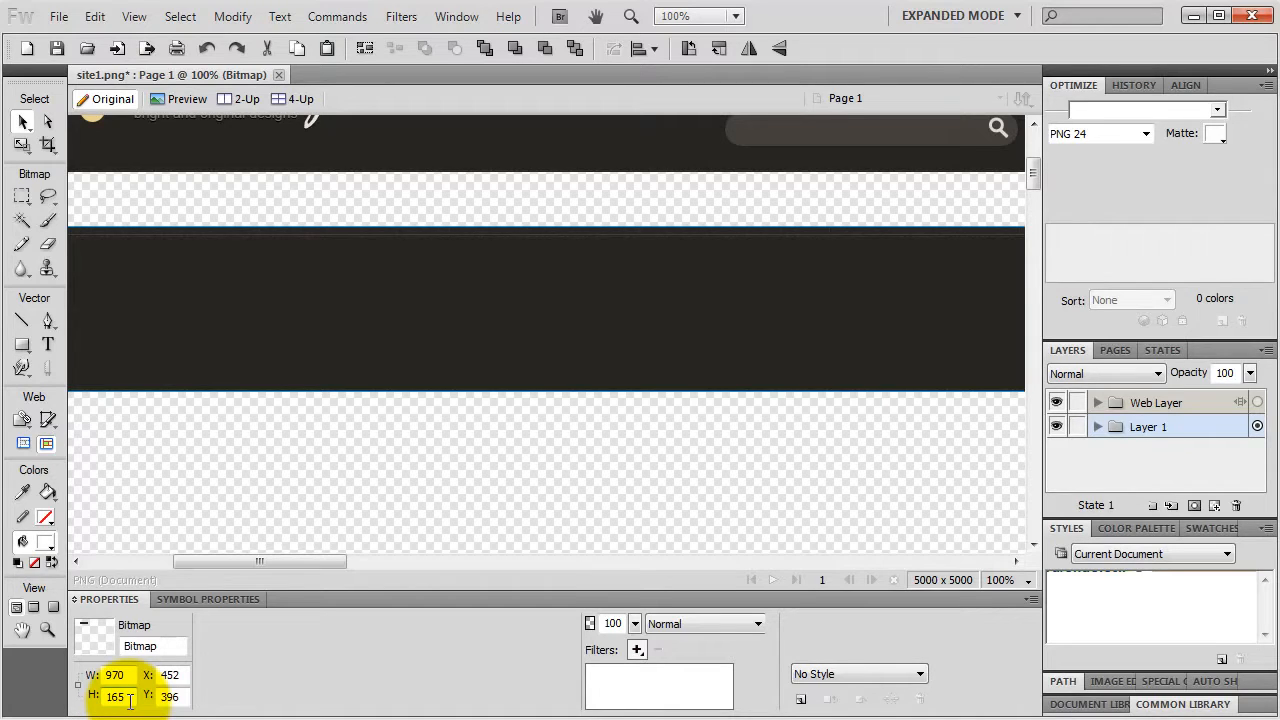
{"action": "left_click", "coordinate": [81, 682]}
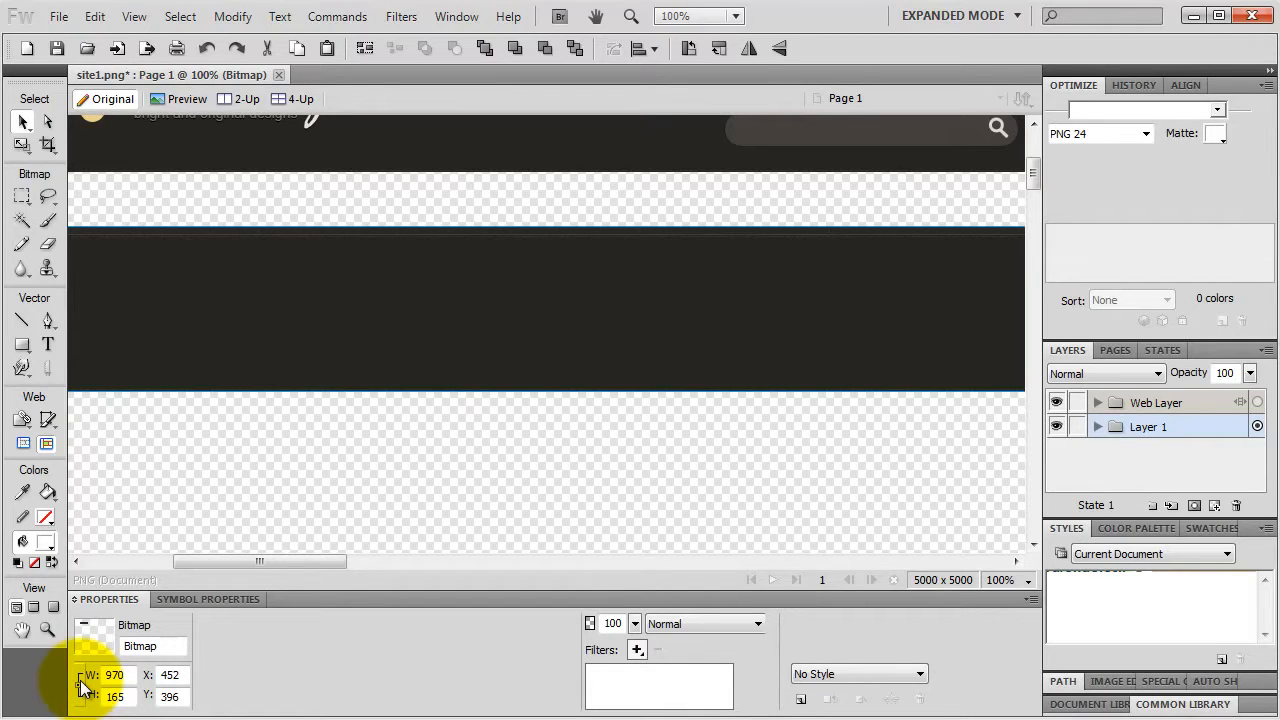
{"action": "double_click", "coordinate": [113, 675]}
{"action": "type", "text": "960"}
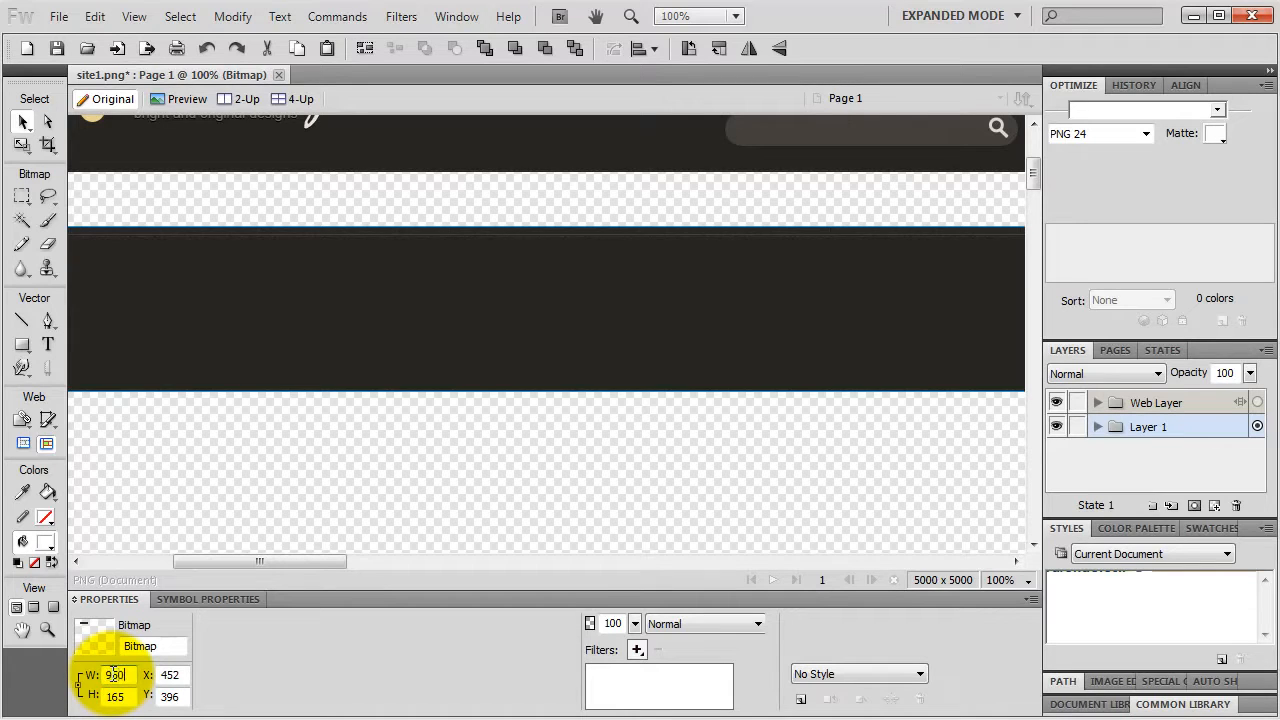
{"action": "key", "text": "Return"}
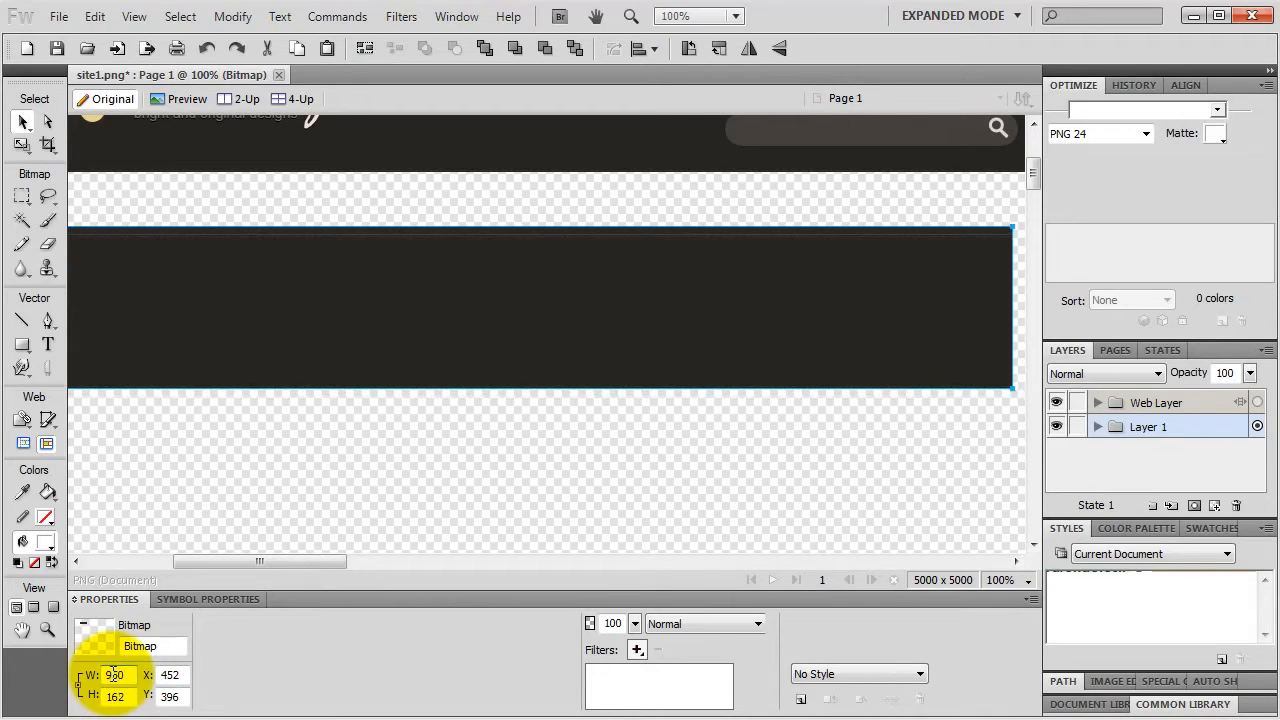
{"action": "double_click", "coordinate": [113, 675]}
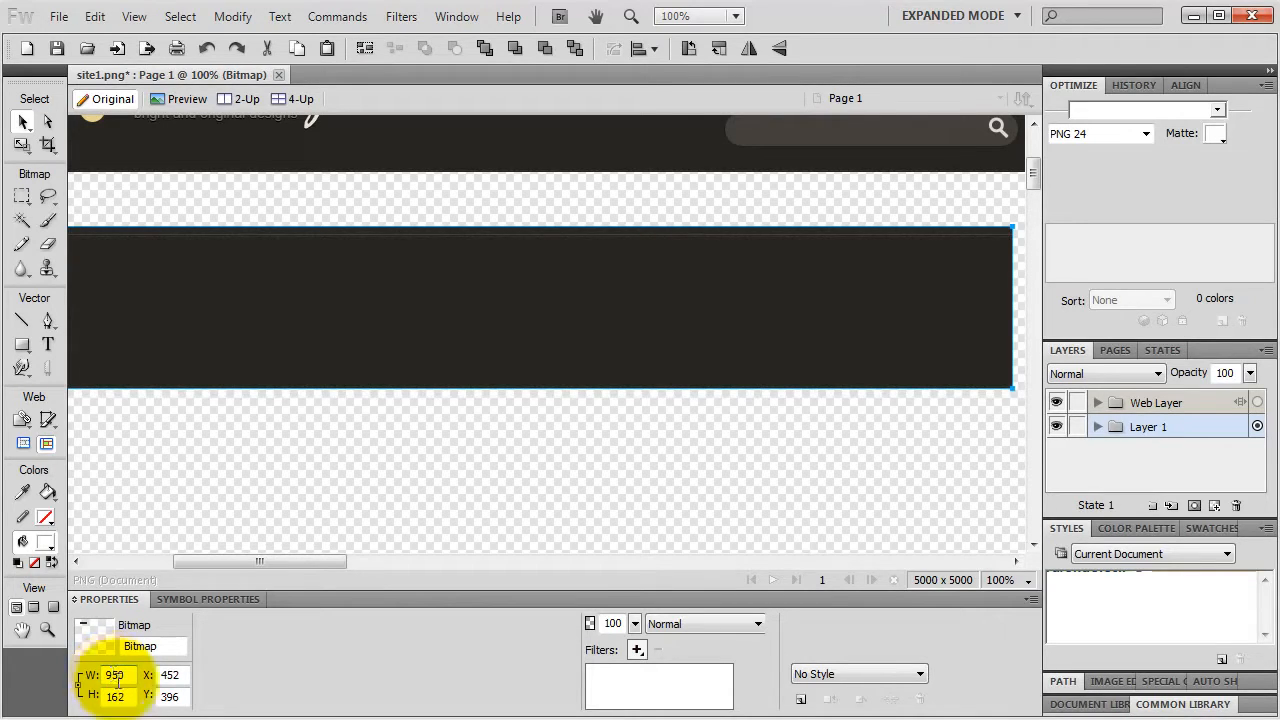
{"action": "type", "text": "950"}
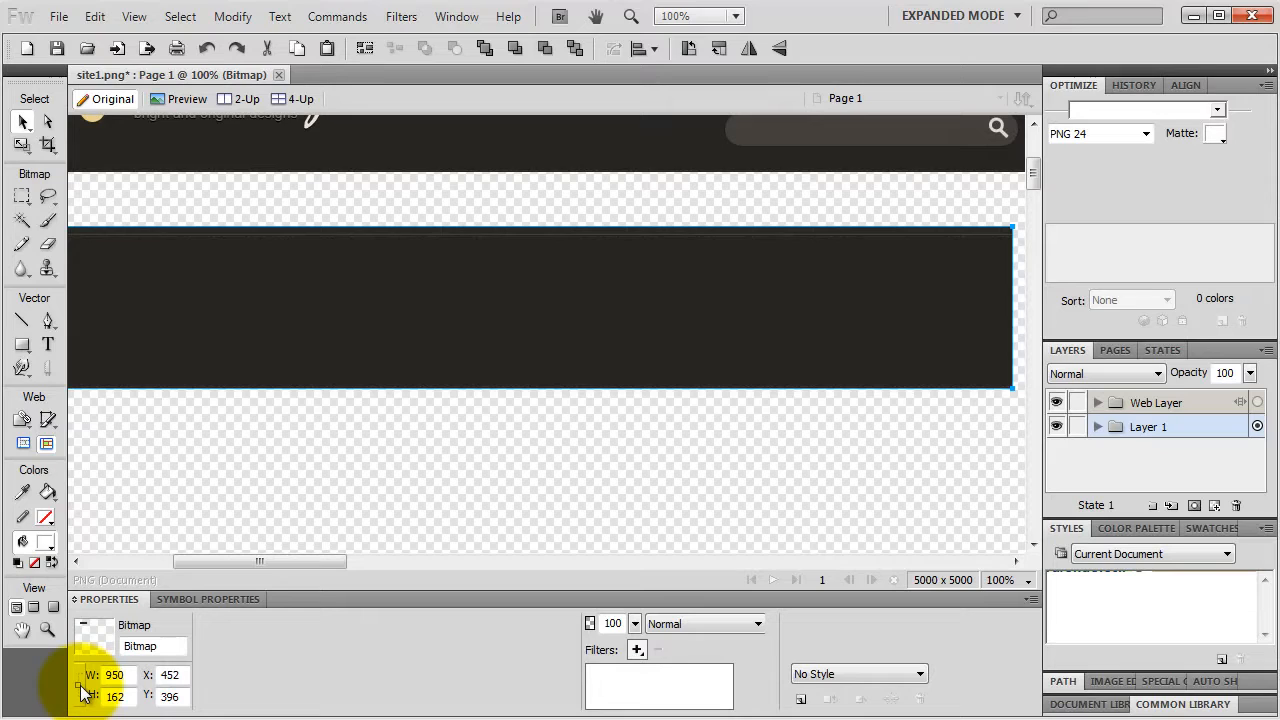
Step: Release the proportion constraint on the blanked header copy and set its height to 150
{"action": "double_click", "coordinate": [128, 693]}
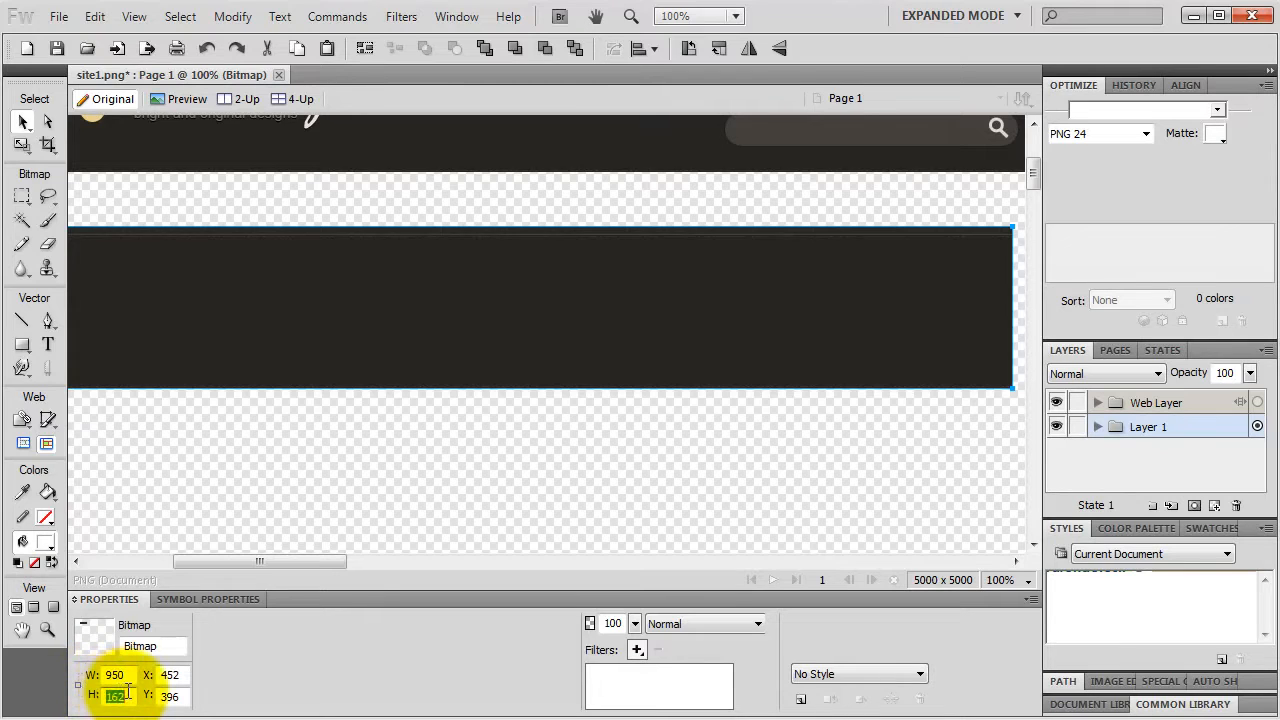
{"action": "type", "text": "150"}
{"action": "key", "text": "Return"}
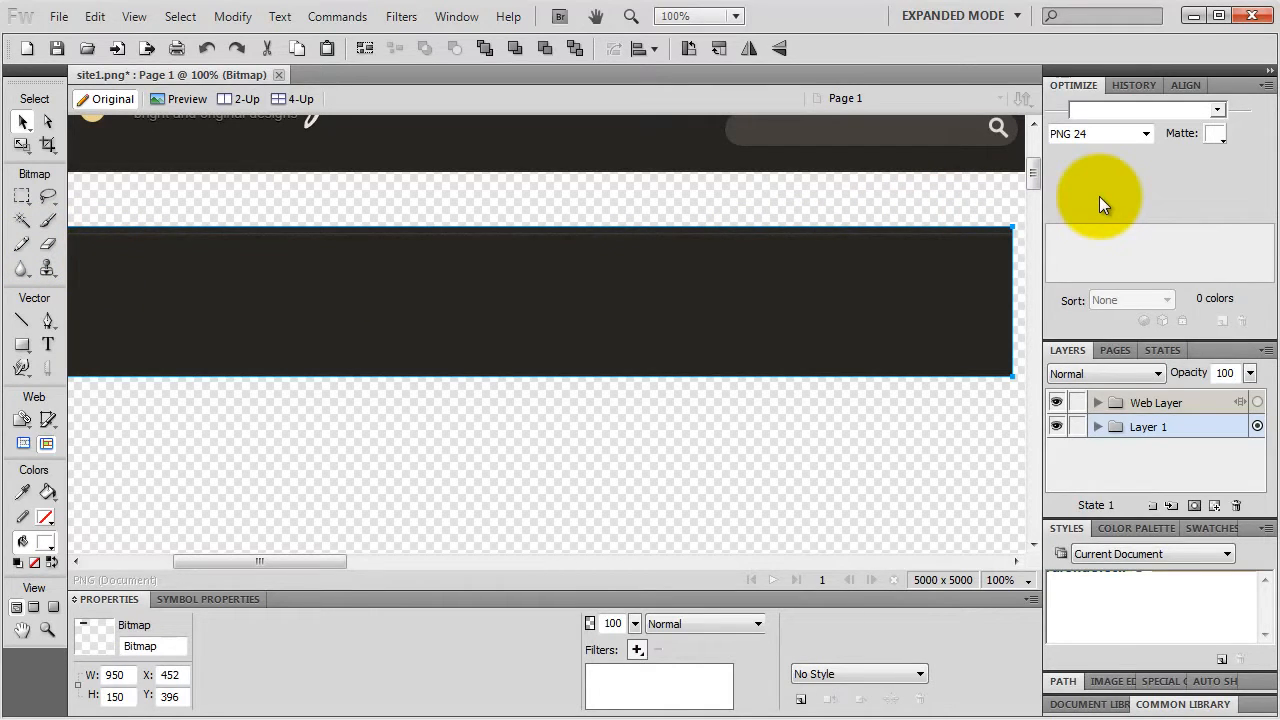
Step: Float the Optimize panel over the canvas and dock it back beside History and Align
{"action": "left_click", "coordinate": [455, 16]}
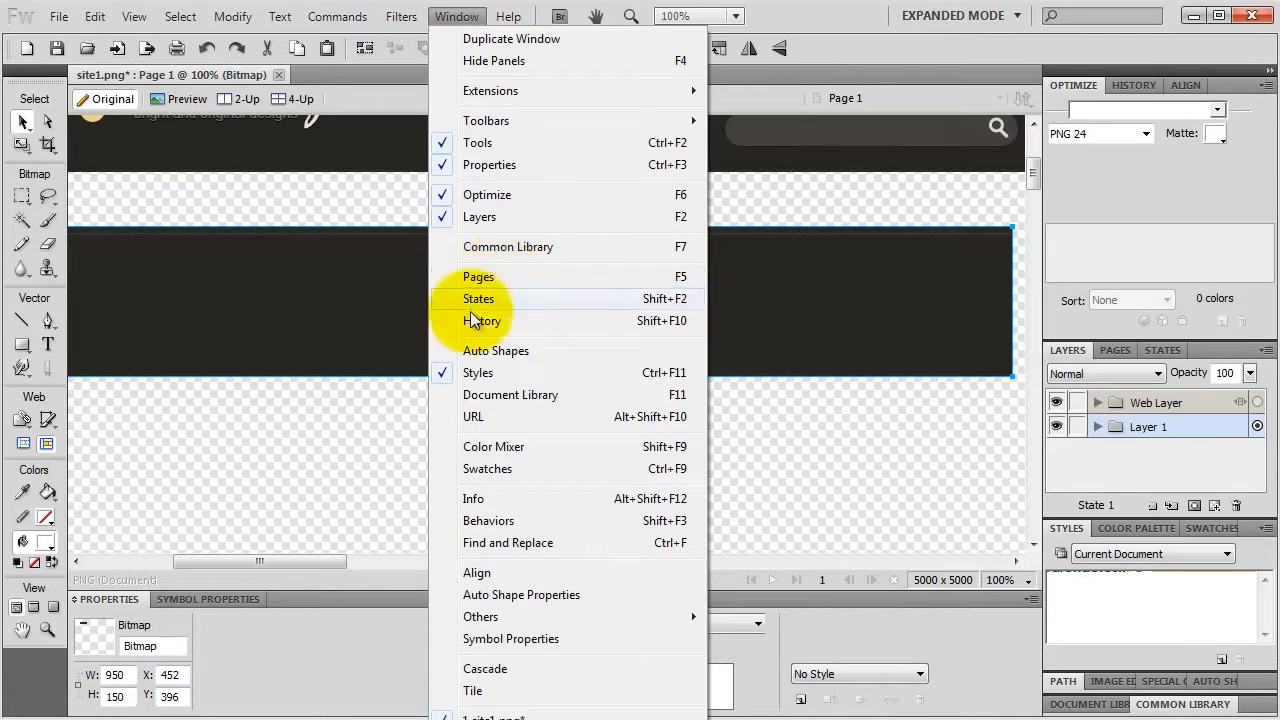
{"action": "left_click", "coordinate": [392, 400]}
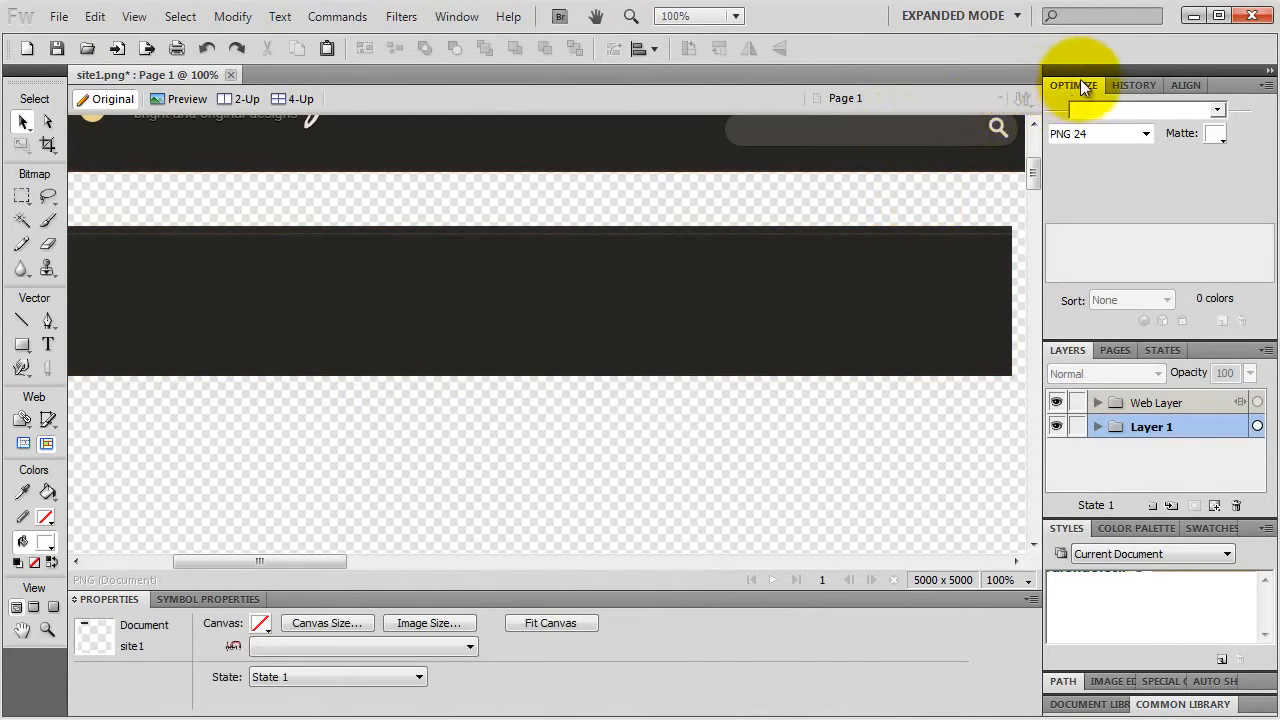
{"action": "left_click_drag", "start_coordinate": [1084, 86], "coordinate": [646, 248]}
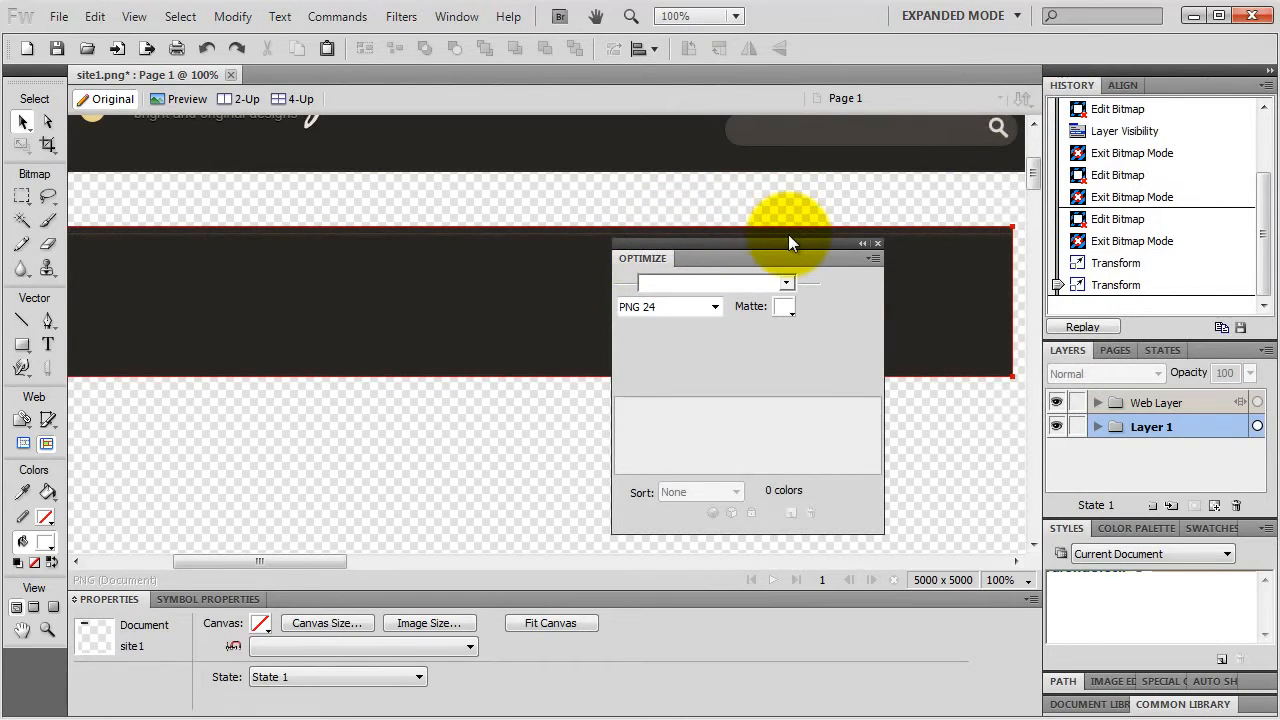
{"action": "left_click_drag", "start_coordinate": [788, 240], "coordinate": [1055, 84]}
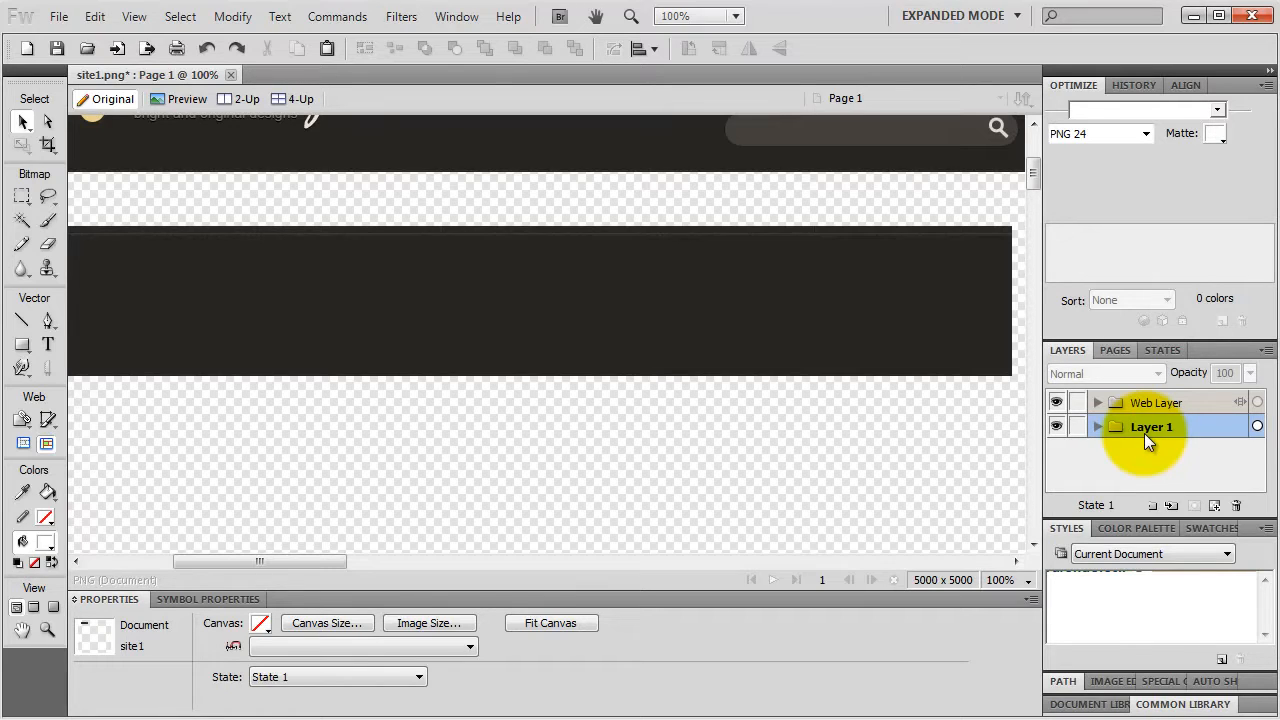
Step: Expand Layer 1 and rename it as header
{"action": "left_click", "coordinate": [1097, 427]}
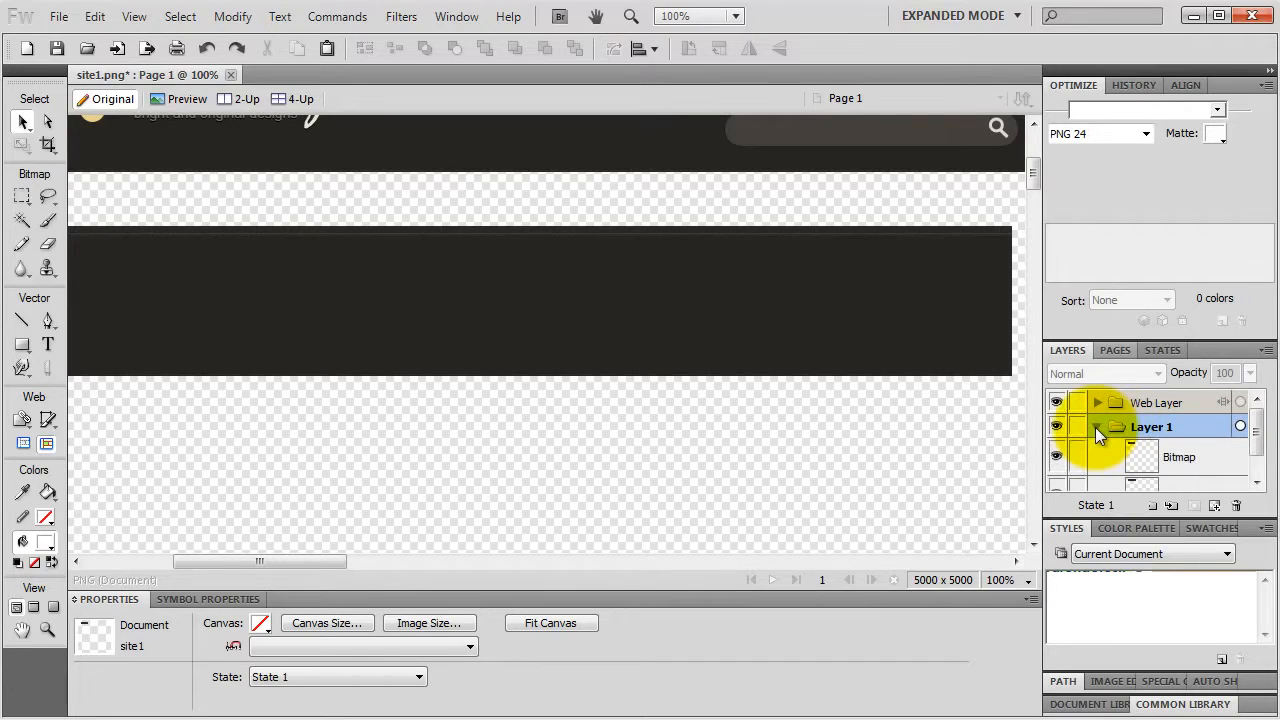
{"action": "double_click", "coordinate": [1155, 427]}
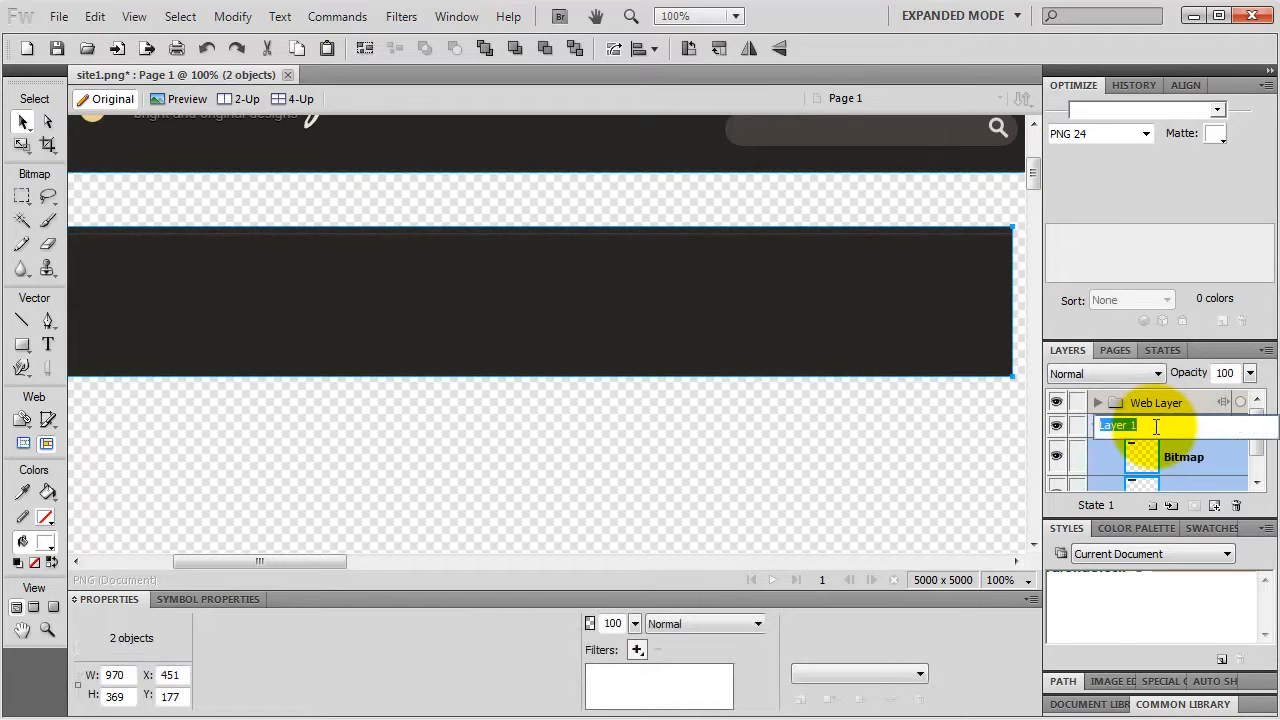
{"action": "type", "text": "header"}
{"action": "key", "text": "Return"}
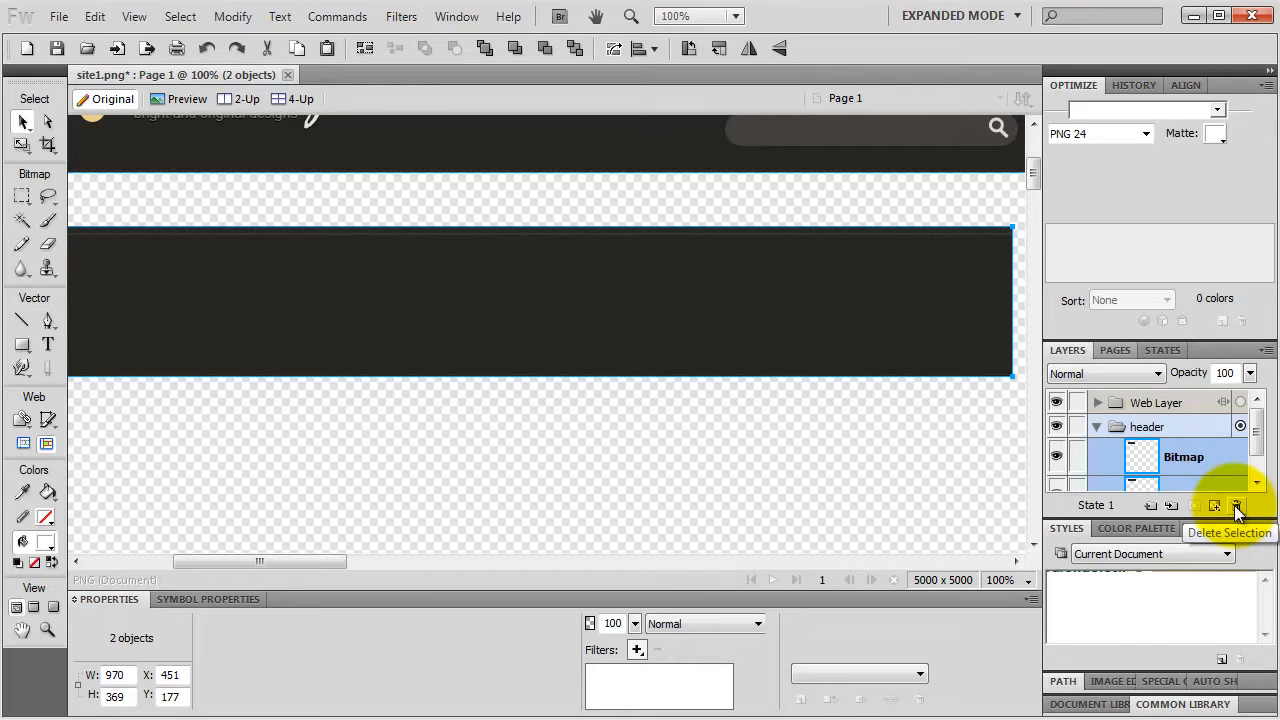
Step: Switch the blank header bitmap's visibility off and on, and lock both bitmaps in the header layer
{"action": "left_click", "coordinate": [1060, 460]}
{"action": "left_click", "coordinate": [1060, 460]}
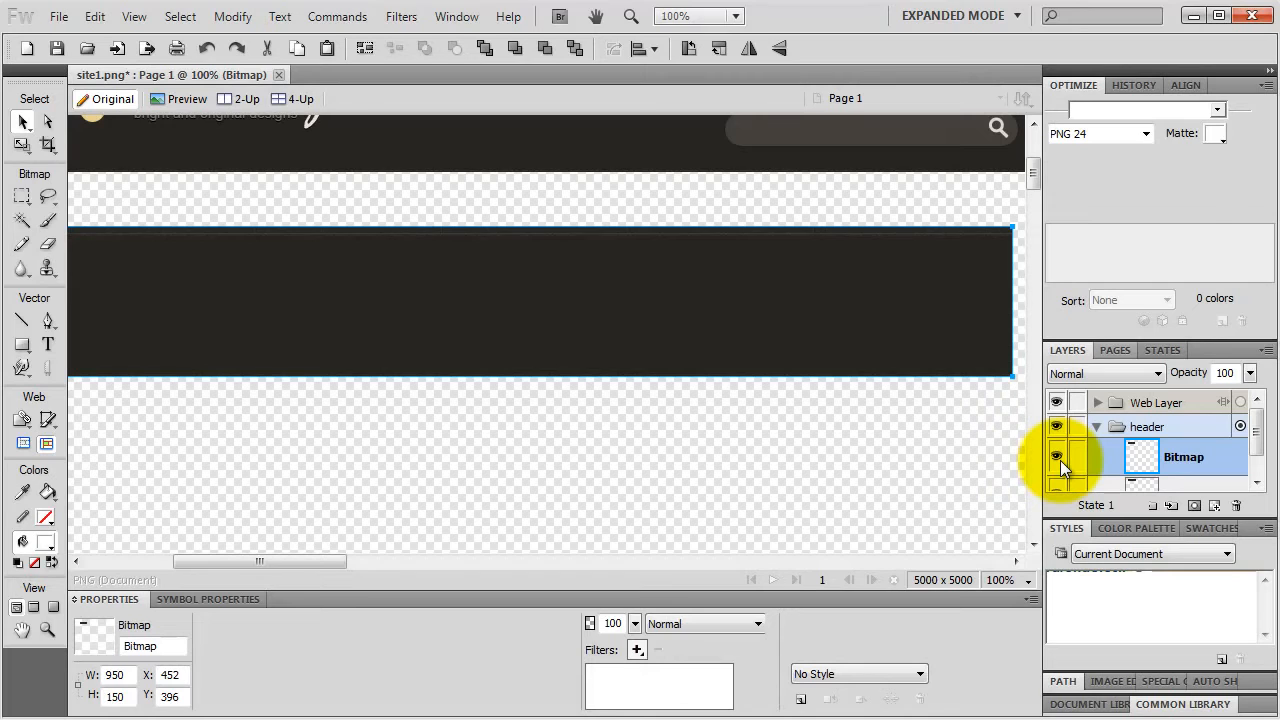
{"action": "left_click", "coordinate": [1078, 458]}
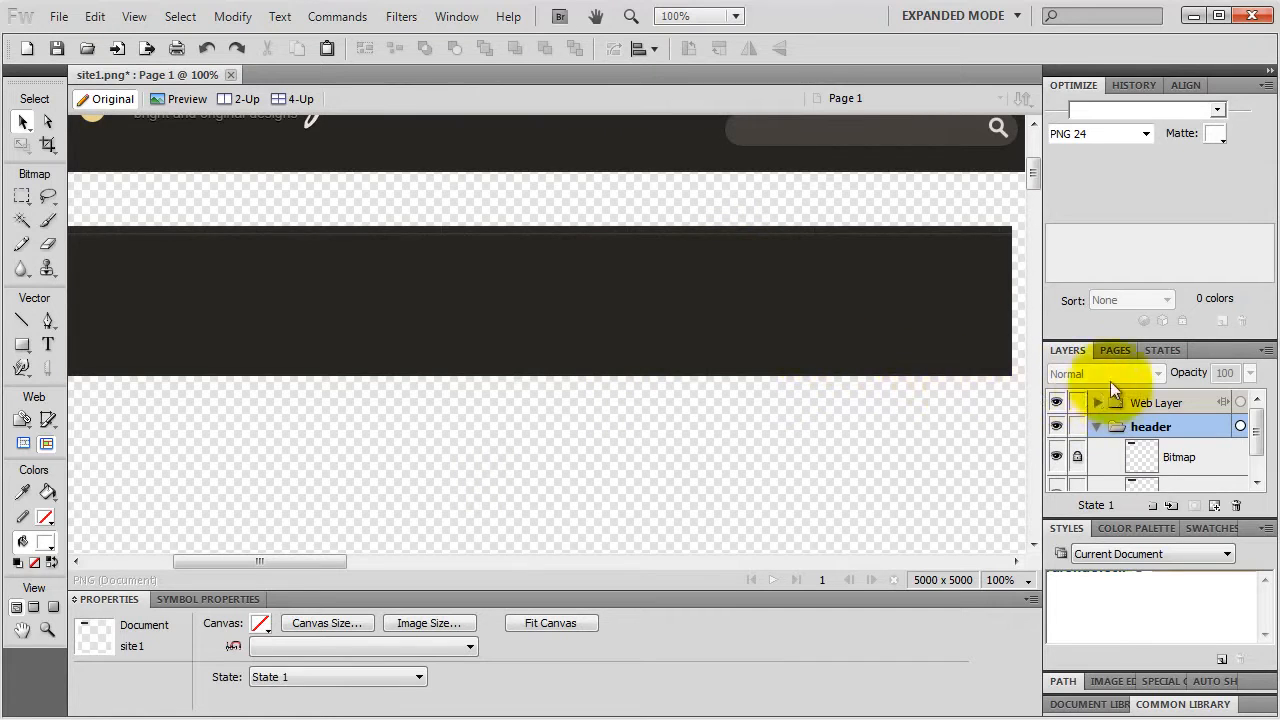
{"action": "scroll", "coordinate": [1148, 428], "scroll_direction": "down", "scroll_amount": 1}
{"action": "left_click", "coordinate": [1077, 470]}
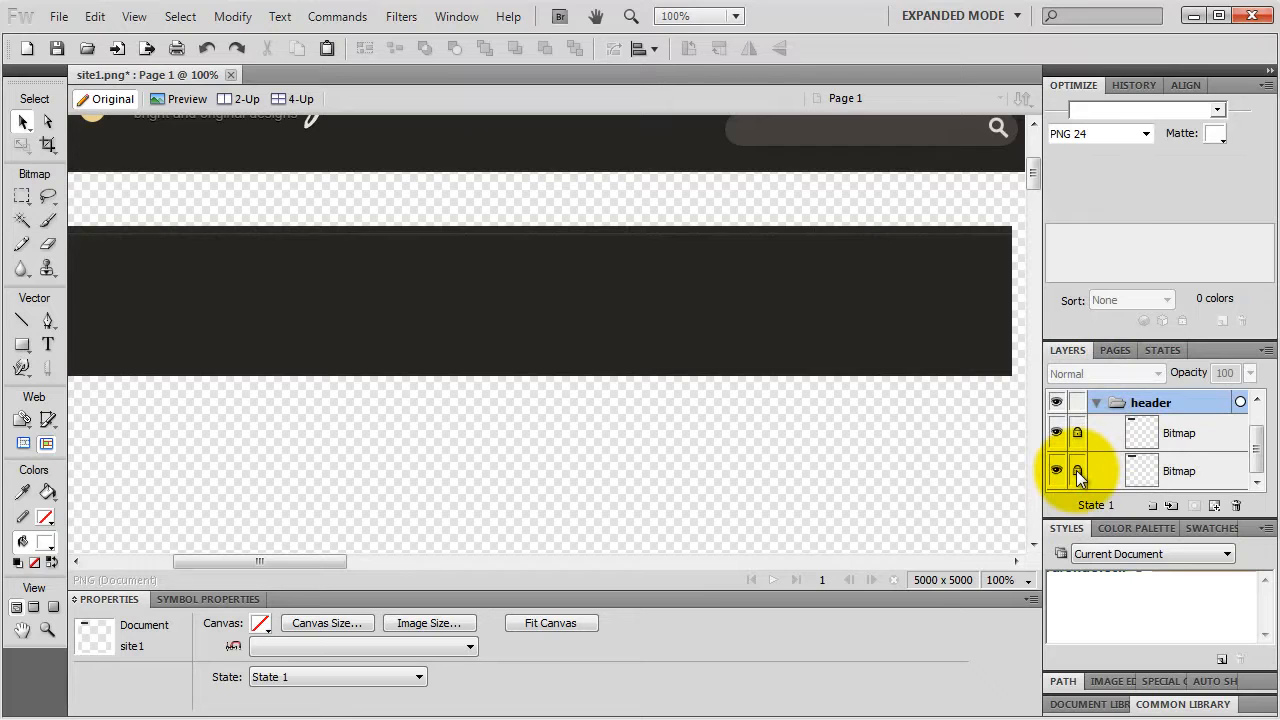
Step: Add the text "Professional Web Design Made Easy" across the blank header in a text box about 872 wide at X 494, Y 422
{"action": "left_click", "coordinate": [48, 345]}
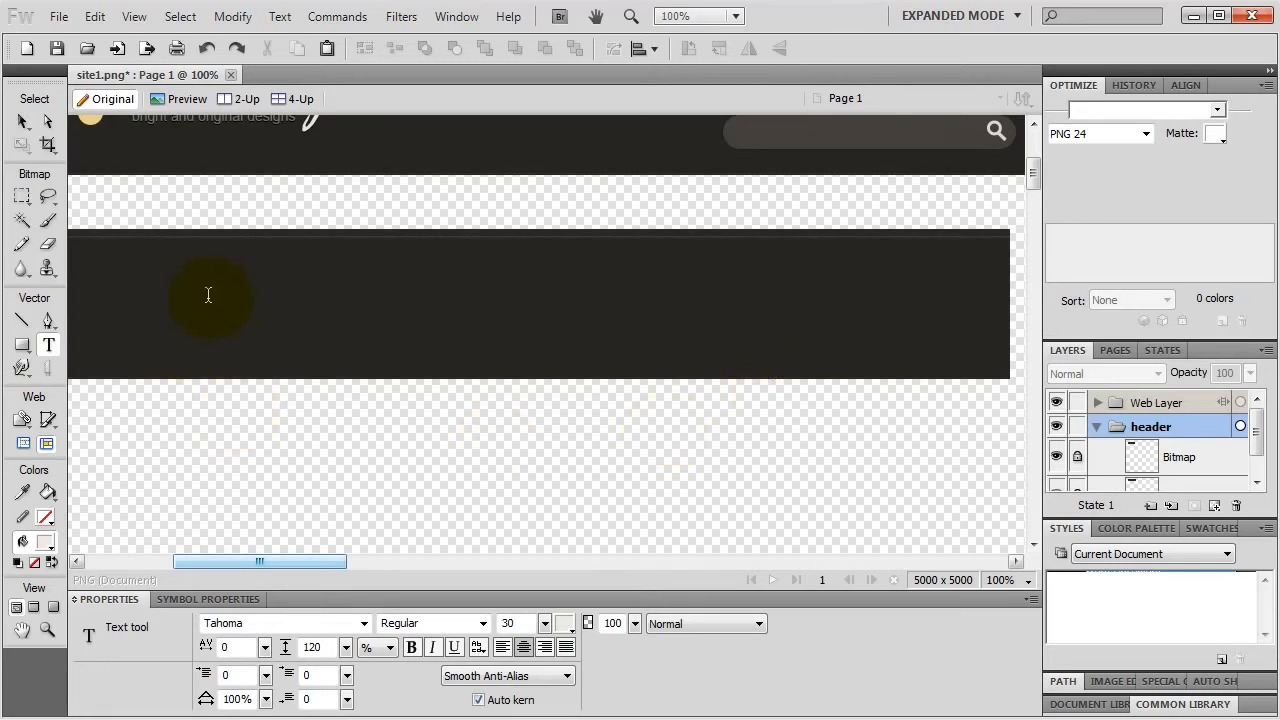
{"action": "left_click_drag", "start_coordinate": [103, 356], "coordinate": [972, 254]}
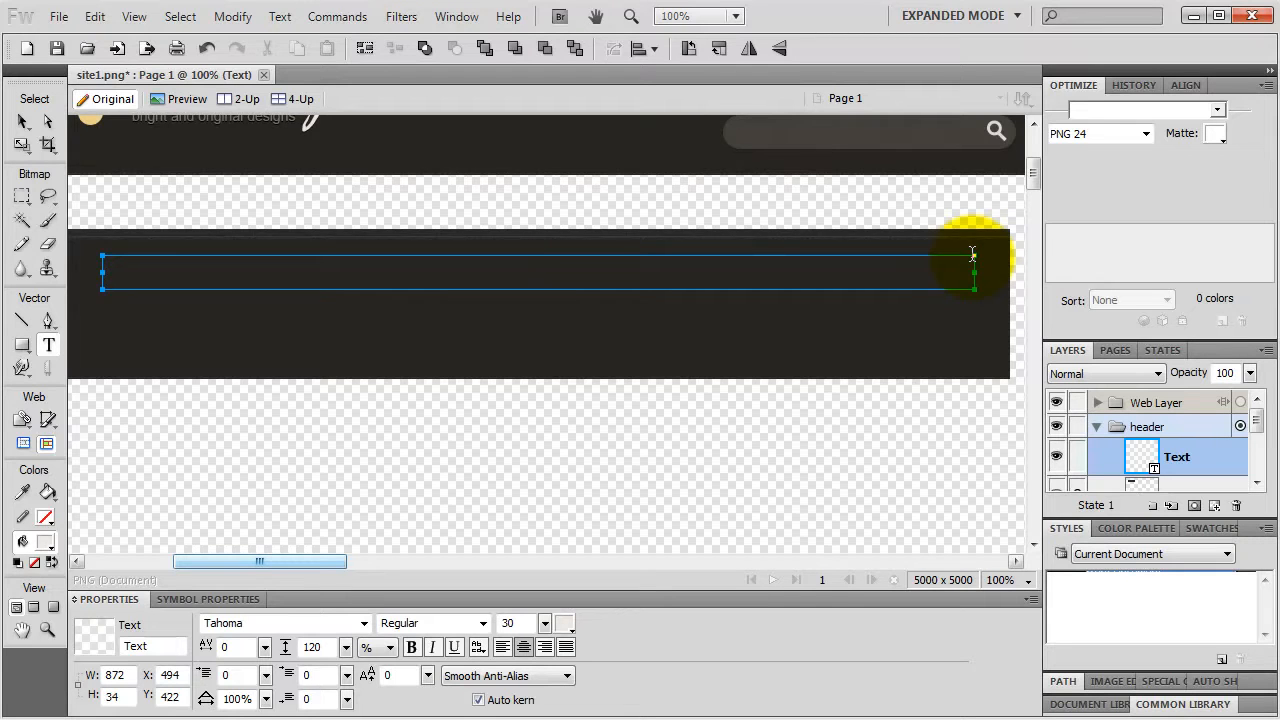
{"action": "type", "text": "Professi"}
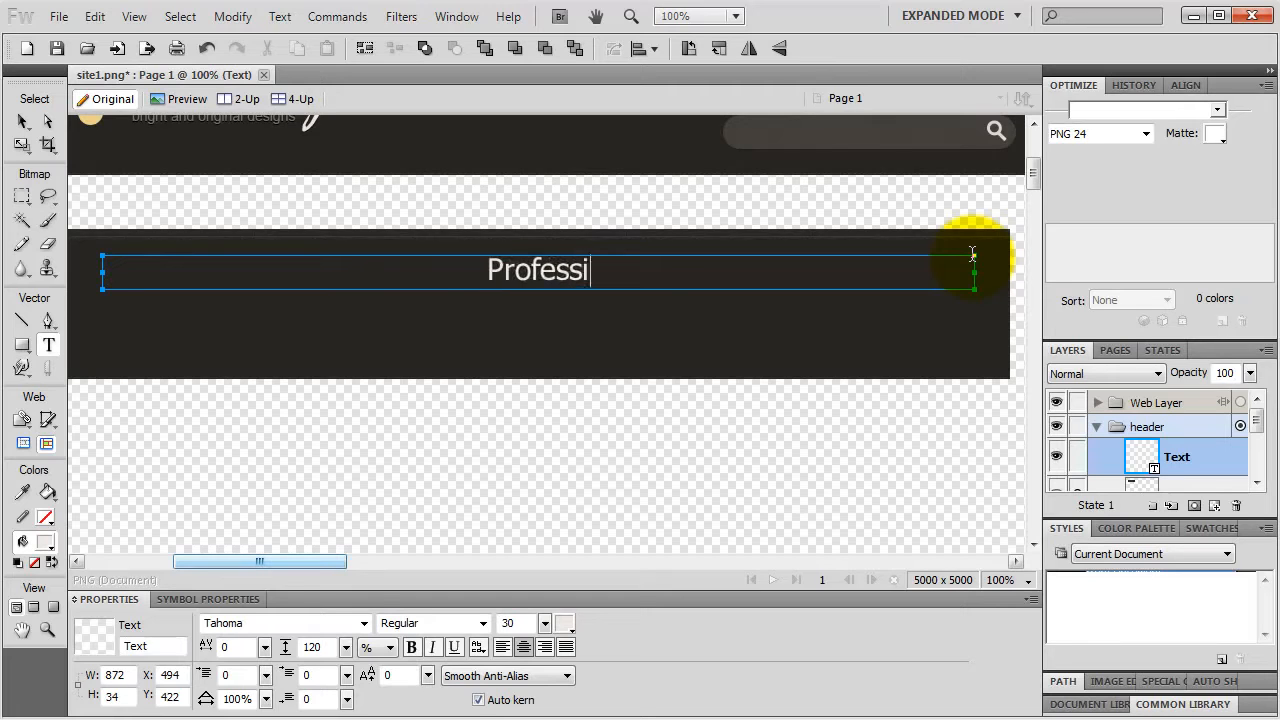
{"action": "type", "text": "onal "}
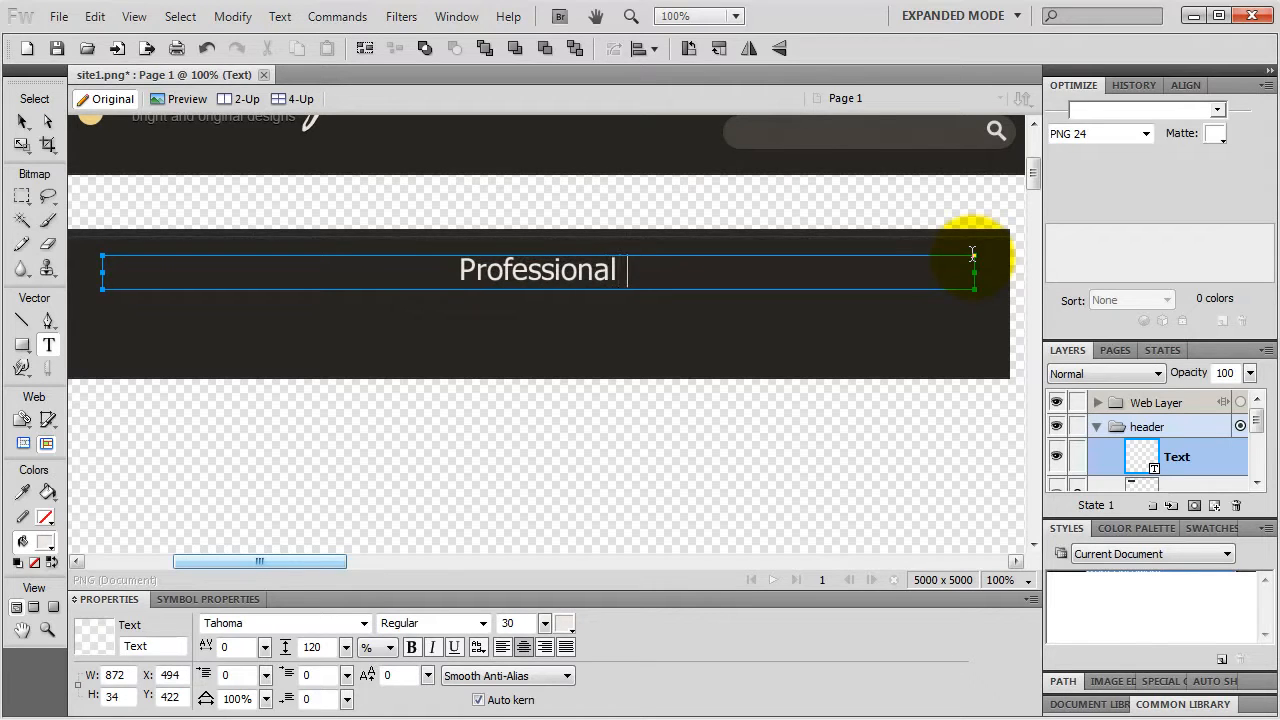
{"action": "type", "text": "Web De"}
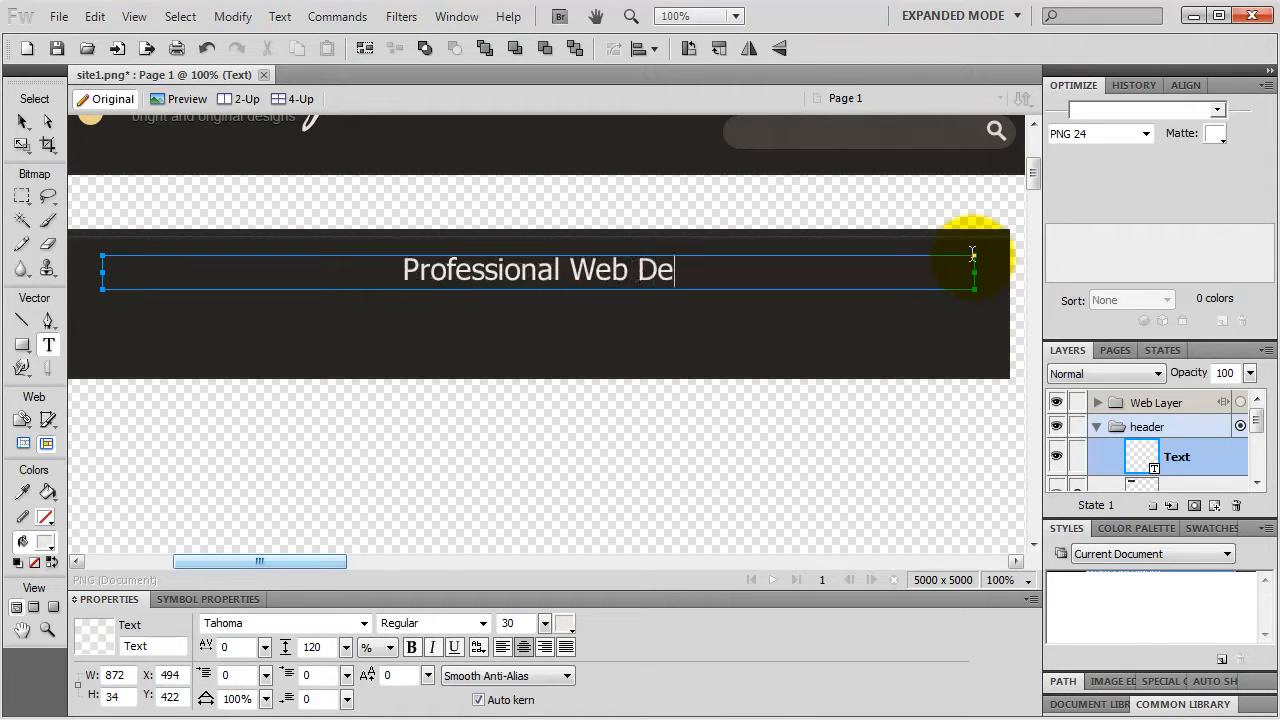
{"action": "type", "text": "sign M"}
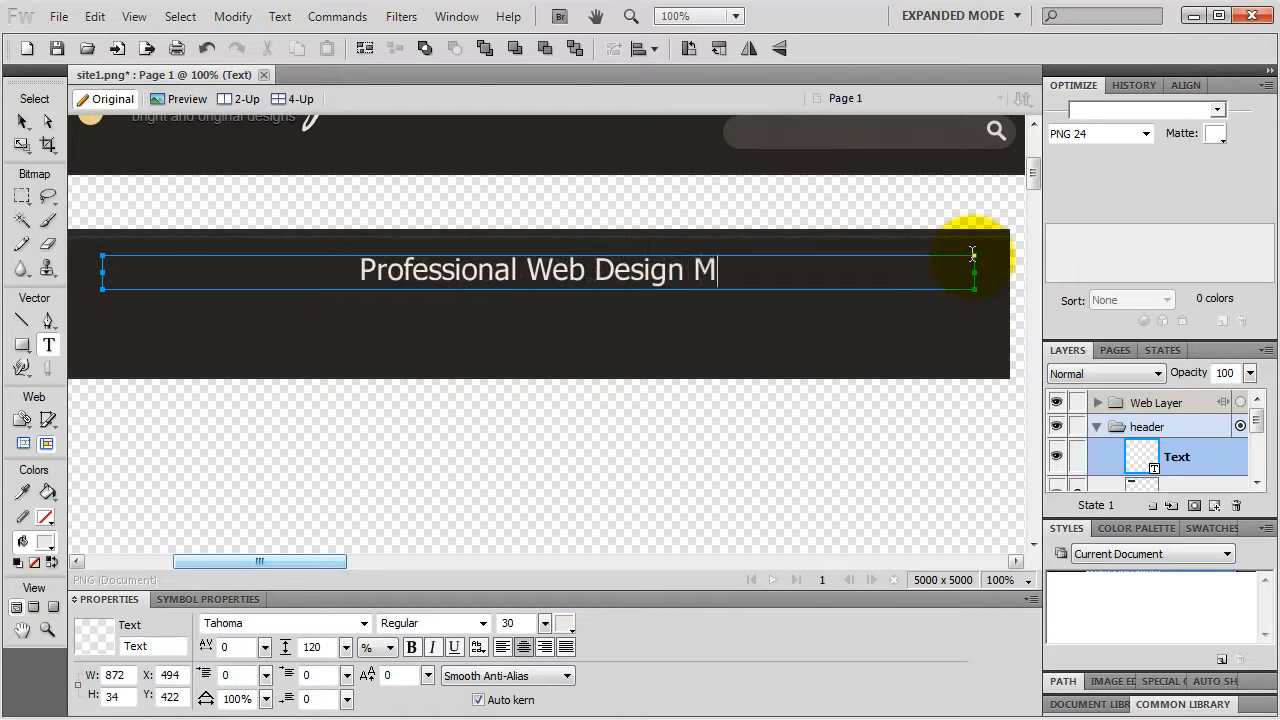
{"action": "type", "text": "ade Easy"}
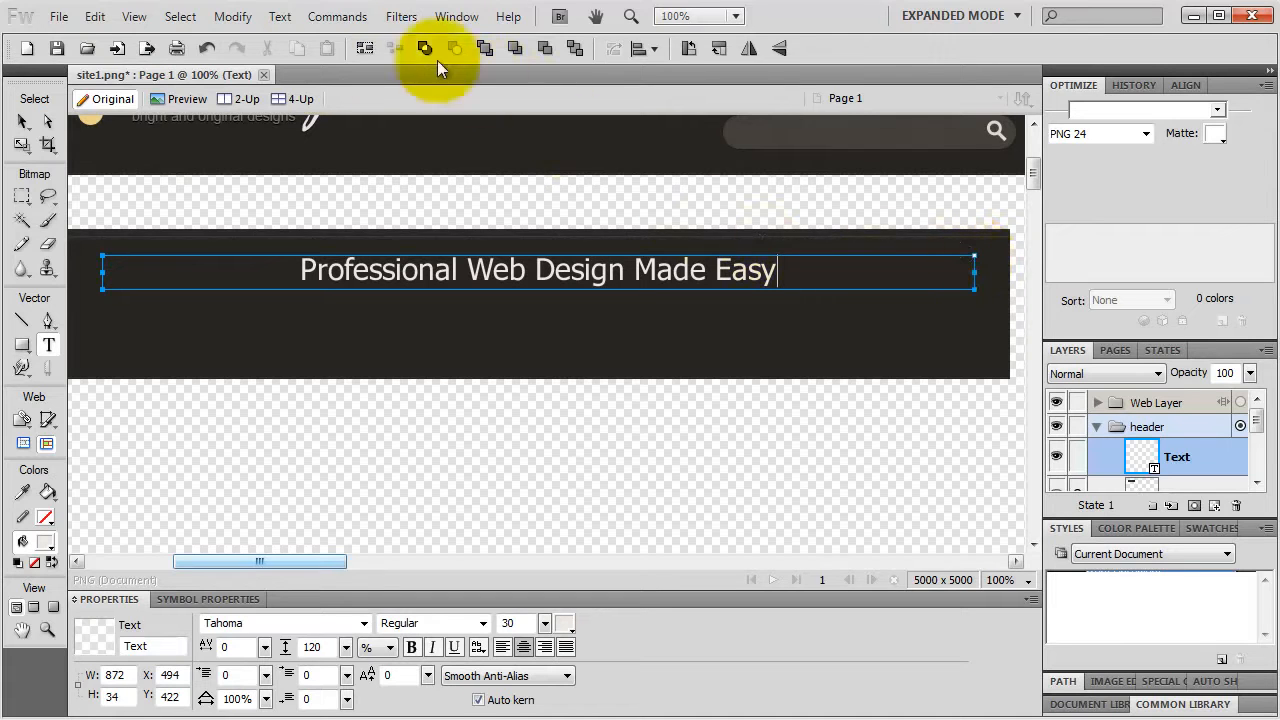
{"action": "left_click", "coordinate": [22, 124]}
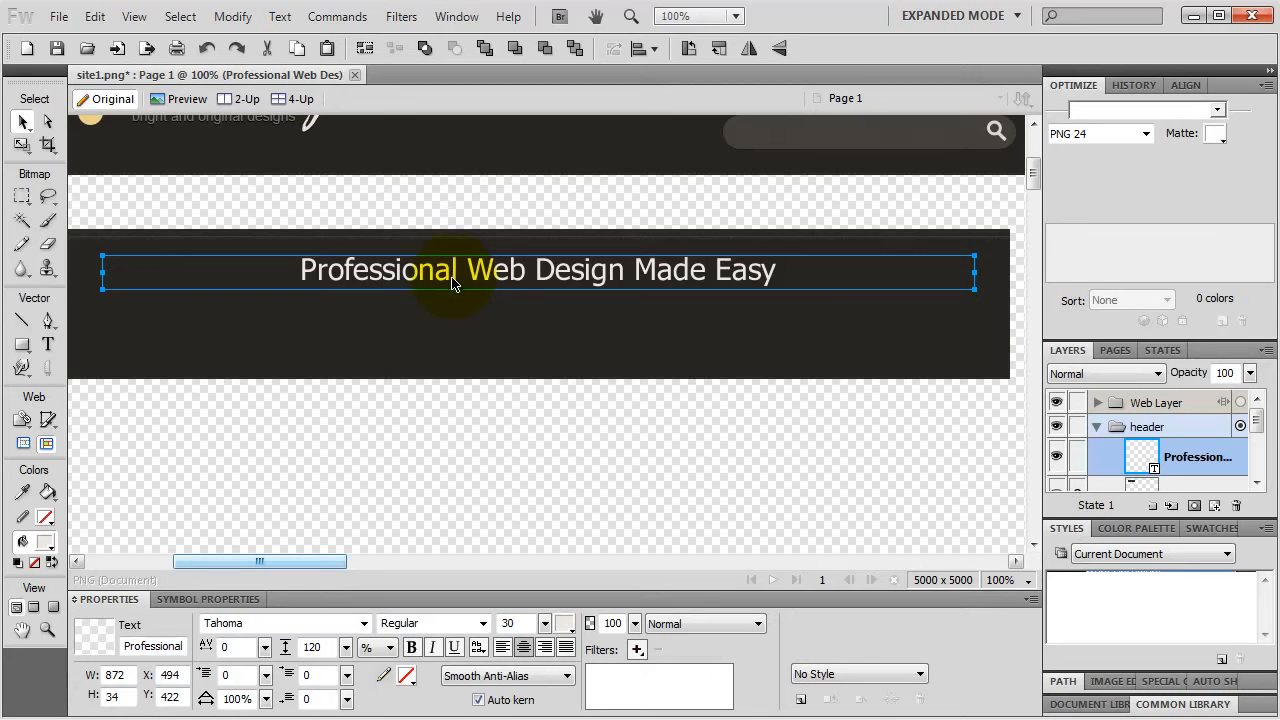
Step: Set the header title's font to Impact and its size to 35
{"action": "key", "text": "ctrl+minus"}
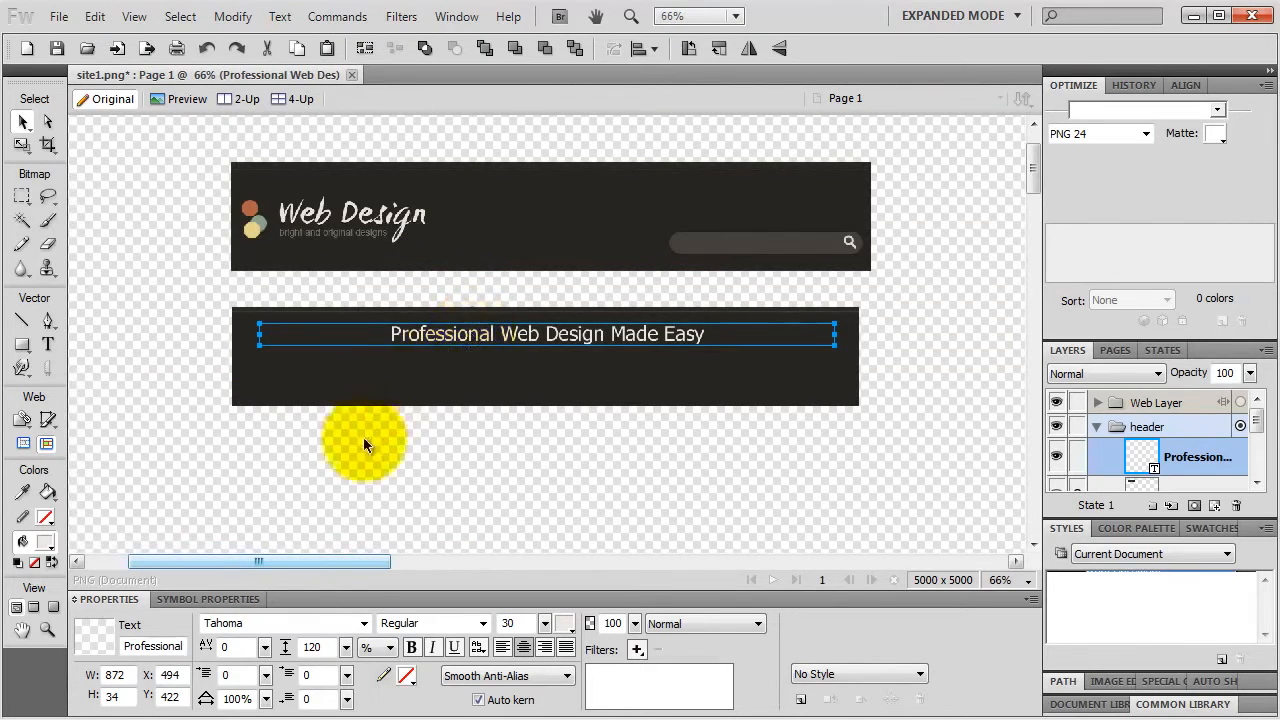
{"action": "double_click", "coordinate": [258, 622]}
{"action": "type", "text": "Impact"}
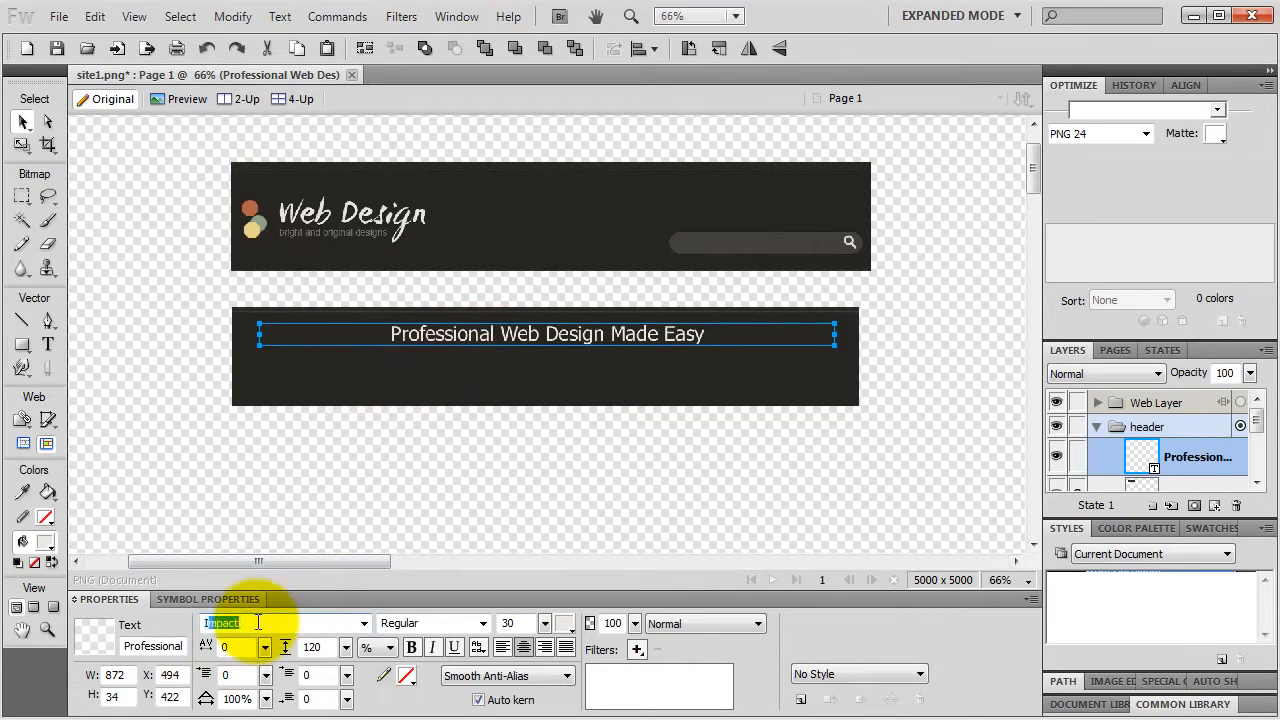
{"action": "key", "text": "Return"}
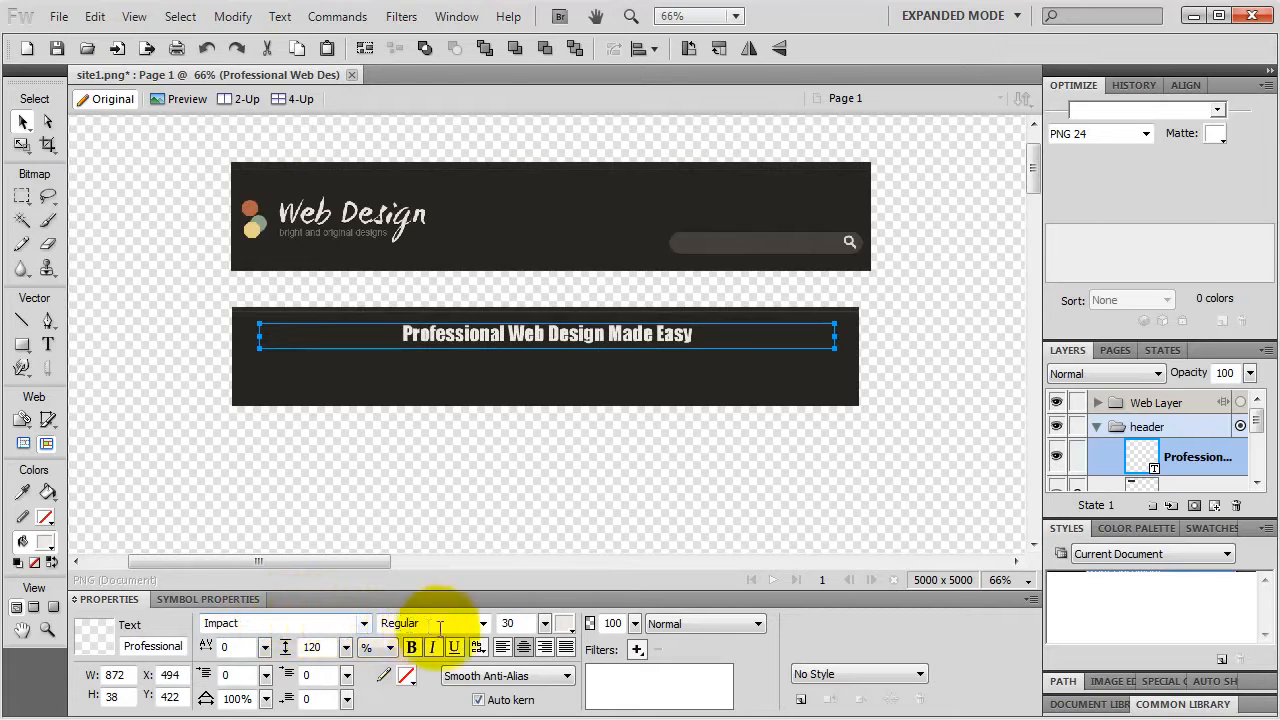
{"action": "left_click_drag", "start_coordinate": [545, 623], "coordinate": [548, 600]}
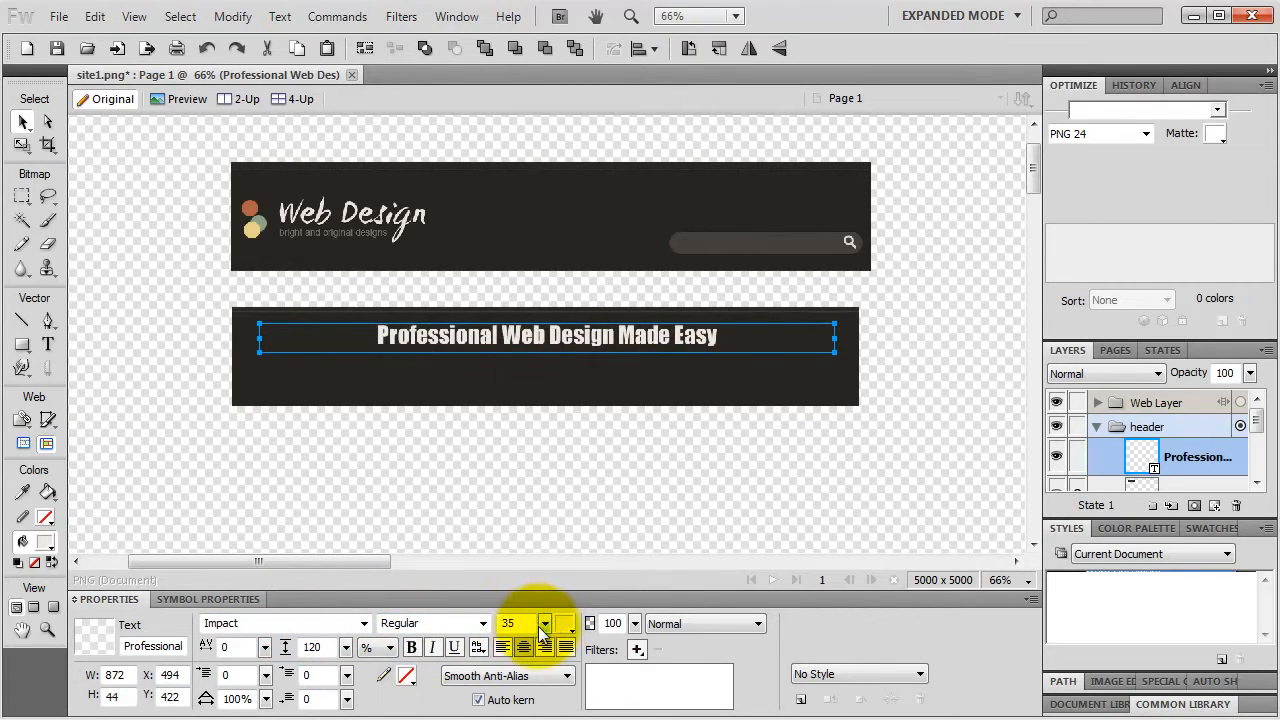
Step: Recolour the title text with the colour sampled from the "Web Design" logo lettering
{"action": "left_click", "coordinate": [565, 624]}
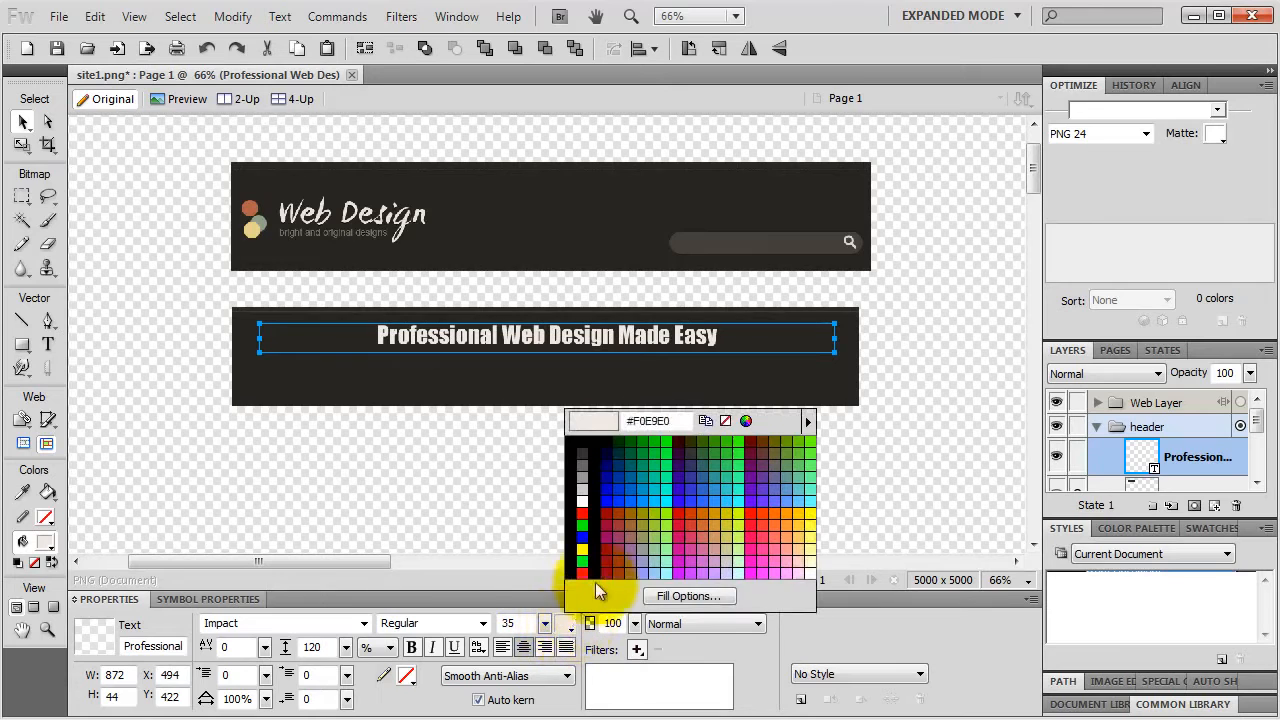
{"action": "left_click", "coordinate": [746, 420]}
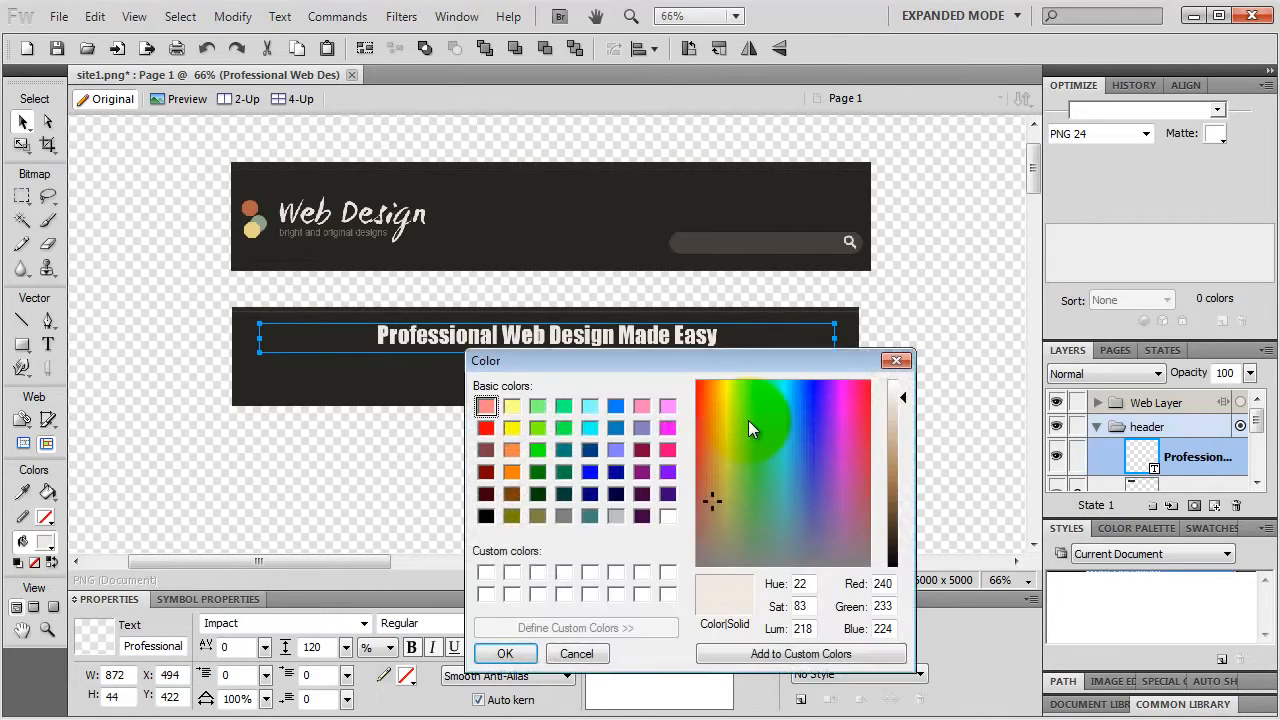
{"action": "left_click", "coordinate": [576, 653]}
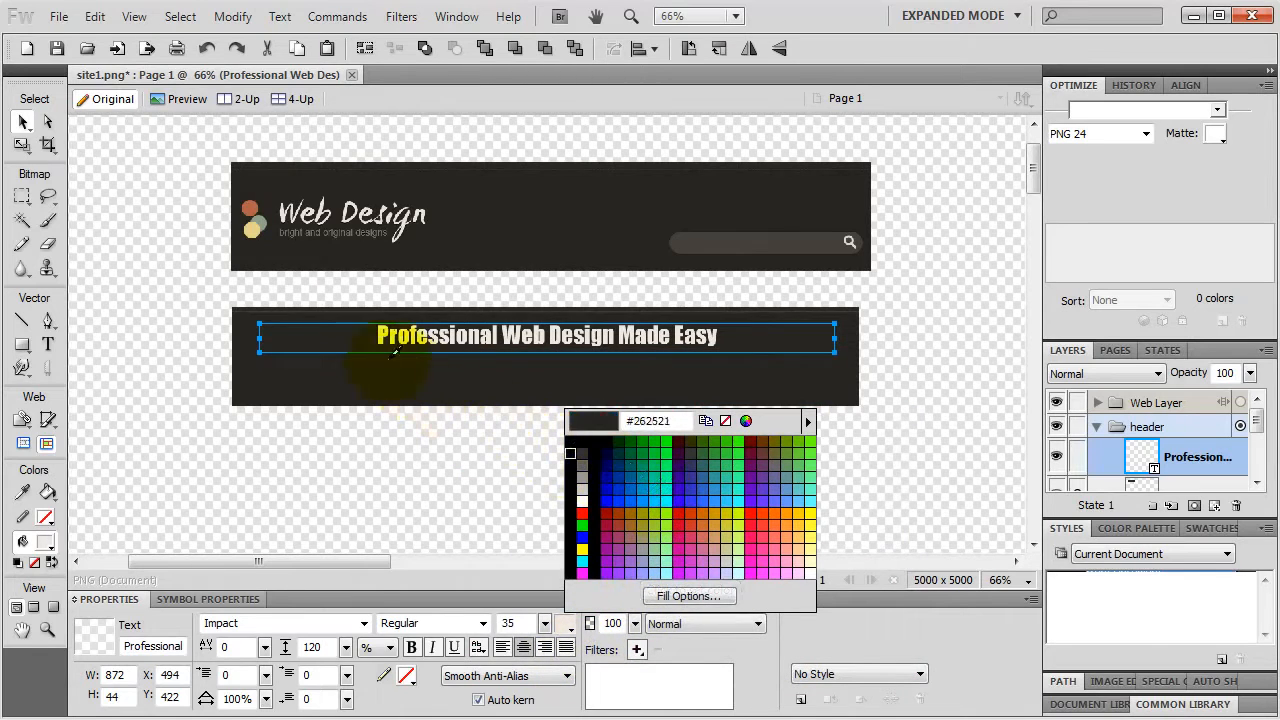
{"action": "left_click", "coordinate": [322, 210]}
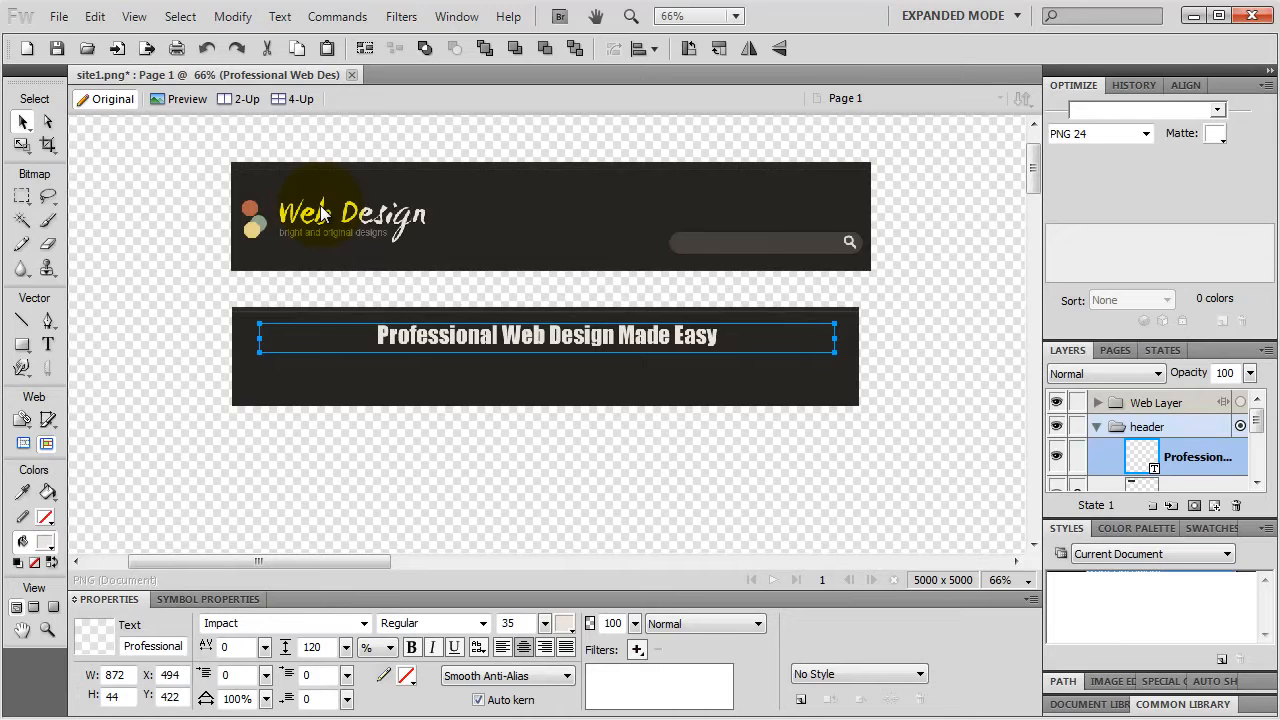
Step: Lighten the title text's fill colour slightly to #F2EDE6 with the system colour picker
{"action": "left_click", "coordinate": [564, 622]}
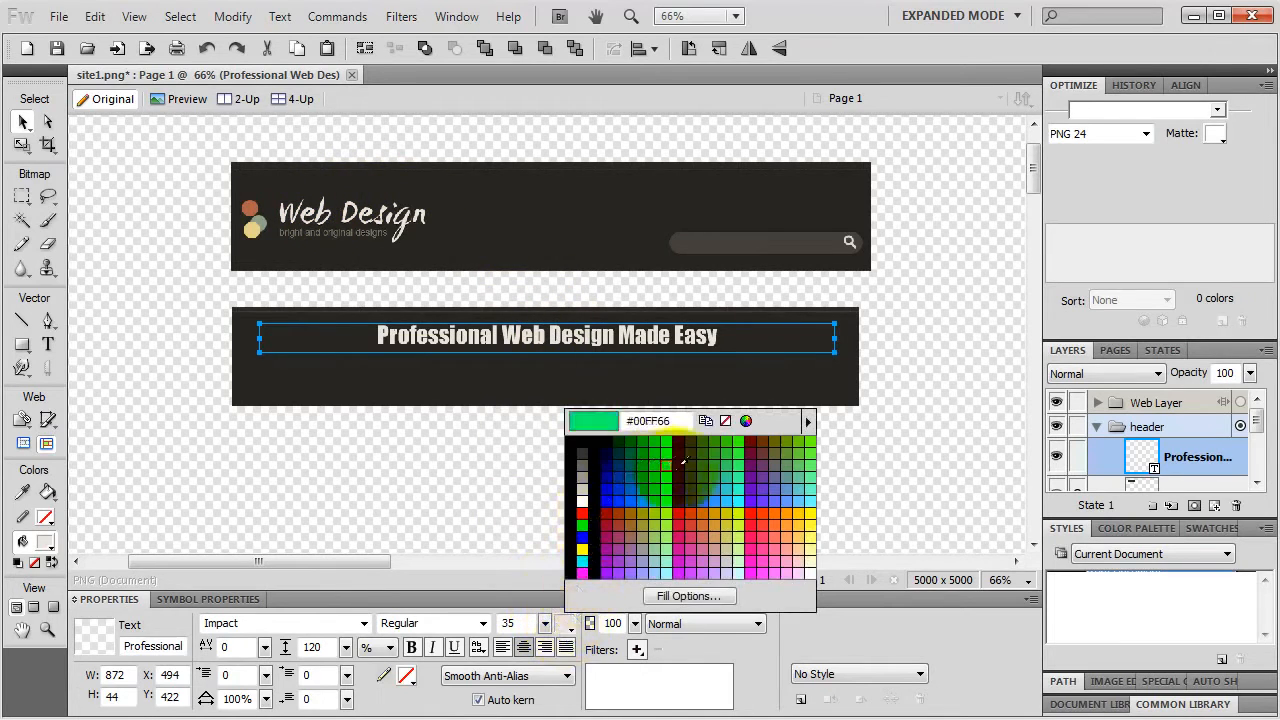
{"action": "left_click", "coordinate": [746, 421]}
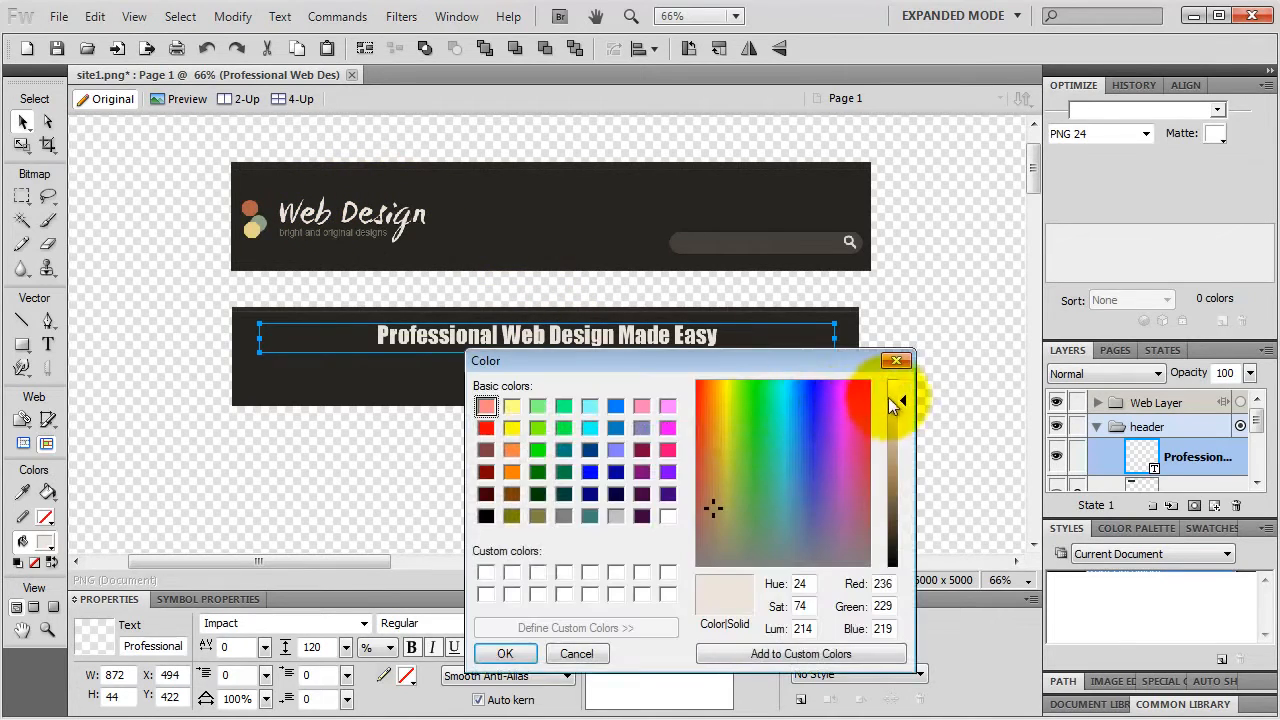
{"action": "left_click", "coordinate": [891, 395]}
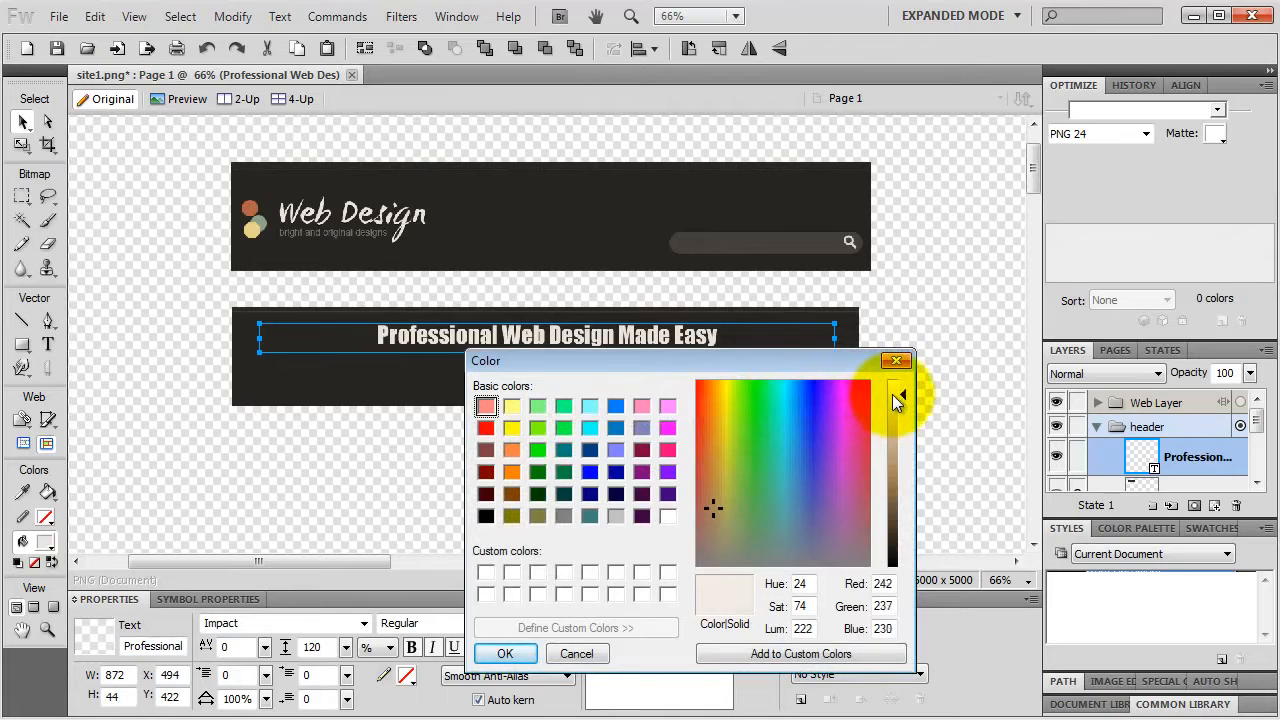
{"action": "left_click", "coordinate": [503, 653]}
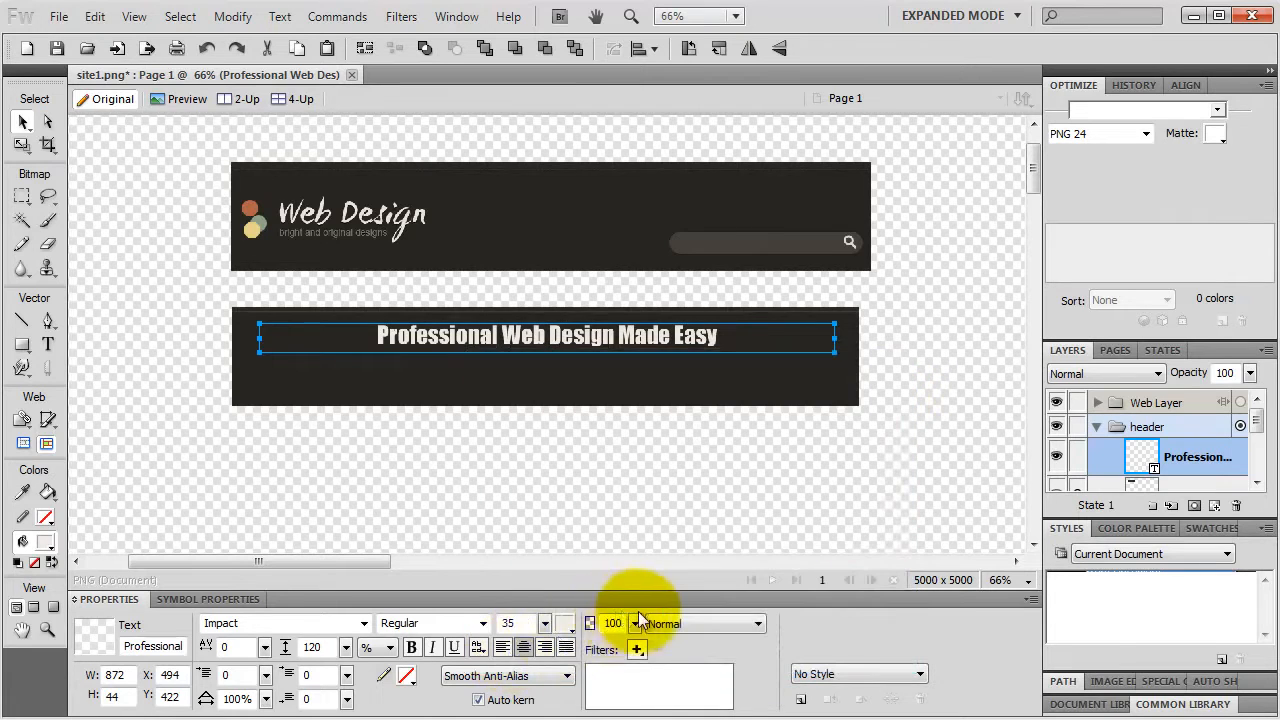
{"action": "left_click", "coordinate": [566, 630]}
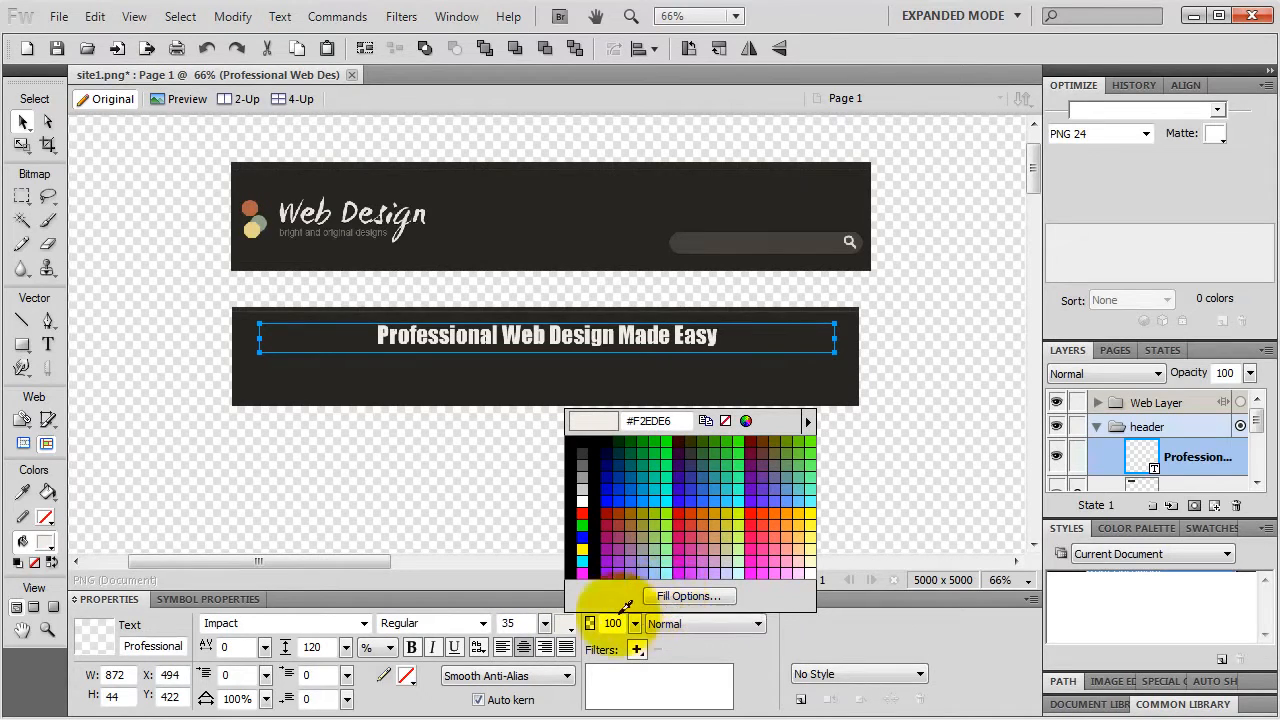
{"action": "left_click", "coordinate": [567, 624]}
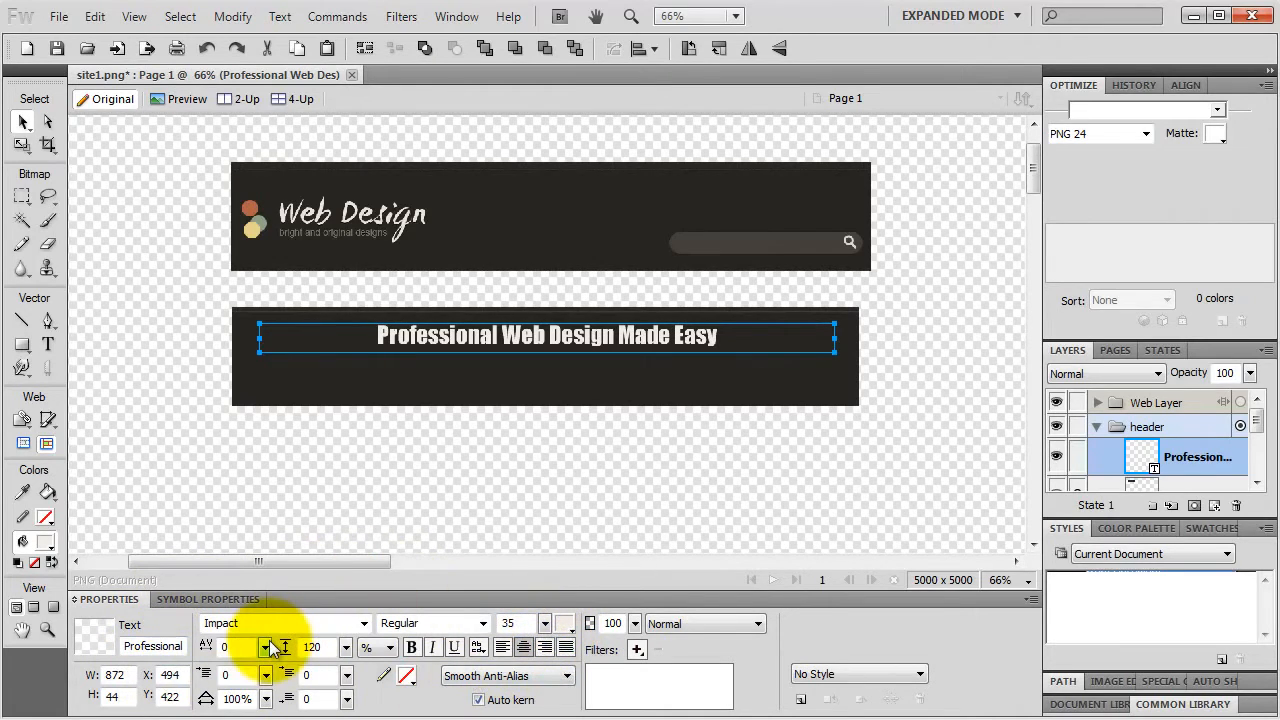
Step: Try a red stroke around the title text and set the stroke back to none
{"action": "left_click", "coordinate": [405, 676]}
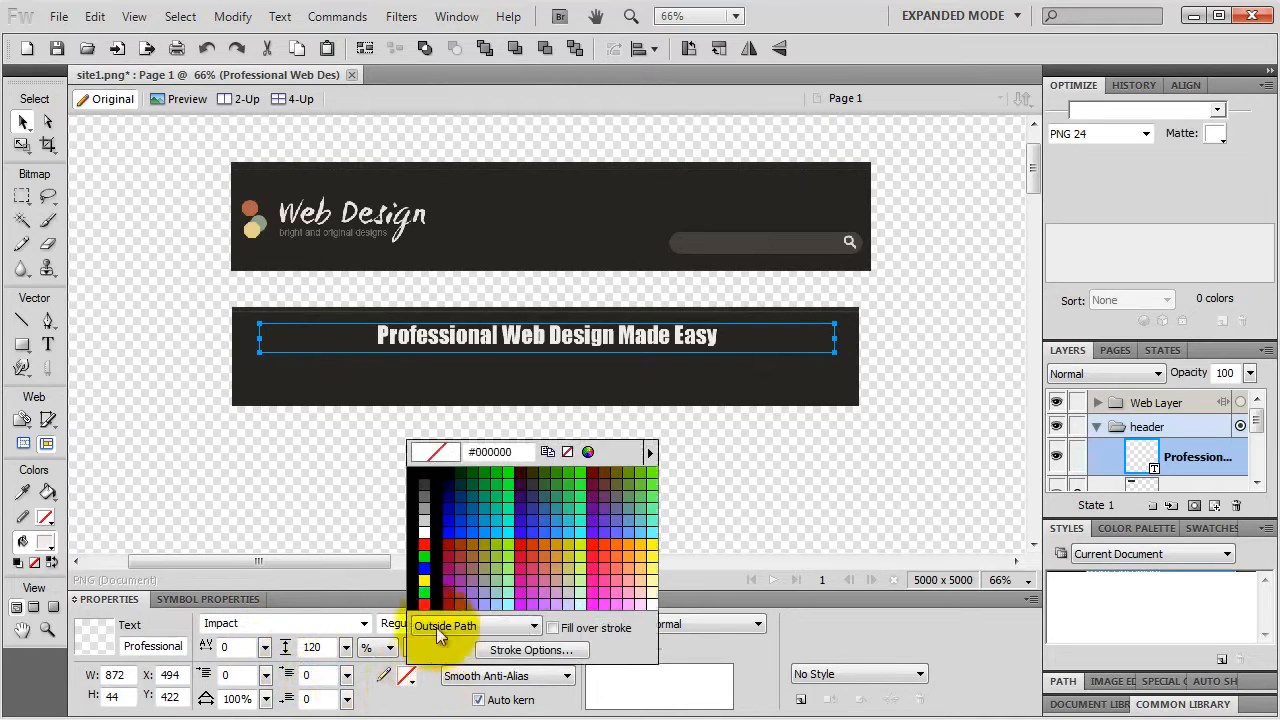
{"action": "left_click", "coordinate": [426, 541]}
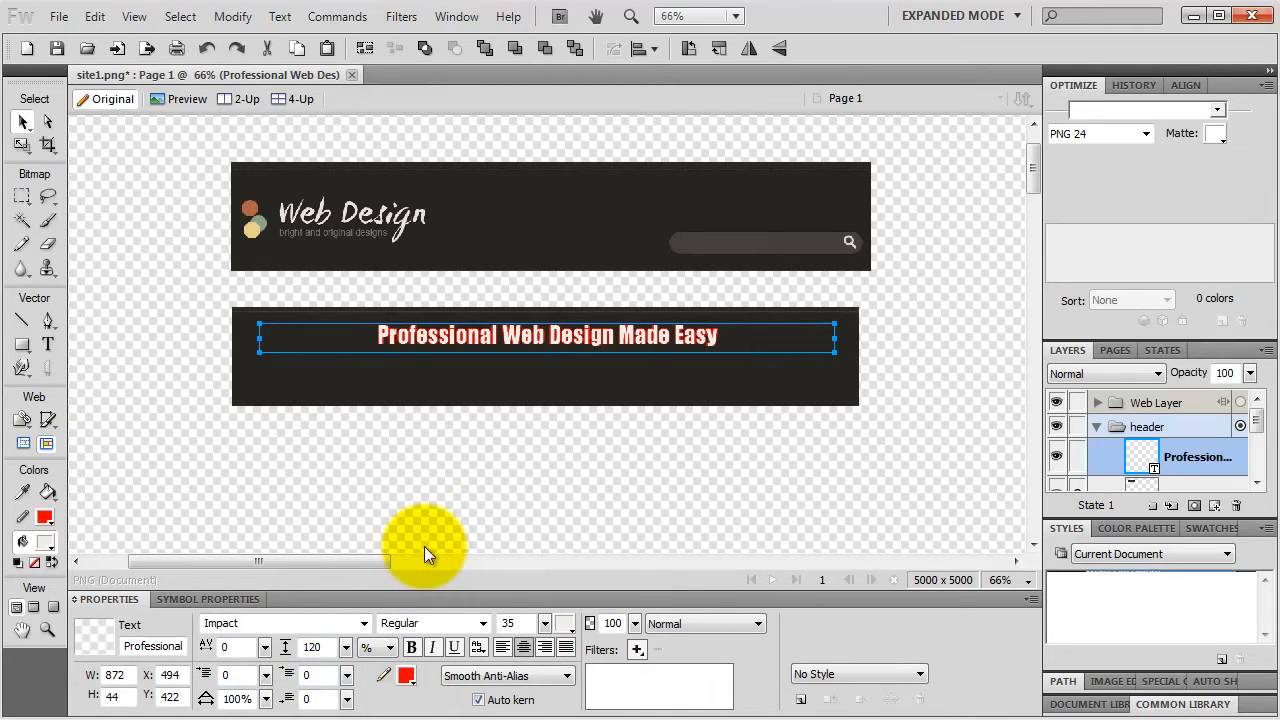
{"action": "left_click", "coordinate": [405, 676]}
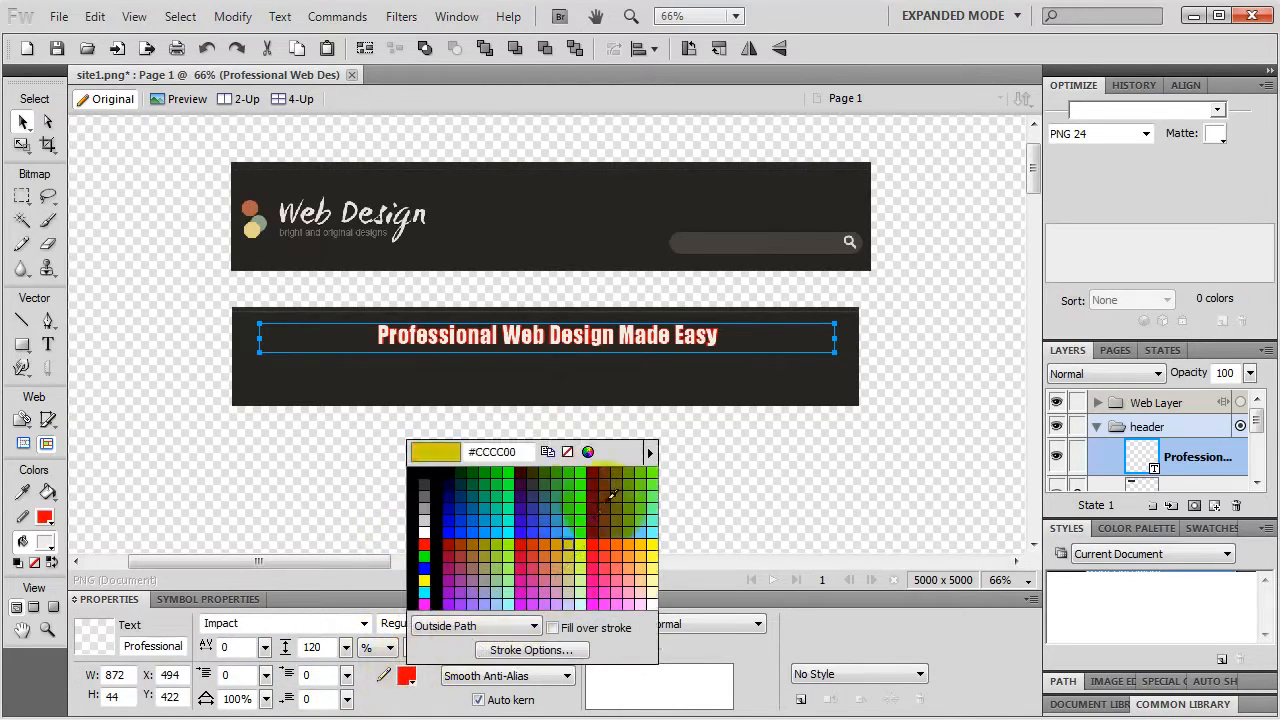
{"action": "left_click", "coordinate": [566, 453]}
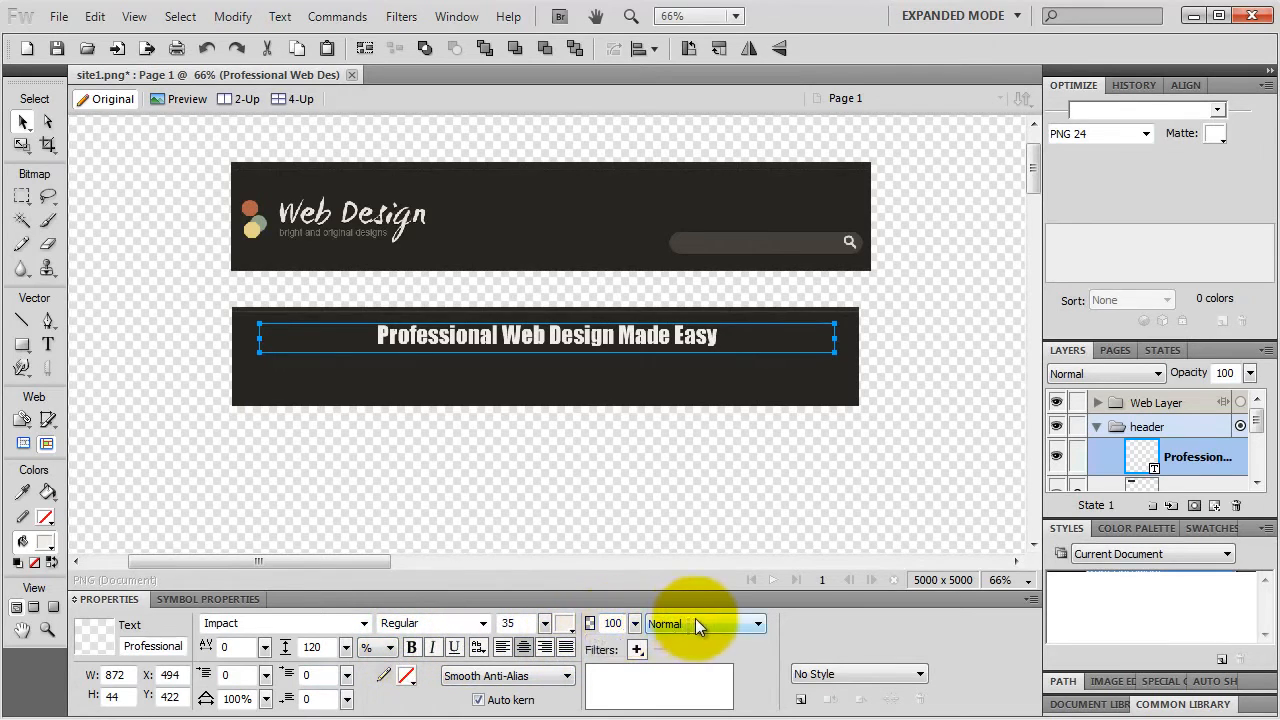
Step: Add a drop shadow filter with its default settings to the title text and toggle it off and on
{"action": "left_click", "coordinate": [637, 652]}
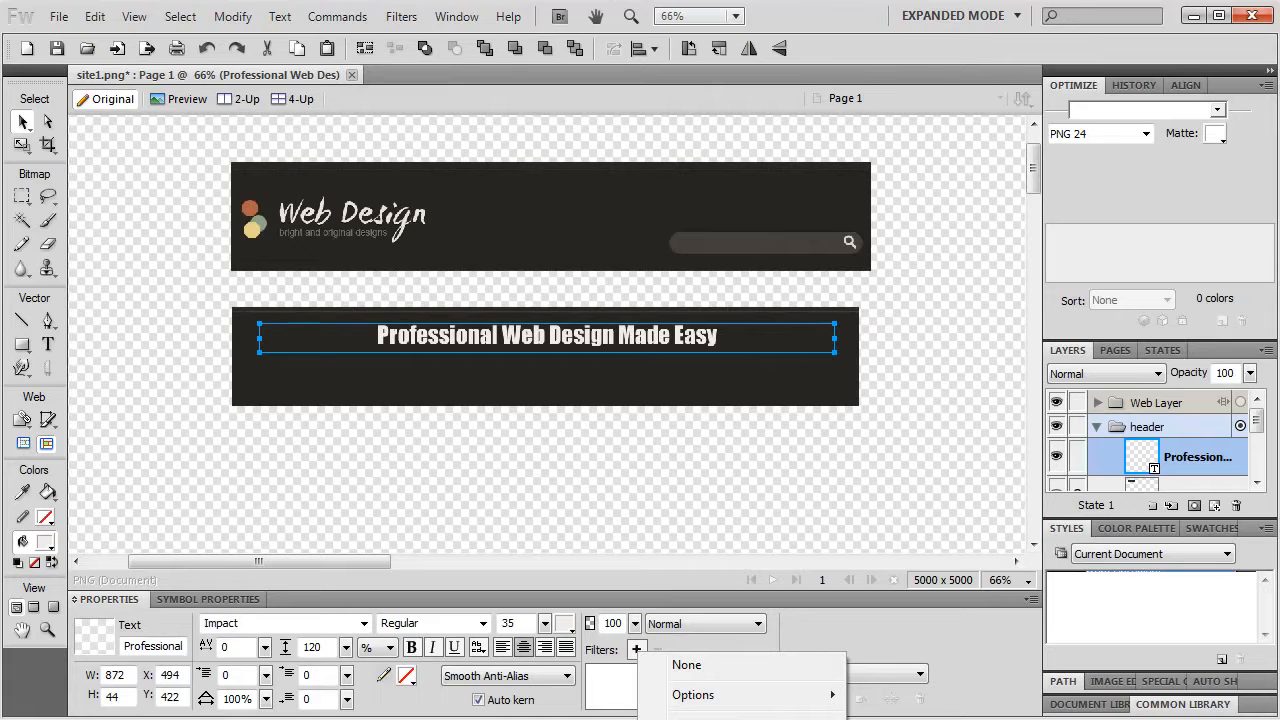
{"action": "left_click", "coordinate": [860, 719]}
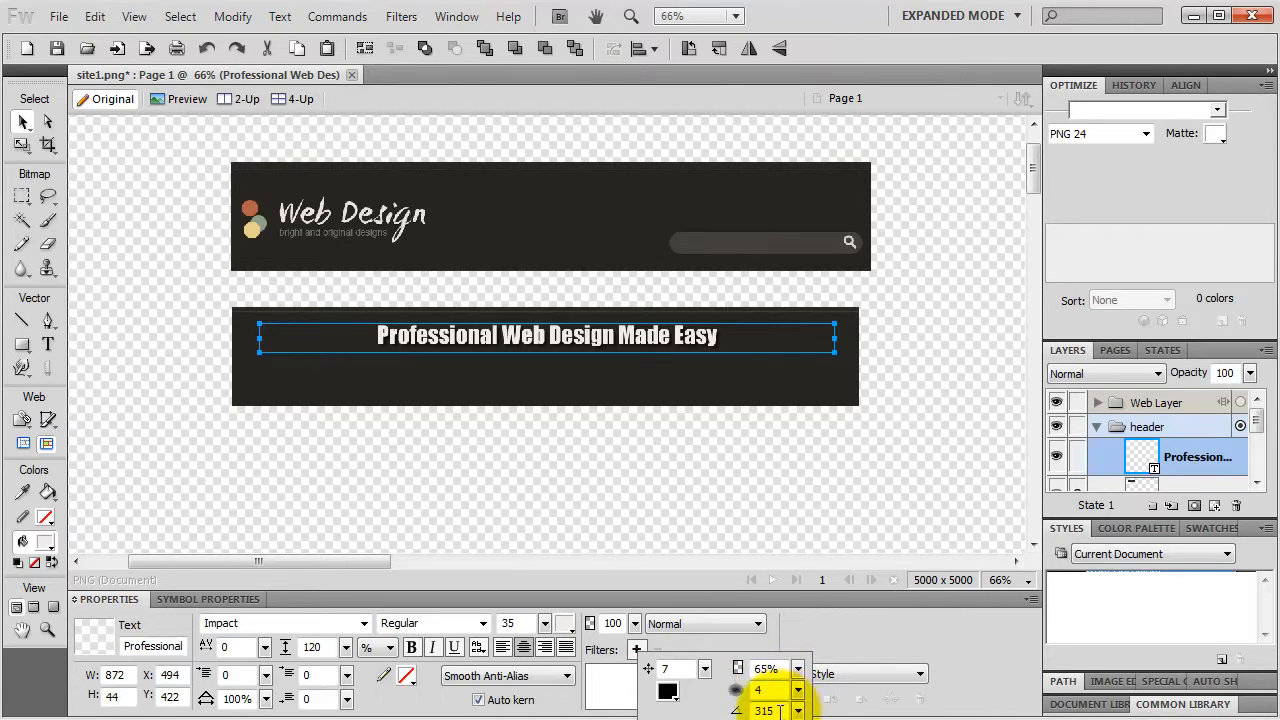
{"action": "left_click", "coordinate": [612, 688]}
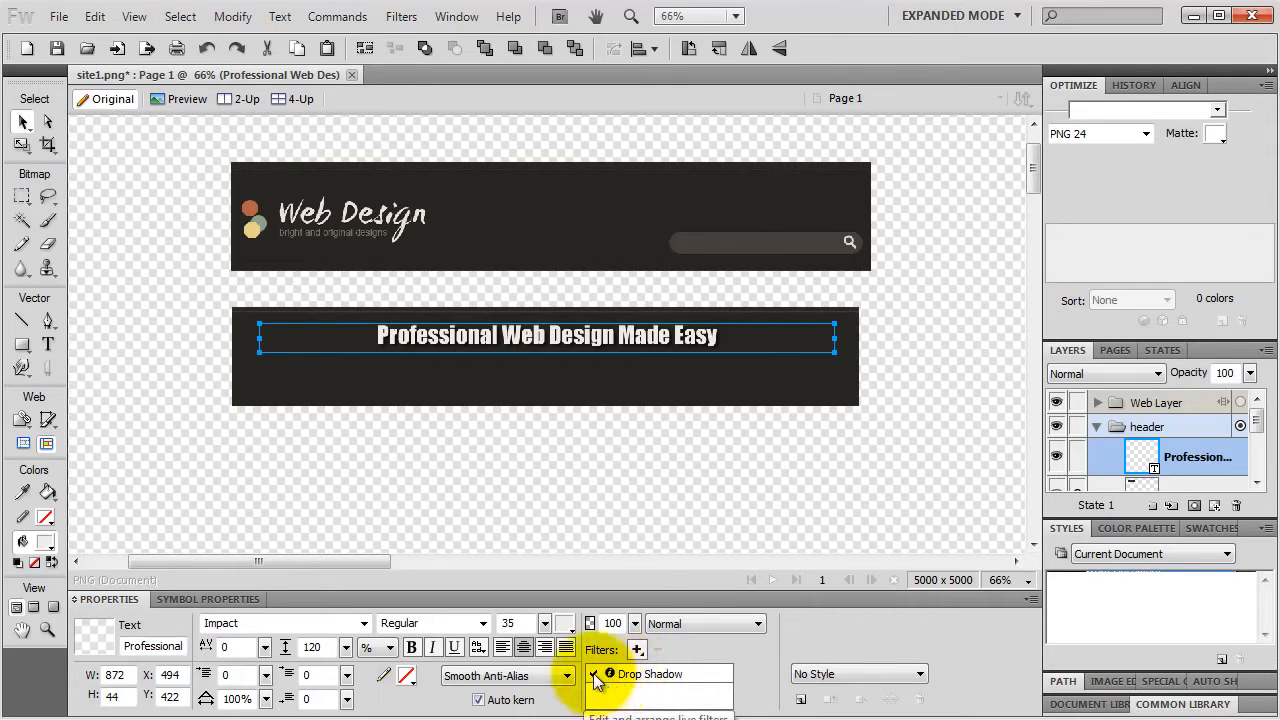
{"action": "left_click", "coordinate": [594, 675]}
{"action": "left_click", "coordinate": [594, 675]}
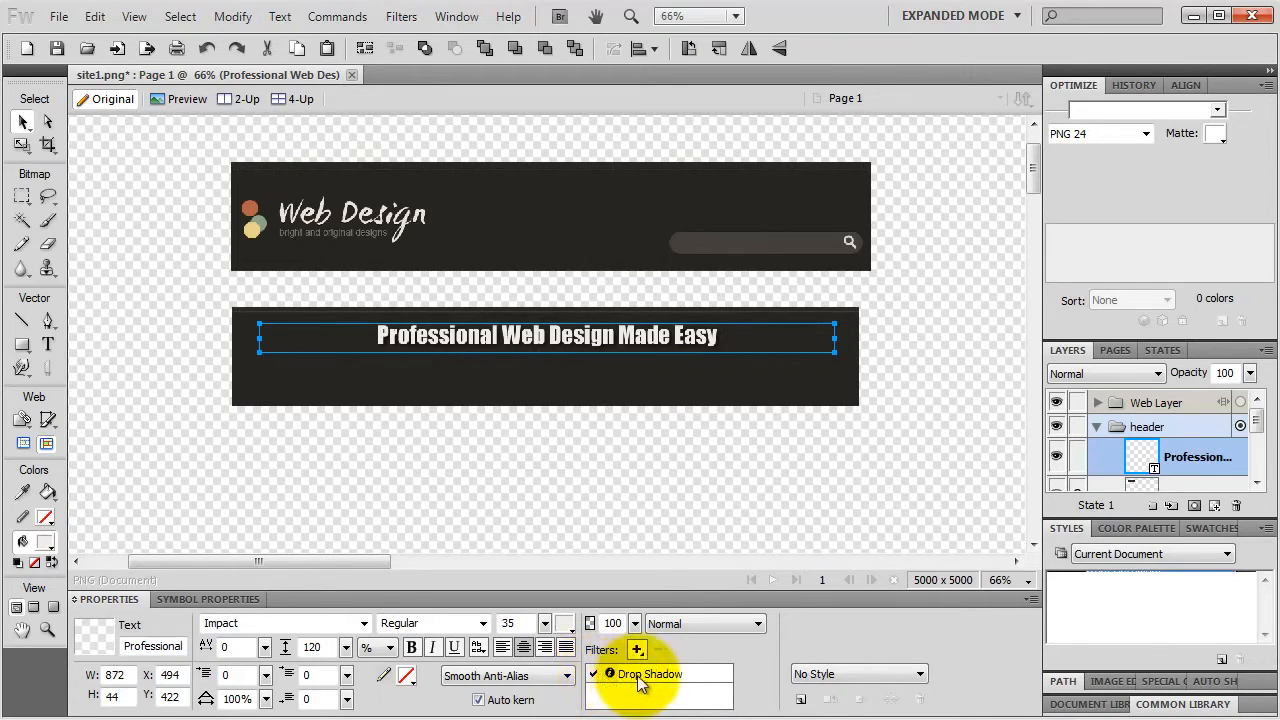
Step: Reopen the drop shadow's settings and delete the filter from the title text
{"action": "left_click", "coordinate": [643, 676]}
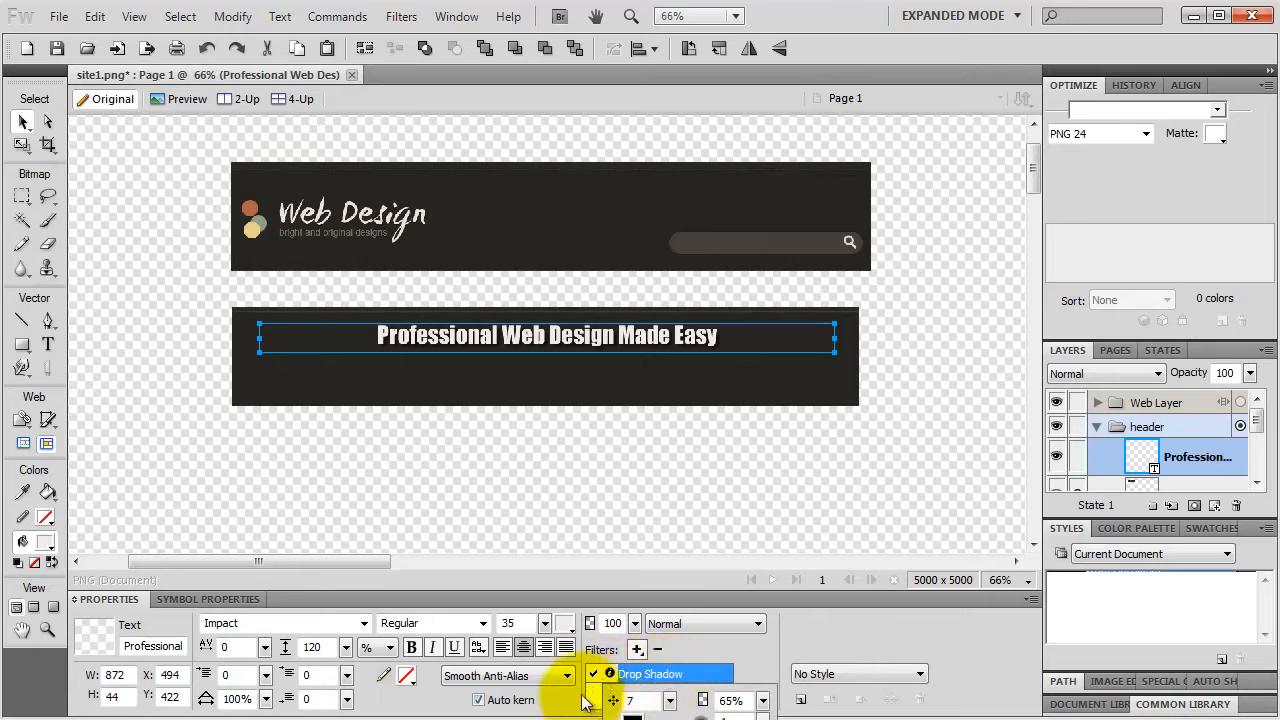
{"action": "left_click", "coordinate": [632, 688]}
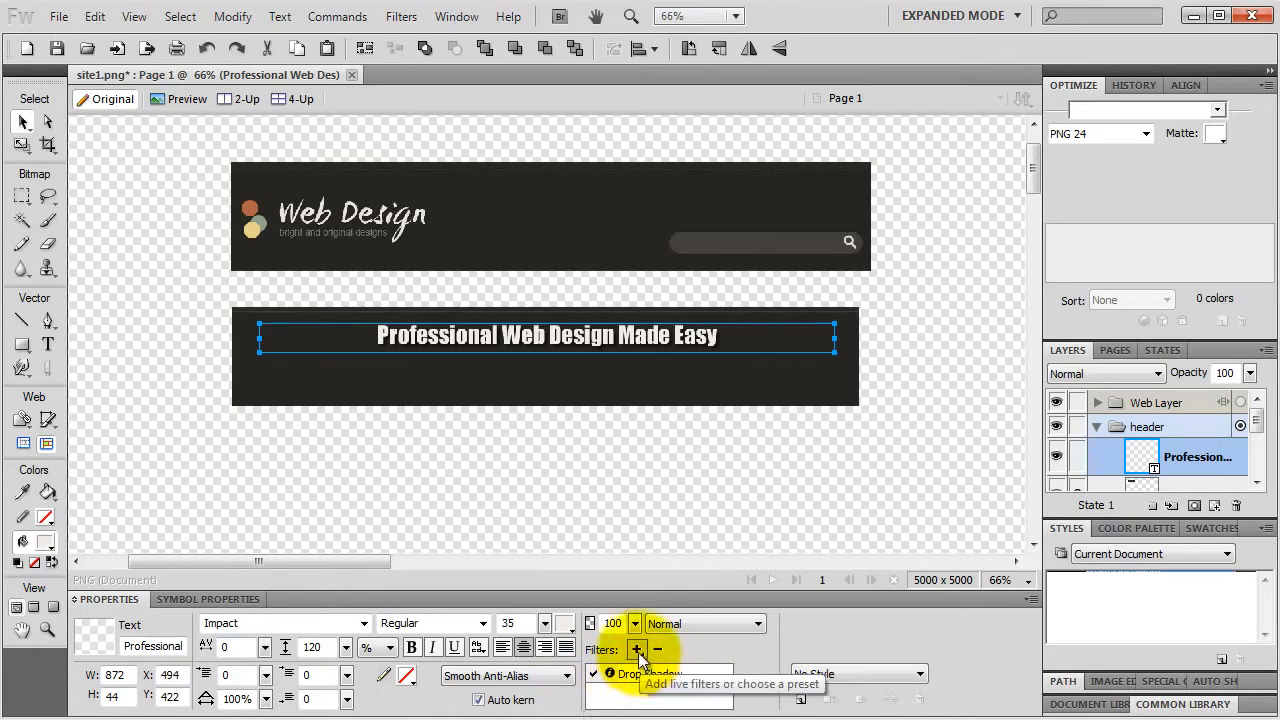
{"action": "left_click", "coordinate": [640, 676]}
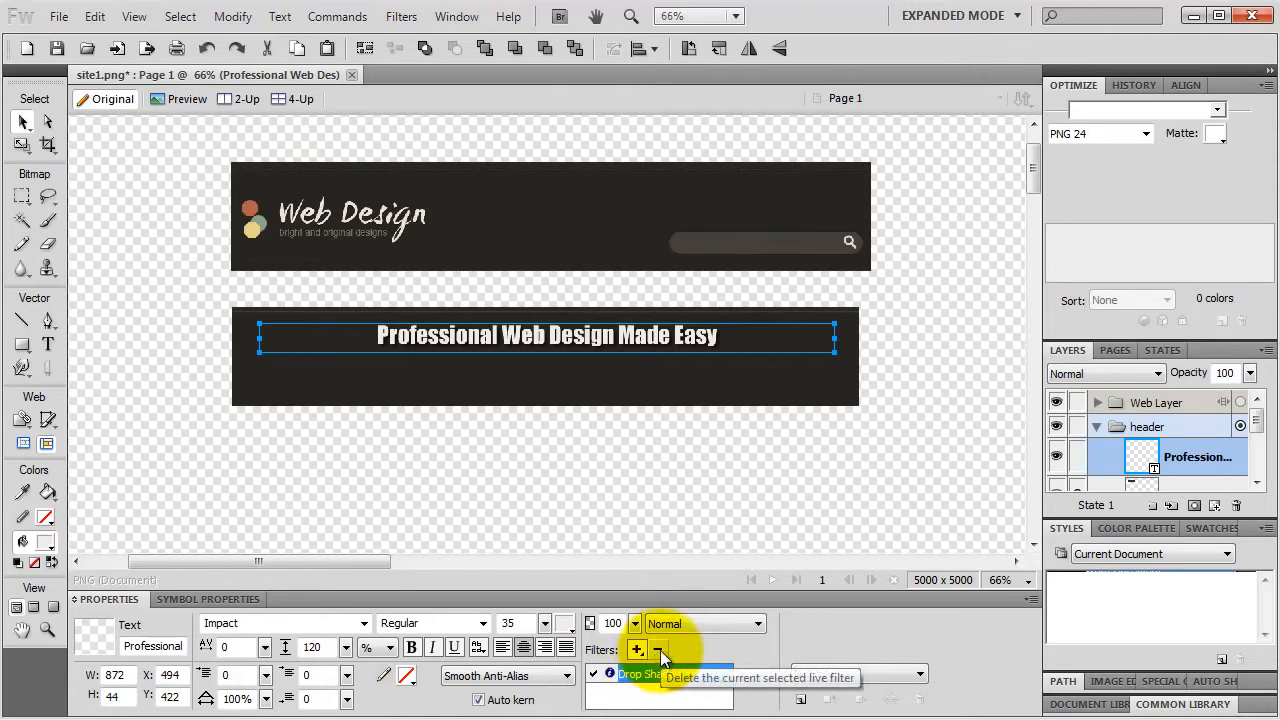
{"action": "left_click", "coordinate": [660, 650]}
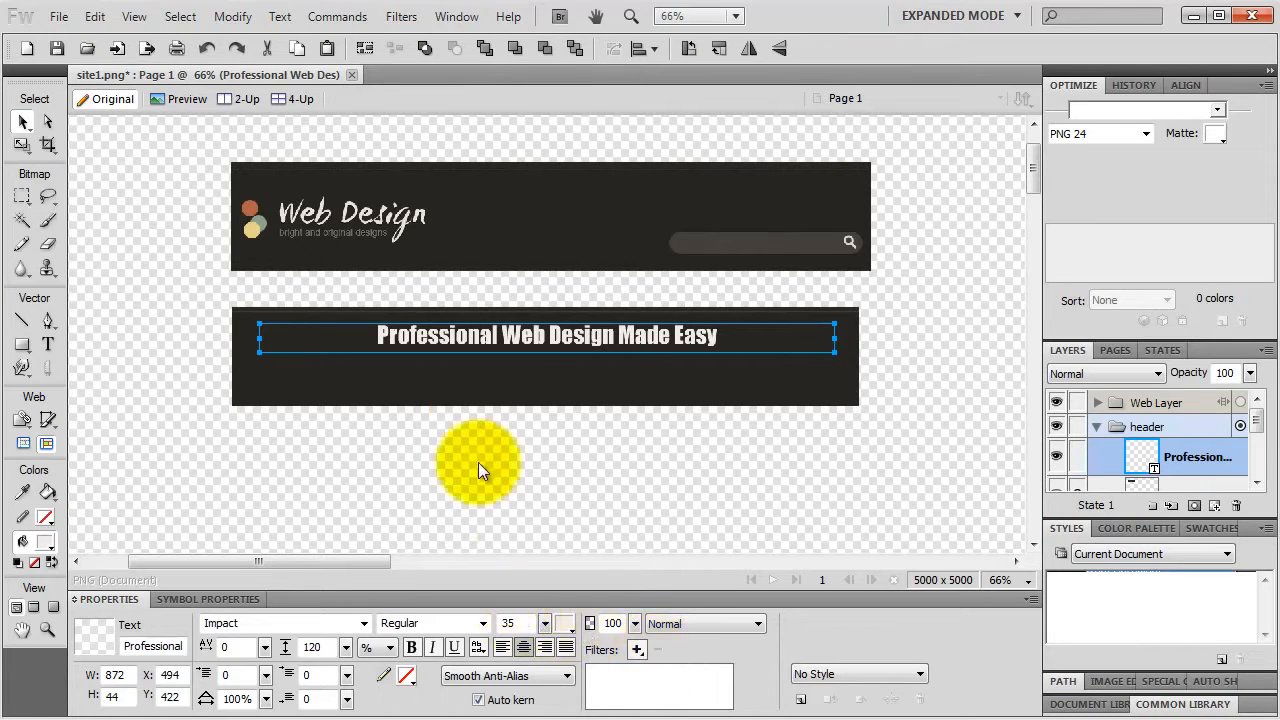
Step: Duplicate the title directly below the original in the blank header and give the copy the Wood 003 style from Wood Styles
{"action": "left_click_drag", "start_coordinate": [514, 341], "coordinate": [512, 377]}
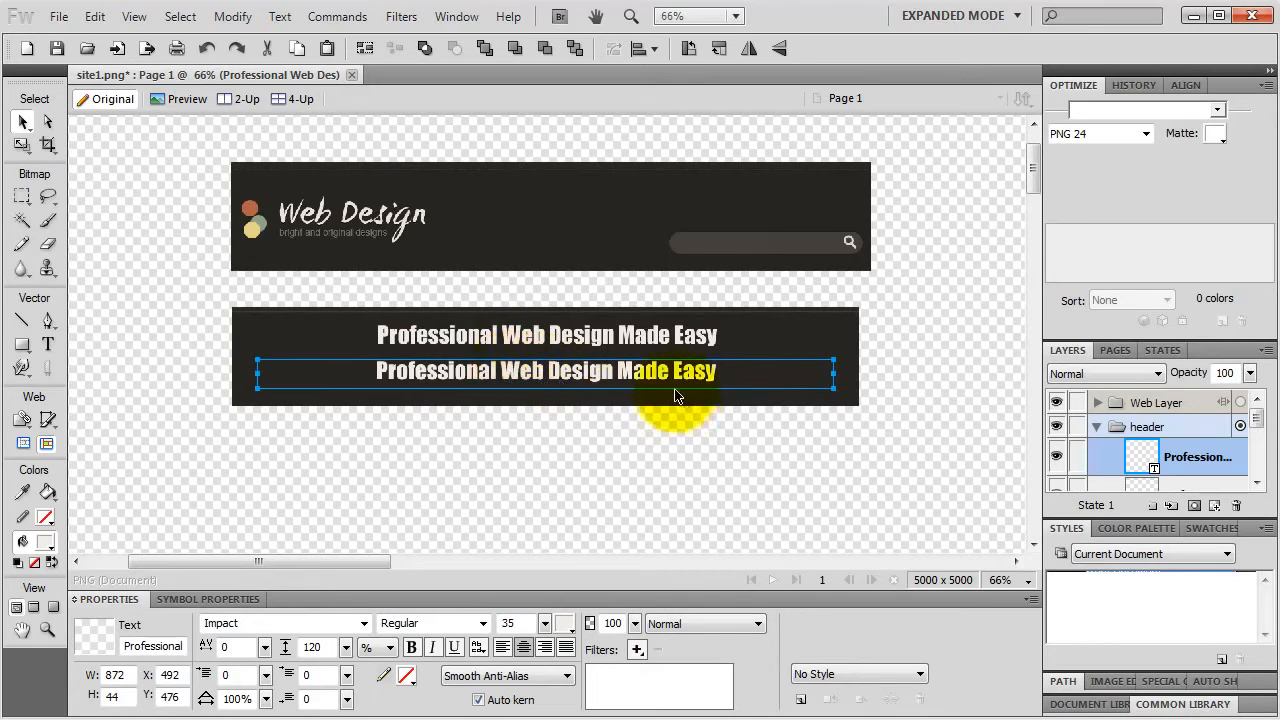
{"action": "left_click", "coordinate": [1128, 555]}
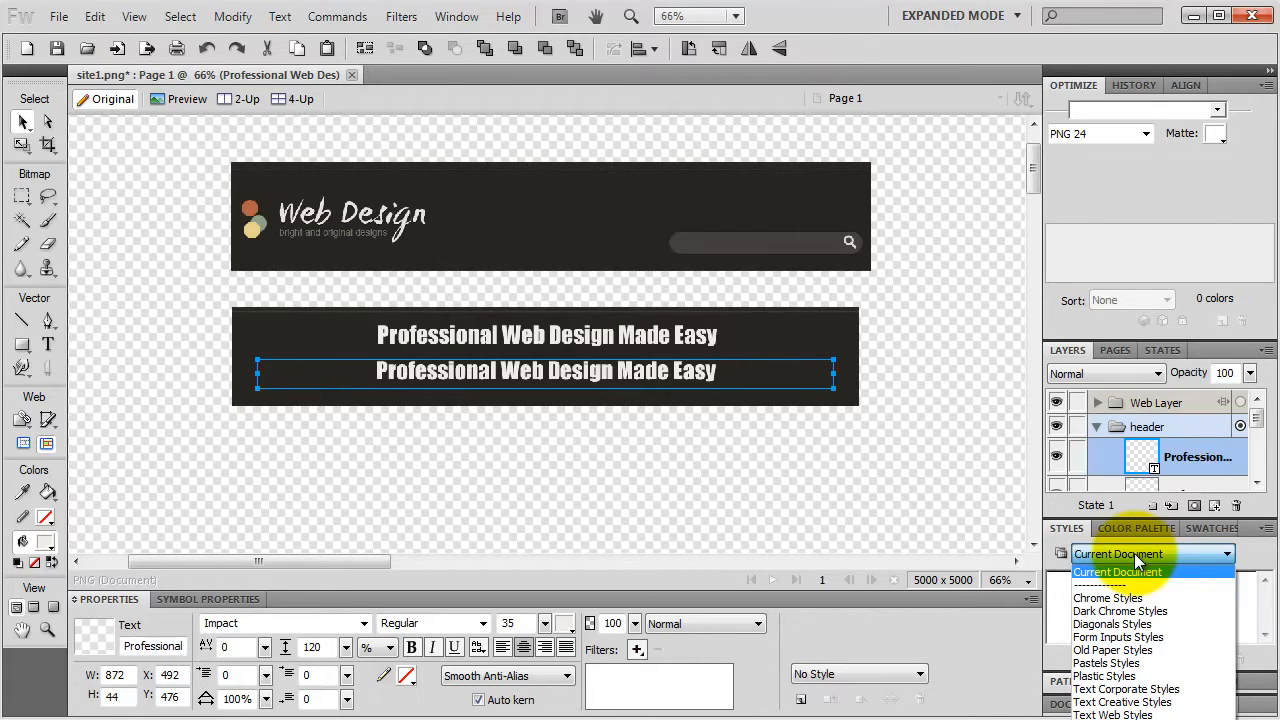
{"action": "left_click", "coordinate": [1110, 712]}
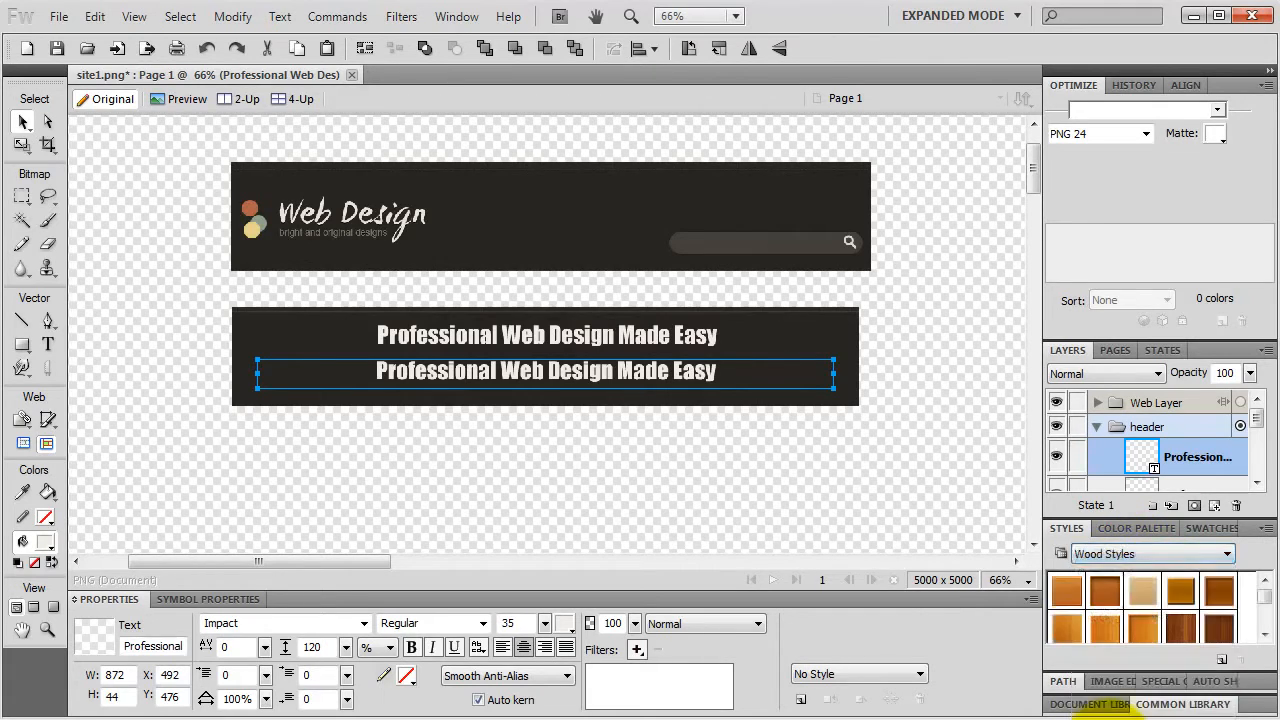
{"action": "left_click", "coordinate": [1143, 596]}
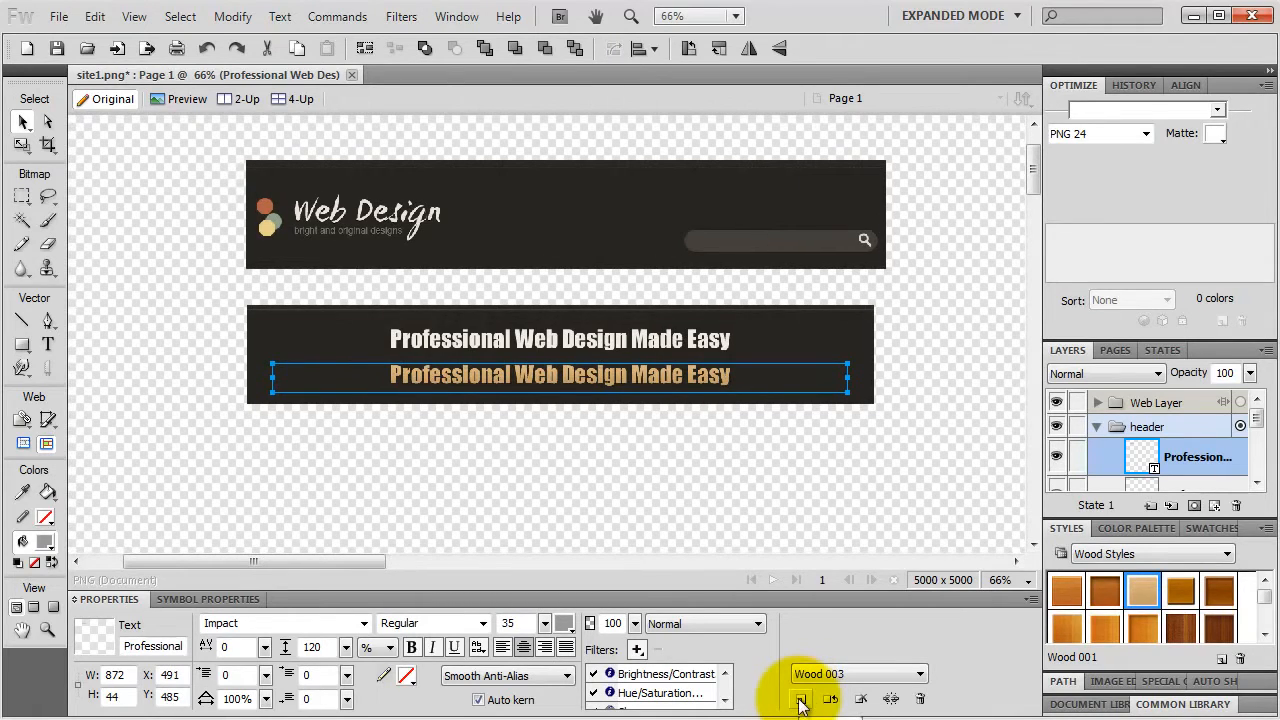
Step: Delete the plain upper title and move the wood-styled title up to about X 491, Y 450
{"action": "left_click", "coordinate": [617, 340]}
{"action": "key", "text": "Delete"}
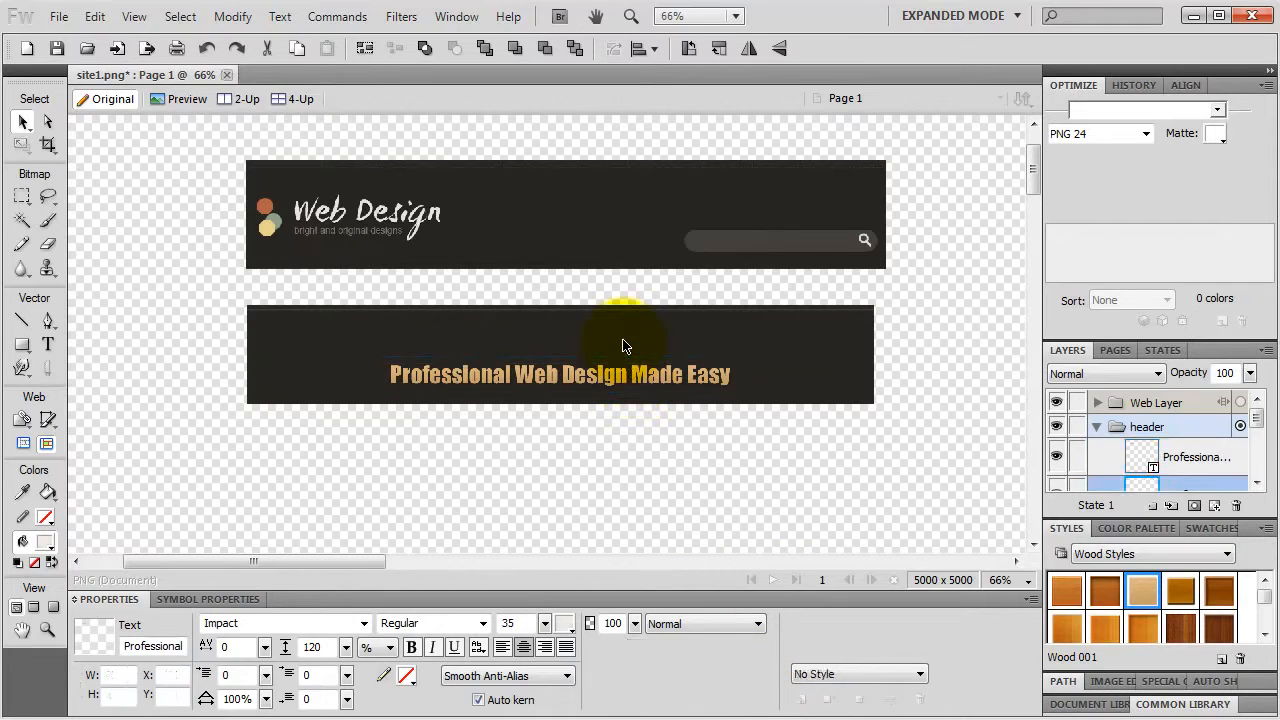
{"action": "left_click", "coordinate": [566, 380]}
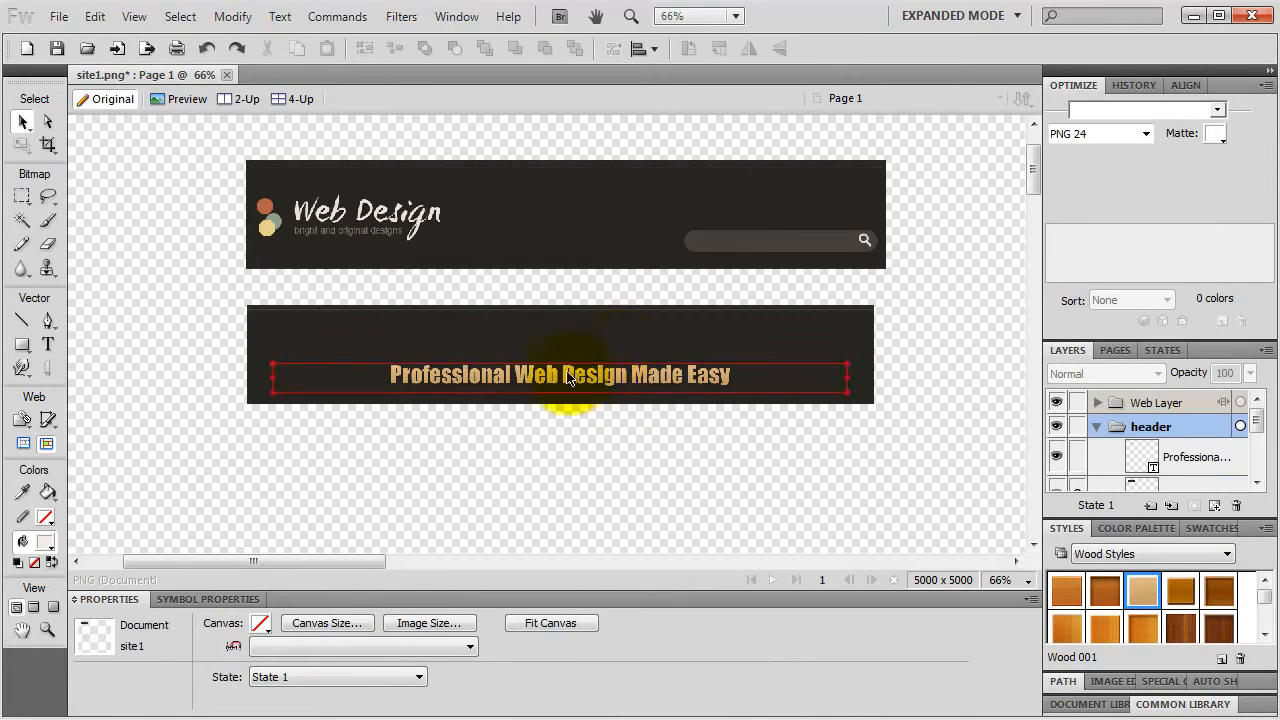
{"action": "left_click_drag", "start_coordinate": [566, 380], "coordinate": [552, 360]}
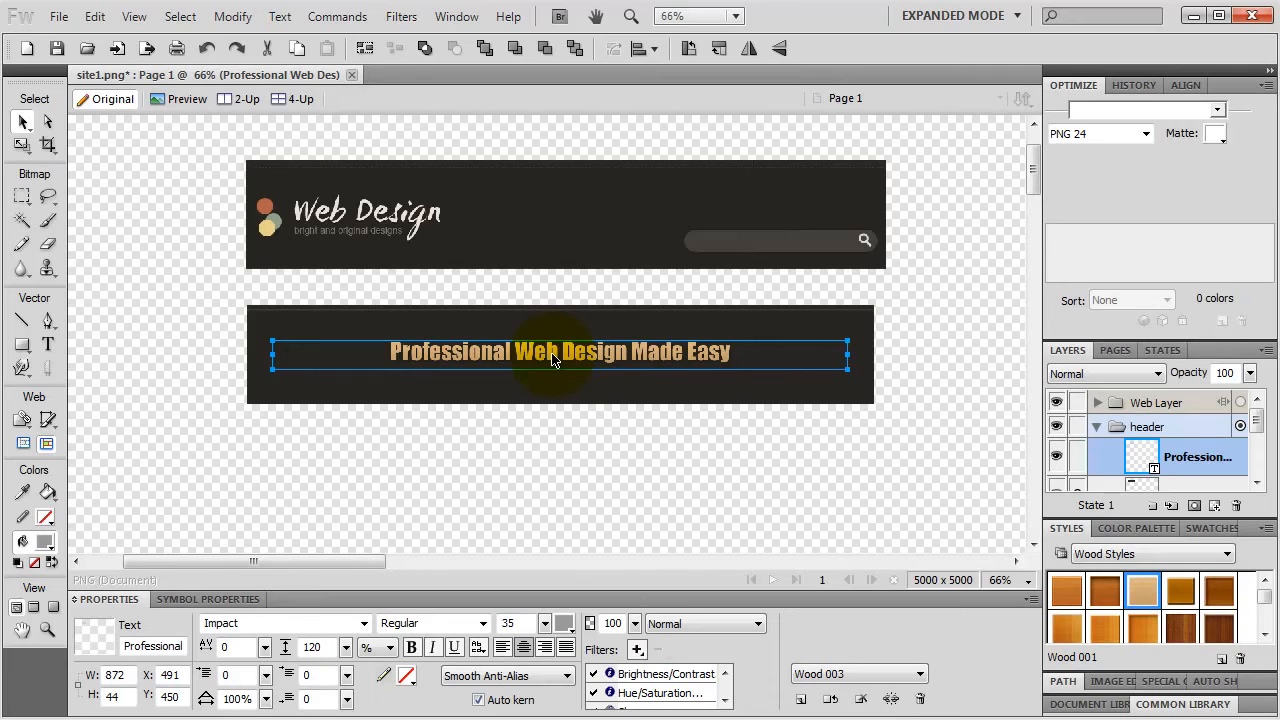
Step: Draw a rectangle about 950 by 489 from the blank header's upper-left corner, at about X 452, Y 396
{"action": "left_click", "coordinate": [22, 344]}
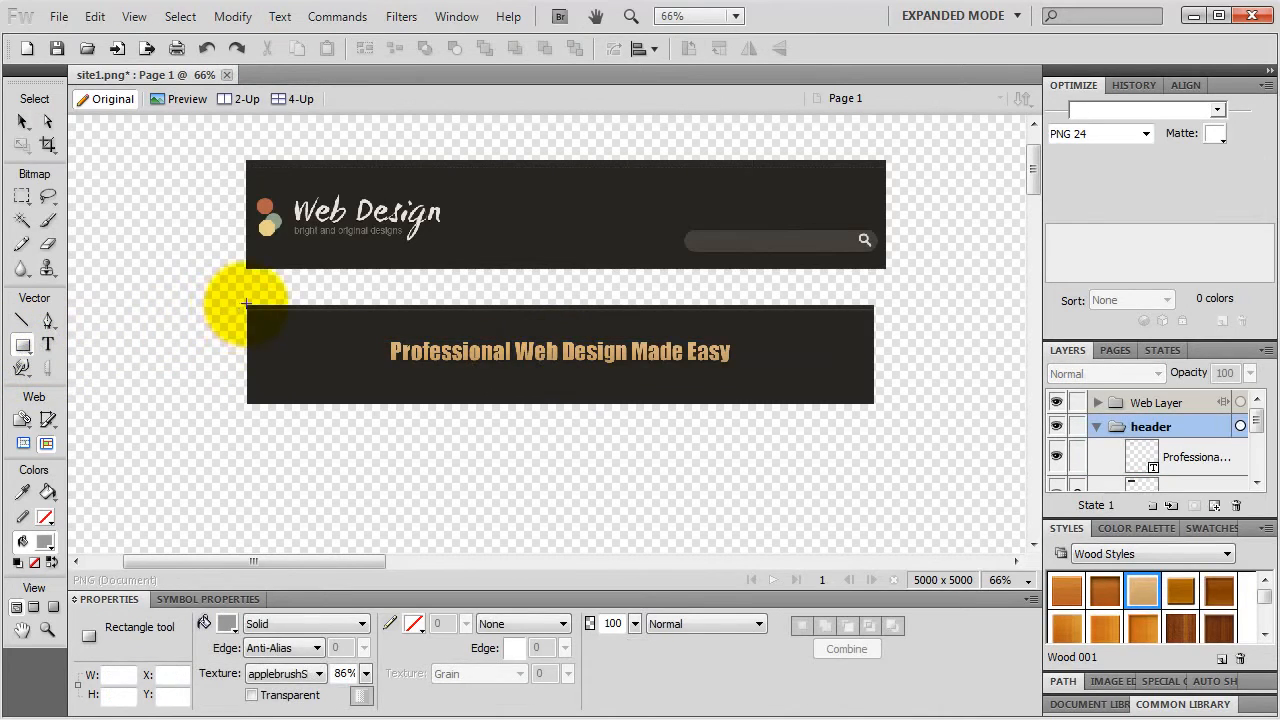
{"action": "mouse_move", "coordinate": [246, 303]}
{"action": "left_mouse_down"}
{"action": "mouse_move", "coordinate": [580, 423]}
{"action": "mouse_move", "coordinate": [829, 551]}
{"action": "mouse_move", "coordinate": [863, 457]}
{"action": "mouse_move", "coordinate": [880, 470]}
{"action": "left_mouse_up"}
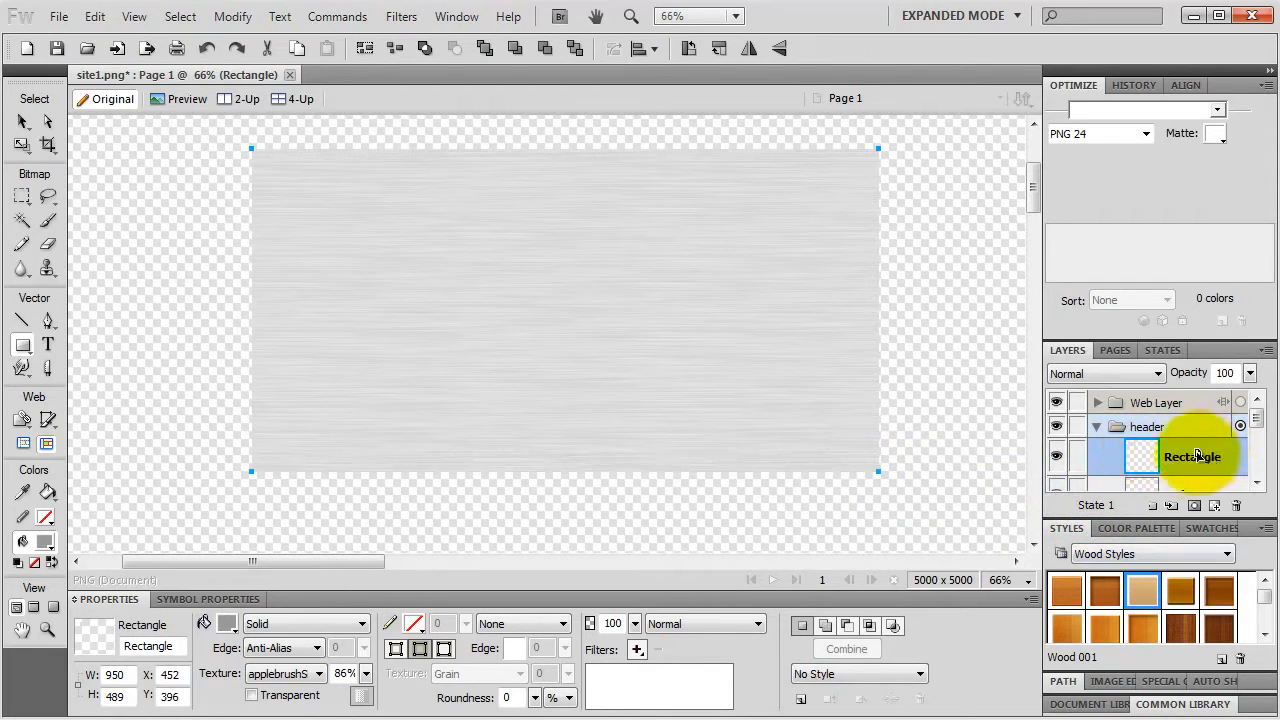
Step: Move the rectangle to the bottom of the header layer's stack, beneath the header bitmap
{"action": "left_click_drag", "start_coordinate": [1206, 459], "coordinate": [1177, 474]}
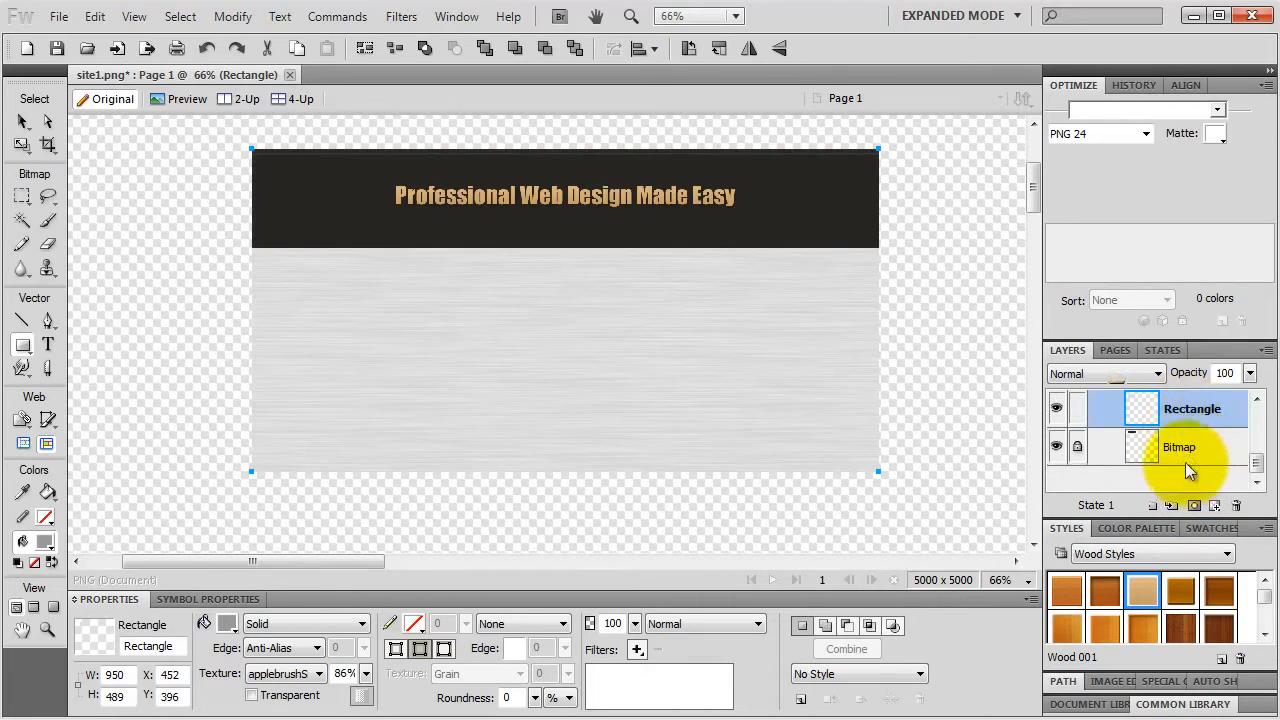
{"action": "double_click", "coordinate": [1183, 412]}
{"action": "left_click", "coordinate": [1134, 409]}
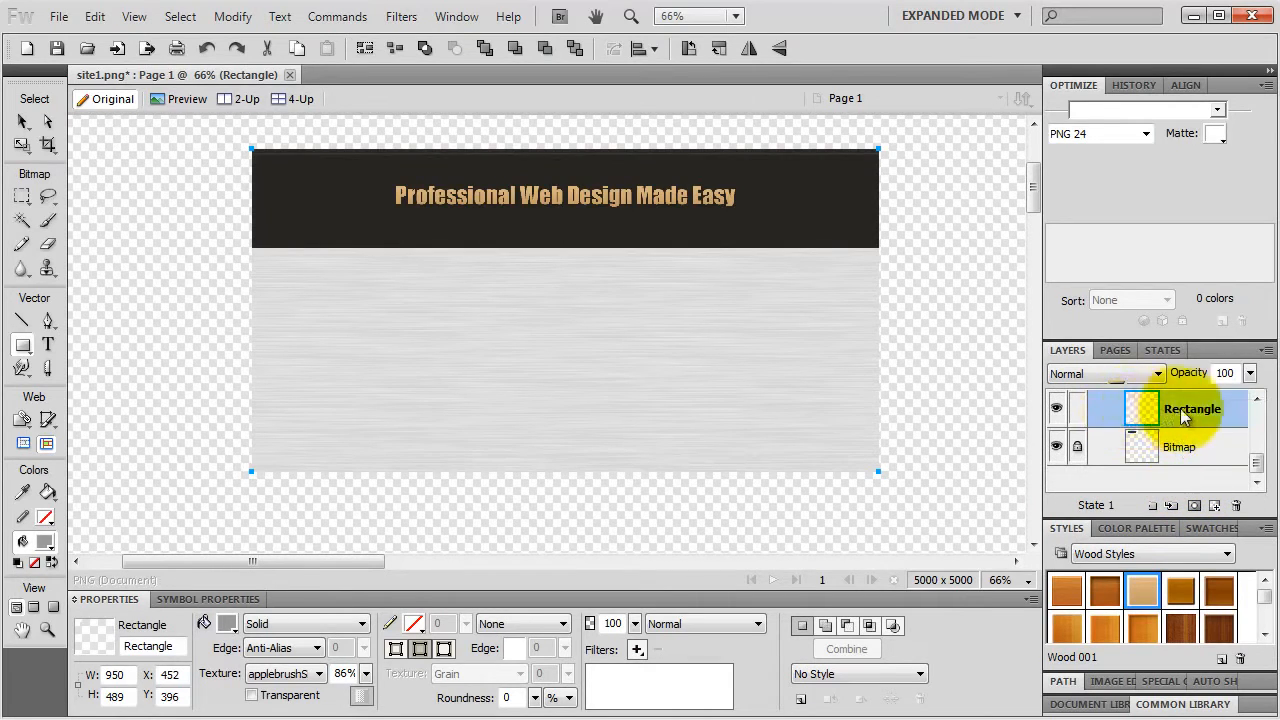
{"action": "left_click_drag", "start_coordinate": [1184, 411], "coordinate": [1181, 461]}
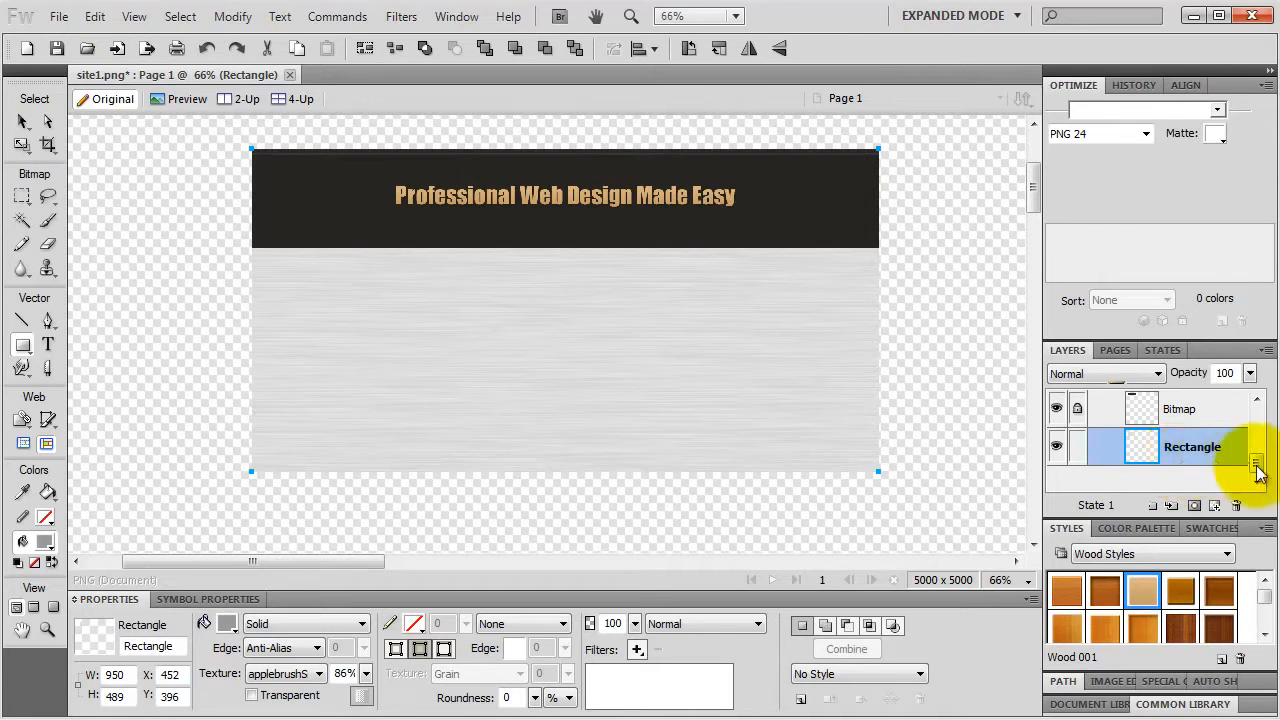
Step: Collapse the header layer and add a new layer named background
{"action": "left_click_drag", "start_coordinate": [1256, 463], "coordinate": [1256, 412]}
{"action": "left_click", "coordinate": [1097, 427]}
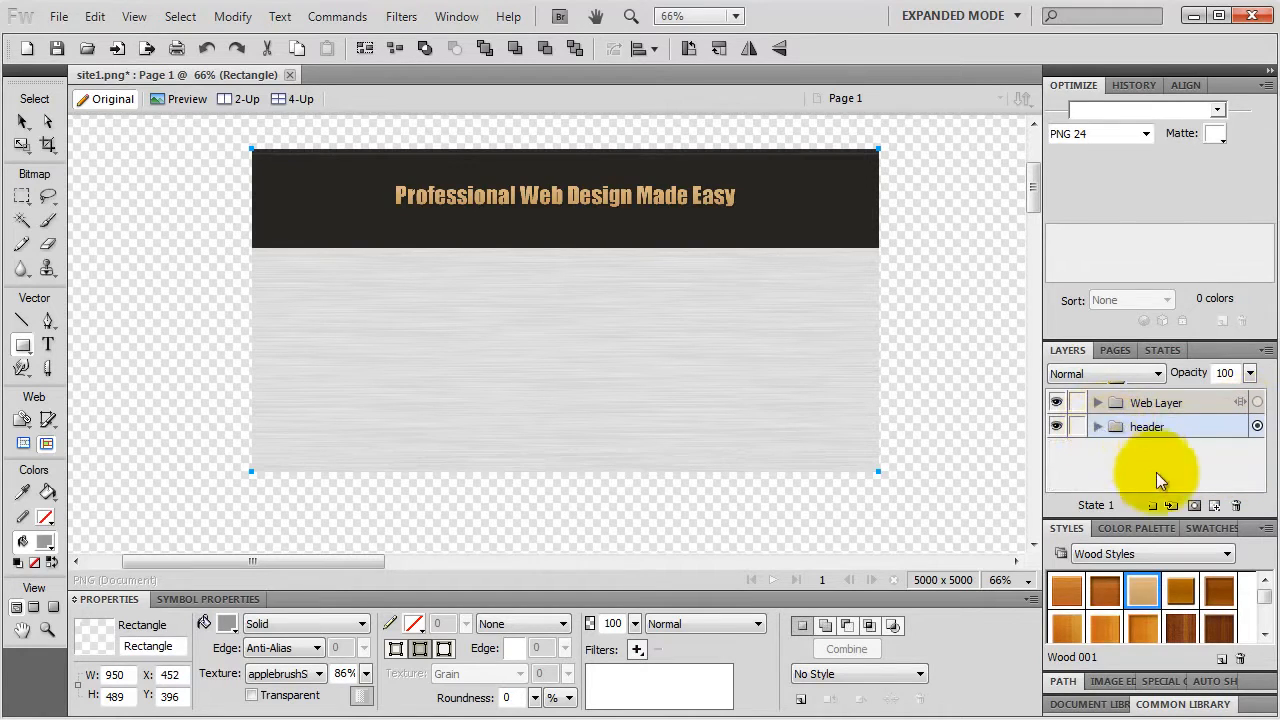
{"action": "left_click", "coordinate": [1160, 505]}
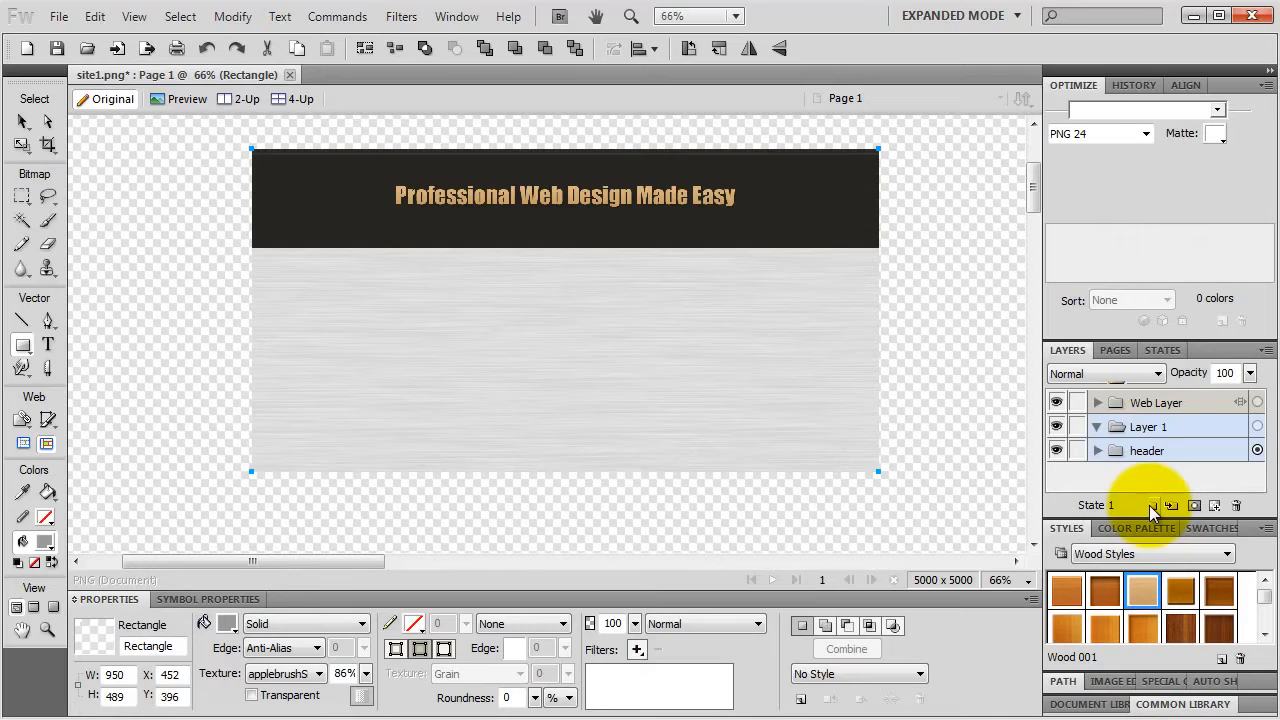
{"action": "double_click", "coordinate": [1150, 426]}
{"action": "type", "text": "b"}
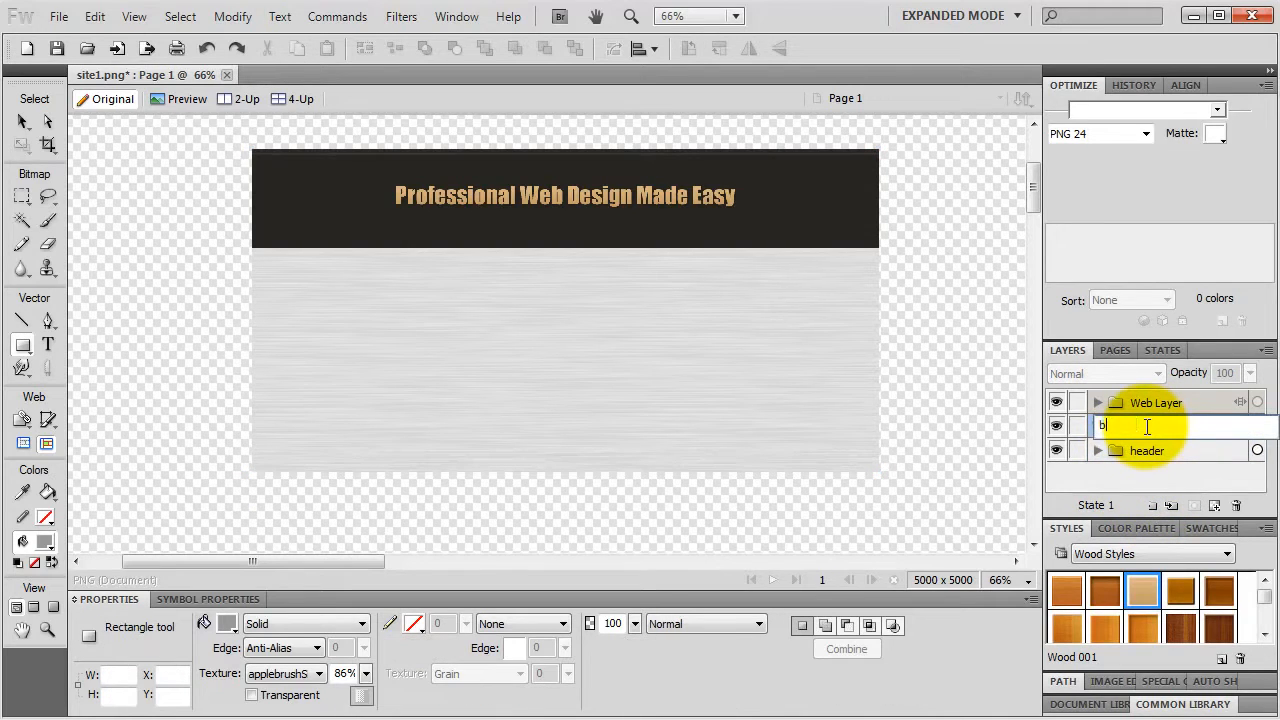
{"action": "type", "text": "ackground"}
{"action": "key", "text": "Return"}
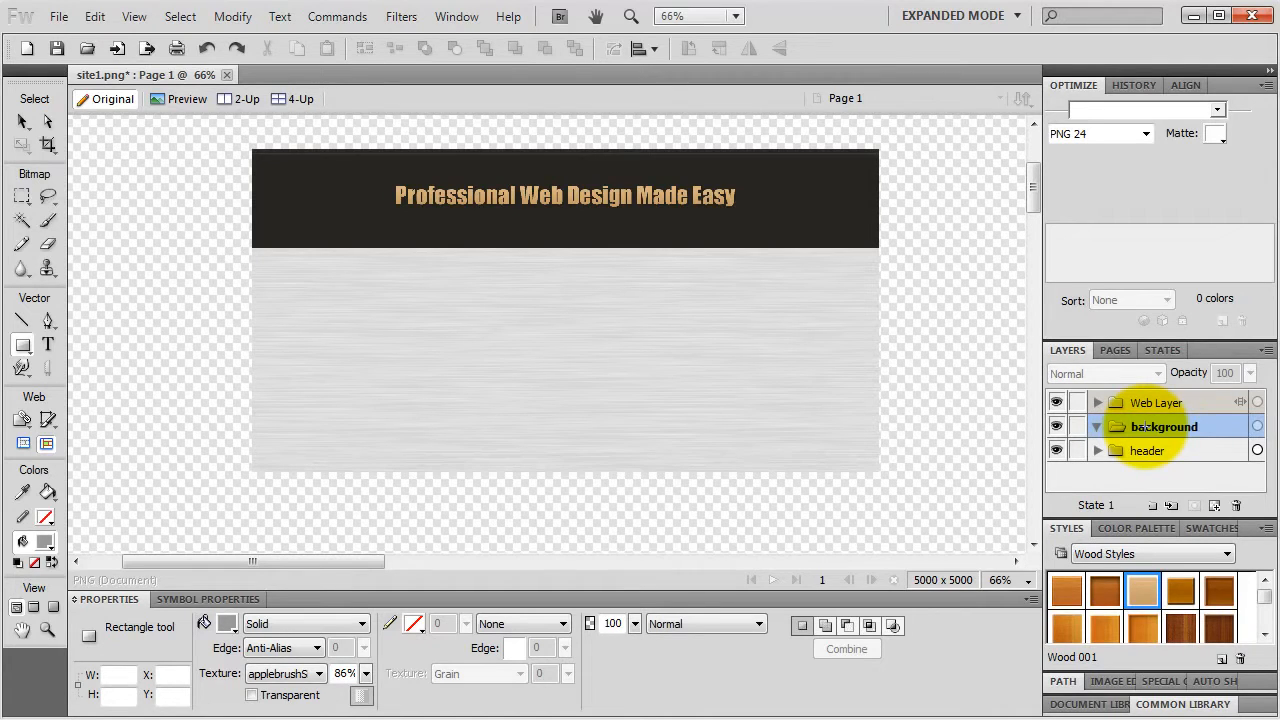
Step: Move the rectangle from the header layer into the background layer and place the header layer above background
{"action": "left_click", "coordinate": [1097, 450]}
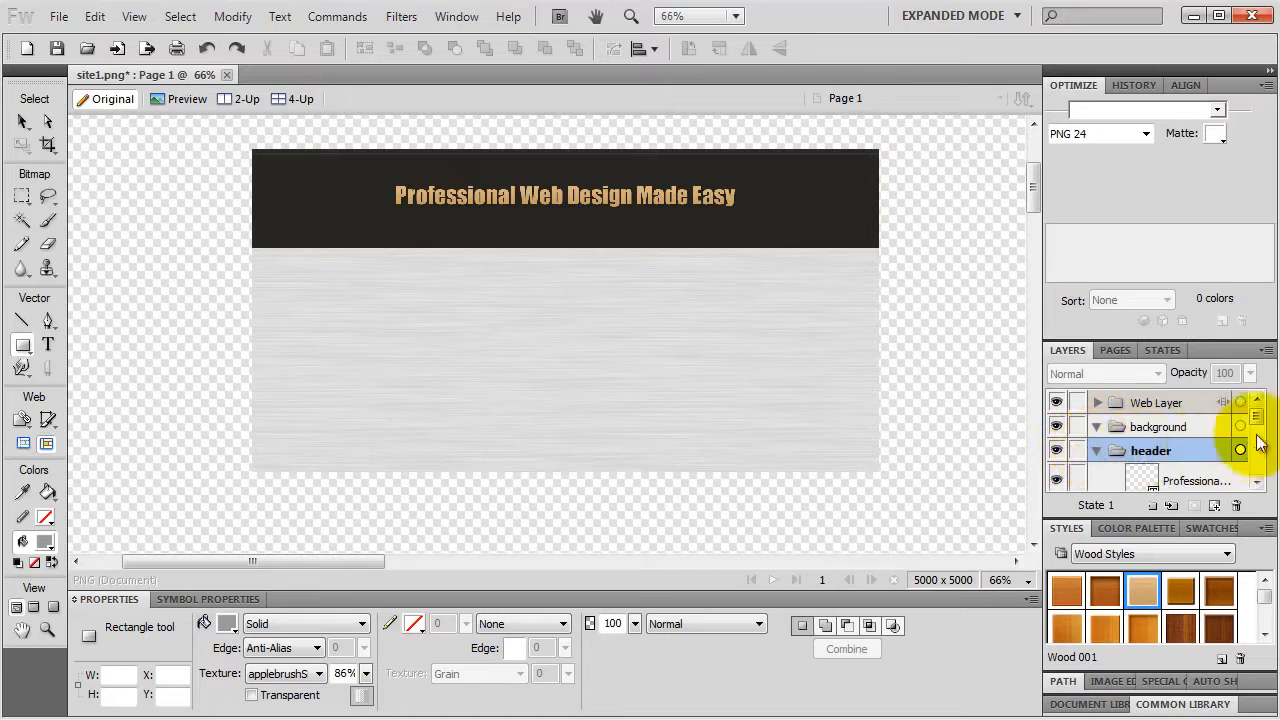
{"action": "left_click_drag", "start_coordinate": [1258, 442], "coordinate": [1199, 428]}
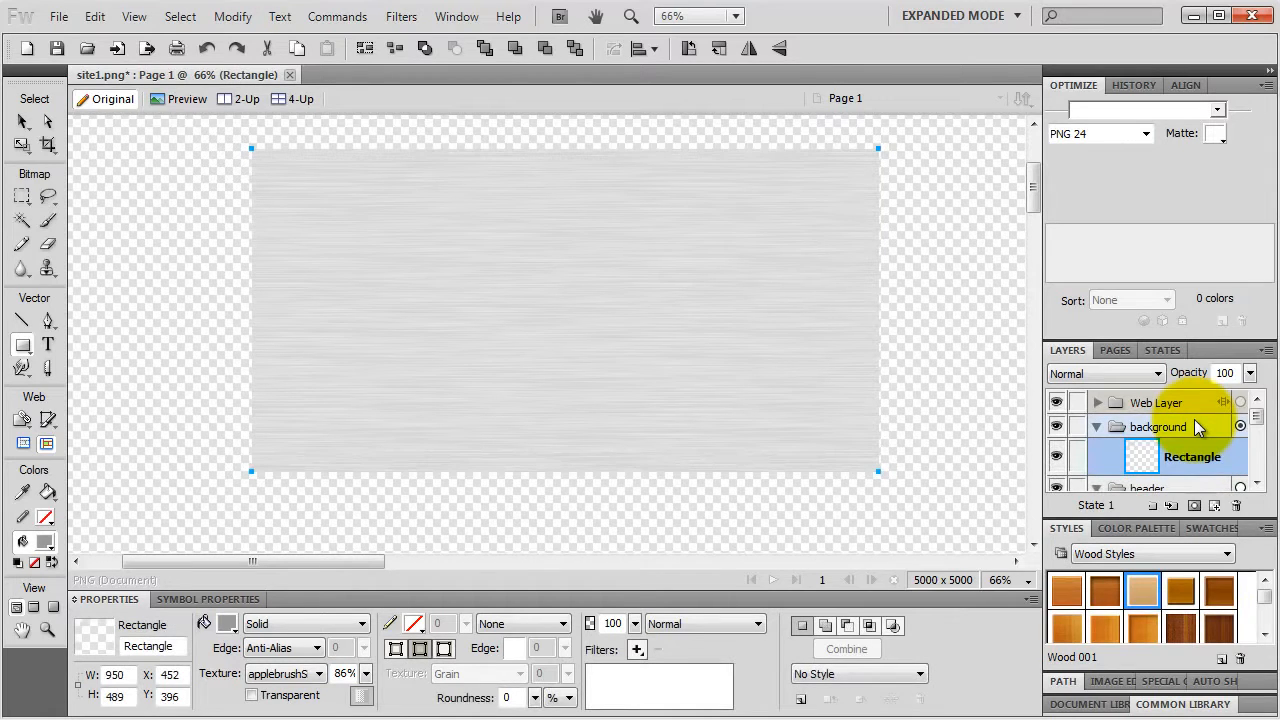
{"action": "left_click", "coordinate": [1096, 427]}
{"action": "left_click", "coordinate": [1097, 451]}
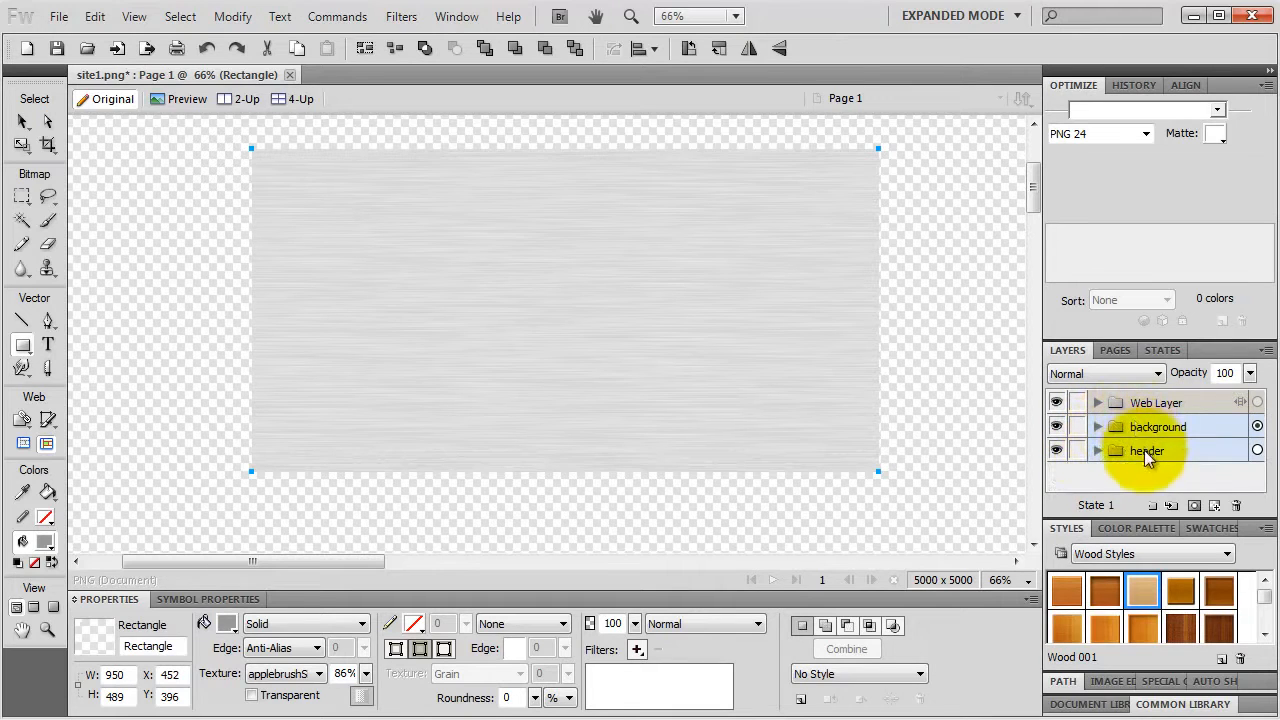
{"action": "left_click_drag", "start_coordinate": [1146, 450], "coordinate": [1168, 429]}
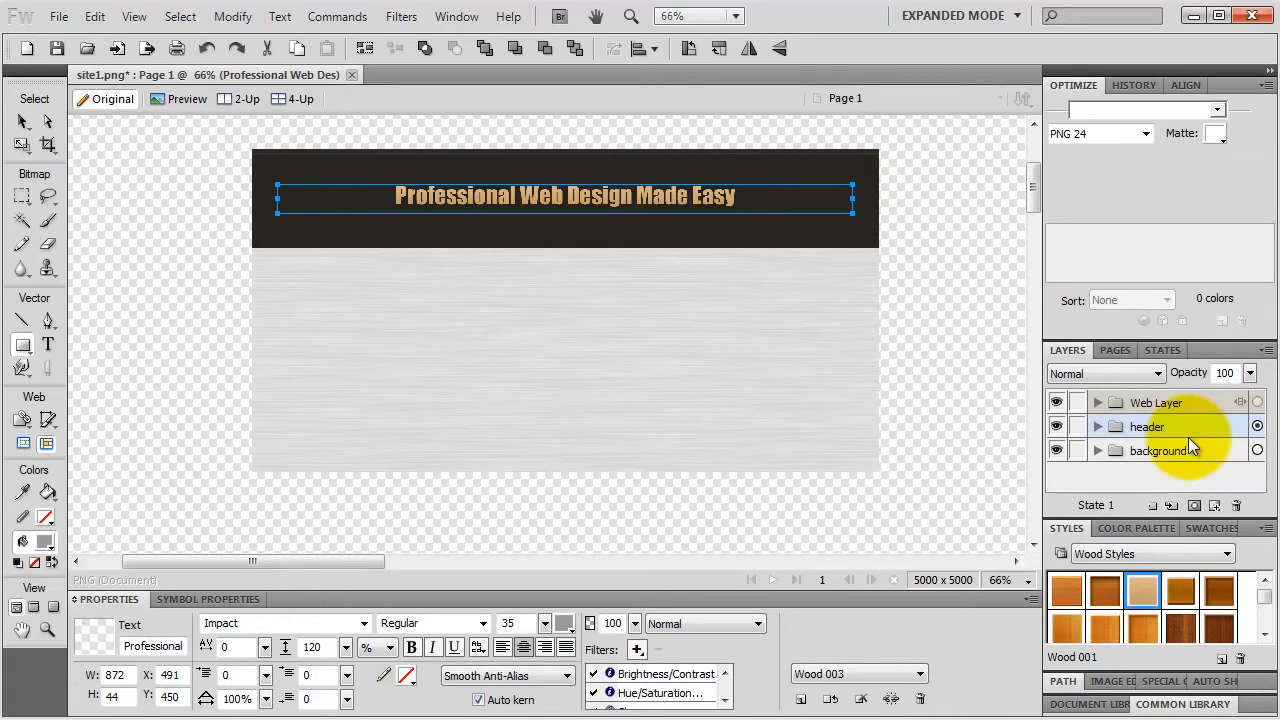
Step: Resize the rectangle in the background layer to a width of 920 and a height of 1500
{"action": "left_click", "coordinate": [1097, 451]}
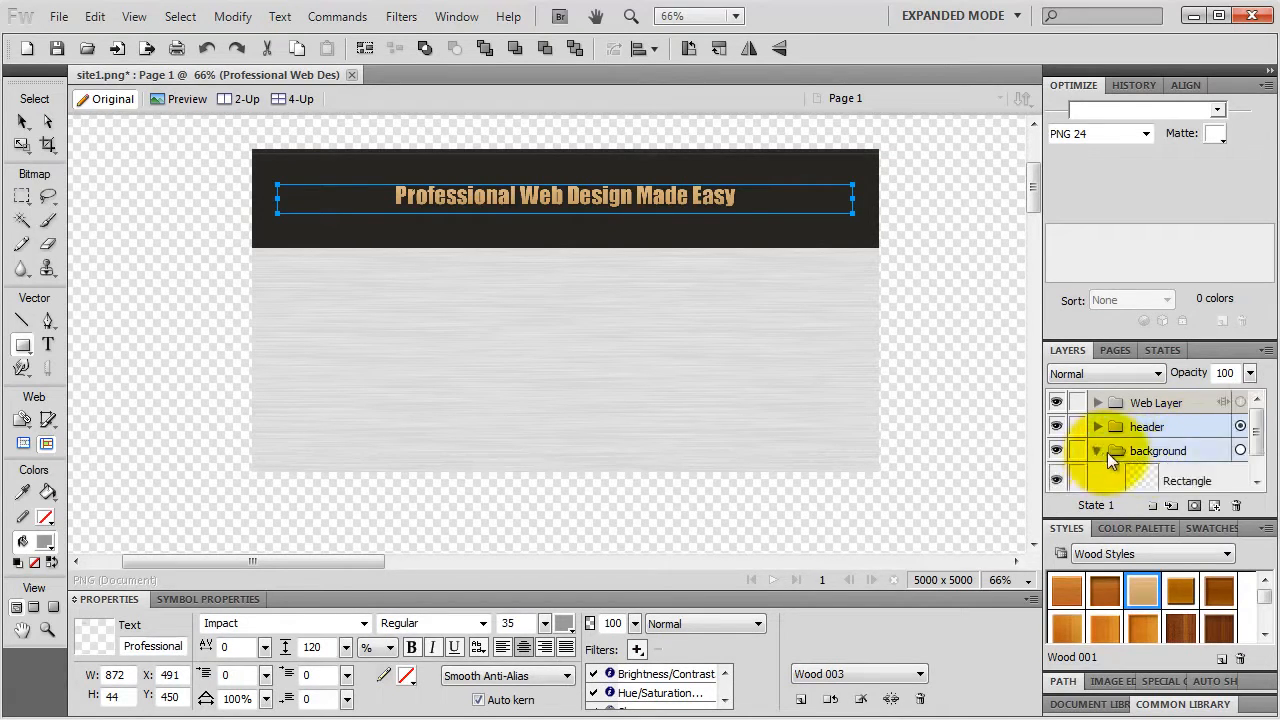
{"action": "left_click", "coordinate": [1195, 482]}
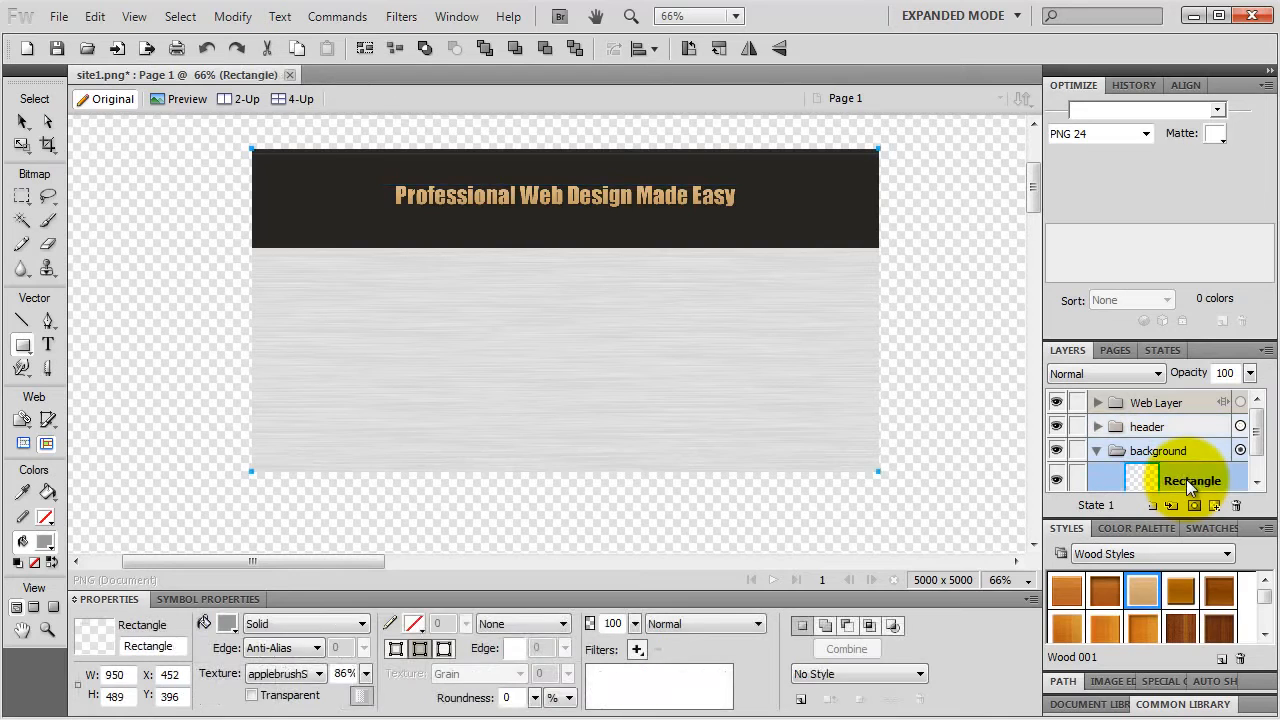
{"action": "double_click", "coordinate": [130, 676]}
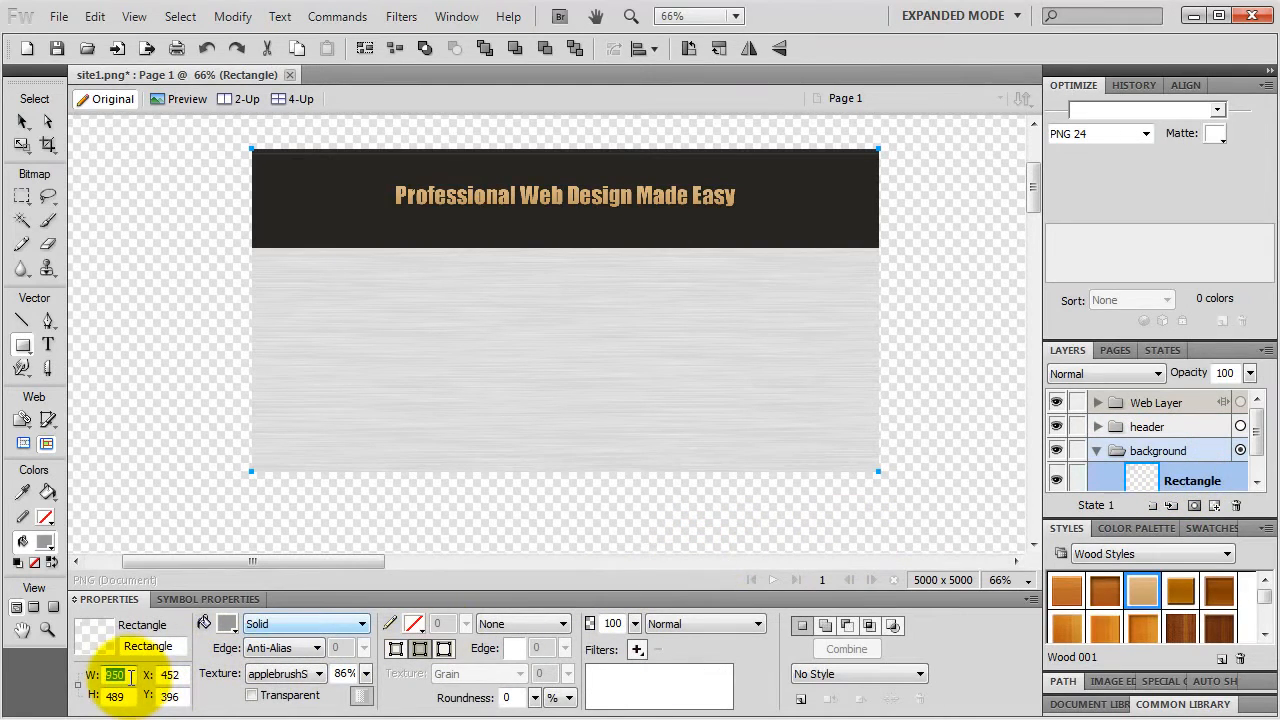
{"action": "type", "text": "920"}
{"action": "key", "text": "Return"}
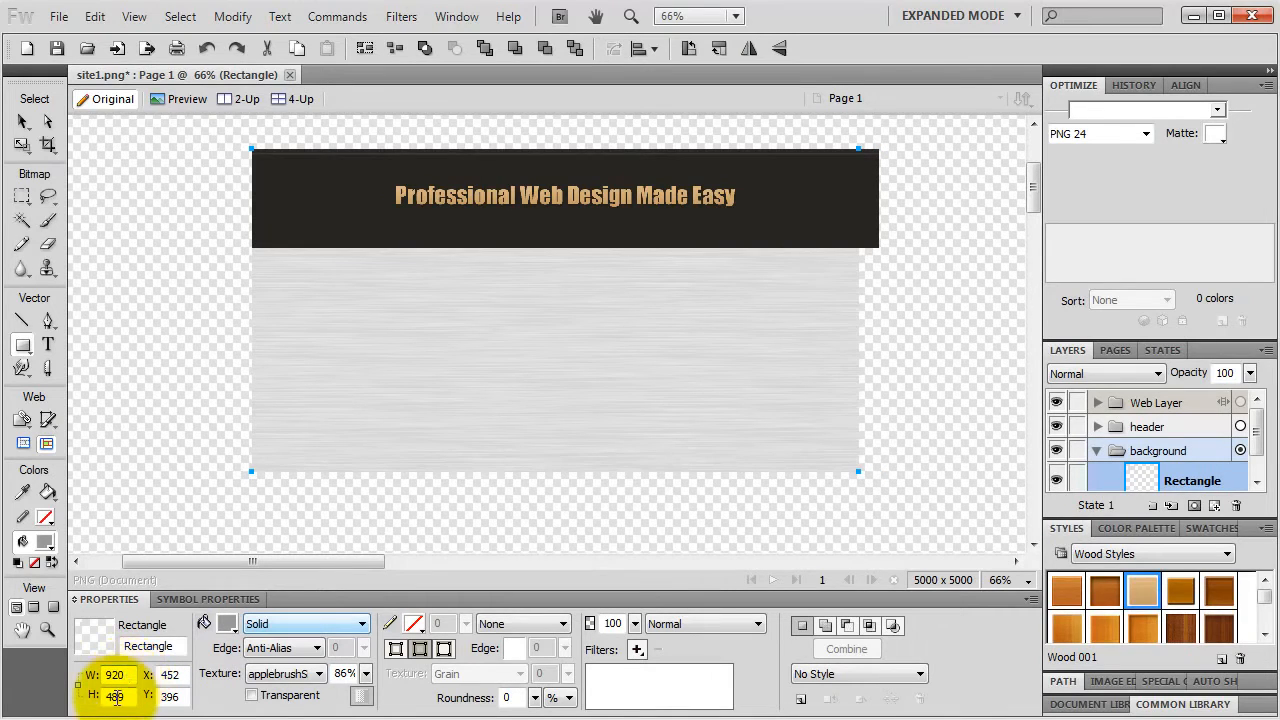
{"action": "double_click", "coordinate": [116, 696]}
{"action": "type", "text": "1500"}
{"action": "key", "text": "Return"}
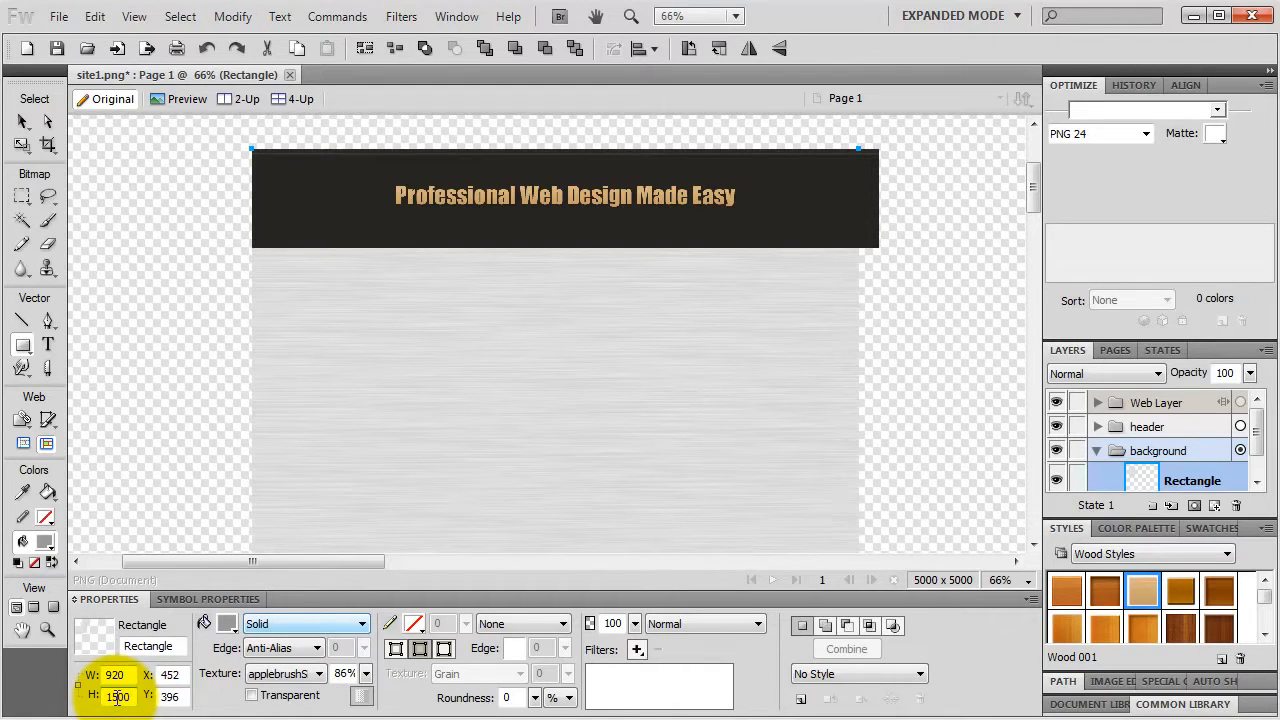
Step: Give the background rectangle a solid white fill and reduce its texture amount to 0
{"action": "left_click", "coordinate": [226, 623]}
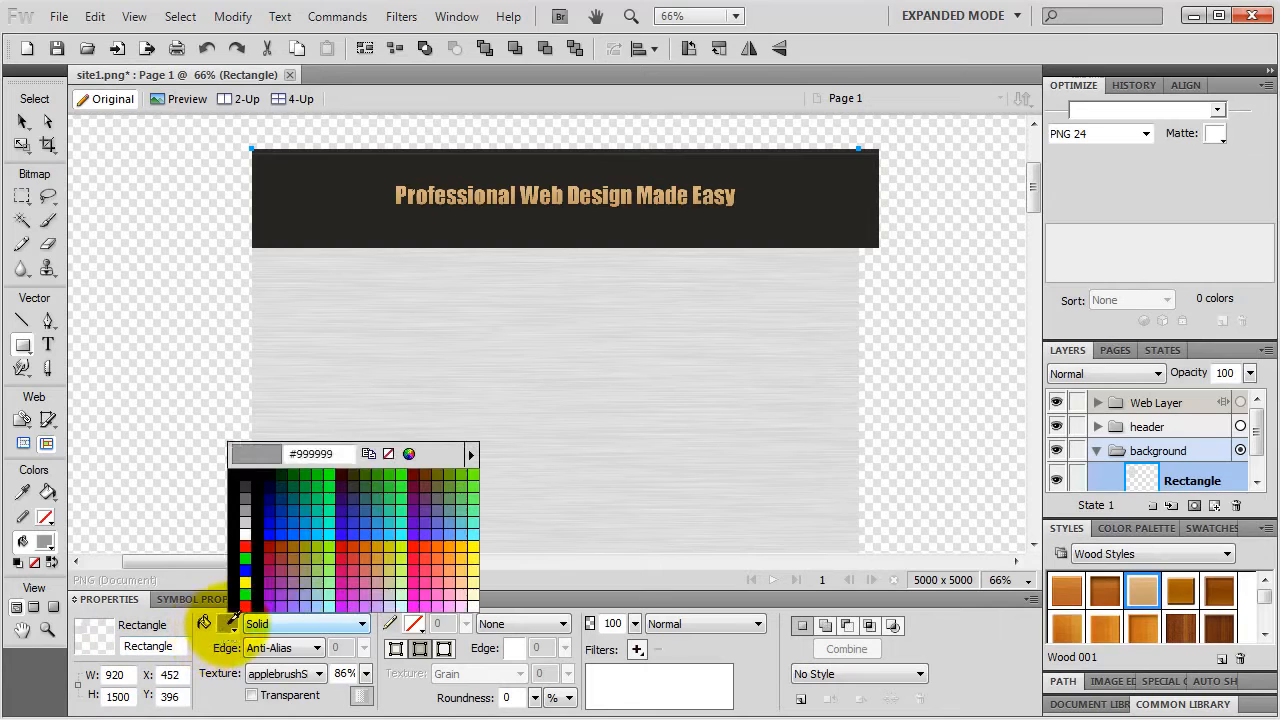
{"action": "left_click", "coordinate": [245, 530]}
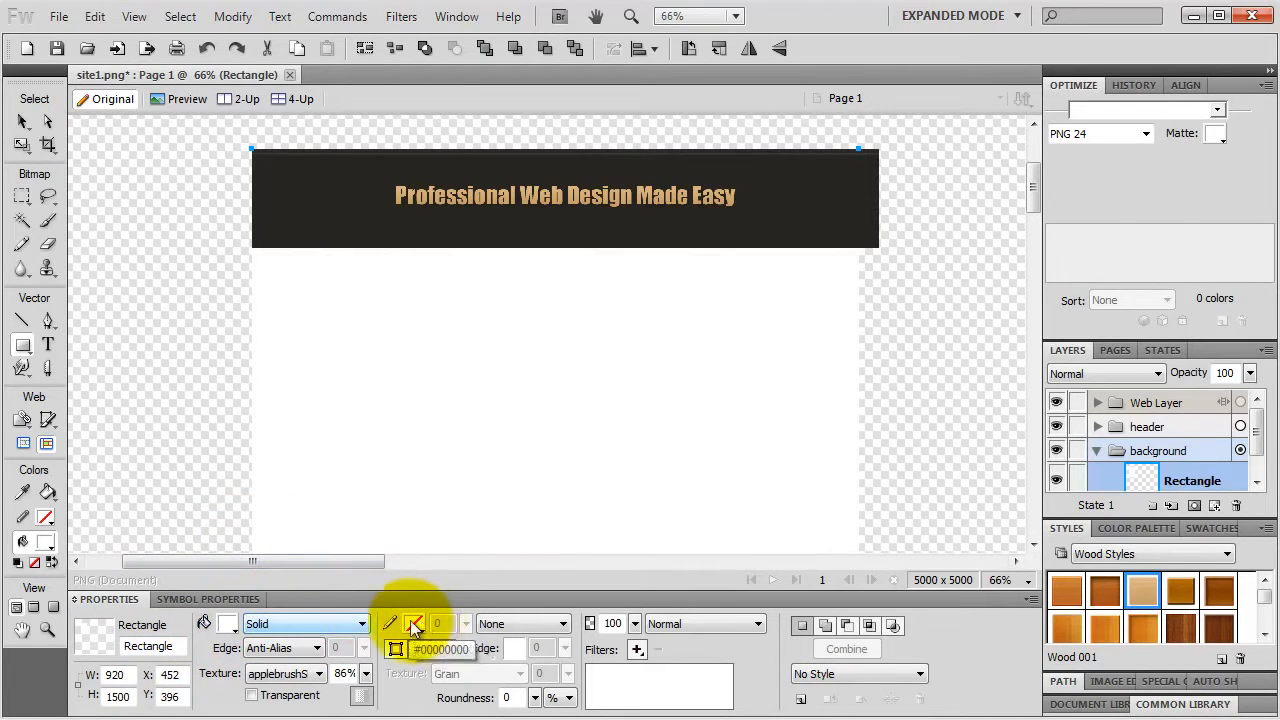
{"action": "left_click_drag", "start_coordinate": [367, 674], "coordinate": [373, 719]}
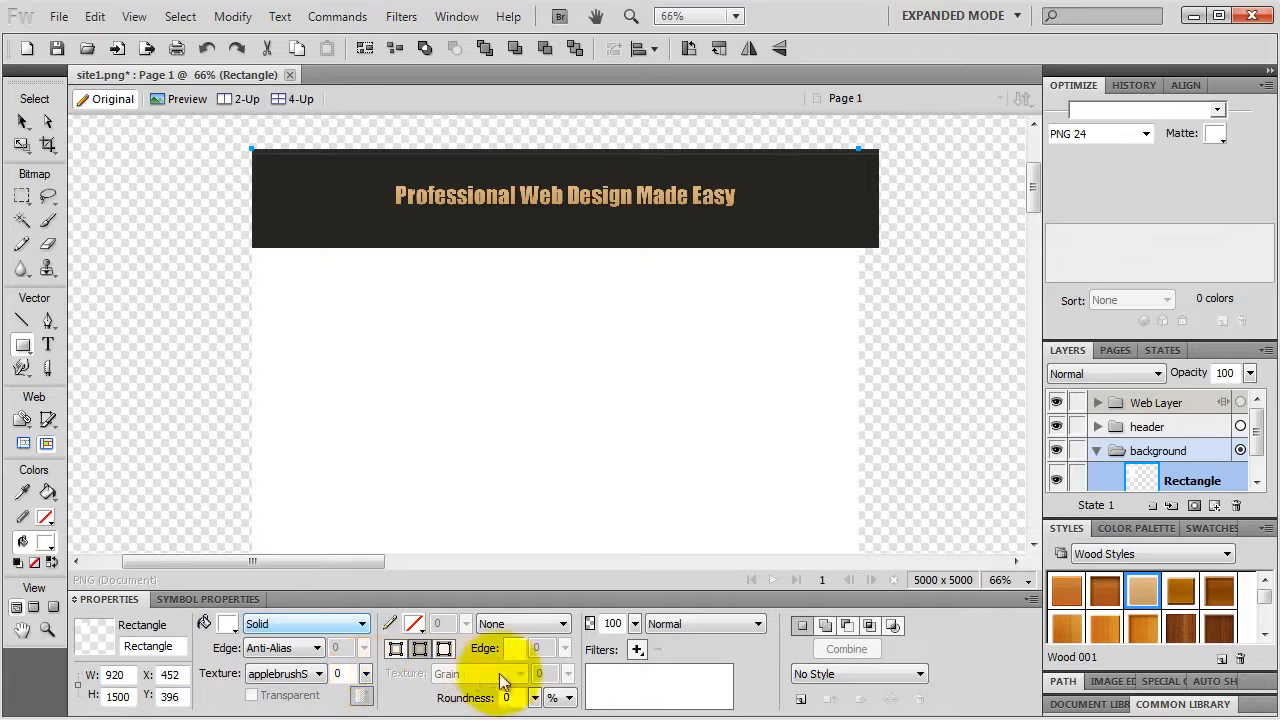
Step: Add a dark gray Glow filter to the background rectangle with width 2, opacity 75%, softness 10 and offset 0
{"action": "left_click", "coordinate": [638, 649]}
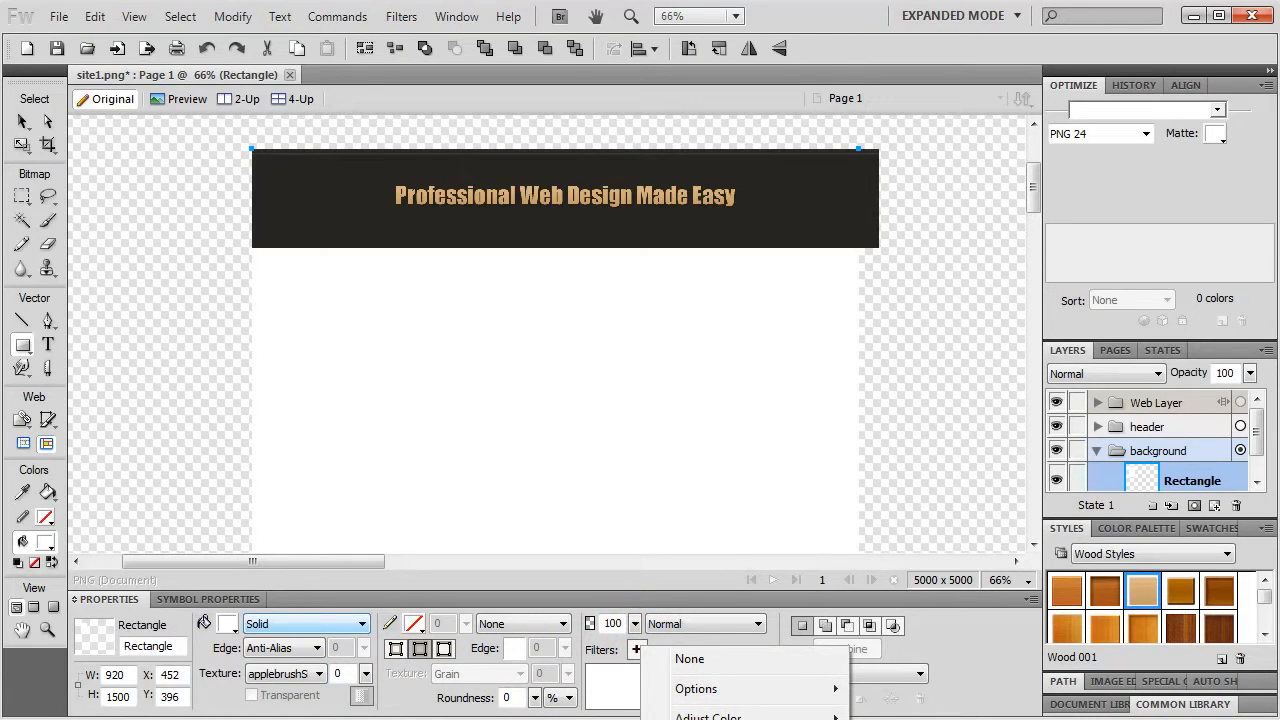
{"action": "left_click", "coordinate": [895, 718]}
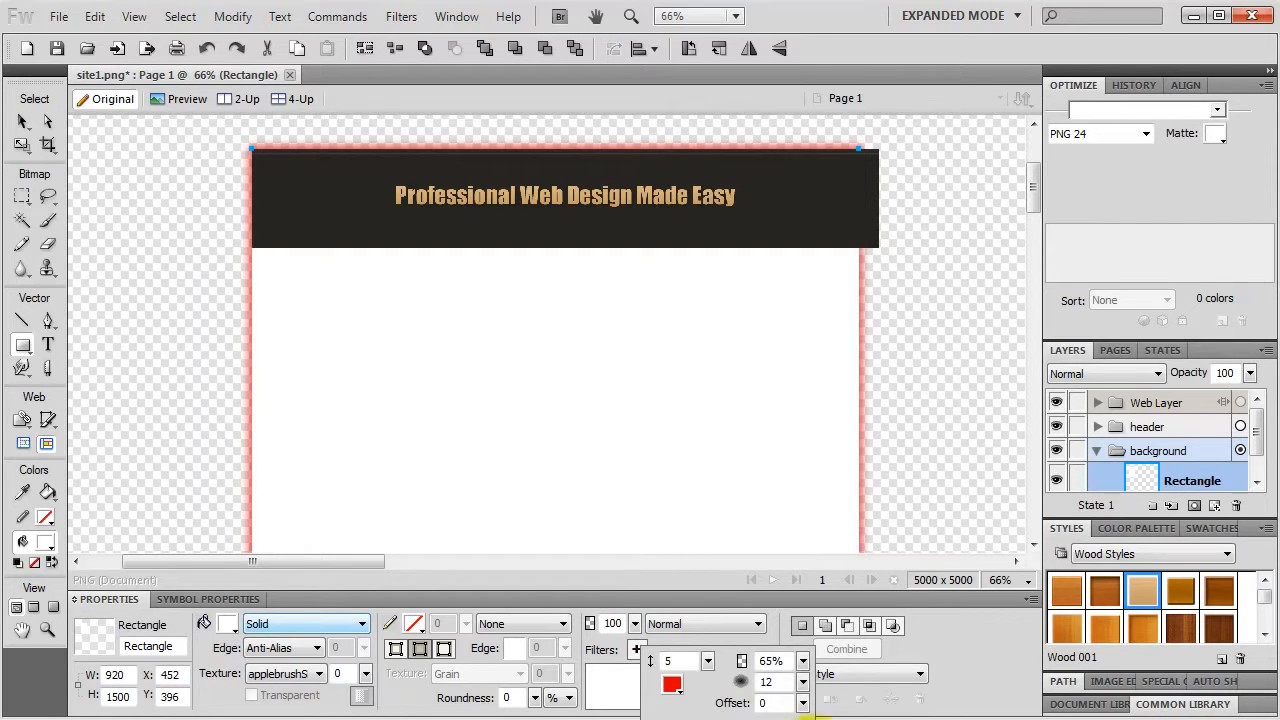
{"action": "left_click", "coordinate": [671, 684]}
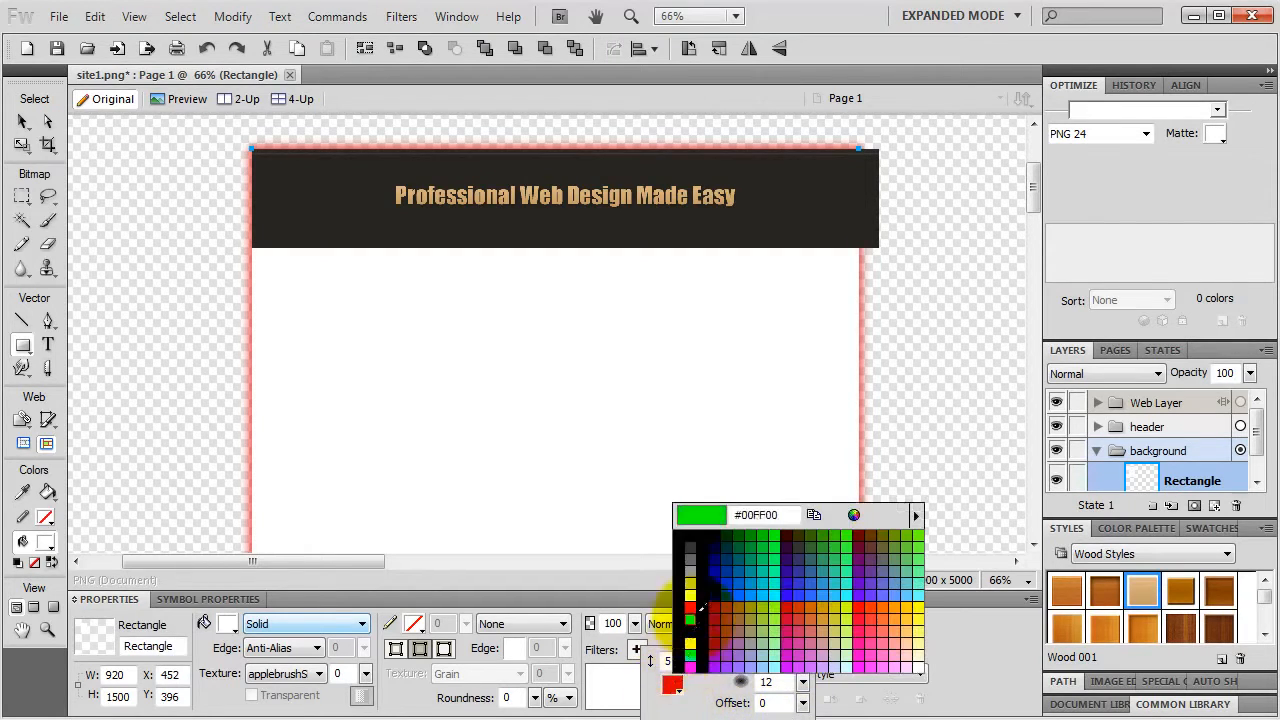
{"action": "left_click", "coordinate": [695, 550]}
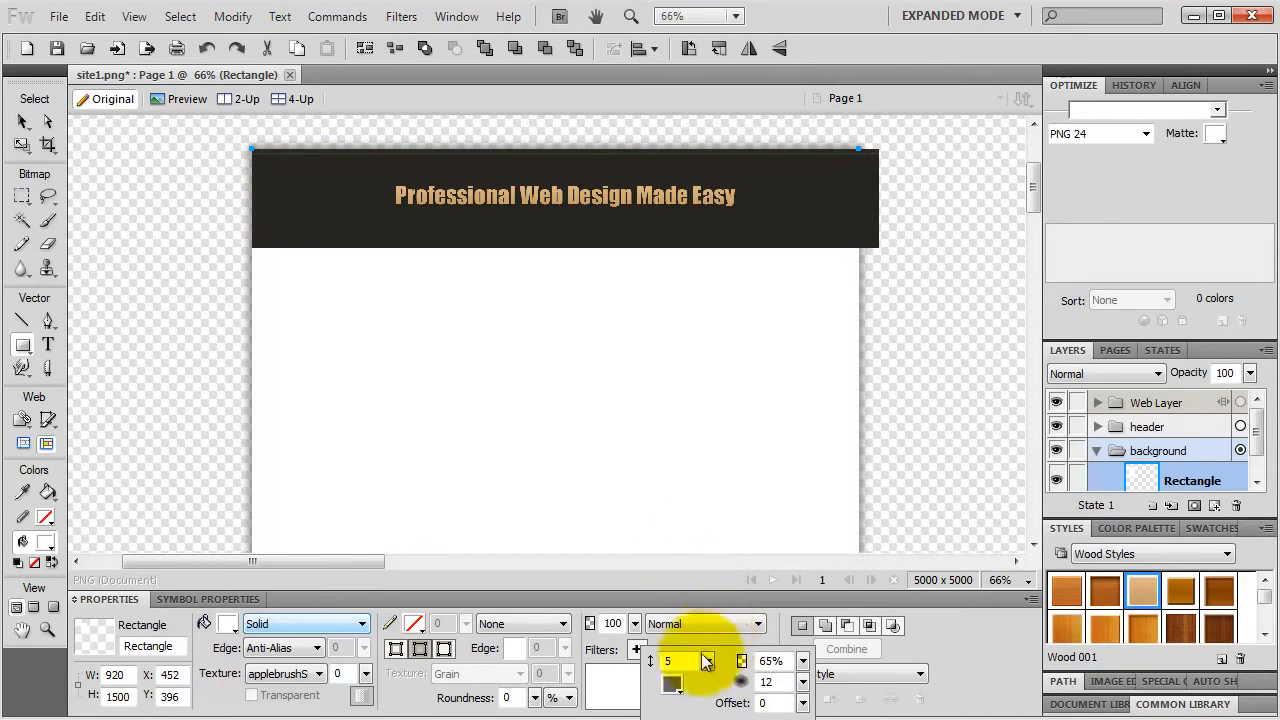
{"action": "left_click_drag", "start_coordinate": [705, 662], "coordinate": [713, 673]}
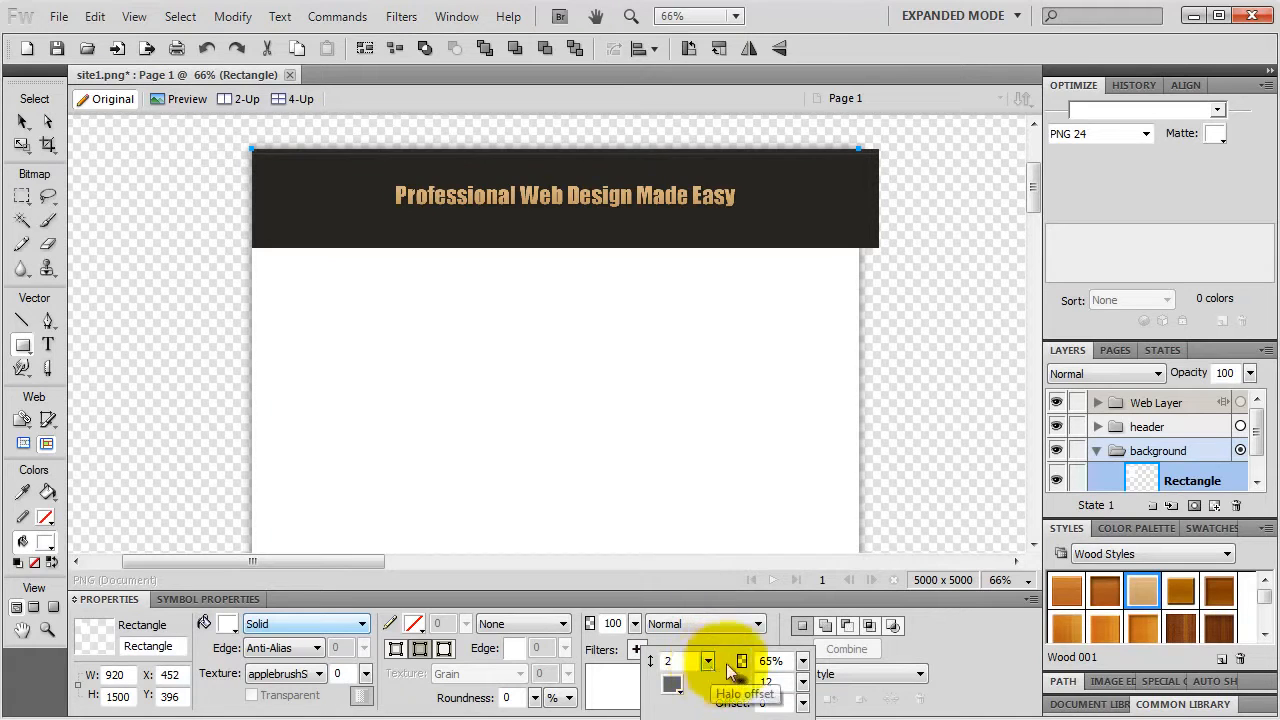
{"action": "left_click_drag", "start_coordinate": [802, 661], "coordinate": [806, 682]}
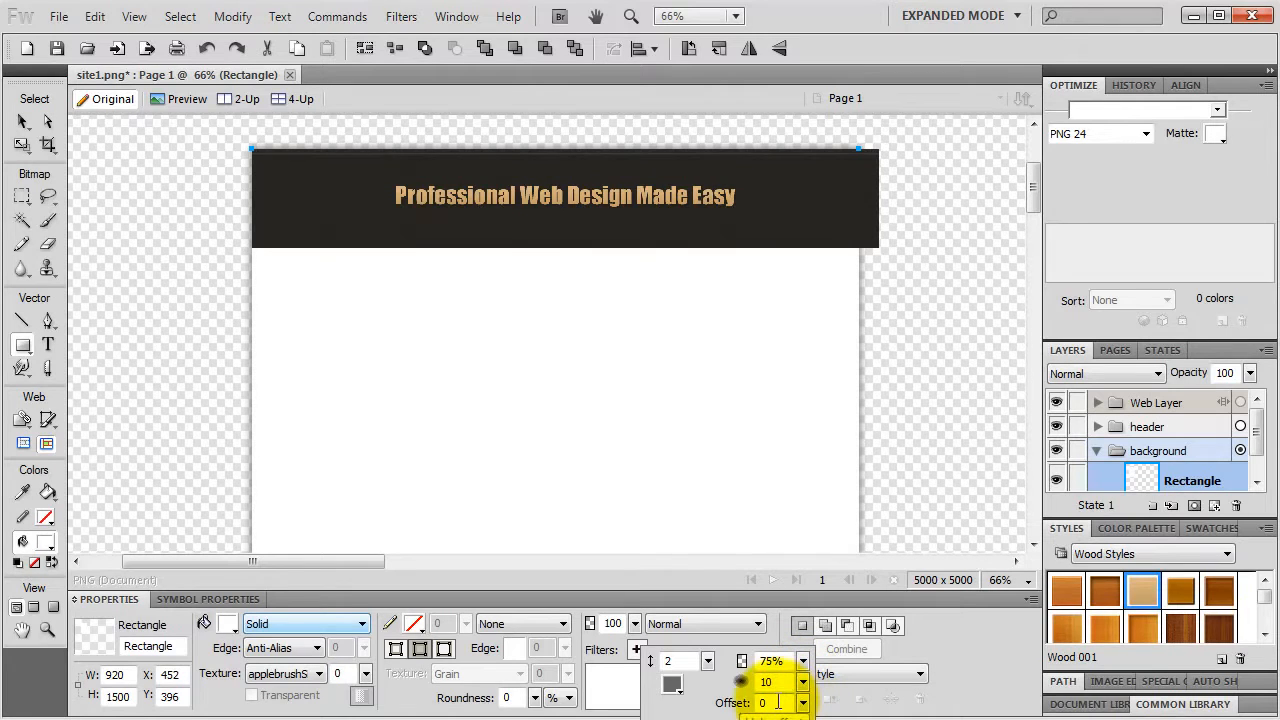
{"action": "left_click", "coordinate": [633, 683]}
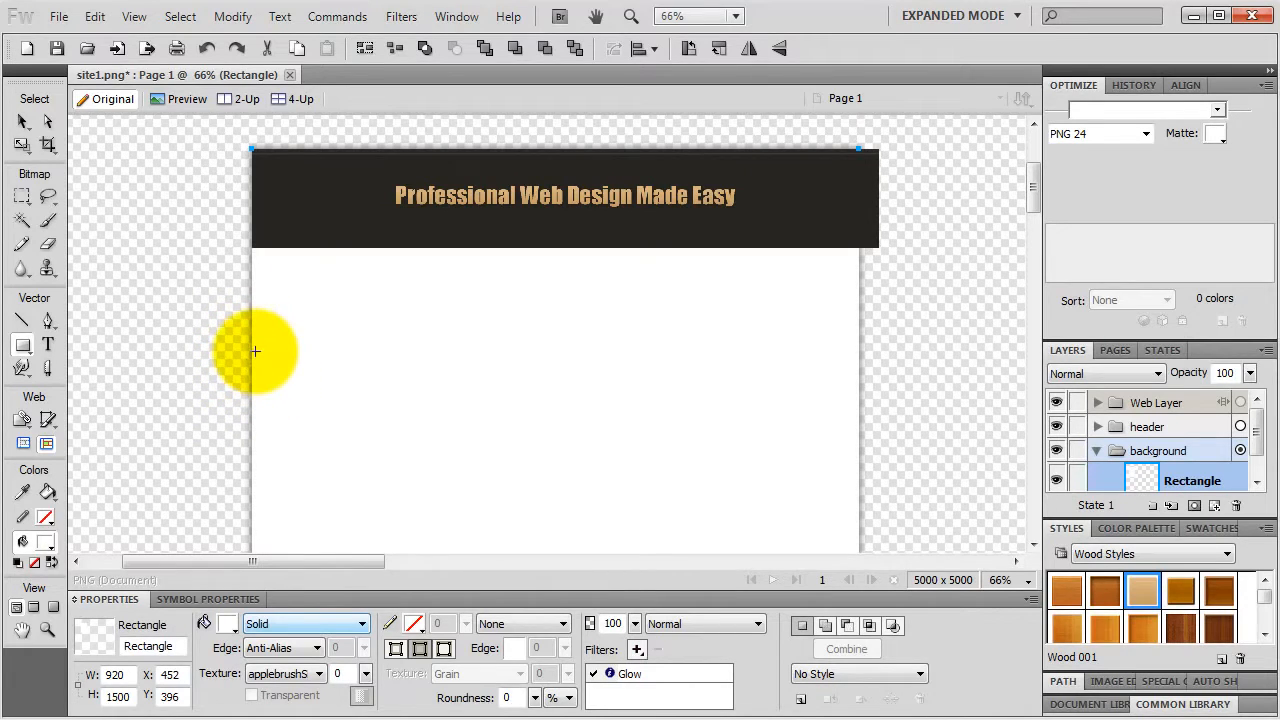
Step: Set the background rectangle's roundness to 5% and check its lower-right corner
{"action": "double_click", "coordinate": [510, 697]}
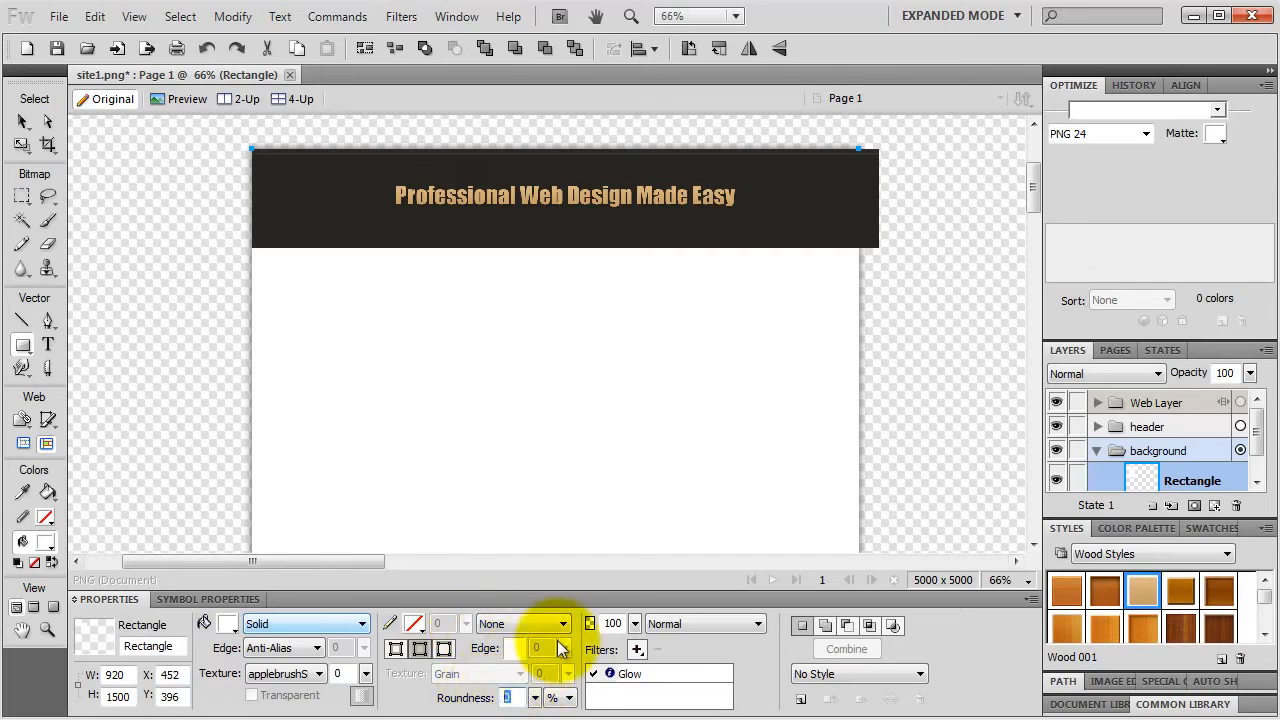
{"action": "type", "text": "5"}
{"action": "key", "text": "Return"}
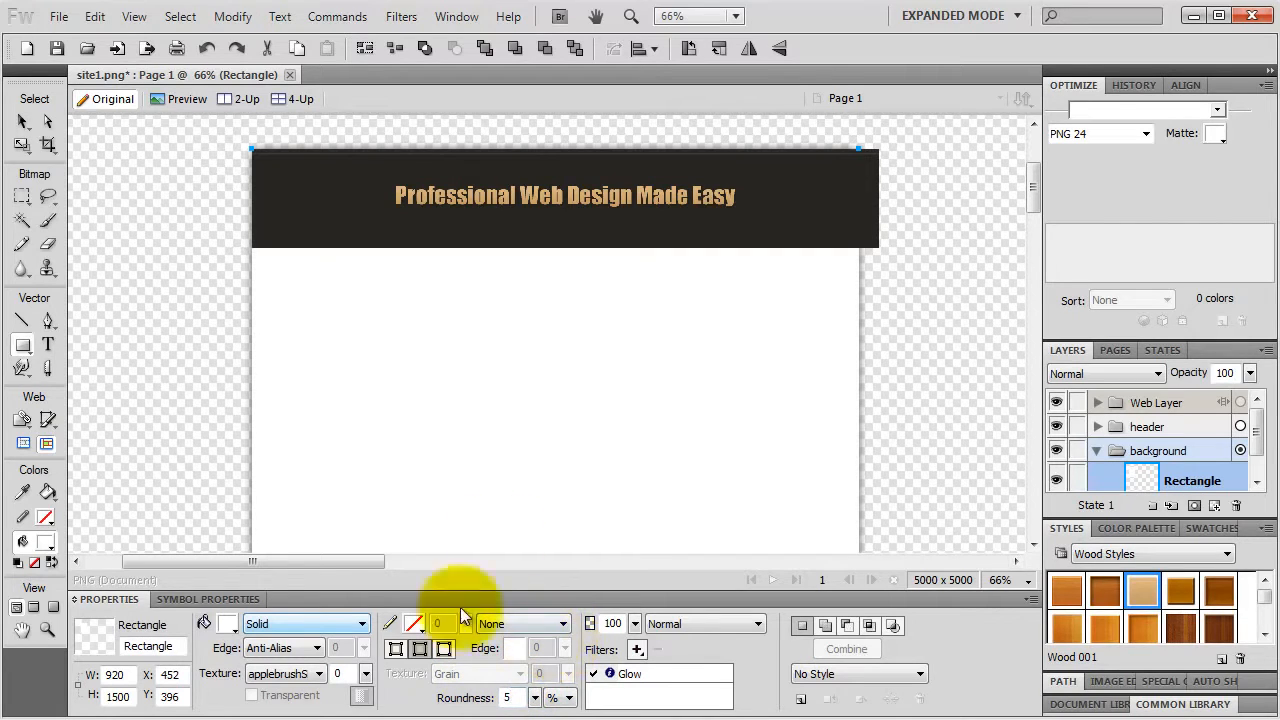
{"action": "key", "text": "space"}
{"action": "left_click_drag", "start_coordinate": [750, 470], "coordinate": [590, 98]}
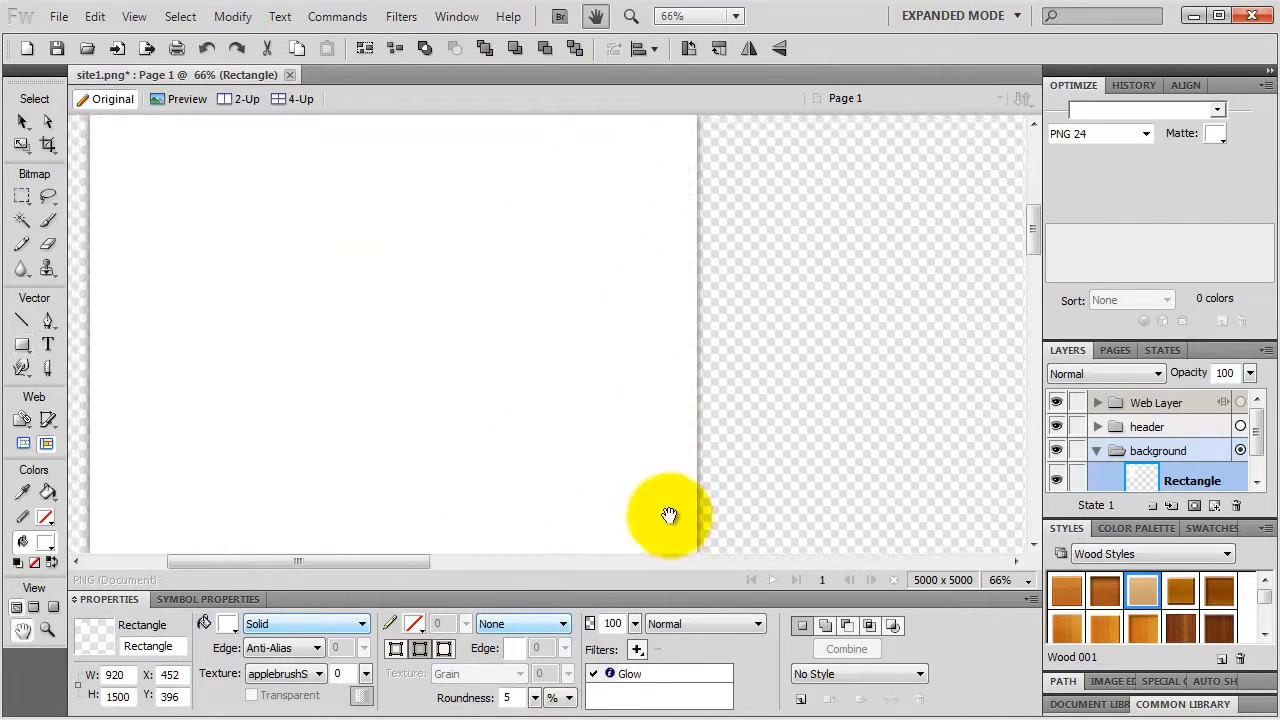
{"action": "left_click_drag", "start_coordinate": [676, 518], "coordinate": [617, 260]}
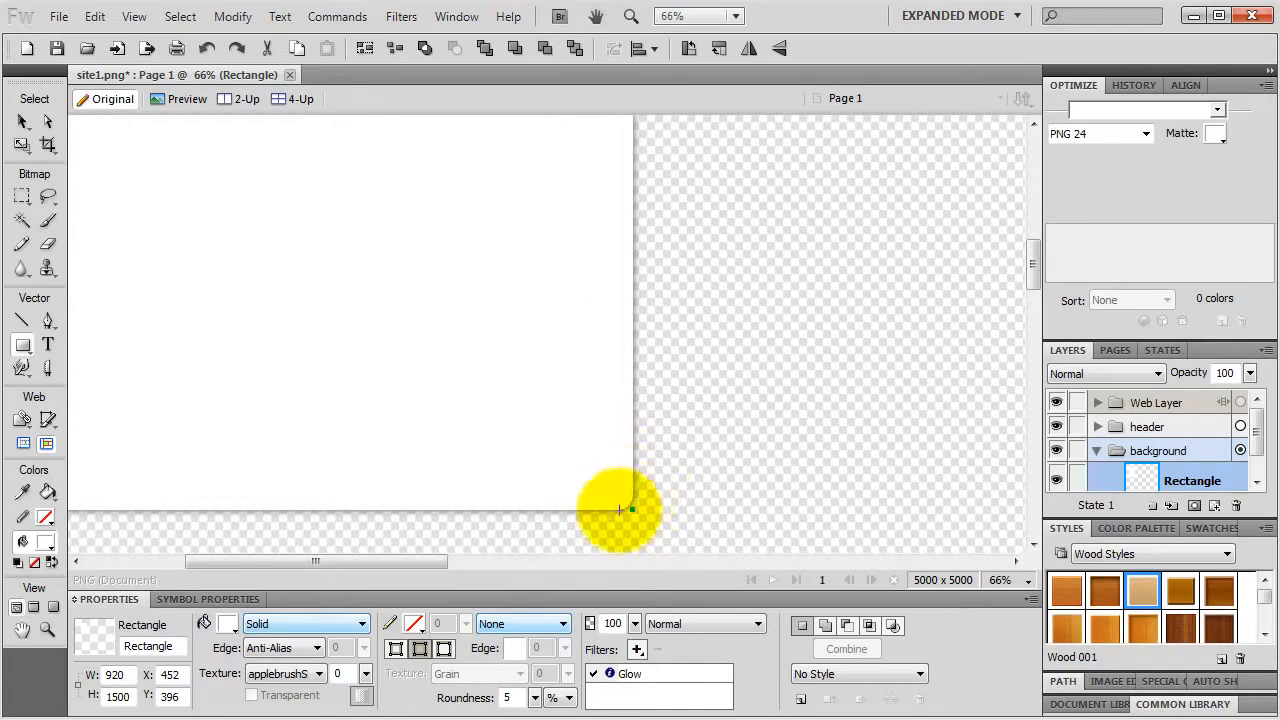
Step: Center the background rectangle horizontally beneath the blank header at about X 467, Y 437, and lock it
{"action": "key", "text": "space"}
{"action": "left_click_drag", "start_coordinate": [543, 240], "coordinate": [662, 480]}
{"action": "left_click_drag", "start_coordinate": [634, 266], "coordinate": [651, 334]}
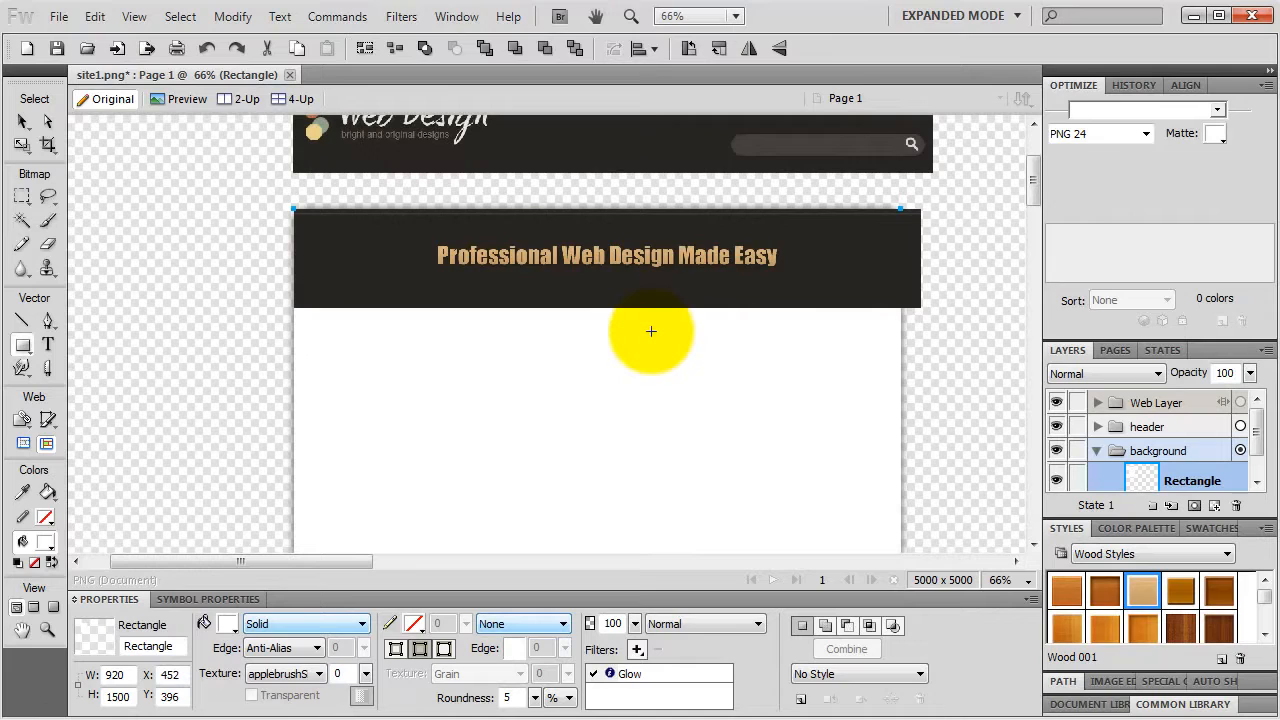
{"action": "left_click", "coordinate": [22, 121]}
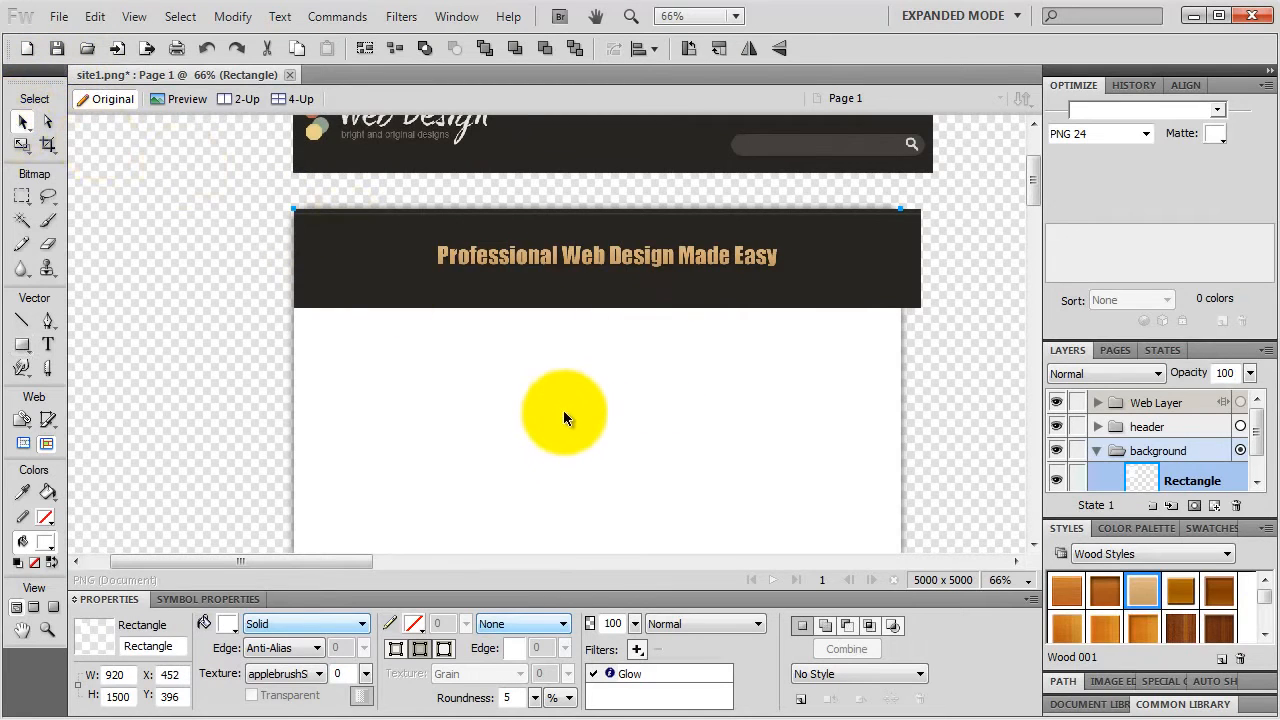
{"action": "mouse_move", "coordinate": [564, 416]}
{"action": "left_mouse_down"}
{"action": "mouse_move", "coordinate": [580, 419]}
{"action": "mouse_move", "coordinate": [572, 435]}
{"action": "left_mouse_up"}
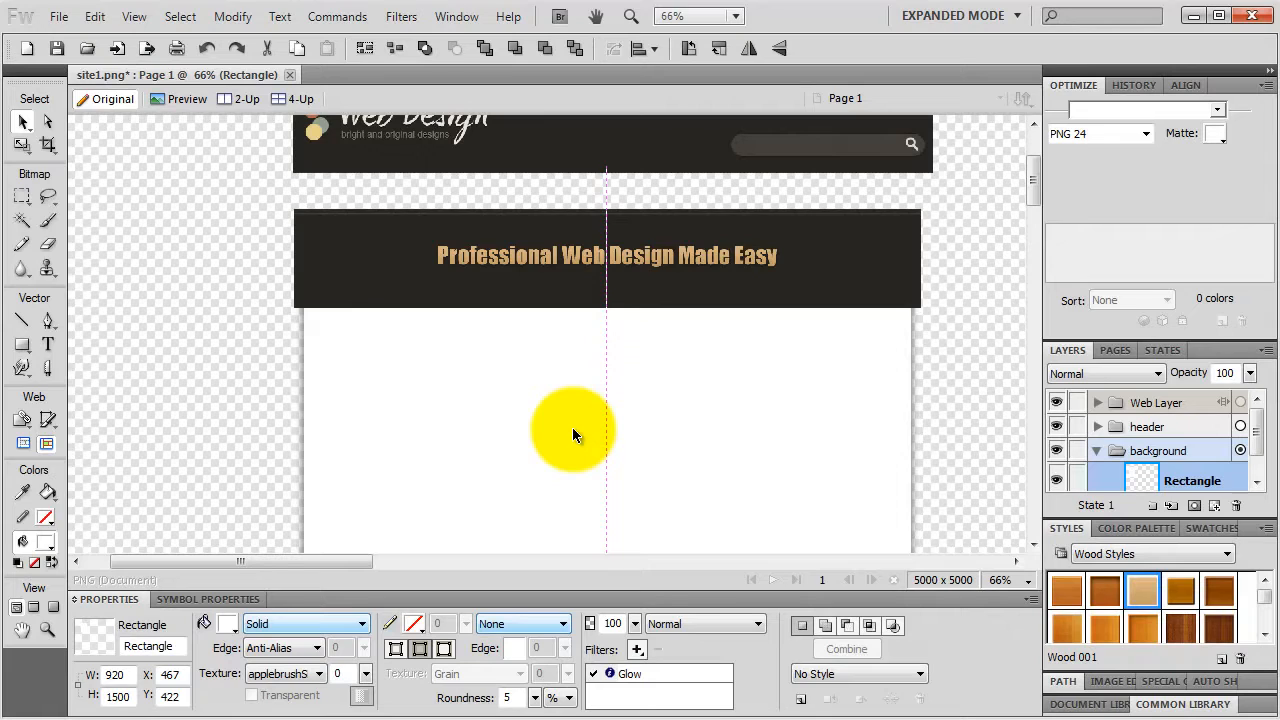
{"action": "left_click_drag", "start_coordinate": [573, 429], "coordinate": [570, 439]}
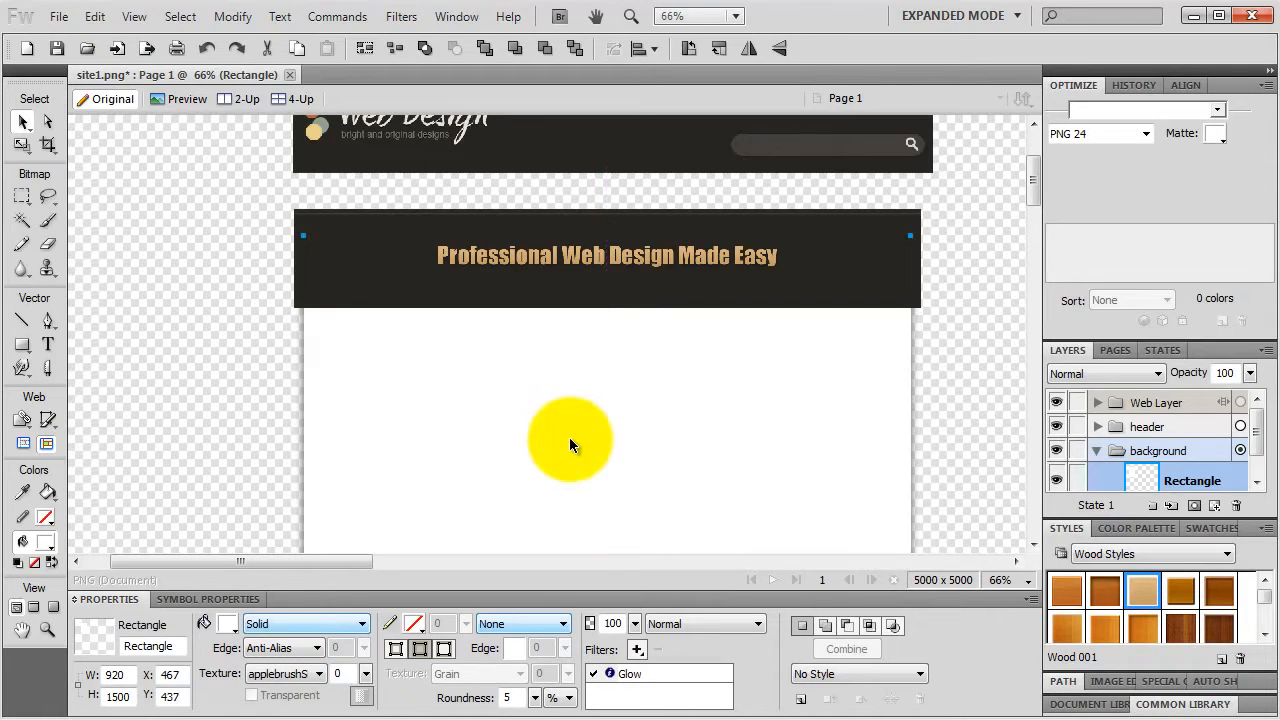
{"action": "left_click", "coordinate": [1078, 482]}
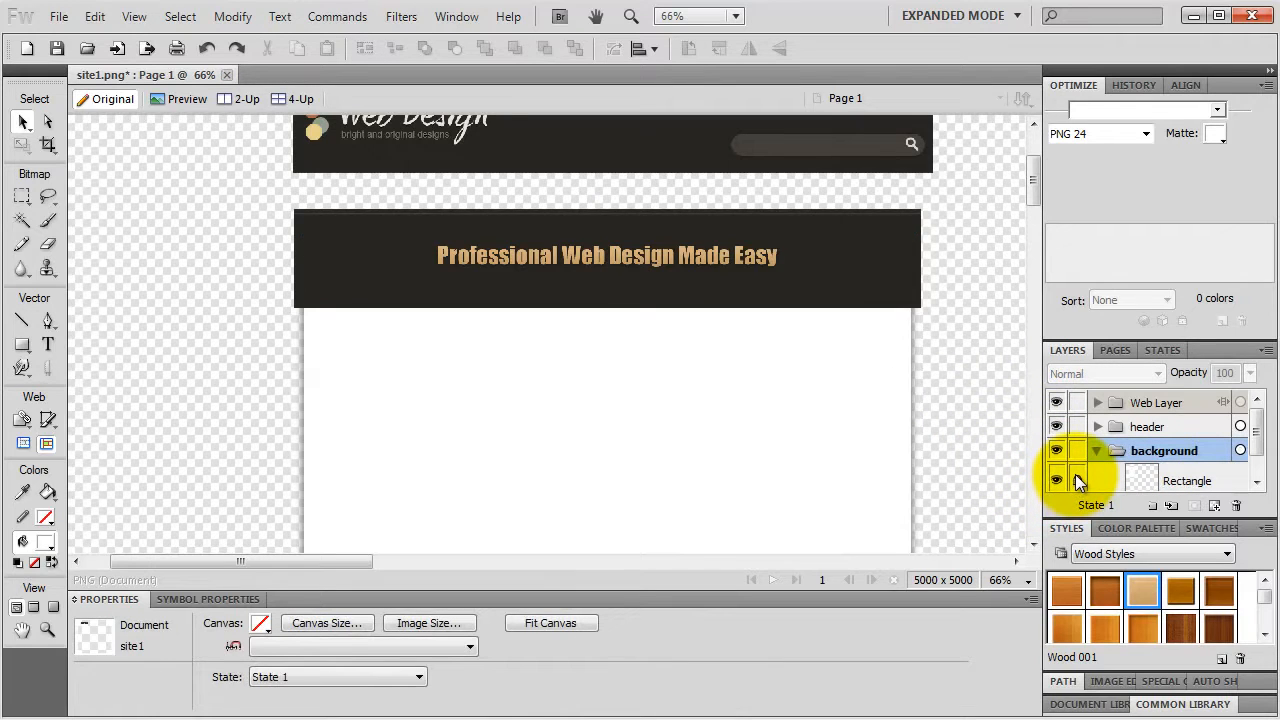
Step: Lock the background rectangle and draw an arrow shape about 125 by 75 px on the white page near the header's lower-right corner
{"action": "left_click", "coordinate": [1077, 481]}
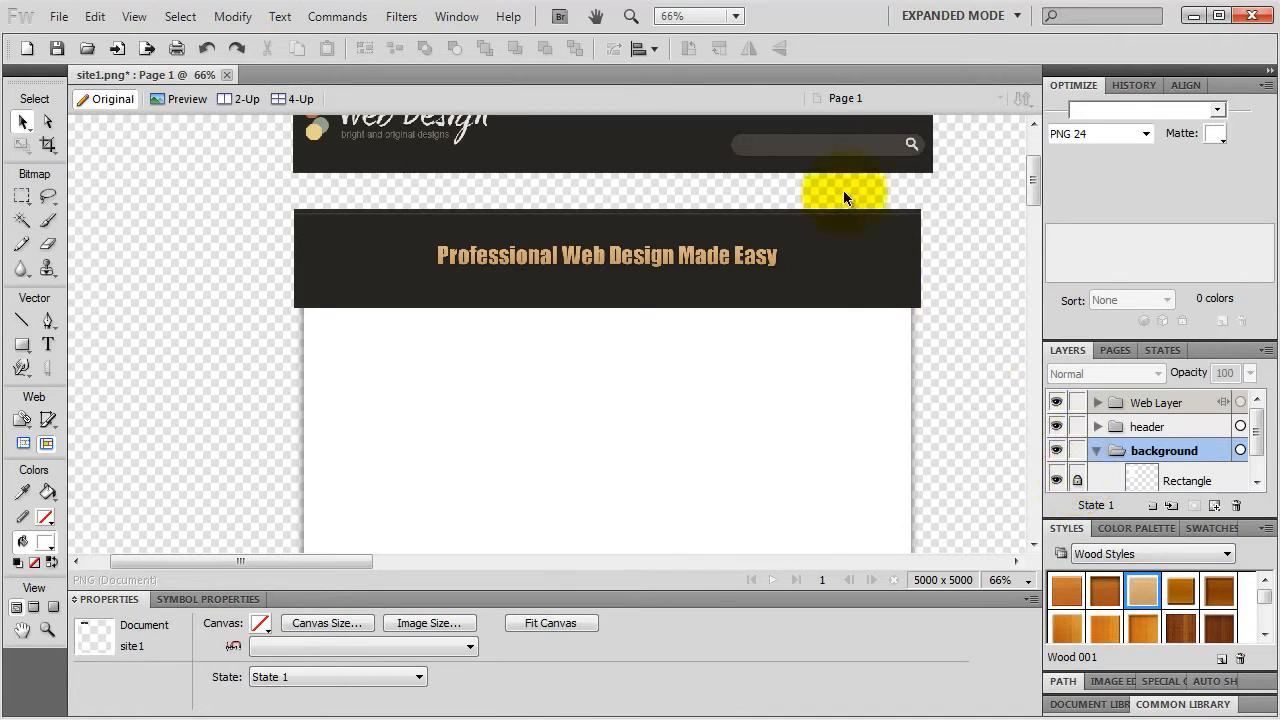
{"action": "left_click", "coordinate": [631, 16]}
{"action": "left_click_drag", "start_coordinate": [824, 429], "coordinate": [1003, 255]}
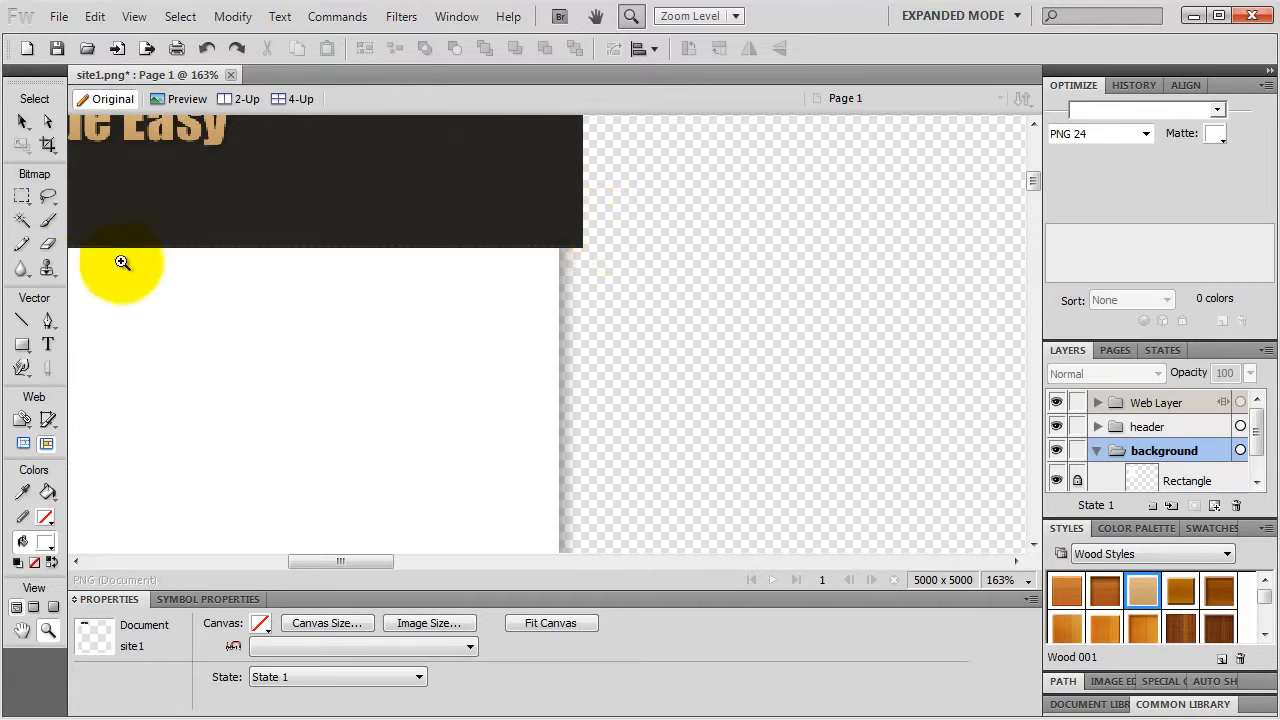
{"action": "left_click", "coordinate": [22, 345]}
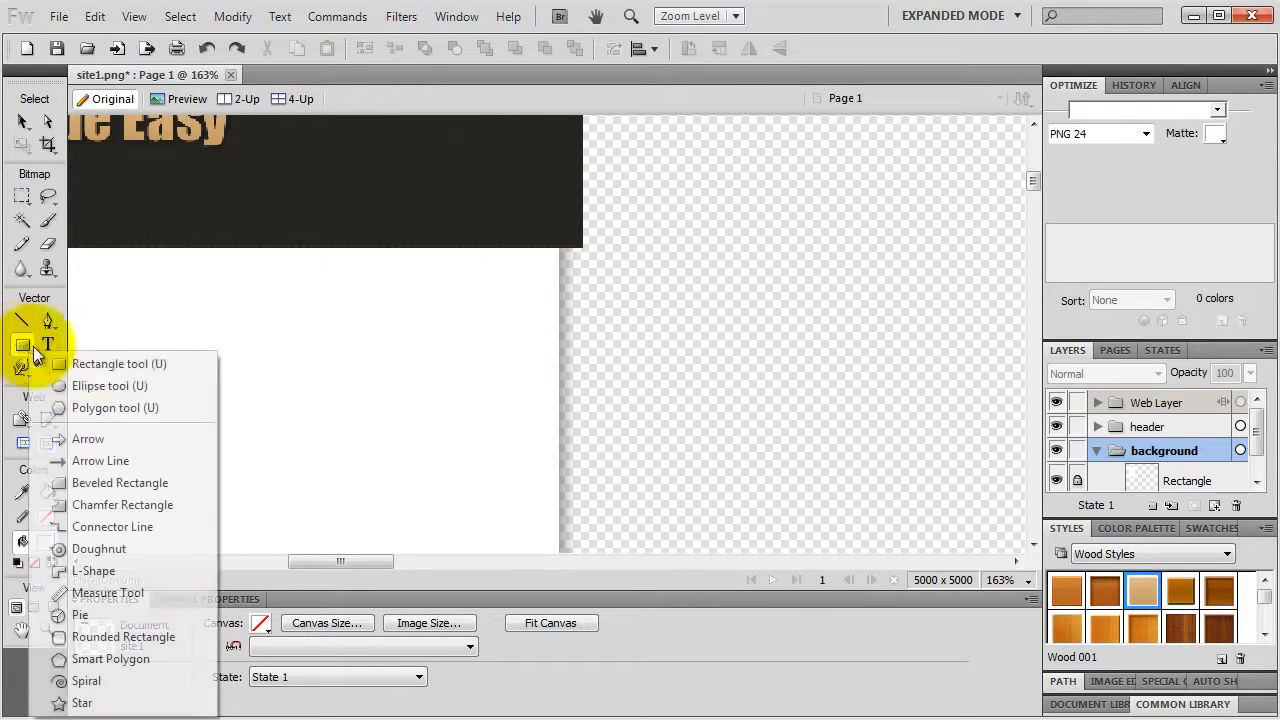
{"action": "left_click", "coordinate": [90, 438]}
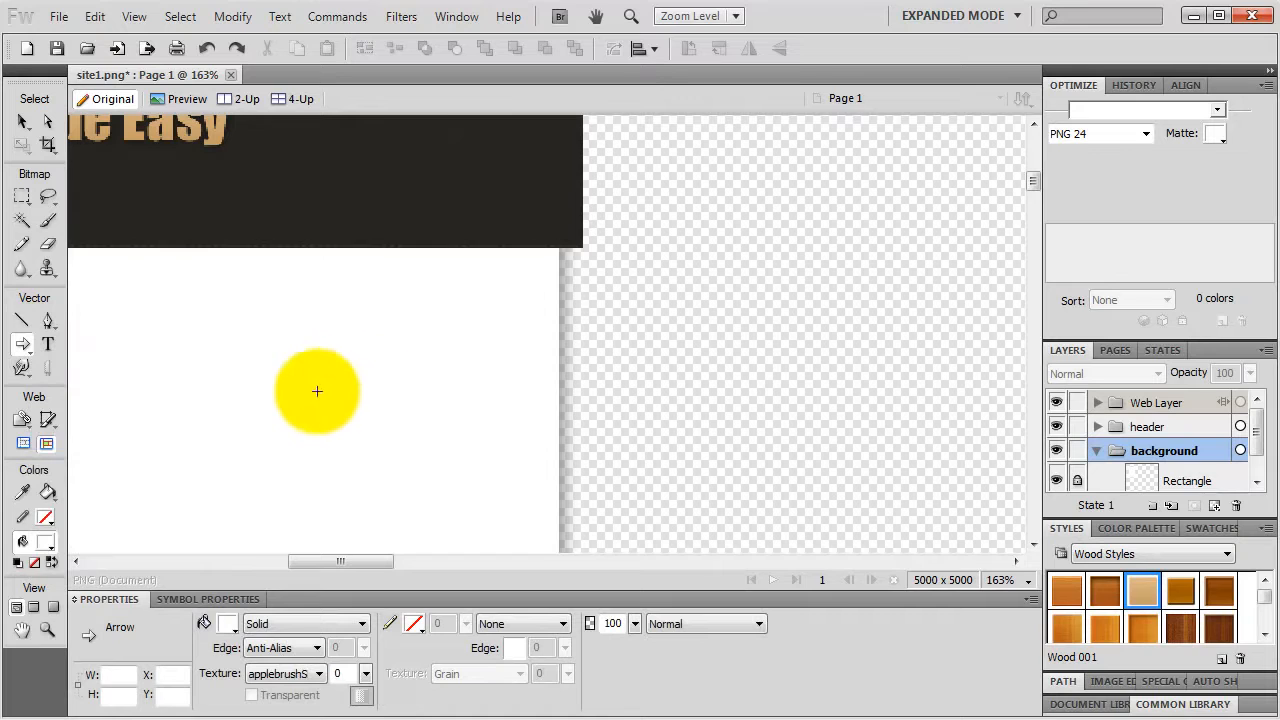
{"action": "left_click_drag", "start_coordinate": [272, 394], "coordinate": [476, 272]}
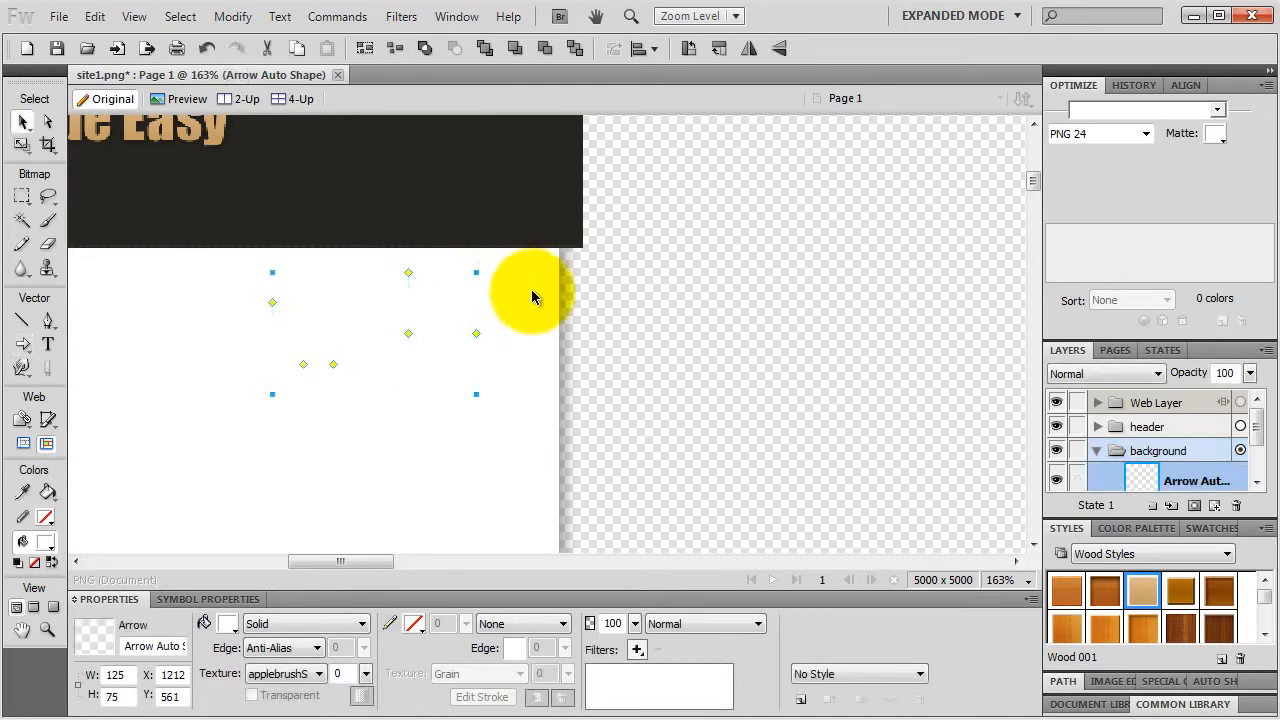
Step: Fill the arrow with dark gray #333333 and set its size to 100 by 50 px
{"action": "left_click", "coordinate": [228, 623]}
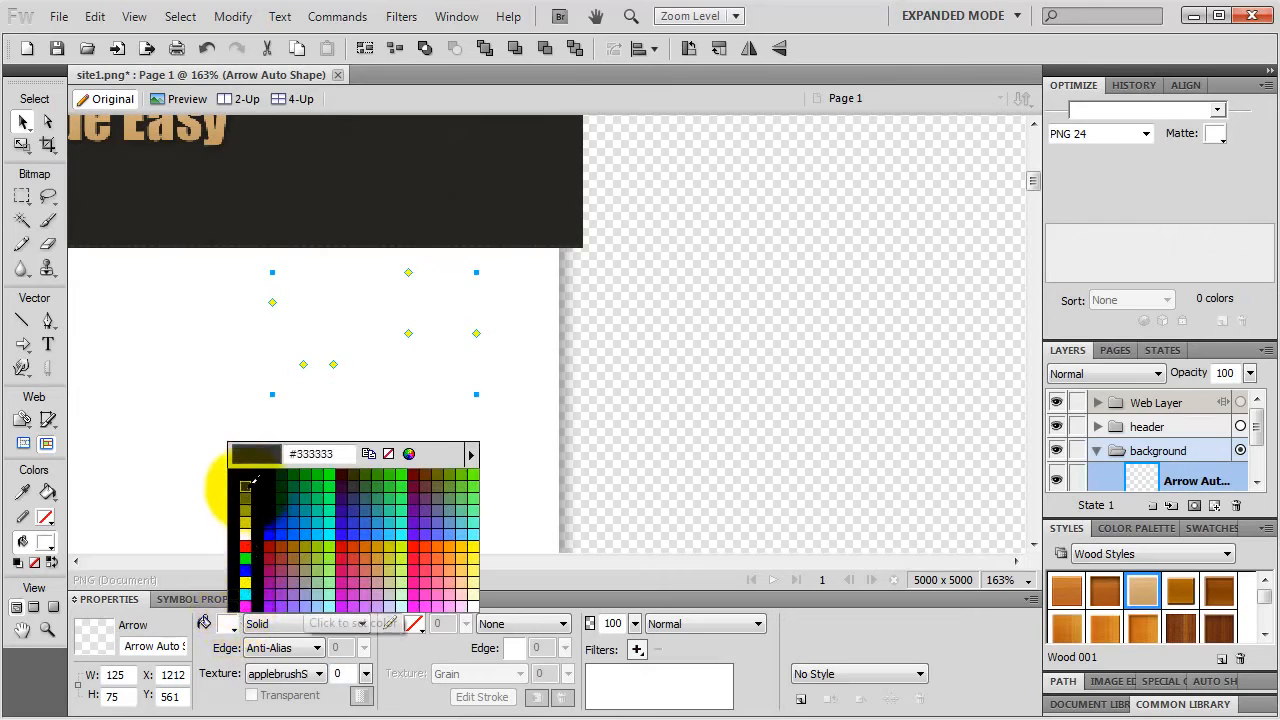
{"action": "left_click", "coordinate": [247, 481]}
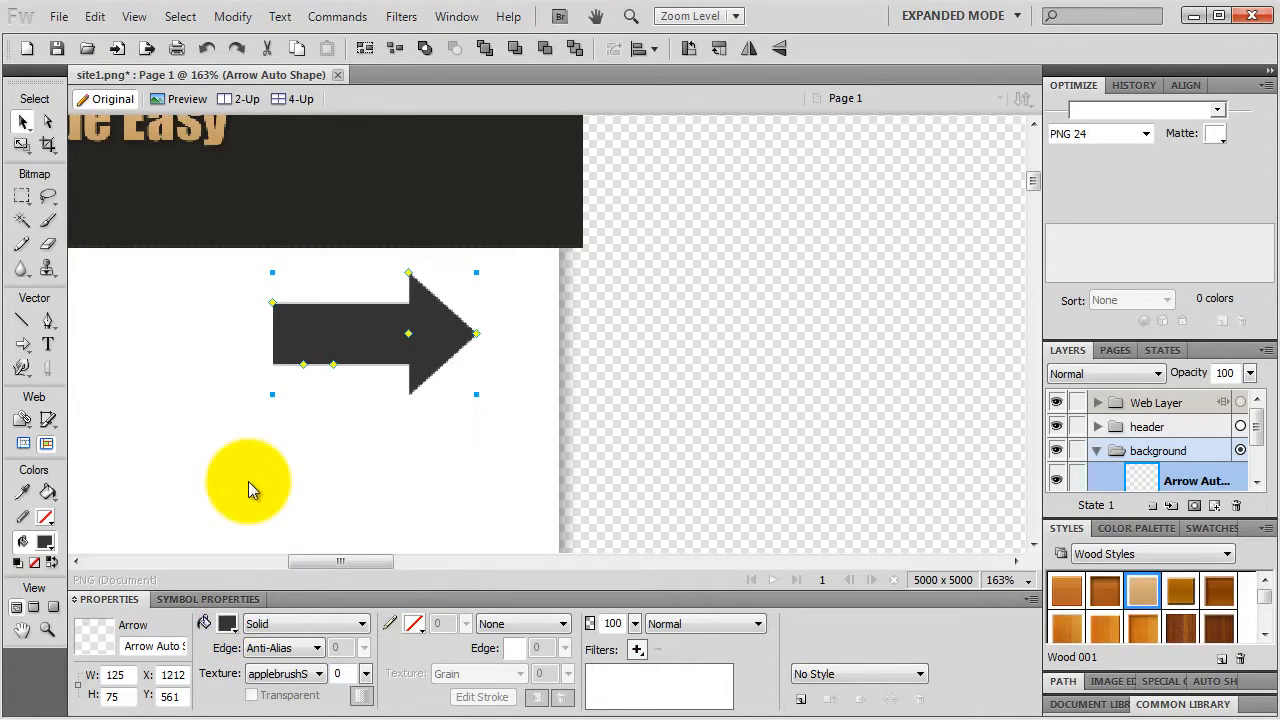
{"action": "left_click", "coordinate": [117, 675]}
{"action": "type", "text": "100"}
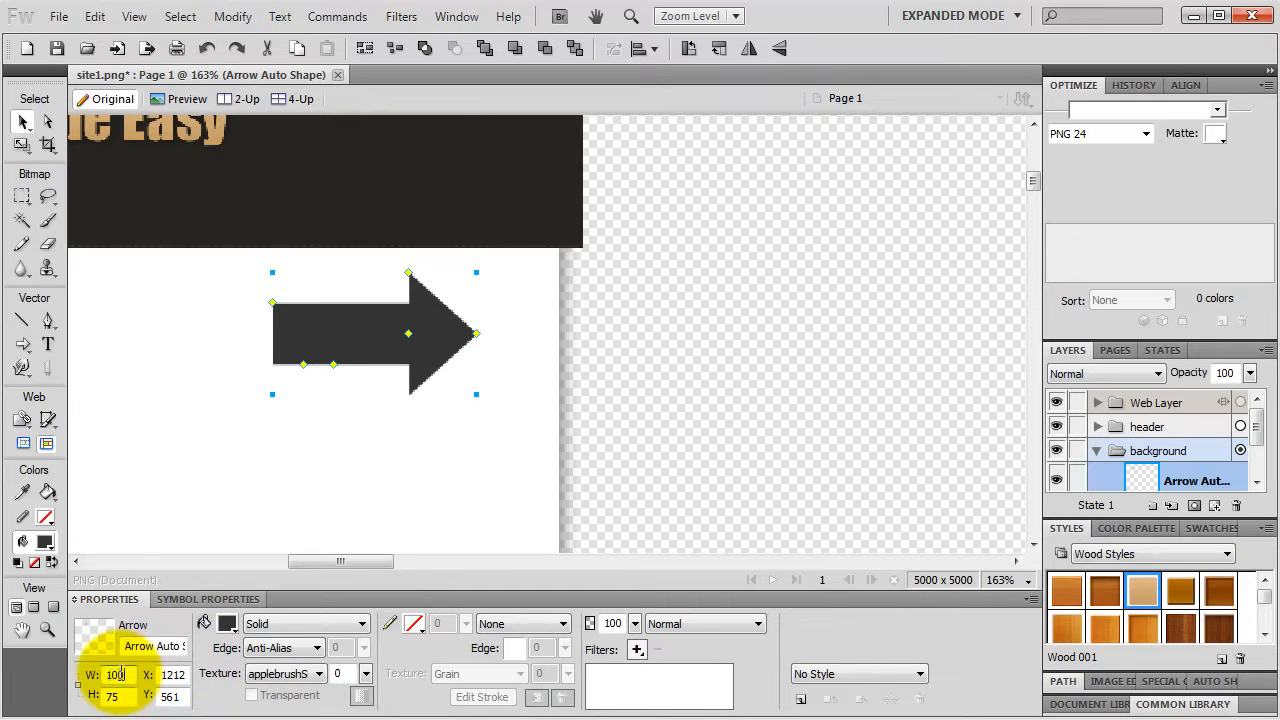
{"action": "key", "text": "Return"}
{"action": "left_click", "coordinate": [117, 695]}
{"action": "type", "text": "50"}
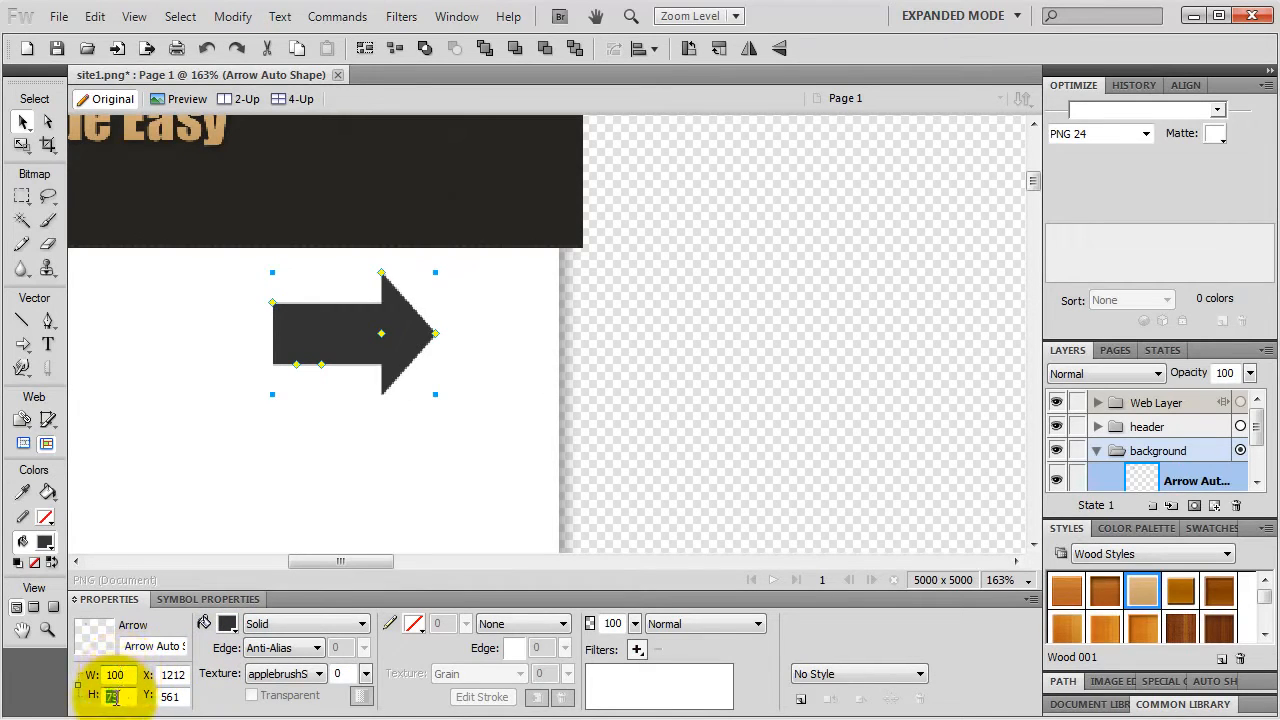
{"action": "key", "text": "Return"}
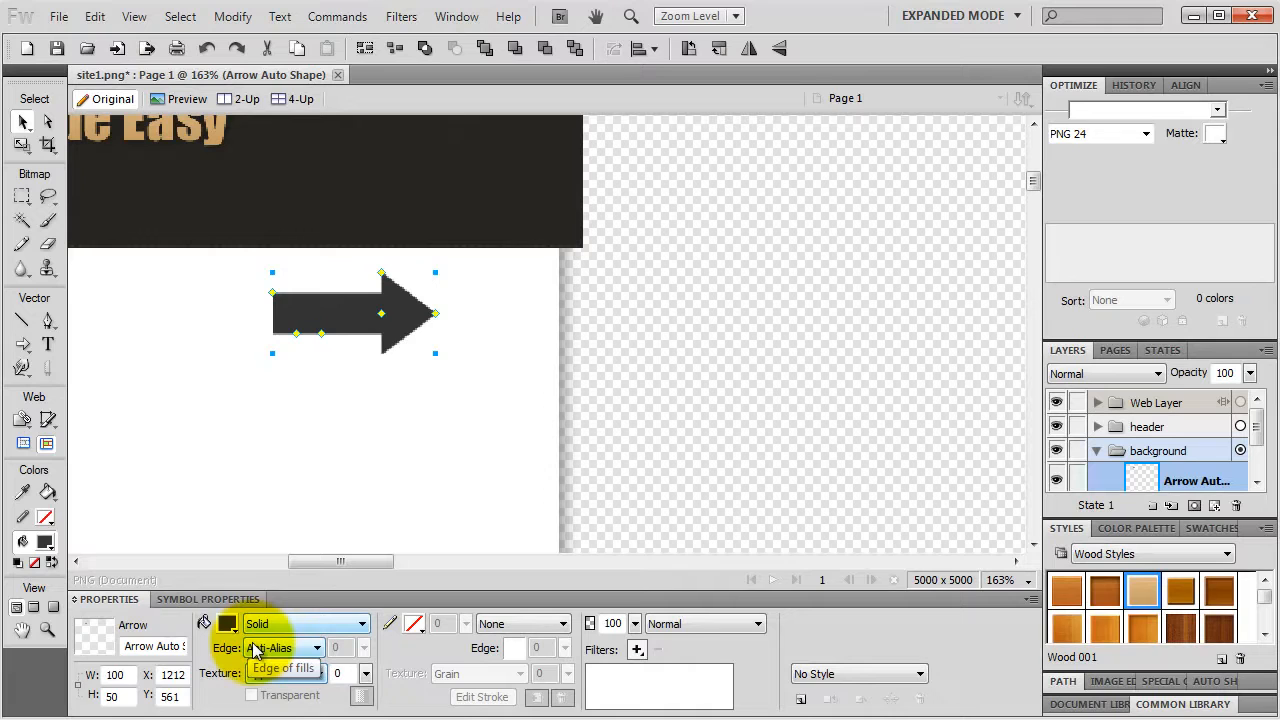
Step: Move the arrow to X 1302, Y 520 so its tip meets the title header's lower-right corner
{"action": "left_click", "coordinate": [232, 16]}
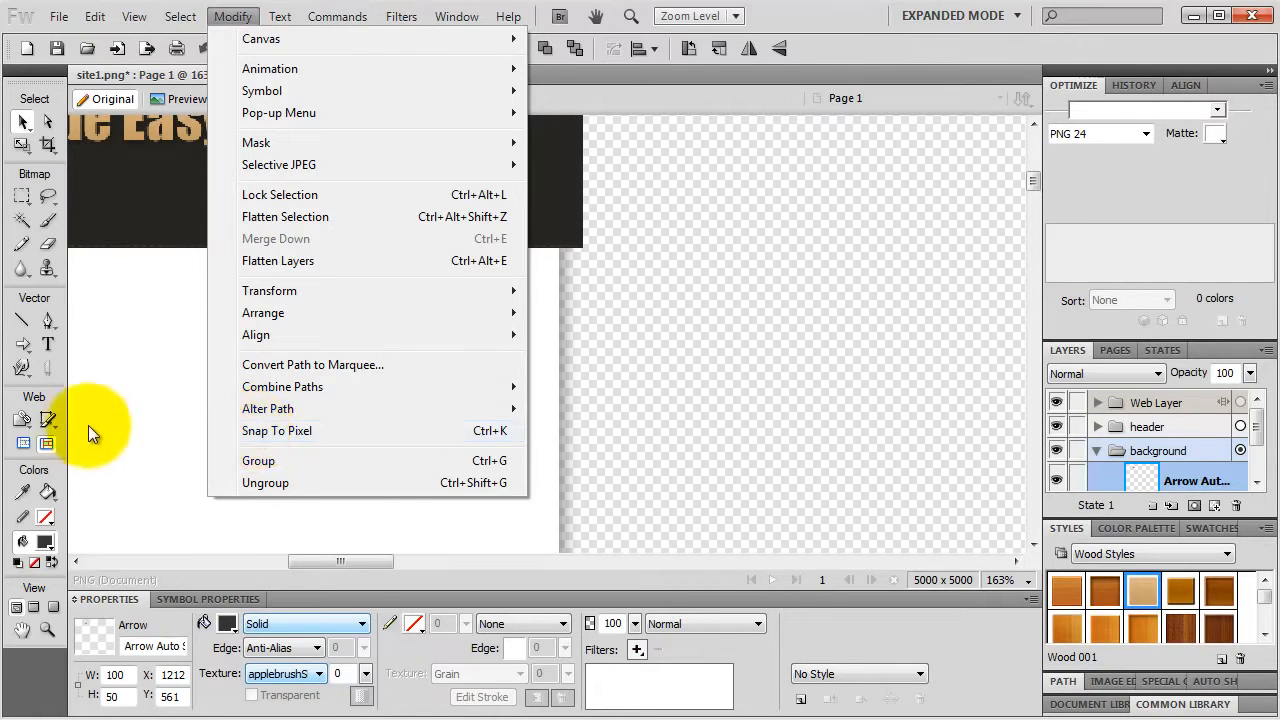
{"action": "left_click", "coordinate": [130, 419]}
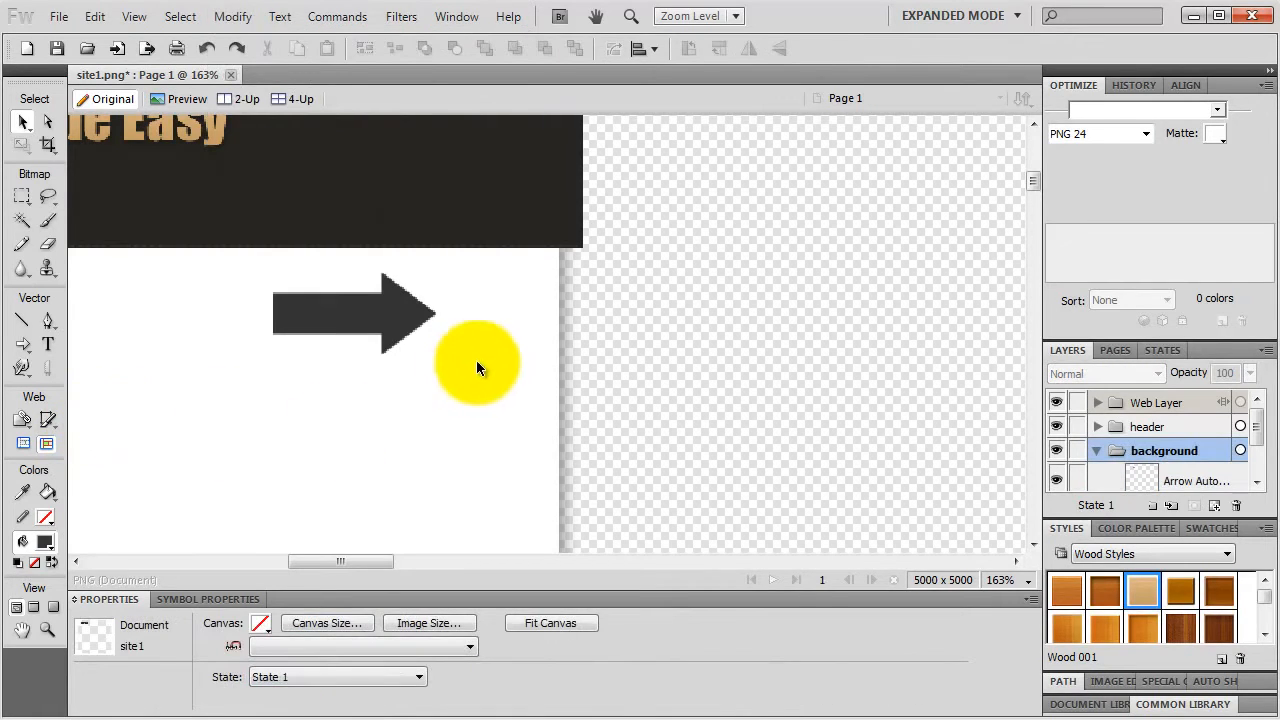
{"action": "left_click", "coordinate": [390, 323]}
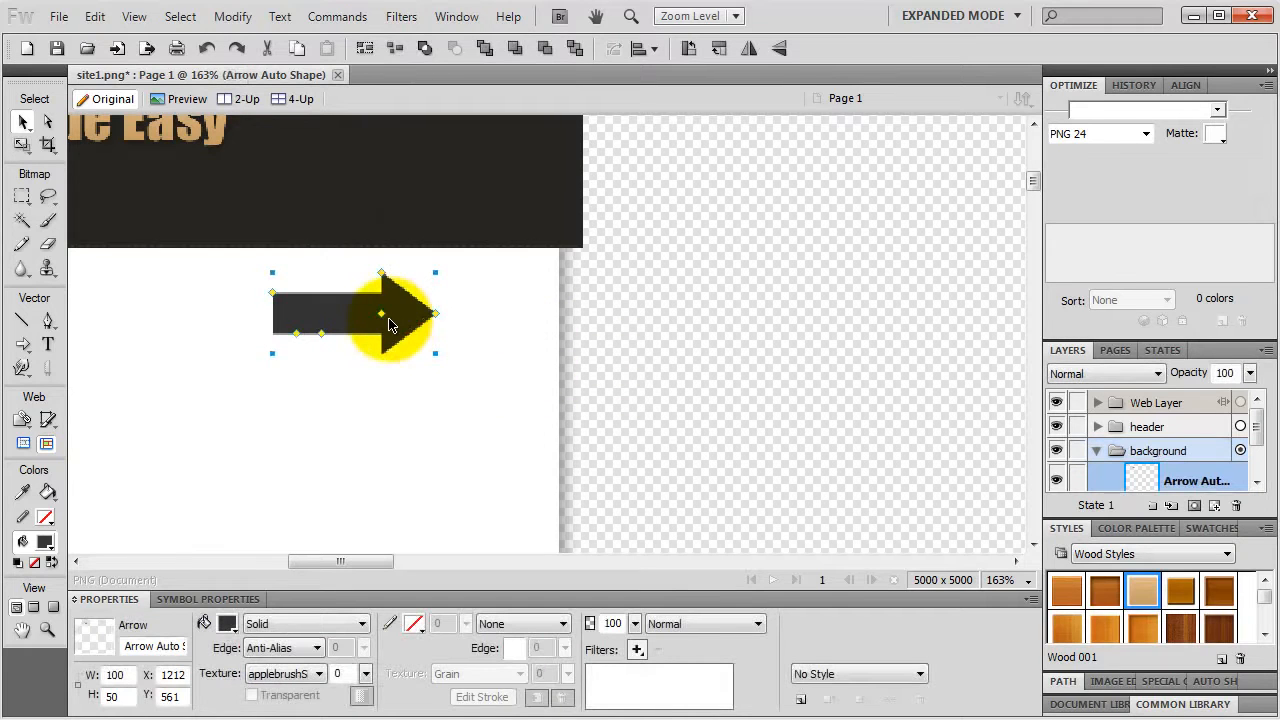
{"action": "key", "text": "Right"}
{"action": "key", "text": "Right"}
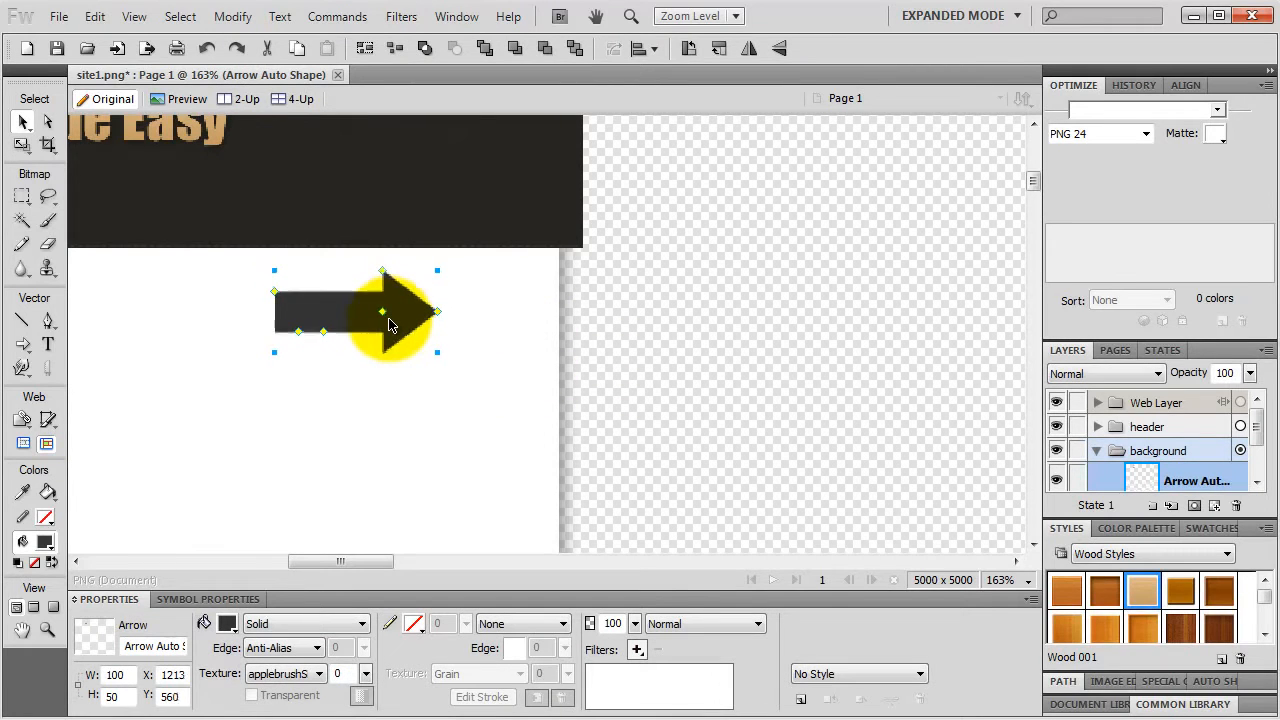
{"action": "key", "text": "Up"}
{"action": "key", "text": "Up"}
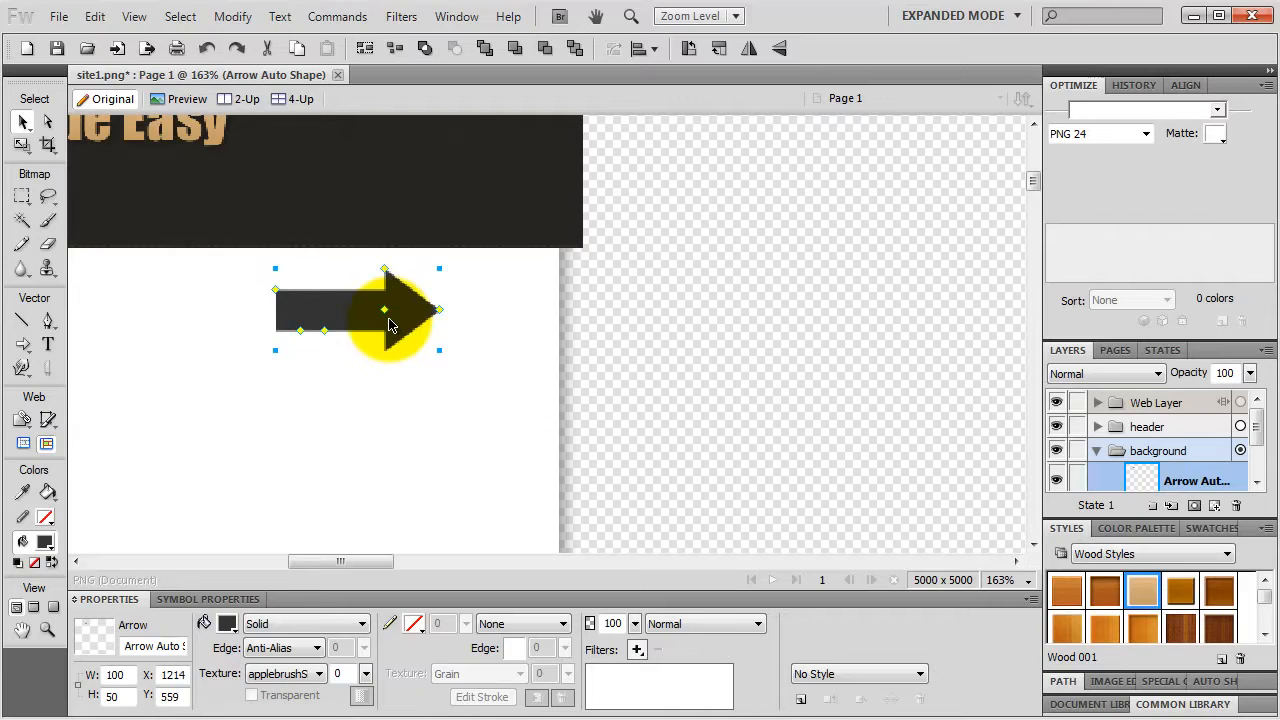
{"action": "key", "text": "shift+Right"}
{"action": "key", "text": "shift+Right"}
{"action": "key", "text": "shift+Right"}
{"action": "key", "text": "shift+Right"}
{"action": "key", "text": "shift+Right"}
{"action": "key", "text": "shift+Right"}
{"action": "key", "text": "shift+Right"}
{"action": "key", "text": "shift+Up"}
{"action": "key", "text": "shift+Up"}
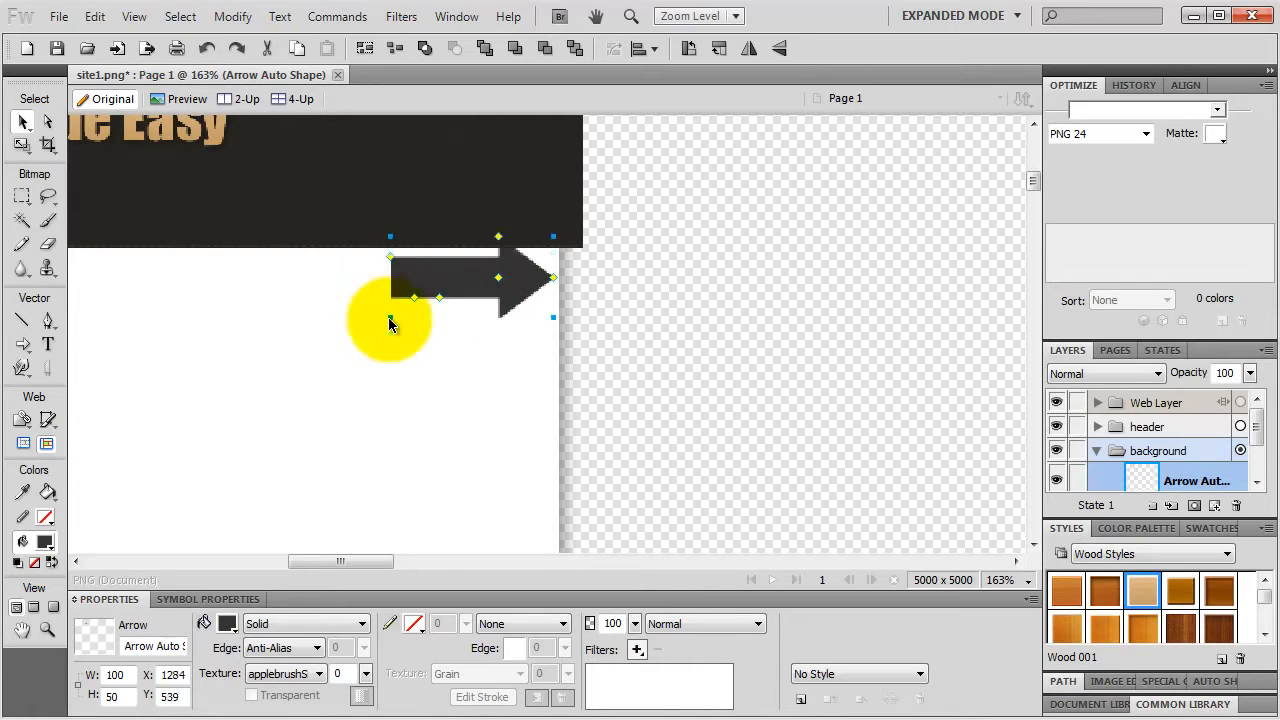
{"action": "key", "text": "shift+Right"}
{"action": "key", "text": "shift+Up"}
{"action": "key", "text": "shift+Up"}
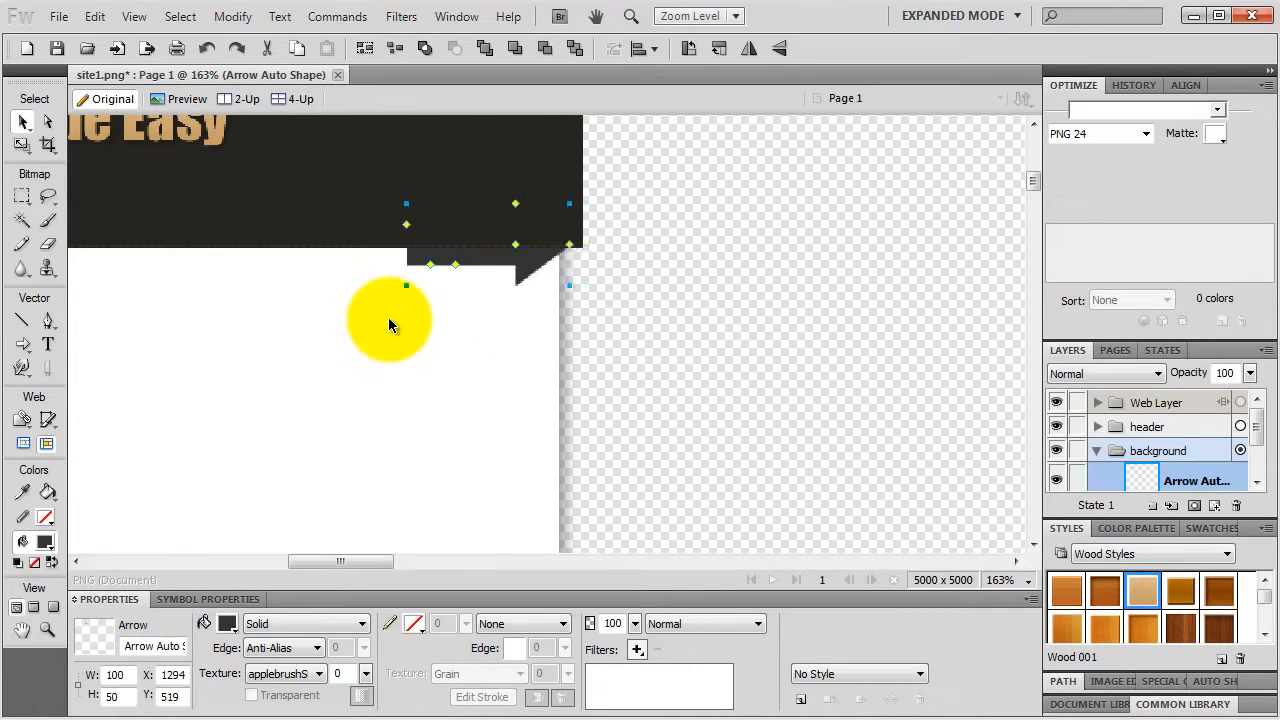
{"action": "key", "text": "Right"}
{"action": "key", "text": "Right"}
{"action": "key", "text": "Right"}
{"action": "key", "text": "Right"}
{"action": "key", "text": "Right"}
{"action": "key", "text": "Right"}
{"action": "key", "text": "Right"}
{"action": "key", "text": "Right"}
{"action": "key", "text": "Down"}
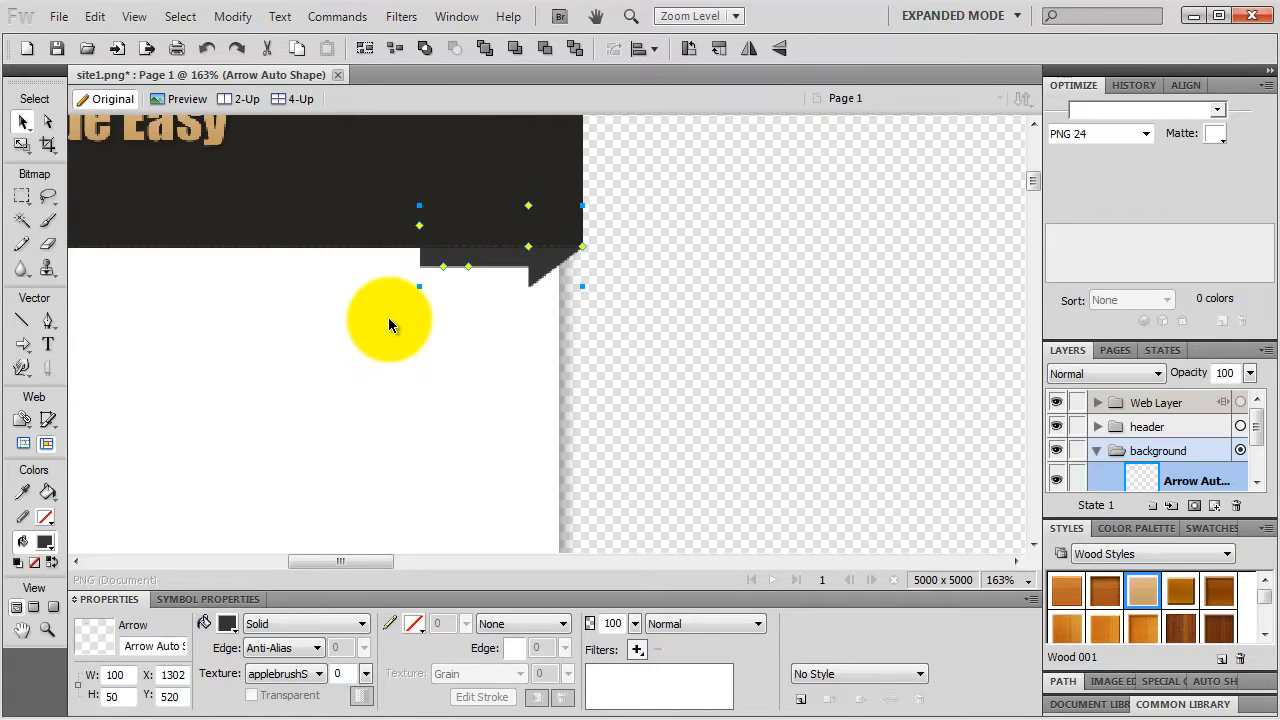
Step: Fine-tune the arrow's position against the header corner to X 1302, Y 521, and check the alignment up close
{"action": "key", "text": "ctrl+3"}
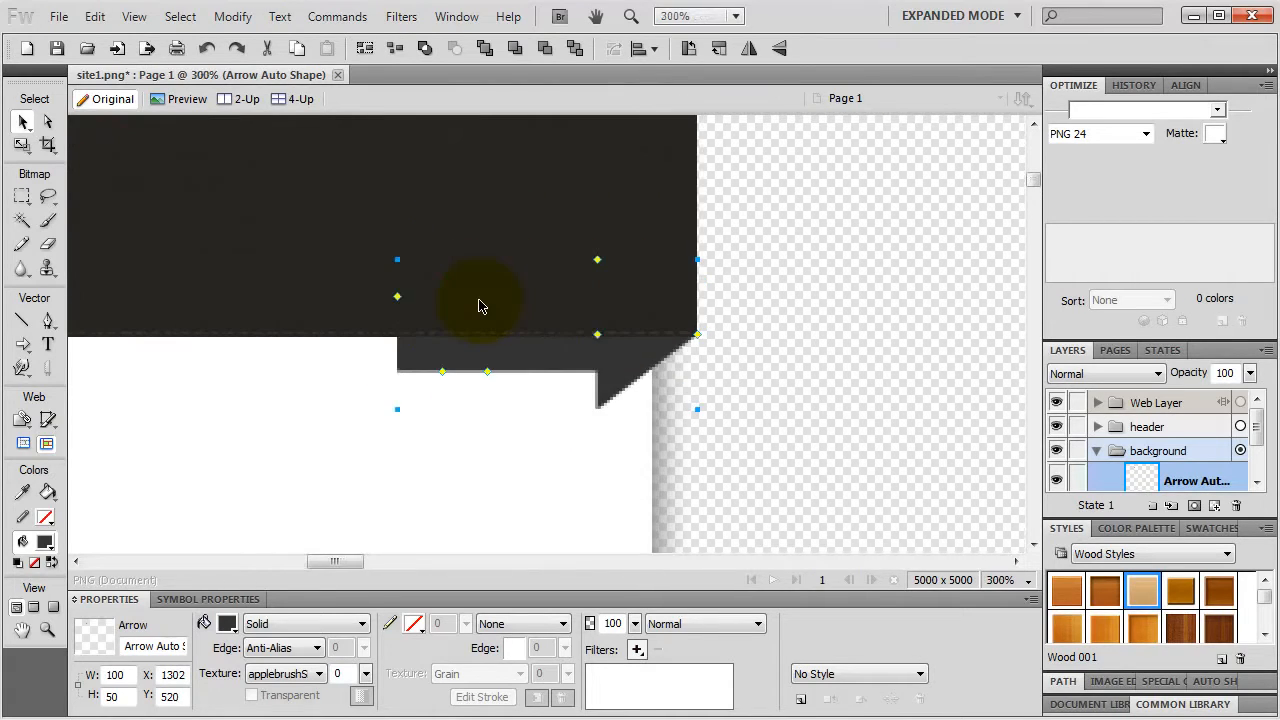
{"action": "key", "text": "Left"}
{"action": "key", "text": "Left"}
{"action": "key", "text": "Left"}
{"action": "key", "text": "Down"}
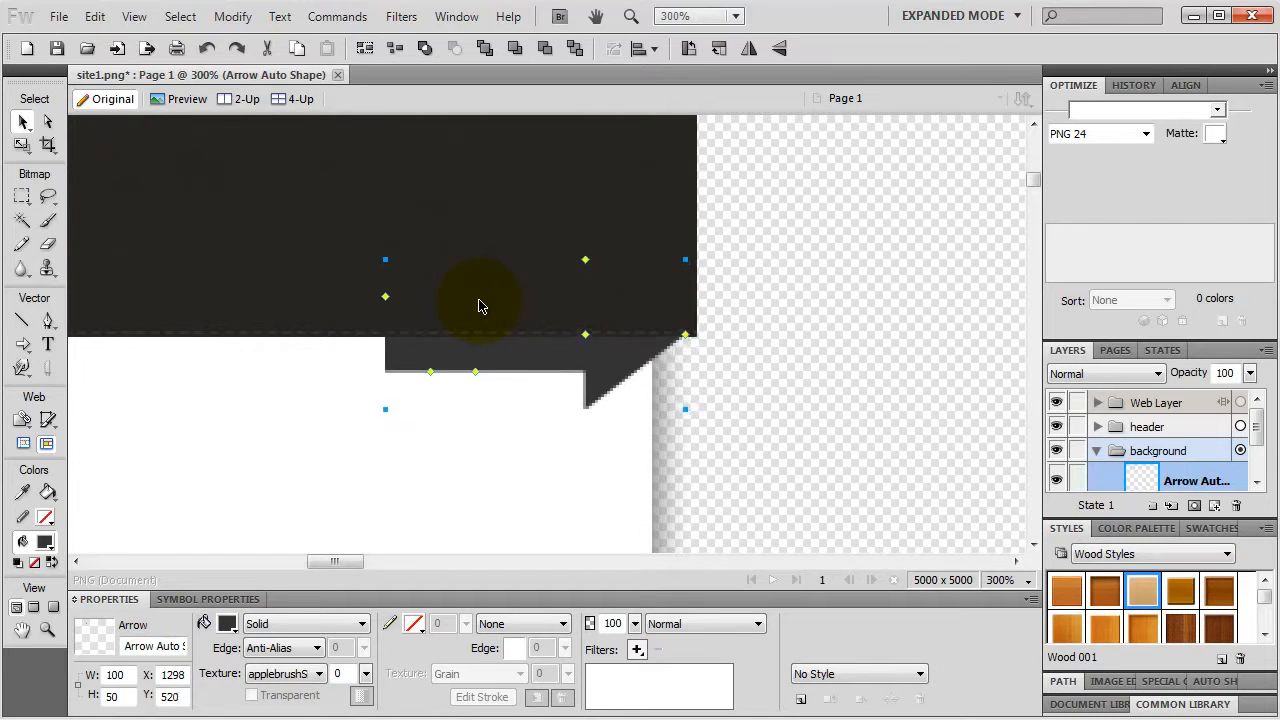
{"action": "key", "text": "Right"}
{"action": "key", "text": "Right"}
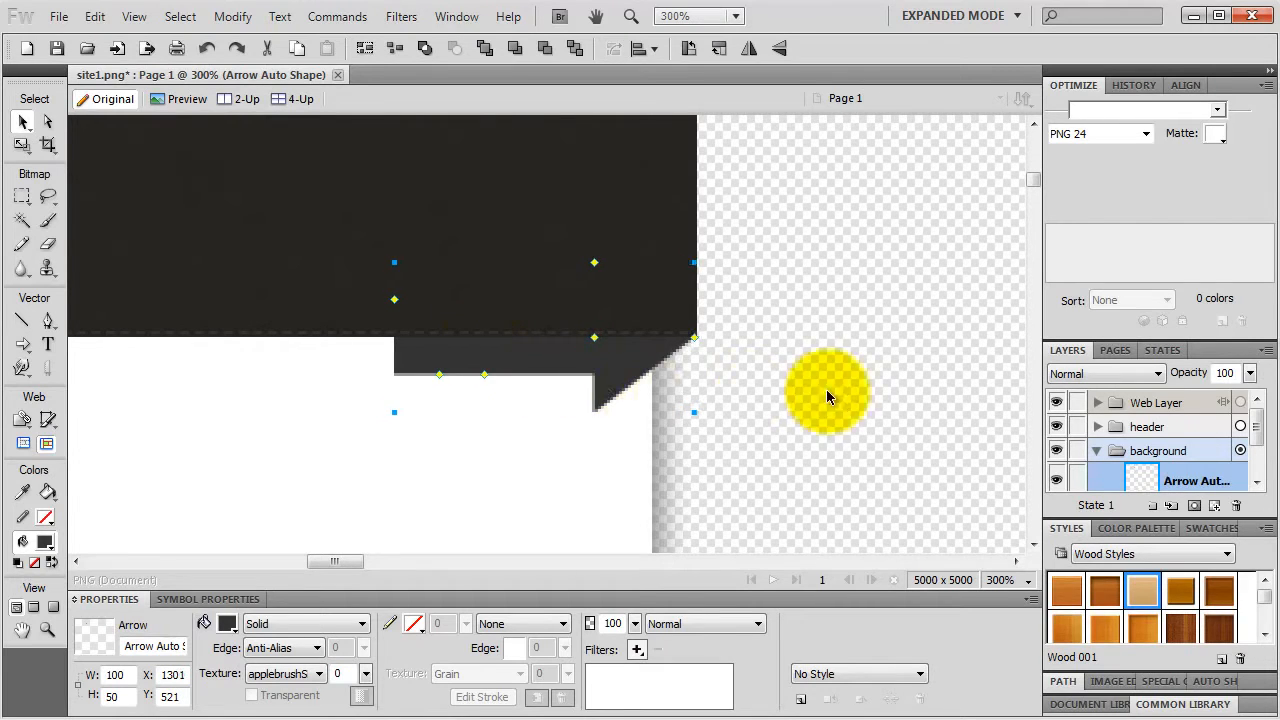
{"action": "left_click", "coordinate": [826, 389]}
{"action": "left_click", "coordinate": [643, 357]}
{"action": "key", "text": "Right"}
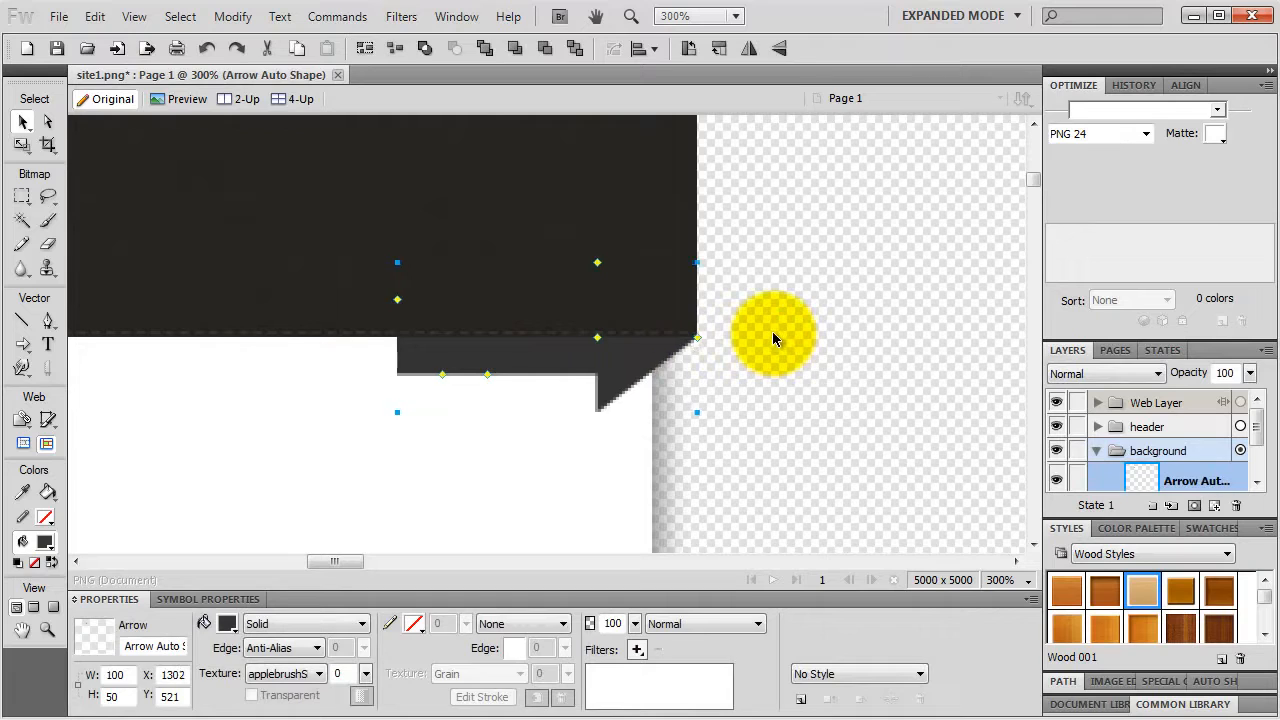
{"action": "left_click", "coordinate": [772, 331]}
{"action": "left_click", "coordinate": [676, 349]}
{"action": "left_click", "coordinate": [815, 338]}
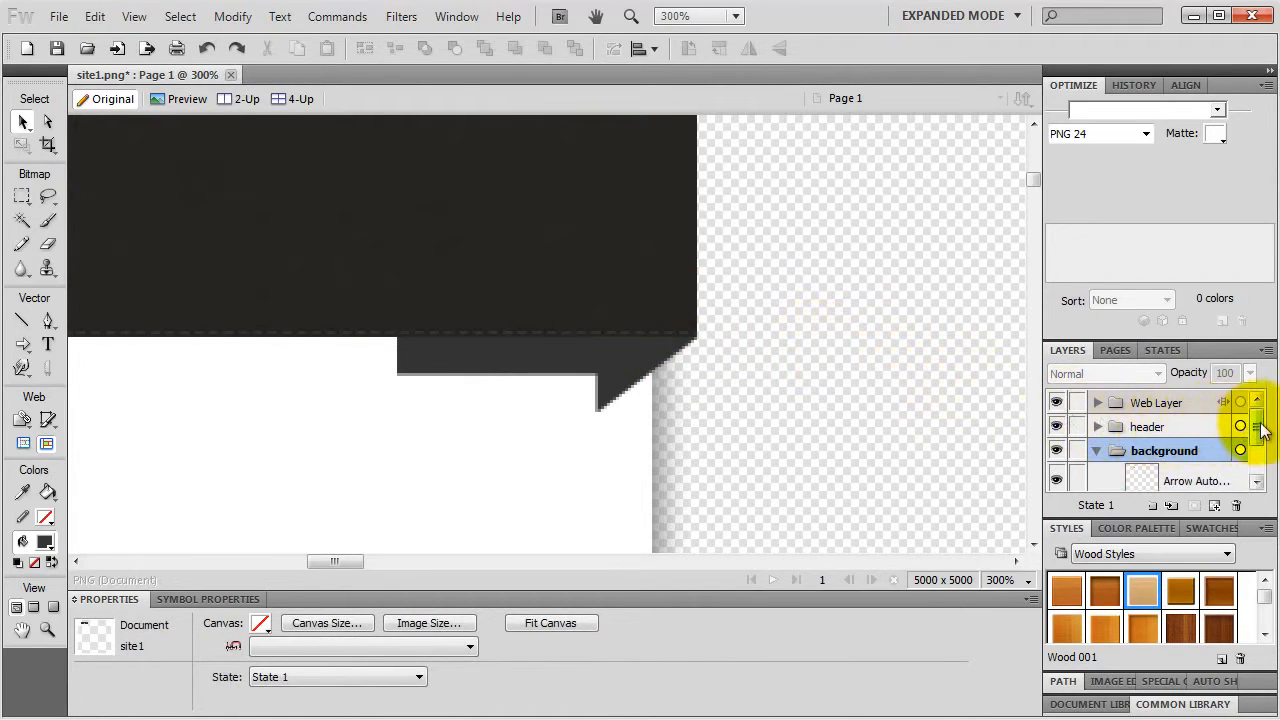
Step: Move the arrow beneath the background rectangle in the background layer's stacking order
{"action": "left_click_drag", "start_coordinate": [1258, 424], "coordinate": [1200, 487]}
{"action": "left_click", "coordinate": [1197, 480]}
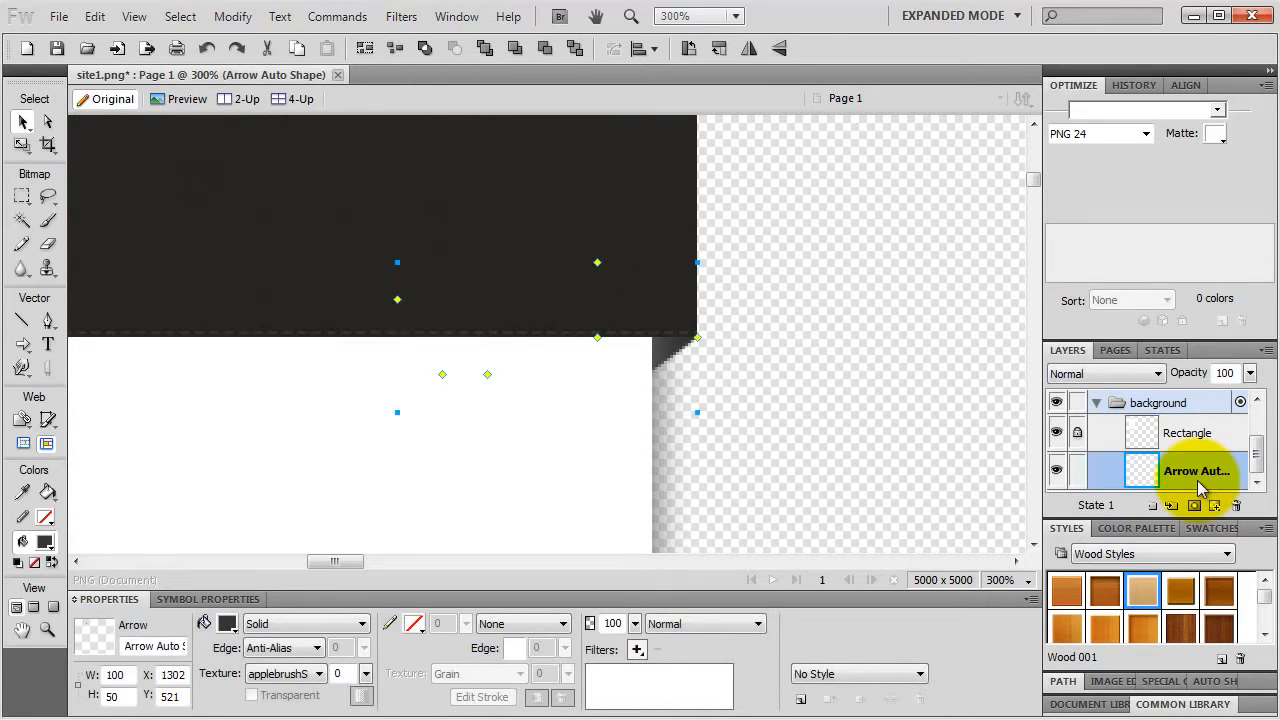
{"action": "left_click", "coordinate": [800, 318]}
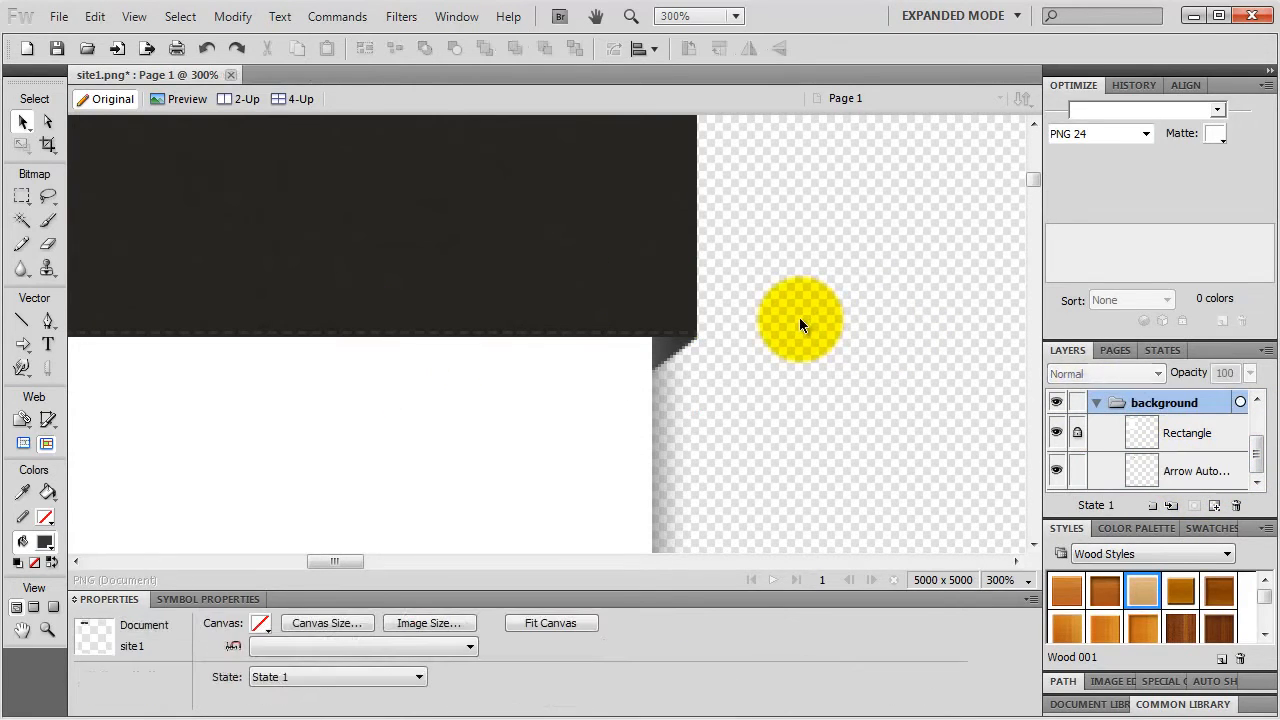
Step: Duplicate the arrow and place the copy beside the page's left edge, just below the header, at about X 337, Y 546
{"action": "left_click", "coordinate": [680, 356]}
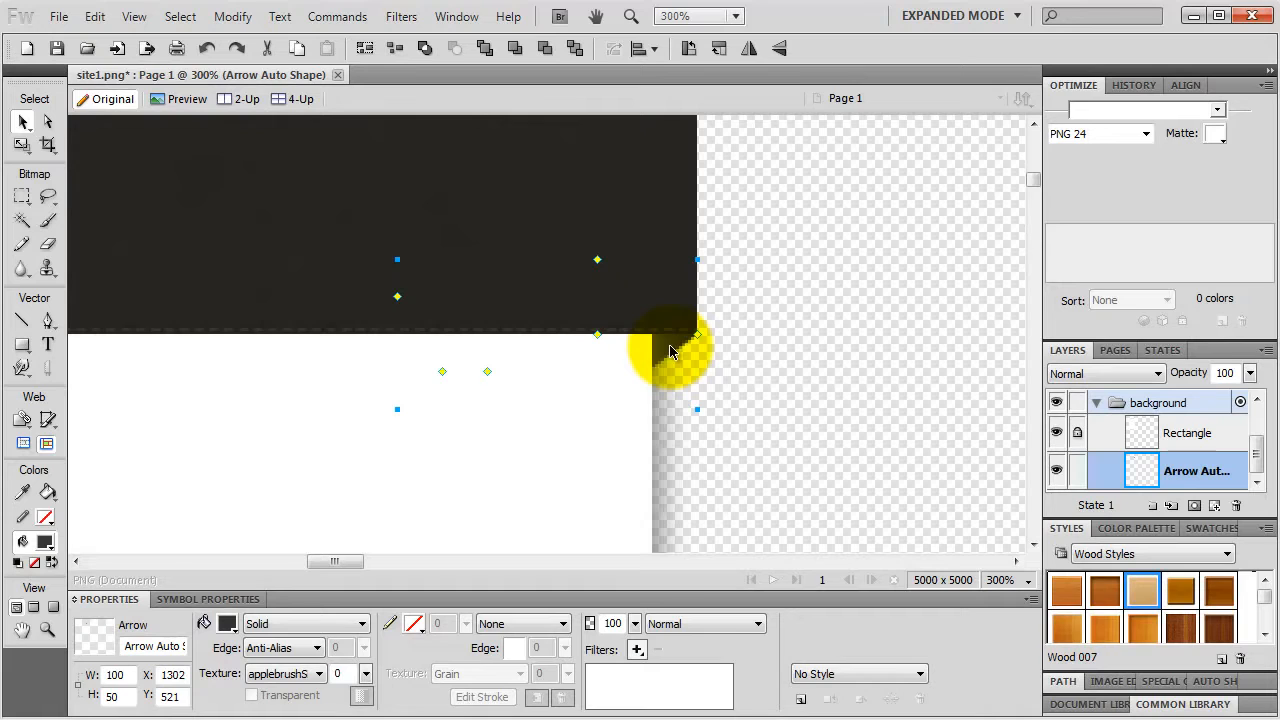
{"action": "left_click", "coordinate": [95, 17]}
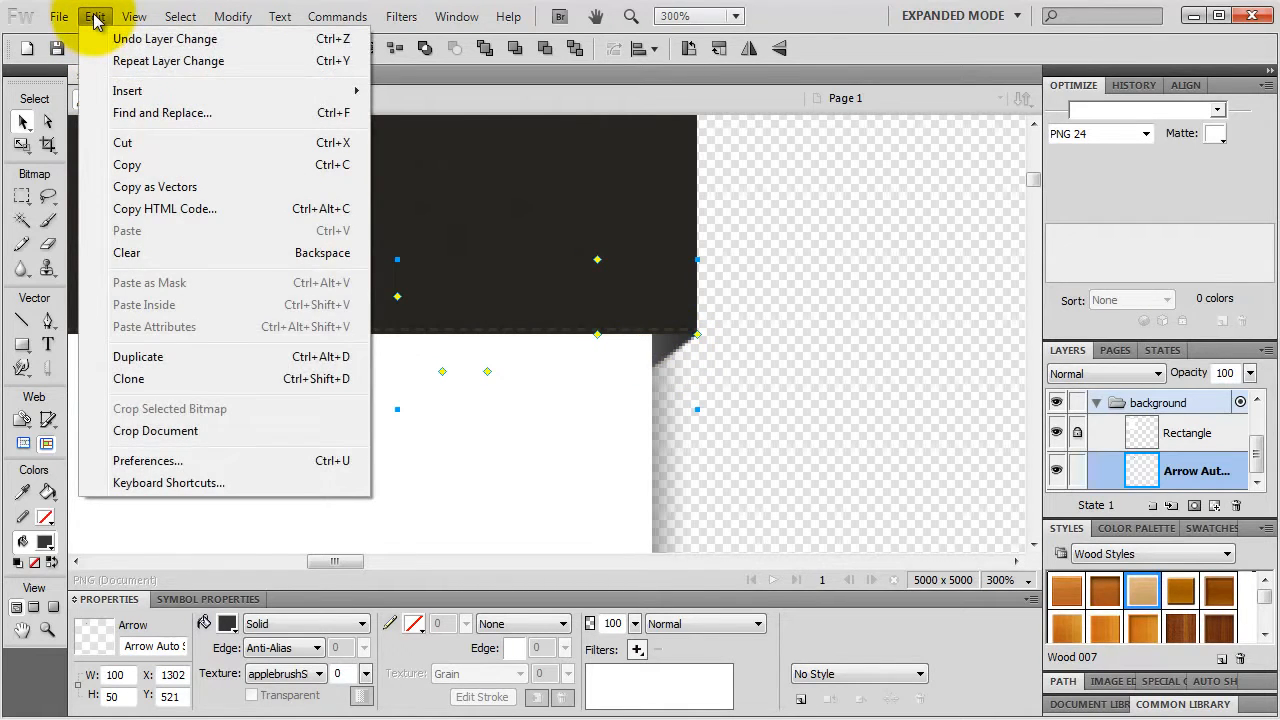
{"action": "left_click", "coordinate": [138, 357]}
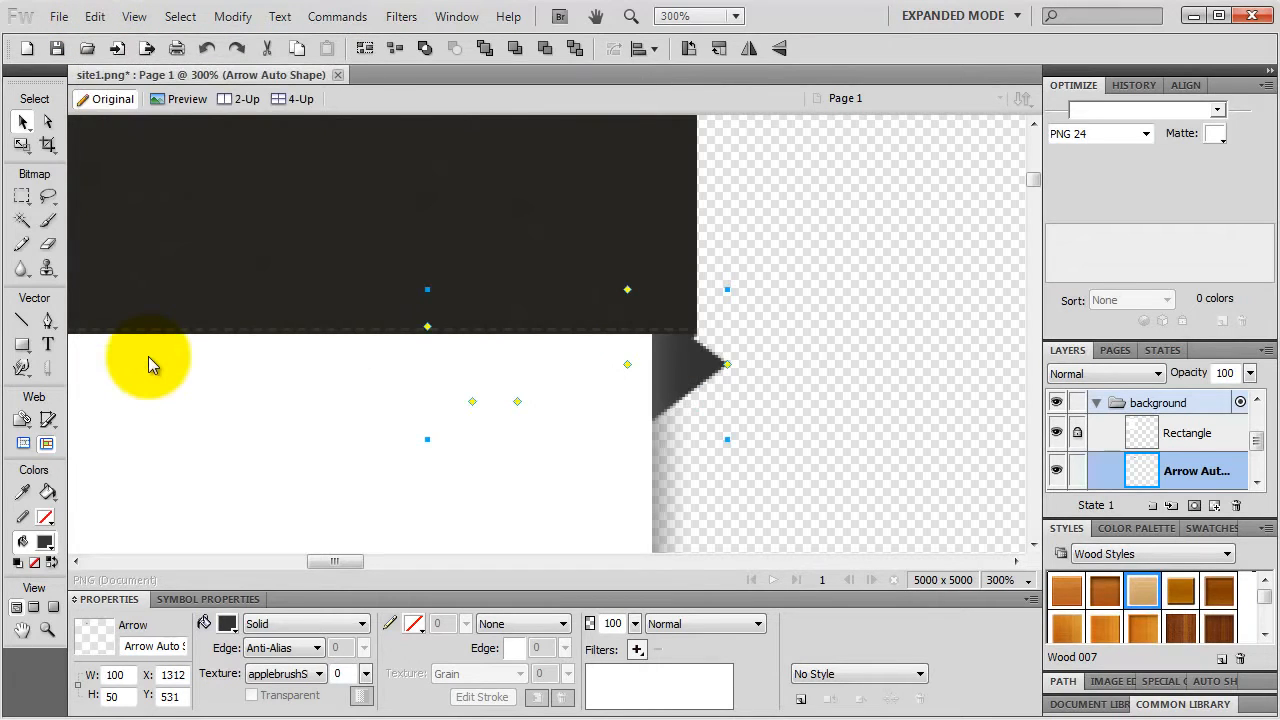
{"action": "left_click_drag", "start_coordinate": [683, 383], "coordinate": [905, 383]}
{"action": "key", "text": "space"}
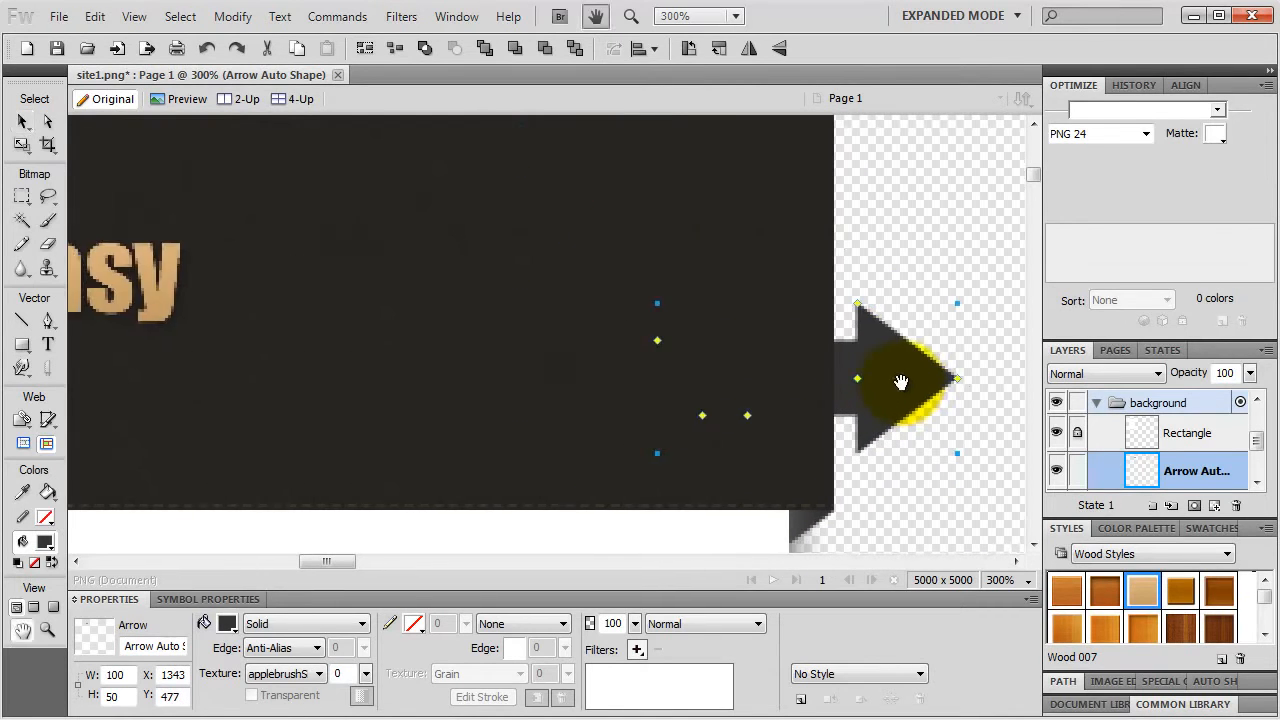
{"action": "key", "text": "ctrl+minus"}
{"action": "key", "text": "ctrl+minus"}
{"action": "key", "text": "ctrl+minus"}
{"action": "left_click_drag", "start_coordinate": [557, 343], "coordinate": [333, 327]}
{"action": "key", "text": "space"}
{"action": "key", "text": "space"}
{"action": "key", "text": "space"}
{"action": "key", "text": "ctrl+equal"}
{"action": "key", "text": "ctrl+equal"}
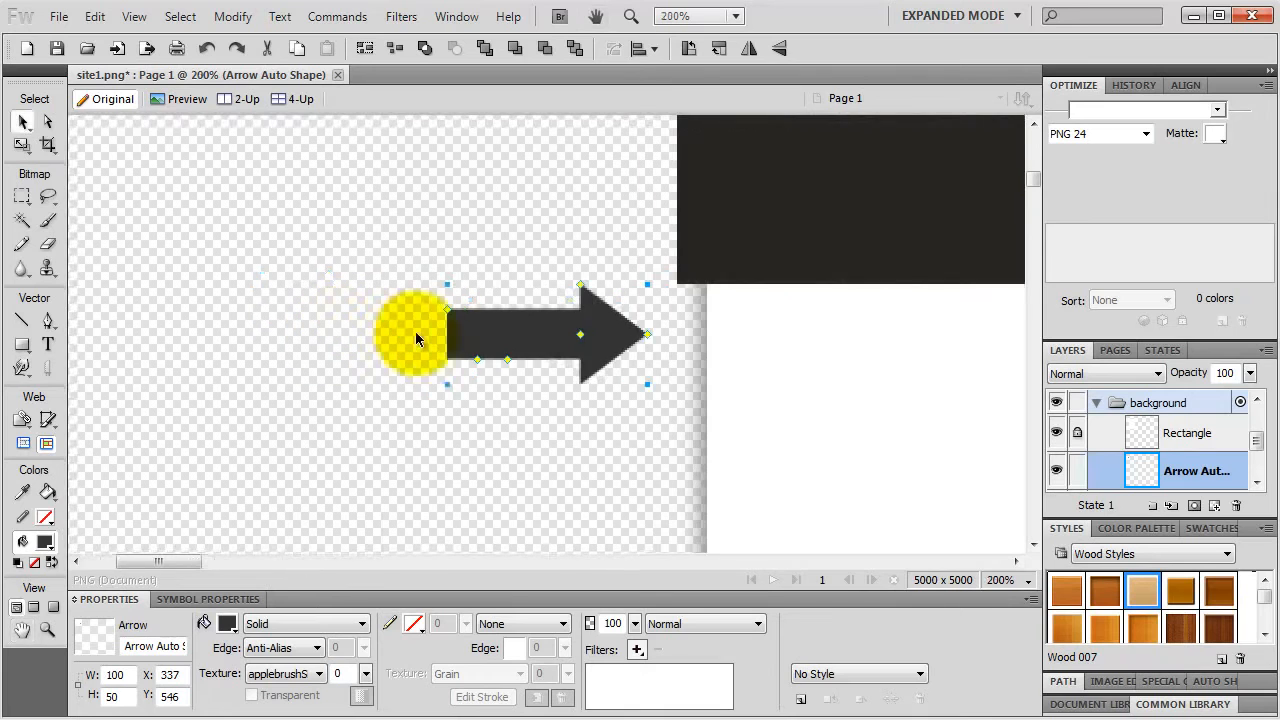
{"action": "key", "text": "space"}
{"action": "left_click_drag", "start_coordinate": [528, 360], "coordinate": [405, 298]}
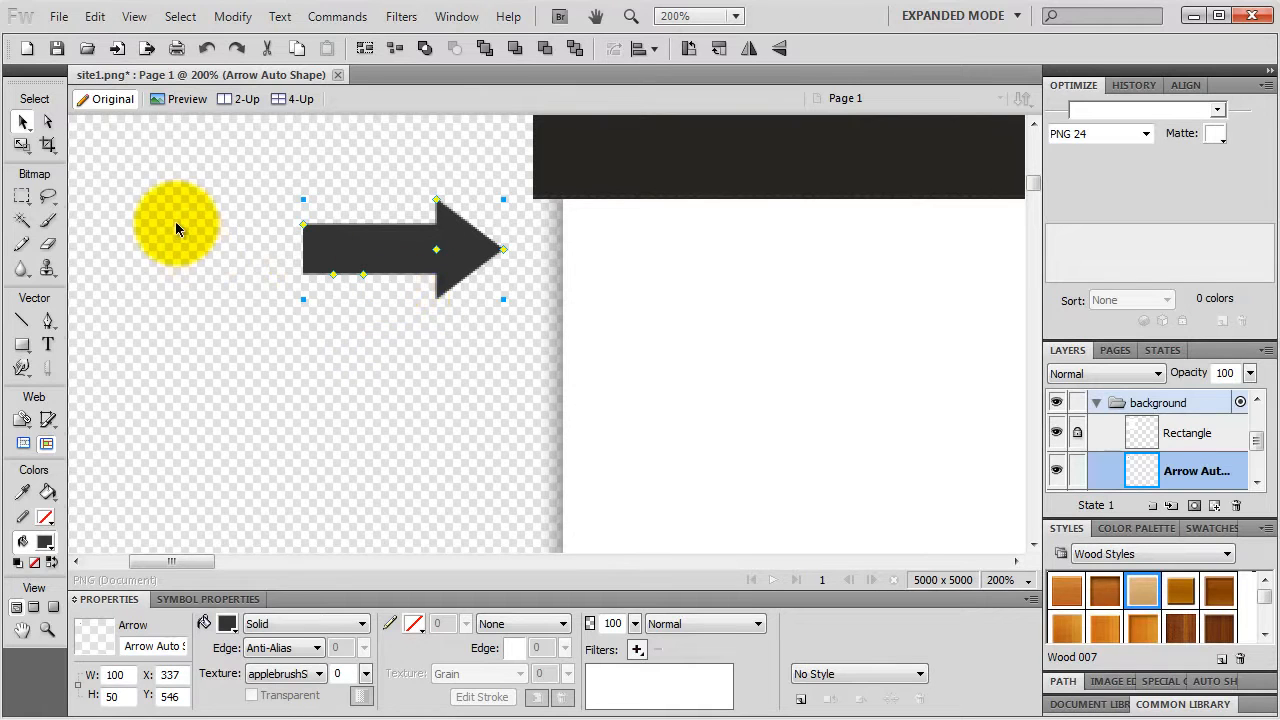
{"action": "left_click_drag", "start_coordinate": [22, 144], "coordinate": [60, 165]}
{"action": "left_click_drag", "start_coordinate": [357, 157], "coordinate": [425, 345]}
{"action": "key", "text": "Escape"}
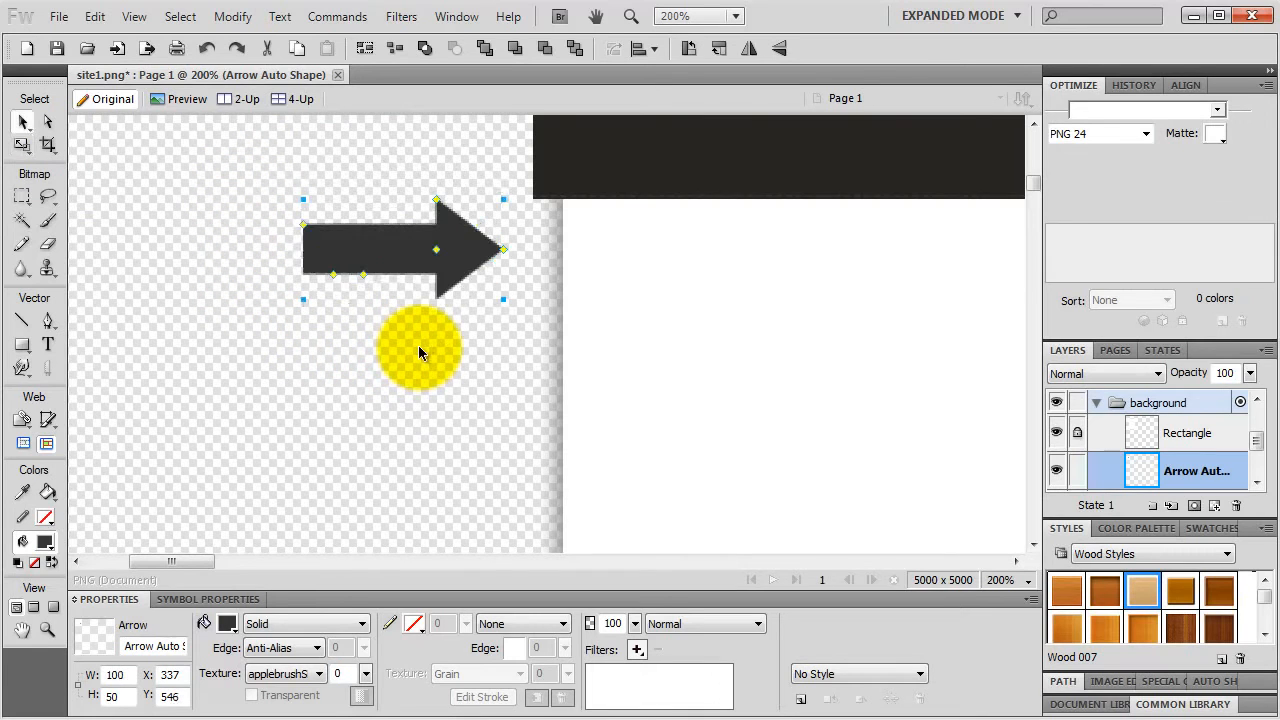
Step: Flip the duplicated arrow horizontally
{"action": "left_click", "coordinate": [235, 18]}
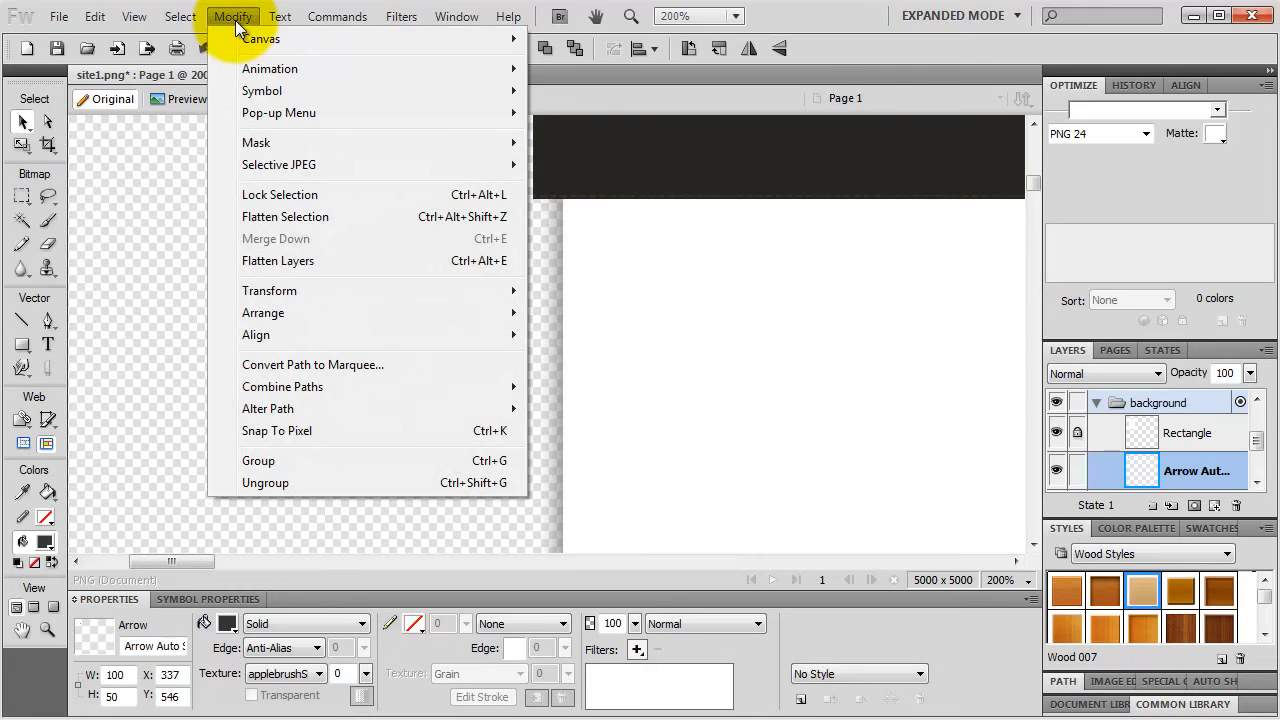
{"action": "mouse_move", "coordinate": [285, 291]}
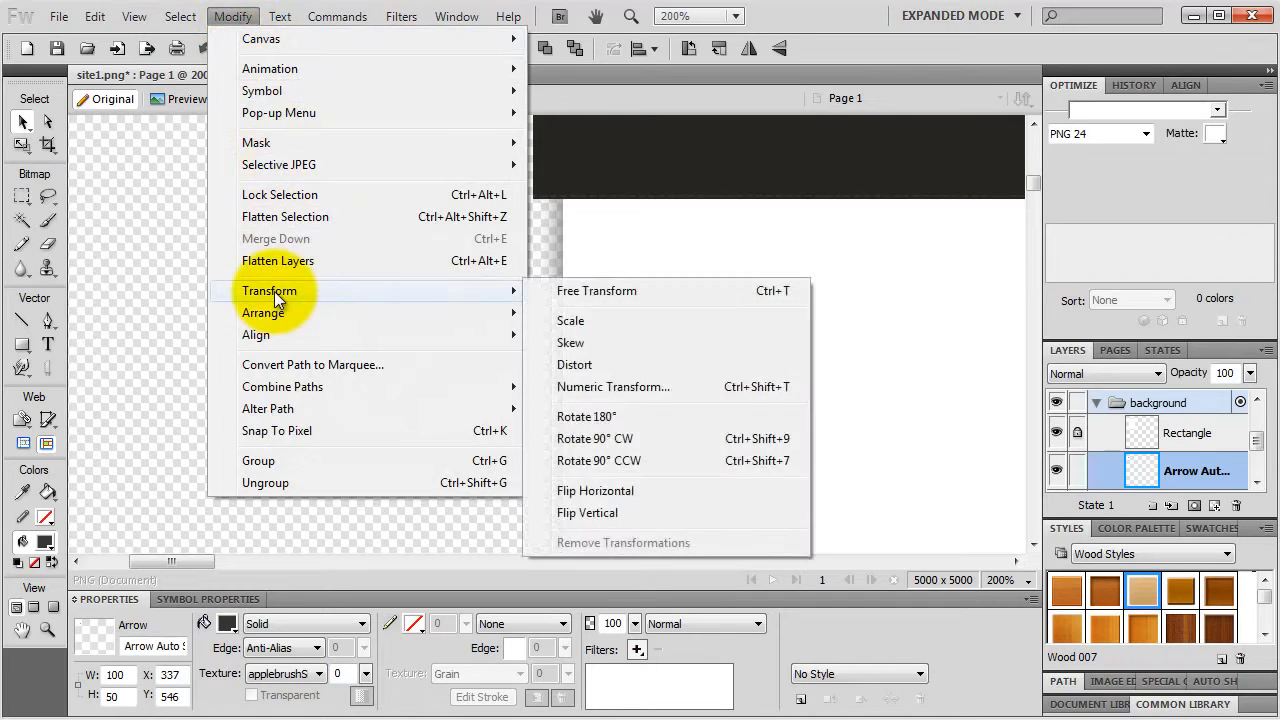
{"action": "left_click", "coordinate": [604, 493]}
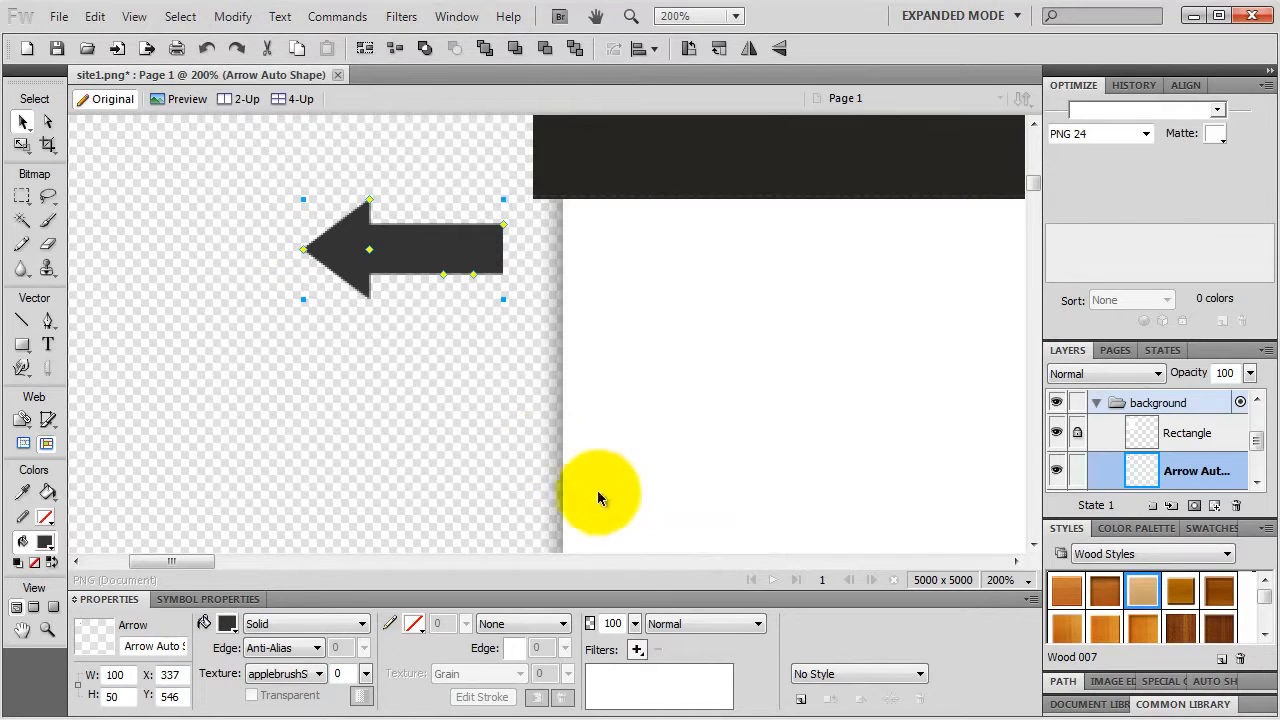
Step: Move the flipped arrow up against the header's lower-left corner, to about X 445, Y 526
{"action": "left_click_drag", "start_coordinate": [407, 255], "coordinate": [623, 219]}
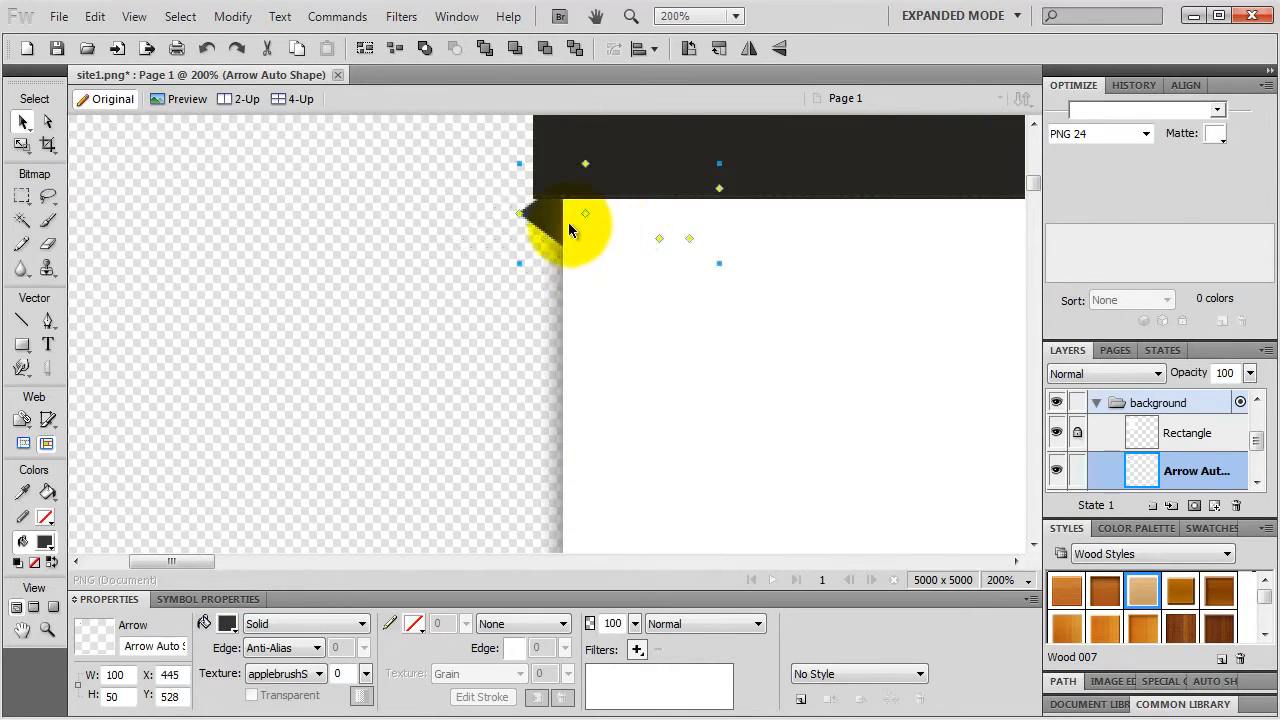
{"action": "key", "text": "ctrl+plus"}
{"action": "key", "text": "ctrl+plus"}
{"action": "key", "text": "Up"}
{"action": "key", "text": "Up"}
{"action": "key", "text": "Up"}
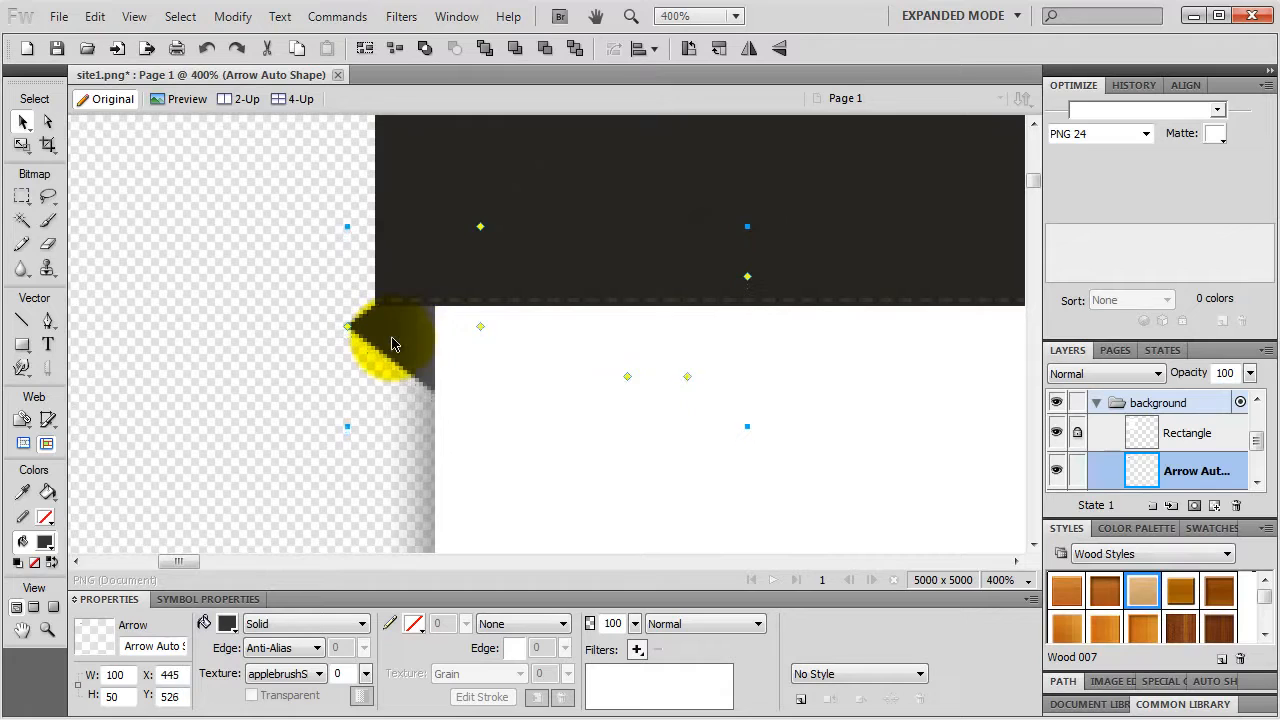
Step: Fine-tune the flipped arrow's position to X 452, Y 521 so its tip meets the header's corner
{"action": "key", "text": "shift+Right"}
{"action": "key", "text": "Up"}
{"action": "key", "text": "Up"}
{"action": "key", "text": "Up"}
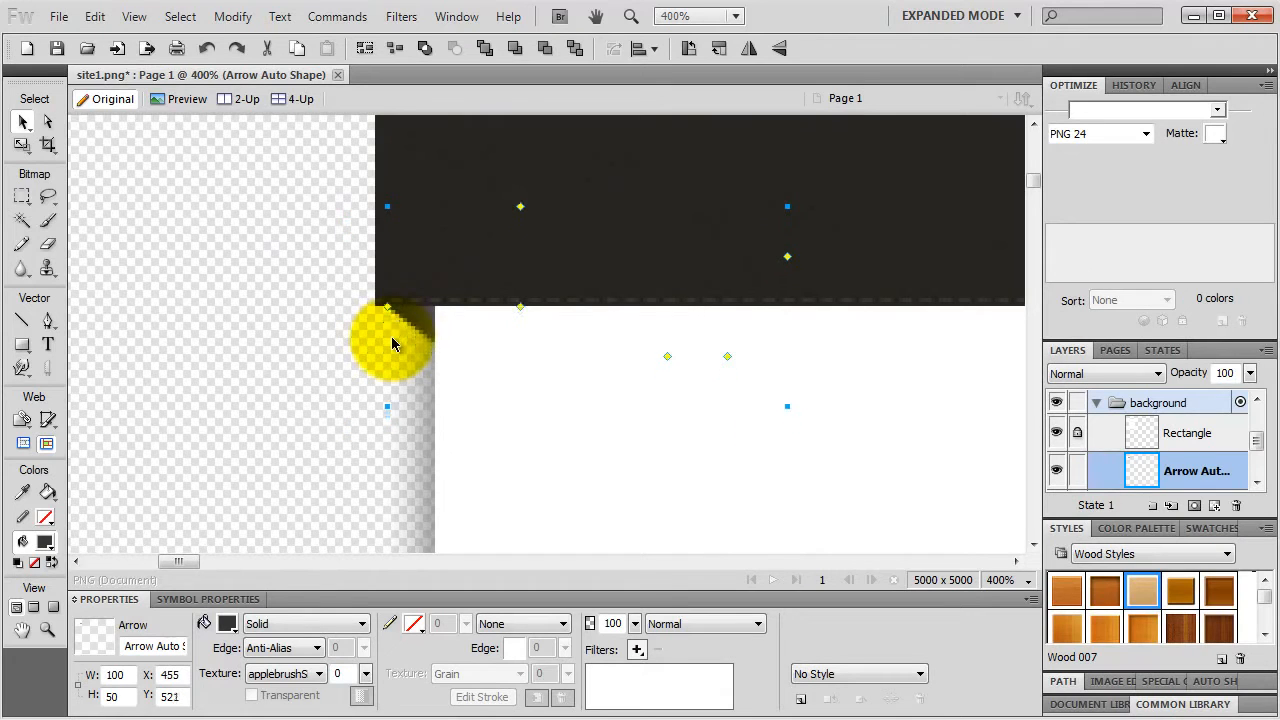
{"action": "key", "text": "Up"}
{"action": "key", "text": "Left"}
{"action": "key", "text": "Left"}
{"action": "key", "text": "Left"}
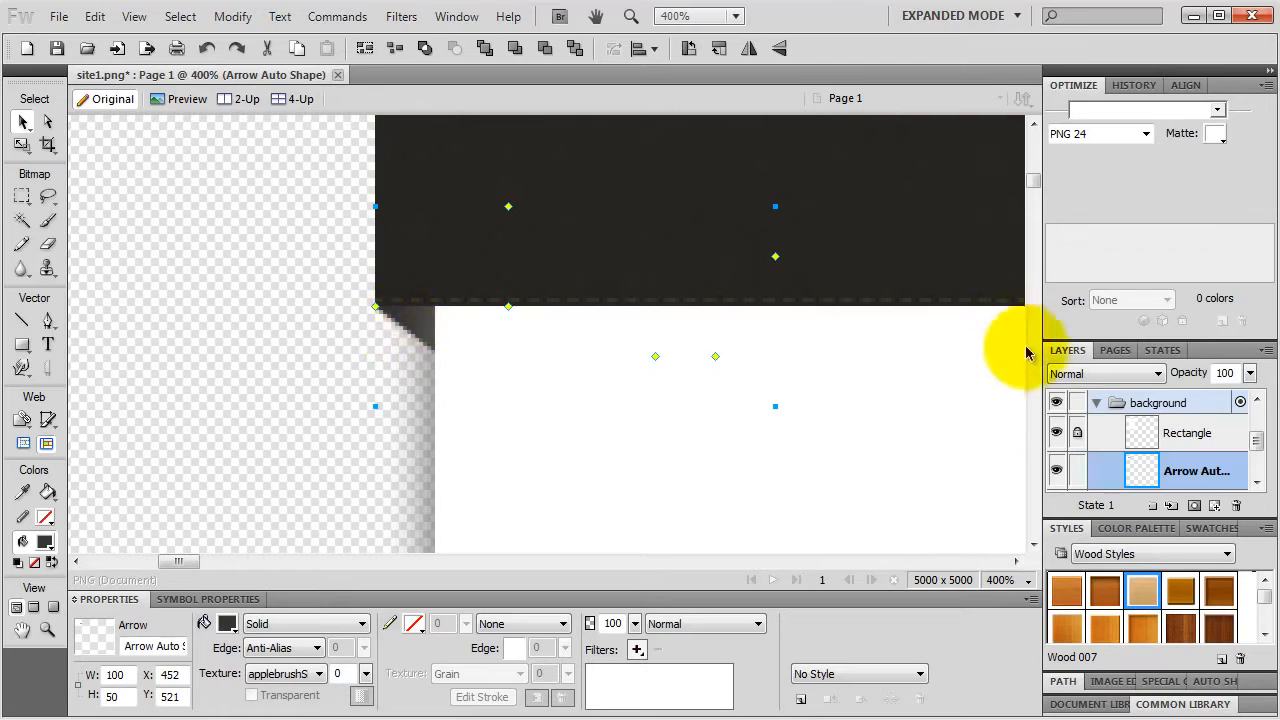
Step: Lock the flipped arrow in the background layer and check both header folds at 50% zoom
{"action": "left_click", "coordinate": [1078, 471]}
{"action": "scroll", "coordinate": [1150, 456], "scroll_direction": "down", "scroll_amount": 1}
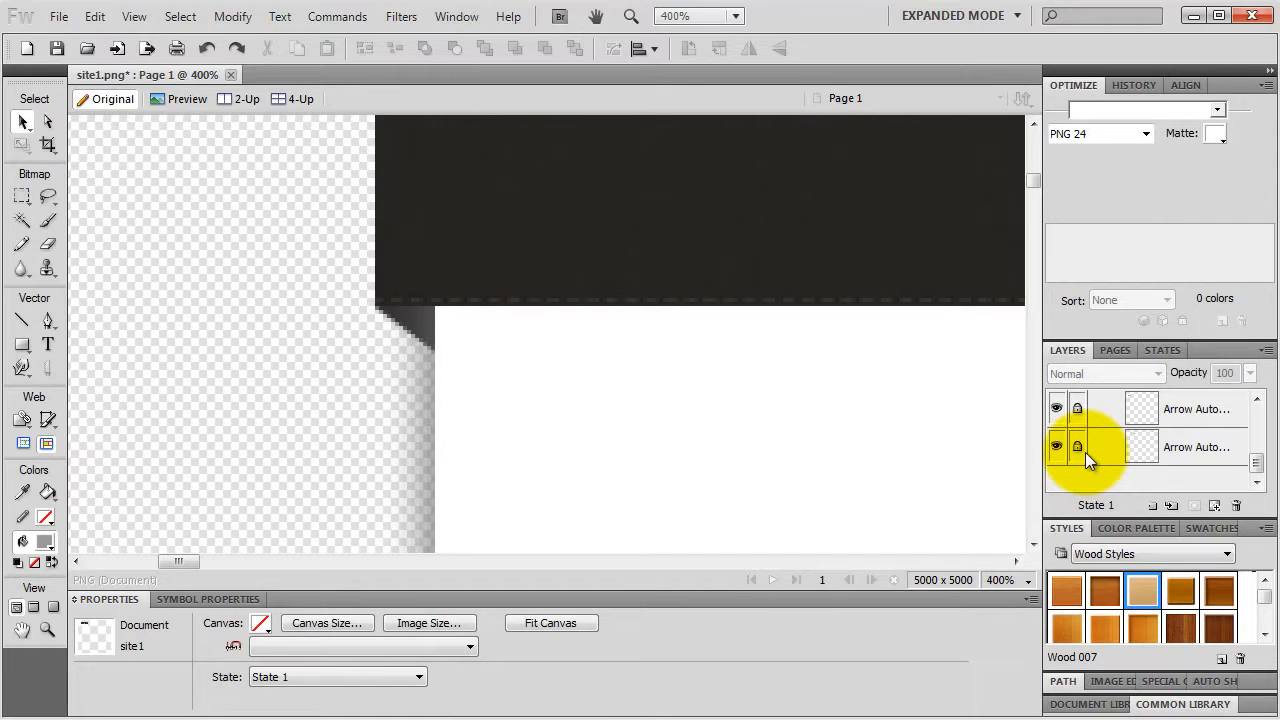
{"action": "scroll", "coordinate": [628, 305], "scroll_direction": "down", "scroll_amount": 2}
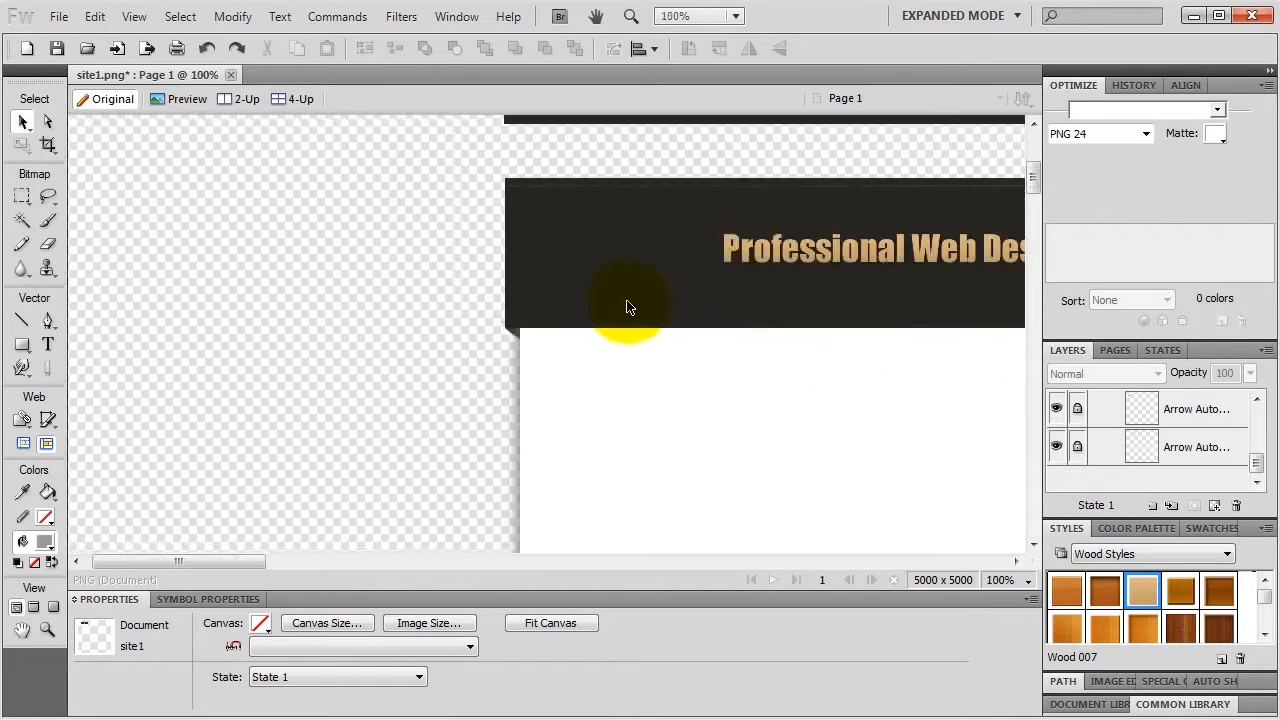
{"action": "scroll", "coordinate": [628, 305], "scroll_direction": "down", "scroll_amount": 1}
{"action": "scroll", "coordinate": [586, 314], "scroll_direction": "down", "scroll_amount": 2}
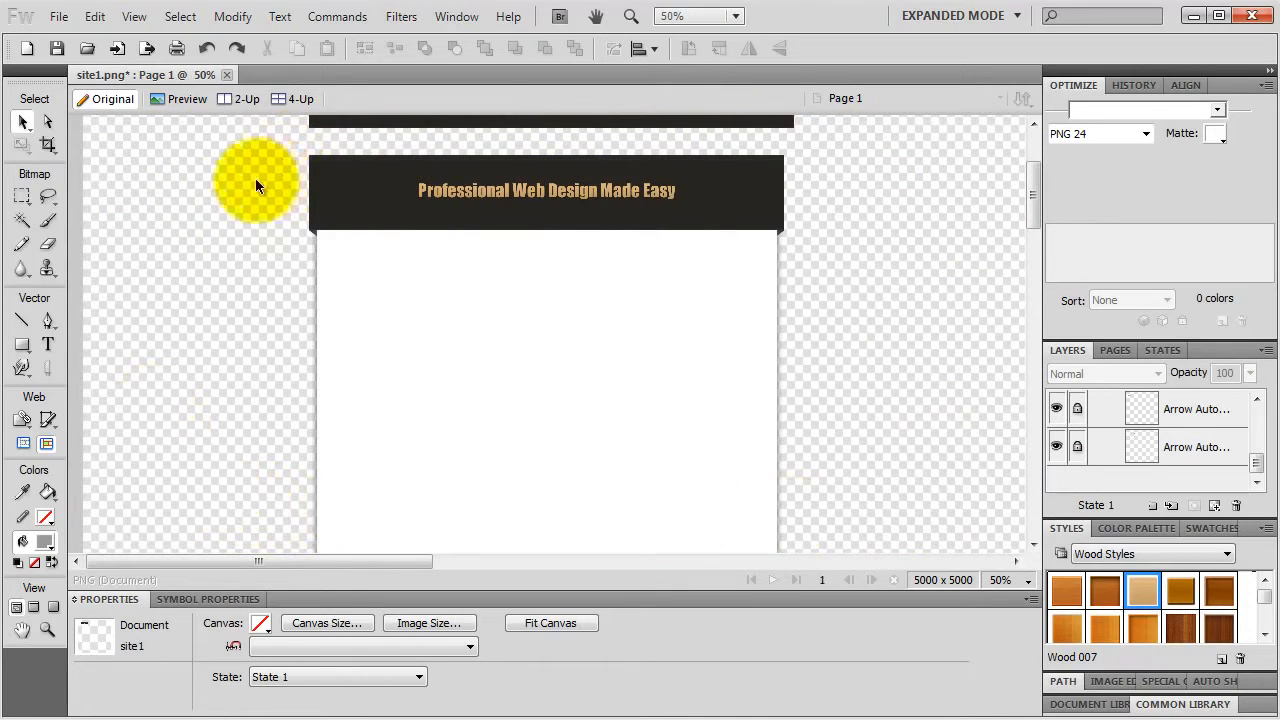
Step: Draw a rectangle about 1568 × 708 px across the header and page, and place it at the bottom of the background layer
{"action": "left_click_drag", "start_coordinate": [22, 344], "coordinate": [81, 368]}
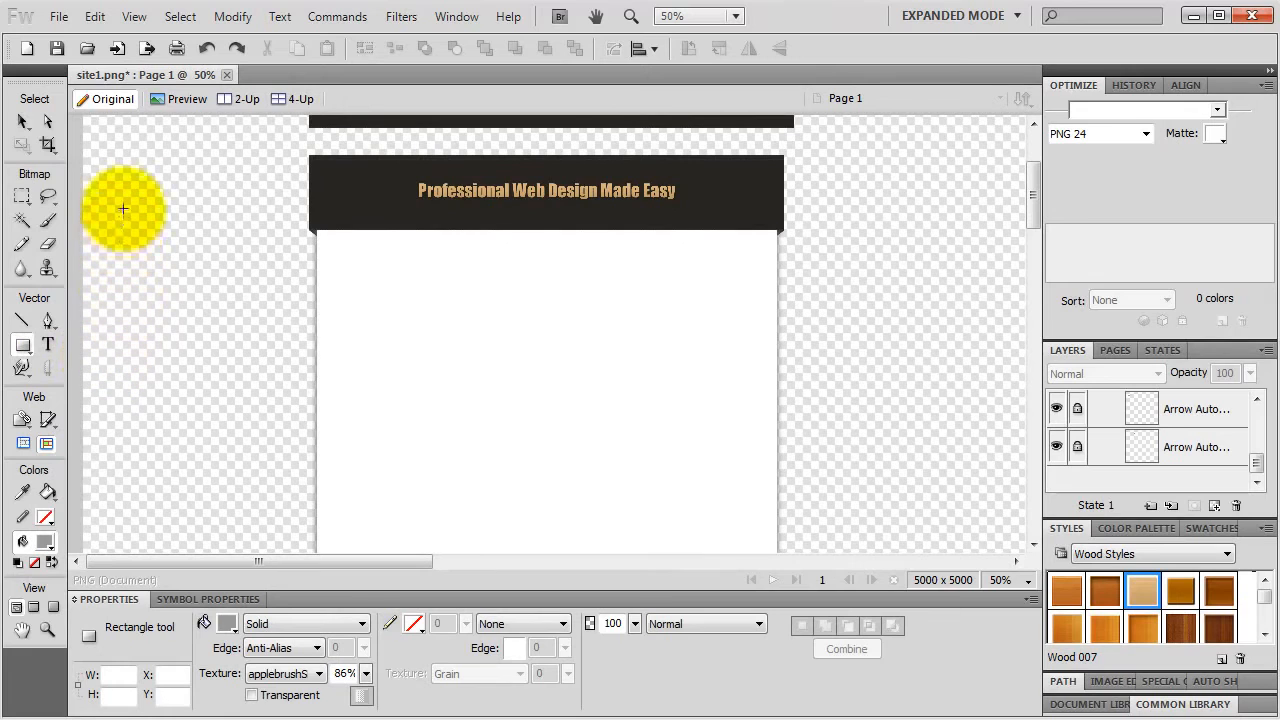
{"action": "left_click_drag", "start_coordinate": [172, 155], "coordinate": [956, 510]}
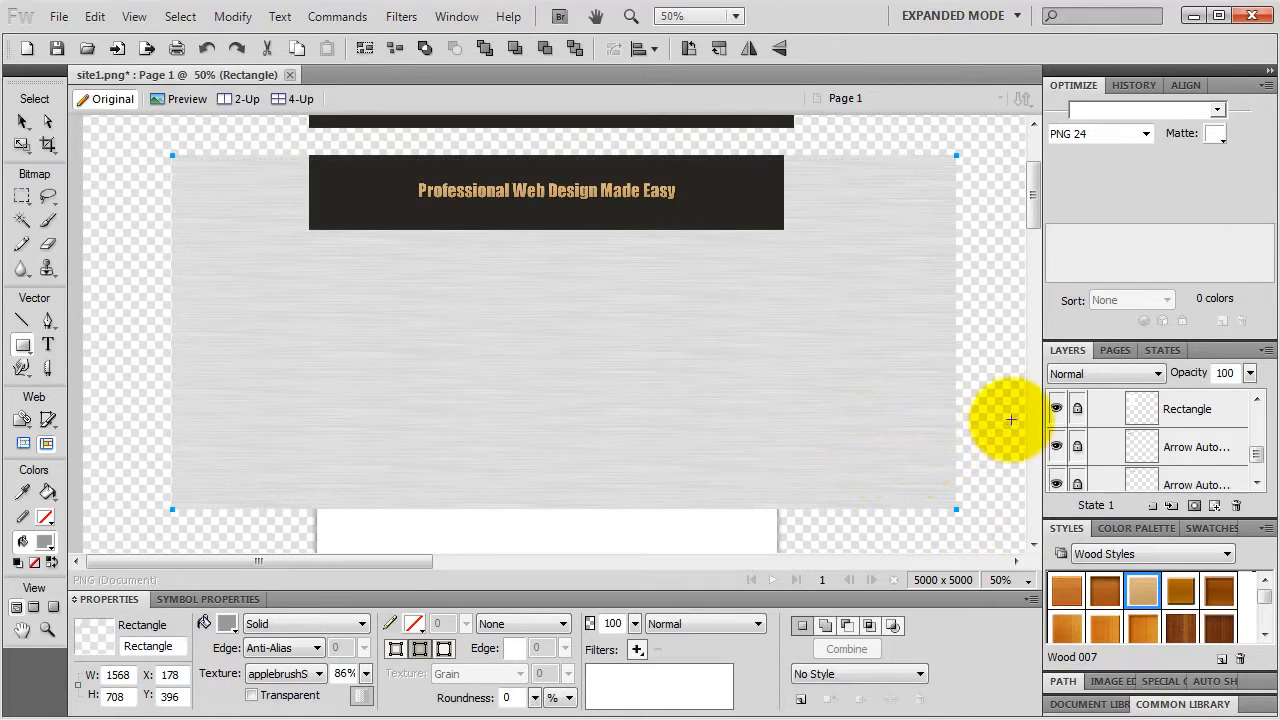
{"action": "left_click_drag", "start_coordinate": [1255, 457], "coordinate": [1254, 433]}
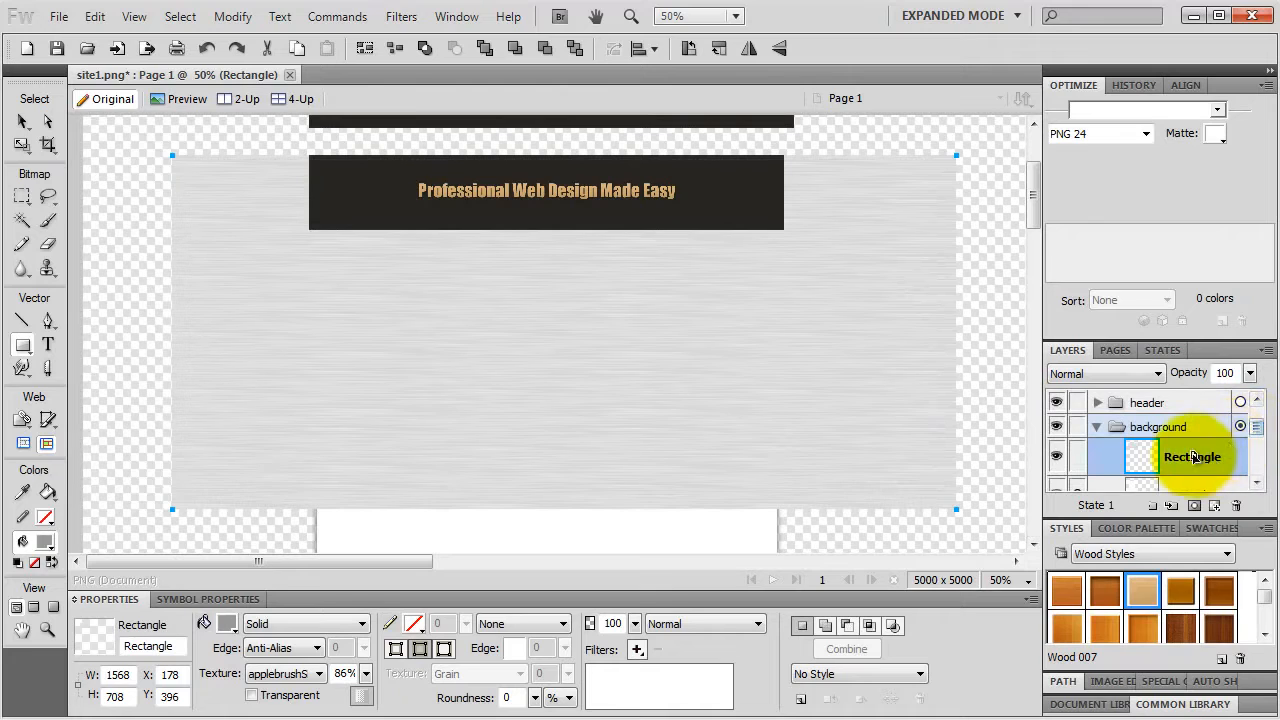
{"action": "scroll", "coordinate": [1190, 460], "scroll_direction": "down", "scroll_amount": 3}
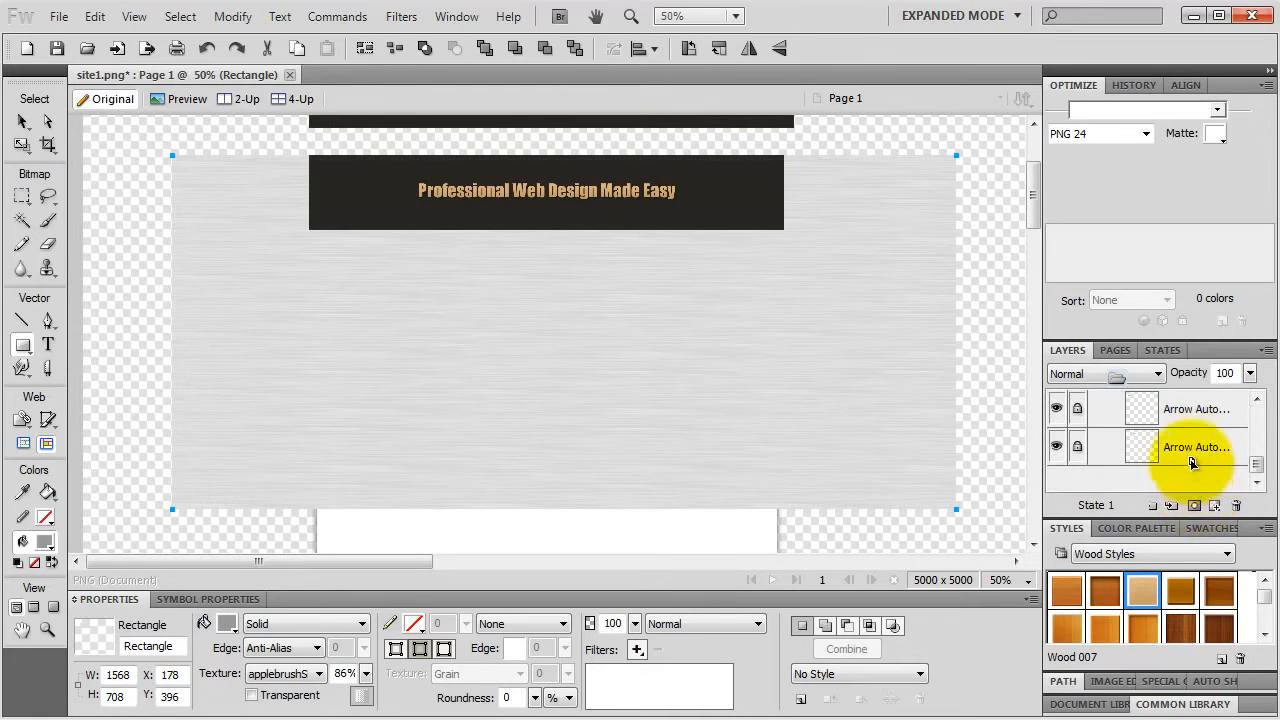
{"action": "left_click_drag", "start_coordinate": [1192, 455], "coordinate": [1189, 425]}
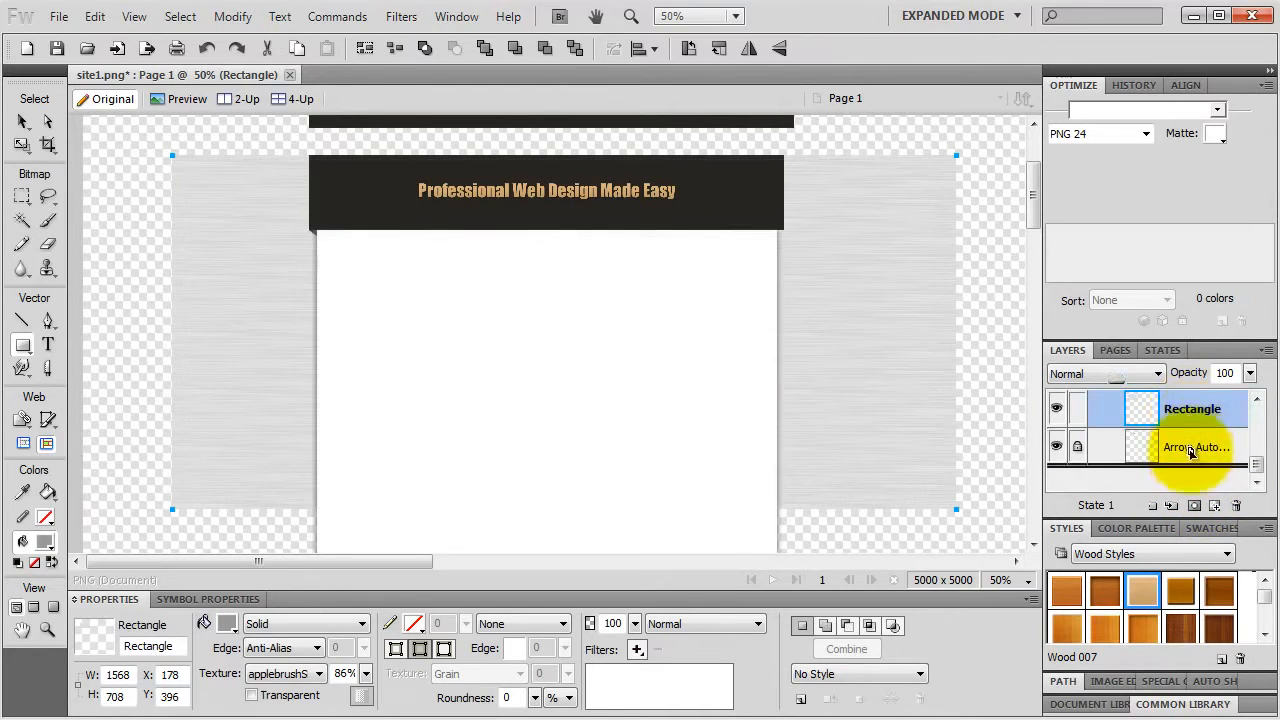
{"action": "scroll", "coordinate": [1194, 440], "scroll_direction": "up", "scroll_amount": 1}
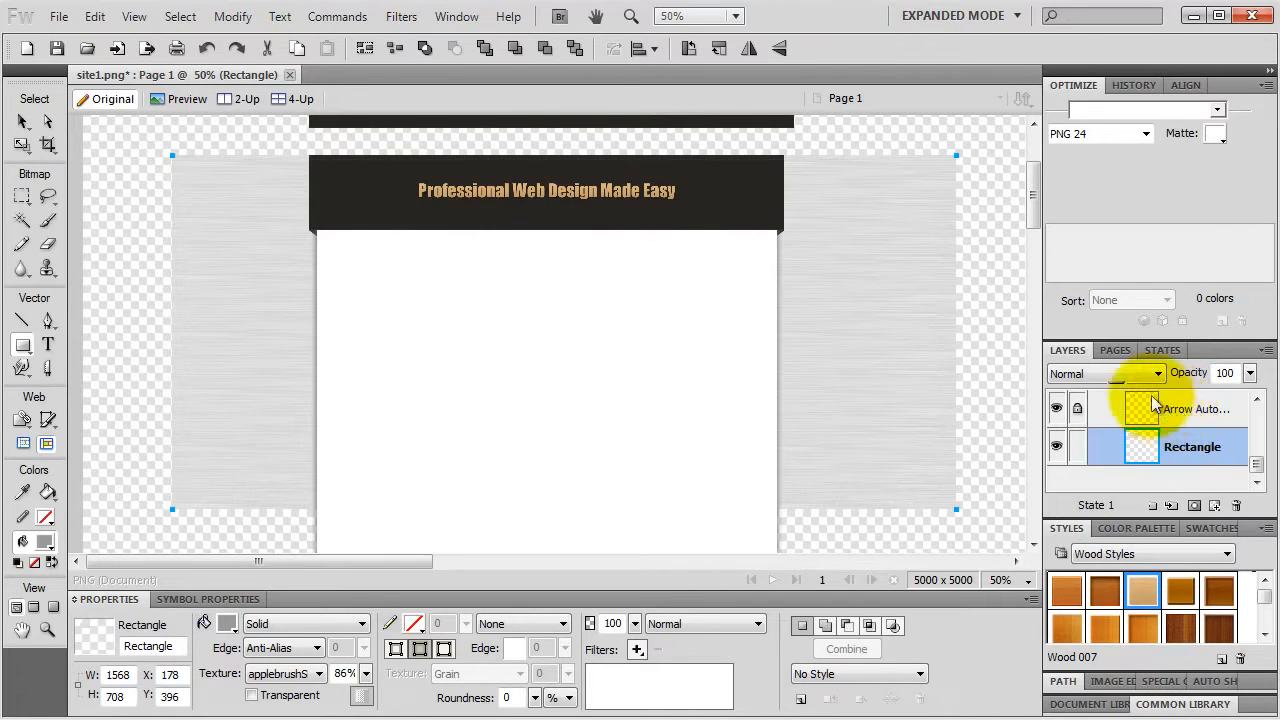
Step: Set the new rectangle's width to 1600 and its height to 600
{"action": "left_click", "coordinate": [114, 674]}
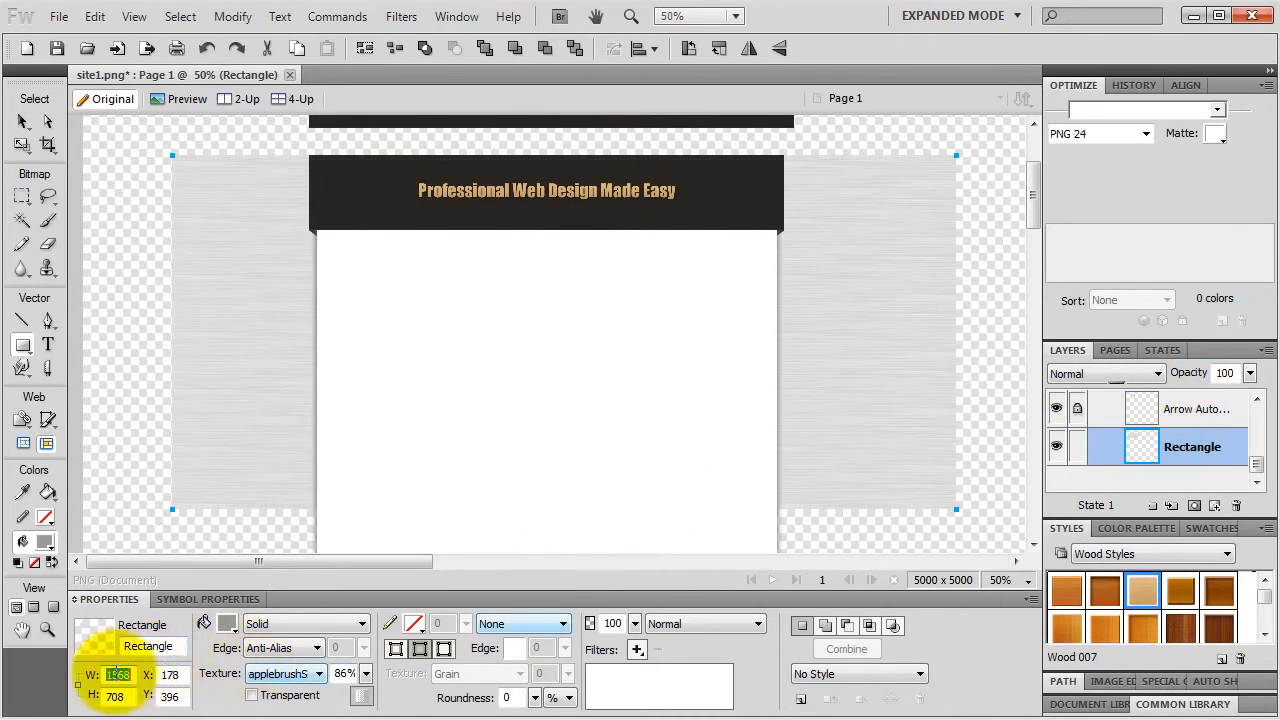
{"action": "type", "text": "16"}
{"action": "key", "text": "Return"}
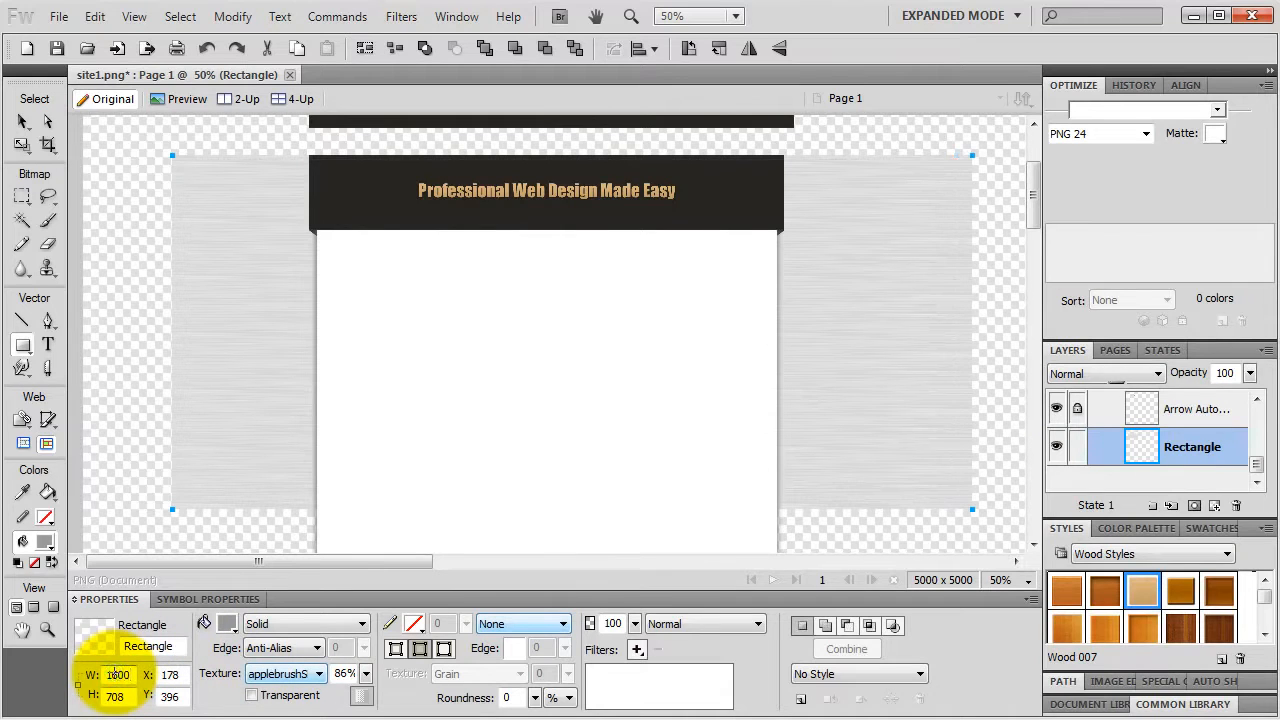
{"action": "left_click", "coordinate": [112, 696]}
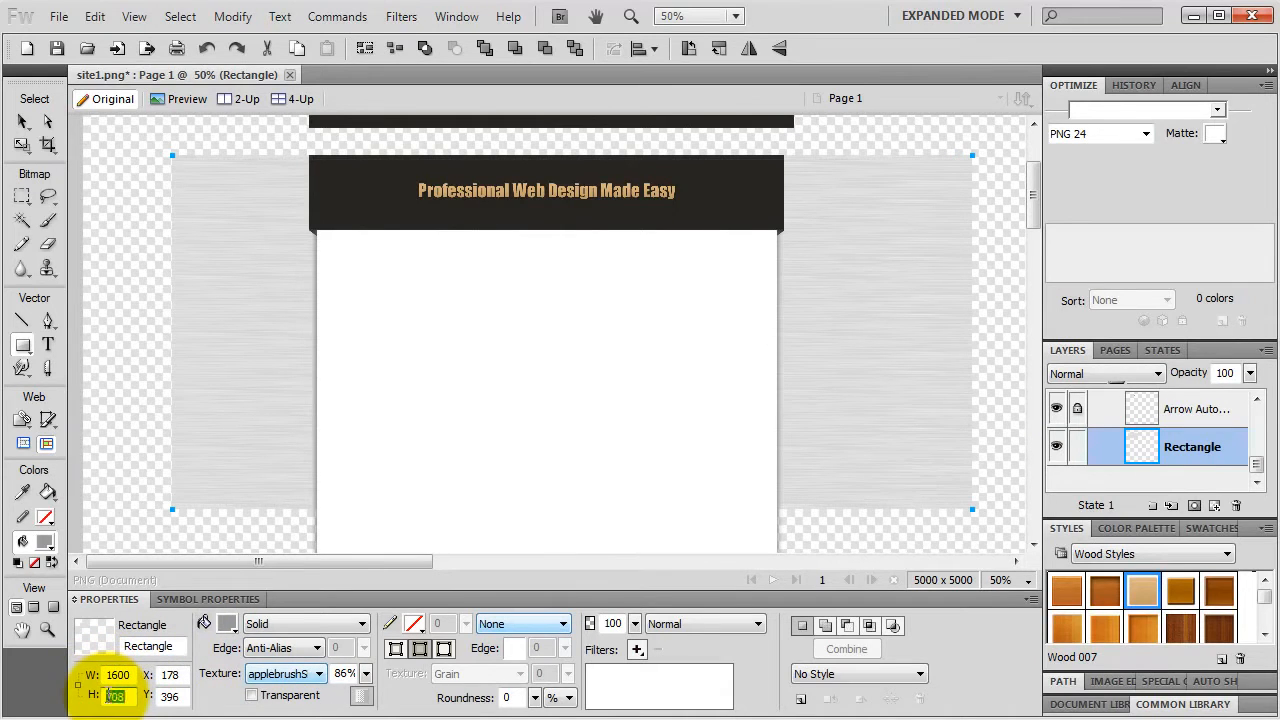
{"action": "type", "text": "800"}
{"action": "key", "text": "Return"}
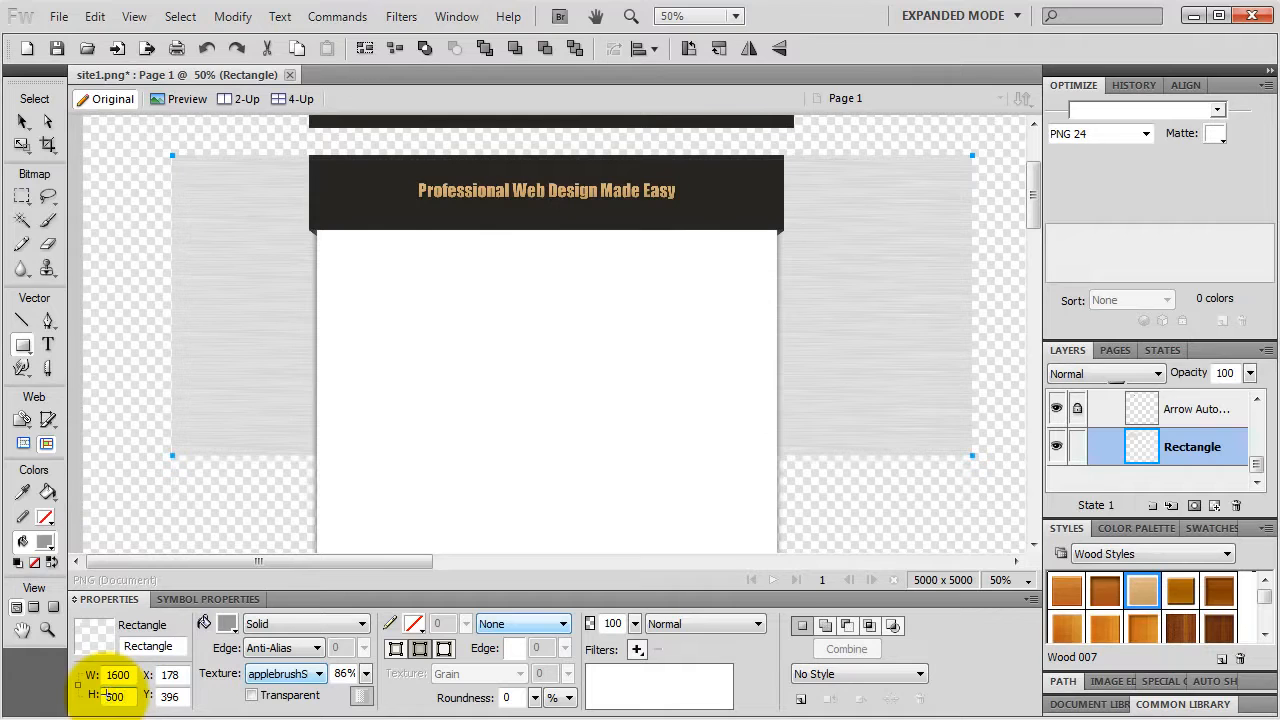
Step: Move the rectangle to X 160, Y 396, with its top edge aligned to the top of the title header
{"action": "left_click", "coordinate": [22, 121]}
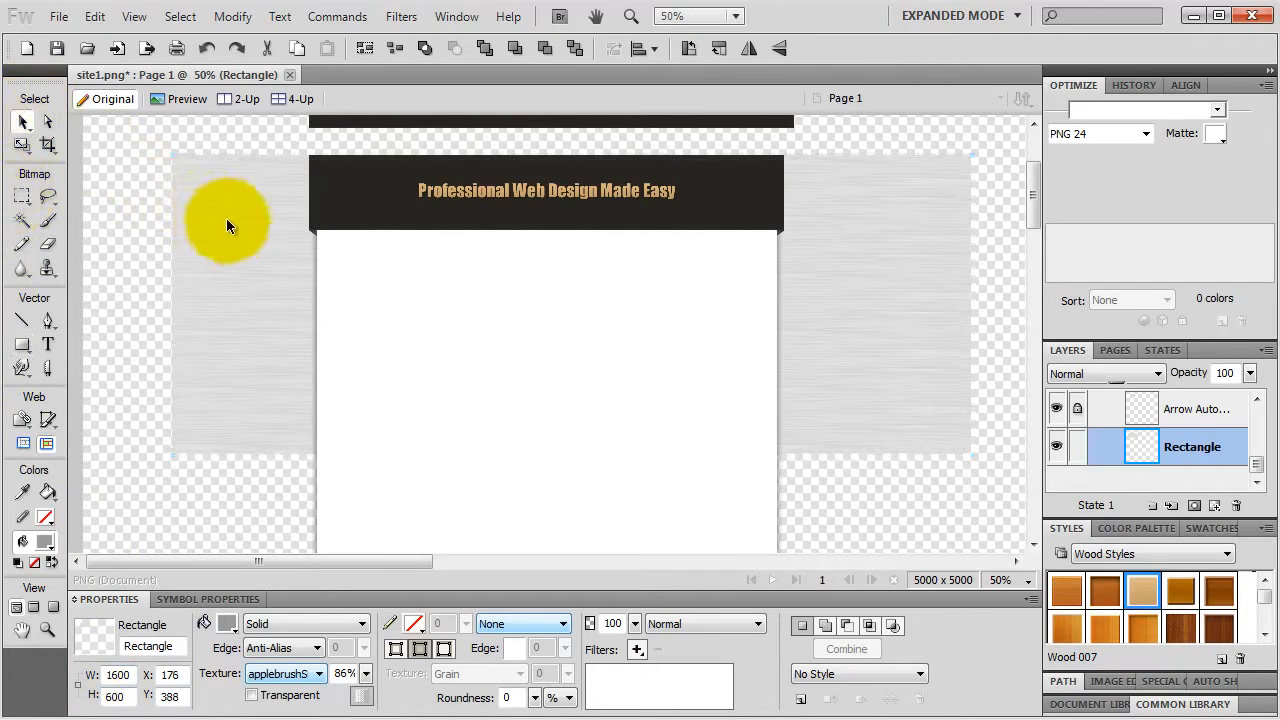
{"action": "left_click_drag", "start_coordinate": [226, 218], "coordinate": [219, 220]}
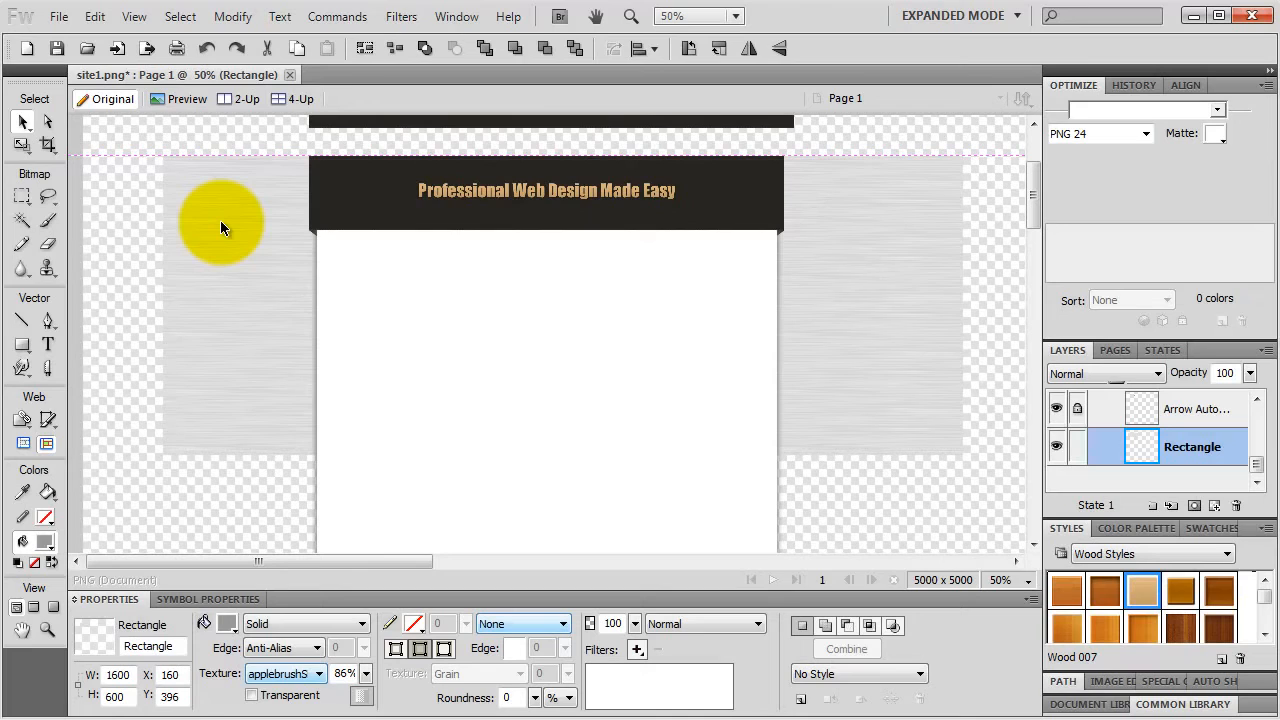
{"action": "left_click_drag", "start_coordinate": [220, 227], "coordinate": [220, 227]}
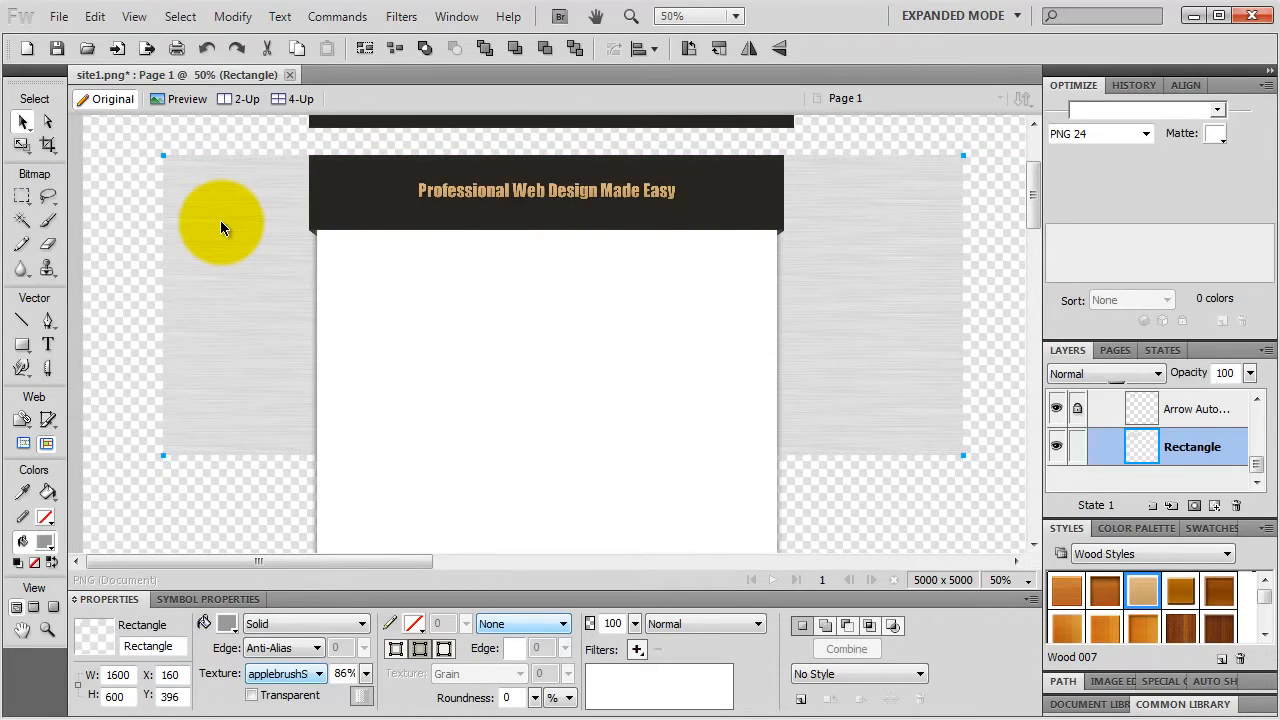
Step: Give the rectangle a solid gray fill and reduce its texture amount to 0
{"action": "left_click", "coordinate": [229, 625]}
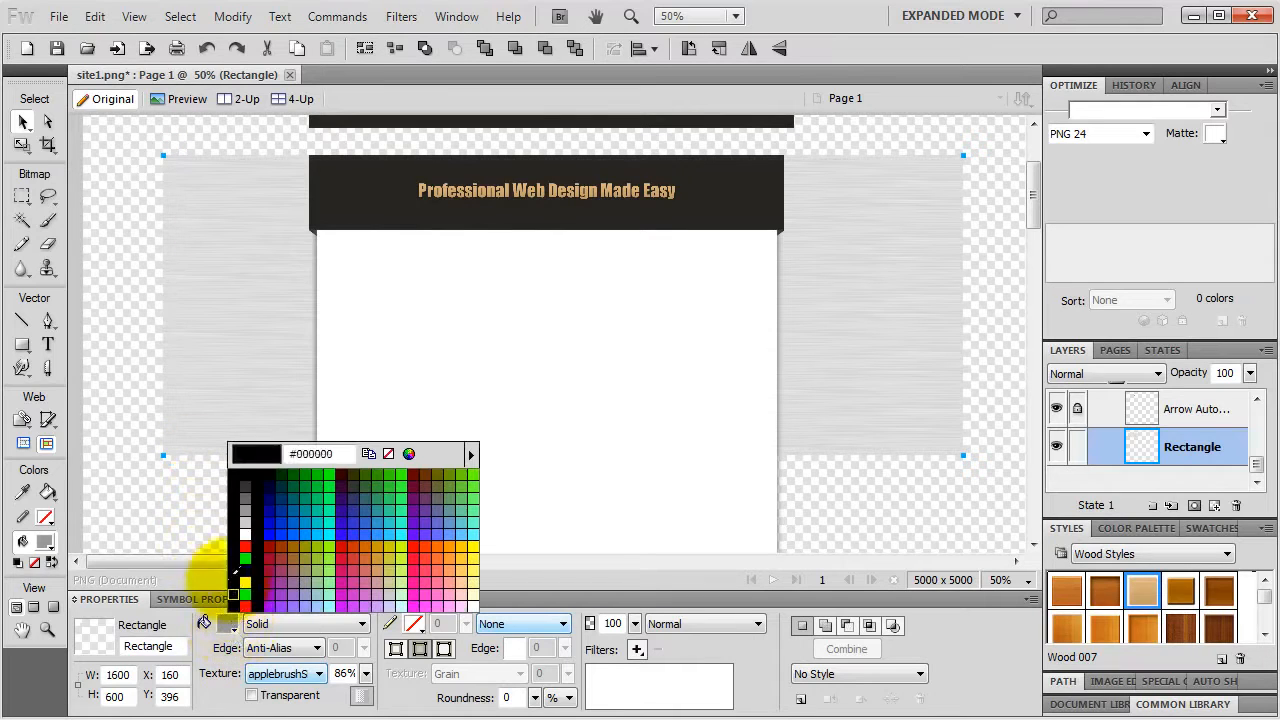
{"action": "left_click", "coordinate": [251, 507]}
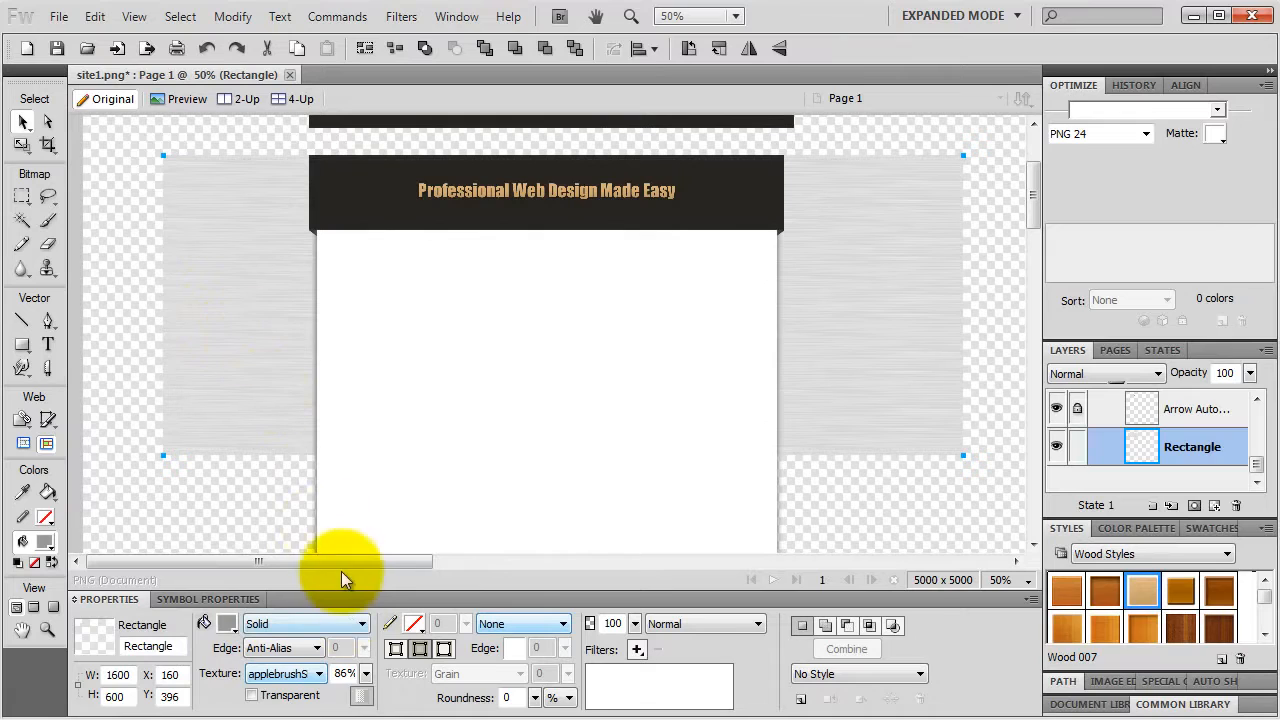
{"action": "left_click_drag", "start_coordinate": [366, 673], "coordinate": [366, 704]}
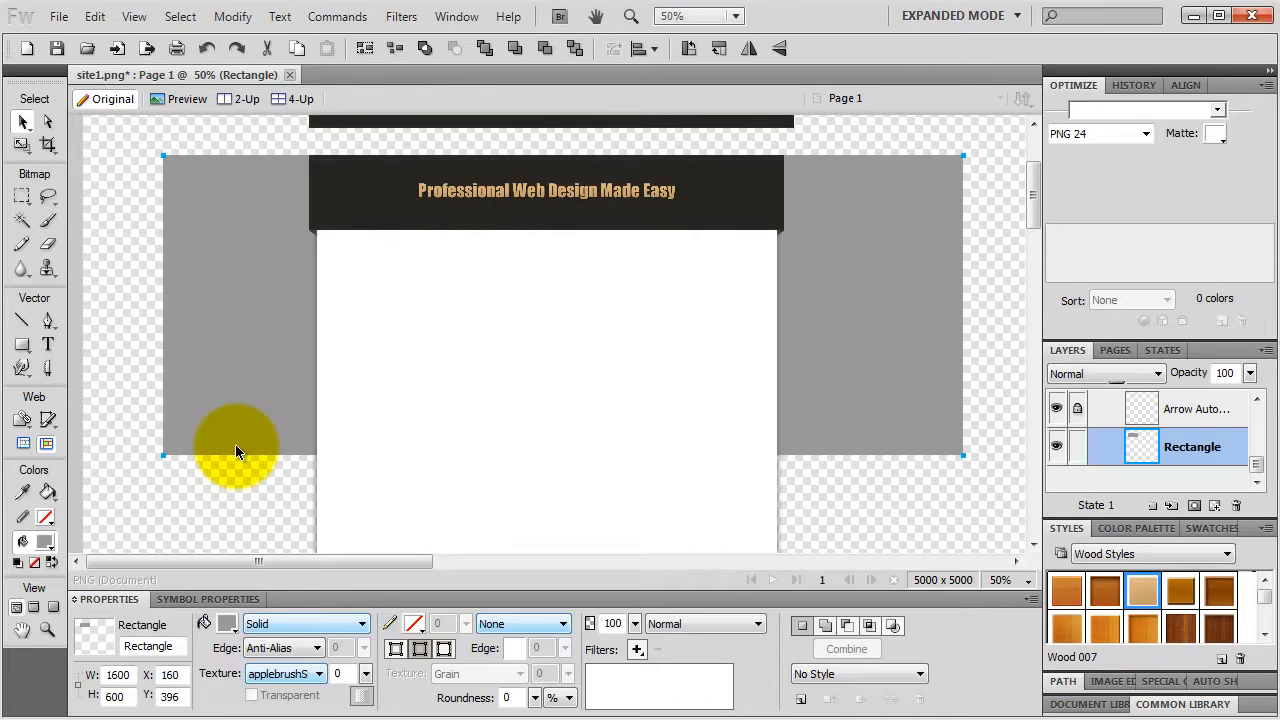
Step: Apply an Auto Vector Mask to the gray rectangle, using the linear preset that fades out toward the bottom
{"action": "left_click", "coordinate": [338, 16]}
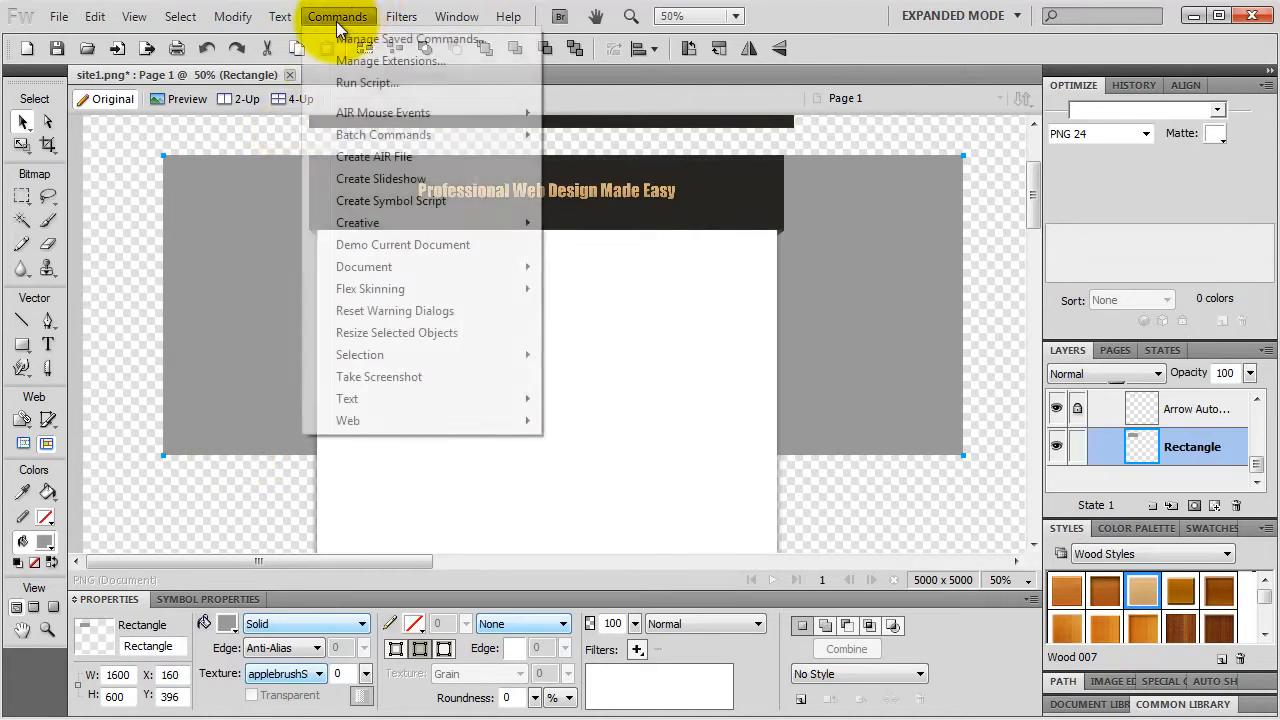
{"action": "mouse_move", "coordinate": [457, 223]}
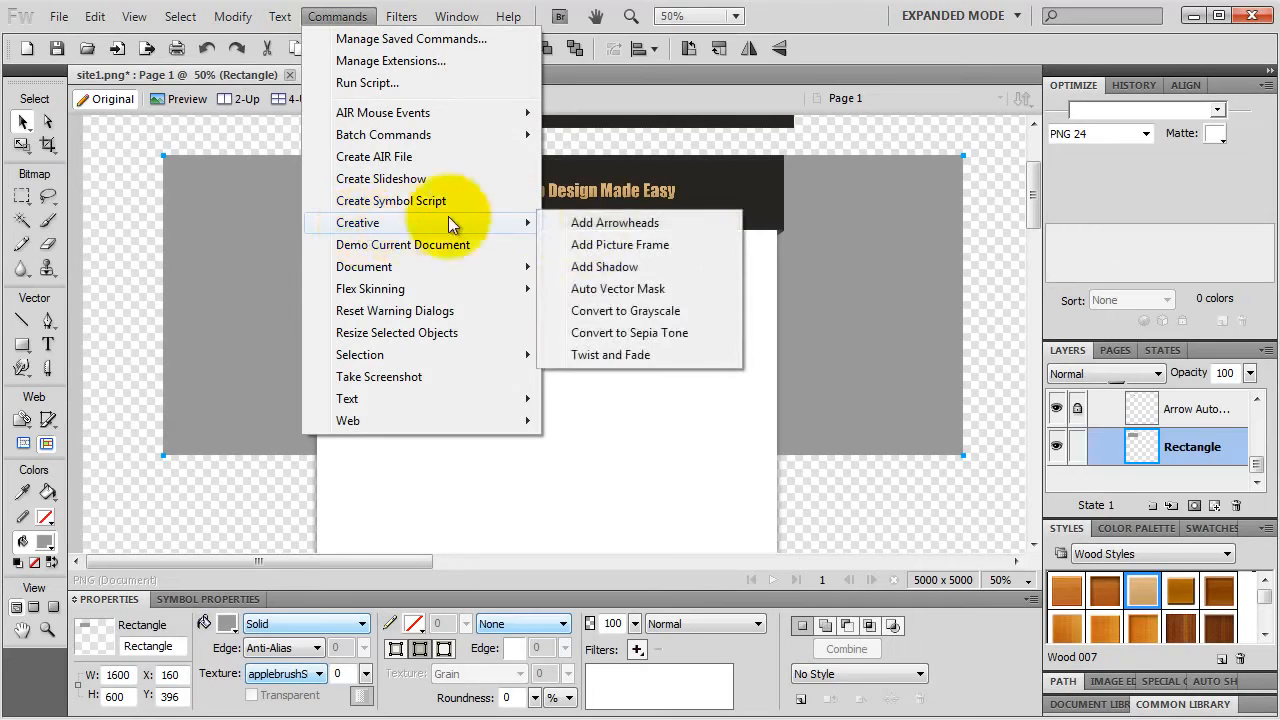
{"action": "left_click", "coordinate": [617, 289]}
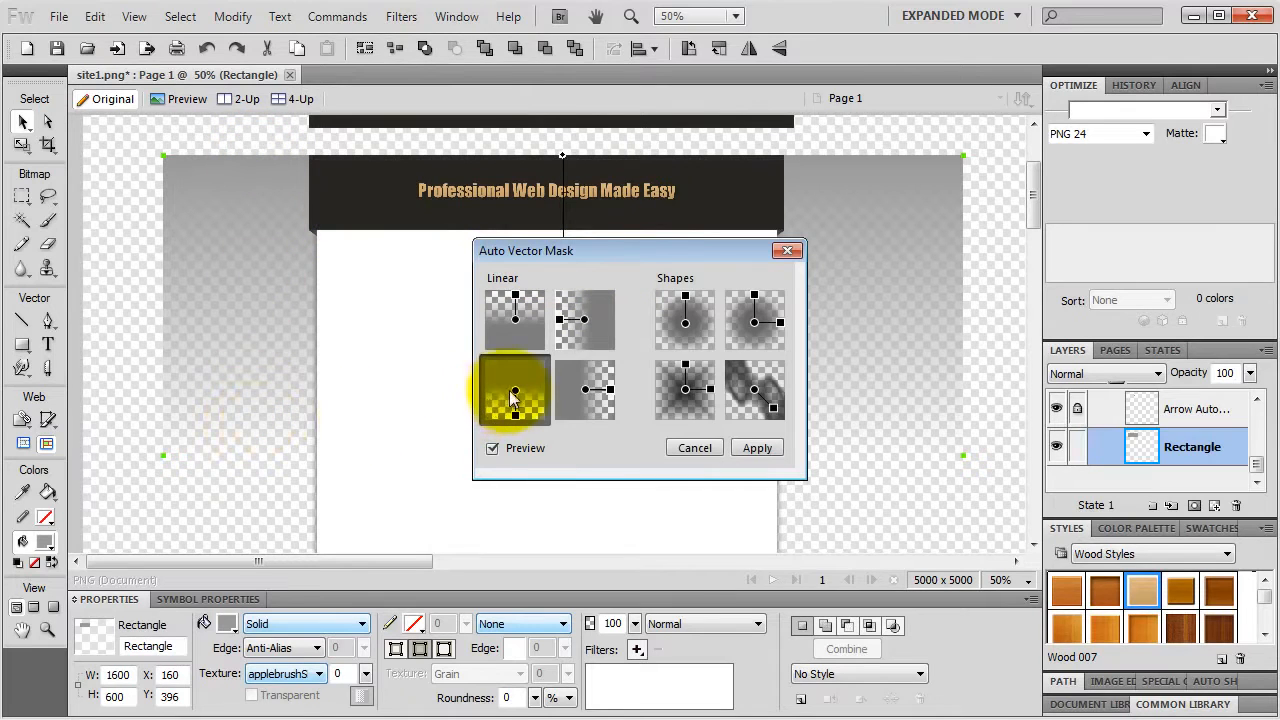
{"action": "left_click", "coordinate": [752, 448]}
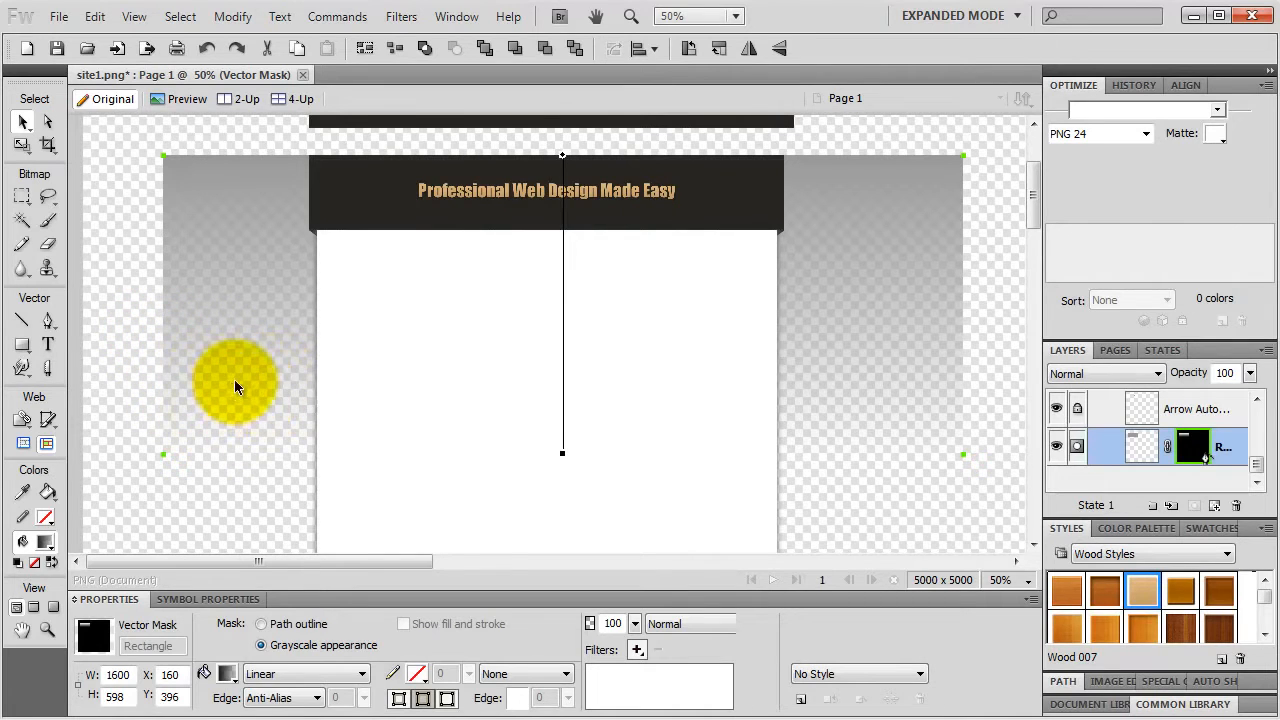
Step: Deselect the masked rectangle and set the canvas color to white
{"action": "left_click", "coordinate": [115, 376]}
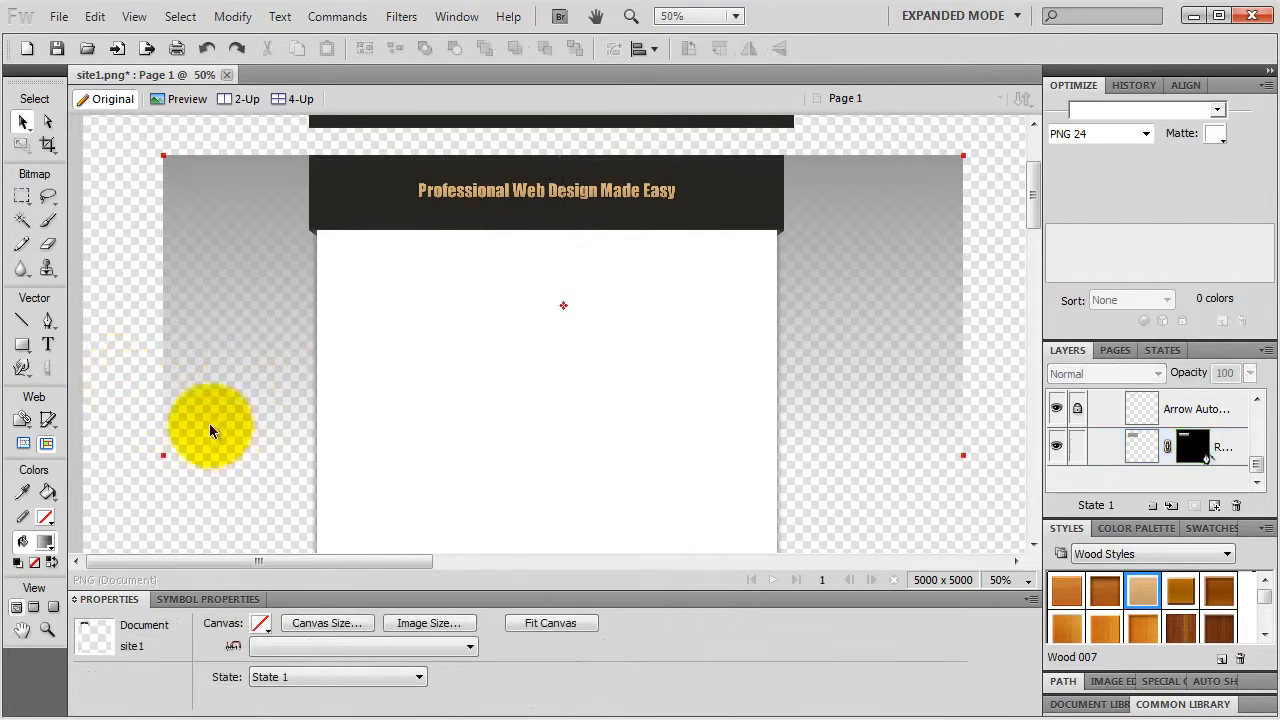
{"action": "left_click", "coordinate": [261, 623]}
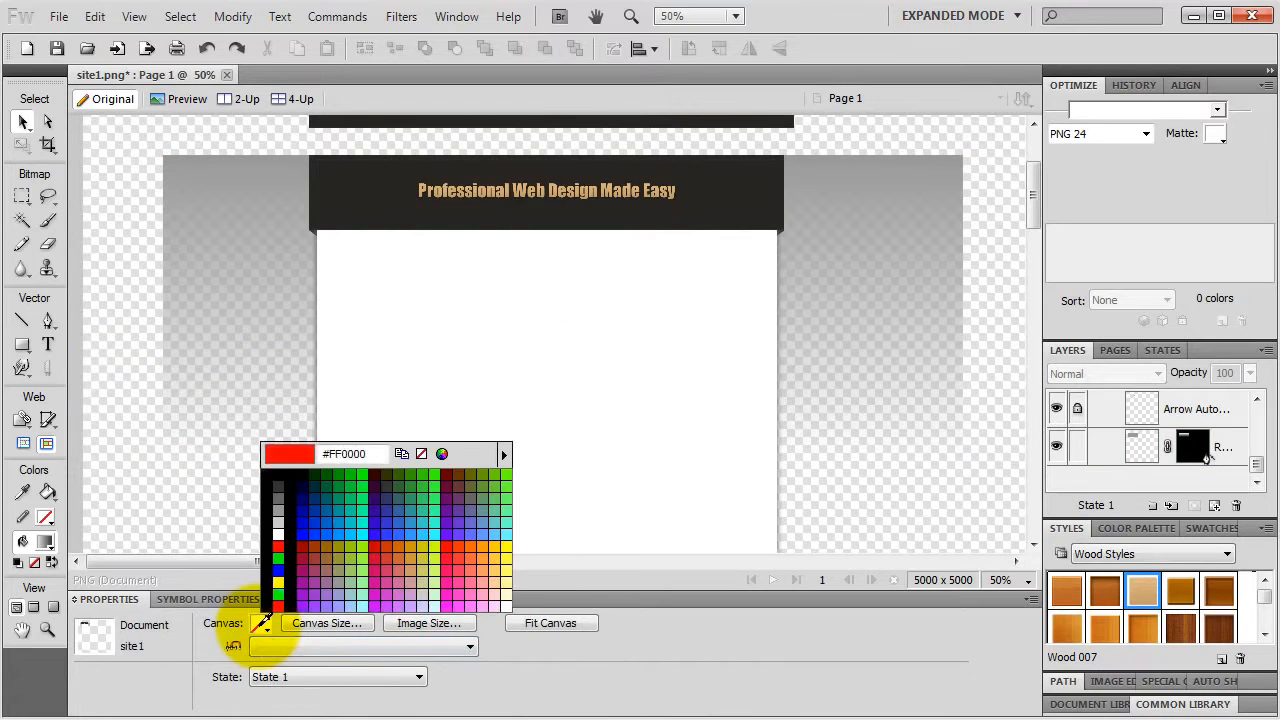
{"action": "left_click", "coordinate": [280, 535]}
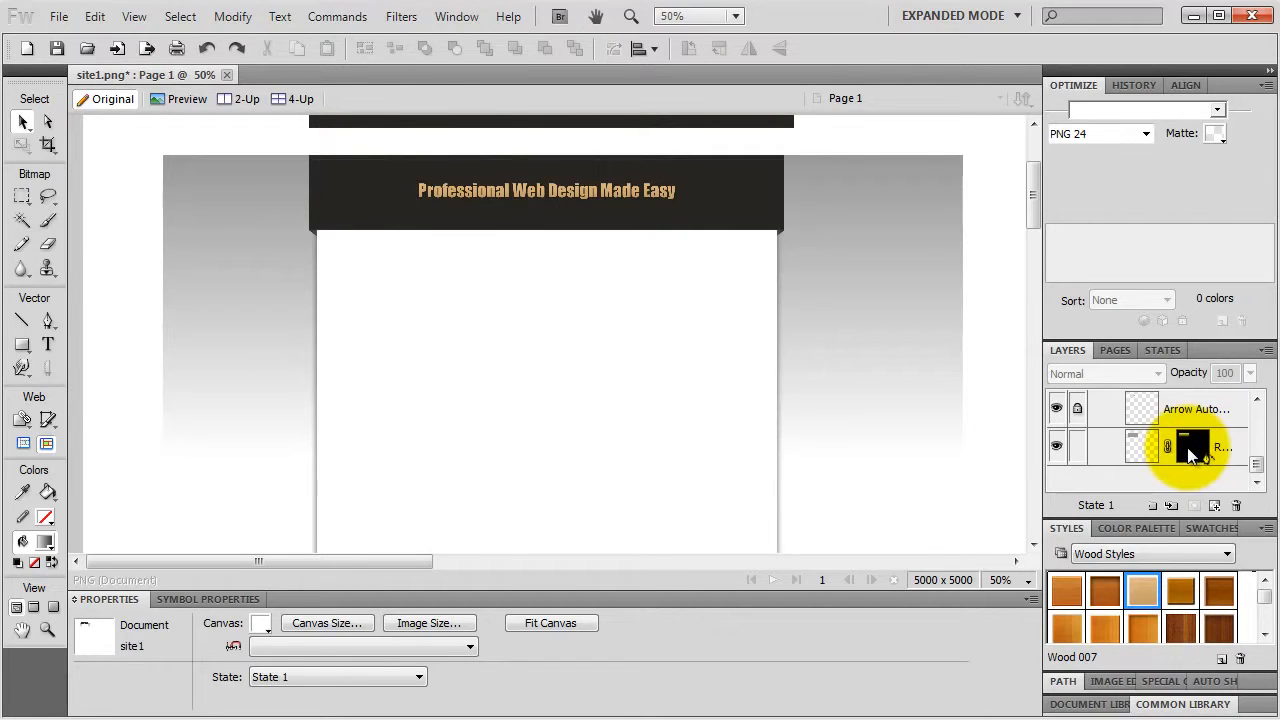
Step: Move the mask's gradient line to the page's left side and extend its end below the rectangle's bottom edge
{"action": "left_click", "coordinate": [1190, 455]}
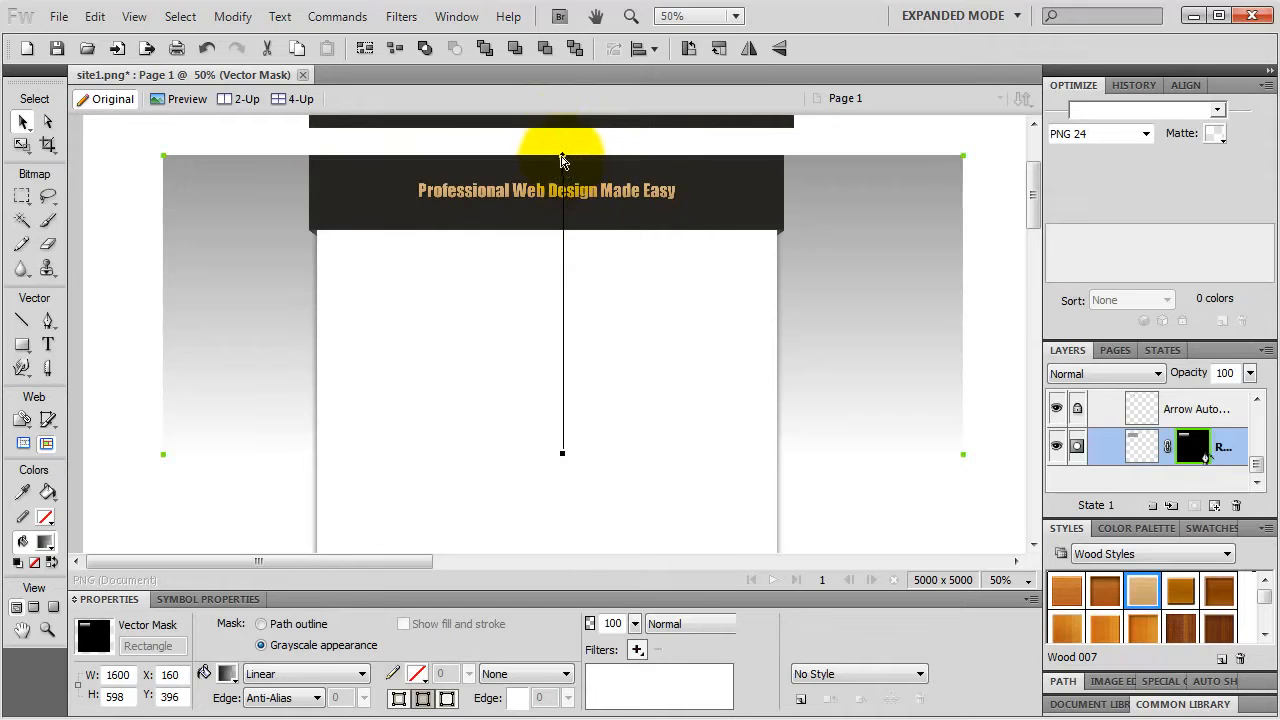
{"action": "mouse_move", "coordinate": [563, 162]}
{"action": "left_mouse_down"}
{"action": "mouse_move", "coordinate": [214, 193]}
{"action": "mouse_move", "coordinate": [257, 149]}
{"action": "mouse_move", "coordinate": [278, 148]}
{"action": "left_mouse_up"}
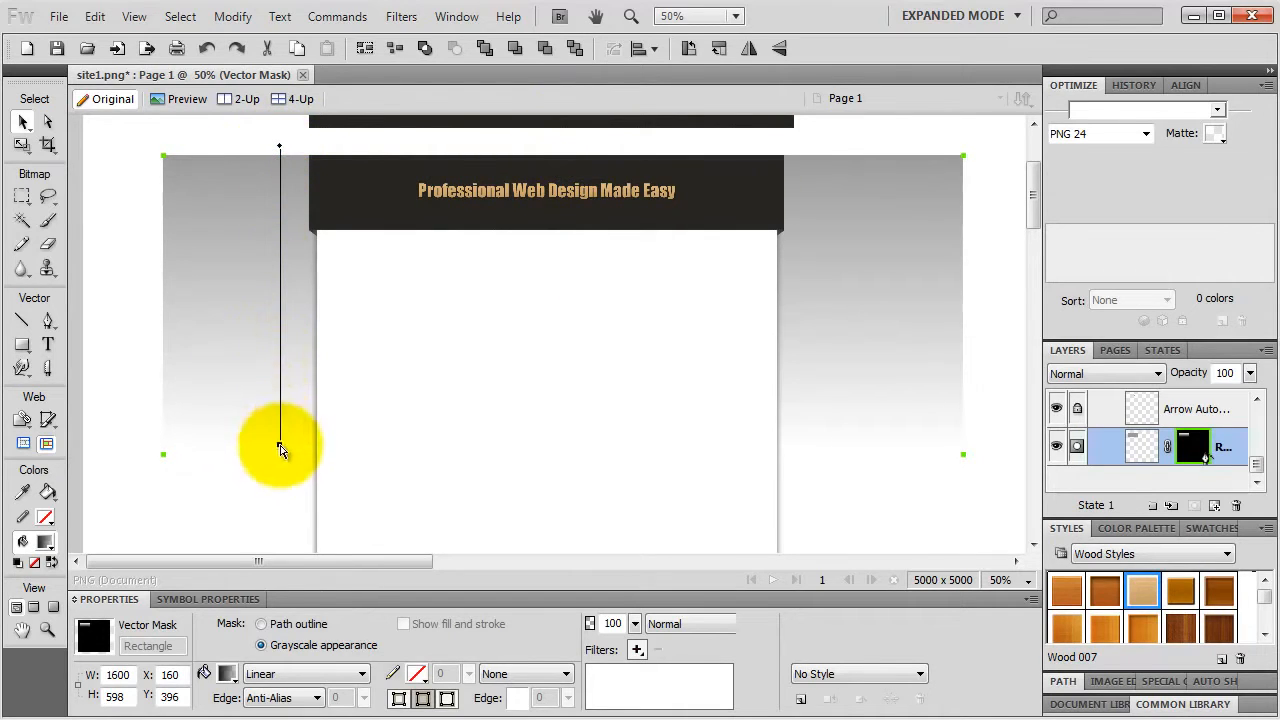
{"action": "left_click_drag", "start_coordinate": [280, 445], "coordinate": [310, 432]}
{"action": "mouse_move", "coordinate": [342, 389]}
{"action": "left_mouse_down"}
{"action": "mouse_move", "coordinate": [270, 372]}
{"action": "mouse_move", "coordinate": [280, 524]}
{"action": "left_mouse_up"}
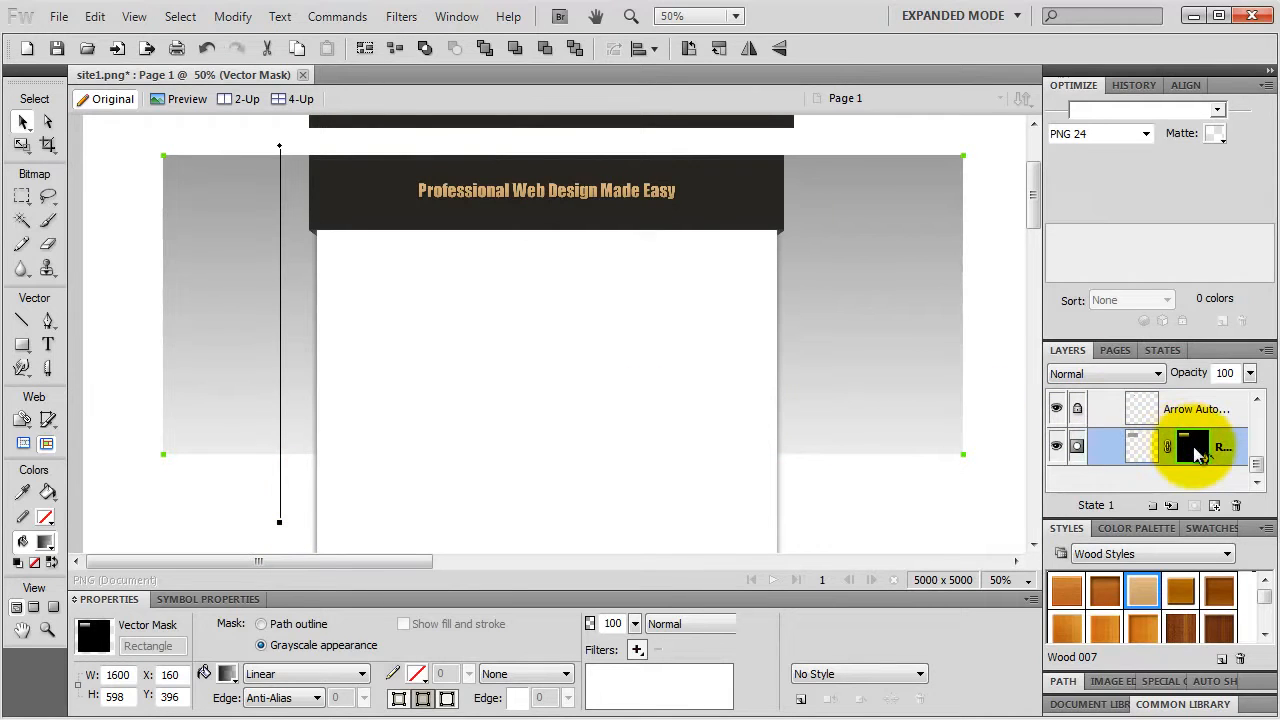
Step: Try to delete the rectangle's vector mask, discarding it instead of applying it
{"action": "key", "text": "Delete"}
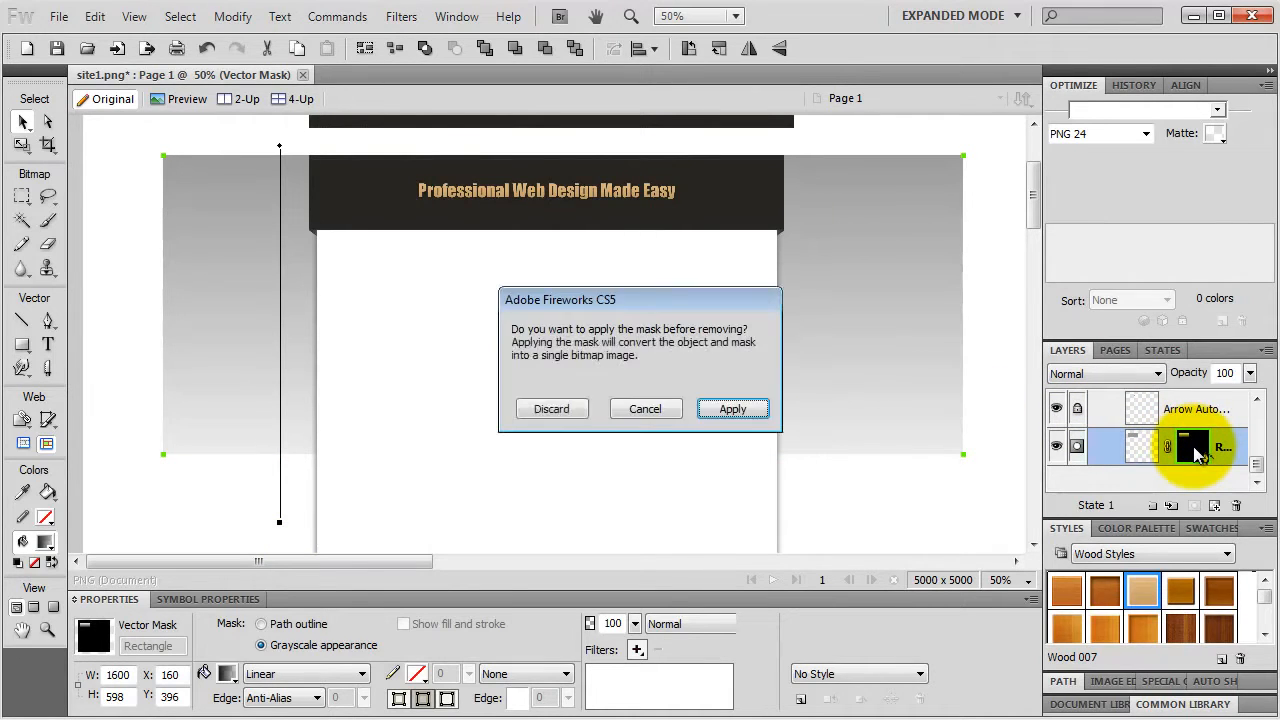
{"action": "left_click", "coordinate": [538, 412]}
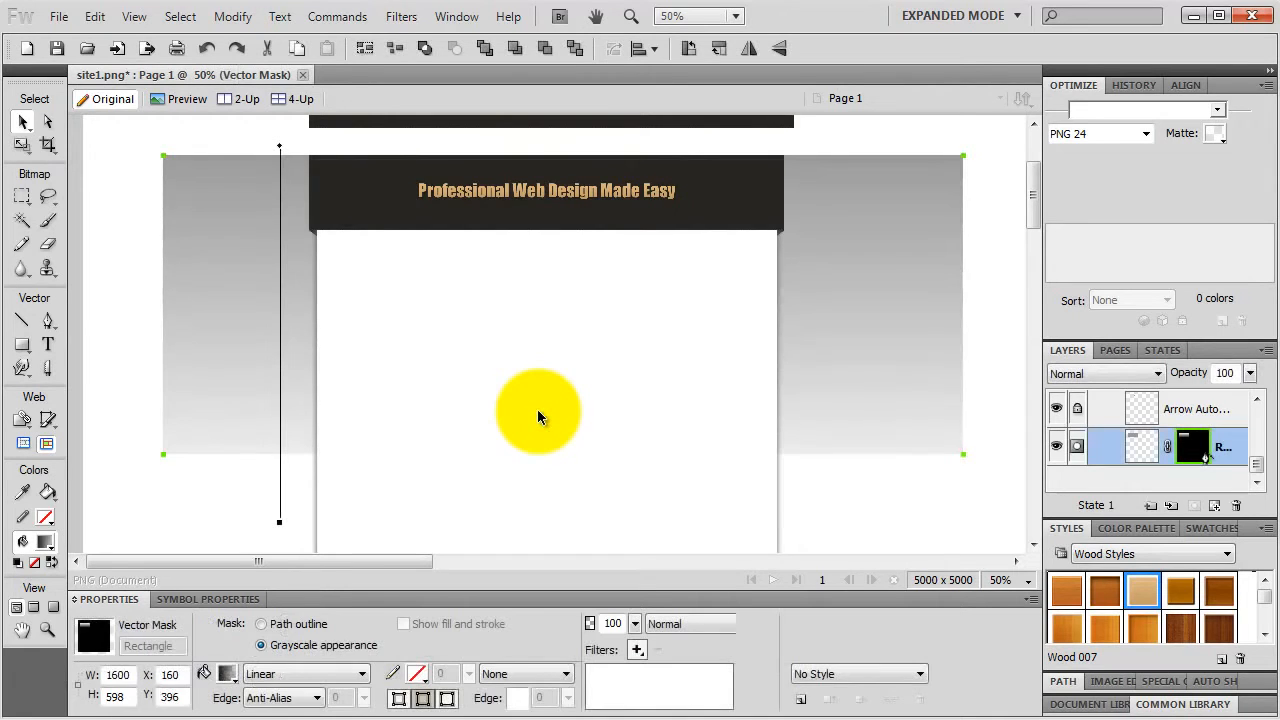
Step: Undo the last changes to the mask's gradient line and extend its end well below the gray rectangle's bottom edge
{"action": "key", "text": "ctrl+z"}
{"action": "key", "text": "ctrl+z"}
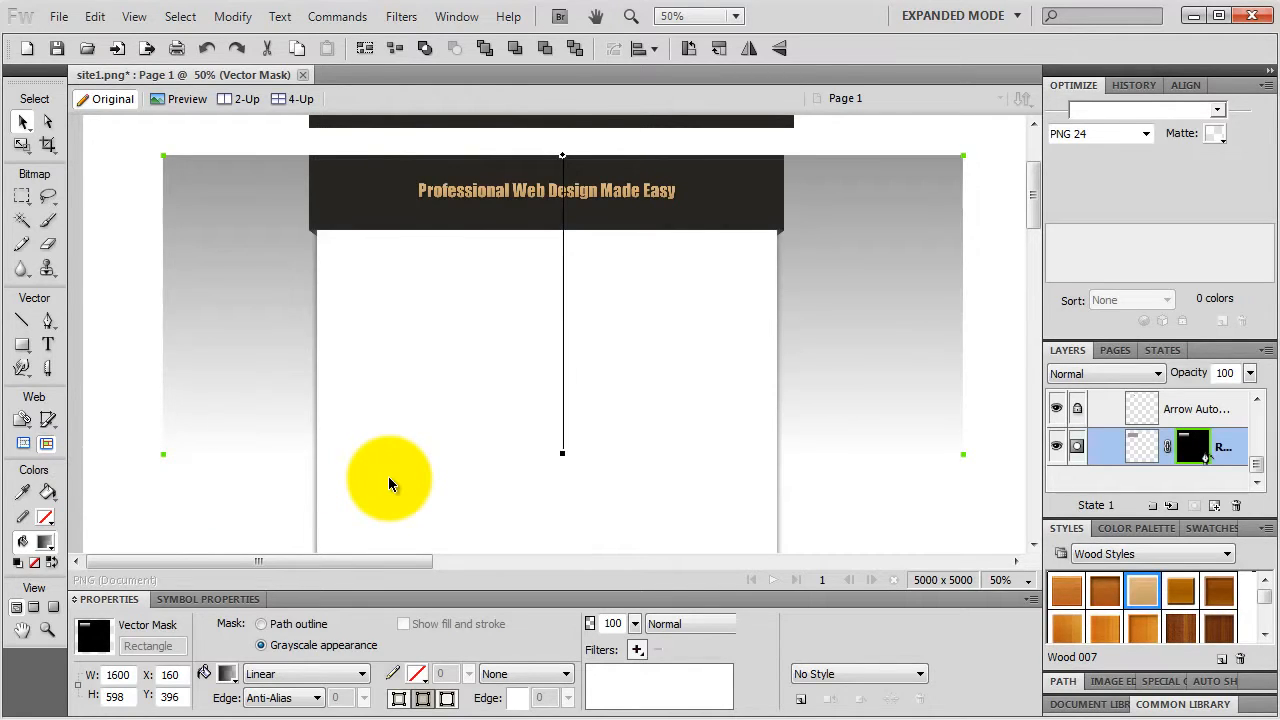
{"action": "left_click_drag", "start_coordinate": [562, 453], "coordinate": [569, 586]}
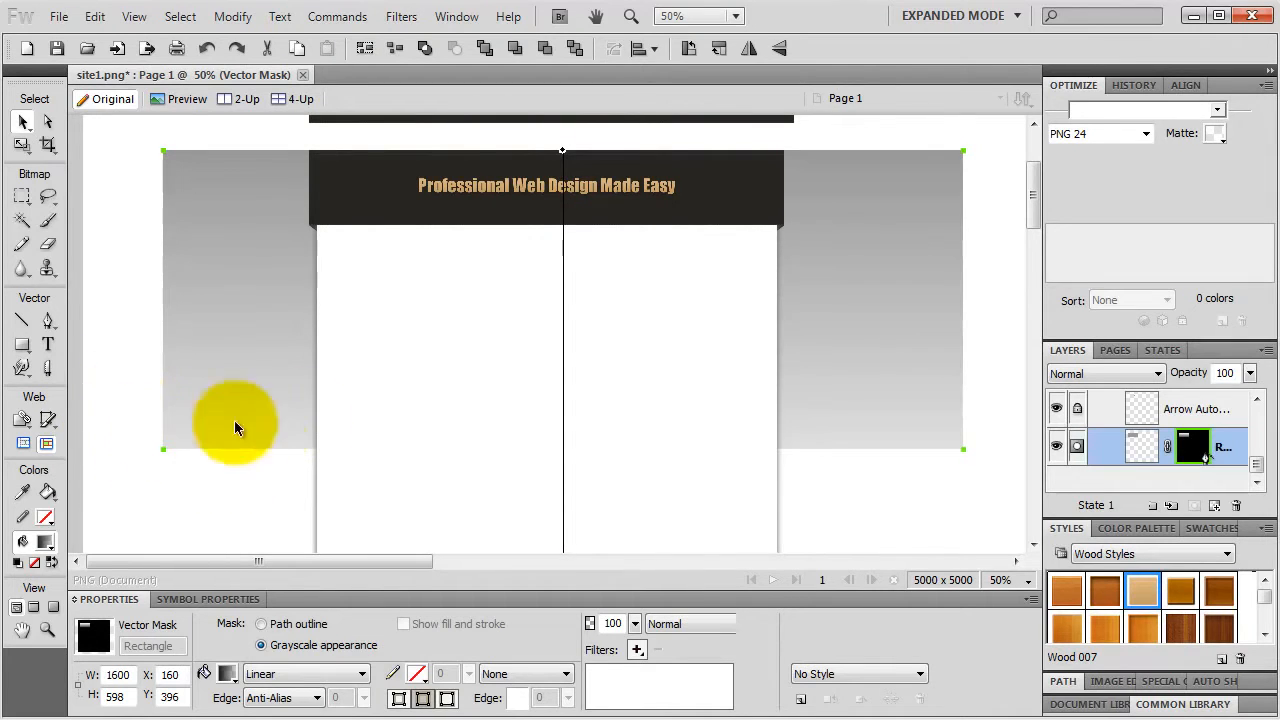
{"action": "scroll", "coordinate": [530, 390], "scroll_direction": "down", "scroll_amount": 2}
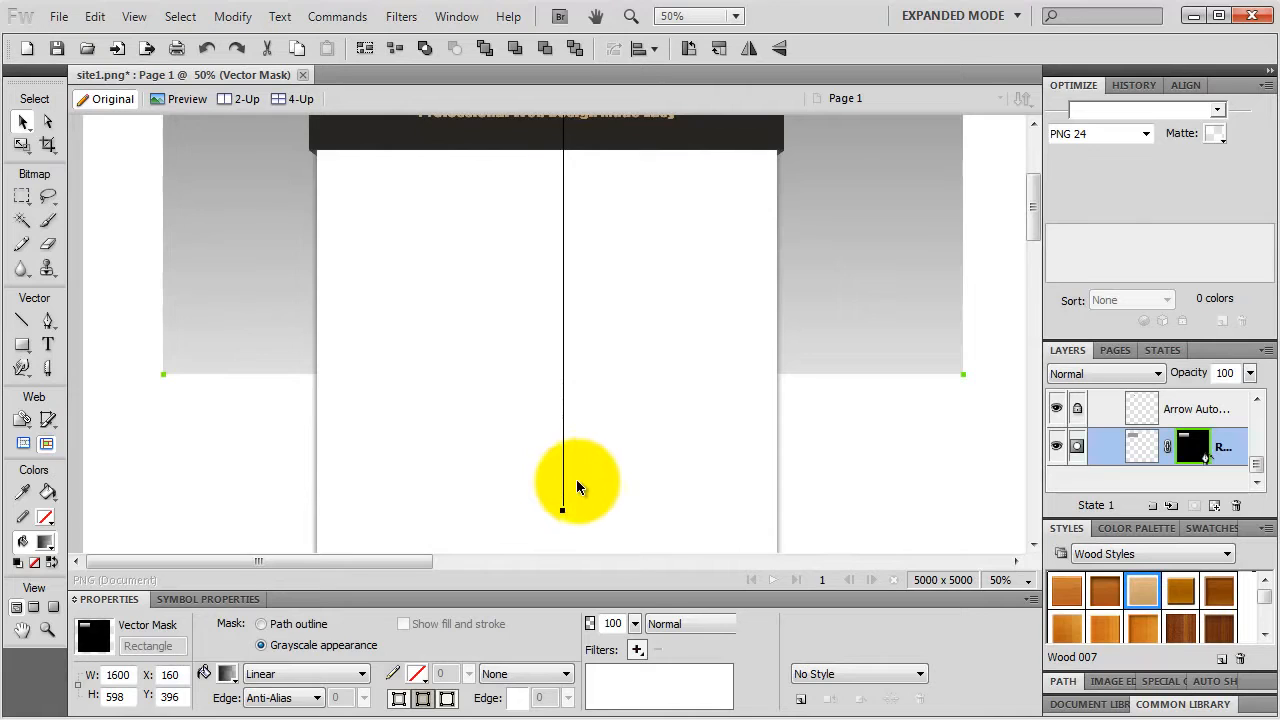
Step: Shorten the mask's gradient line to end just above the gray rectangle's bottom edge and move it to the page's left side
{"action": "left_click_drag", "start_coordinate": [562, 508], "coordinate": [560, 354]}
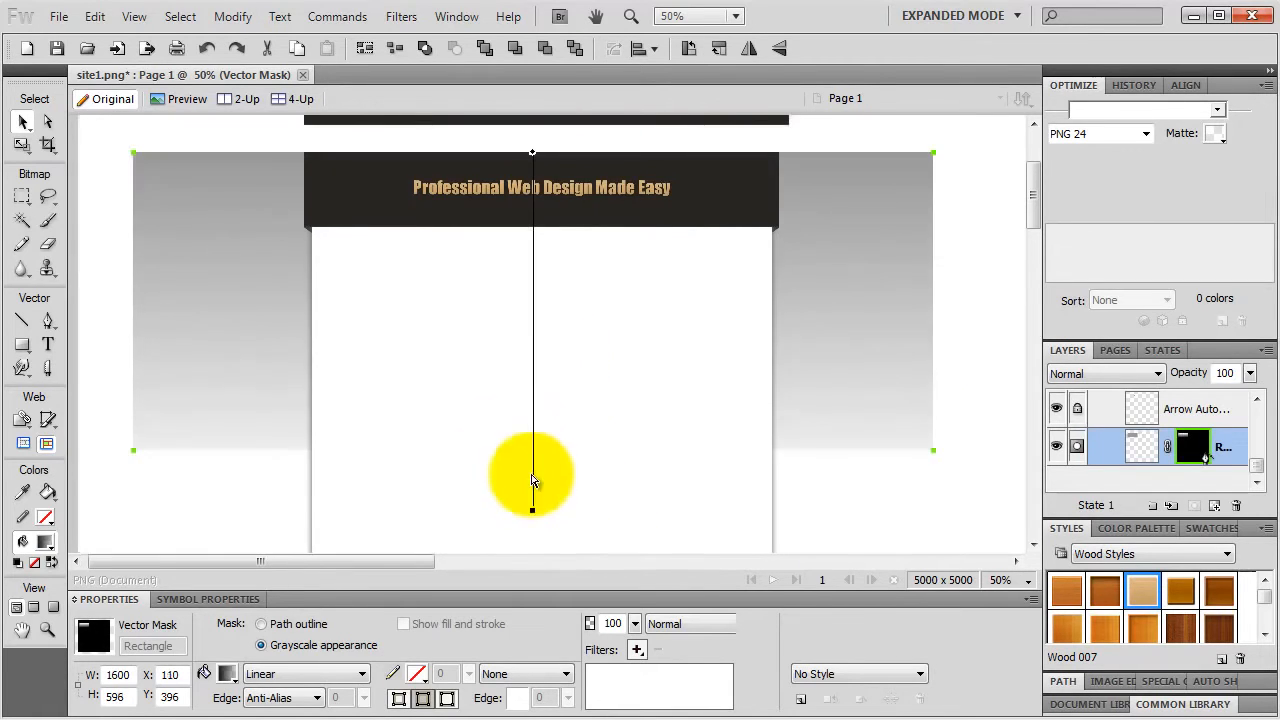
{"action": "left_click_drag", "start_coordinate": [532, 508], "coordinate": [530, 429]}
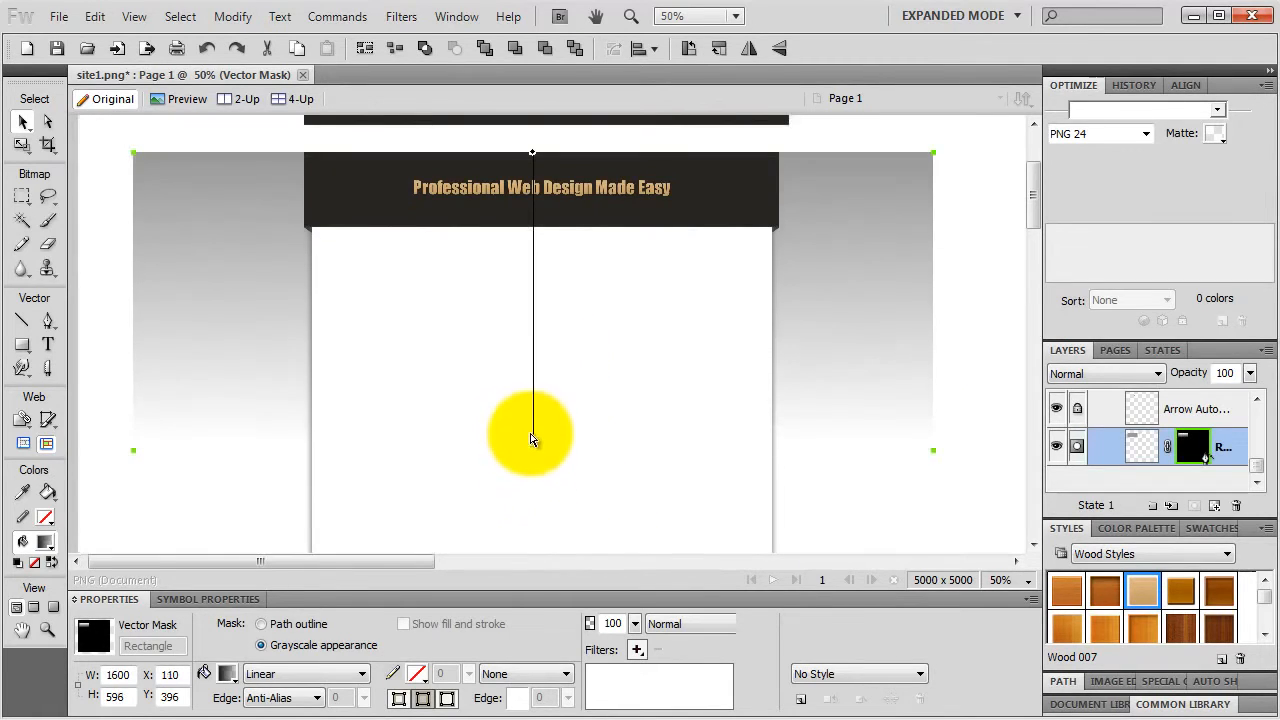
{"action": "left_click_drag", "start_coordinate": [493, 155], "coordinate": [196, 152]}
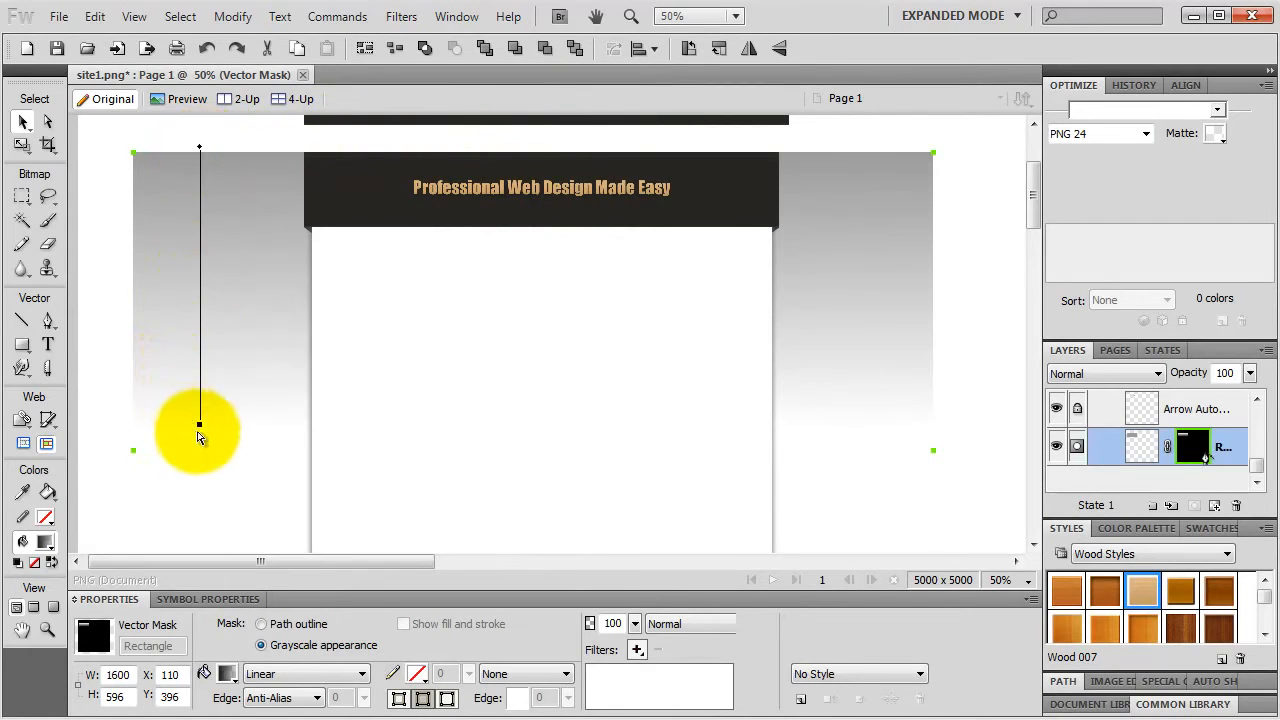
{"action": "left_click_drag", "start_coordinate": [200, 429], "coordinate": [200, 443]}
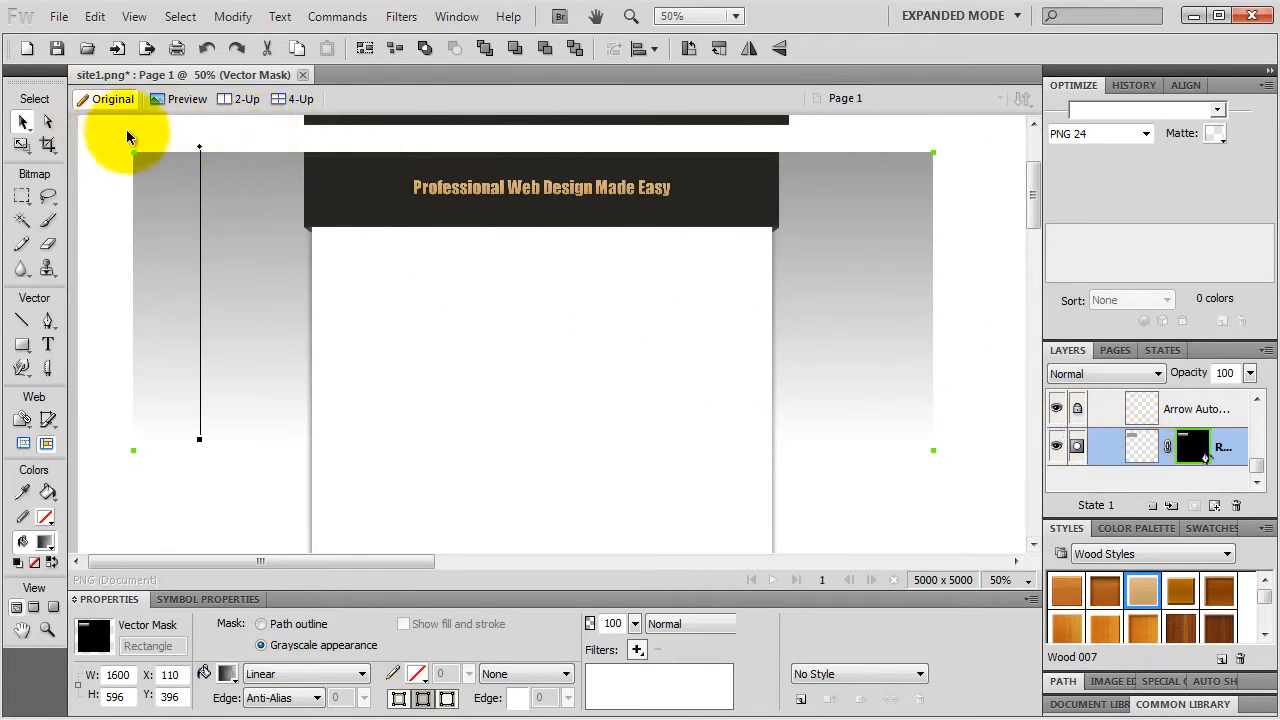
Step: Deselect the masked gray rectangle and lock it in the layer stack
{"action": "left_click", "coordinate": [228, 127]}
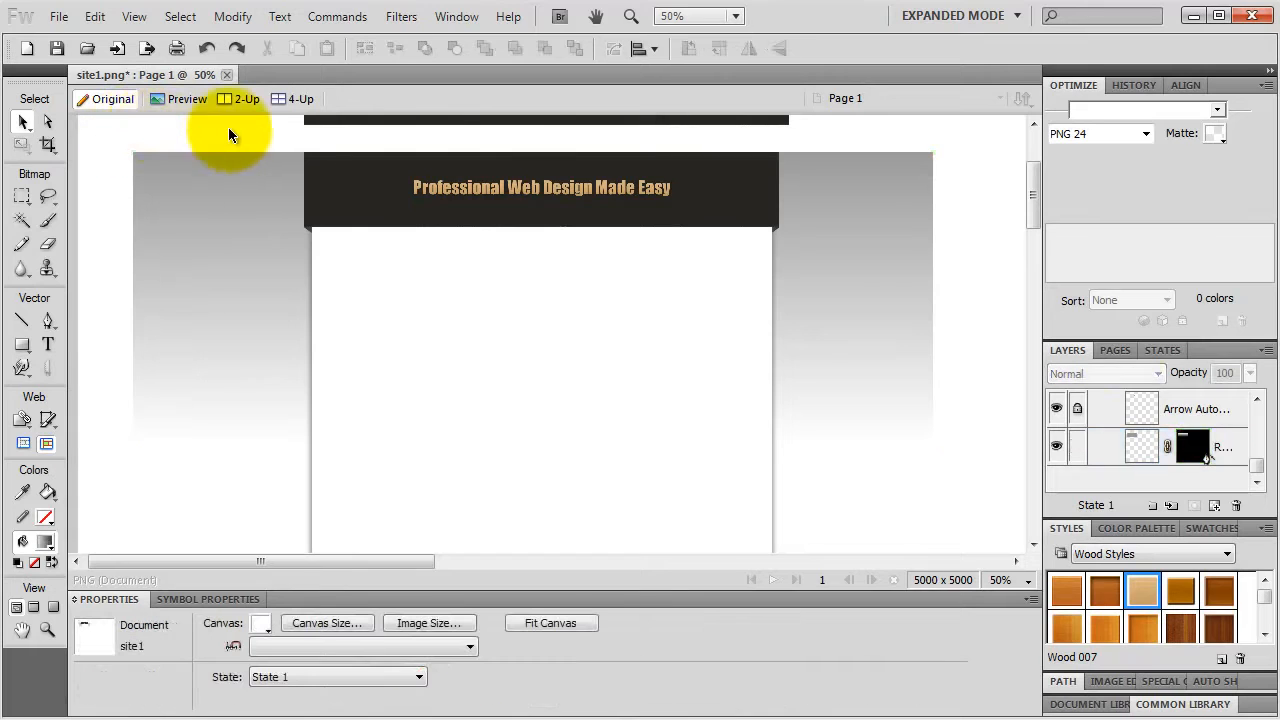
{"action": "left_click", "coordinate": [1078, 447]}
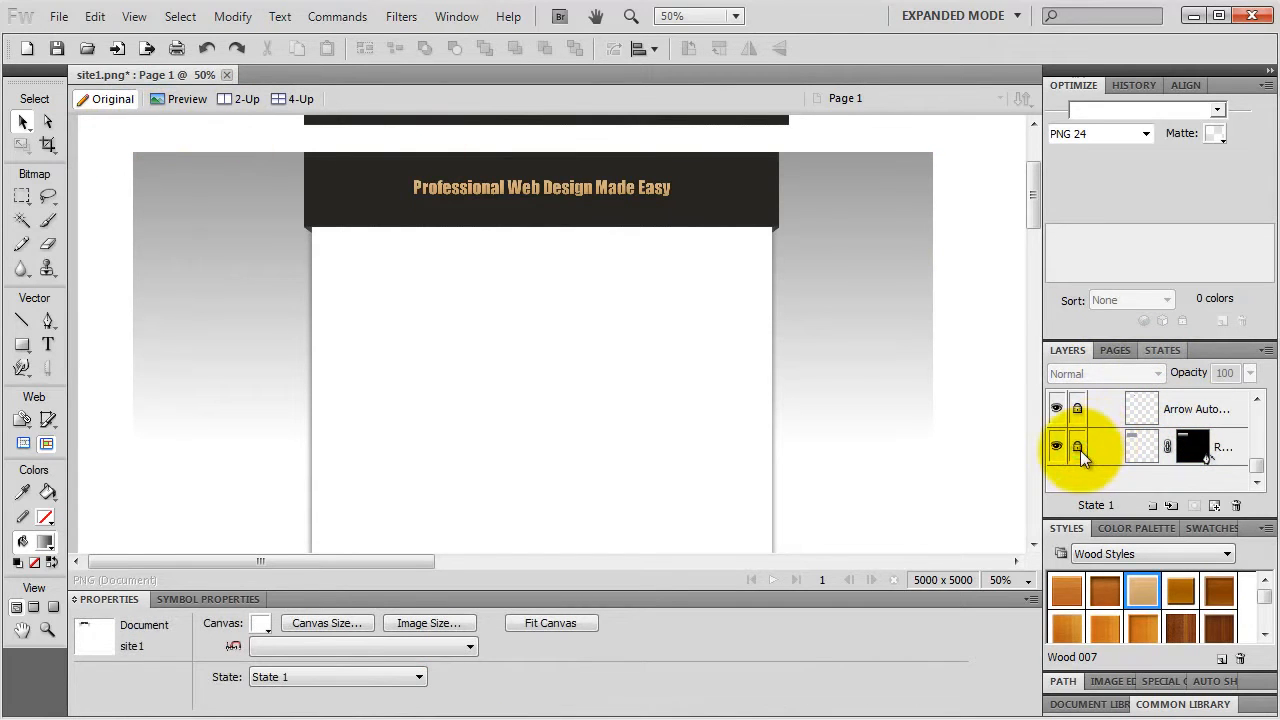
{"action": "left_click", "coordinate": [1079, 450]}
{"action": "left_click", "coordinate": [1079, 451]}
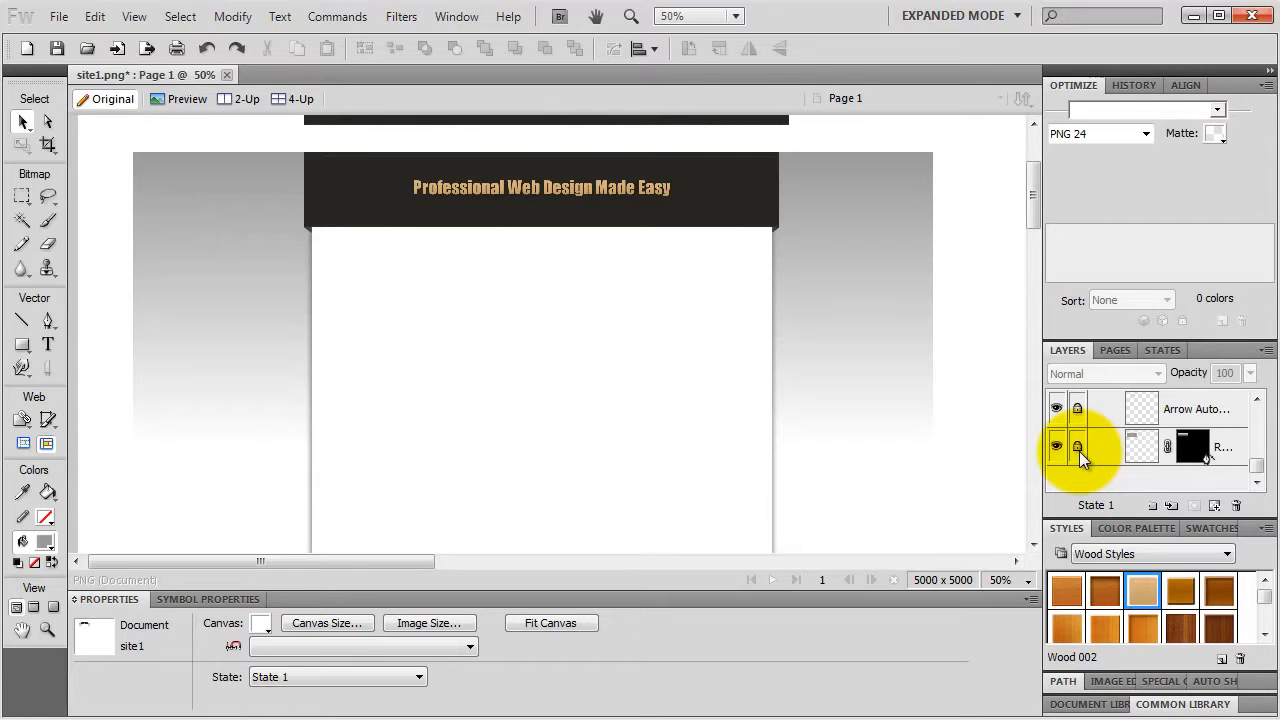
{"action": "left_click", "coordinate": [1078, 449]}
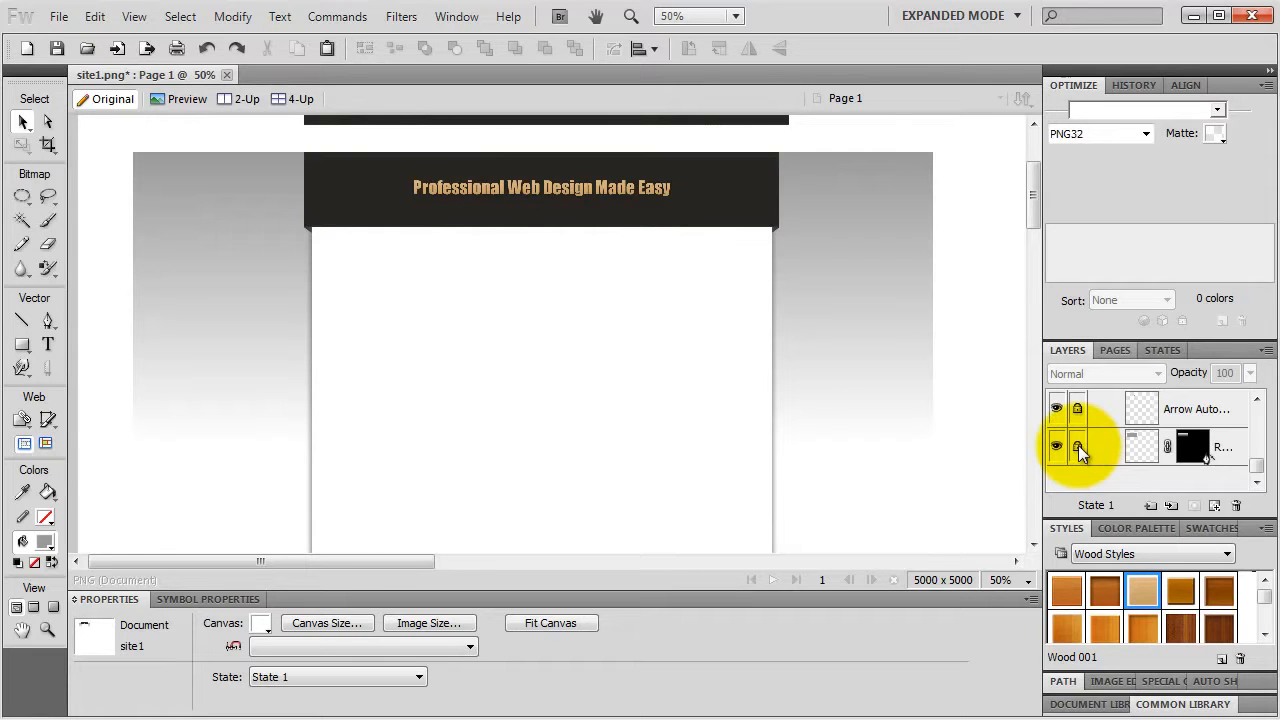
{"action": "left_click", "coordinate": [1079, 448]}
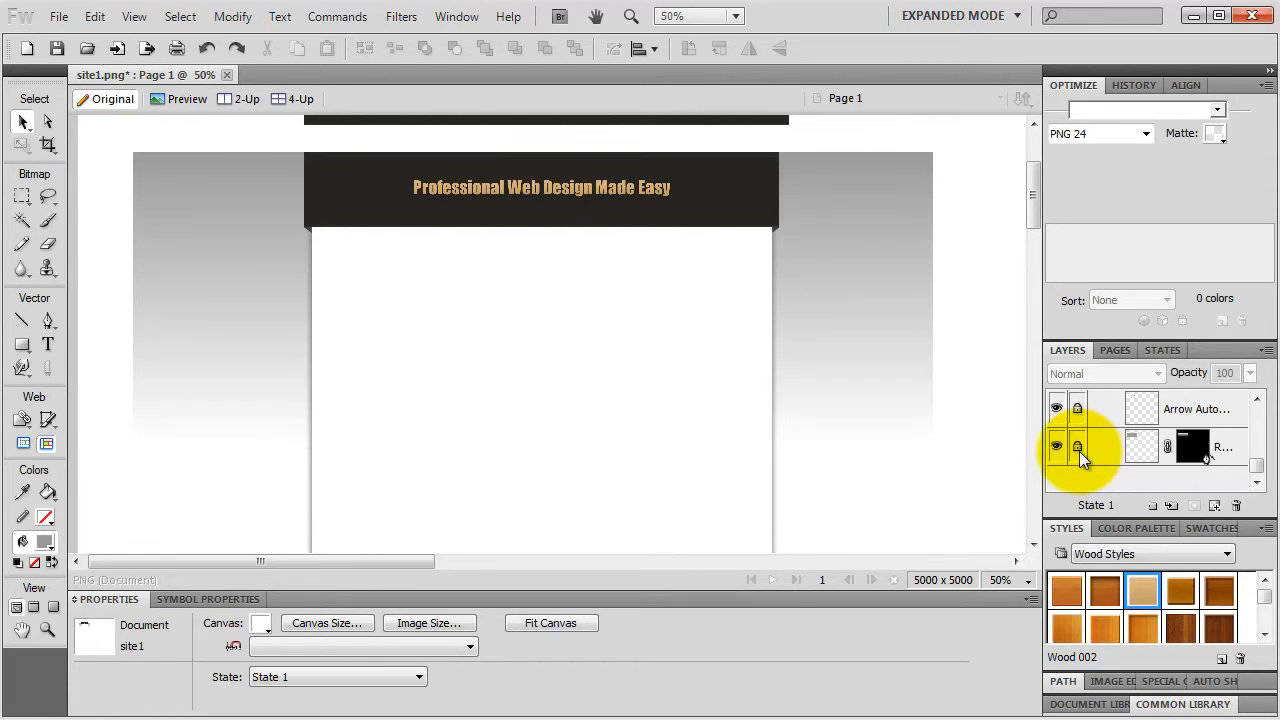
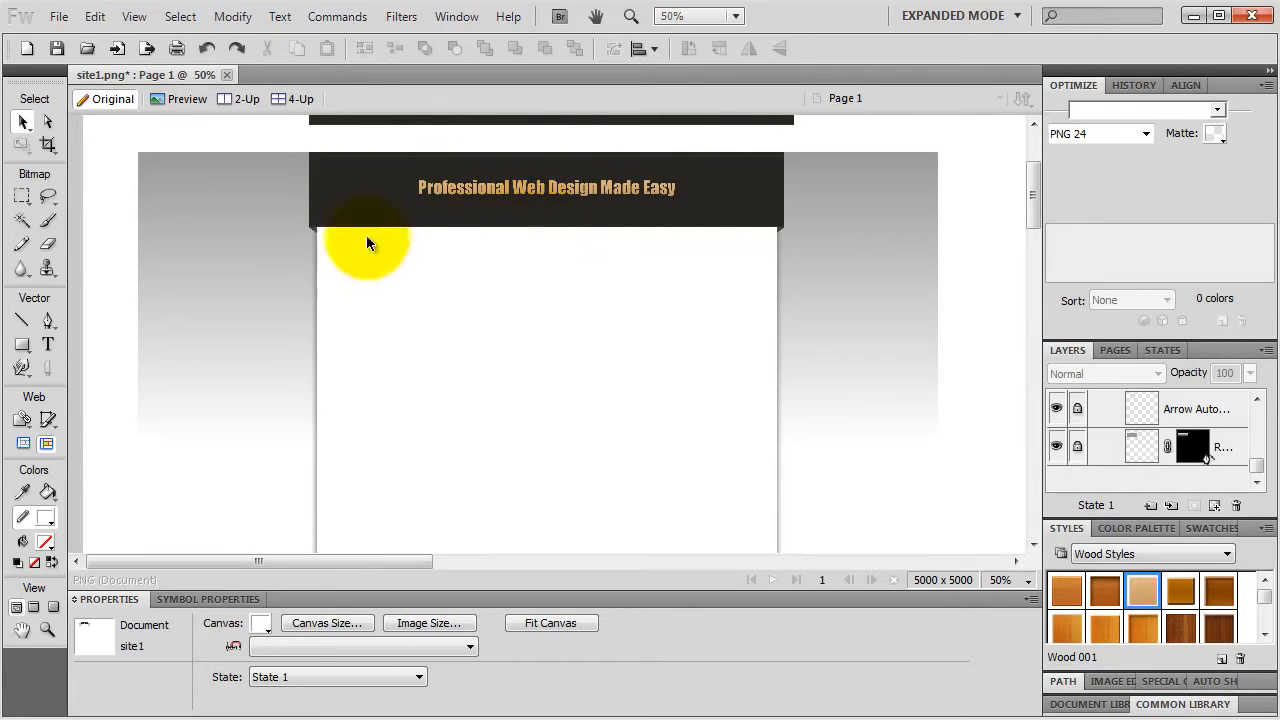
Step: Draw a closed Pen tool shape about 314 by 293 px on the white page, with straight sides and a curved lower-right corner
{"action": "left_click_drag", "start_coordinate": [47, 321], "coordinate": [110, 334]}
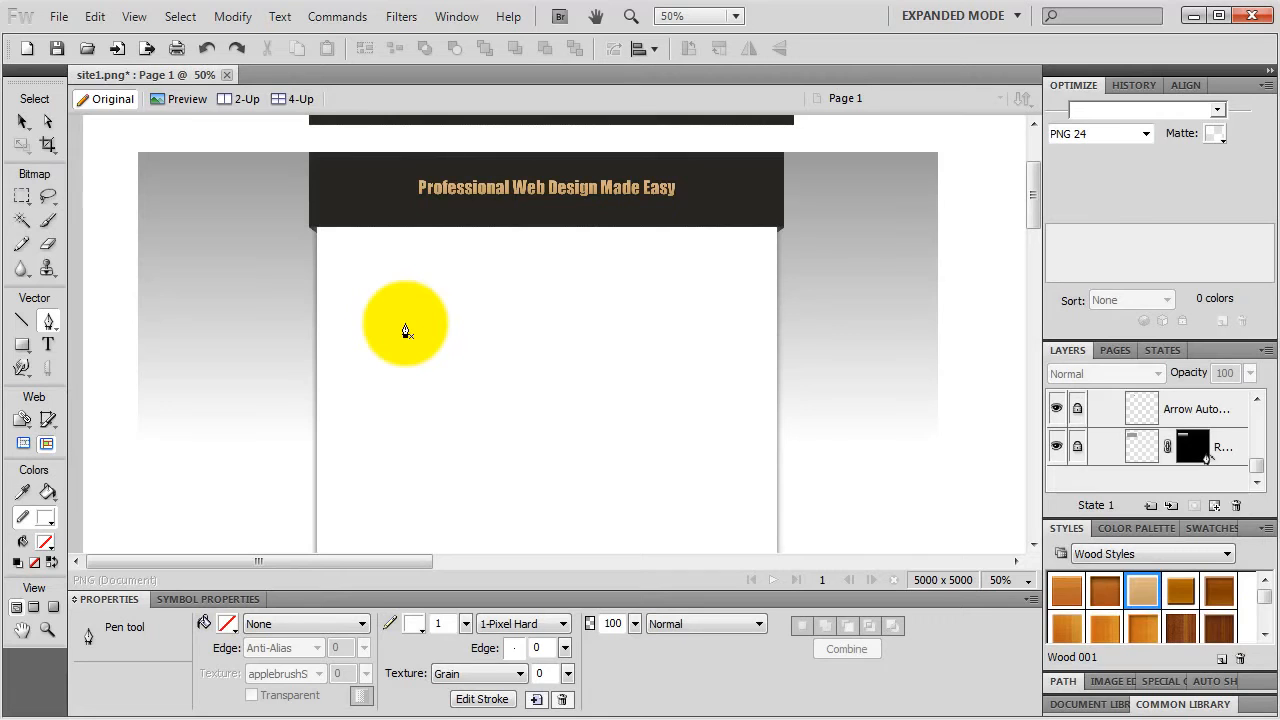
{"action": "left_click", "coordinate": [405, 331]}
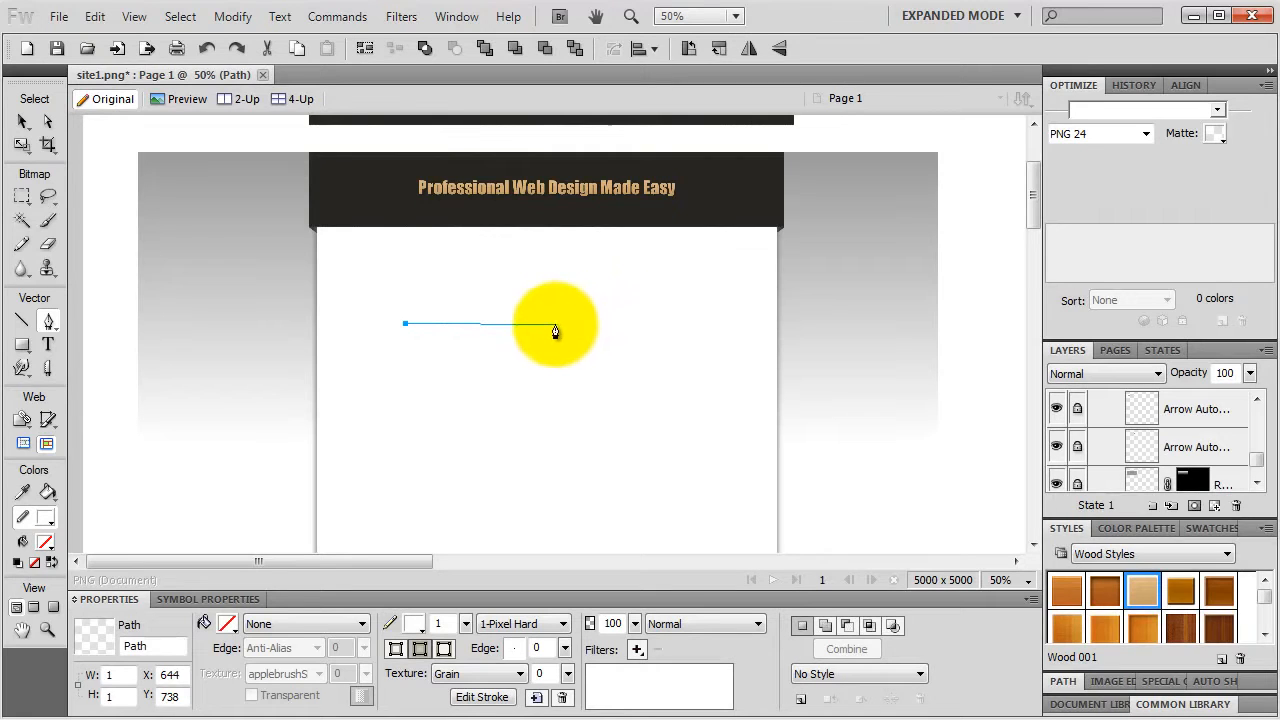
{"action": "left_click", "coordinate": [555, 325]}
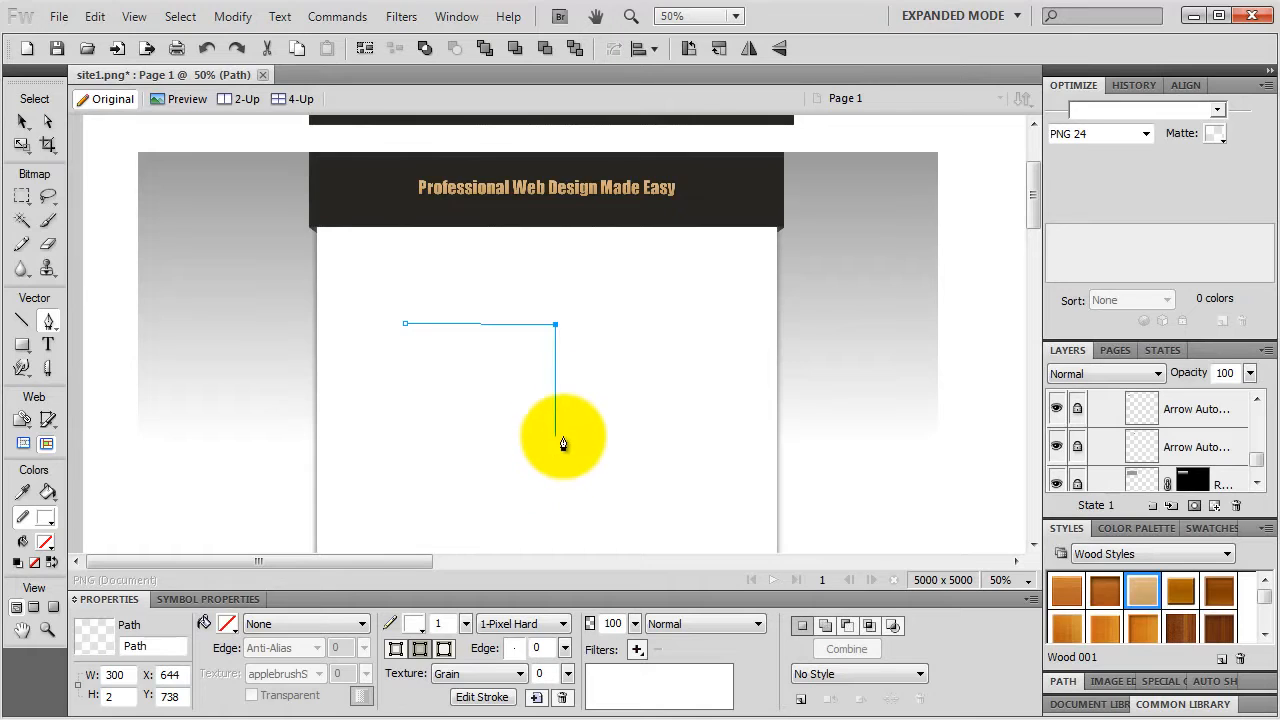
{"action": "left_click", "coordinate": [556, 437]}
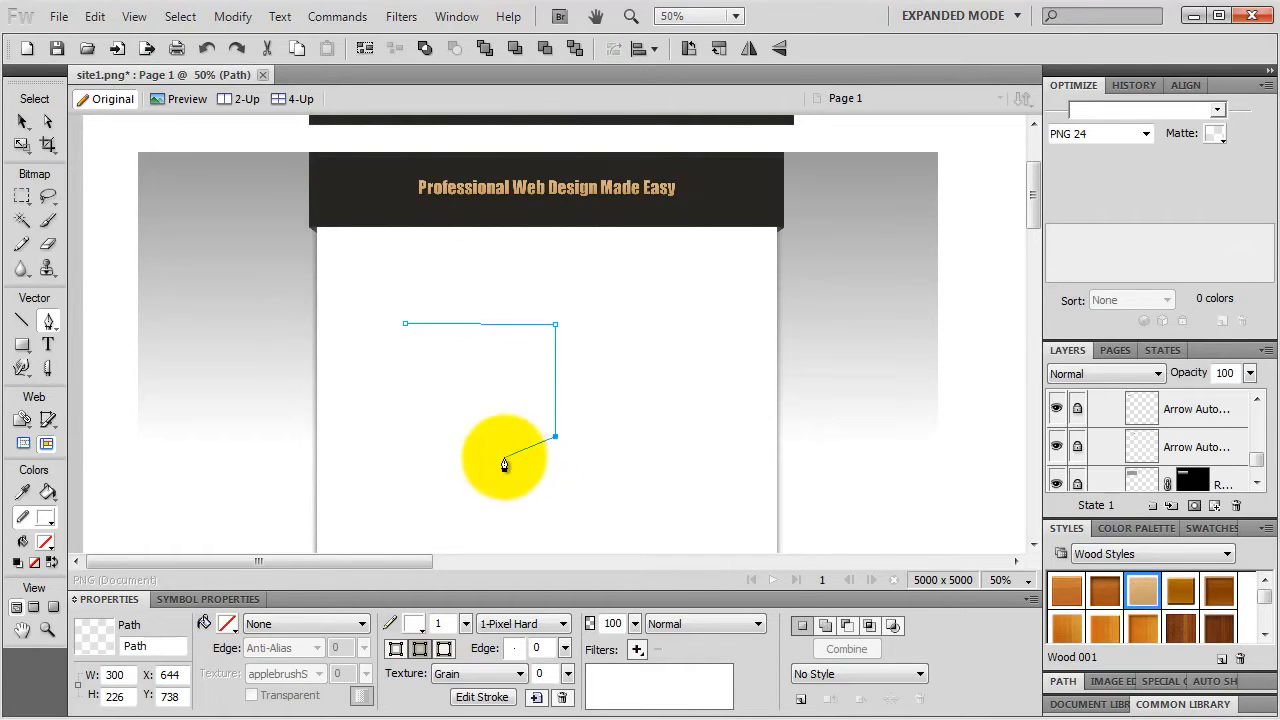
{"action": "mouse_move", "coordinate": [504, 457]}
{"action": "left_mouse_down"}
{"action": "mouse_move", "coordinate": [441, 457]}
{"action": "mouse_move", "coordinate": [441, 425]}
{"action": "left_mouse_up"}
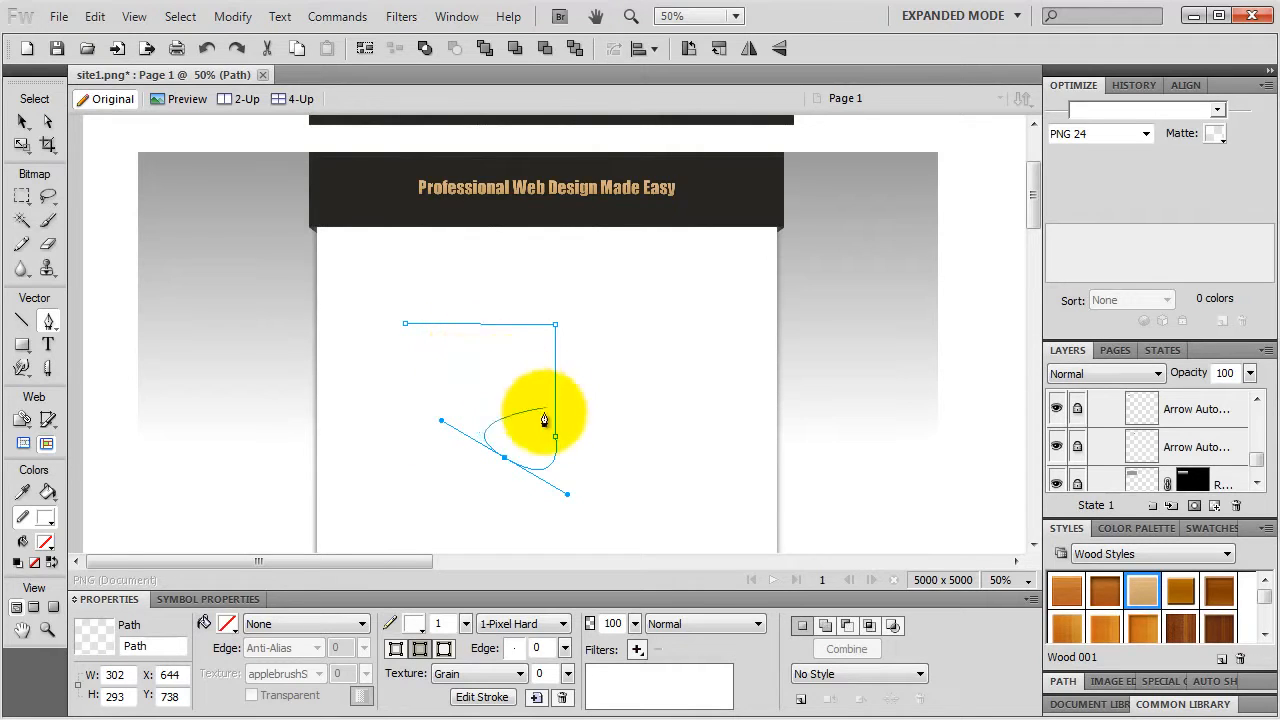
{"action": "left_click", "coordinate": [506, 462]}
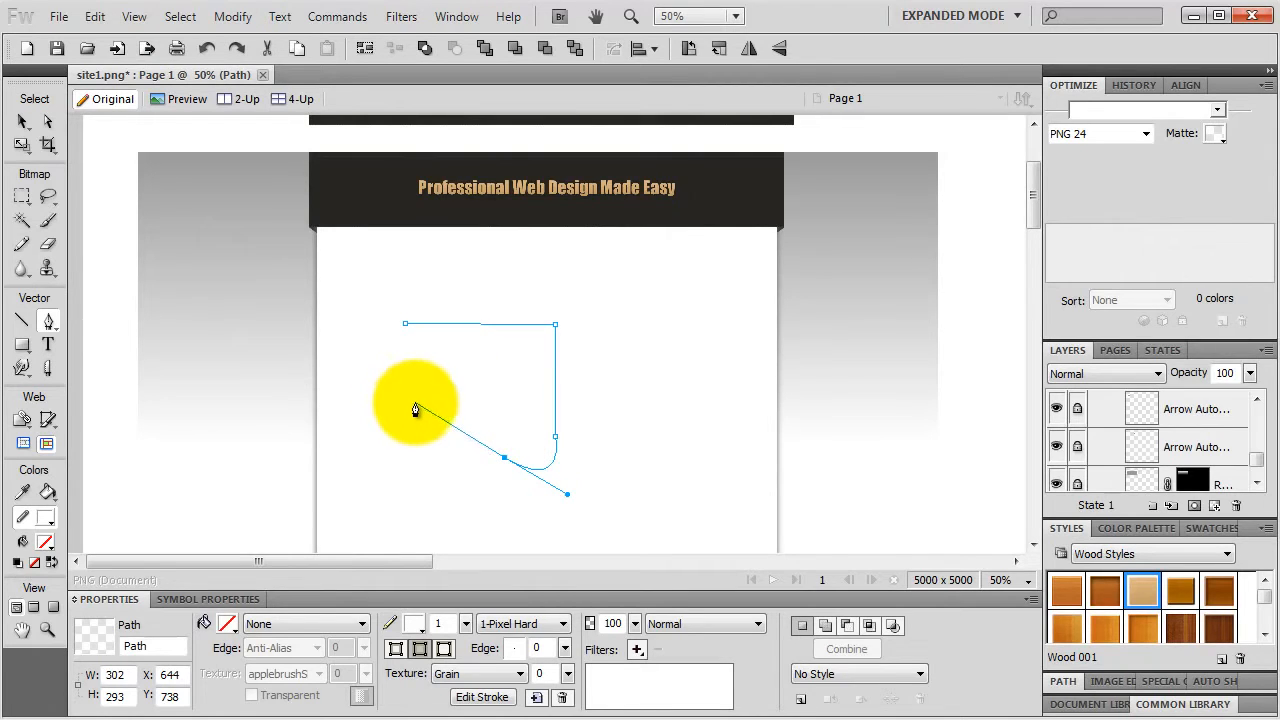
{"action": "left_click", "coordinate": [414, 403]}
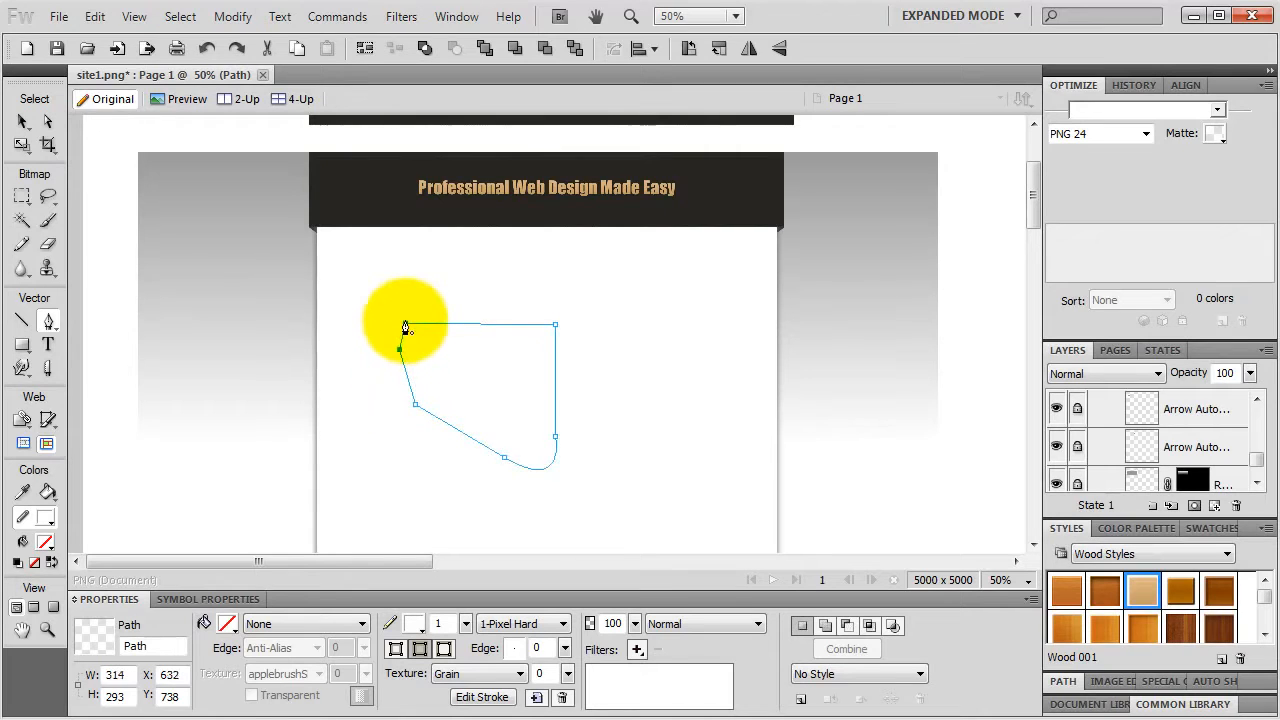
{"action": "left_click", "coordinate": [405, 326]}
{"action": "left_click", "coordinate": [405, 324]}
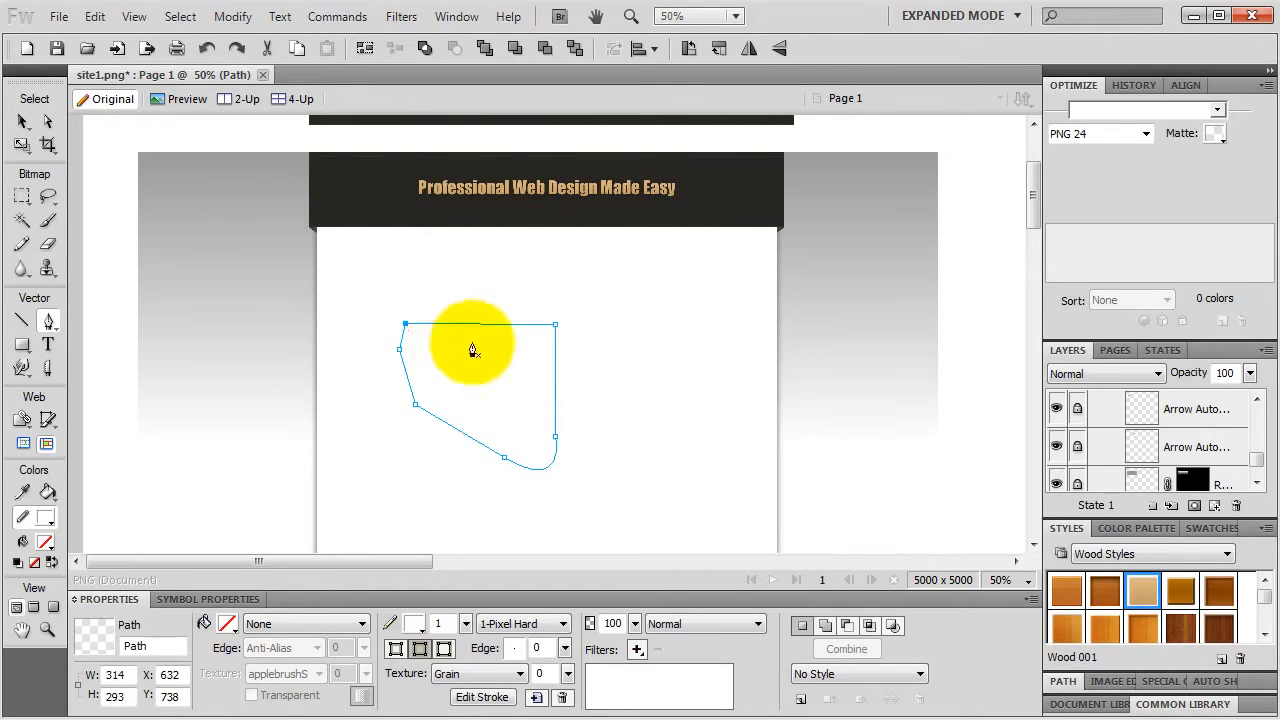
Step: Give the drawn shape a dark gray stroke 18 px wide and a solid medium gray fill
{"action": "left_click", "coordinate": [418, 626]}
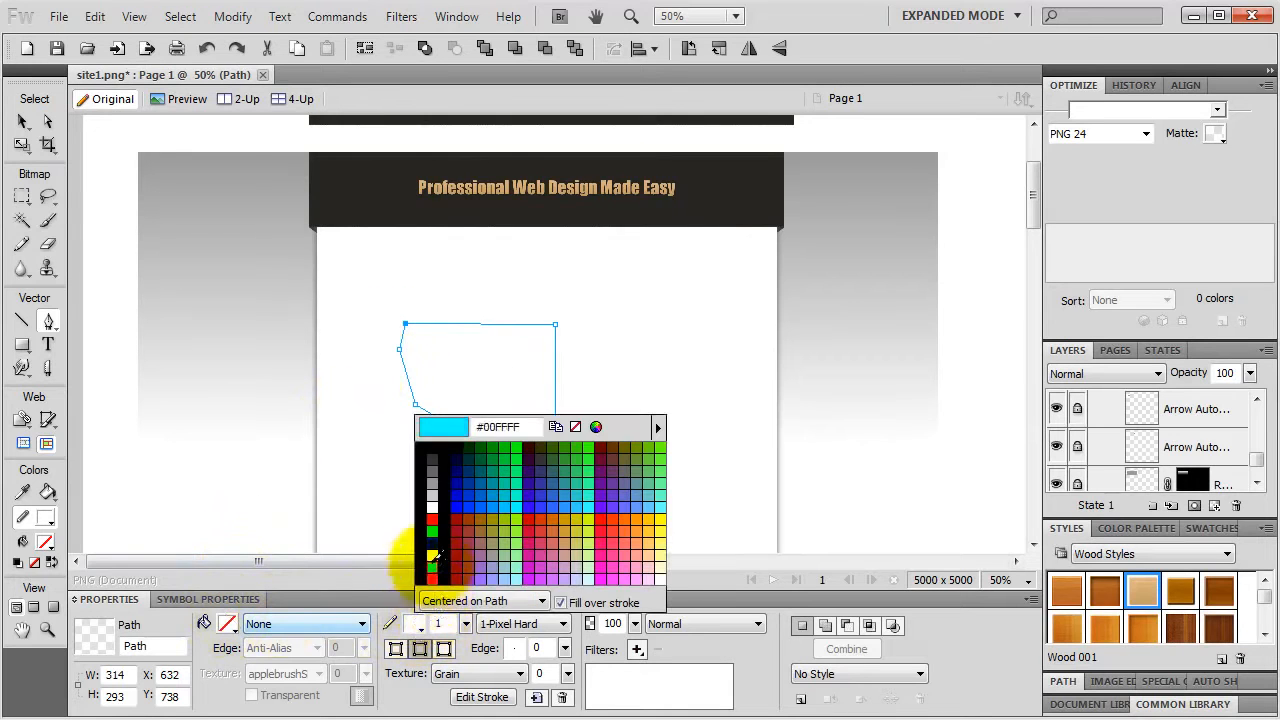
{"action": "left_click", "coordinate": [440, 452]}
{"action": "left_click_drag", "start_coordinate": [465, 623], "coordinate": [470, 603]}
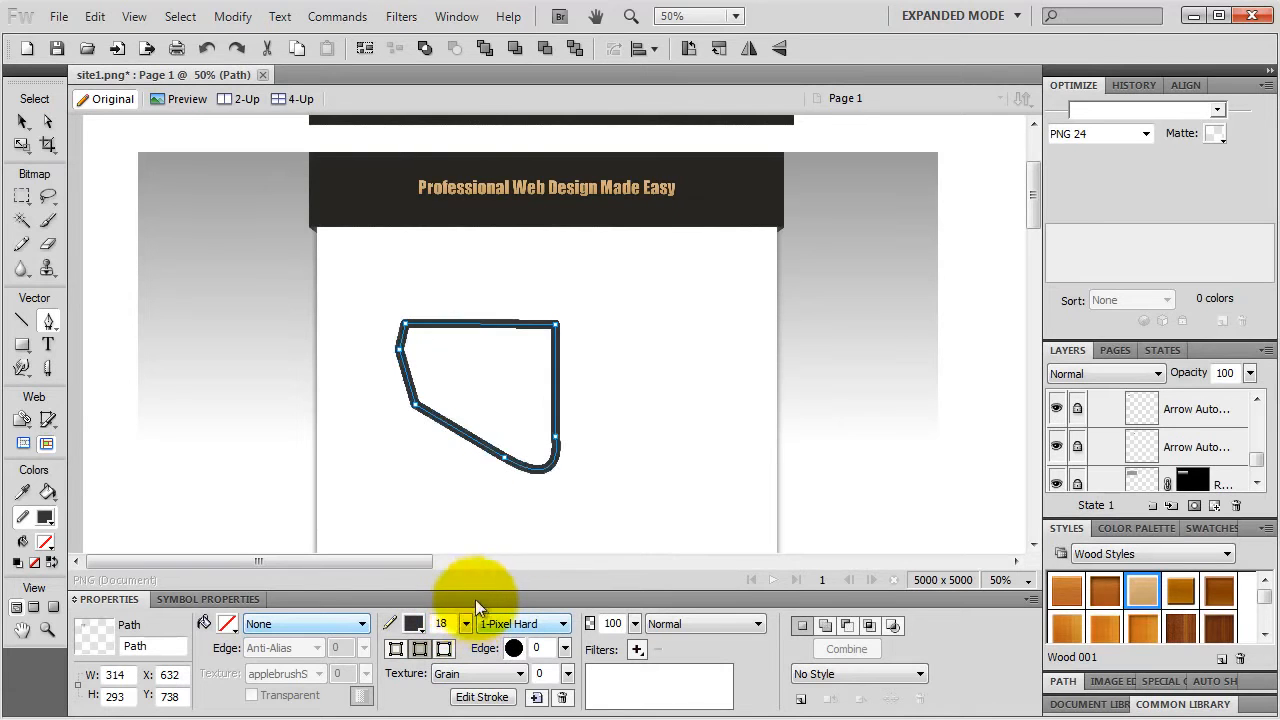
{"action": "left_click", "coordinate": [228, 624]}
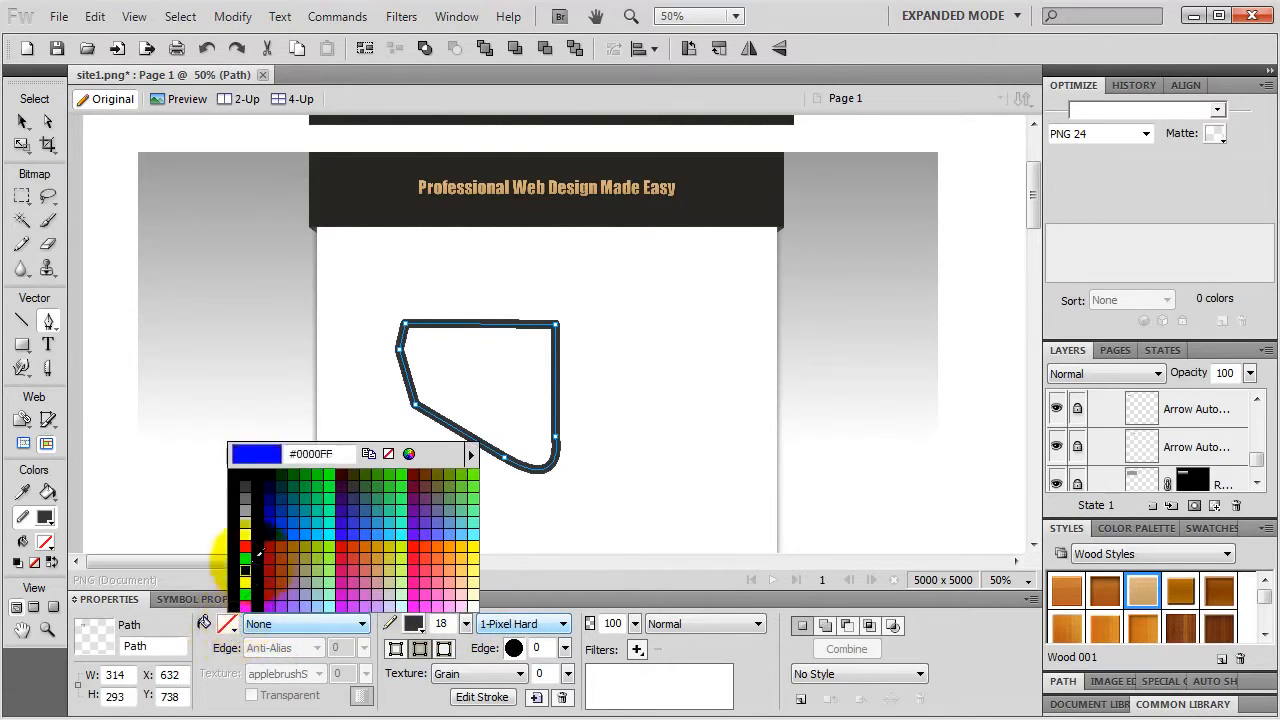
{"action": "left_click", "coordinate": [247, 501]}
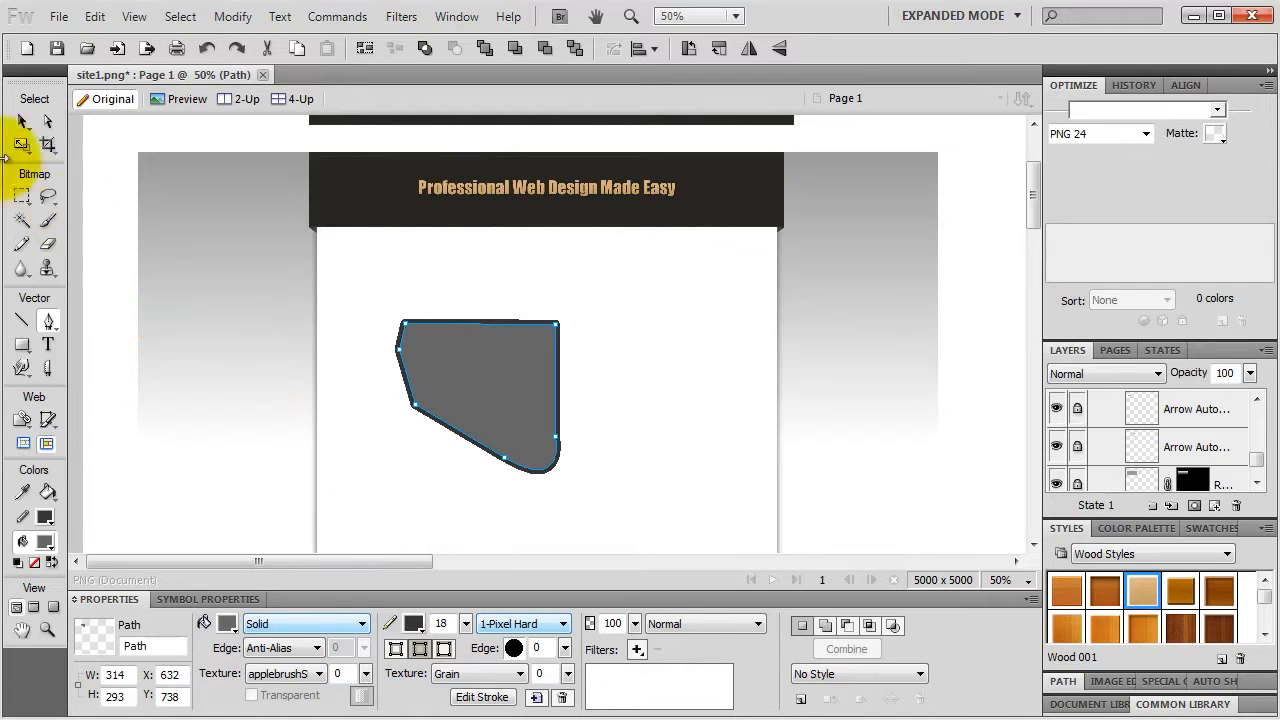
Step: Rotate the gray shape clockwise and enlarge it to about 377 by 440 px
{"action": "left_click", "coordinate": [22, 144]}
{"action": "left_click_drag", "start_coordinate": [534, 263], "coordinate": [559, 335]}
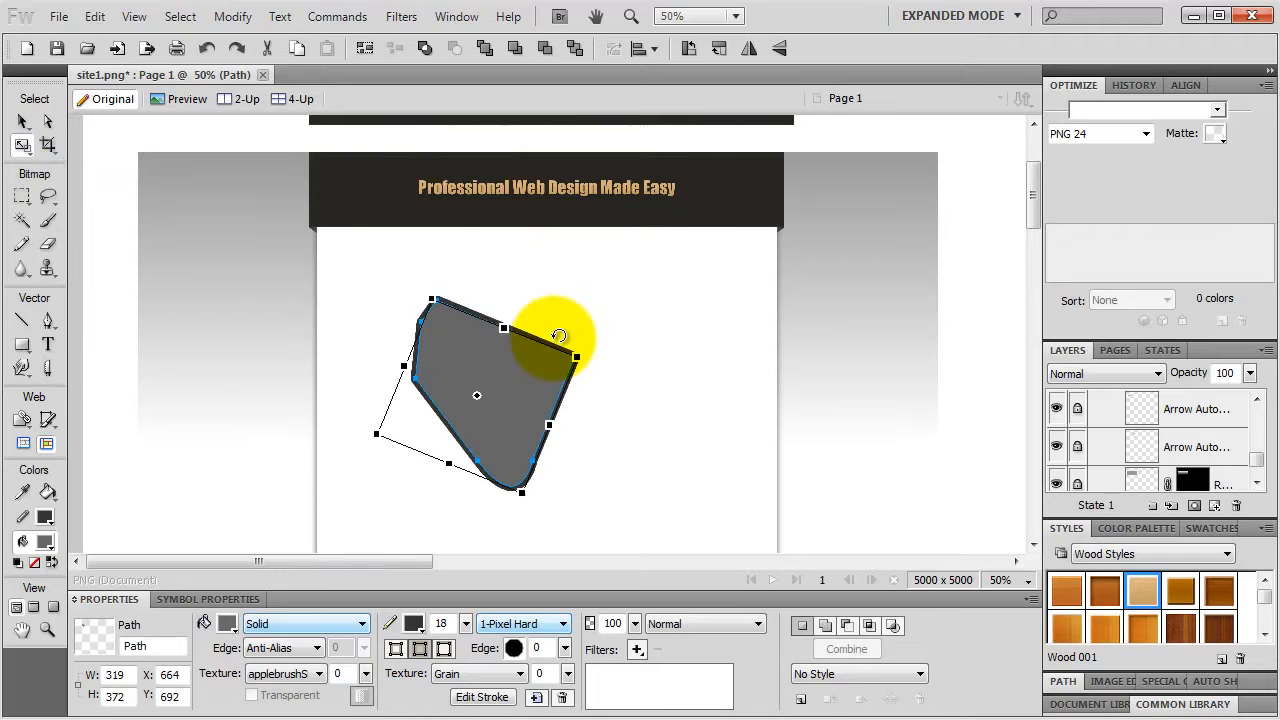
{"action": "left_click_drag", "start_coordinate": [559, 336], "coordinate": [644, 328]}
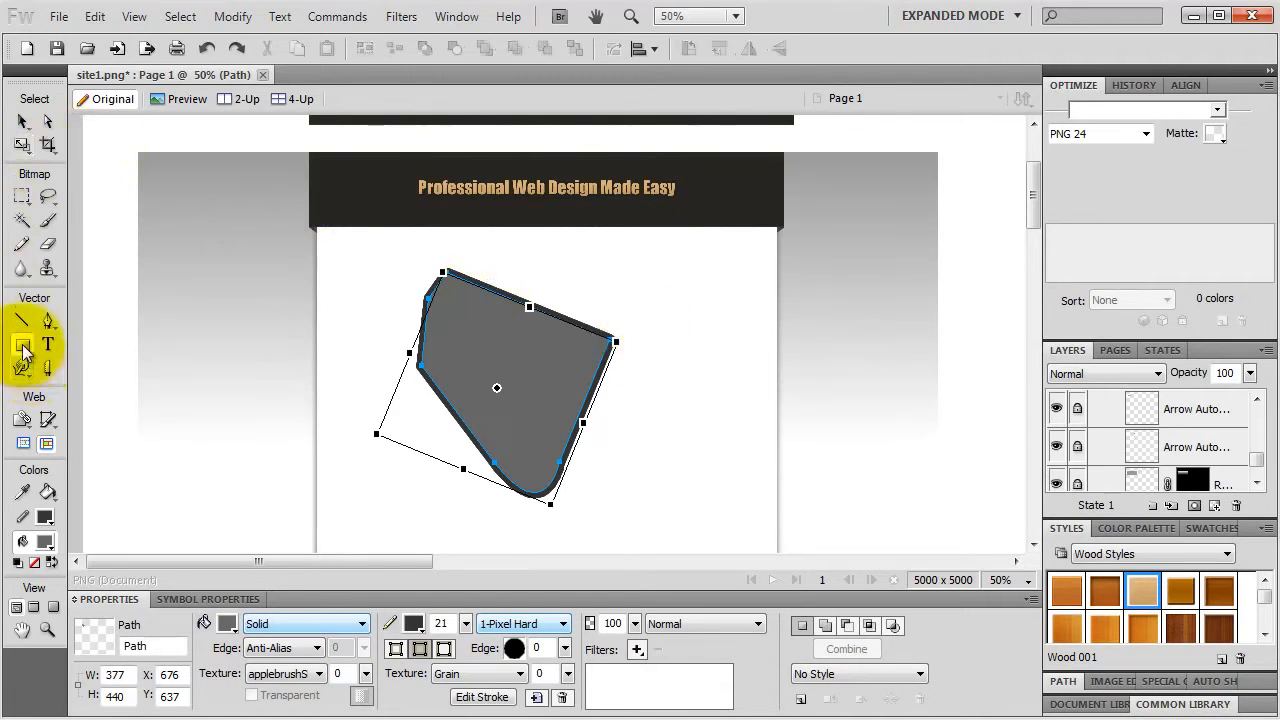
Step: Union a small rectangle onto the shape's lower-right side and subtract another small rectangle from its upper edge
{"action": "left_click_drag", "start_coordinate": [22, 344], "coordinate": [23, 343]}
{"action": "left_click", "coordinate": [128, 363]}
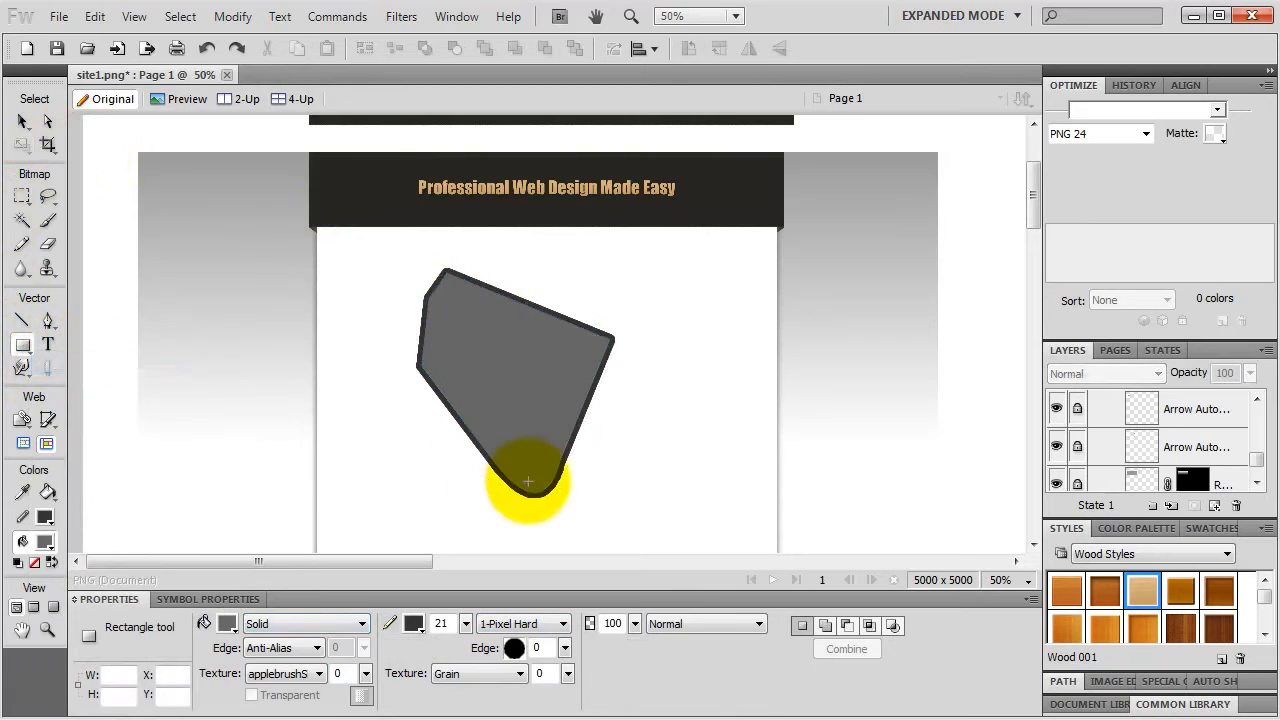
{"action": "left_click", "coordinate": [824, 626]}
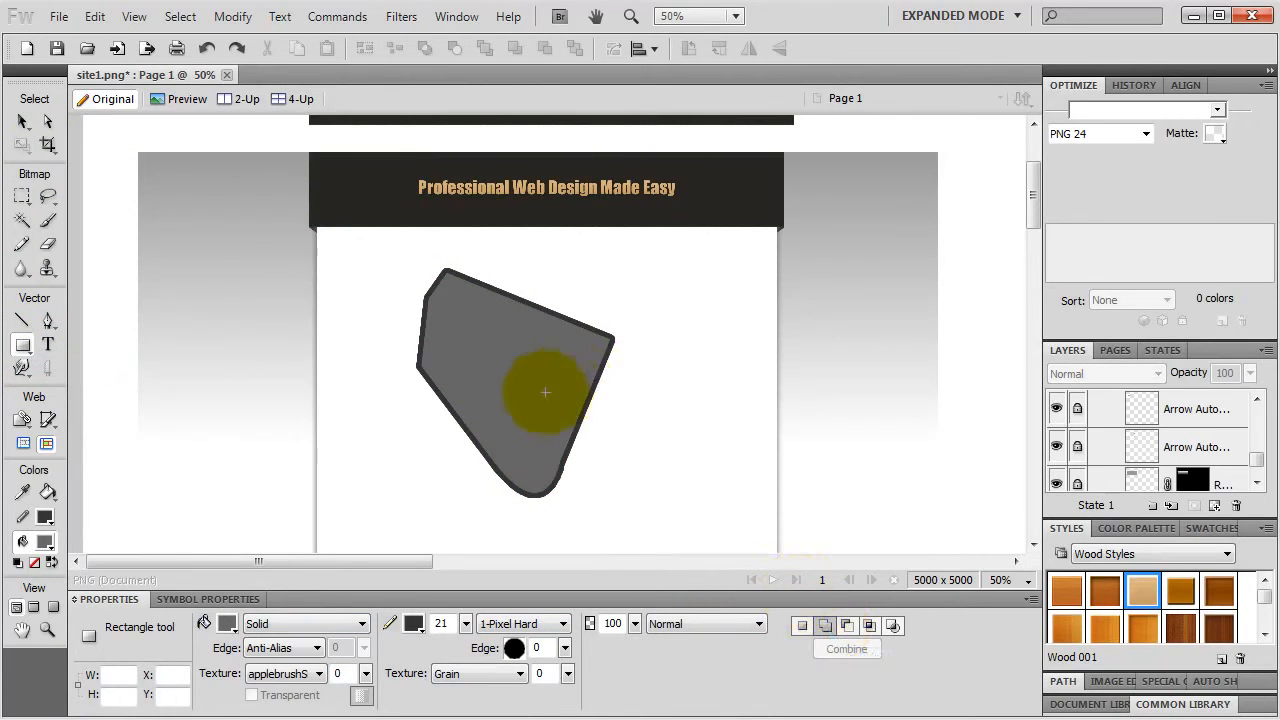
{"action": "left_click_drag", "start_coordinate": [538, 406], "coordinate": [648, 460]}
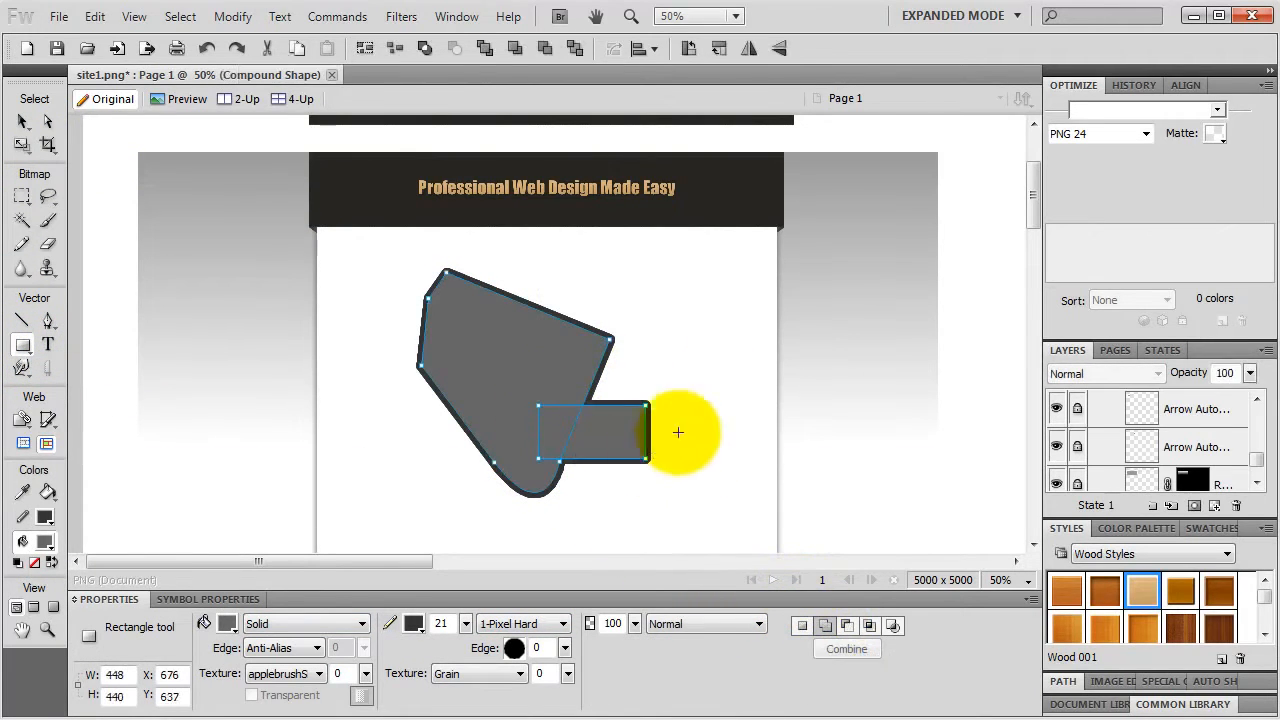
{"action": "left_click", "coordinate": [850, 623]}
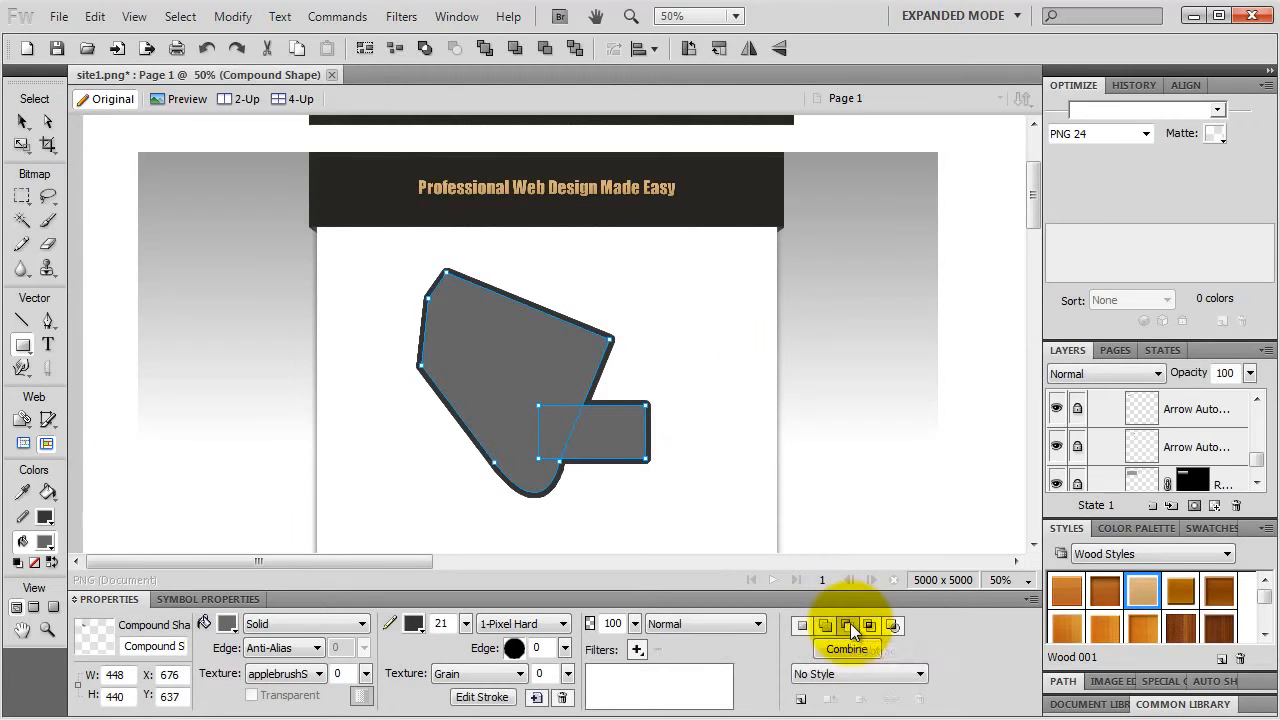
{"action": "left_click_drag", "start_coordinate": [579, 279], "coordinate": [490, 334]}
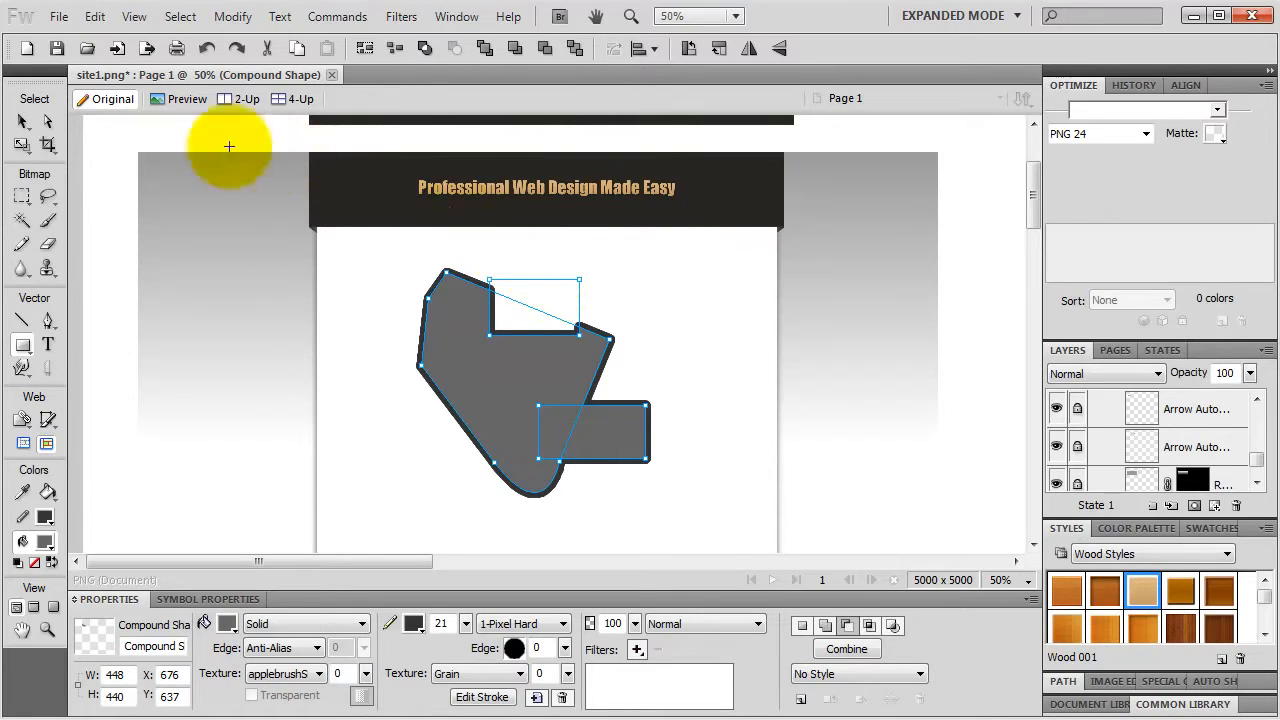
Step: Reposition the subtracted rectangle to about X 775, Y 680 and the added rectangle to about X 884, Y 928 within the compound shape
{"action": "left_click", "coordinate": [47, 121]}
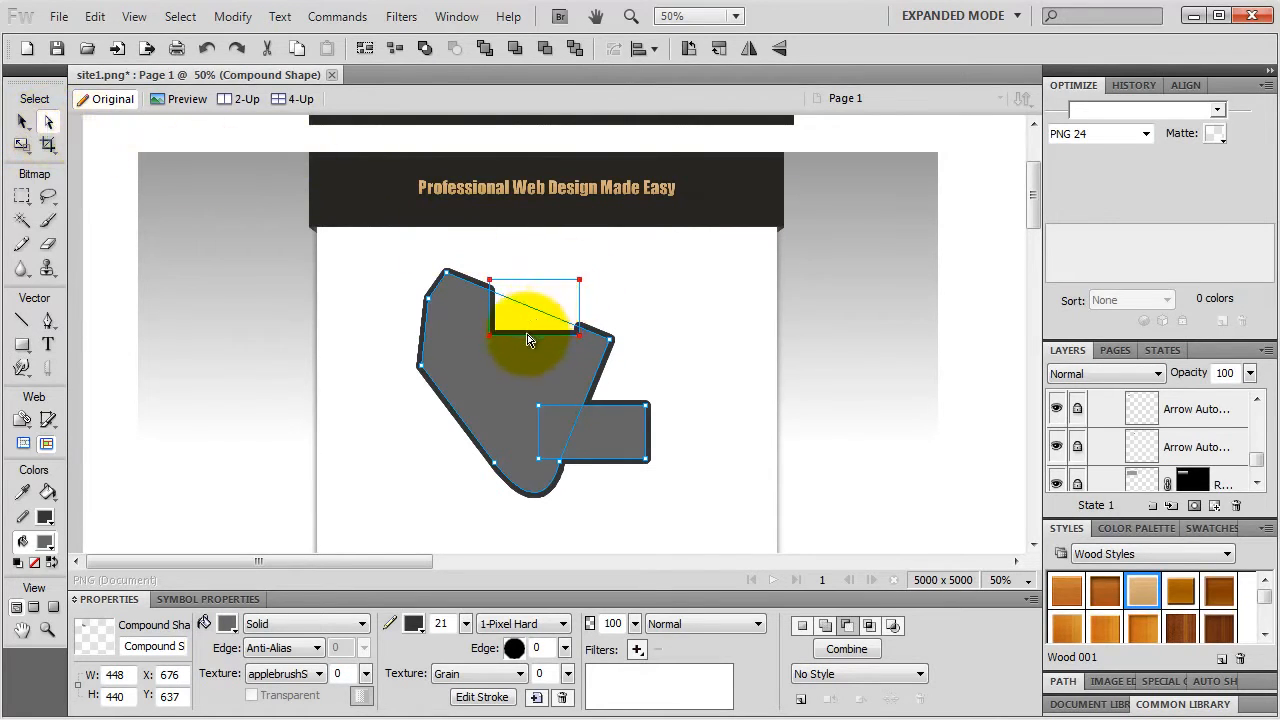
{"action": "left_click_drag", "start_coordinate": [532, 330], "coordinate": [514, 347]}
{"action": "left_click", "coordinate": [622, 414]}
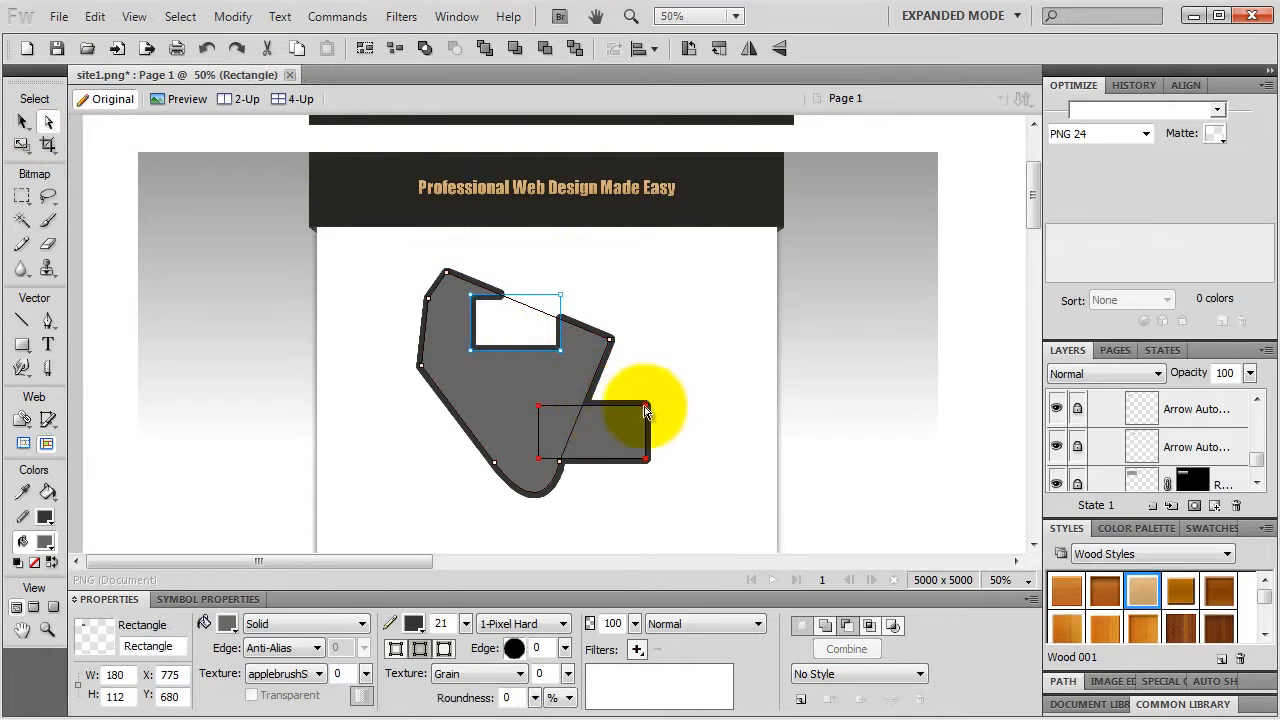
{"action": "left_click_drag", "start_coordinate": [618, 416], "coordinate": [615, 427]}
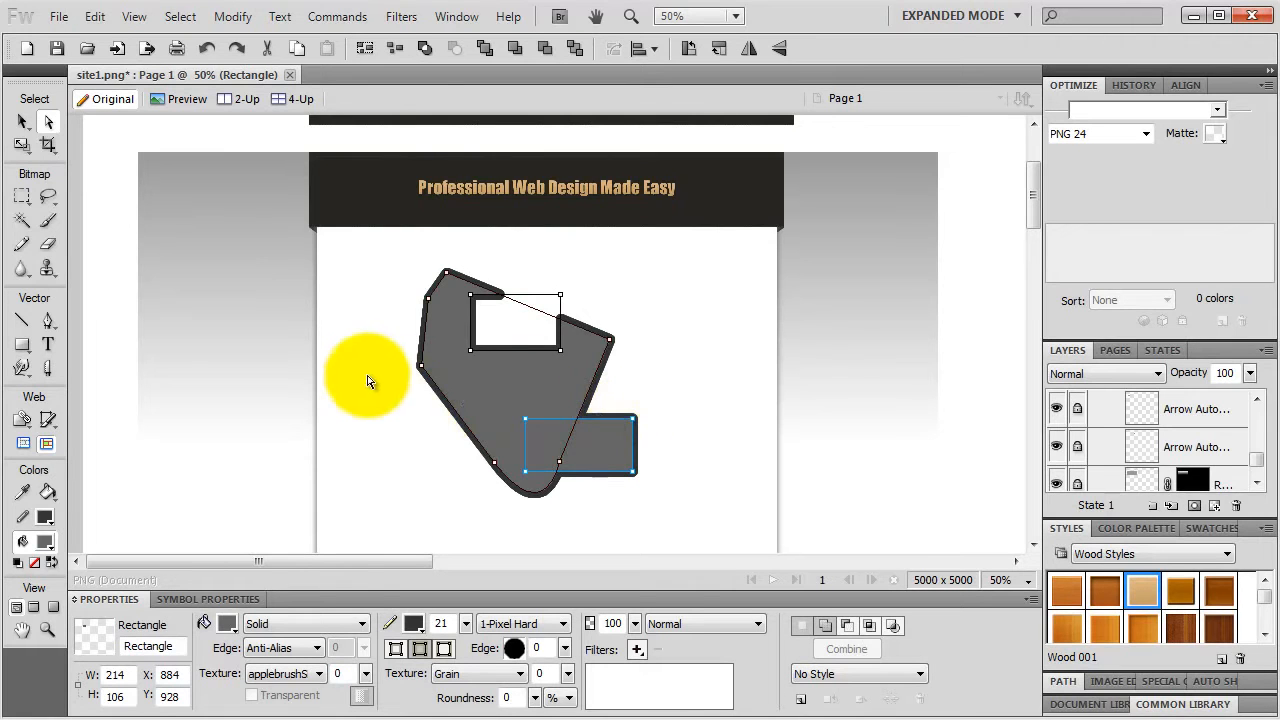
Step: Reshape the compound shape's left and lower edges with the Freeform tool, and delete the whole compound shape
{"action": "left_click_drag", "start_coordinate": [25, 373], "coordinate": [70, 383]}
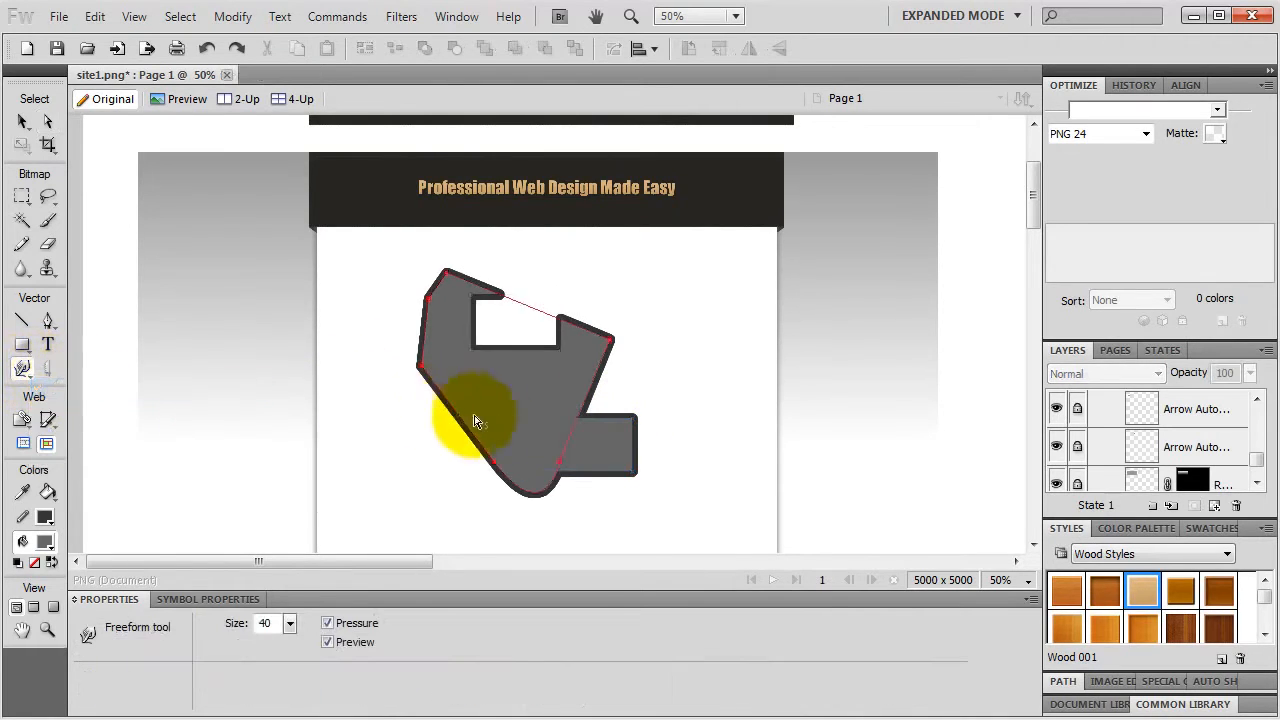
{"action": "mouse_move", "coordinate": [510, 450]}
{"action": "left_mouse_down"}
{"action": "mouse_move", "coordinate": [541, 512]}
{"action": "mouse_move", "coordinate": [562, 465]}
{"action": "left_mouse_up"}
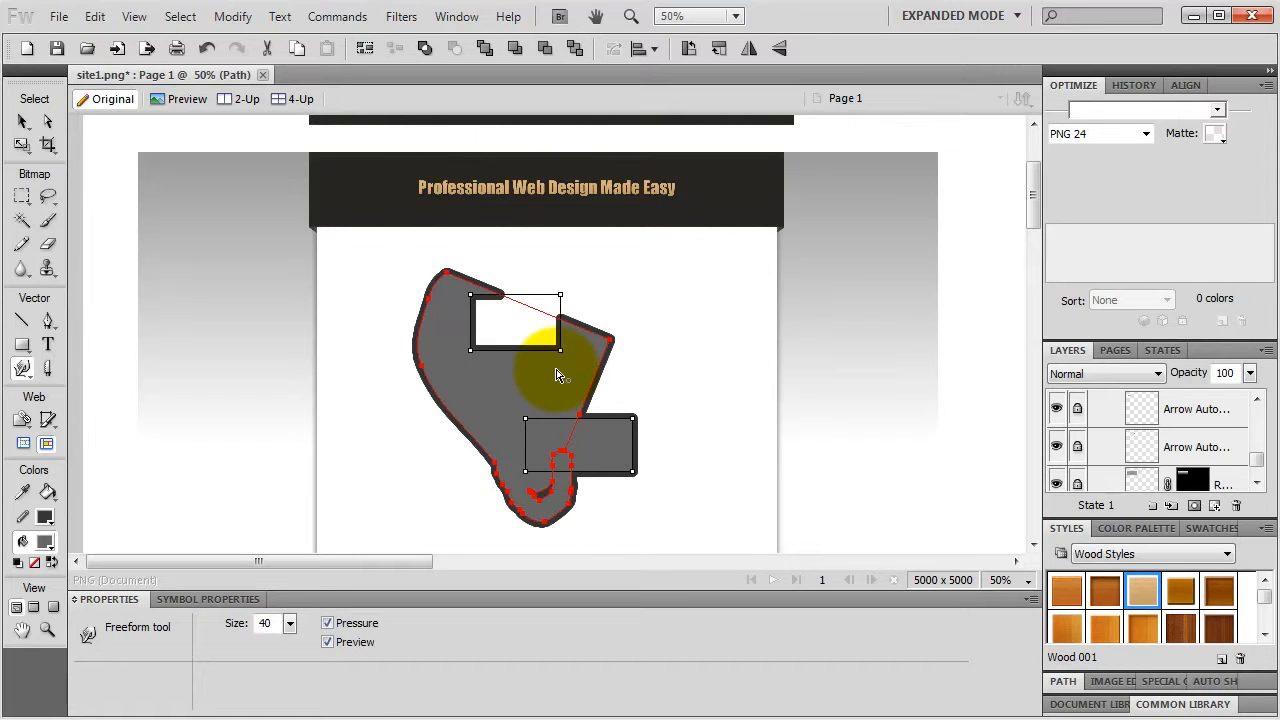
{"action": "left_click", "coordinate": [23, 121]}
{"action": "left_click", "coordinate": [640, 400]}
{"action": "left_click", "coordinate": [556, 390]}
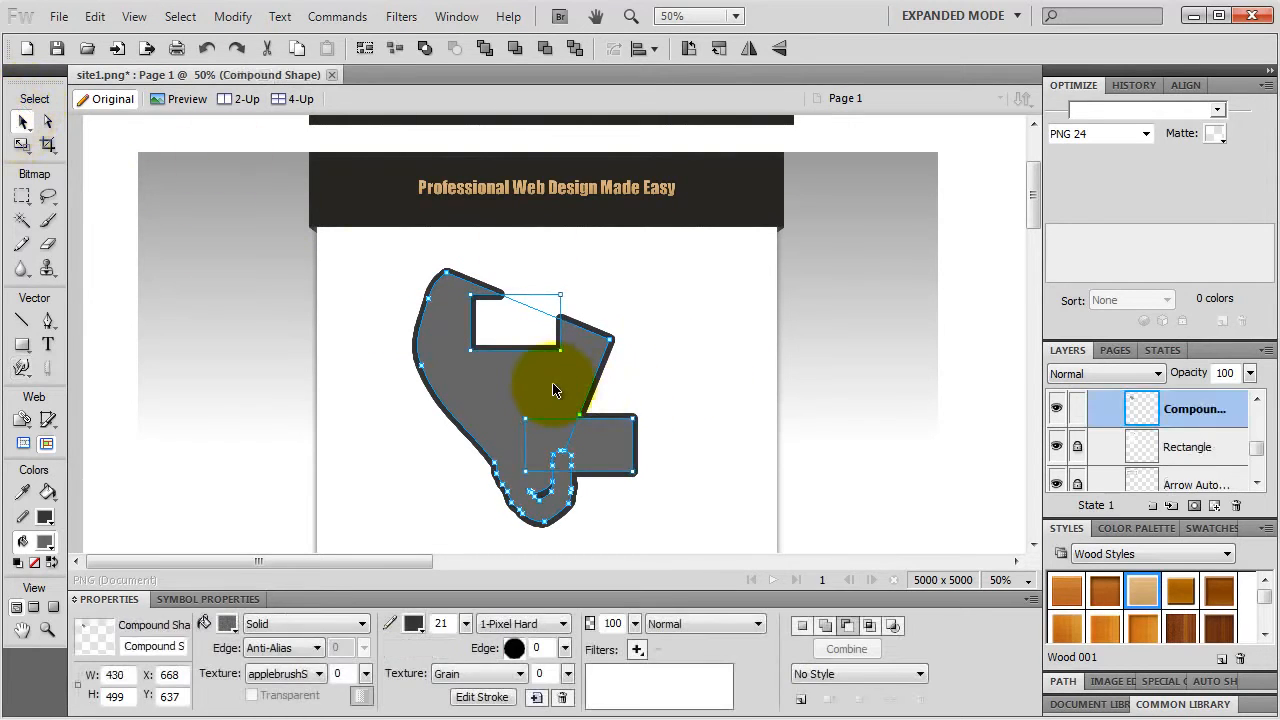
{"action": "key", "text": "Delete"}
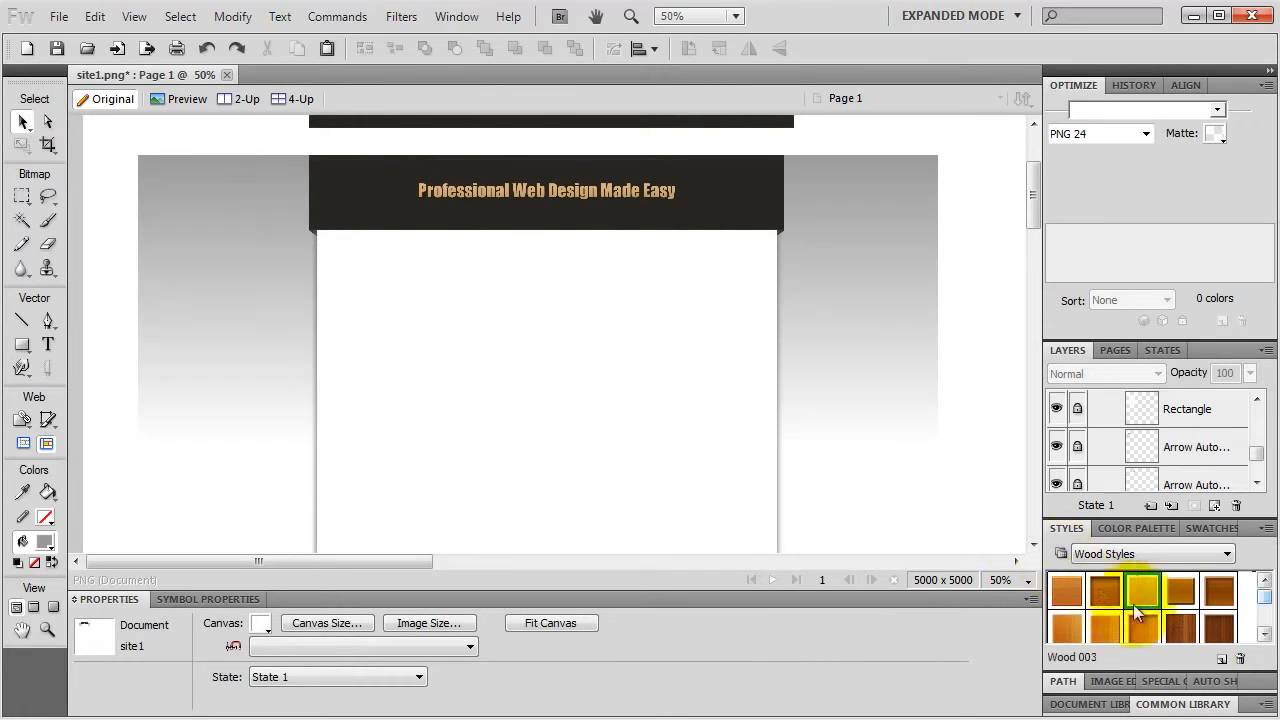
Step: Place the Gears symbol from the Common Library's 2D Objects in the dark header, before the title, at about X 506, Y 450
{"action": "left_click", "coordinate": [1190, 705]}
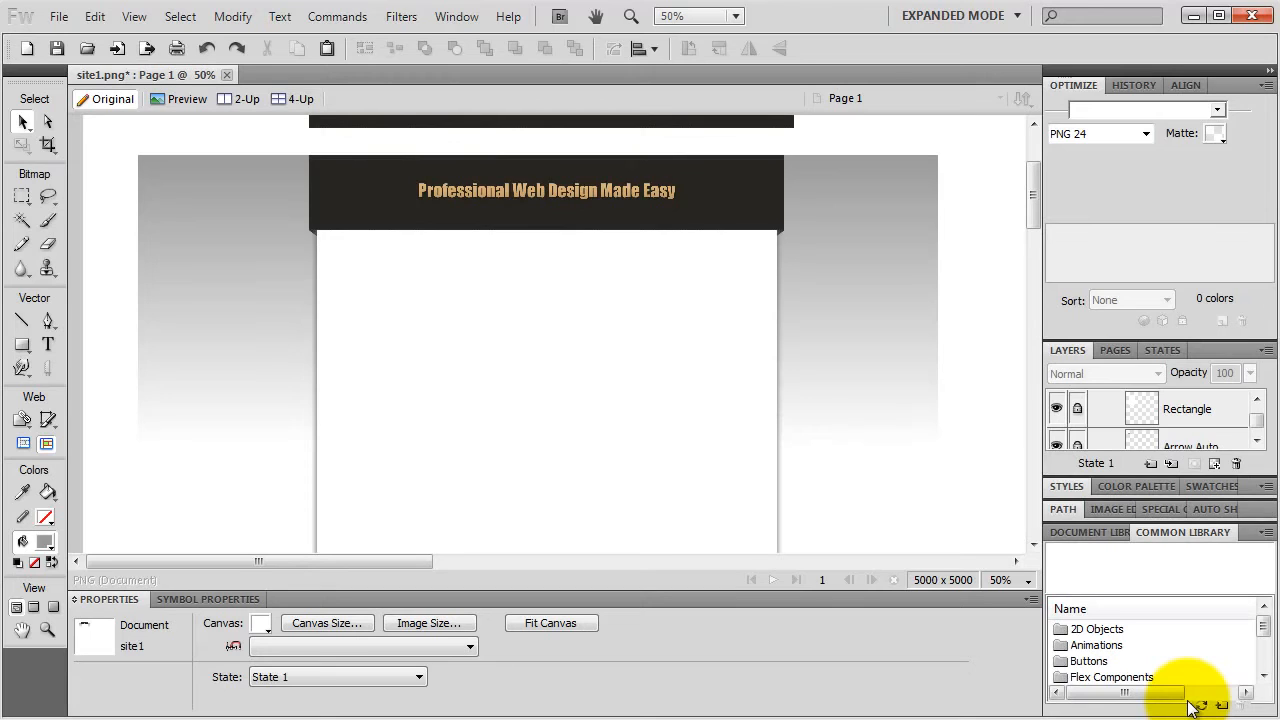
{"action": "double_click", "coordinate": [1104, 632]}
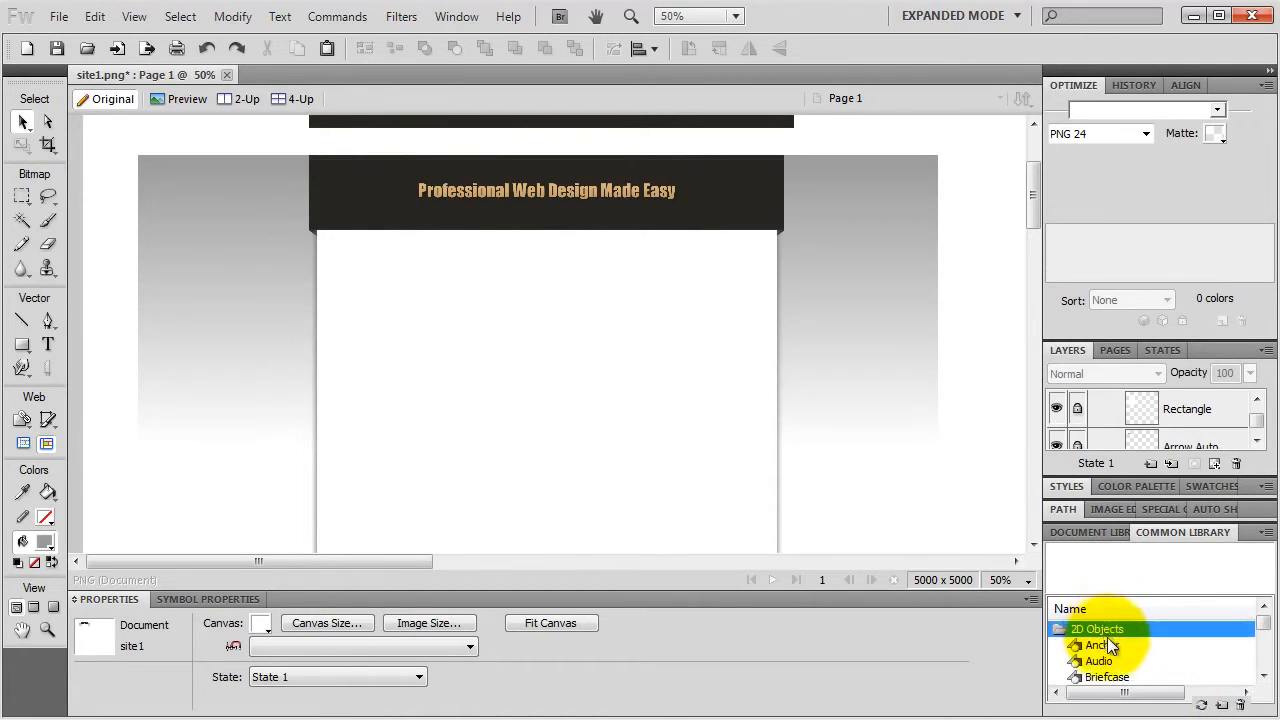
{"action": "left_click", "coordinate": [1108, 650]}
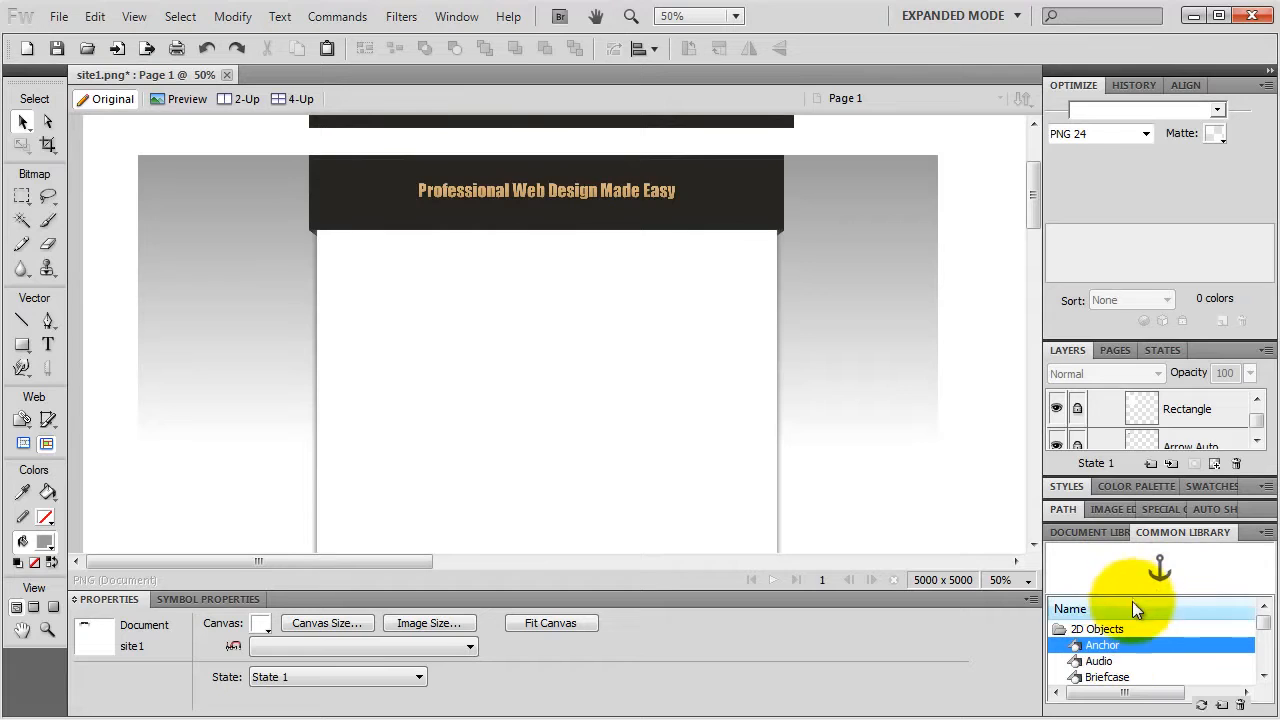
{"action": "scroll", "coordinate": [1111, 645], "scroll_direction": "down", "scroll_amount": 1}
{"action": "left_click", "coordinate": [1111, 645]}
{"action": "scroll", "coordinate": [1111, 645], "scroll_direction": "down", "scroll_amount": 1}
{"action": "left_click", "coordinate": [1111, 645]}
{"action": "scroll", "coordinate": [1114, 650], "scroll_direction": "down", "scroll_amount": 1}
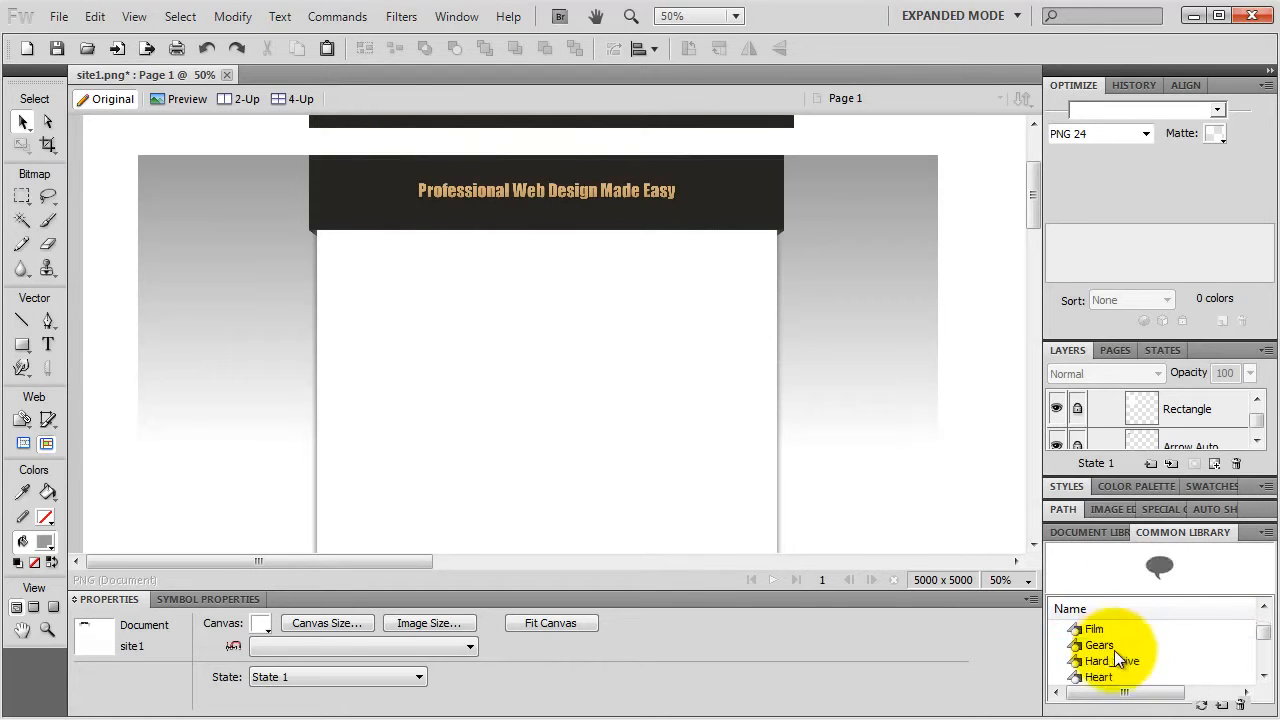
{"action": "left_click", "coordinate": [1114, 650]}
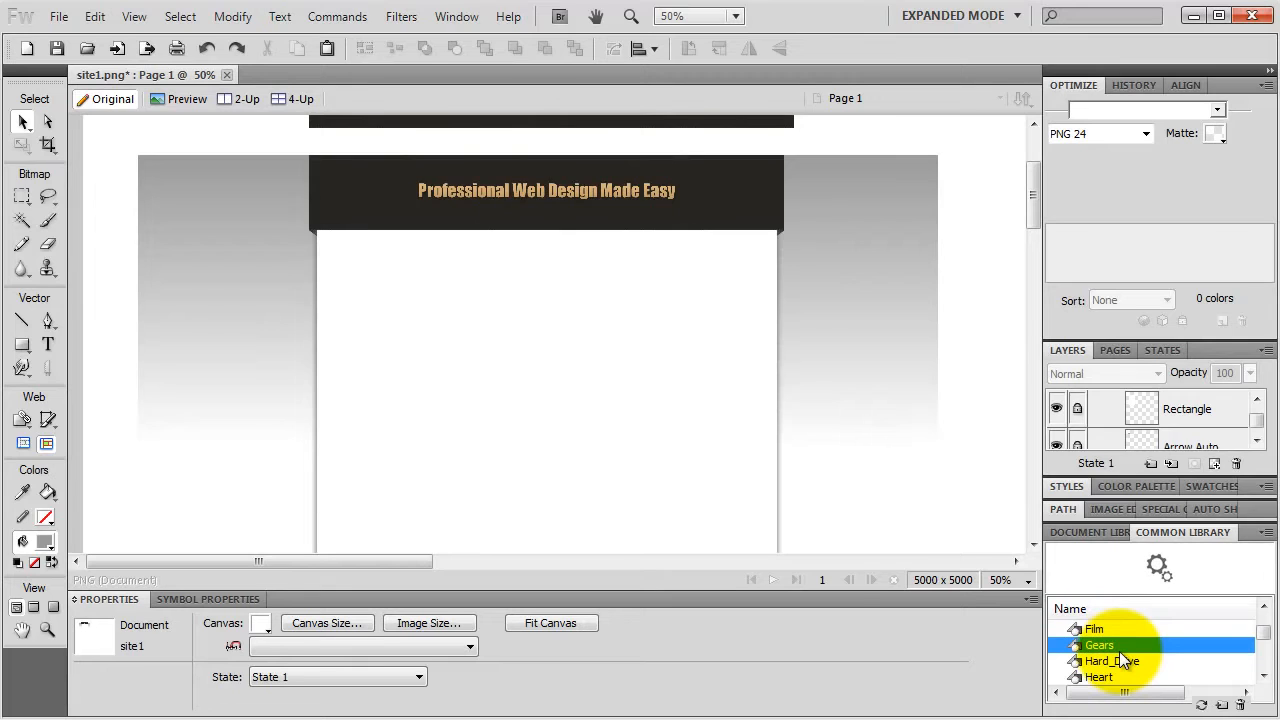
{"action": "left_click_drag", "start_coordinate": [1117, 648], "coordinate": [337, 182]}
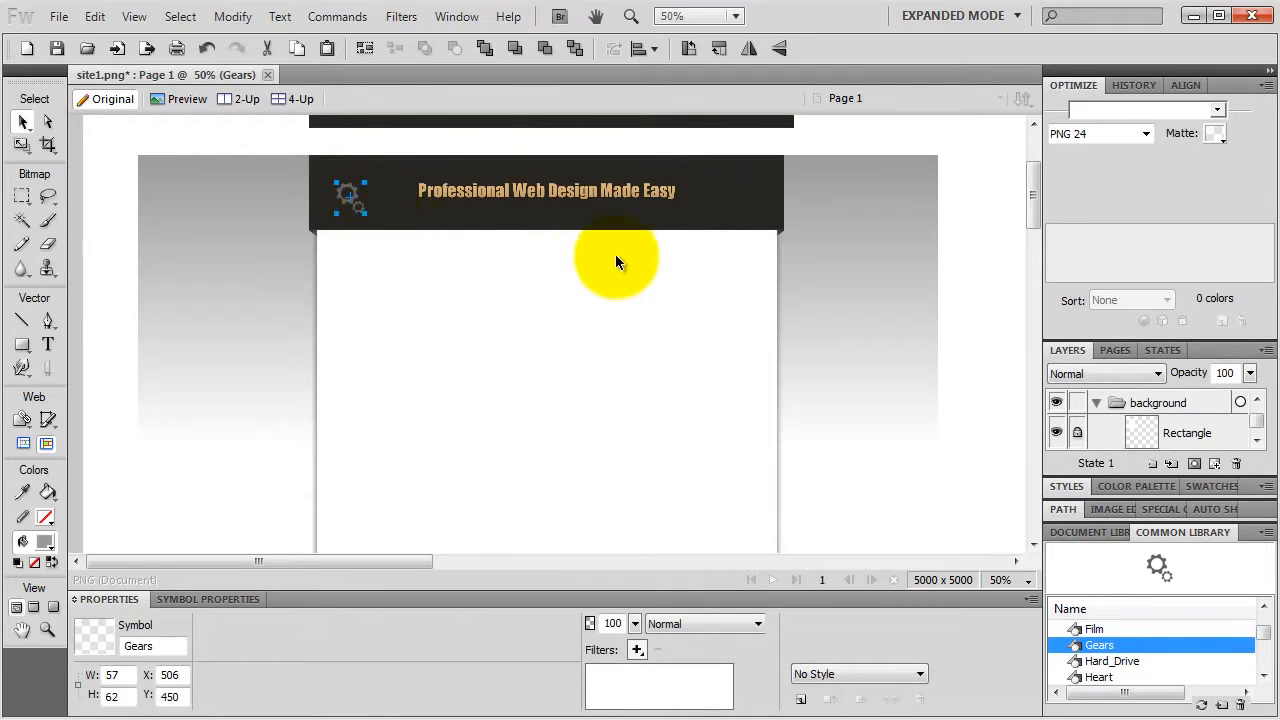
Step: Apply the Wood 002 style from the Wood Styles set to the gears symbol in the header
{"action": "left_click_drag", "start_coordinate": [1257, 427], "coordinate": [1257, 418]}
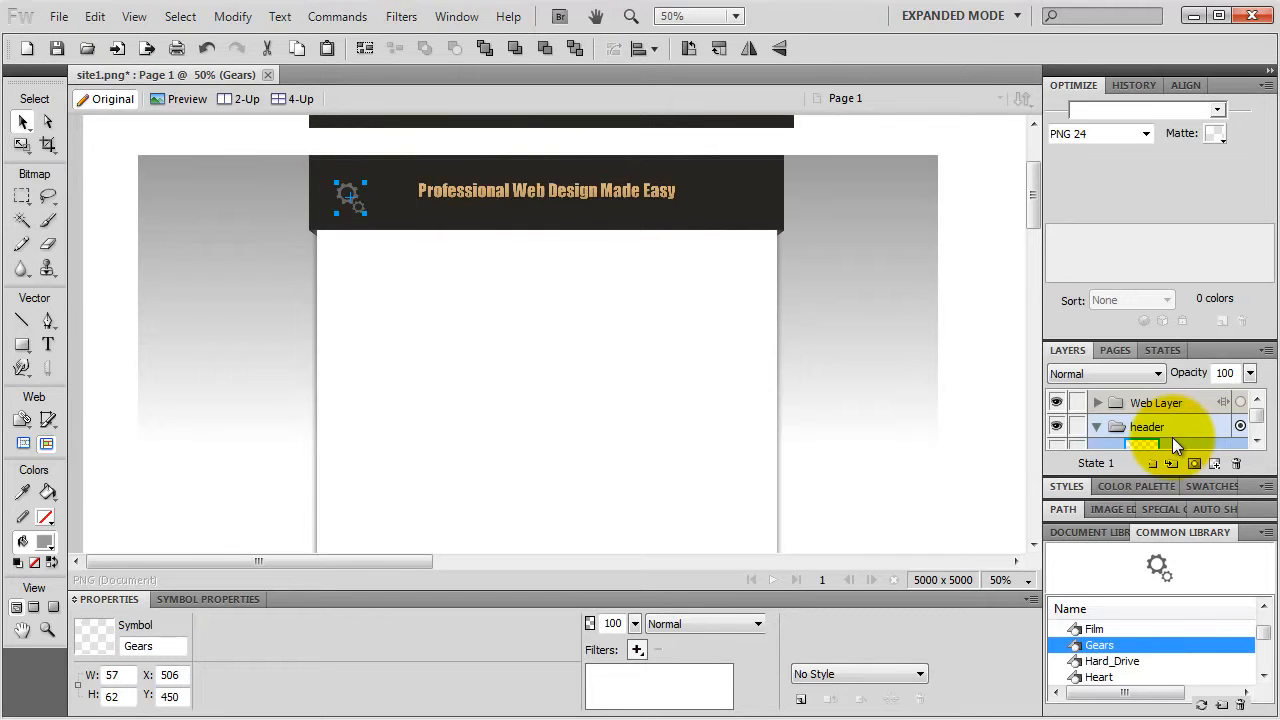
{"action": "left_click", "coordinate": [1067, 487]}
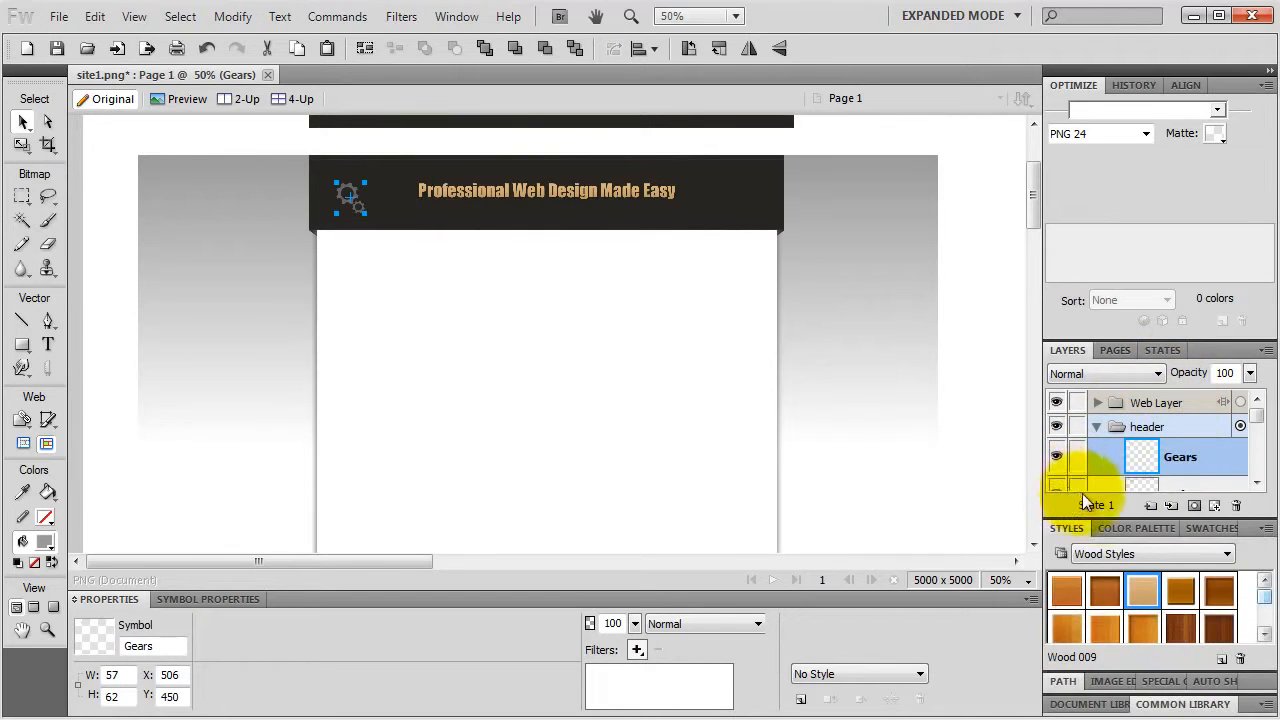
{"action": "left_click", "coordinate": [1143, 592]}
{"action": "left_click", "coordinate": [1107, 595]}
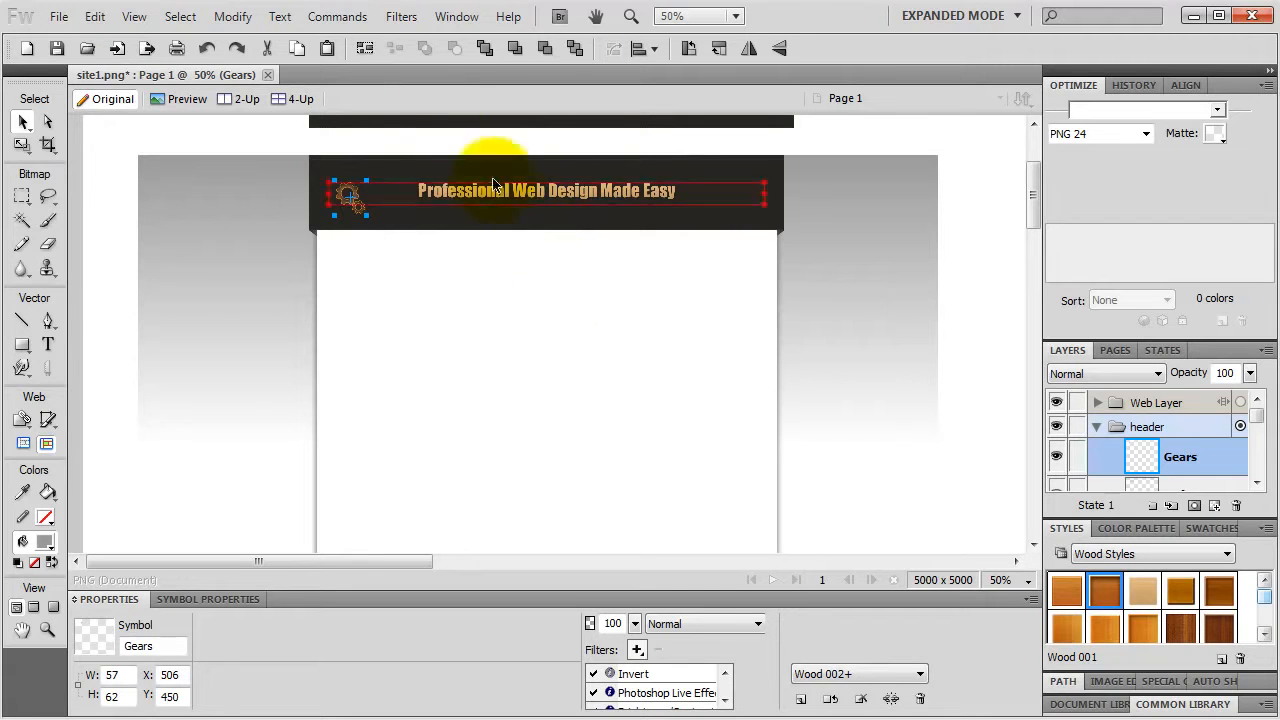
Step: Insert a Lorem ipsum text block, move it onto the white page at about X 574, Y 632, and delete it
{"action": "left_click", "coordinate": [340, 16]}
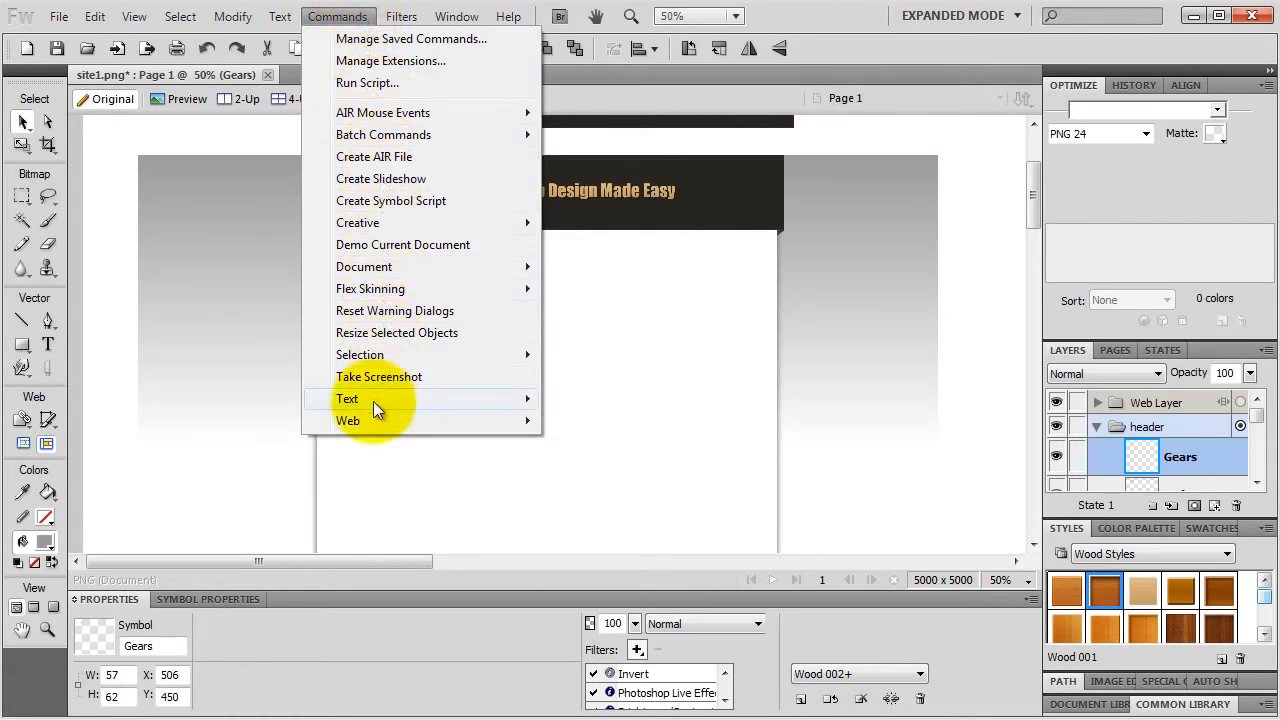
{"action": "mouse_move", "coordinate": [373, 401]}
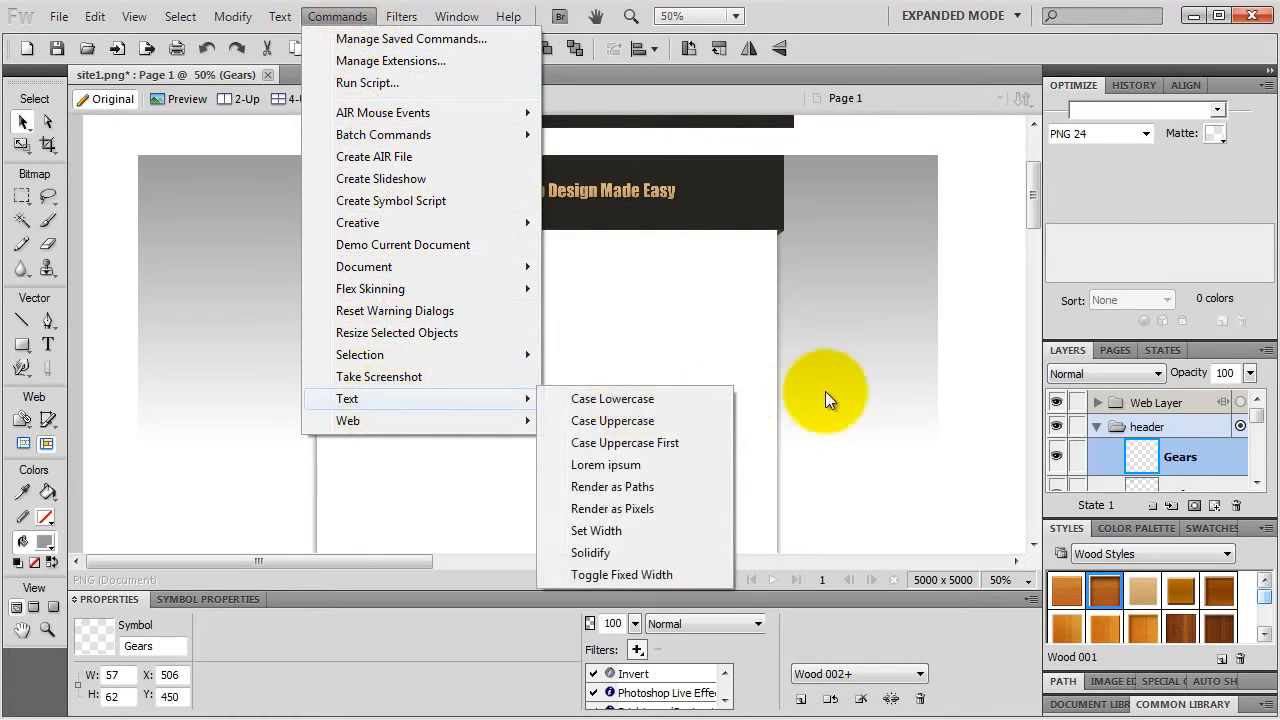
{"action": "left_click", "coordinate": [604, 465]}
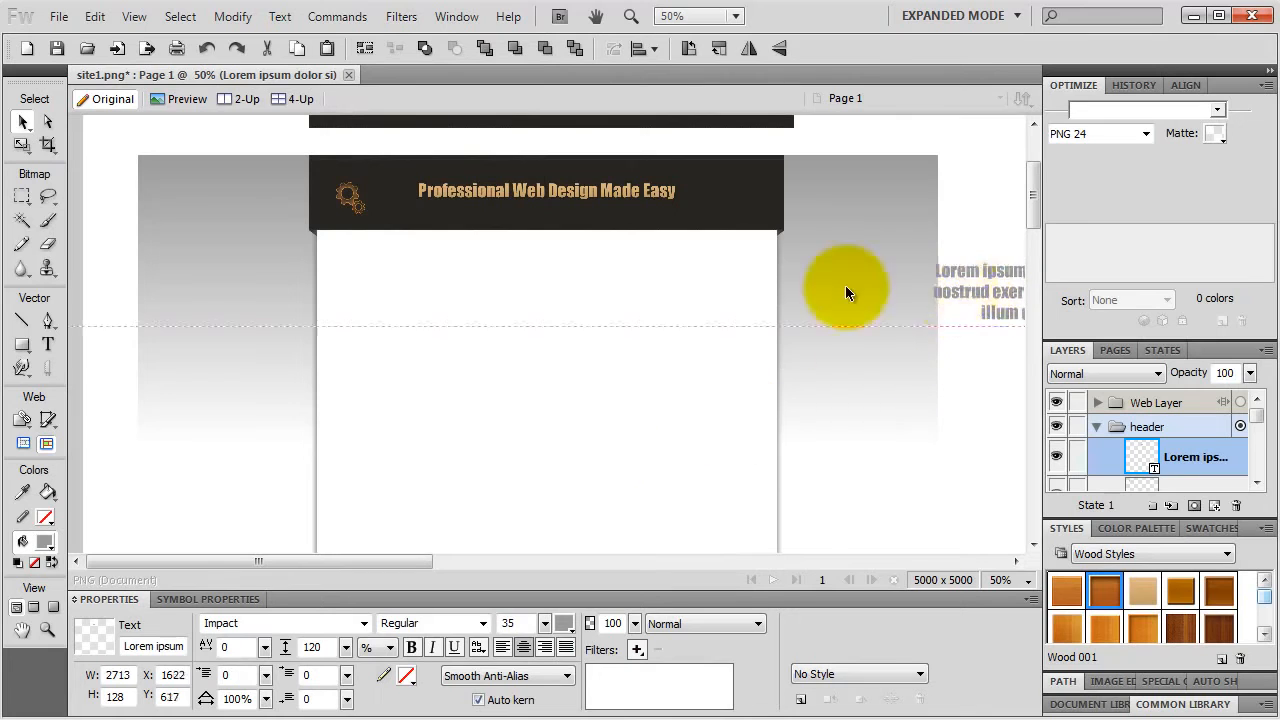
{"action": "left_click_drag", "start_coordinate": [985, 295], "coordinate": [444, 300]}
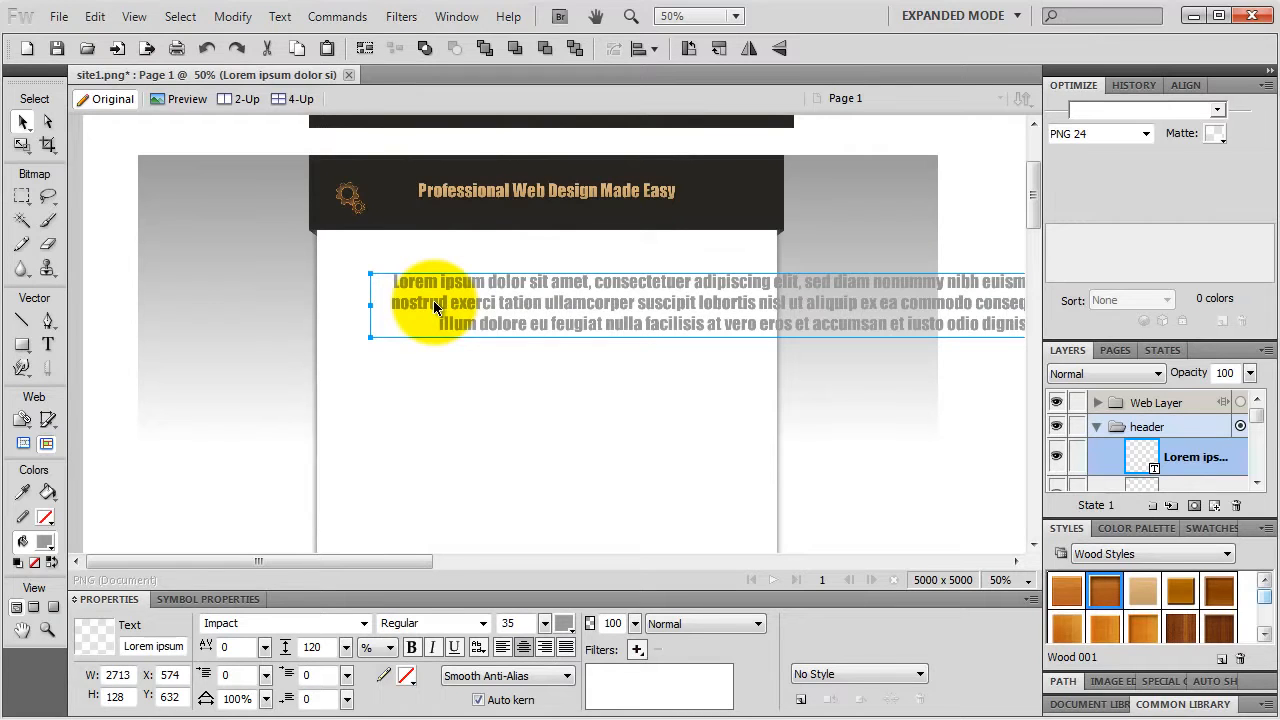
{"action": "key", "text": "Delete"}
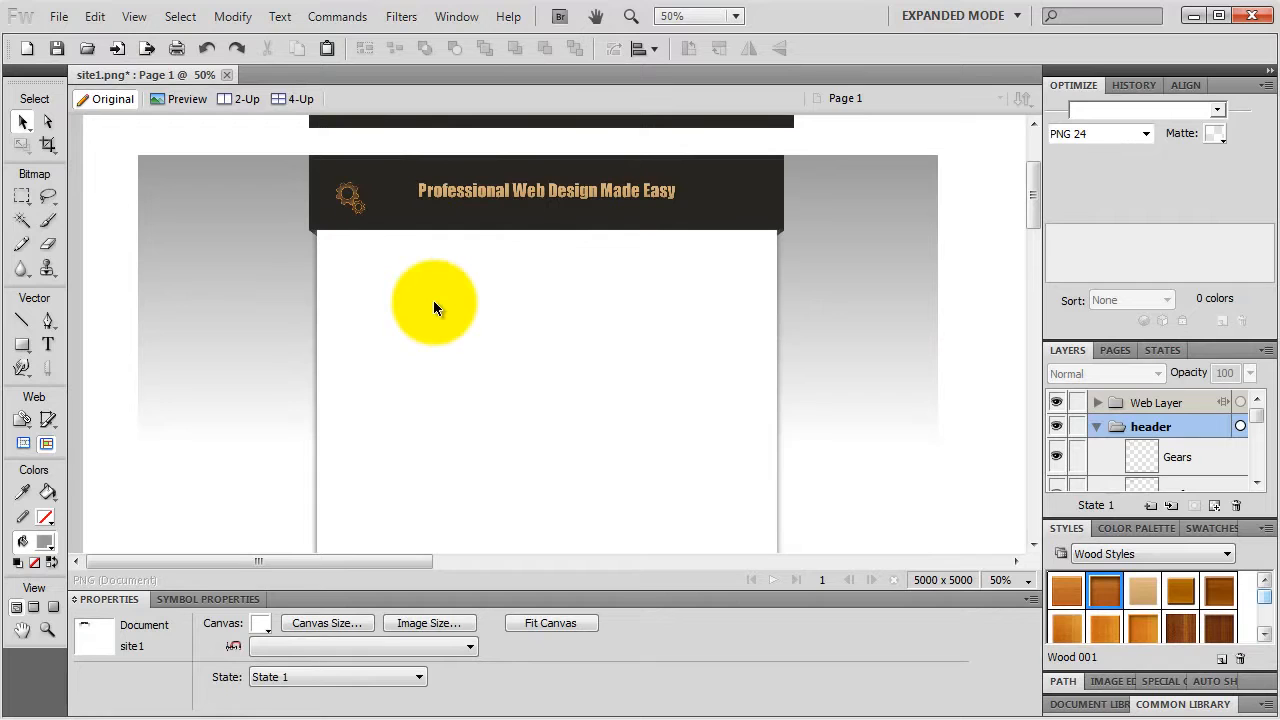
Step: Draw a rectangle on the upper part of the white page and set its size to 240 by 60 px
{"action": "left_click", "coordinate": [22, 344]}
{"action": "left_click", "coordinate": [70, 358]}
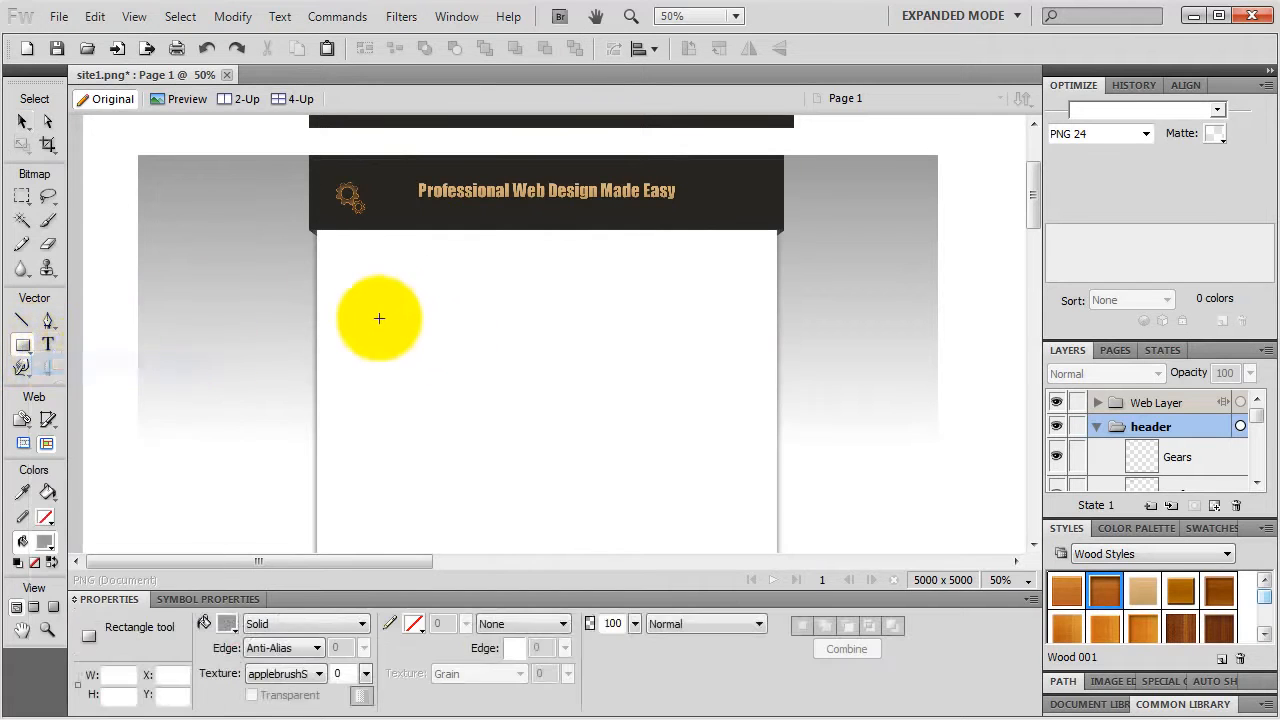
{"action": "left_click_drag", "start_coordinate": [402, 342], "coordinate": [538, 314]}
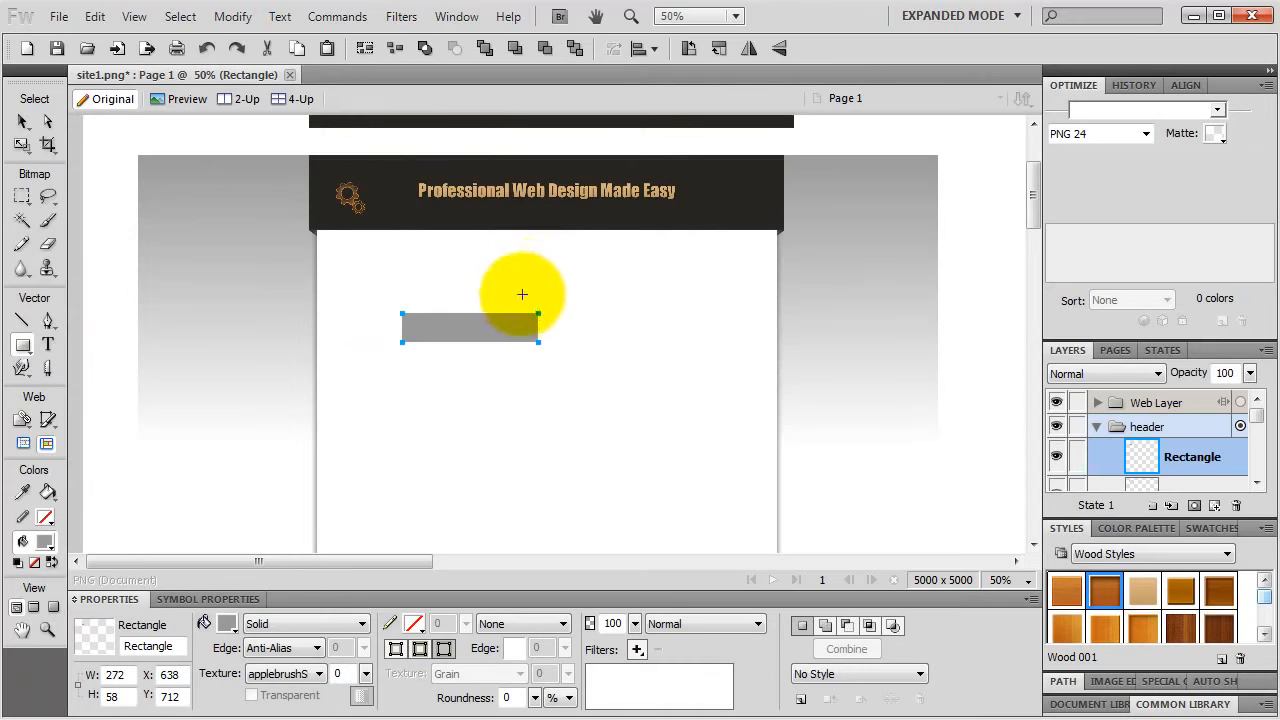
{"action": "double_click", "coordinate": [127, 677]}
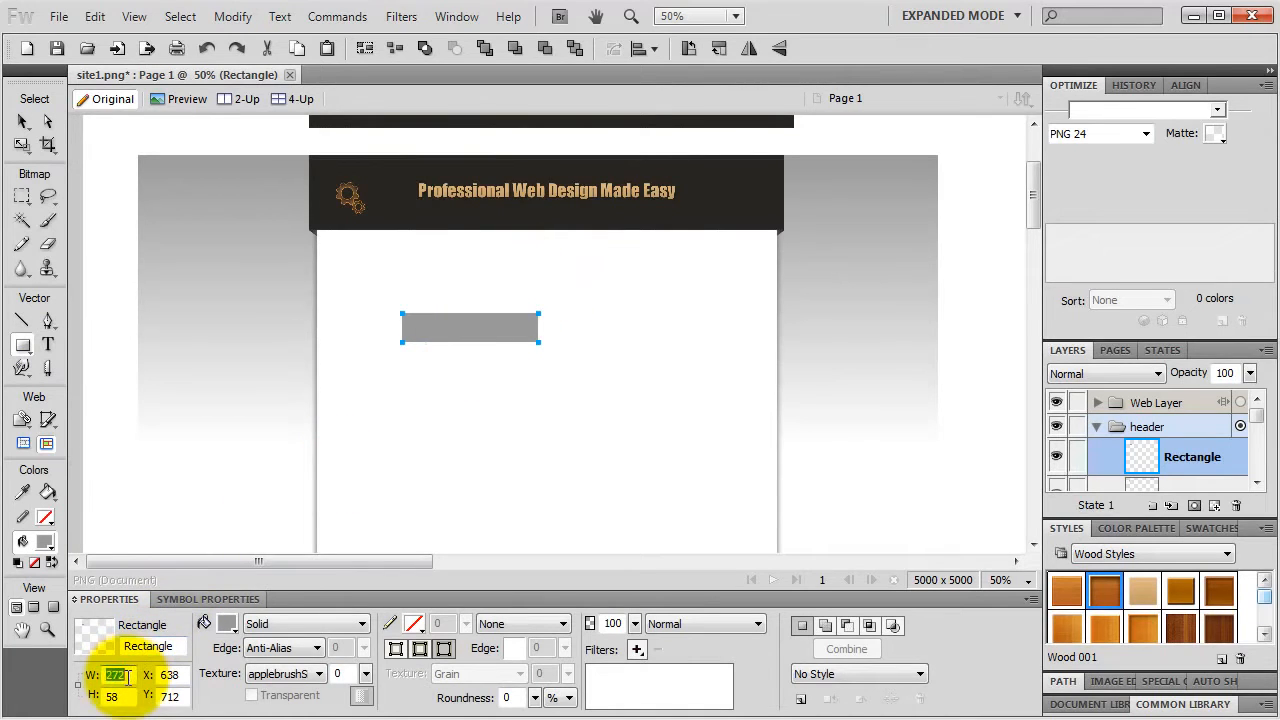
{"action": "type", "text": "240"}
{"action": "key", "text": "Return"}
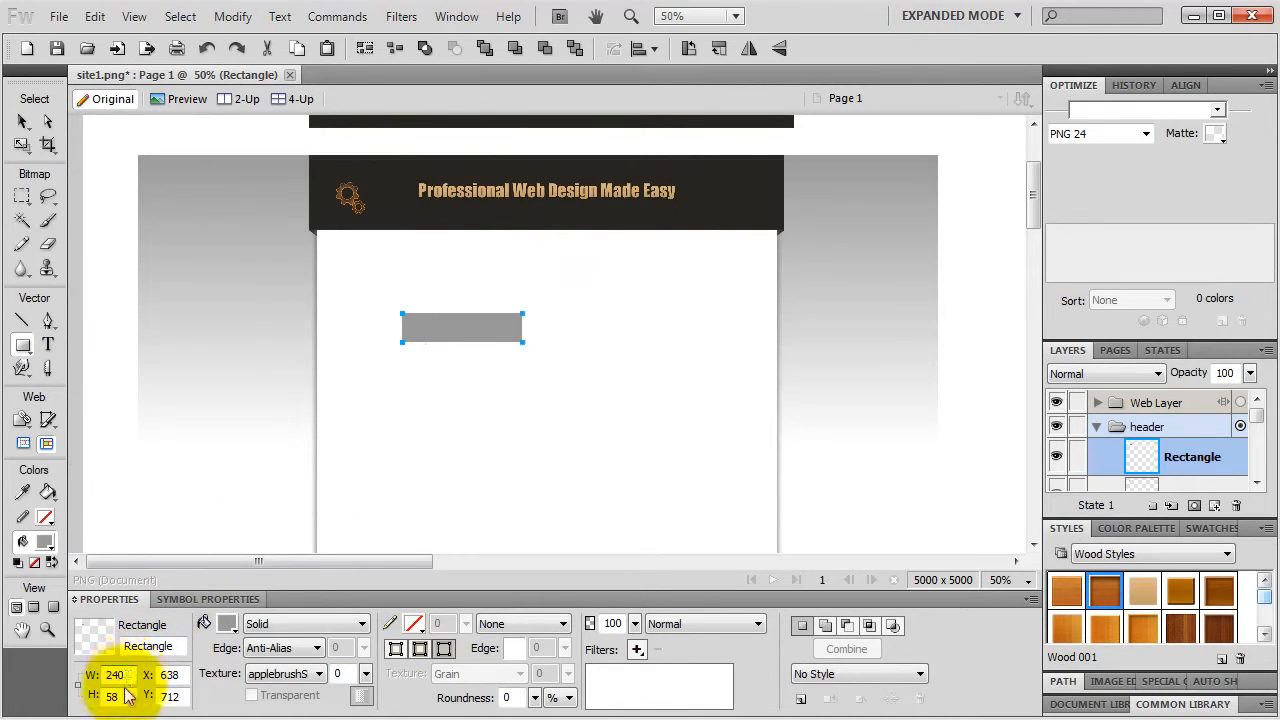
{"action": "double_click", "coordinate": [124, 699]}
{"action": "type", "text": "60"}
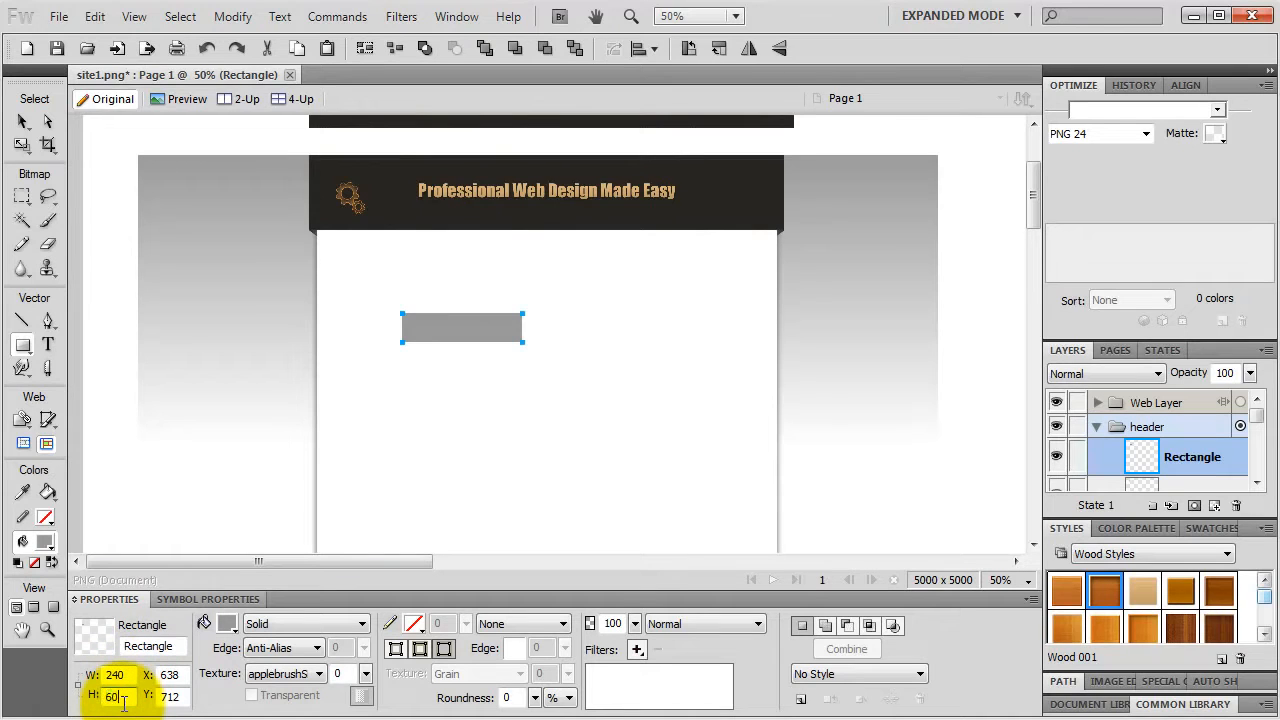
{"action": "key", "text": "Return"}
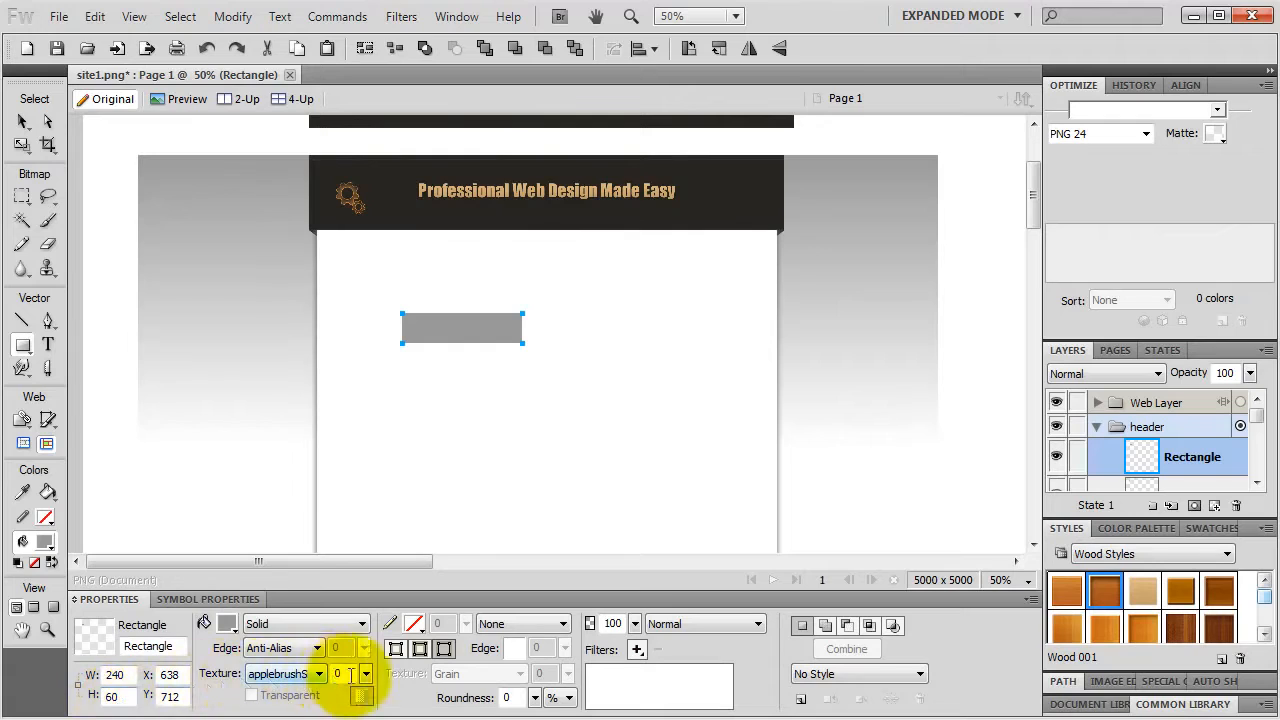
Step: Round the rectangle's corners to 60% and fill it with solid yellow
{"action": "double_click", "coordinate": [507, 697]}
{"action": "type", "text": "60"}
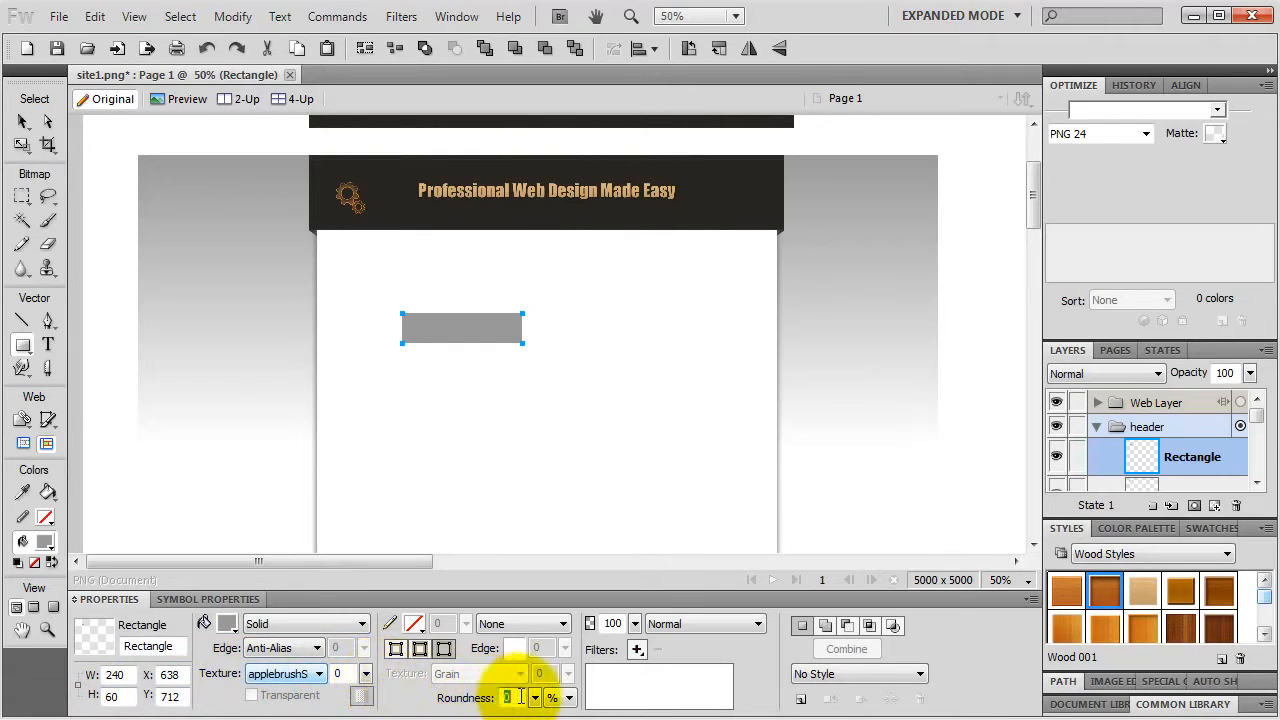
{"action": "key", "text": "Return"}
{"action": "left_click", "coordinate": [224, 623]}
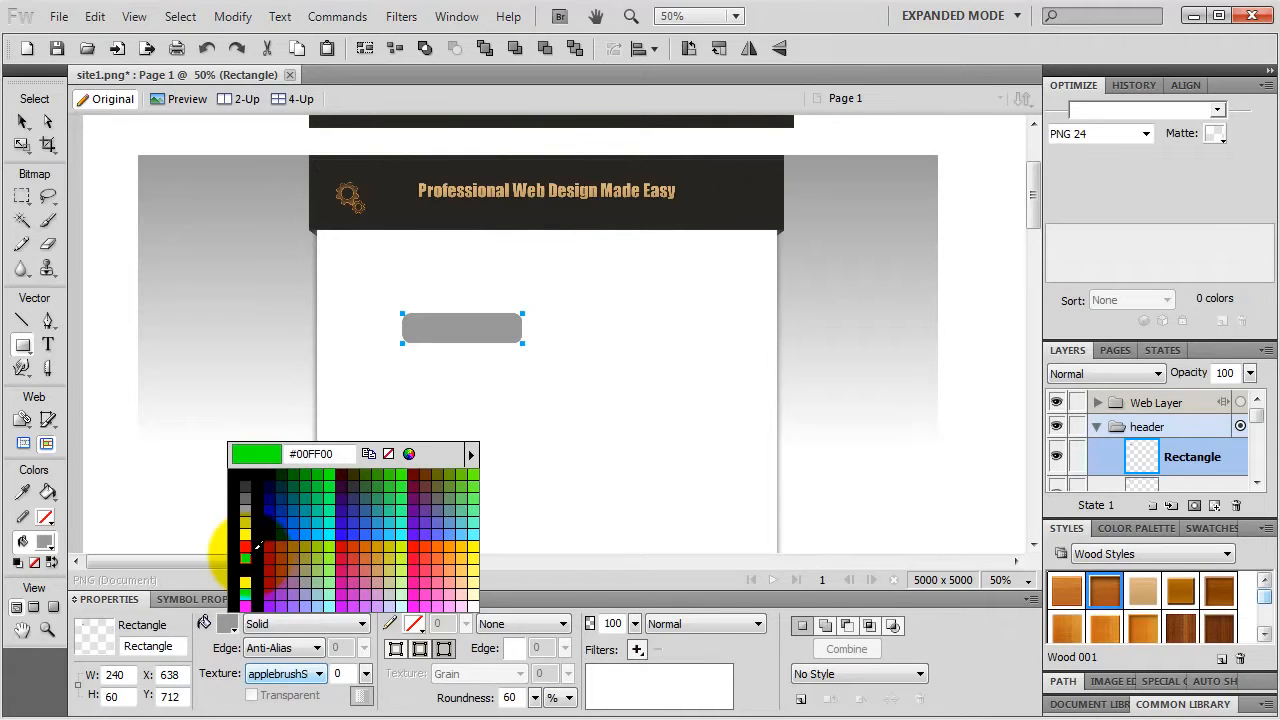
{"action": "left_click", "coordinate": [244, 580]}
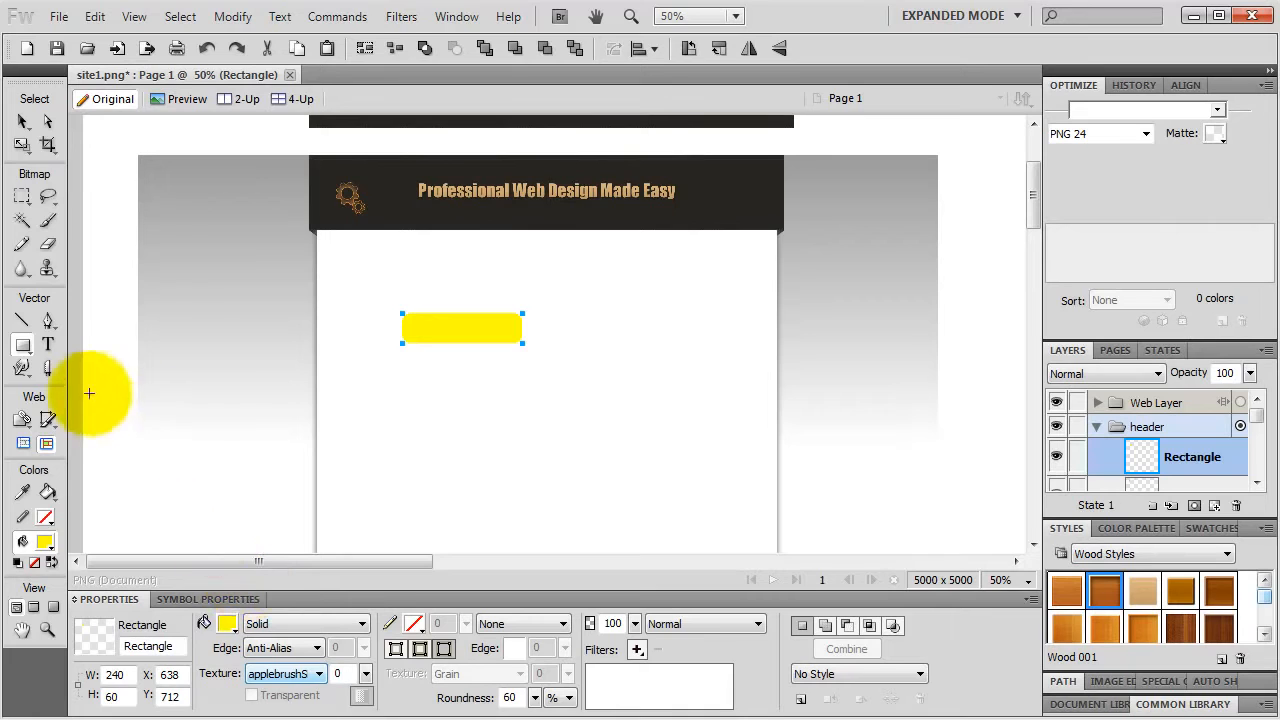
Step: Add the centered text "Add to Cart" over the yellow rectangle, positioning its box at about X 616, Y 724
{"action": "left_click", "coordinate": [48, 344]}
{"action": "left_click_drag", "start_coordinate": [393, 340], "coordinate": [556, 317]}
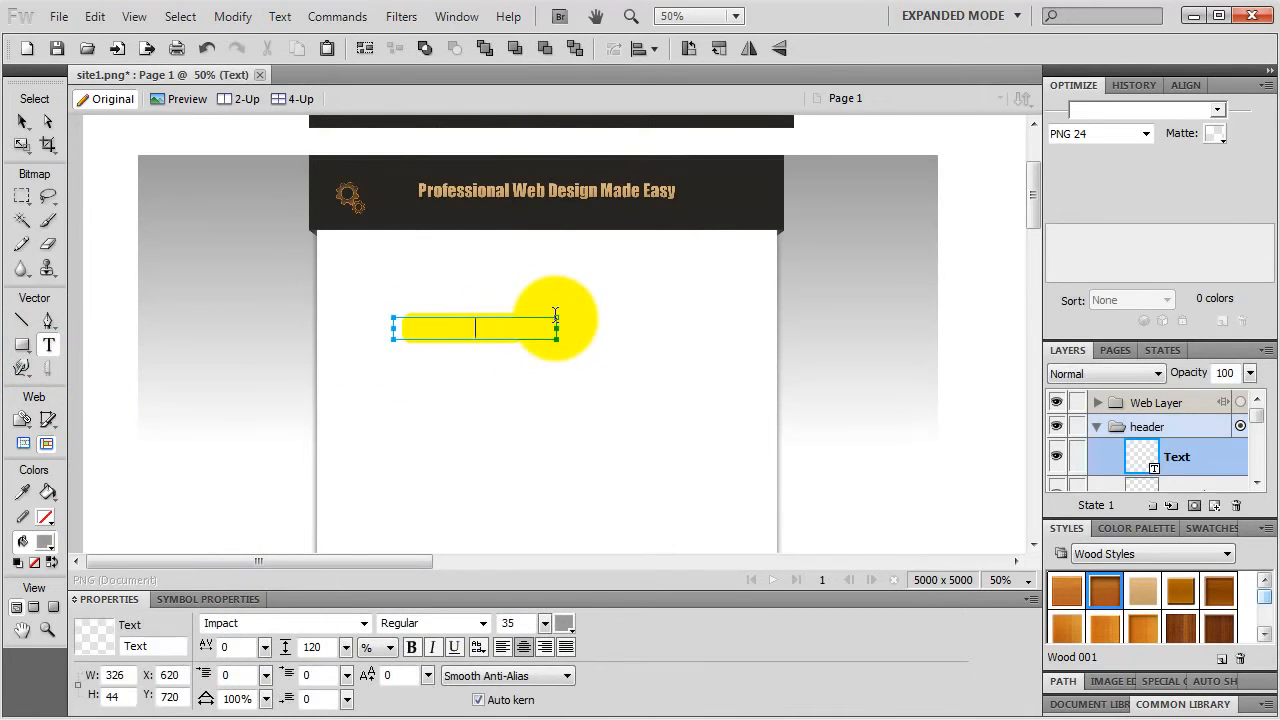
{"action": "type", "text": "Add to Cart"}
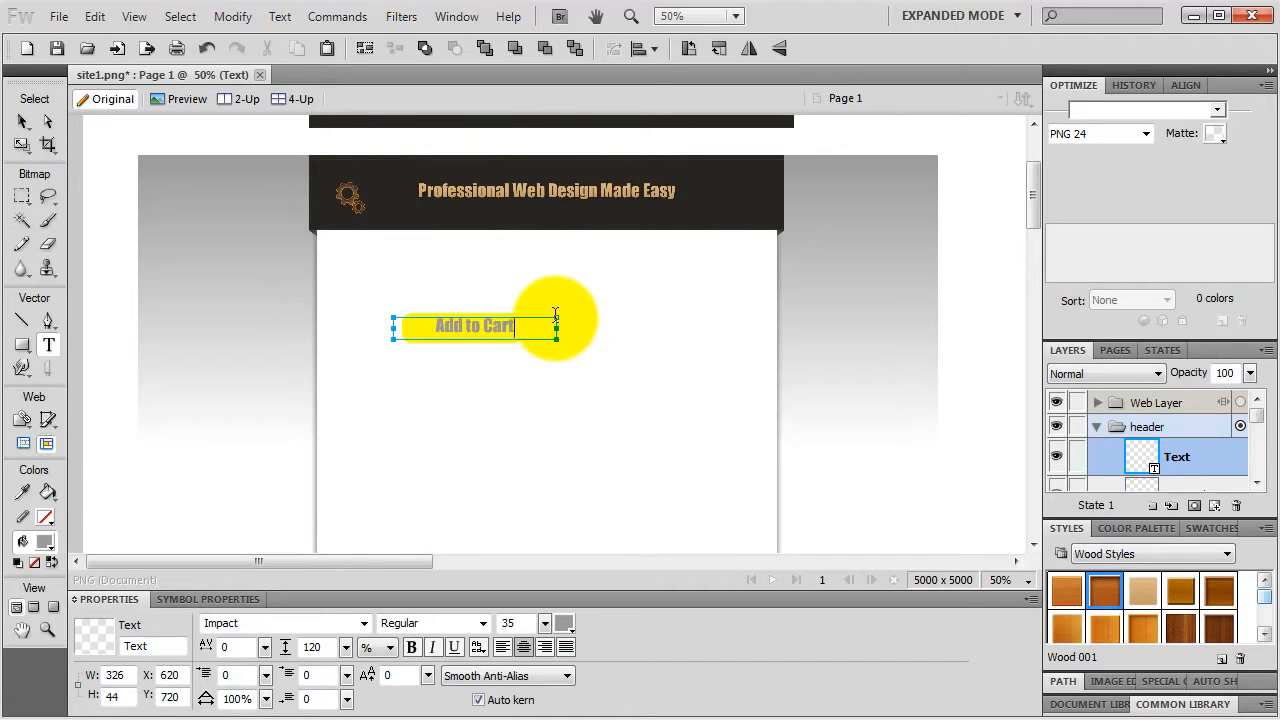
{"action": "left_click", "coordinate": [22, 121]}
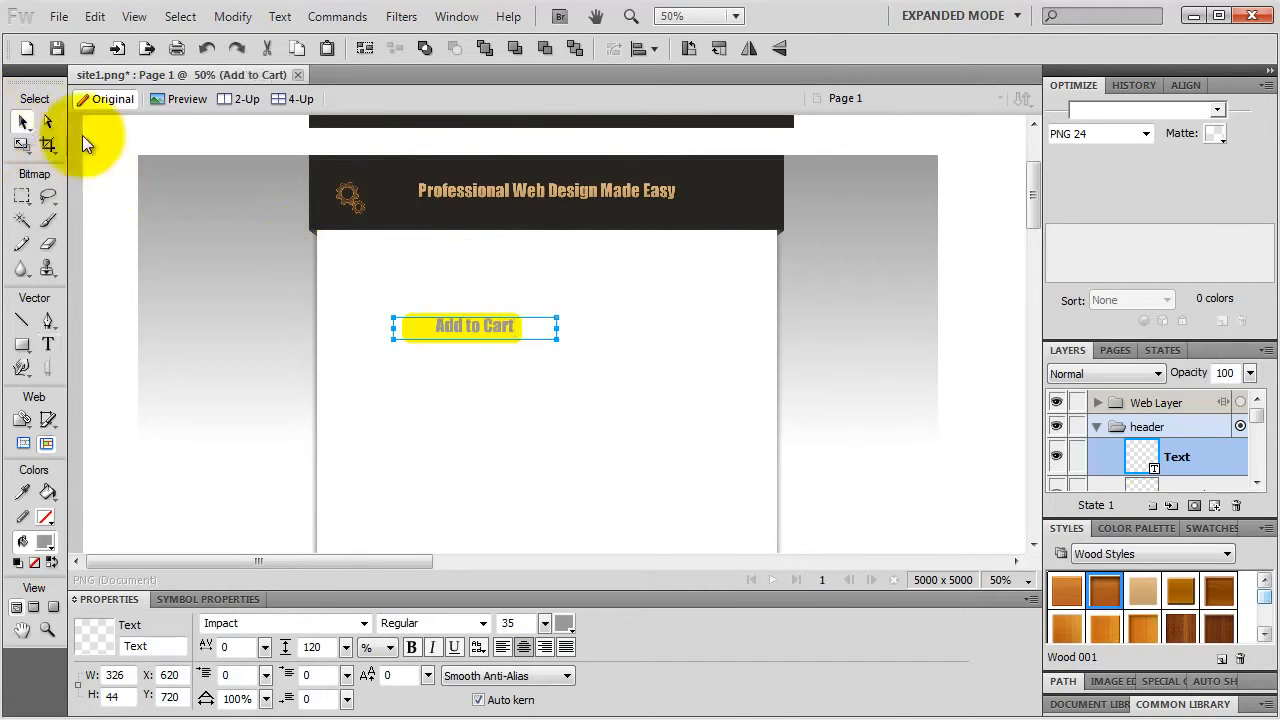
{"action": "left_click_drag", "start_coordinate": [470, 328], "coordinate": [468, 330]}
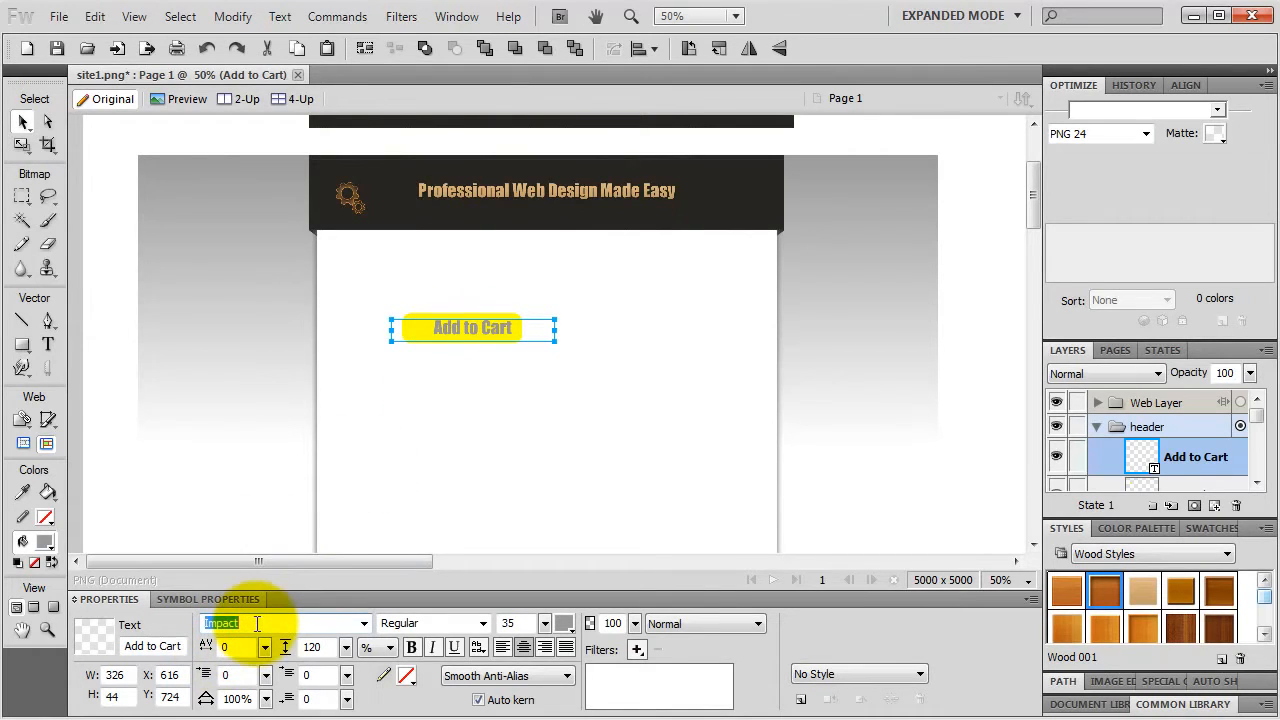
Step: Set the "Add to Cart" text to the Tahoma font in Bold style, with the additional faux bold turned off
{"action": "type", "text": "Tahoma"}
{"action": "key", "text": "Return"}
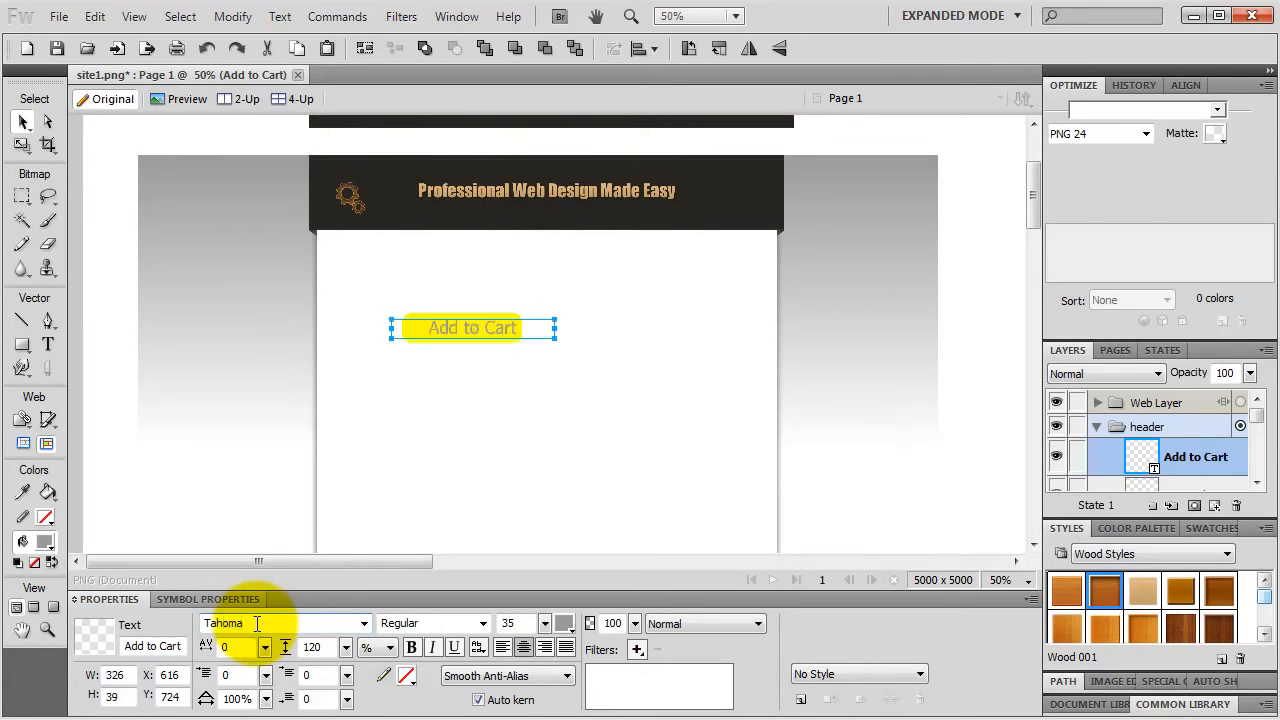
{"action": "left_click", "coordinate": [411, 647]}
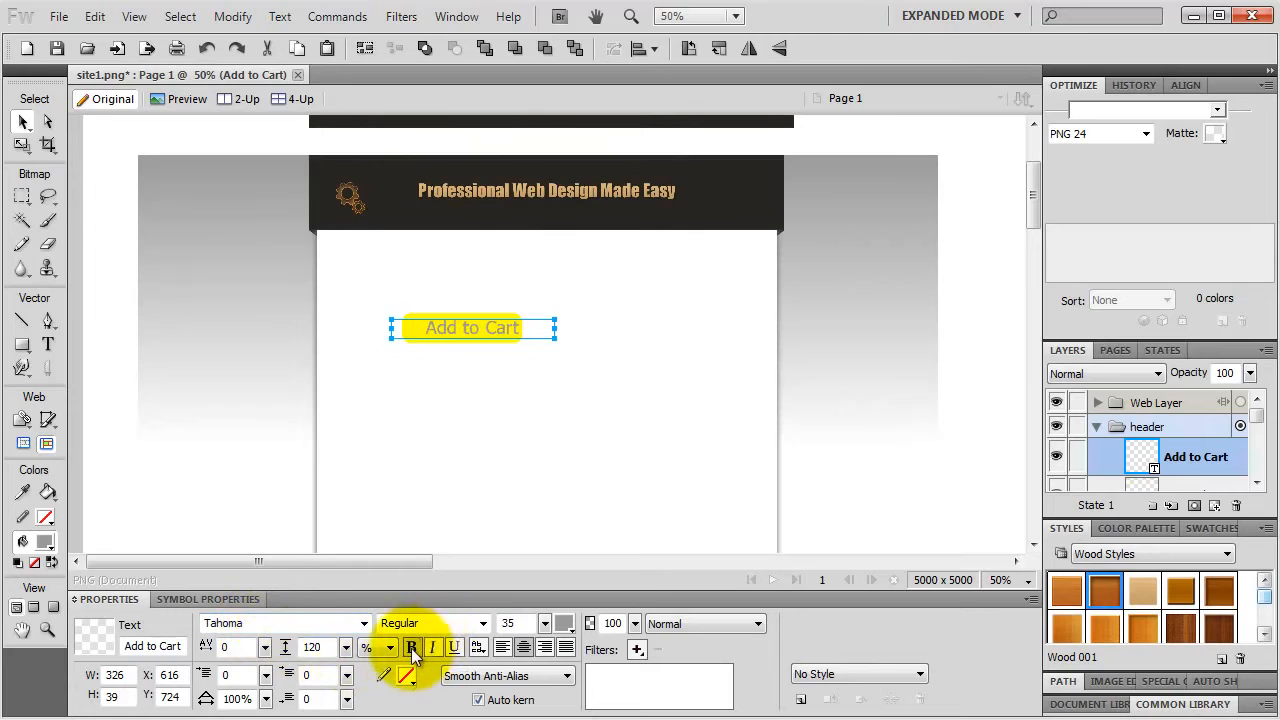
{"action": "left_click", "coordinate": [482, 623]}
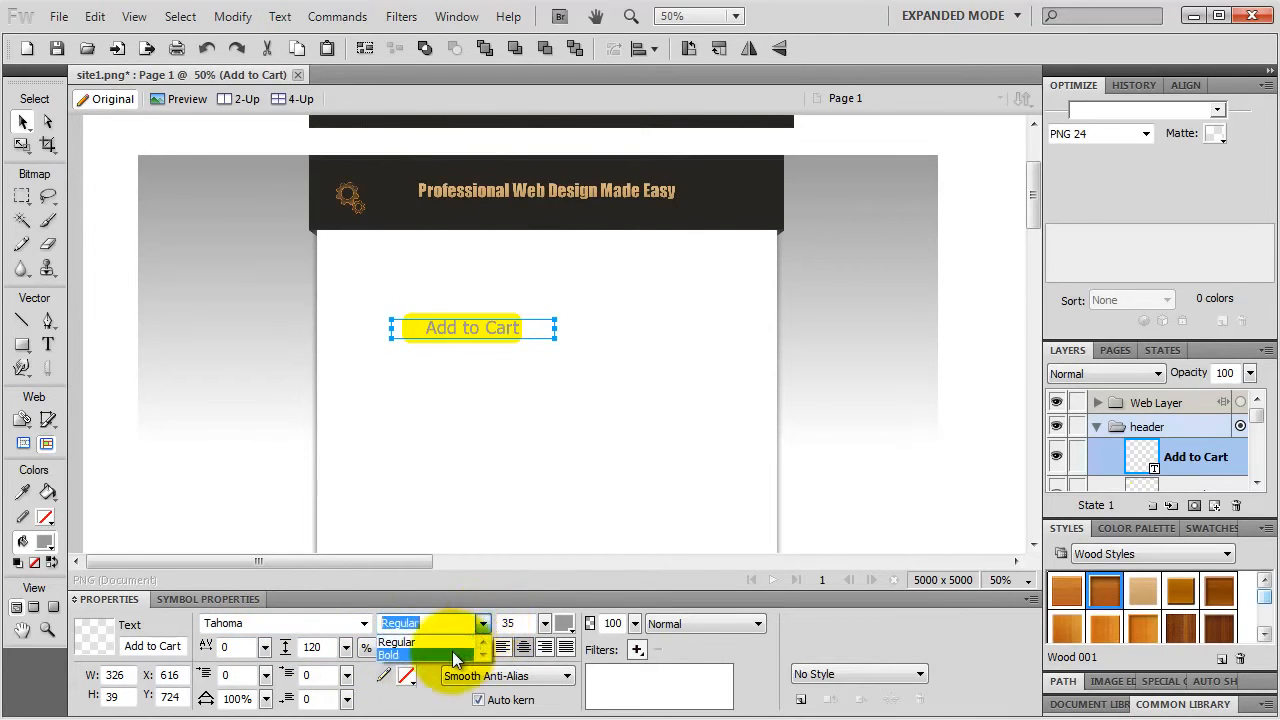
{"action": "left_click", "coordinate": [452, 651]}
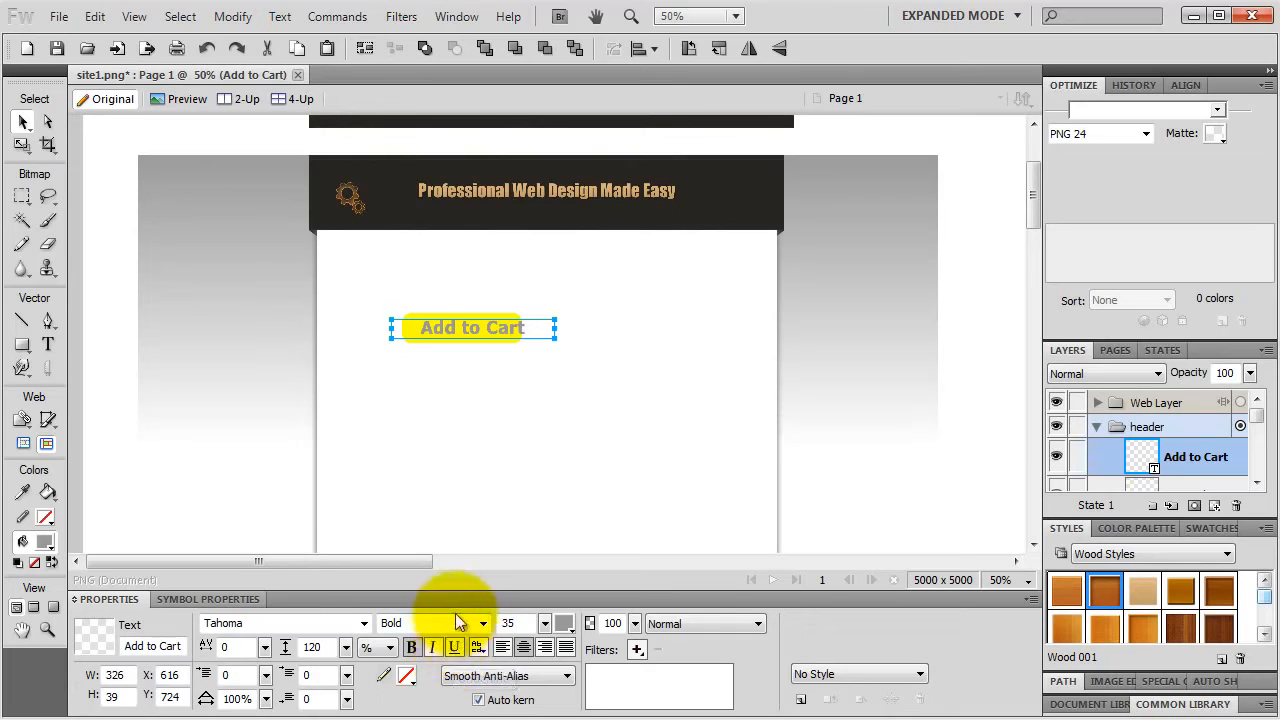
{"action": "left_click", "coordinate": [414, 650]}
{"action": "left_click", "coordinate": [414, 650]}
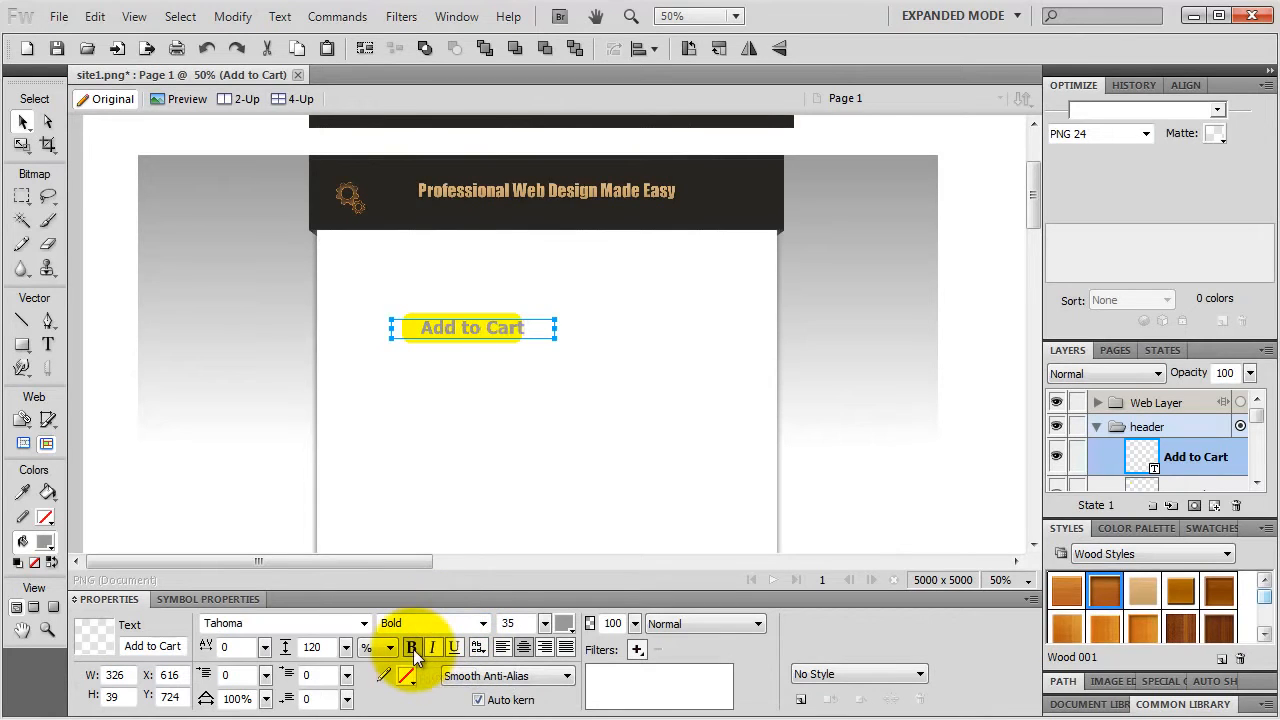
{"action": "left_click", "coordinate": [414, 650]}
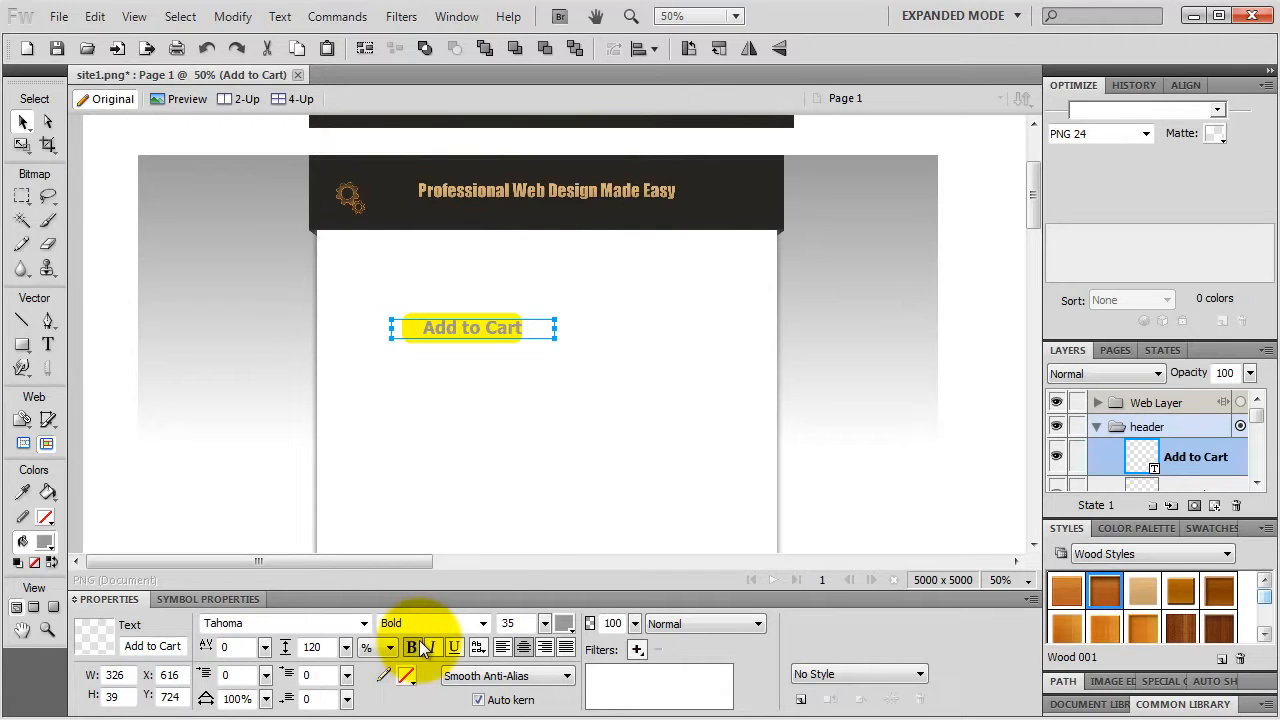
Step: Set the "Add to Cart" text size to 28 and open its fill color choices
{"action": "double_click", "coordinate": [510, 623]}
{"action": "type", "text": "28"}
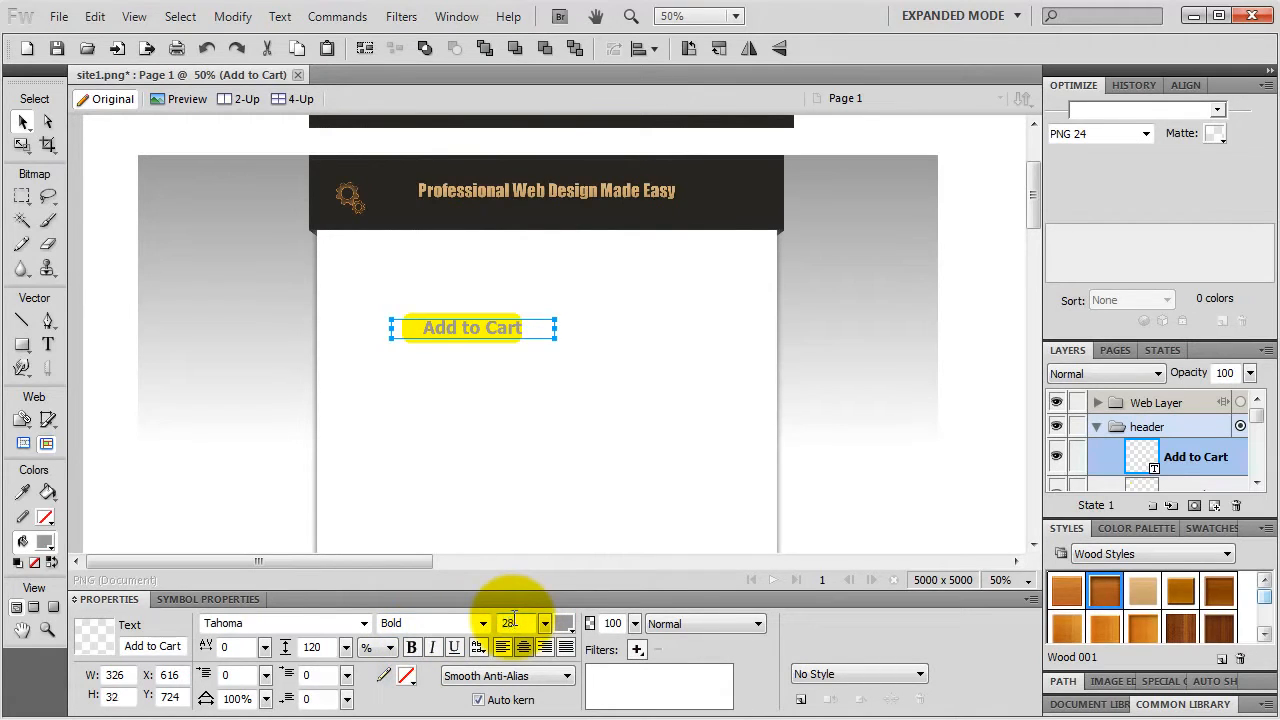
{"action": "key", "text": "Return"}
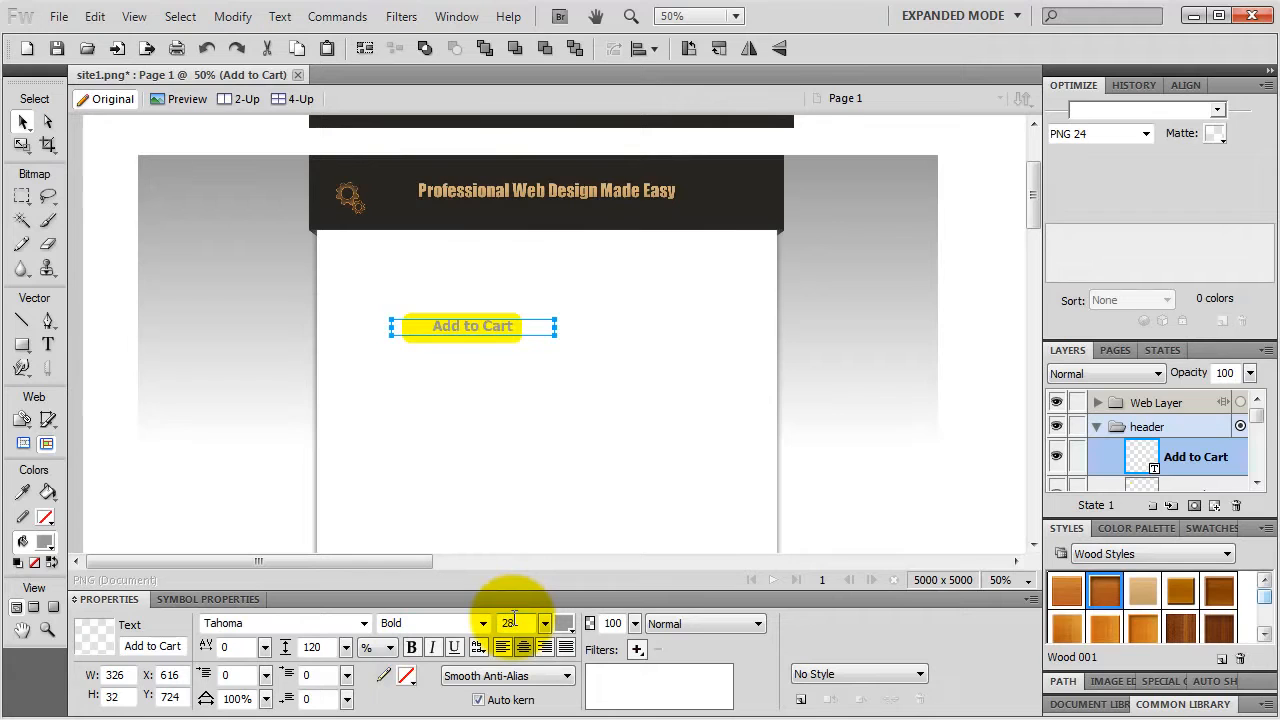
{"action": "left_click", "coordinate": [565, 619]}
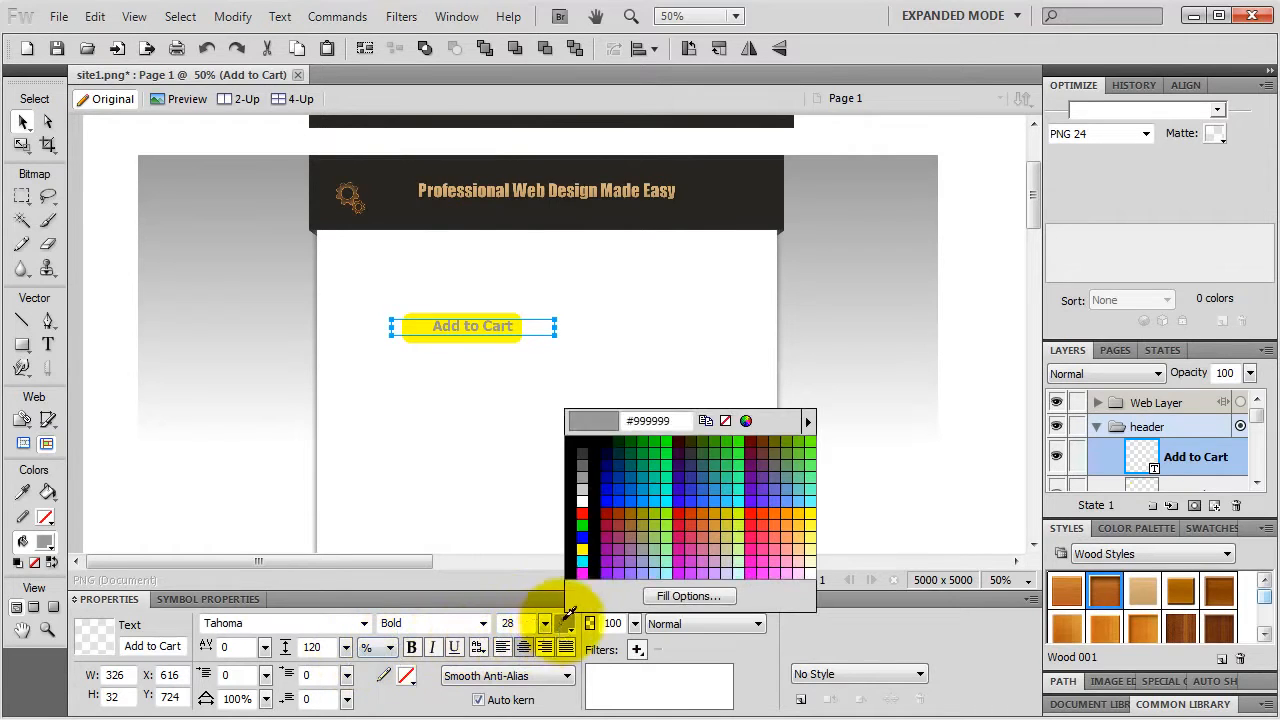
Step: Colour the Add to Cart text dark navy blue and narrow its text box to match the yellow button's width
{"action": "left_click", "coordinate": [620, 462]}
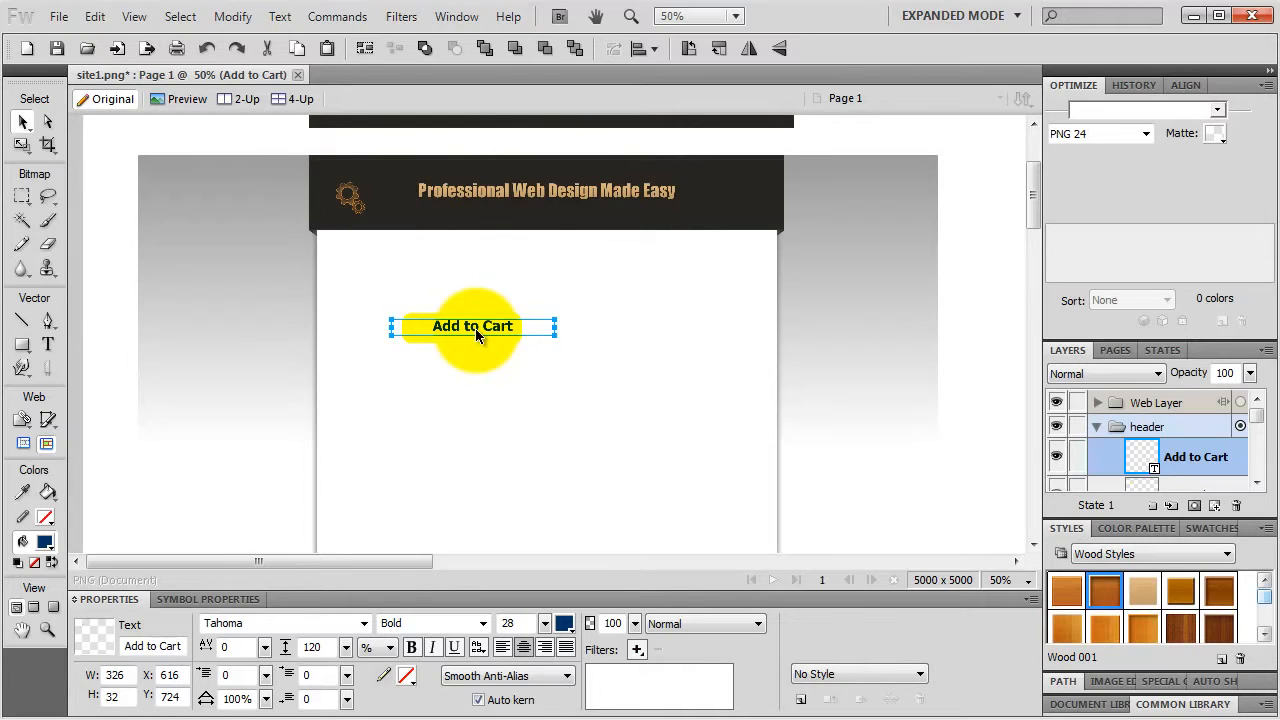
{"action": "key", "text": "ctrl+equal"}
{"action": "key", "text": "ctrl+equal"}
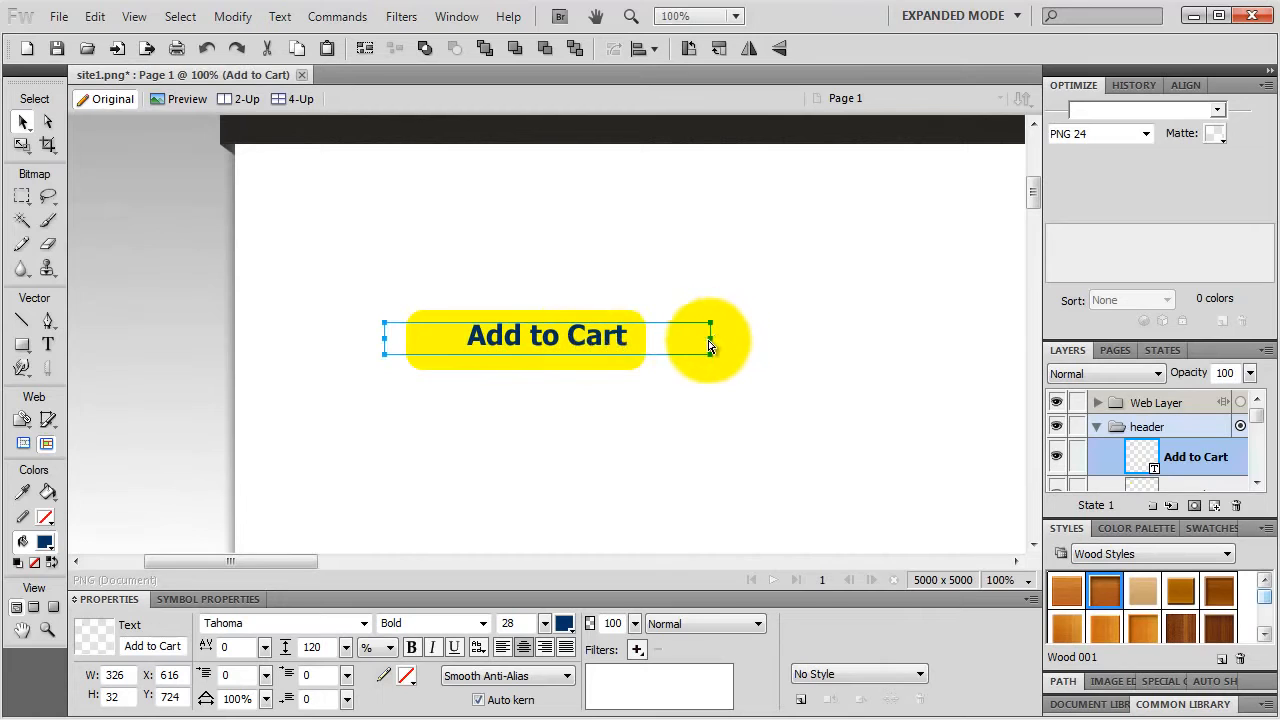
{"action": "left_click_drag", "start_coordinate": [711, 338], "coordinate": [651, 339]}
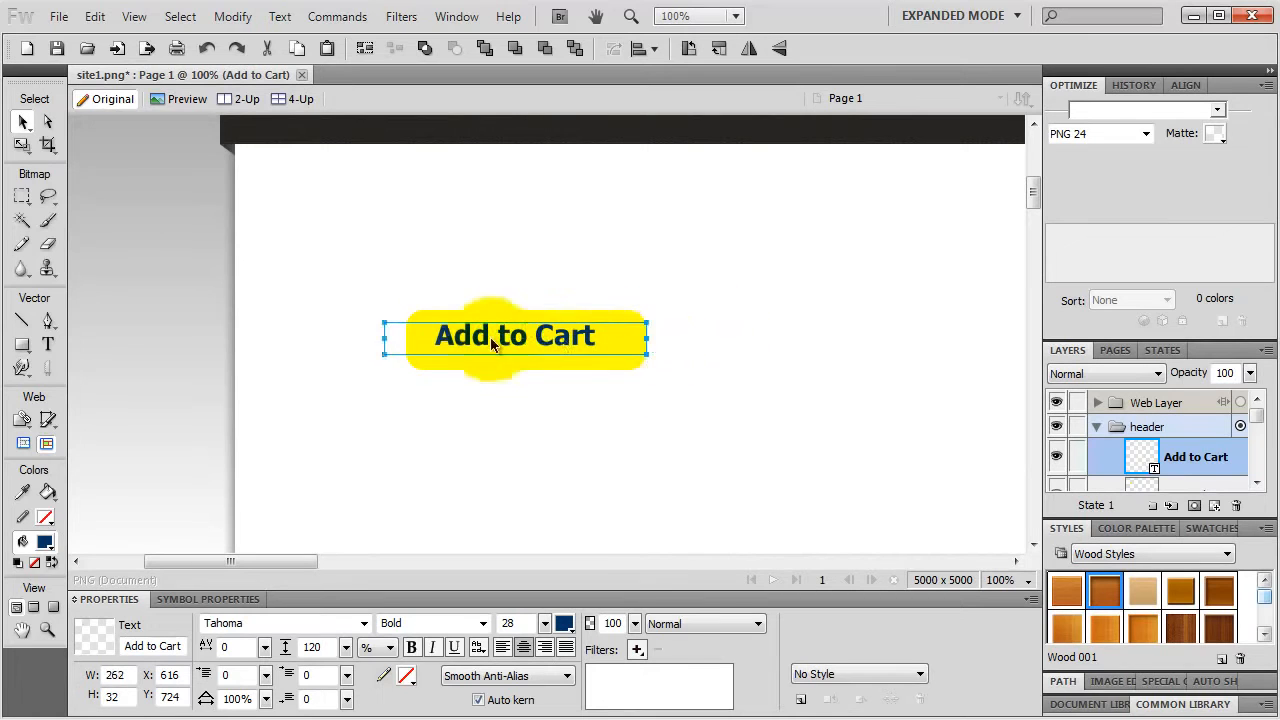
{"action": "left_click_drag", "start_coordinate": [389, 337], "coordinate": [409, 338]}
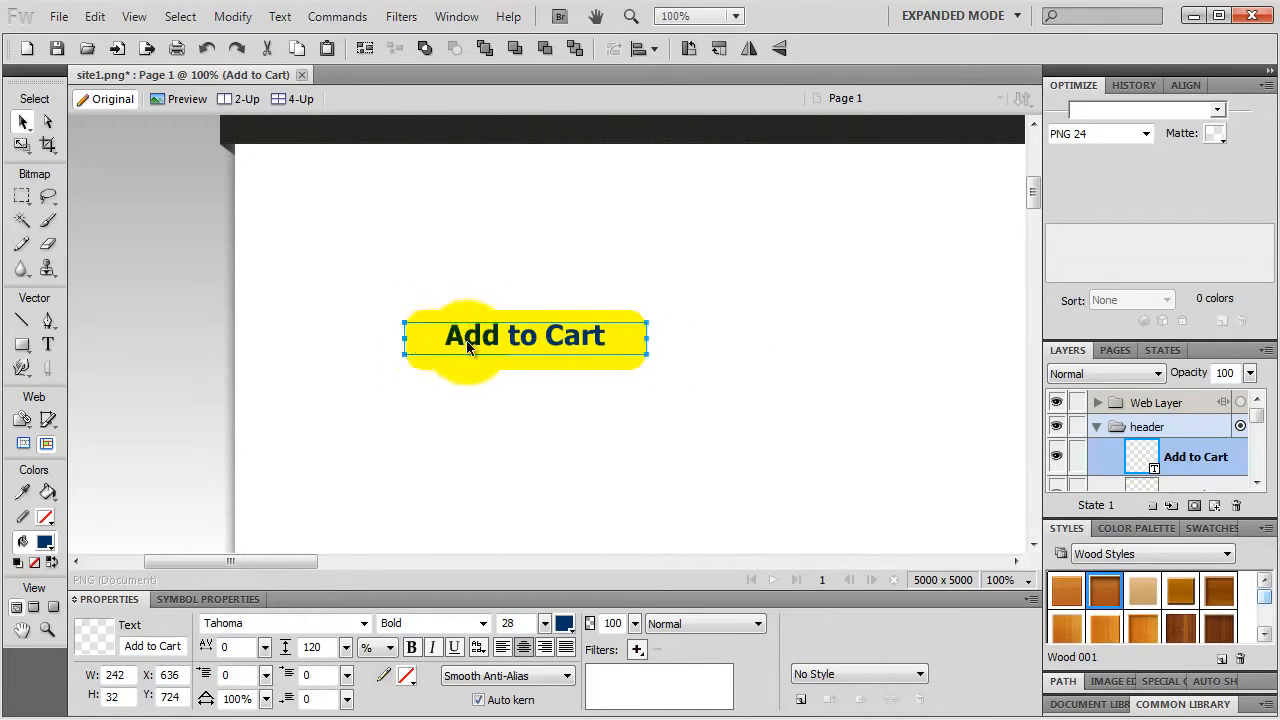
Step: Nudge the Add to Cart text down to Y 728 so it sits vertically centred on the yellow button
{"action": "mouse_move", "coordinate": [532, 337]}
{"action": "left_mouse_down"}
{"action": "mouse_move", "coordinate": [398, 336]}
{"action": "mouse_move", "coordinate": [634, 341]}
{"action": "mouse_move", "coordinate": [544, 343]}
{"action": "left_mouse_up"}
{"action": "key", "text": "Down"}
{"action": "key", "text": "Down"}
{"action": "key", "text": "Down"}
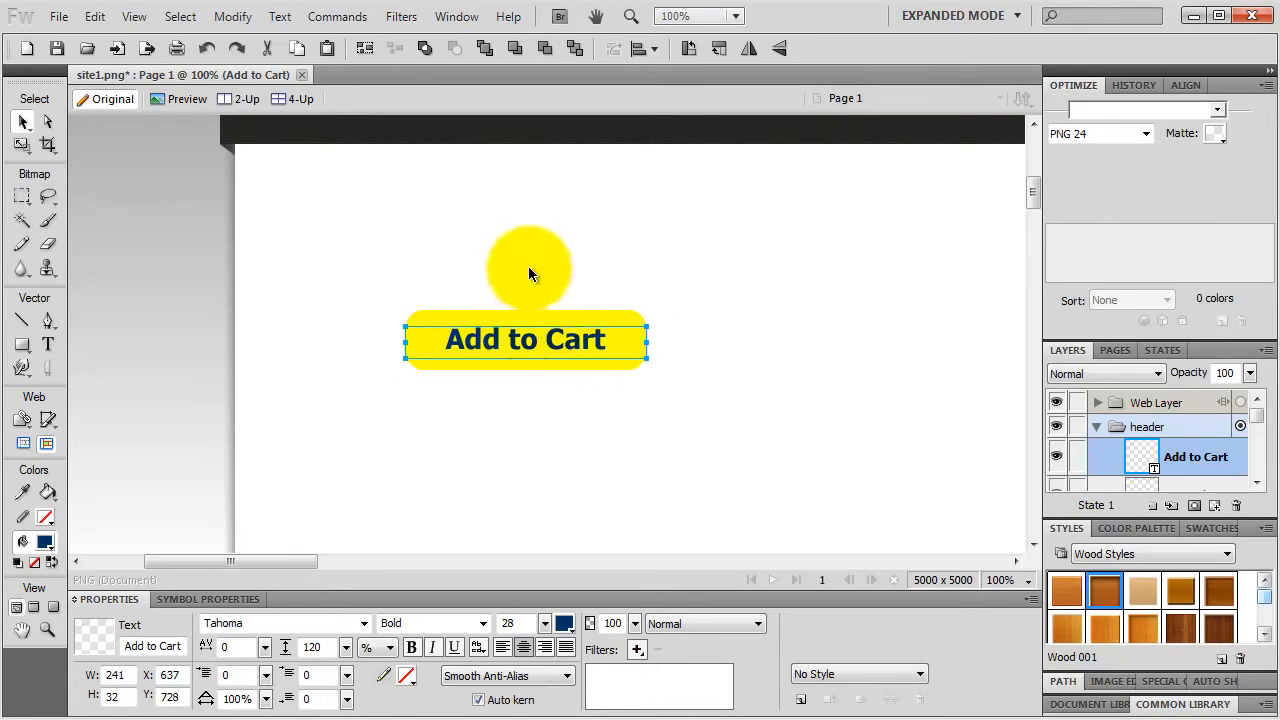
{"action": "left_click", "coordinate": [528, 266]}
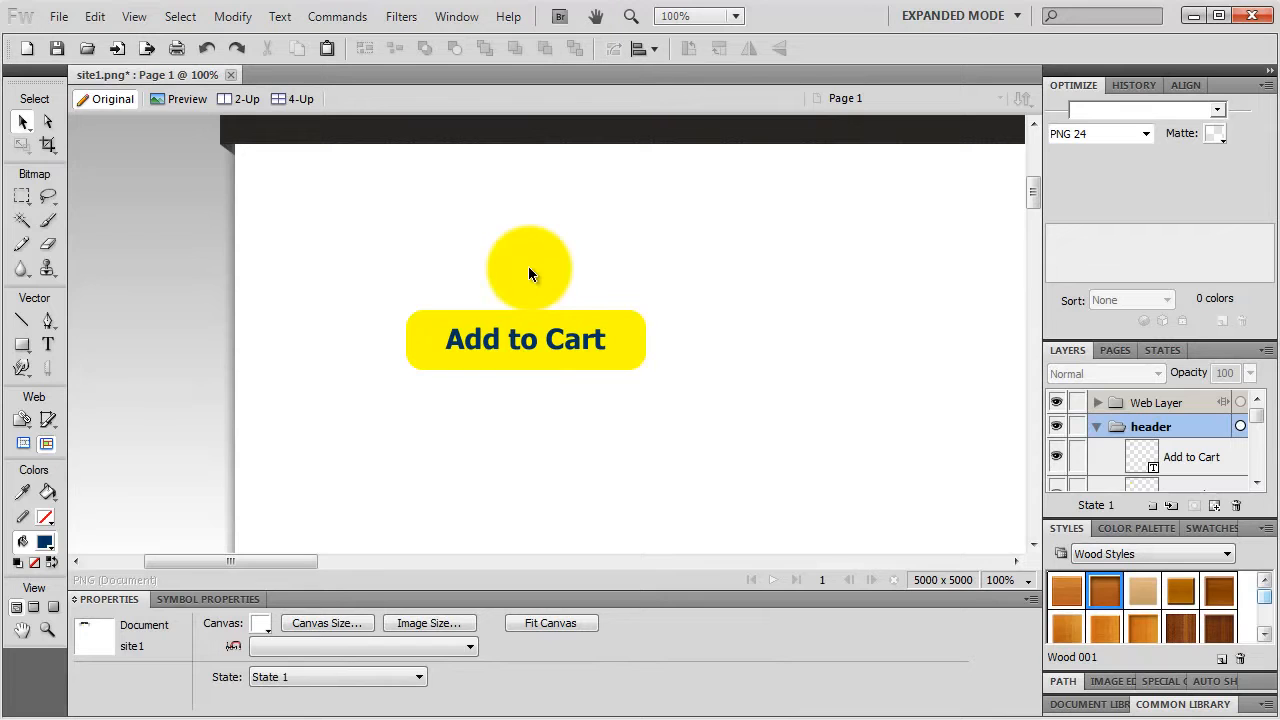
Step: Apply an Auto Vector Mask with a linear downward fade to the yellow rectangle and stretch its gradient well beyond the button's height
{"action": "left_click", "coordinate": [530, 318]}
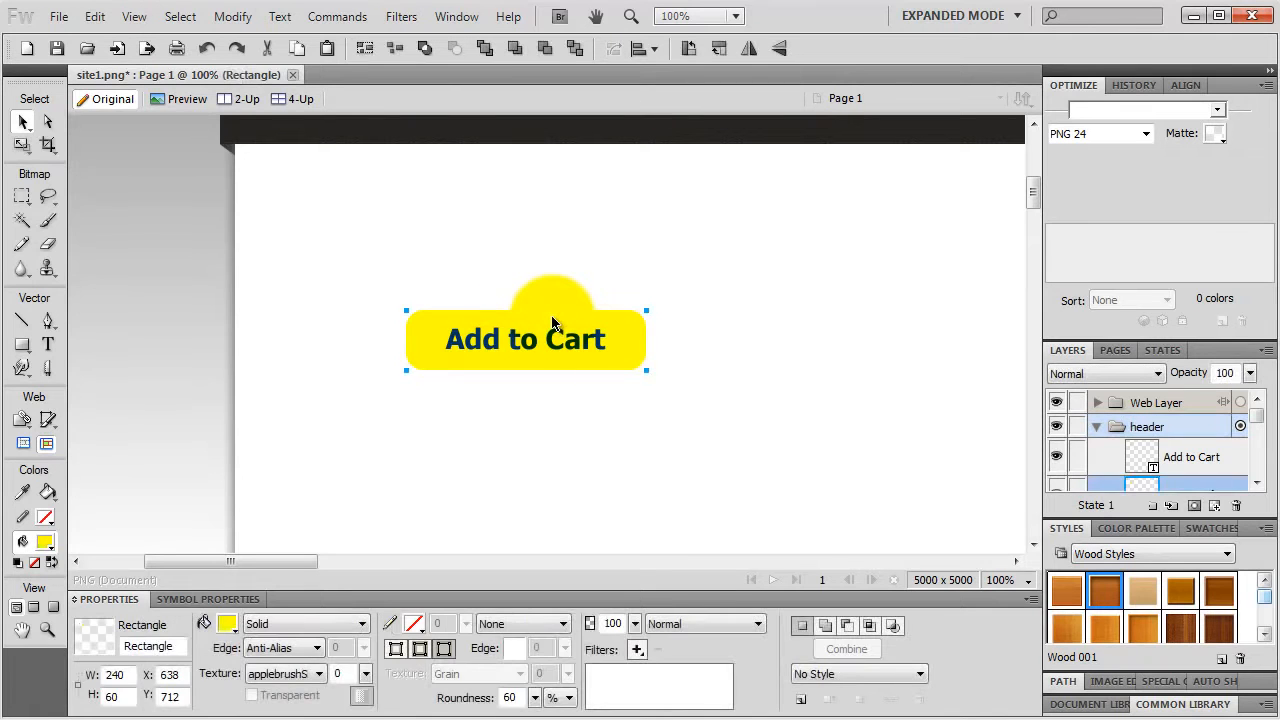
{"action": "left_click", "coordinate": [337, 16]}
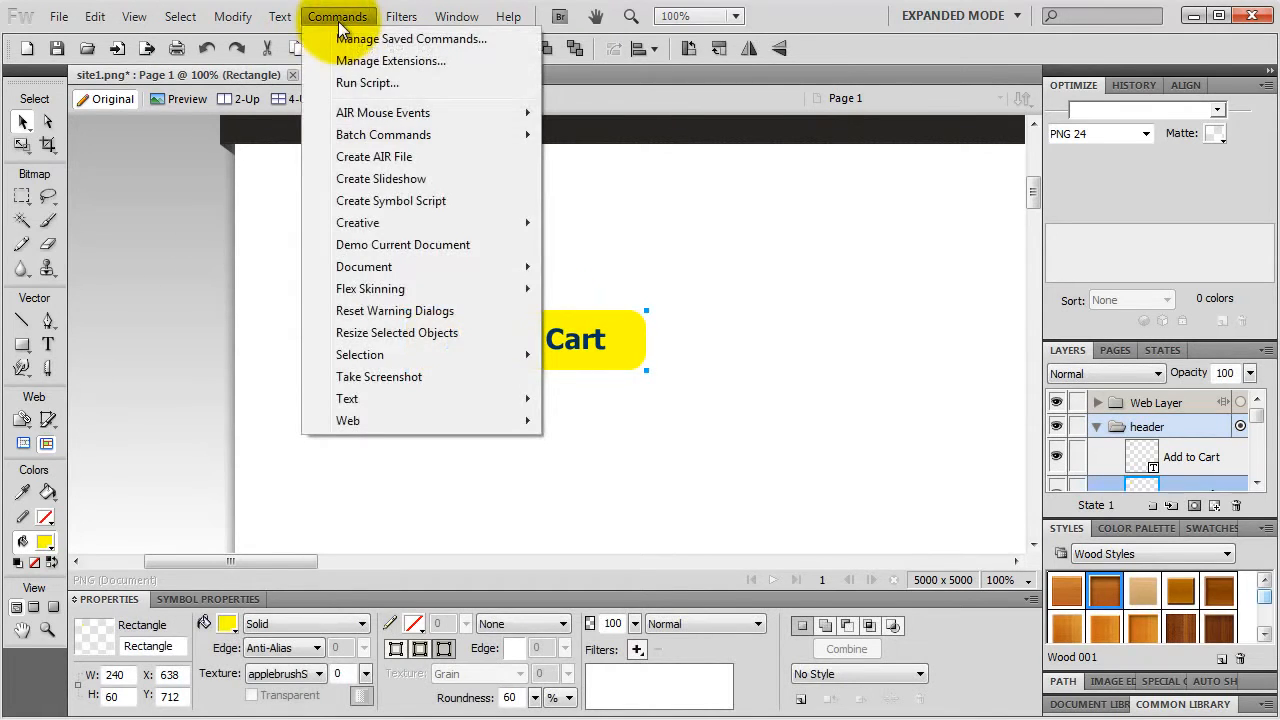
{"action": "mouse_move", "coordinate": [390, 222]}
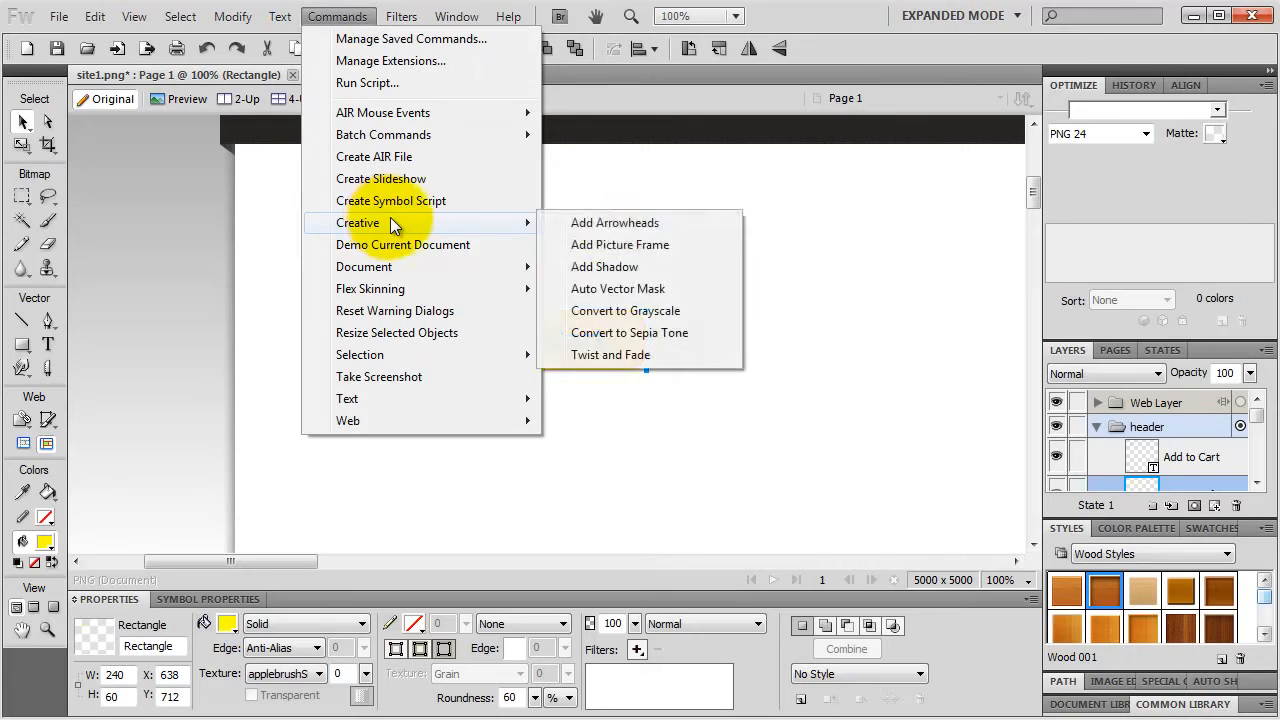
{"action": "left_click", "coordinate": [616, 283]}
{"action": "left_click_drag", "start_coordinate": [592, 256], "coordinate": [785, 245]}
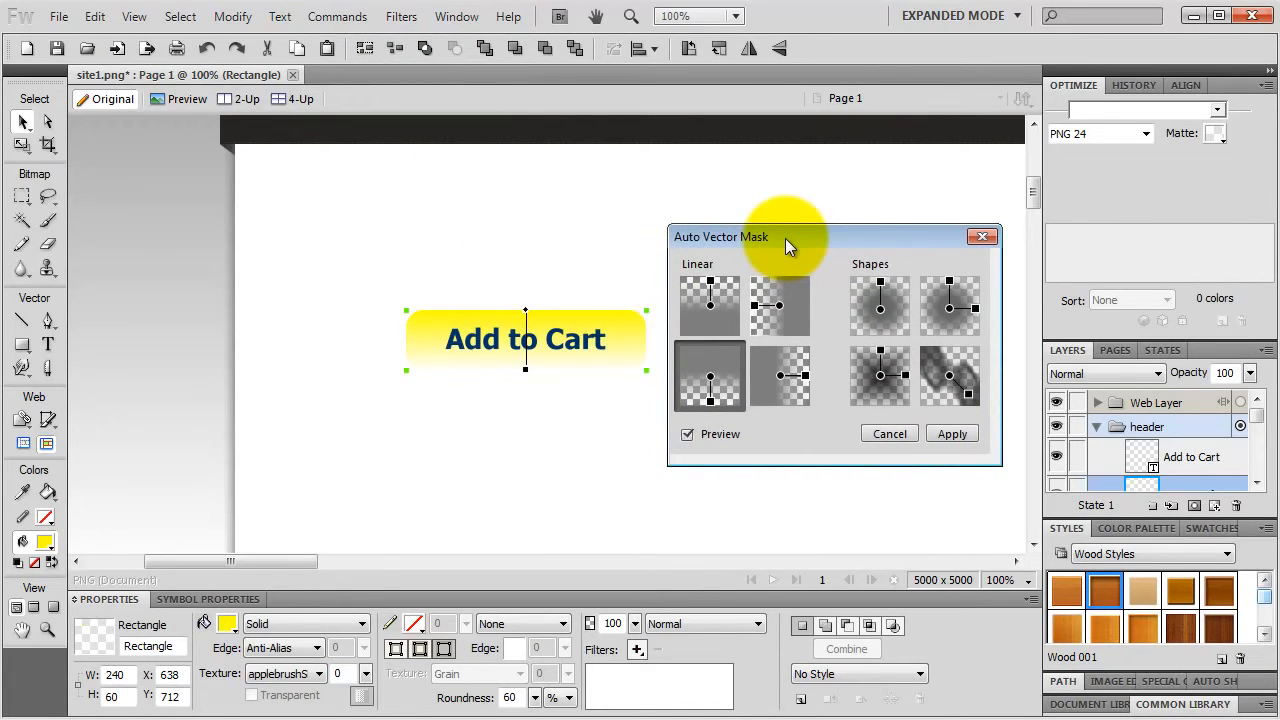
{"action": "left_click", "coordinate": [712, 375]}
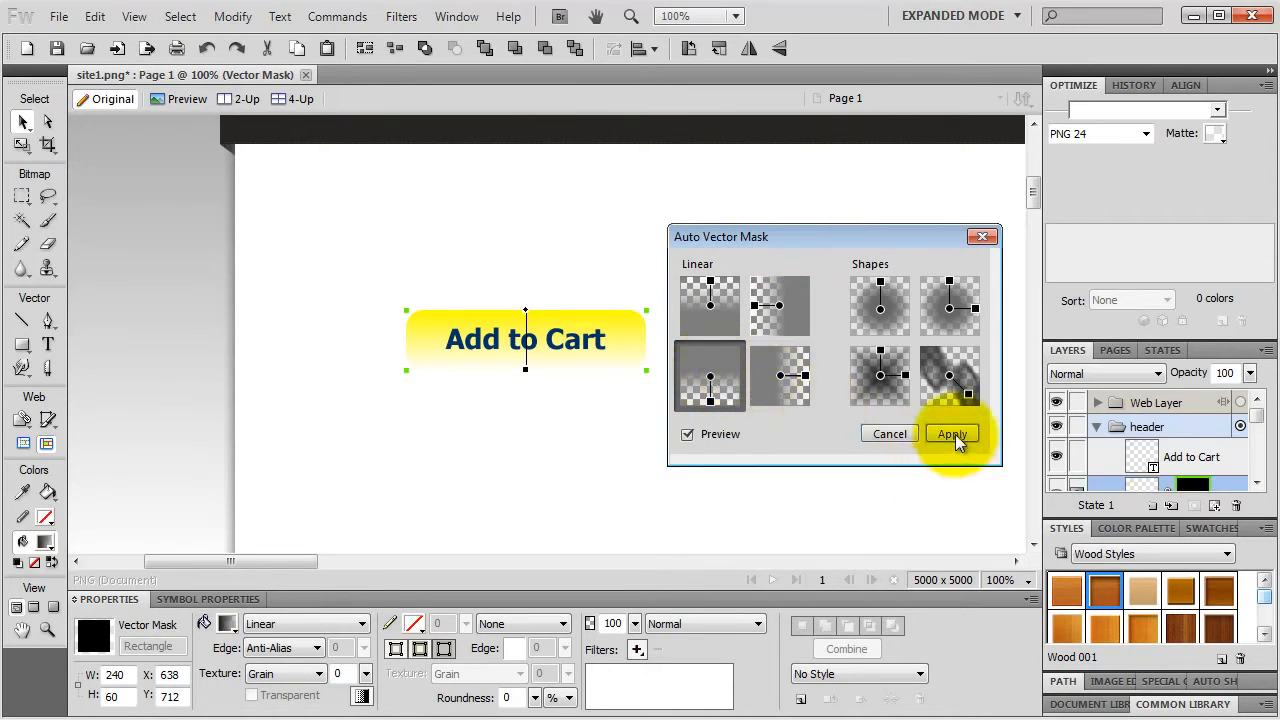
{"action": "left_click", "coordinate": [954, 434]}
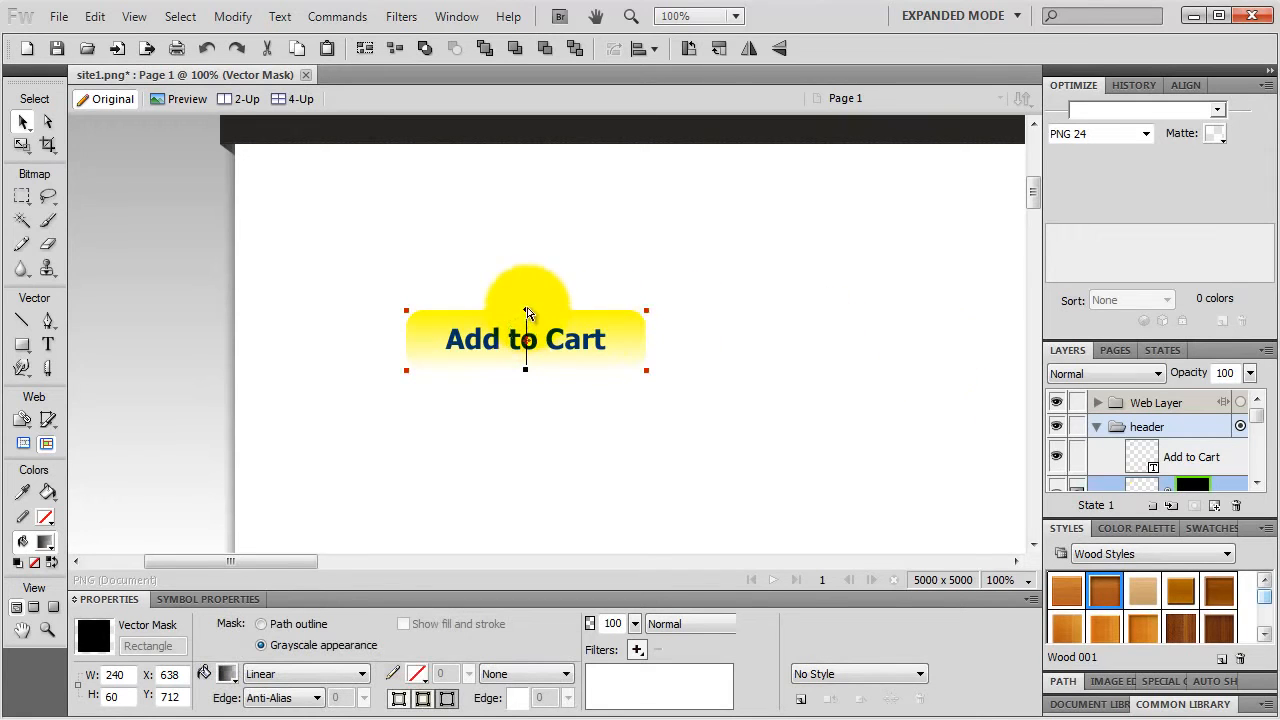
{"action": "left_click_drag", "start_coordinate": [527, 313], "coordinate": [728, 506]}
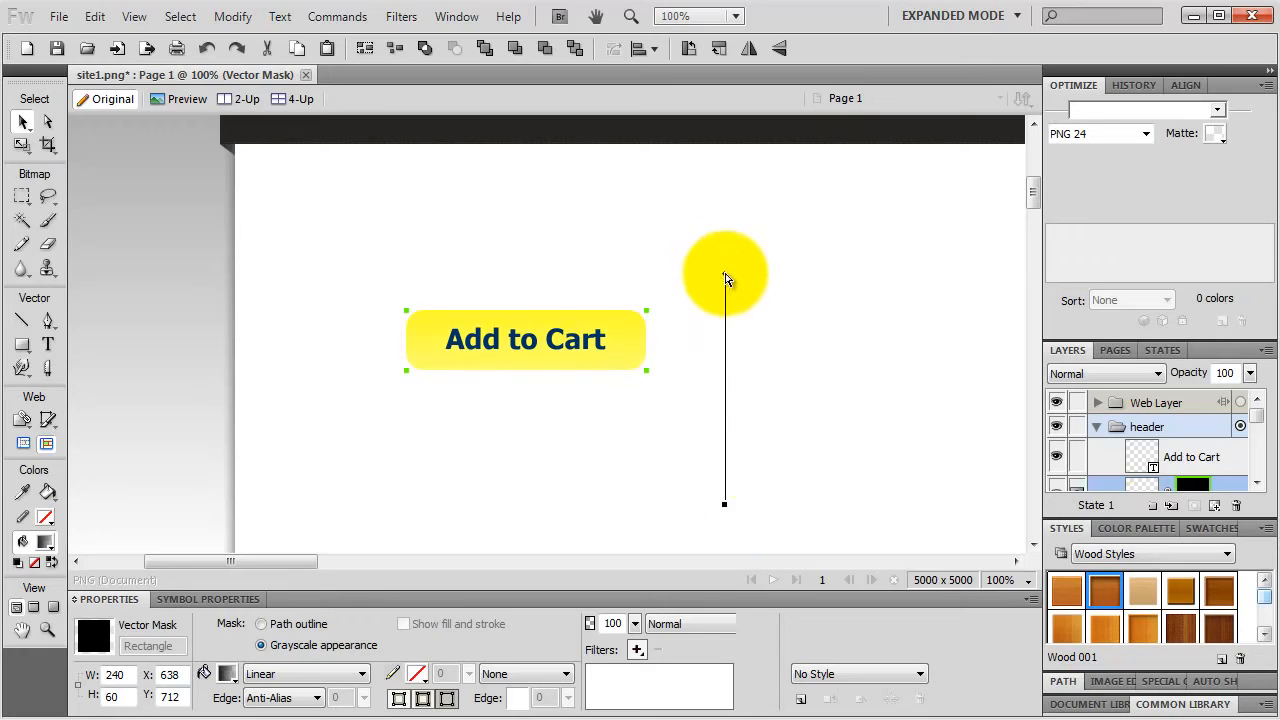
{"action": "left_click_drag", "start_coordinate": [726, 279], "coordinate": [570, 342]}
Step: Apply a linear downward-fading Auto Vector Mask to the Add to Cart text and lengthen its gradient for a subtle fade
{"action": "left_click", "coordinate": [570, 342]}
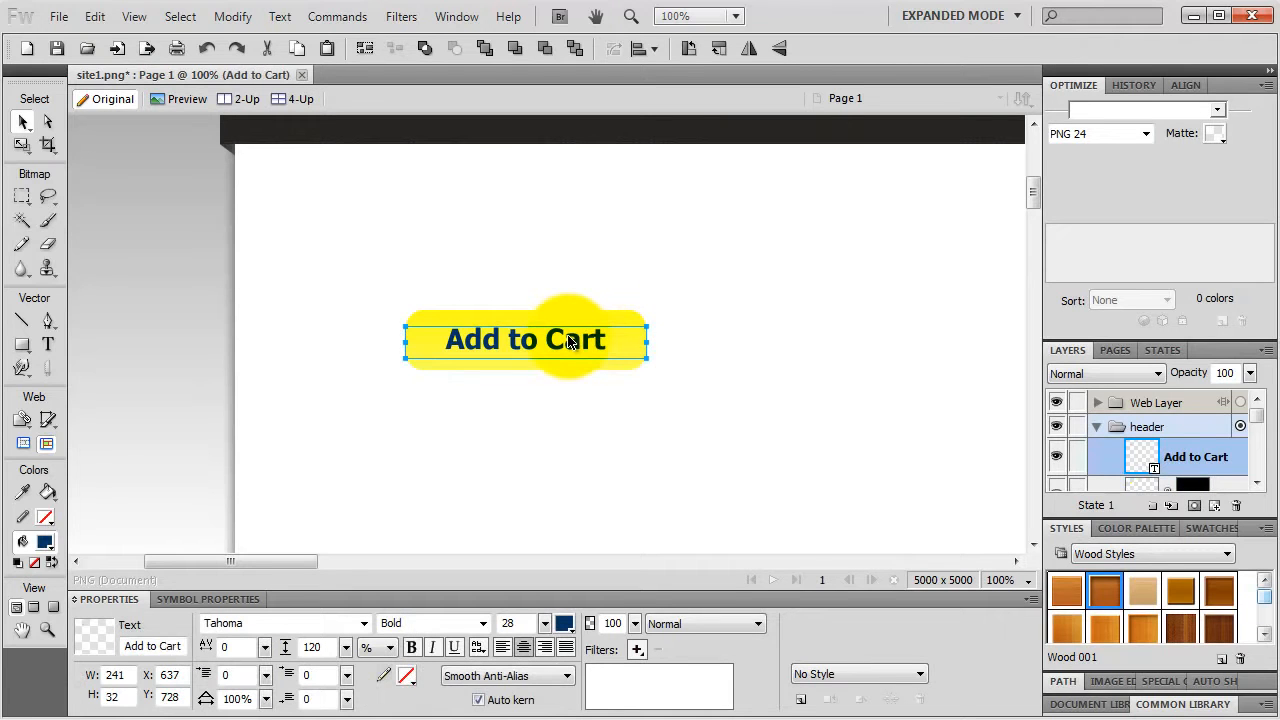
{"action": "left_click", "coordinate": [333, 18]}
{"action": "mouse_move", "coordinate": [362, 221]}
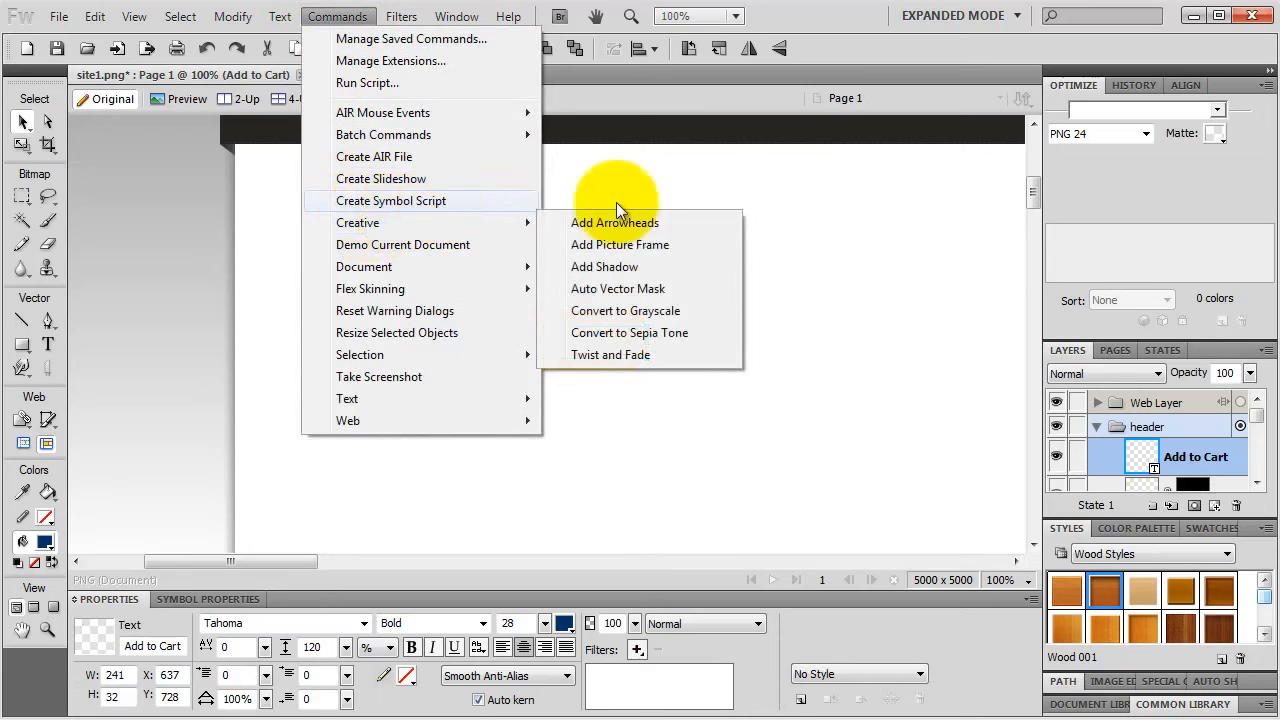
{"action": "left_click", "coordinate": [645, 288]}
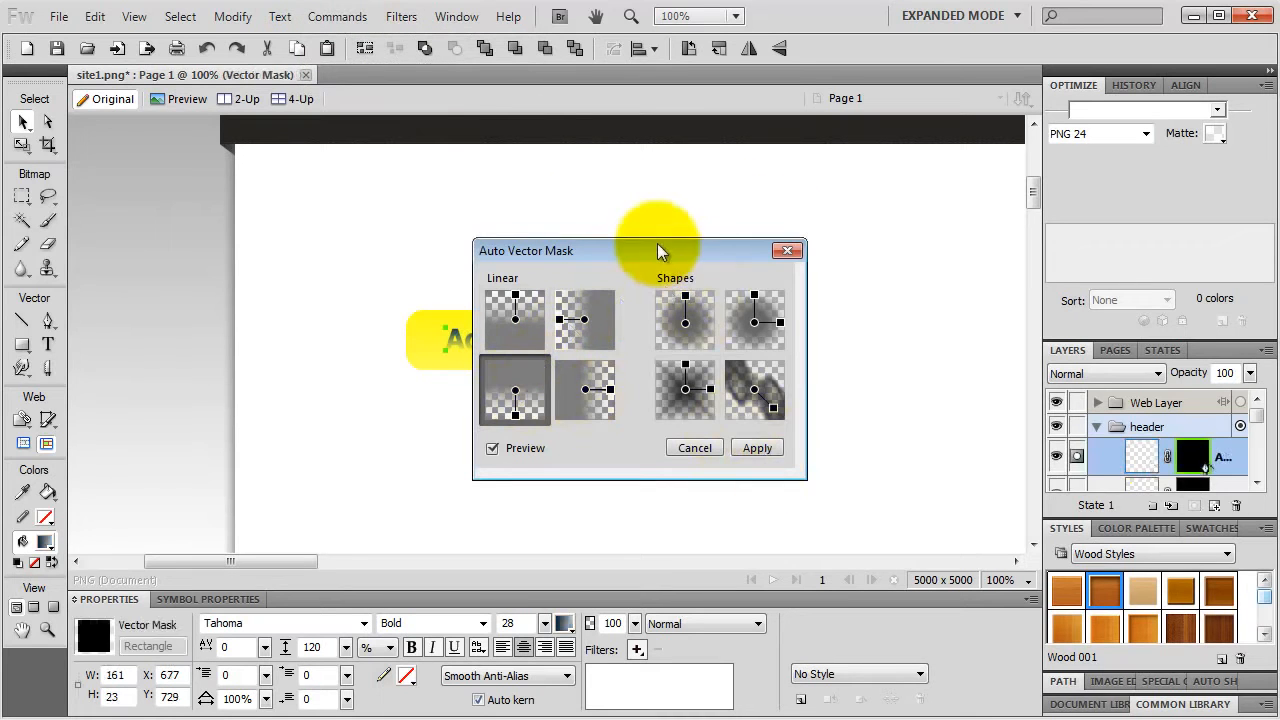
{"action": "left_click_drag", "start_coordinate": [651, 250], "coordinate": [799, 240]}
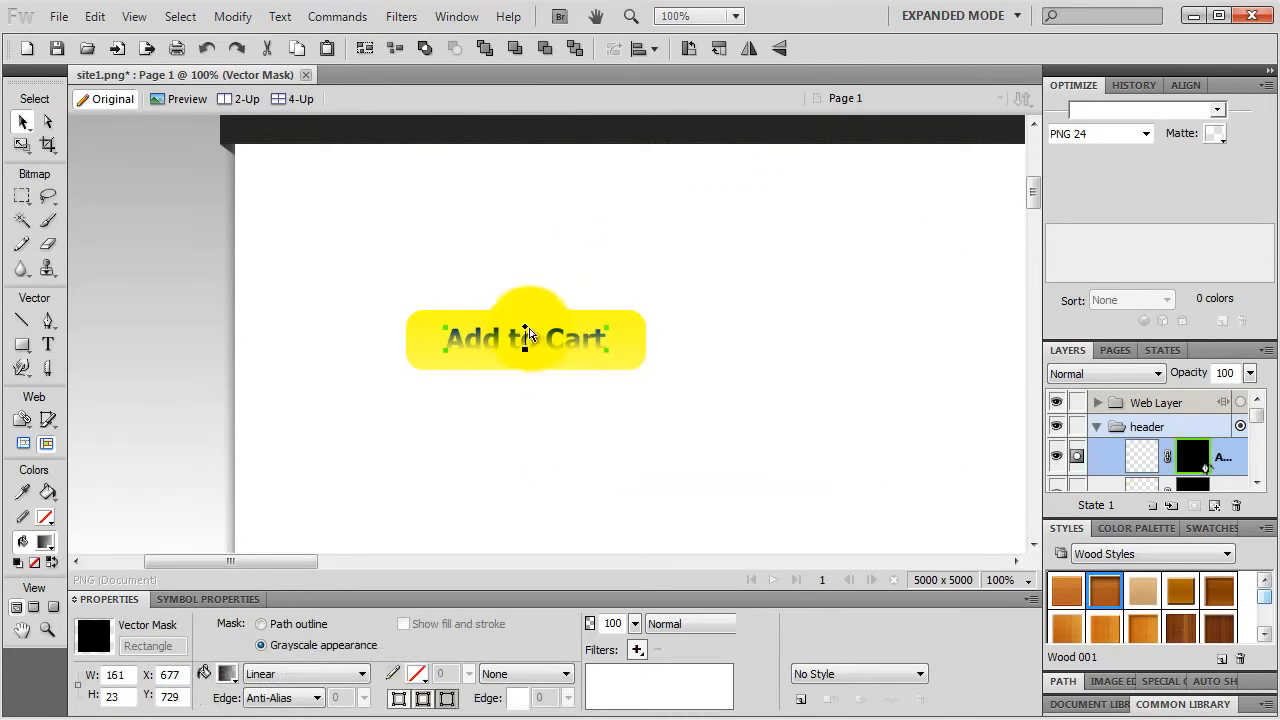
{"action": "left_click_drag", "start_coordinate": [525, 326], "coordinate": [688, 437]}
{"action": "mouse_move", "coordinate": [691, 337]}
{"action": "left_mouse_down"}
{"action": "mouse_move", "coordinate": [697, 291]}
{"action": "mouse_move", "coordinate": [697, 323]}
{"action": "left_mouse_up"}
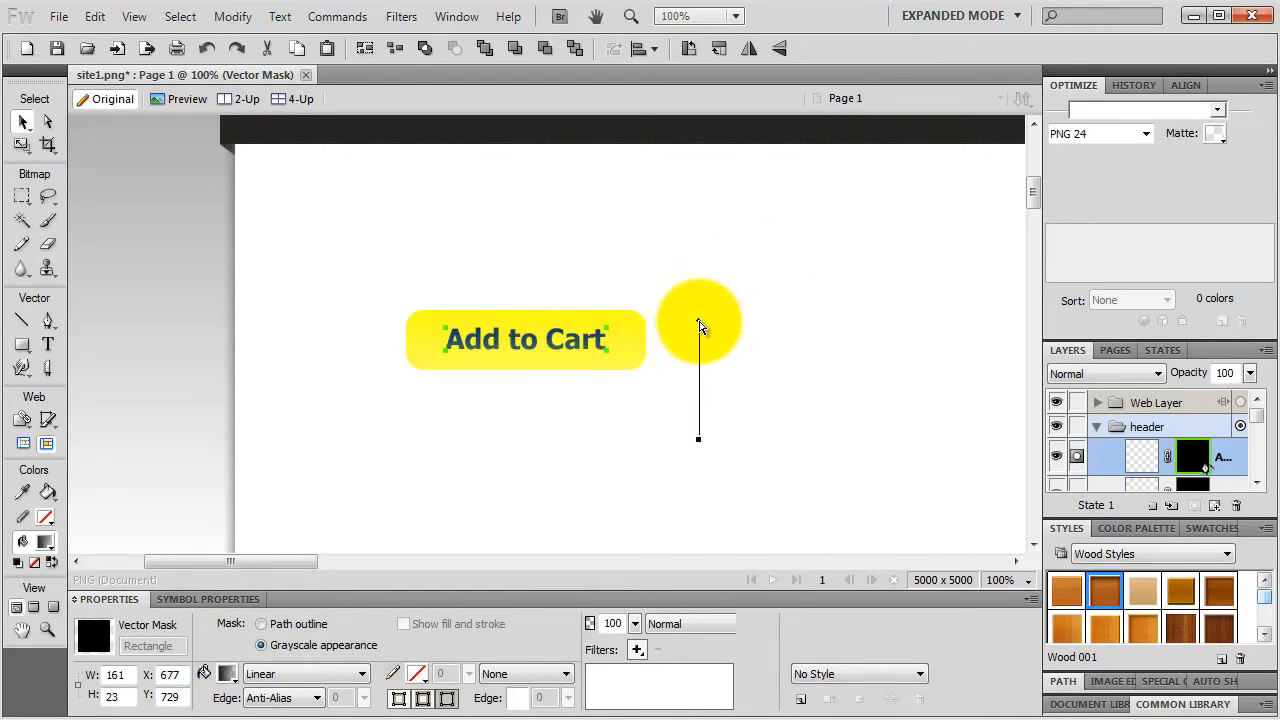
{"action": "left_click", "coordinate": [676, 240]}
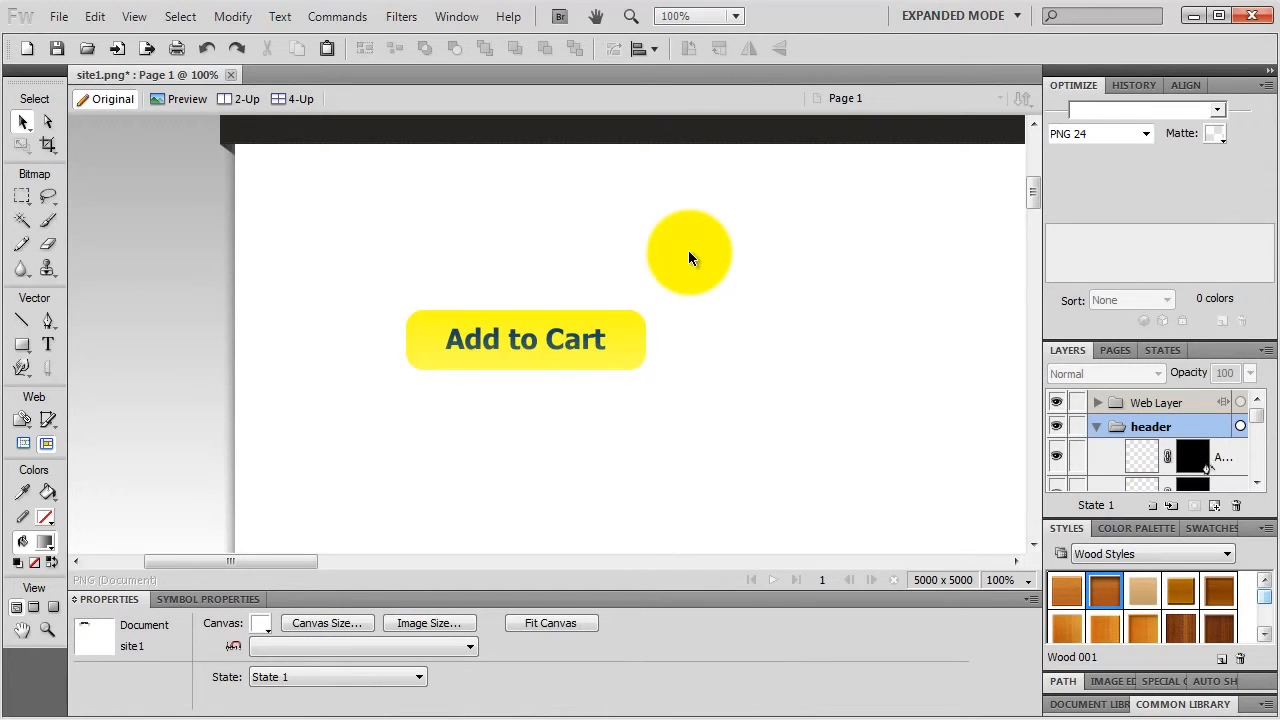
Step: Duplicate the masked yellow rectangle and place the copy directly beneath the button, aligned at X 638, Y 772
{"action": "left_click", "coordinate": [618, 332]}
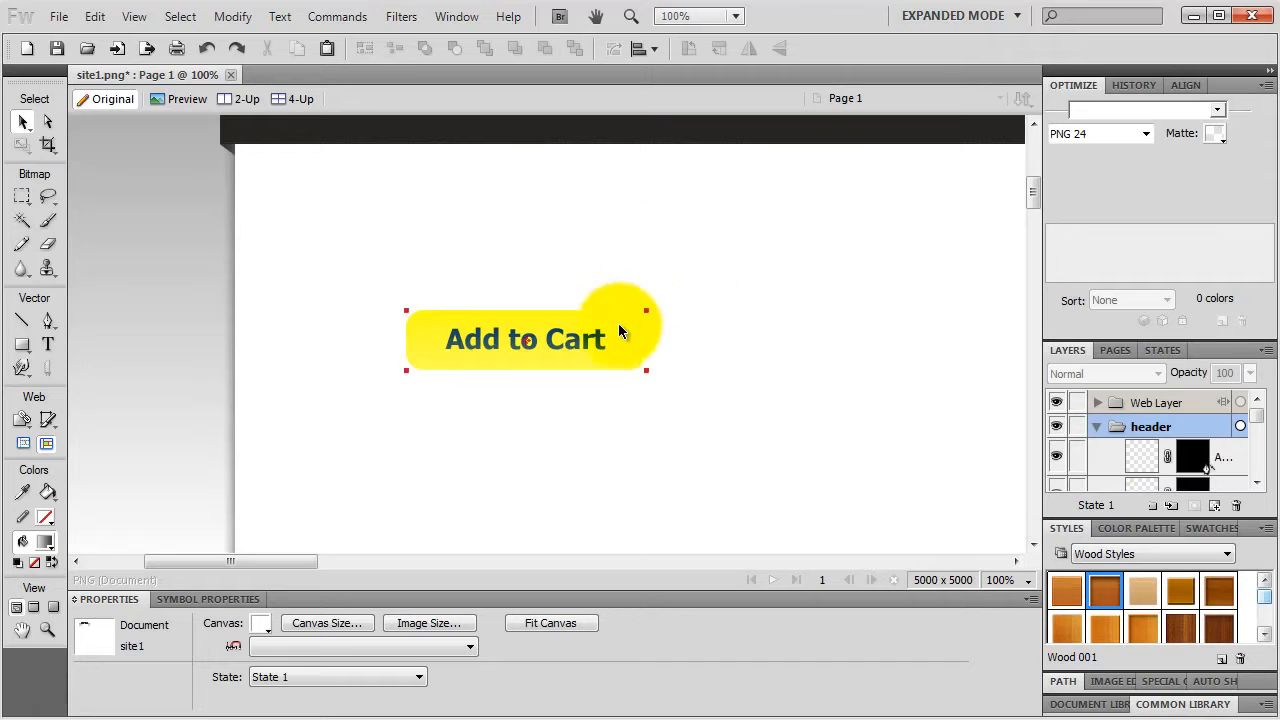
{"action": "left_click", "coordinate": [619, 316]}
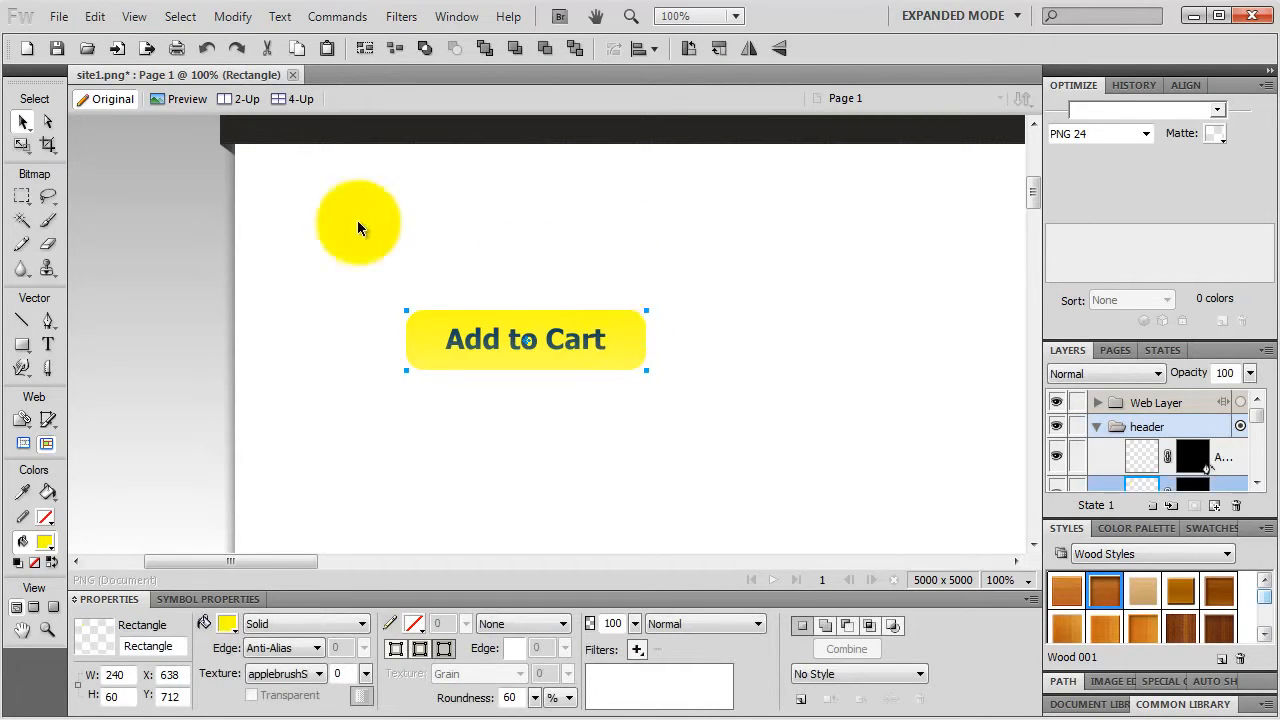
{"action": "left_click", "coordinate": [95, 17]}
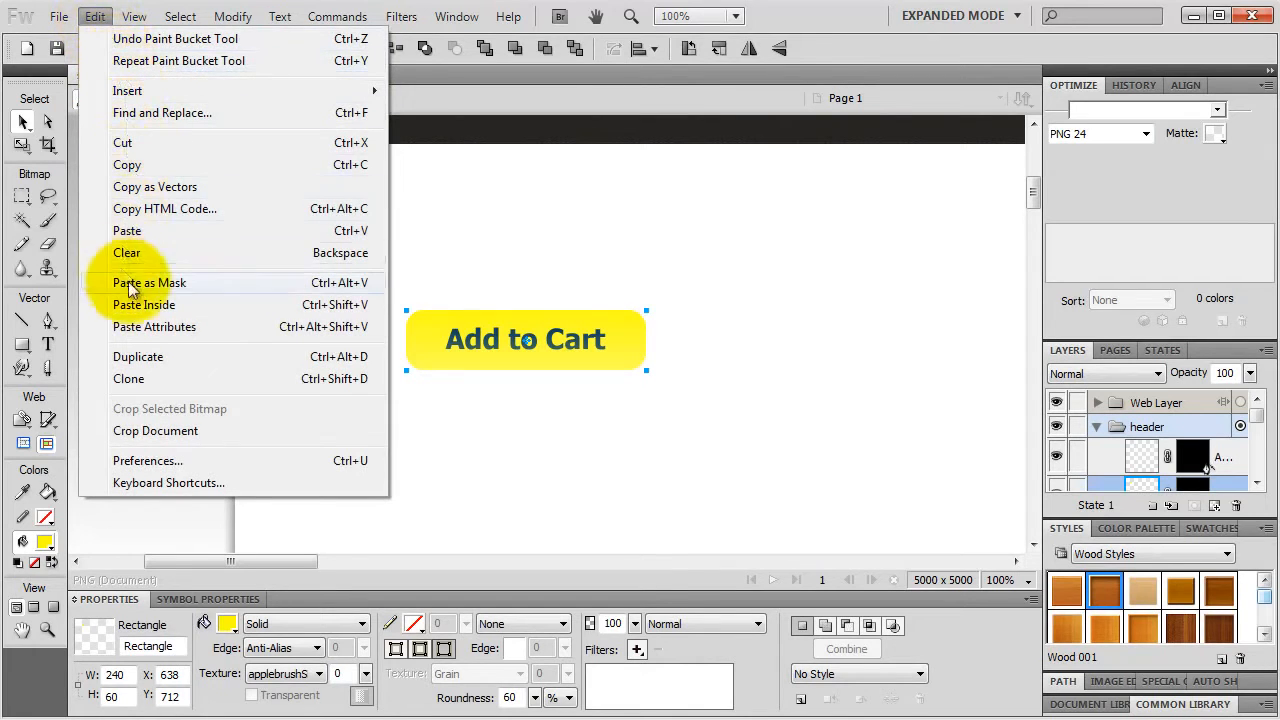
{"action": "left_click", "coordinate": [158, 358]}
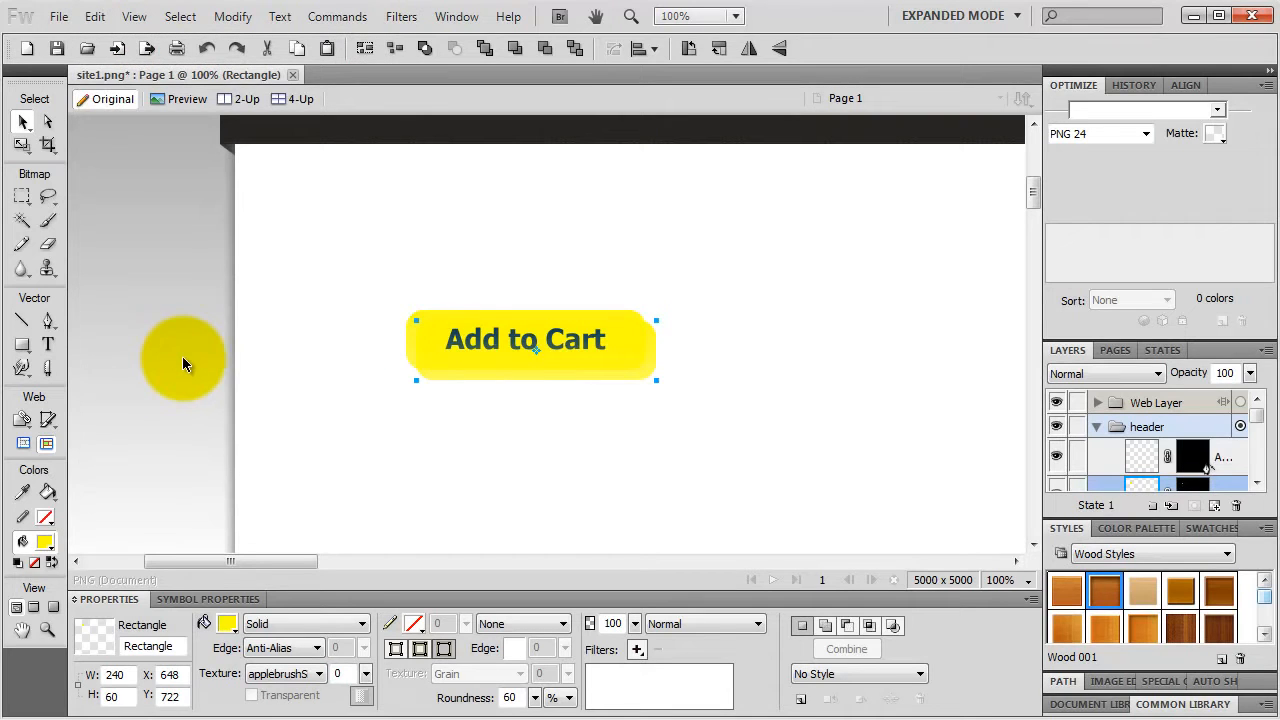
{"action": "left_click_drag", "start_coordinate": [500, 379], "coordinate": [493, 424]}
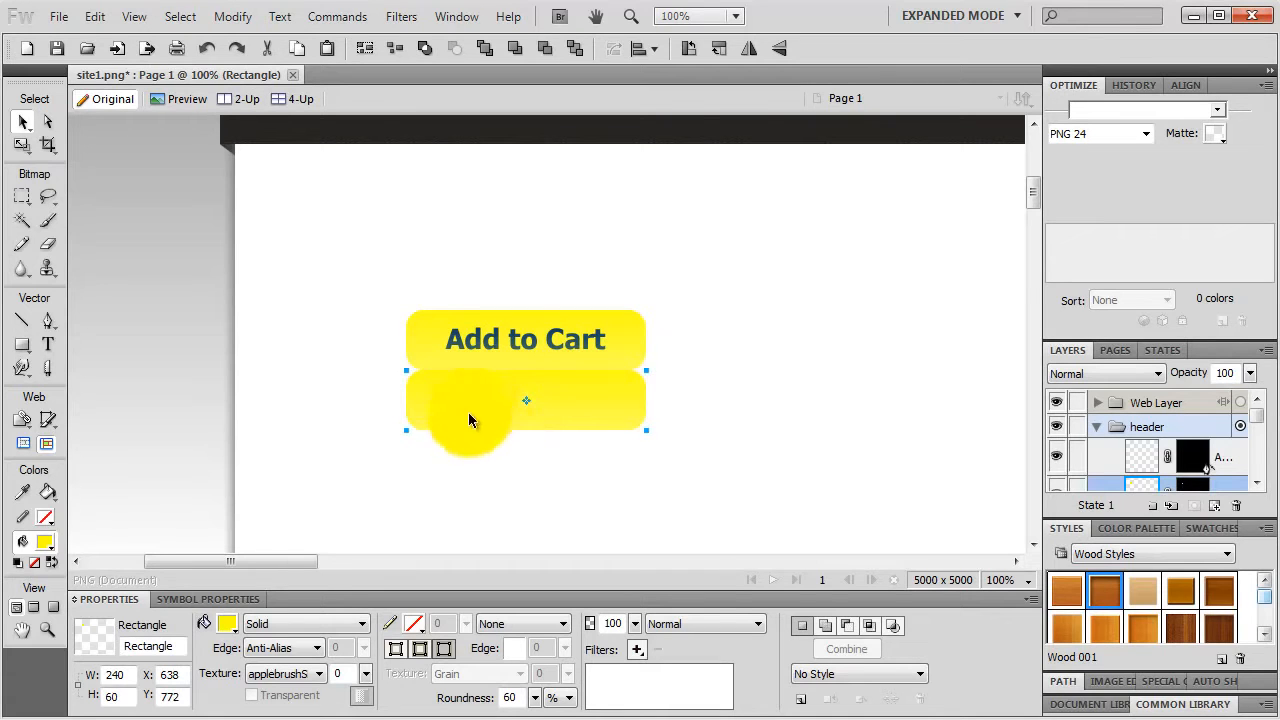
Step: Fill the lower rectangle with gray #999999 and shorten its mask gradient so it fades out downward like a reflection
{"action": "left_click", "coordinate": [227, 623]}
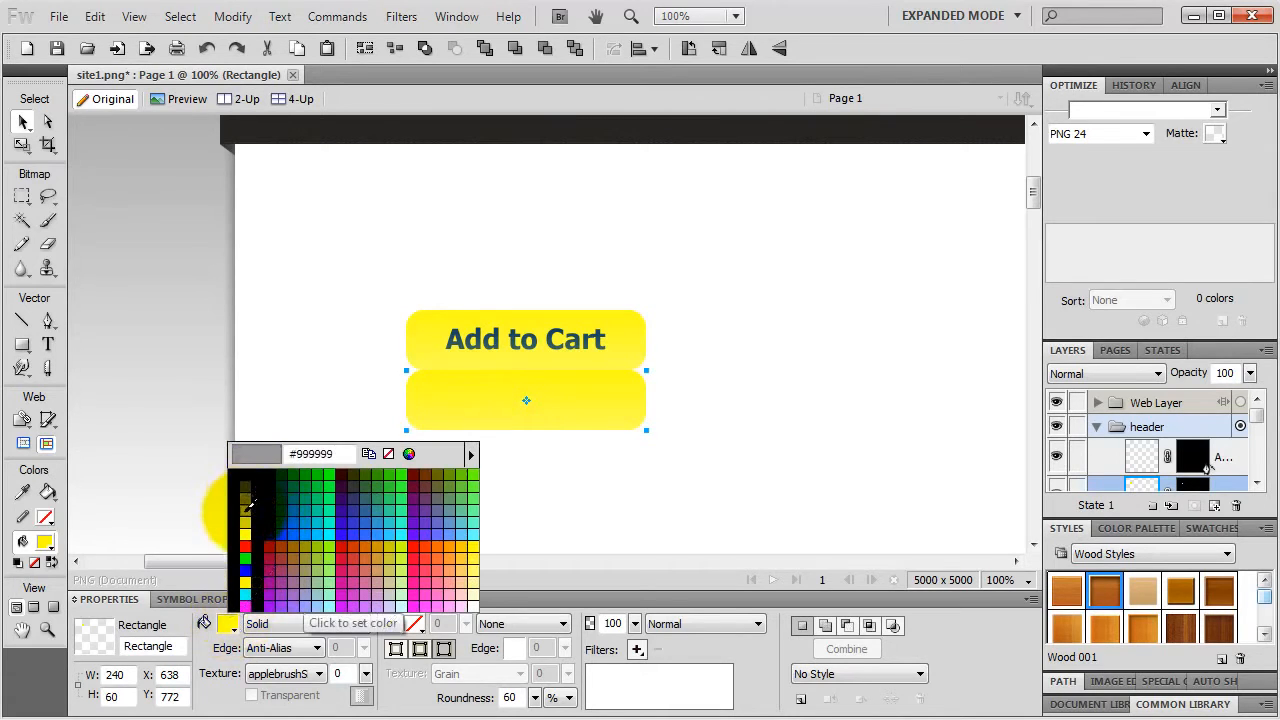
{"action": "left_click", "coordinate": [249, 507]}
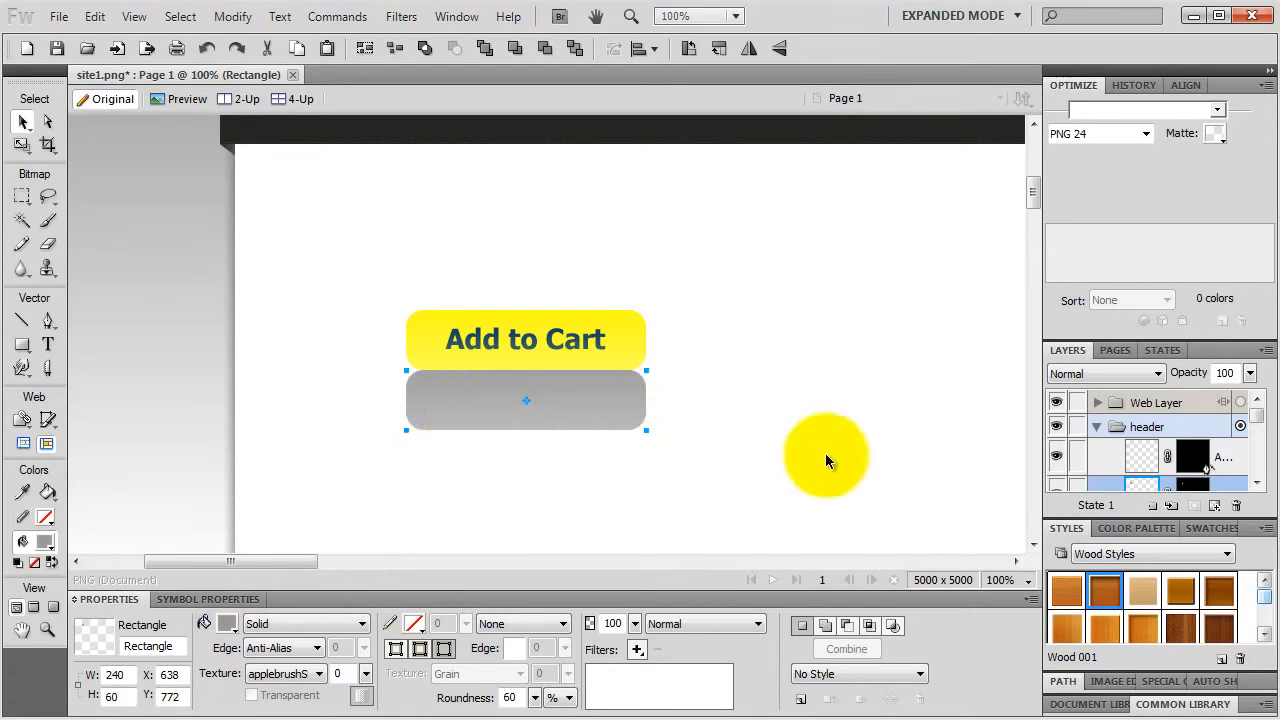
{"action": "left_click", "coordinate": [1189, 487]}
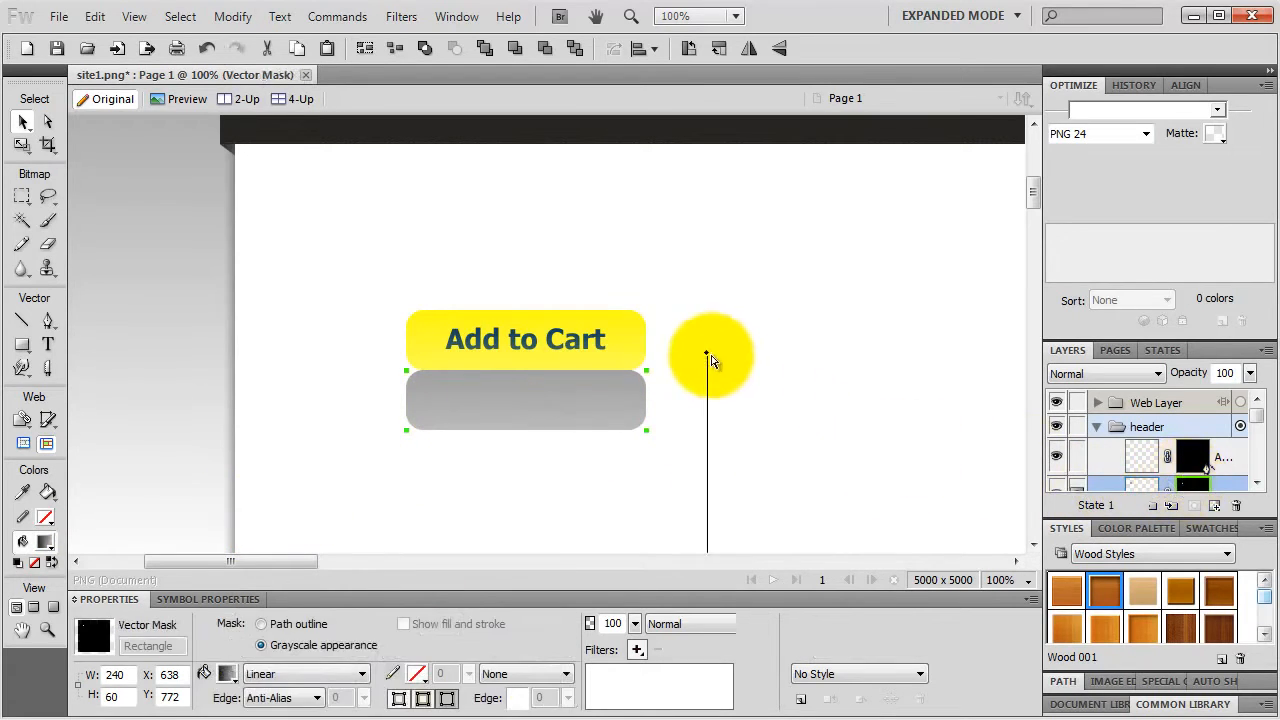
{"action": "left_click_drag", "start_coordinate": [706, 357], "coordinate": [706, 258]}
{"action": "left_click_drag", "start_coordinate": [706, 482], "coordinate": [706, 326]}
{"action": "left_click_drag", "start_coordinate": [706, 257], "coordinate": [716, 342]}
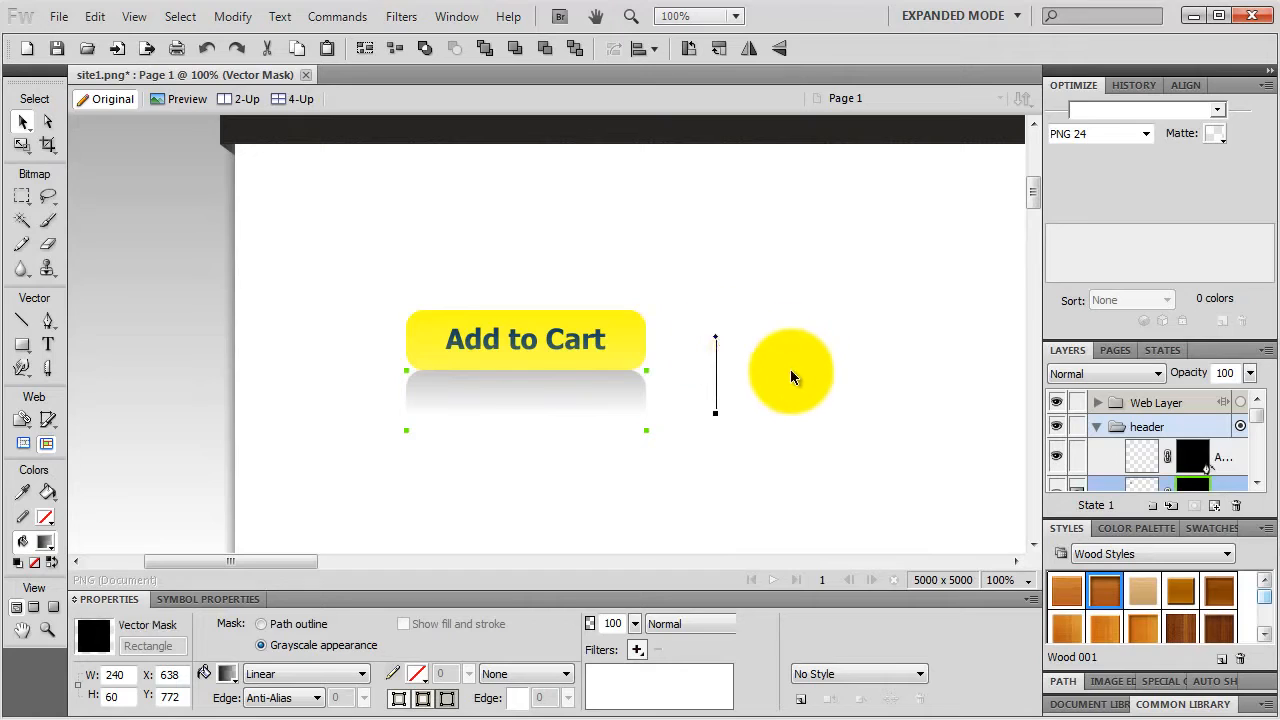
{"action": "left_click", "coordinate": [788, 369]}
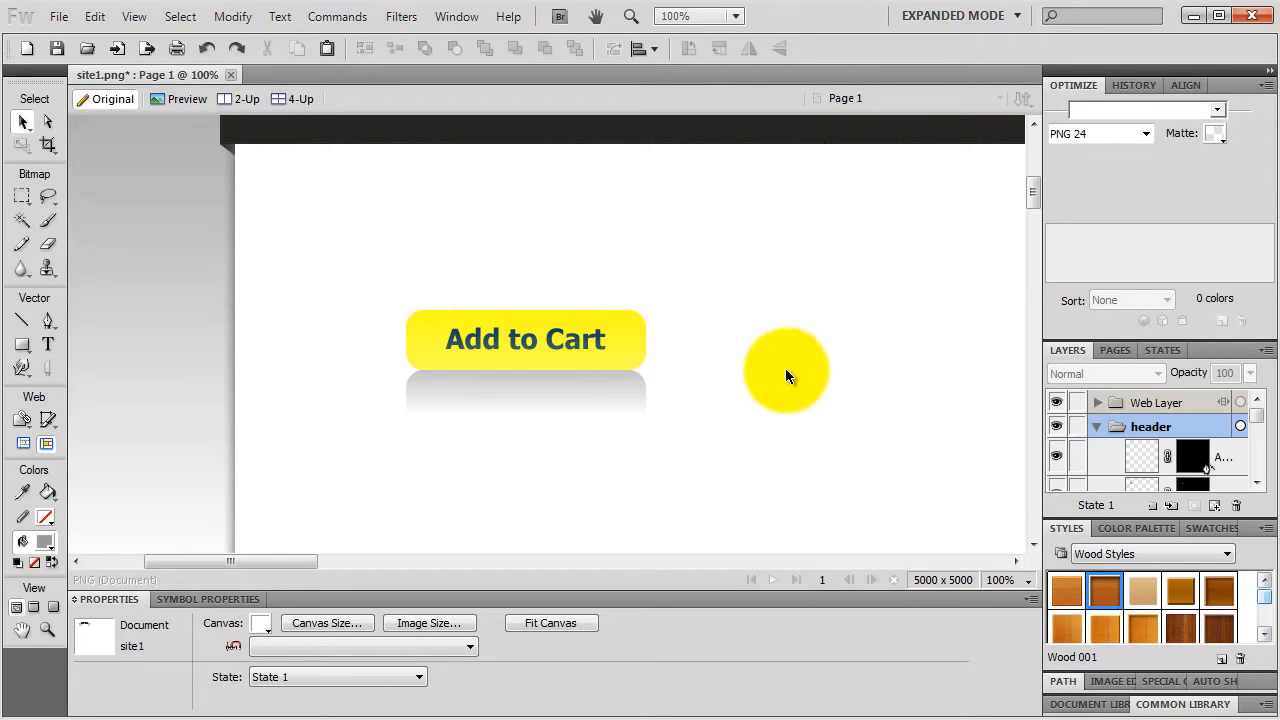
Step: Copy the button, text and reflection to the right of the original at X 923, and delete the copy's gray reflection
{"action": "left_click_drag", "start_coordinate": [731, 263], "coordinate": [541, 471]}
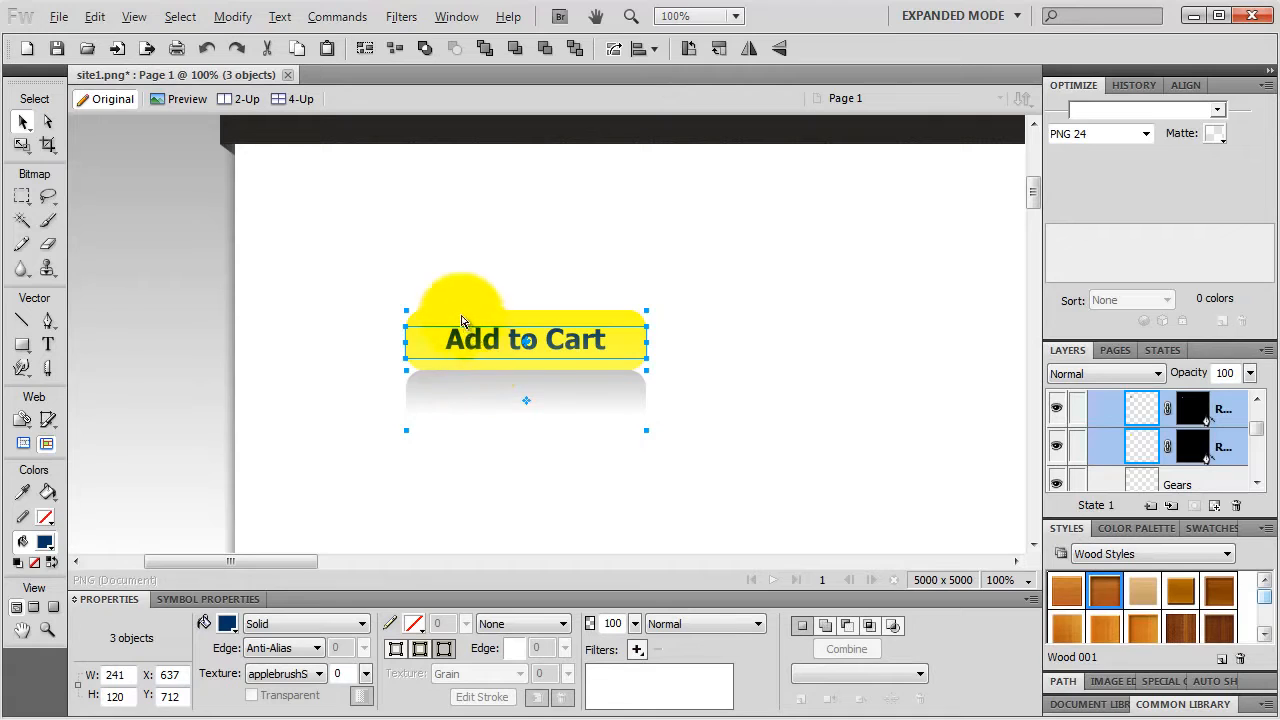
{"action": "left_click_drag", "start_coordinate": [486, 318], "coordinate": [746, 318]}
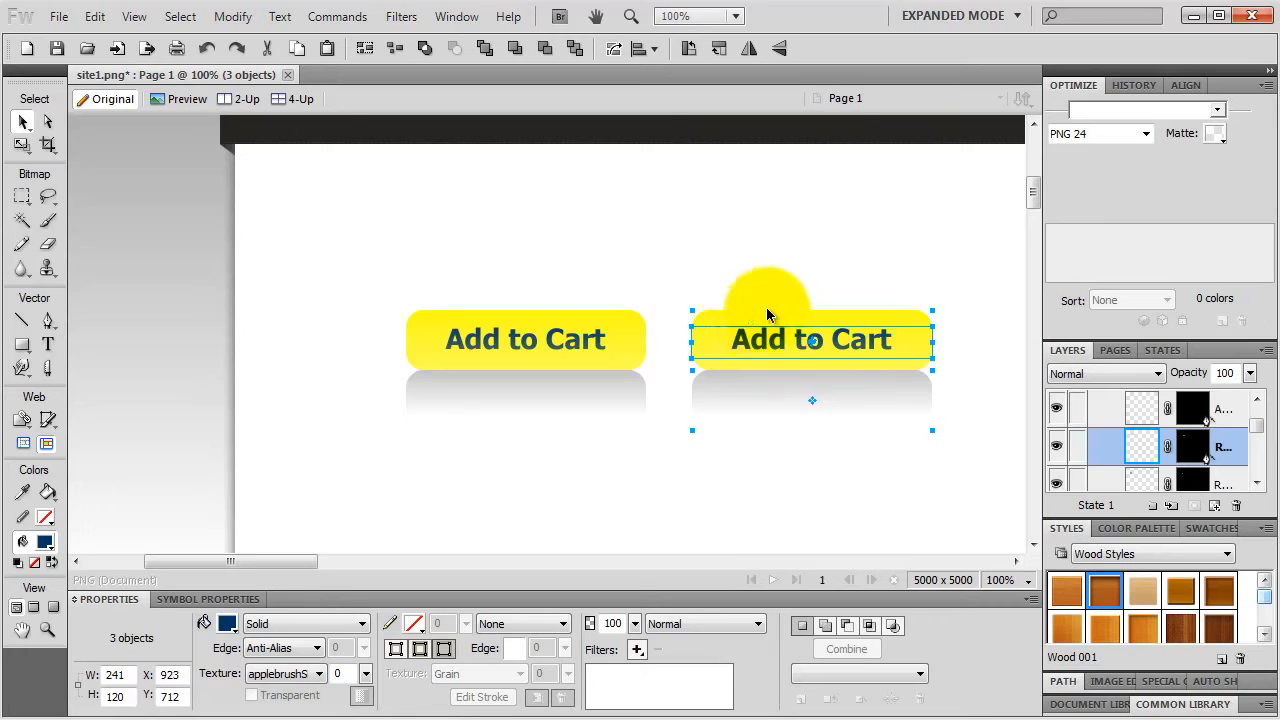
{"action": "left_click", "coordinate": [794, 463]}
{"action": "left_click", "coordinate": [779, 388]}
{"action": "key", "text": "Delete"}
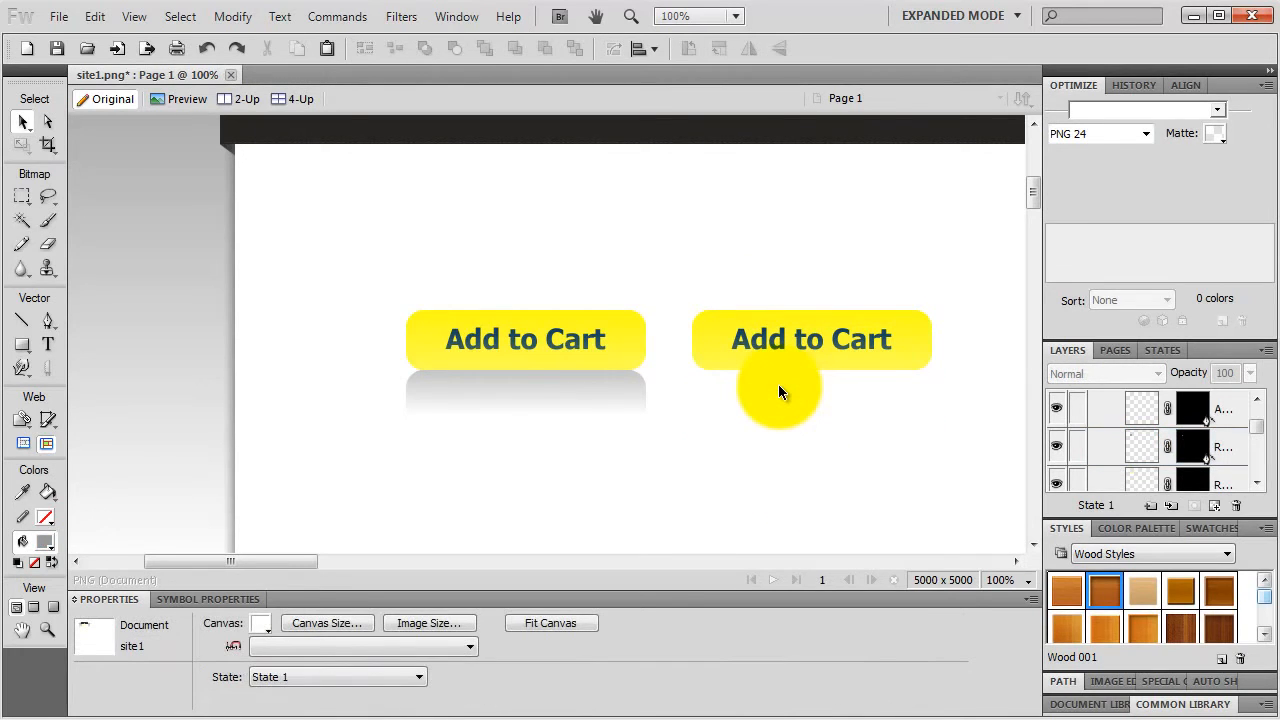
Step: Remove the gradient mask from the duplicated button's rectangle, discarding the mask instead of applying it
{"action": "left_click", "coordinate": [736, 316]}
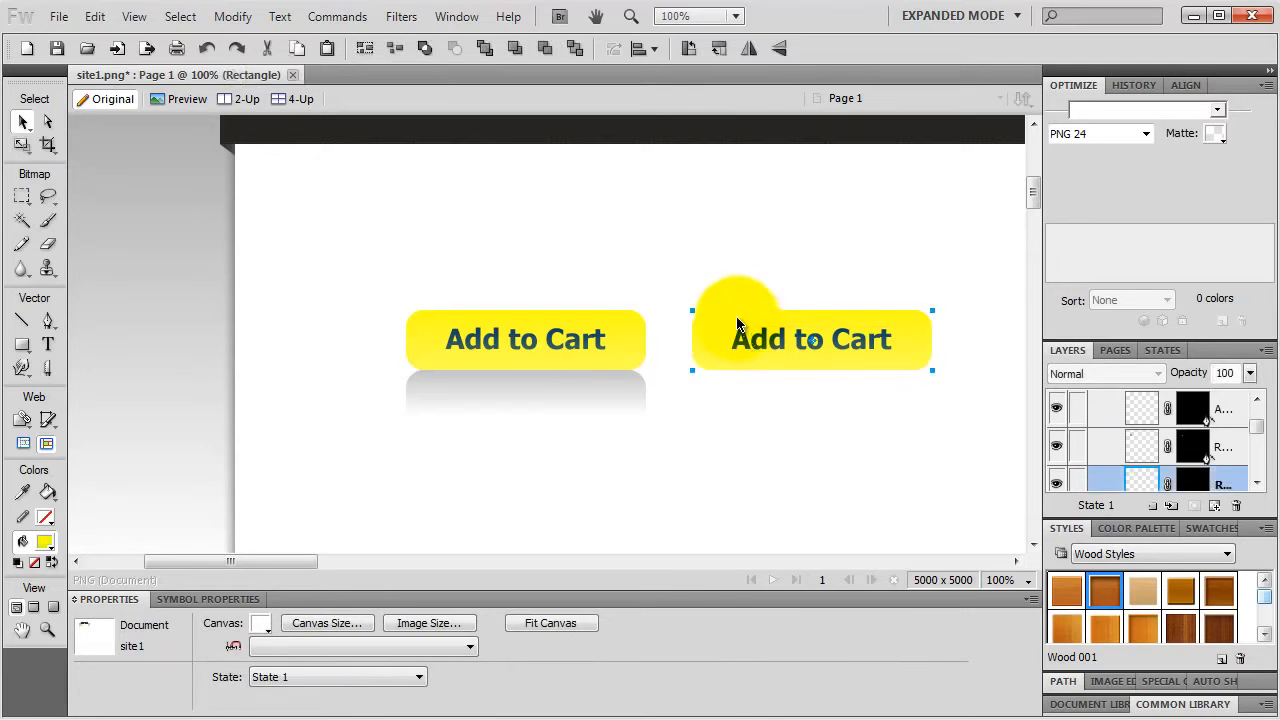
{"action": "left_click", "coordinate": [1214, 505]}
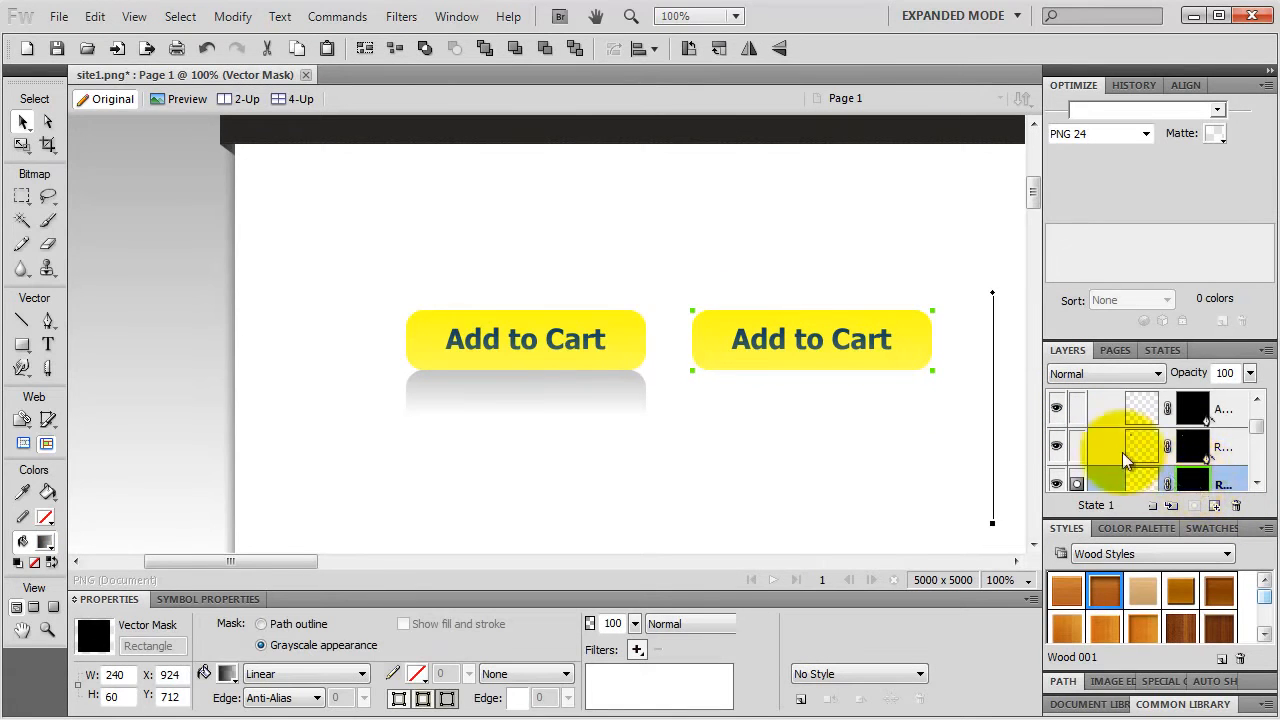
{"action": "key", "text": "Delete"}
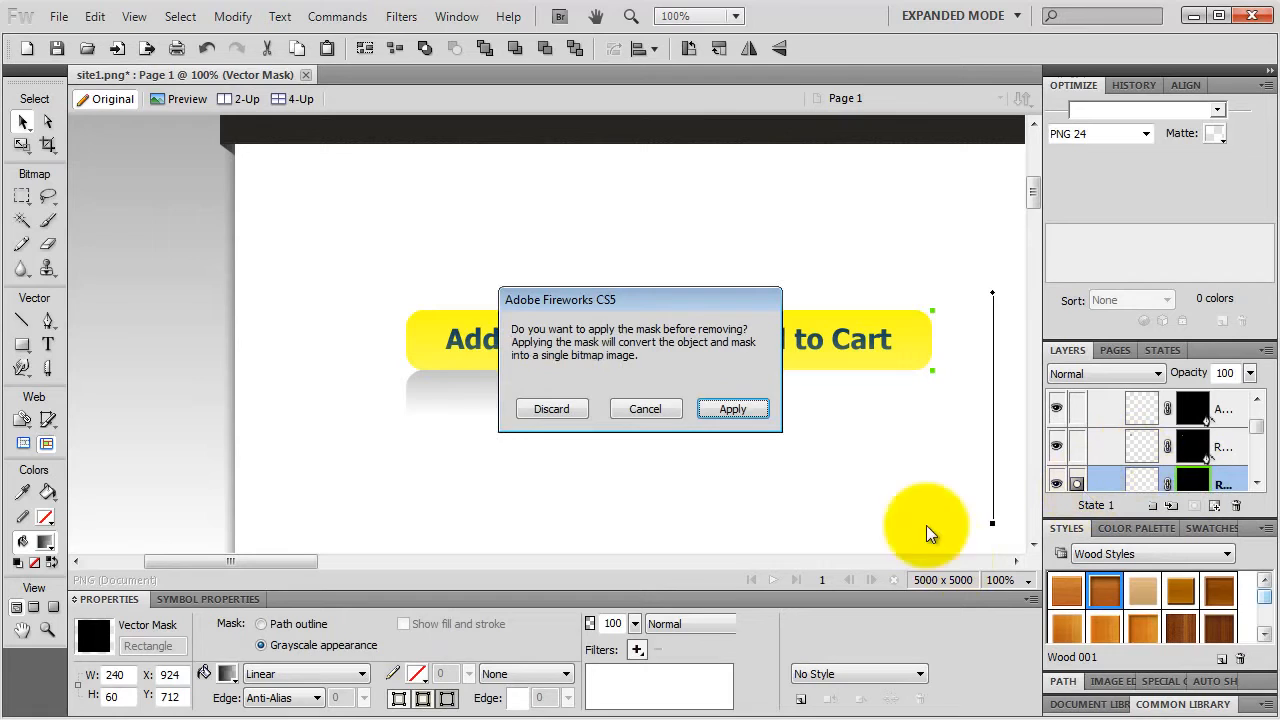
{"action": "left_click", "coordinate": [562, 410]}
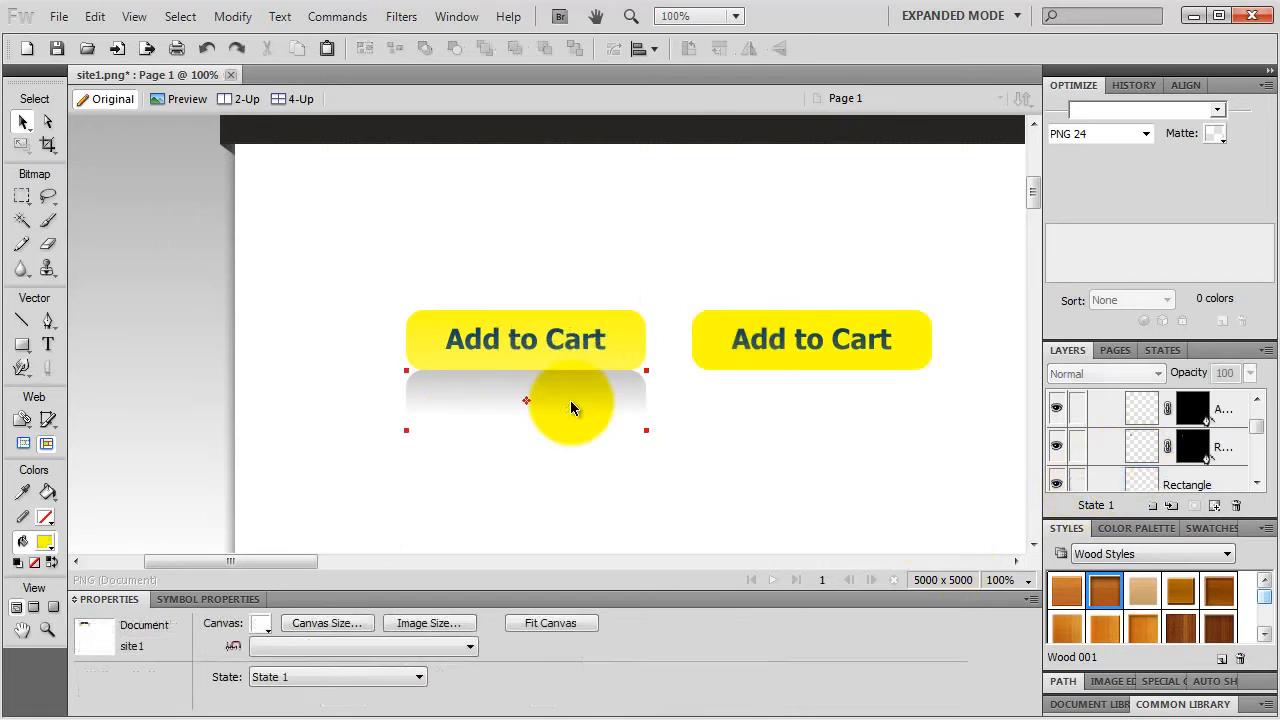
{"action": "left_click", "coordinate": [726, 310]}
{"action": "left_click", "coordinate": [794, 434]}
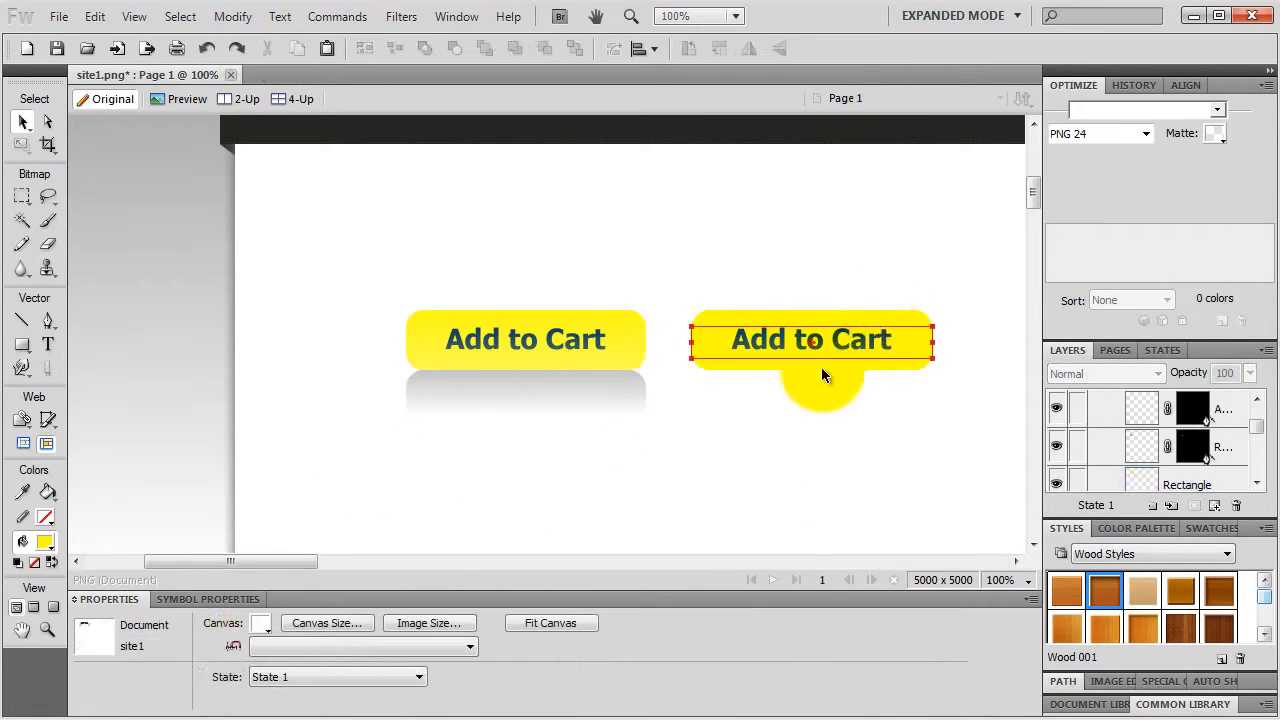
Step: Add a Photoshop Live Effects Gradient Overlay to the unmasked yellow rectangle, linear at 90 degrees with 30 opacity
{"action": "left_click", "coordinate": [718, 343]}
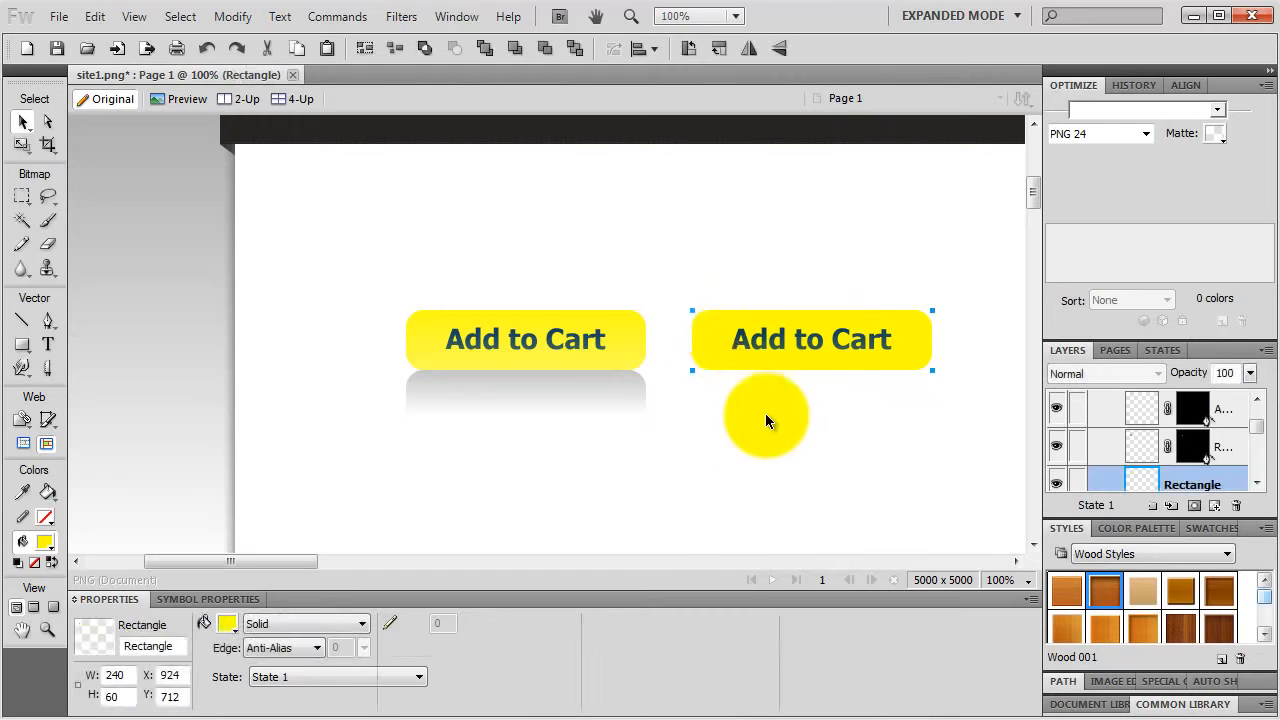
{"action": "left_click", "coordinate": [636, 650]}
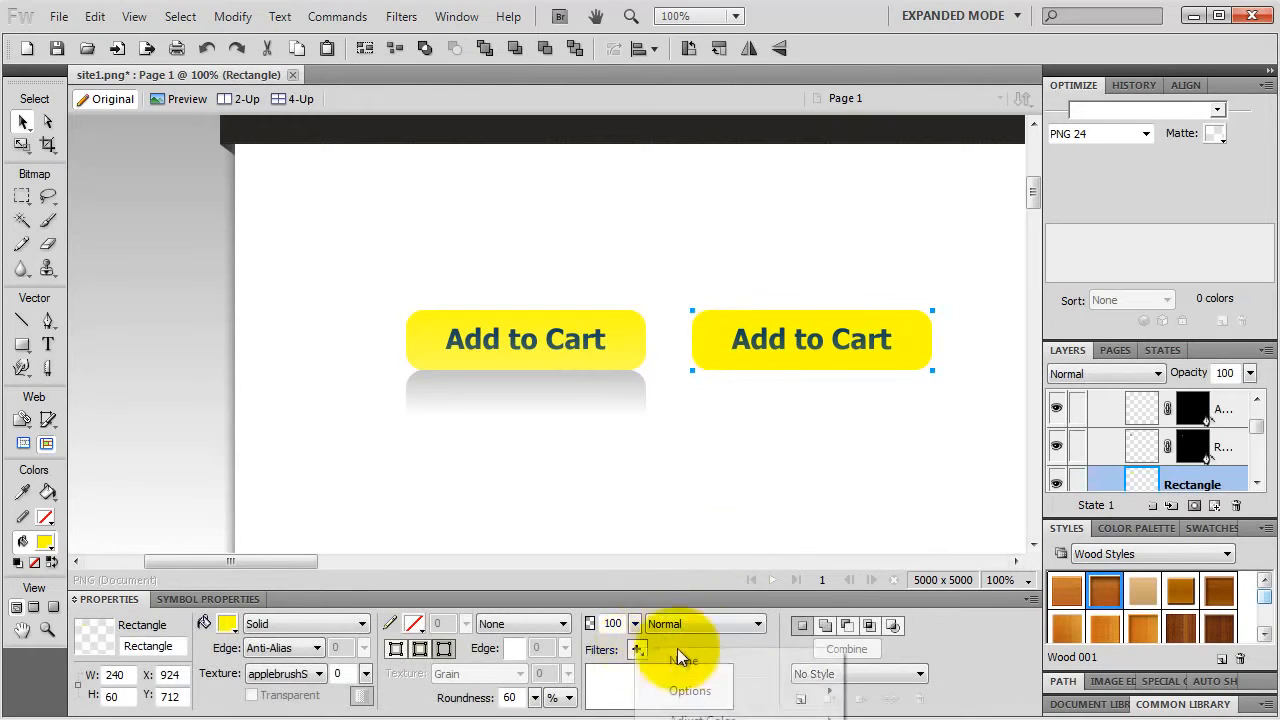
{"action": "left_click", "coordinate": [702, 718]}
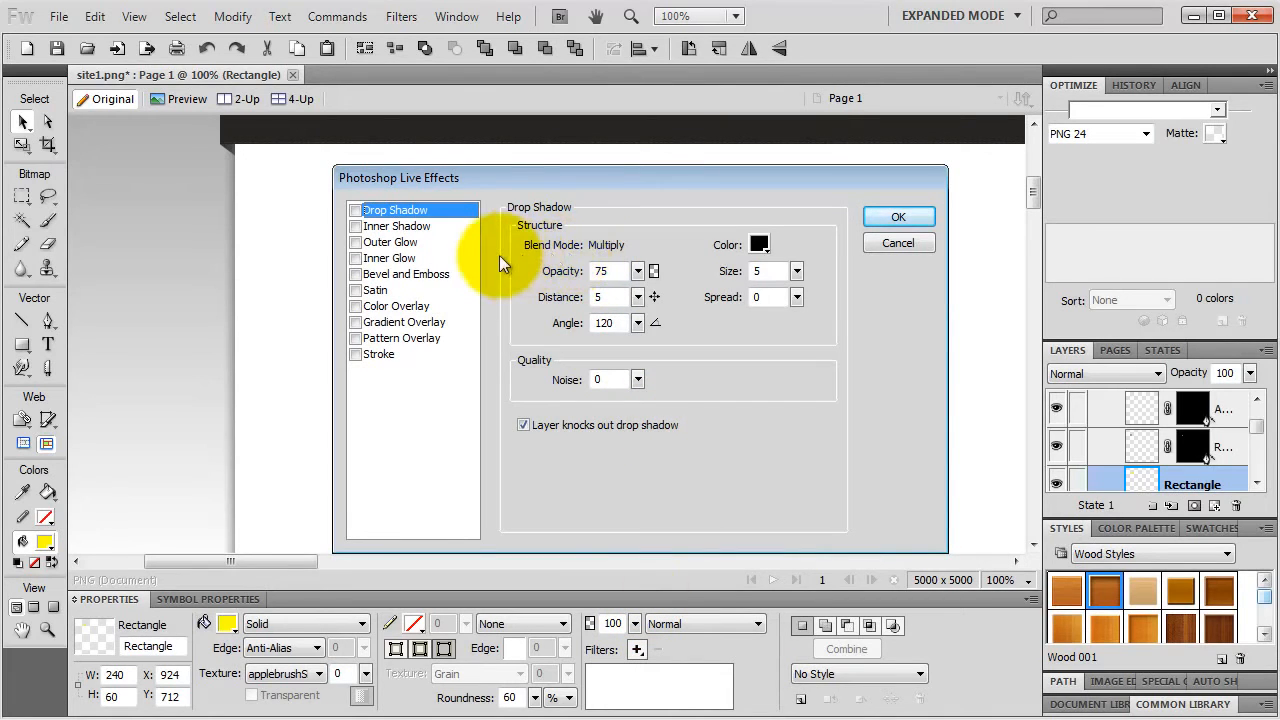
{"action": "left_click", "coordinate": [355, 322]}
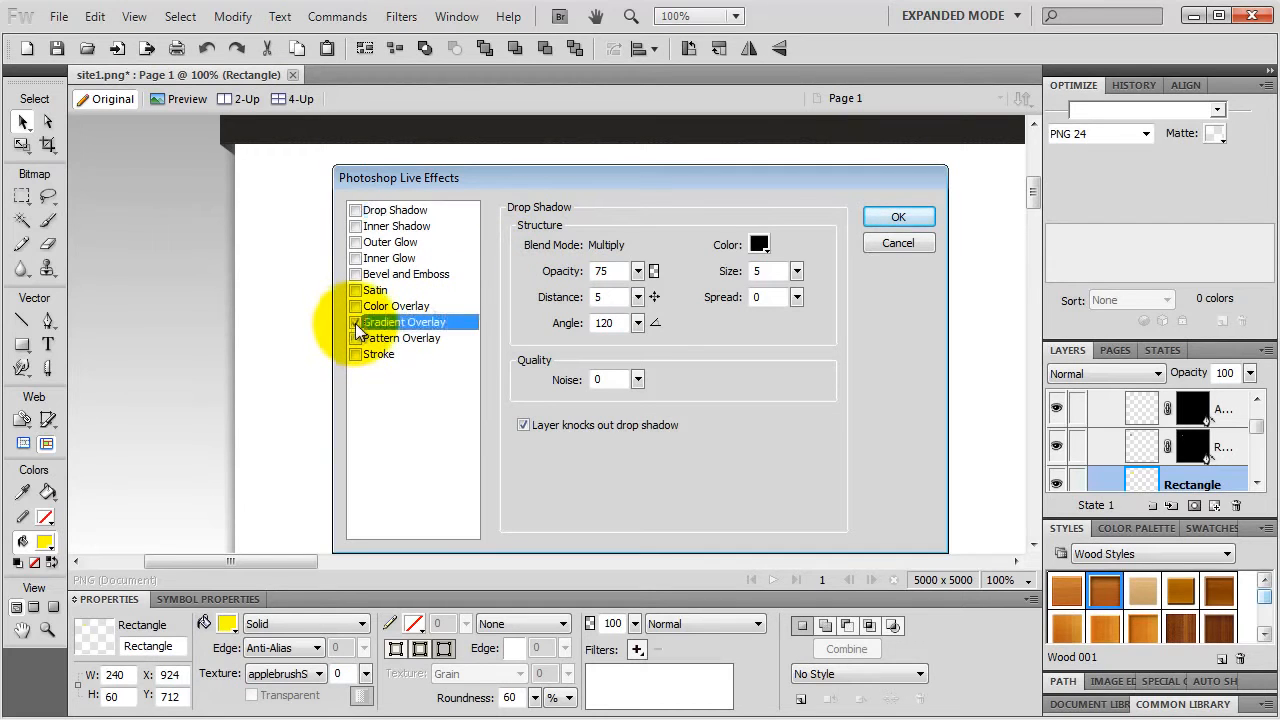
{"action": "left_click_drag", "start_coordinate": [614, 180], "coordinate": [654, 408]}
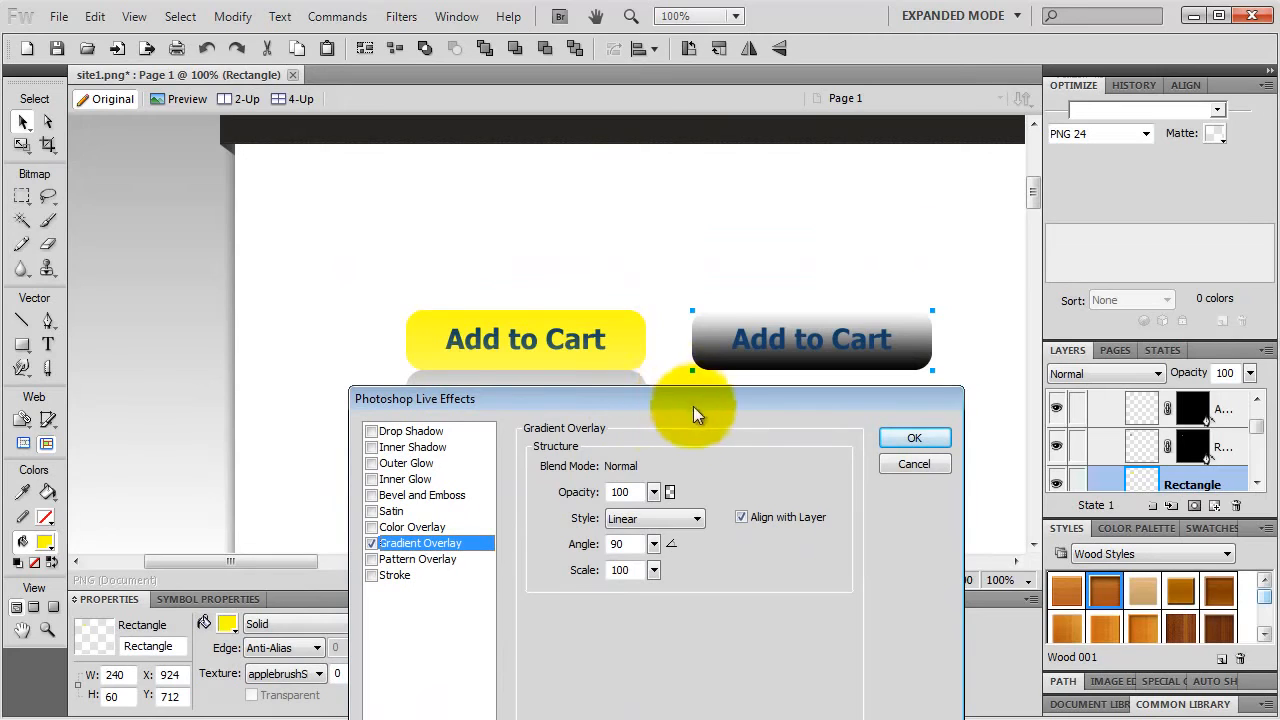
{"action": "left_click_drag", "start_coordinate": [653, 491], "coordinate": [662, 570]}
{"action": "left_click_drag", "start_coordinate": [653, 495], "coordinate": [657, 487]}
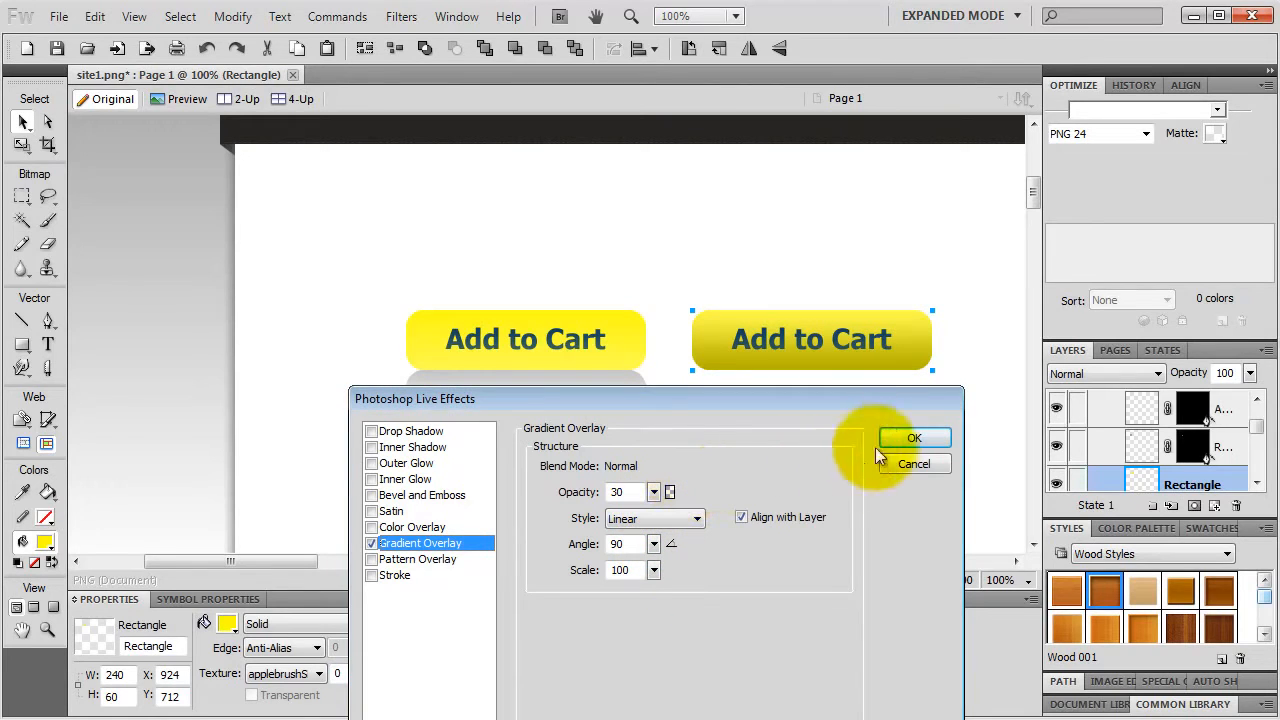
{"action": "left_click", "coordinate": [907, 437]}
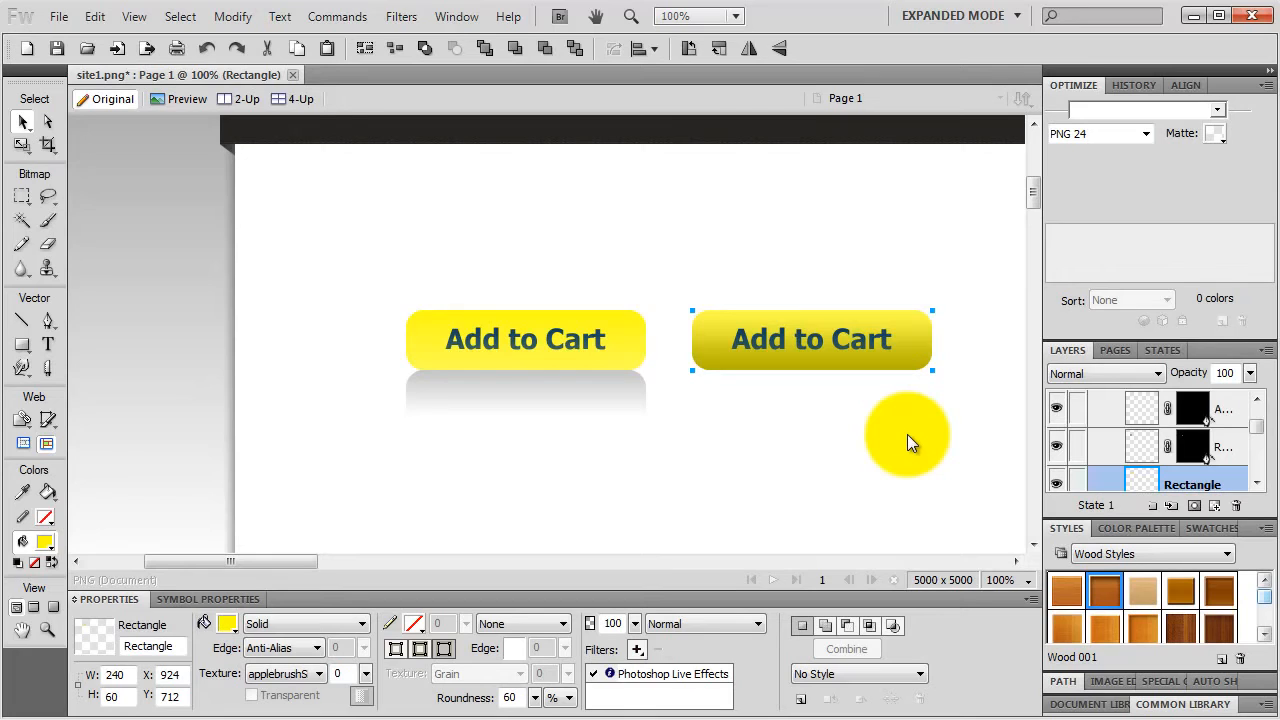
Step: Duplicate the gradient-overlay button with its text and place the copy directly below it at X 924, Y 803
{"action": "left_click", "coordinate": [838, 337], "text": "shift"}
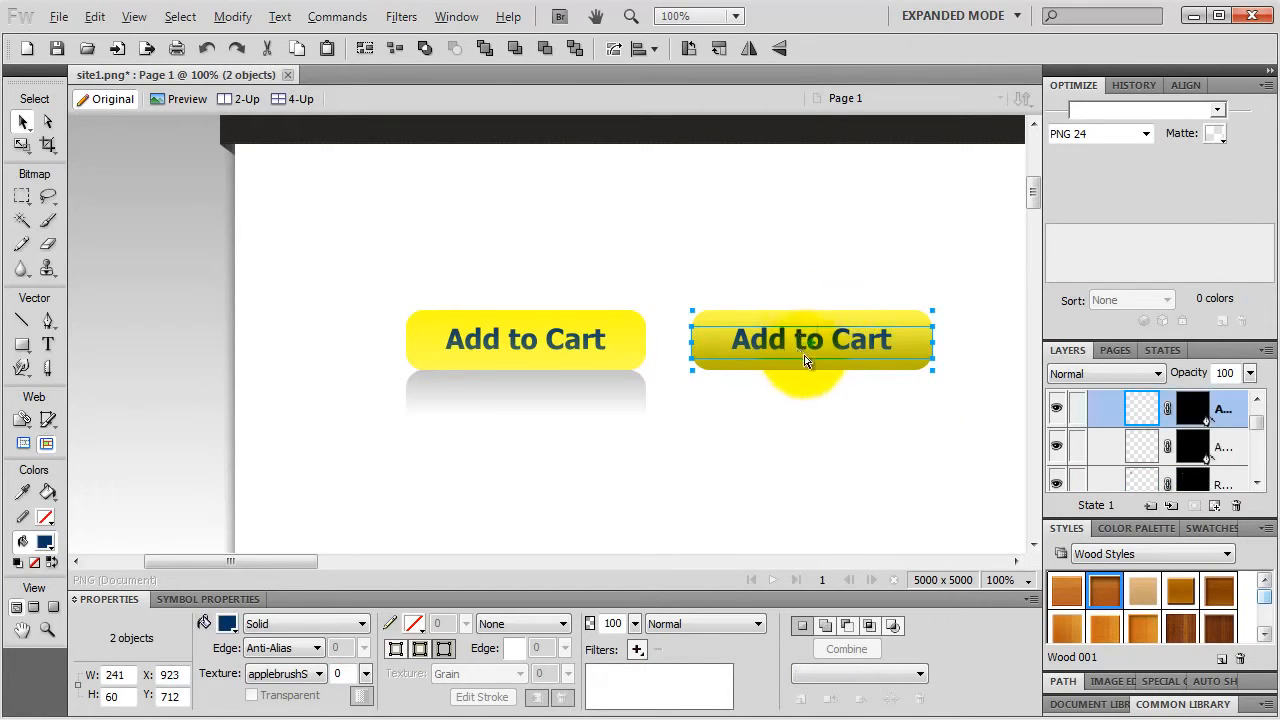
{"action": "left_click_drag", "start_coordinate": [803, 323], "coordinate": [804, 414]}
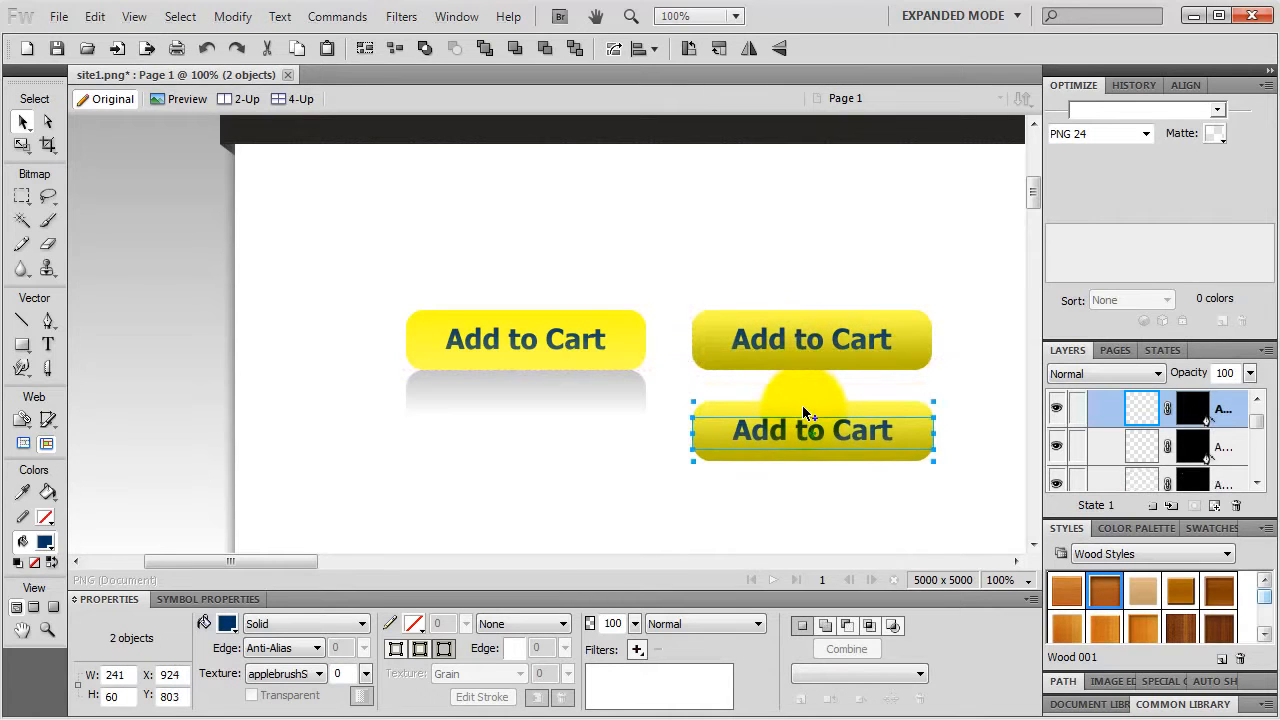
{"action": "left_click", "coordinate": [792, 465]}
Step: Replace the Photoshop Live Effects on the lower copy's rectangle with the Dark Chrome 003 style
{"action": "left_click", "coordinate": [765, 457]}
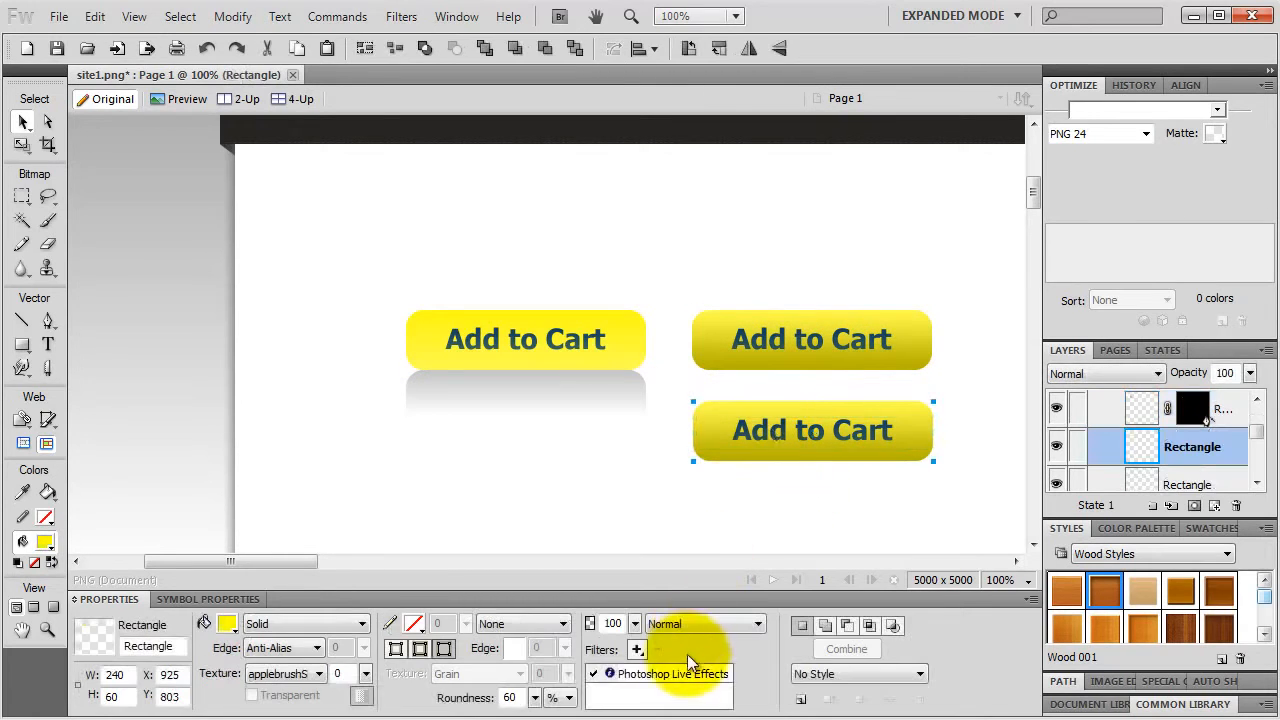
{"action": "left_click", "coordinate": [657, 676]}
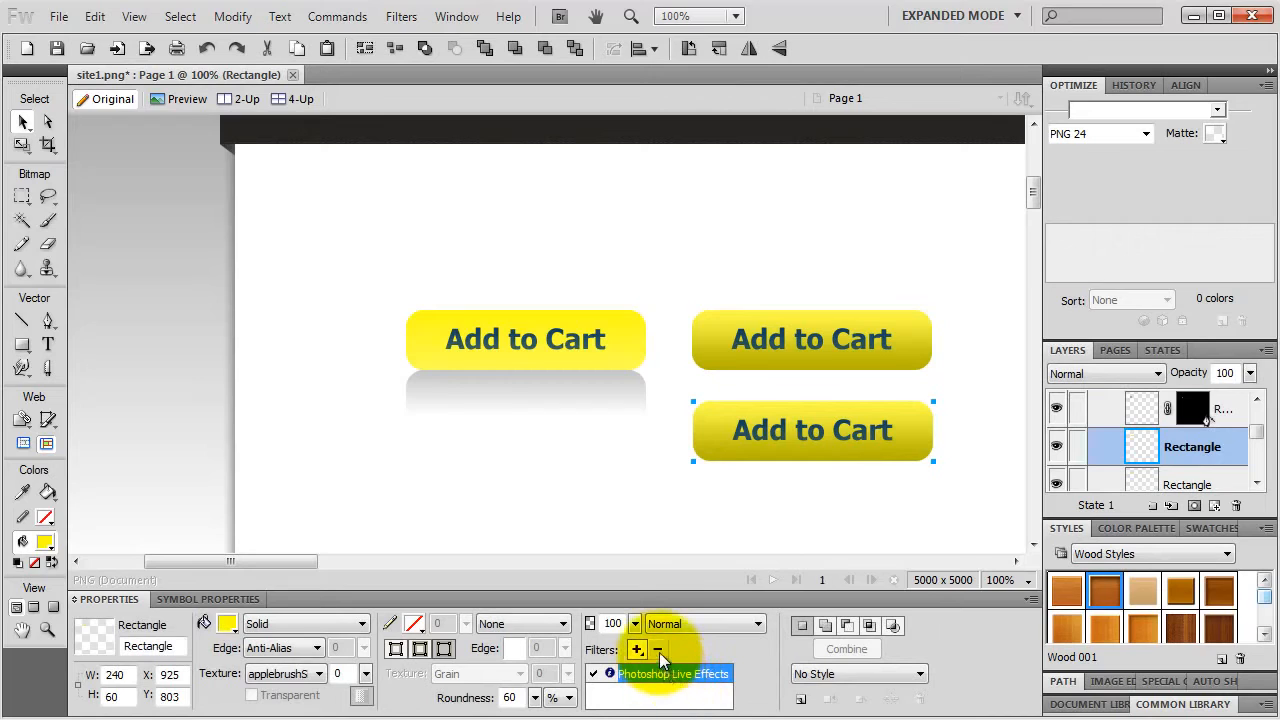
{"action": "left_click", "coordinate": [659, 650]}
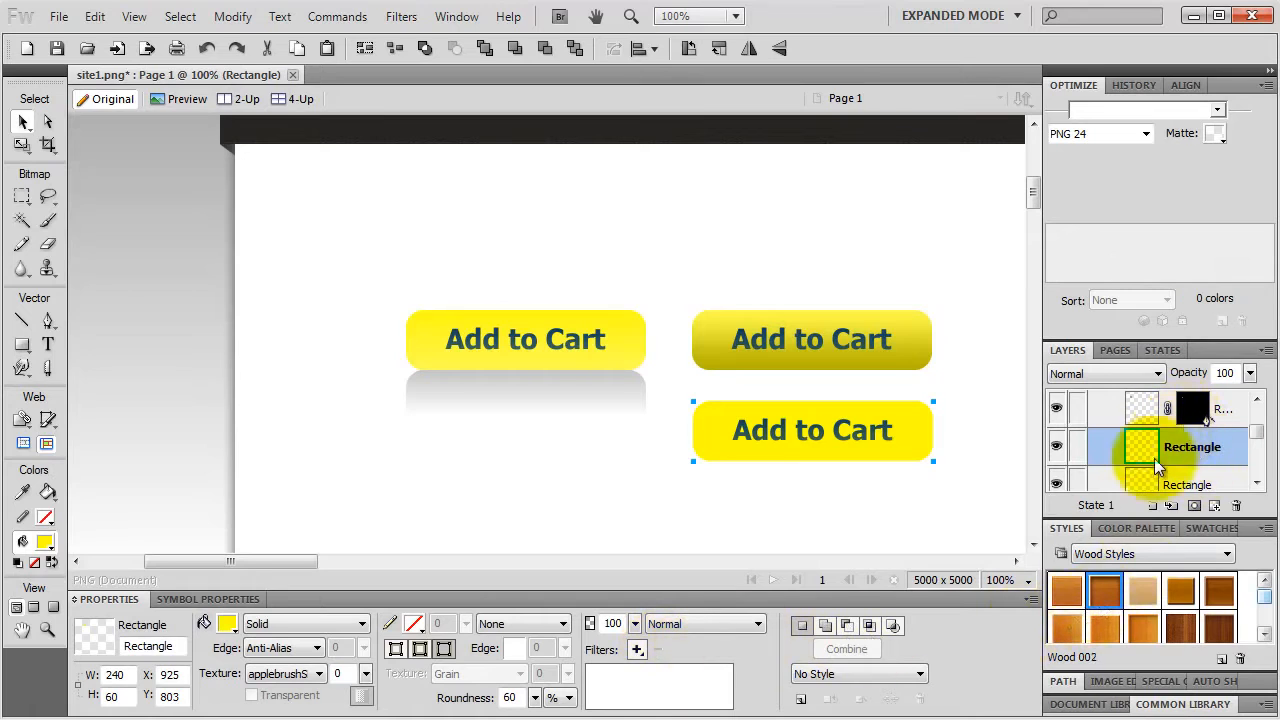
{"action": "left_click", "coordinate": [1158, 553]}
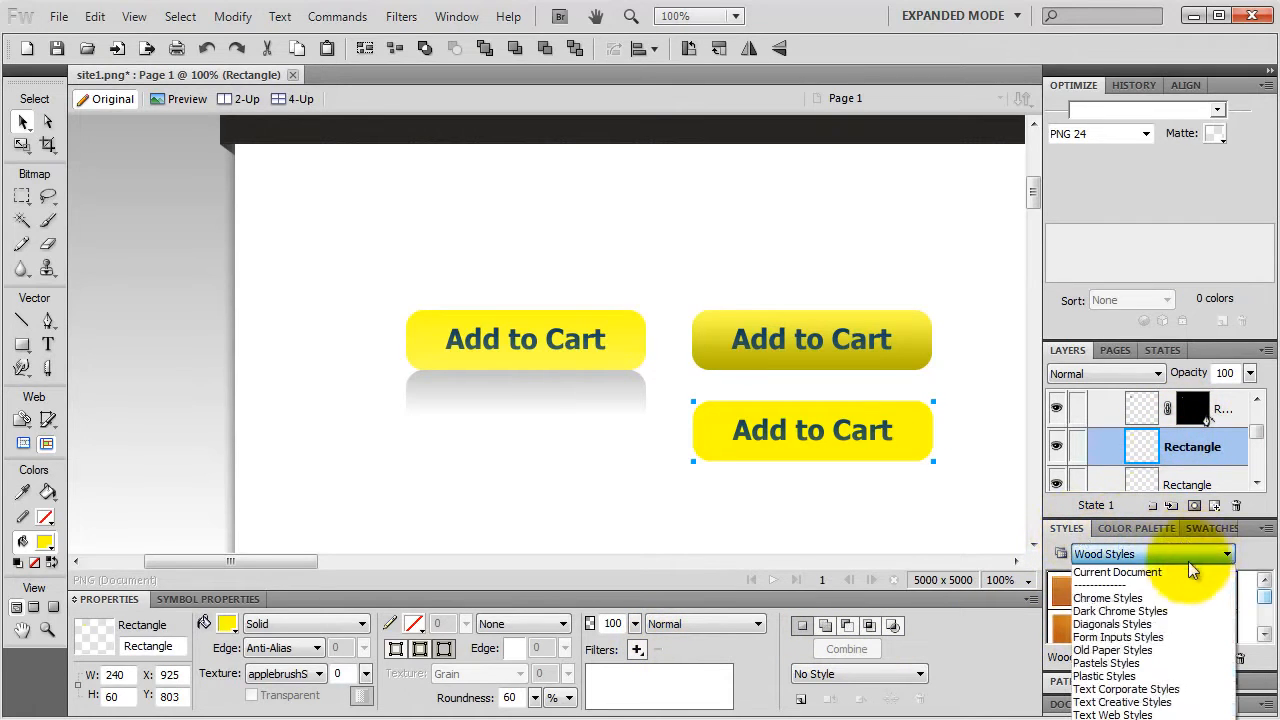
{"action": "left_click", "coordinate": [1147, 613]}
{"action": "left_click", "coordinate": [1137, 587]}
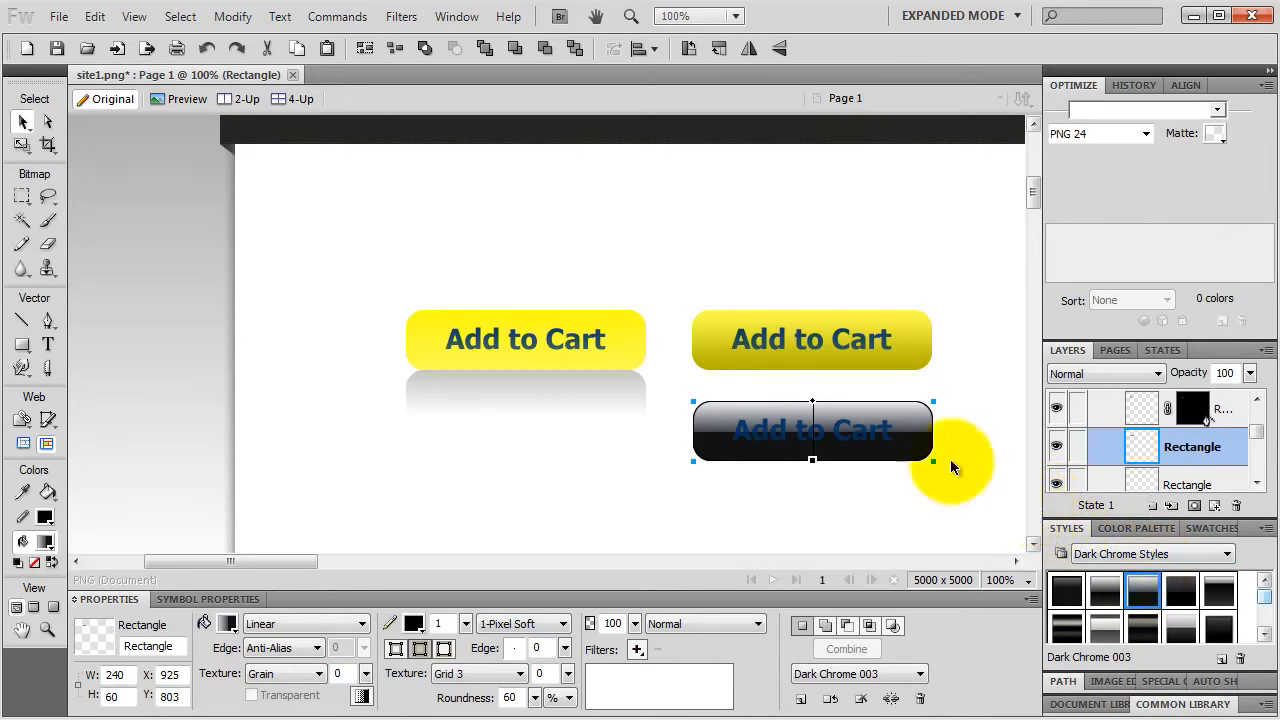
Step: Recolor the lower button's gradient by adding a yellow end stop and changing its black middle stop to yellow
{"action": "left_click", "coordinate": [230, 623]}
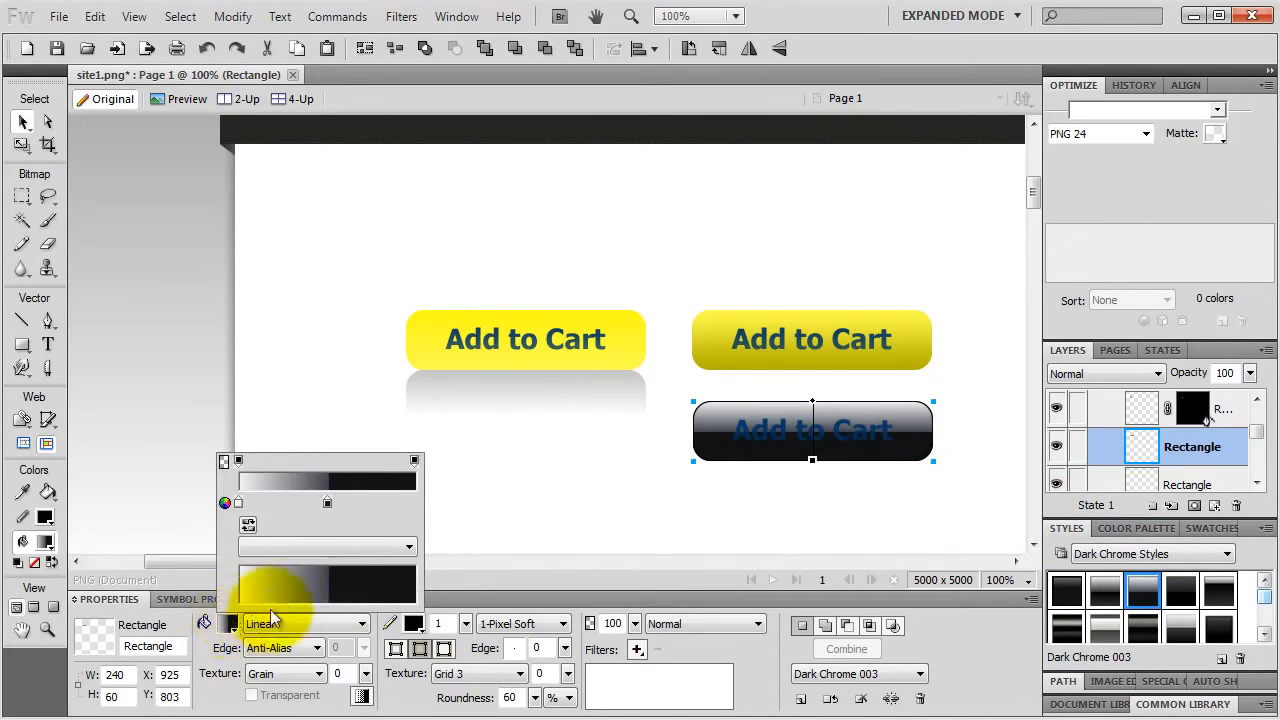
{"action": "left_click", "coordinate": [327, 503]}
{"action": "left_click", "coordinate": [342, 463]}
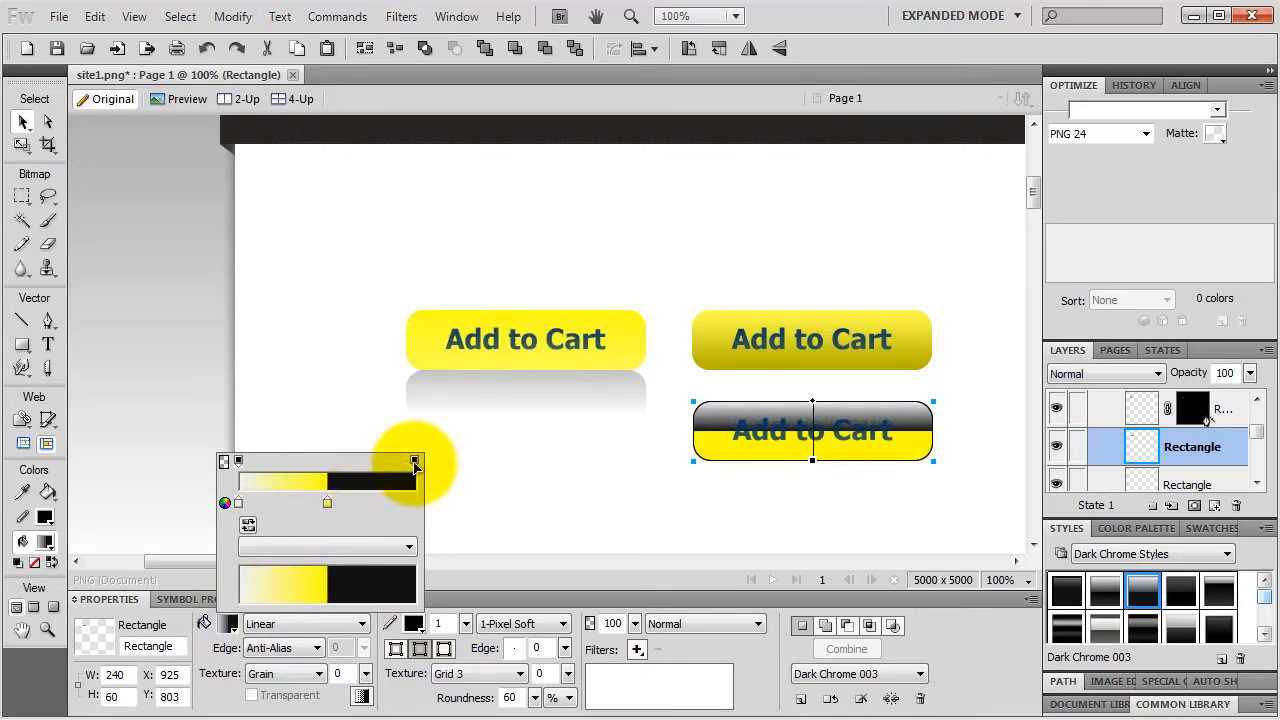
{"action": "left_click", "coordinate": [415, 461]}
{"action": "left_click_drag", "start_coordinate": [327, 503], "coordinate": [418, 504]}
{"action": "left_click", "coordinate": [327, 503]}
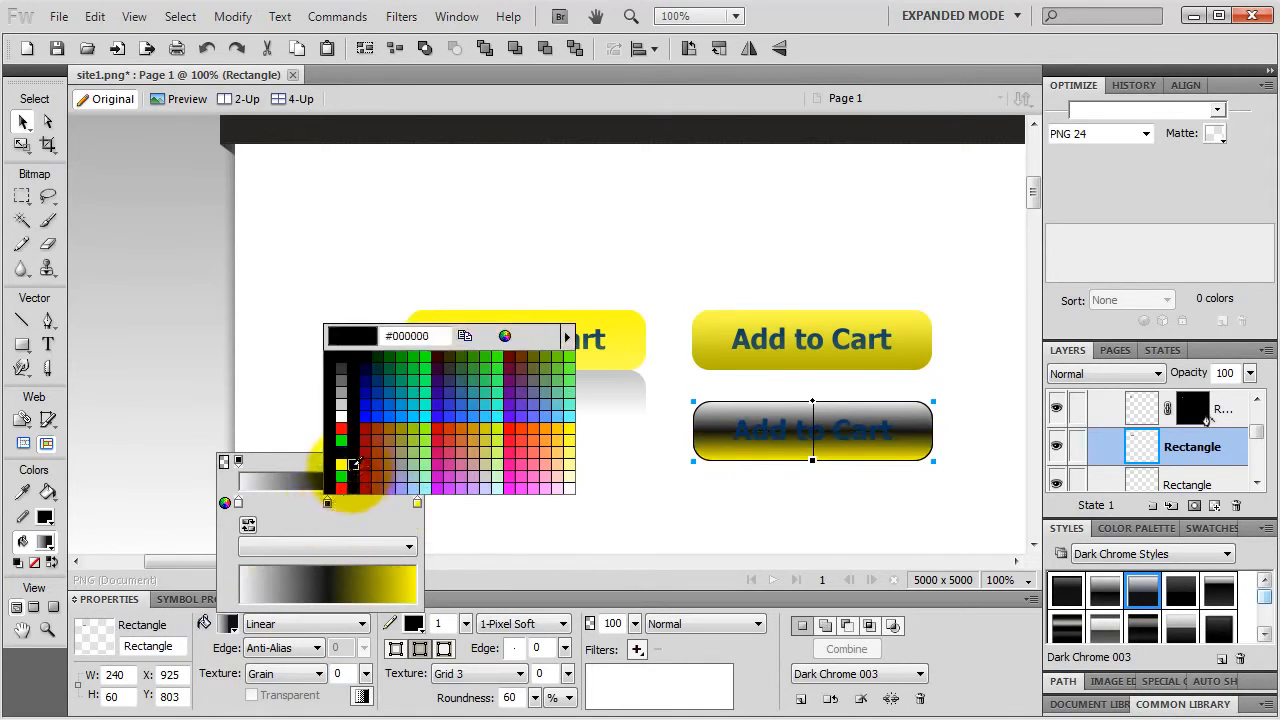
{"action": "left_click", "coordinate": [343, 466]}
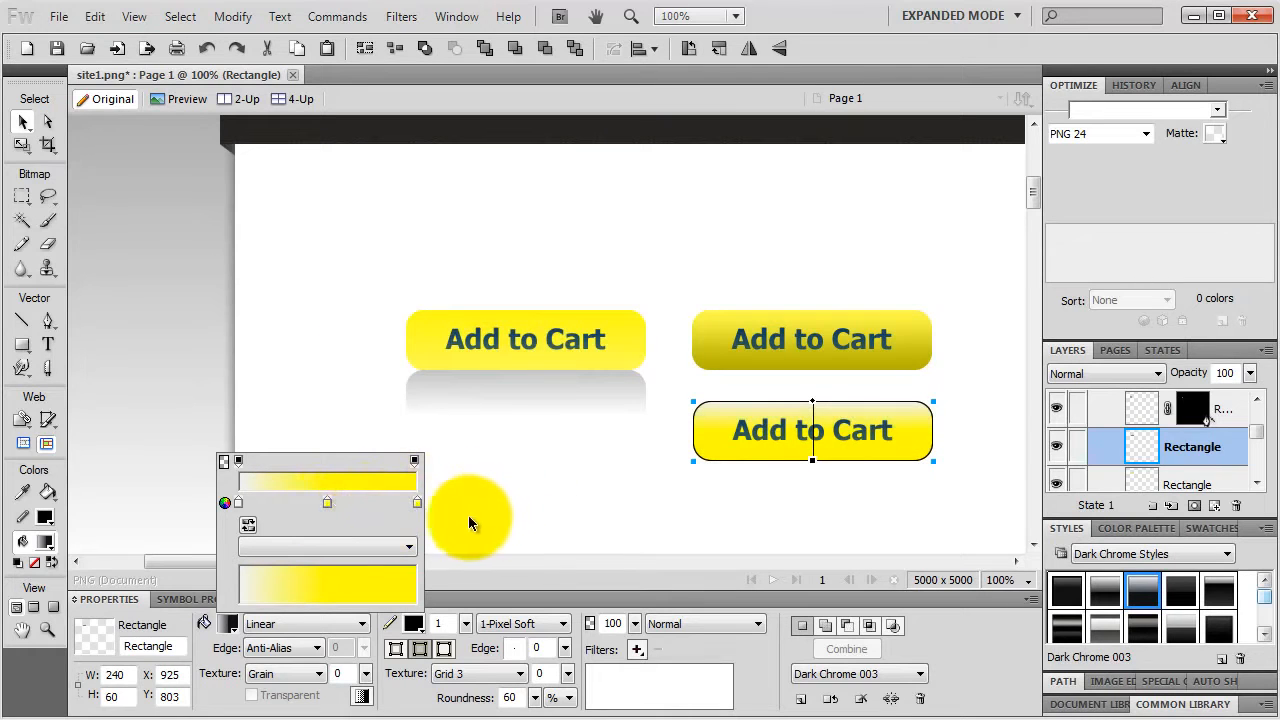
{"action": "left_click", "coordinate": [472, 515]}
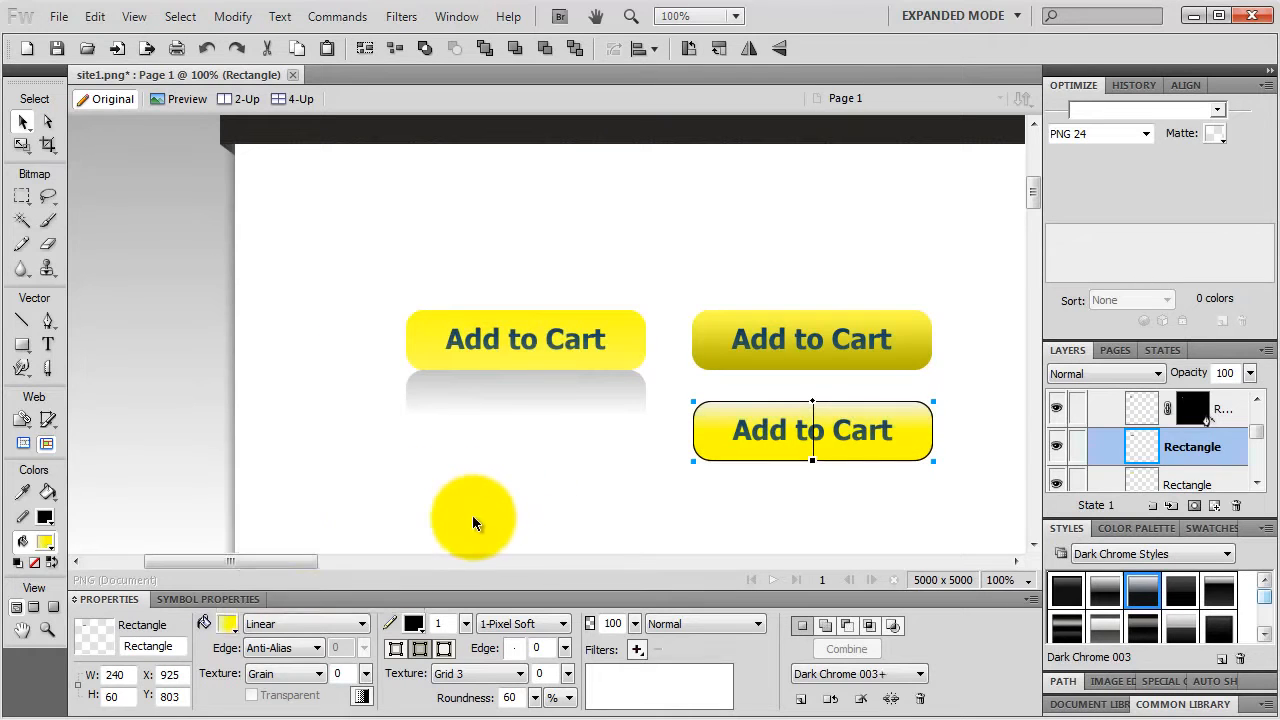
Step: Shift the lower button's gradient line to its right edge and slightly down so the light area covers more of the top
{"action": "left_click", "coordinate": [712, 440]}
{"action": "left_click_drag", "start_coordinate": [814, 409], "coordinate": [935, 423]}
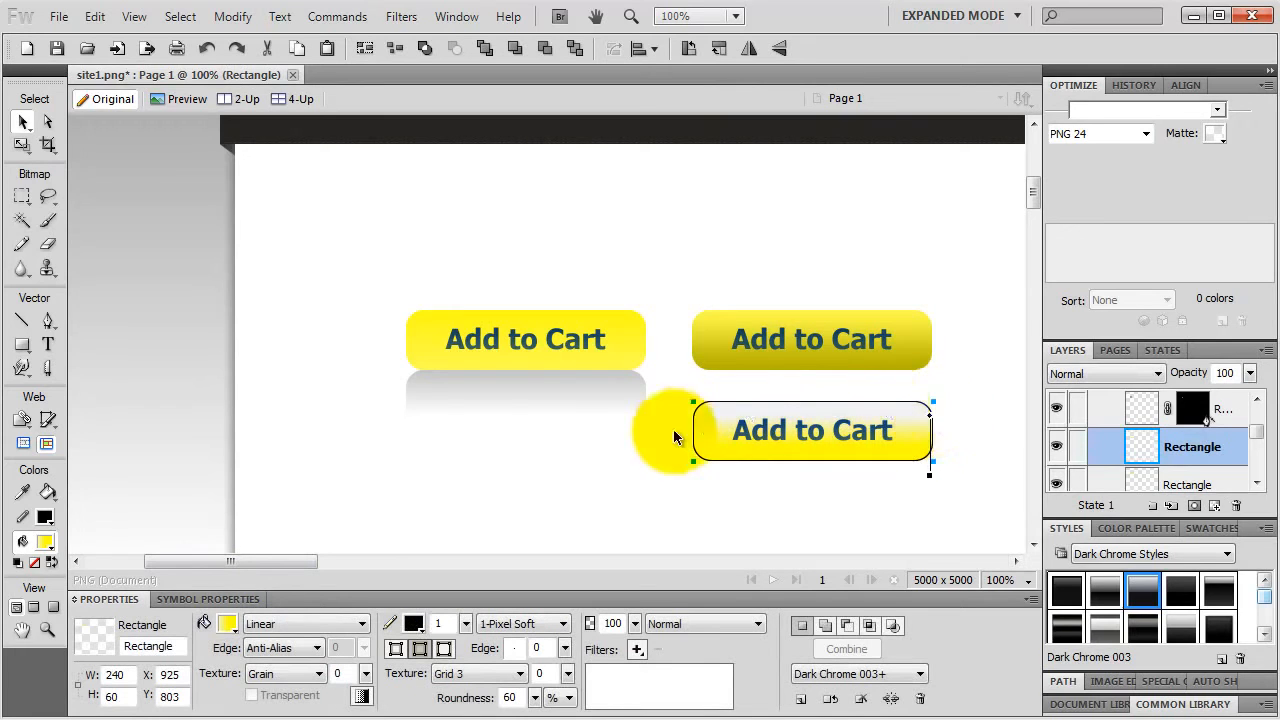
{"action": "left_click", "coordinate": [675, 429]}
{"action": "left_click", "coordinate": [712, 433]}
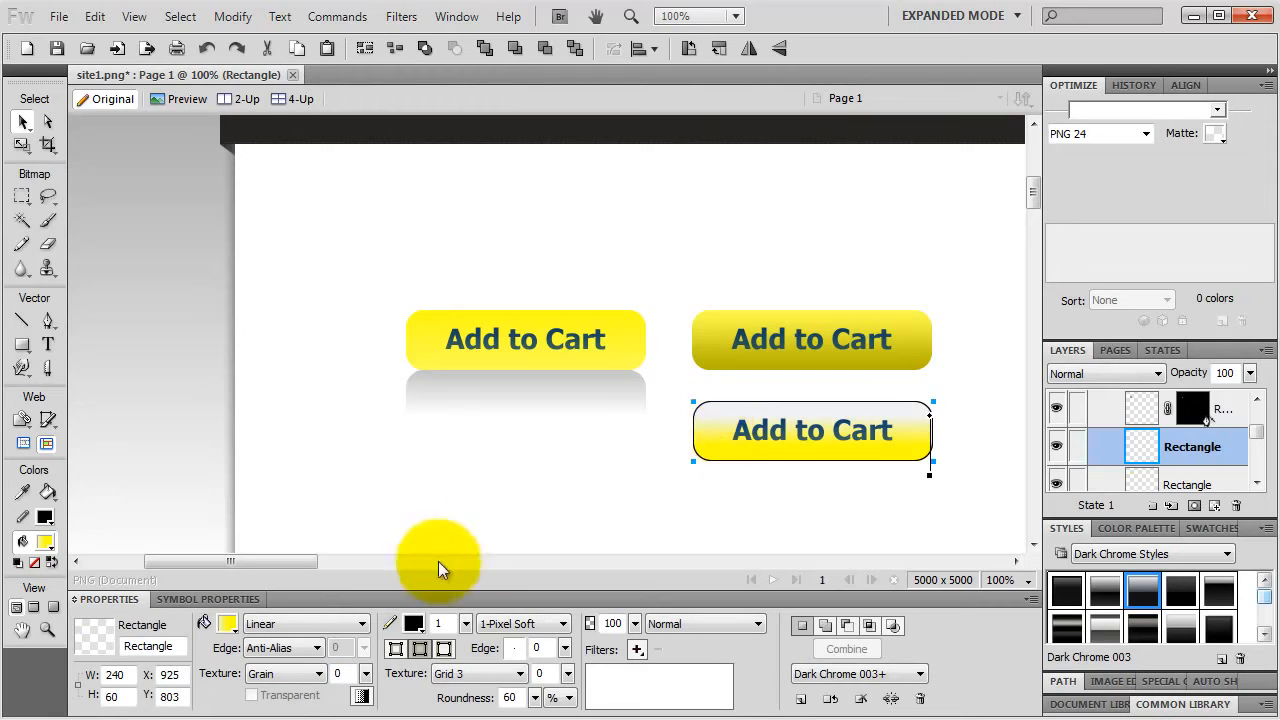
Step: Change the lower button's outline color from black to a darker shade of yellow
{"action": "left_click", "coordinate": [413, 623]}
{"action": "left_click", "coordinate": [432, 552]}
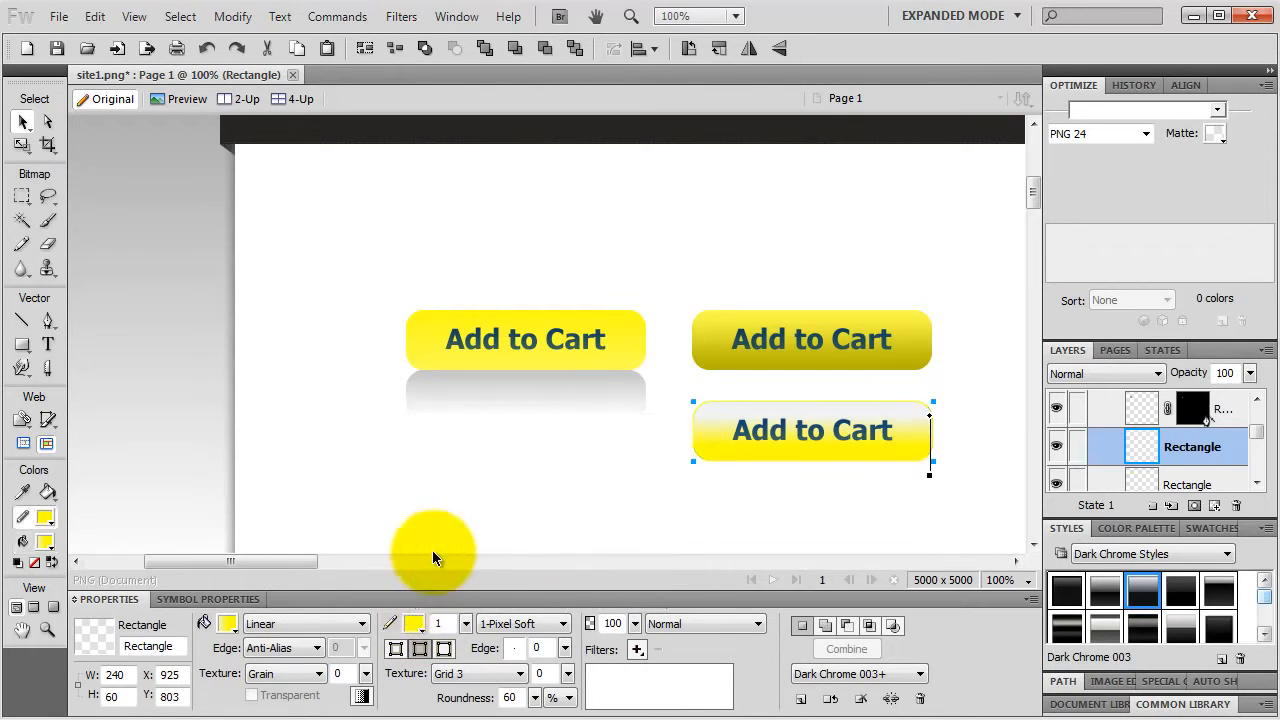
{"action": "left_click", "coordinate": [413, 623]}
{"action": "left_click", "coordinate": [596, 428]}
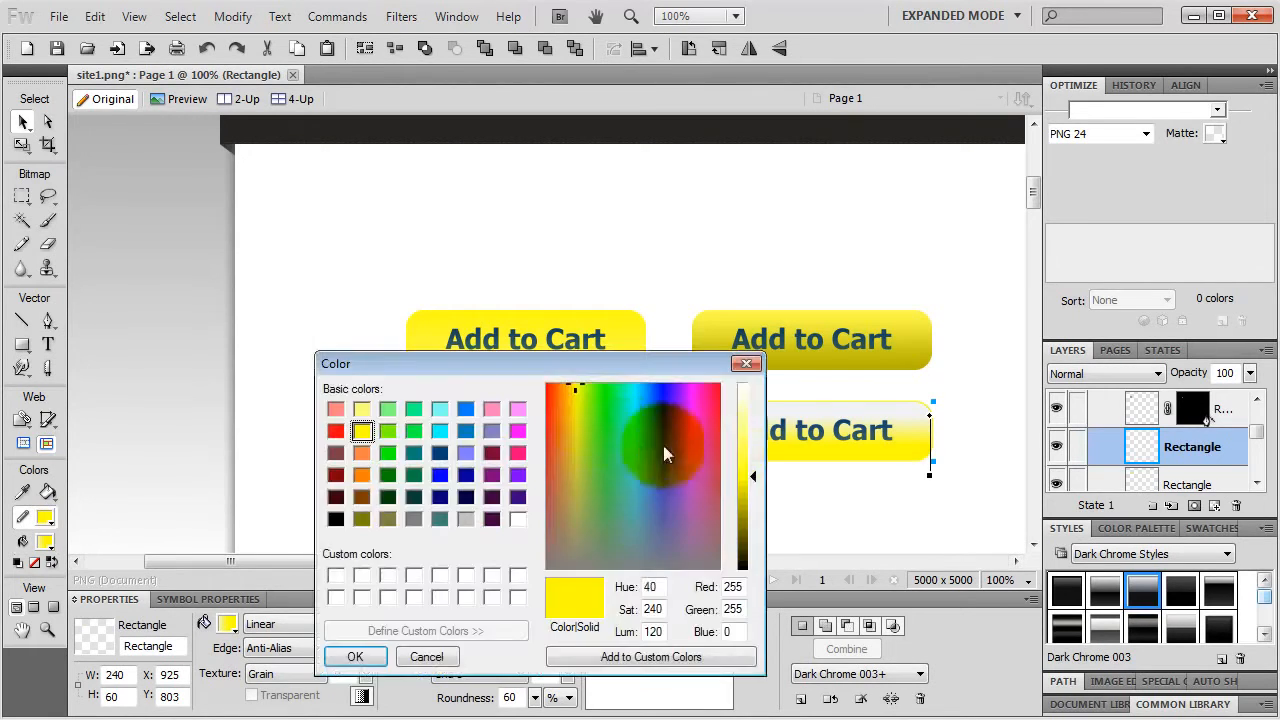
{"action": "left_click_drag", "start_coordinate": [742, 474], "coordinate": [743, 499]}
{"action": "left_click", "coordinate": [355, 656]}
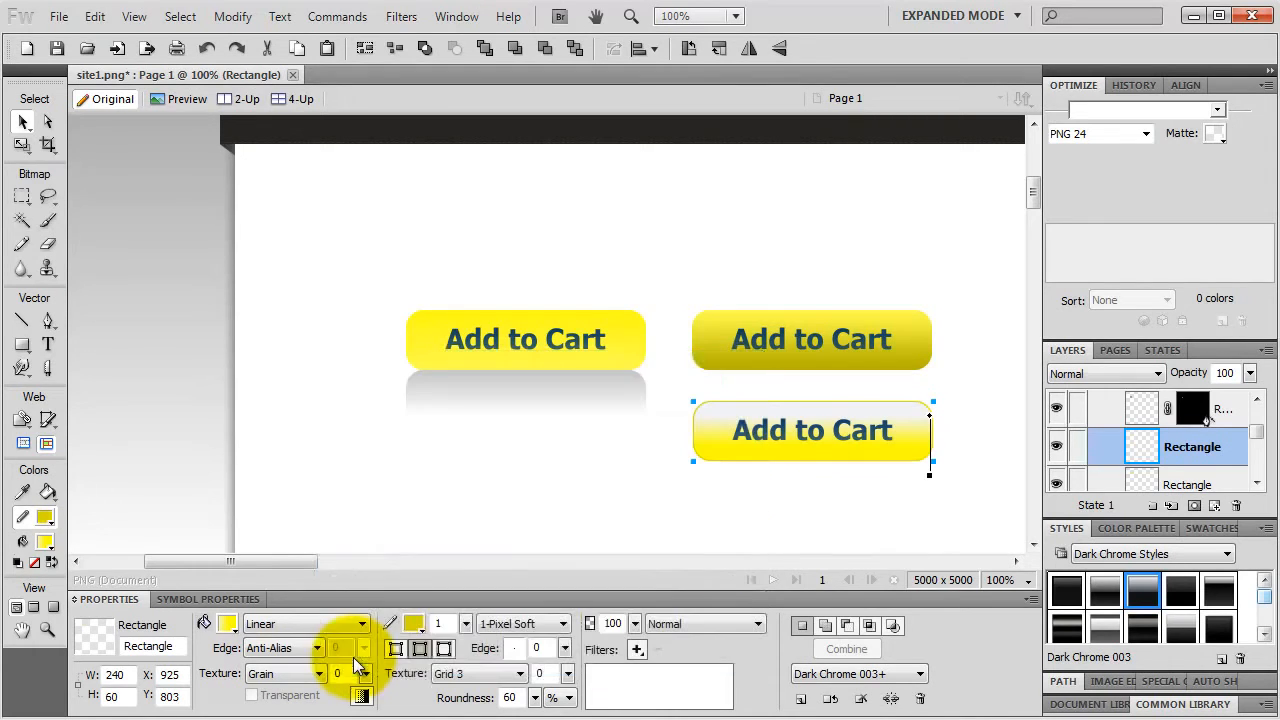
Step: Set the lower button's outline size to 2 and align the stroke inside the shape
{"action": "left_click", "coordinate": [441, 623]}
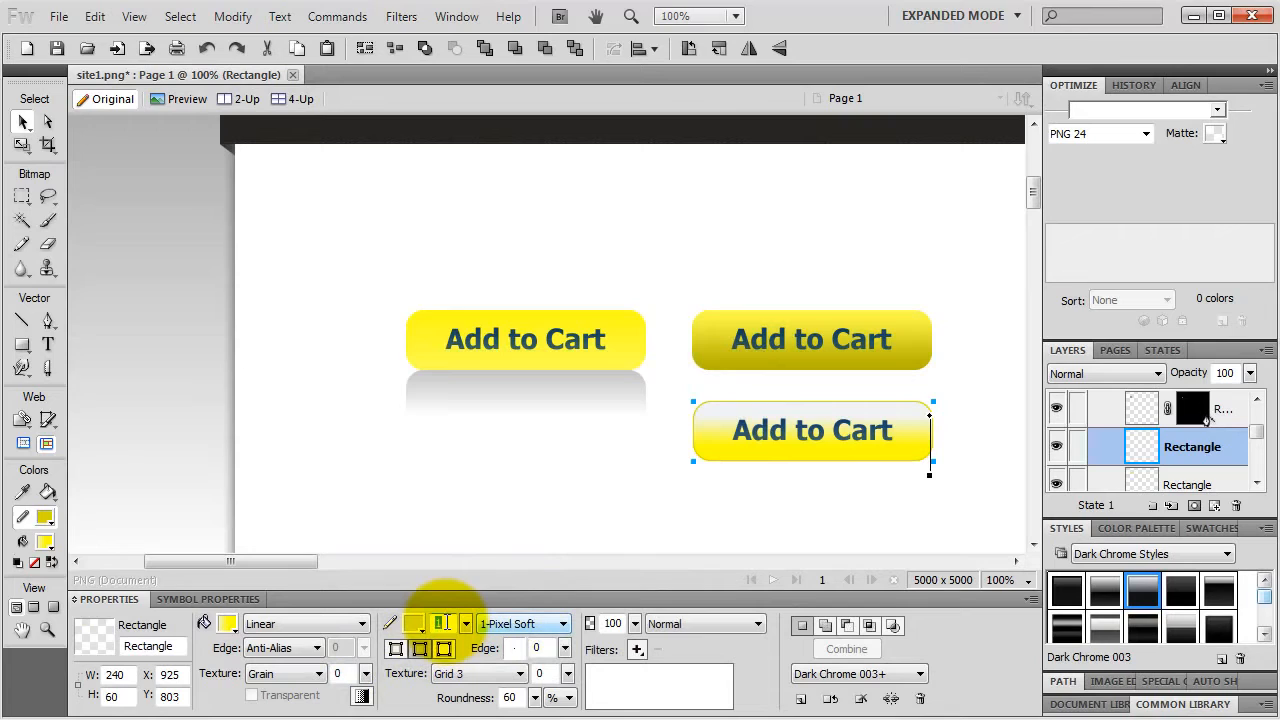
{"action": "type", "text": "2"}
{"action": "key", "text": "Return"}
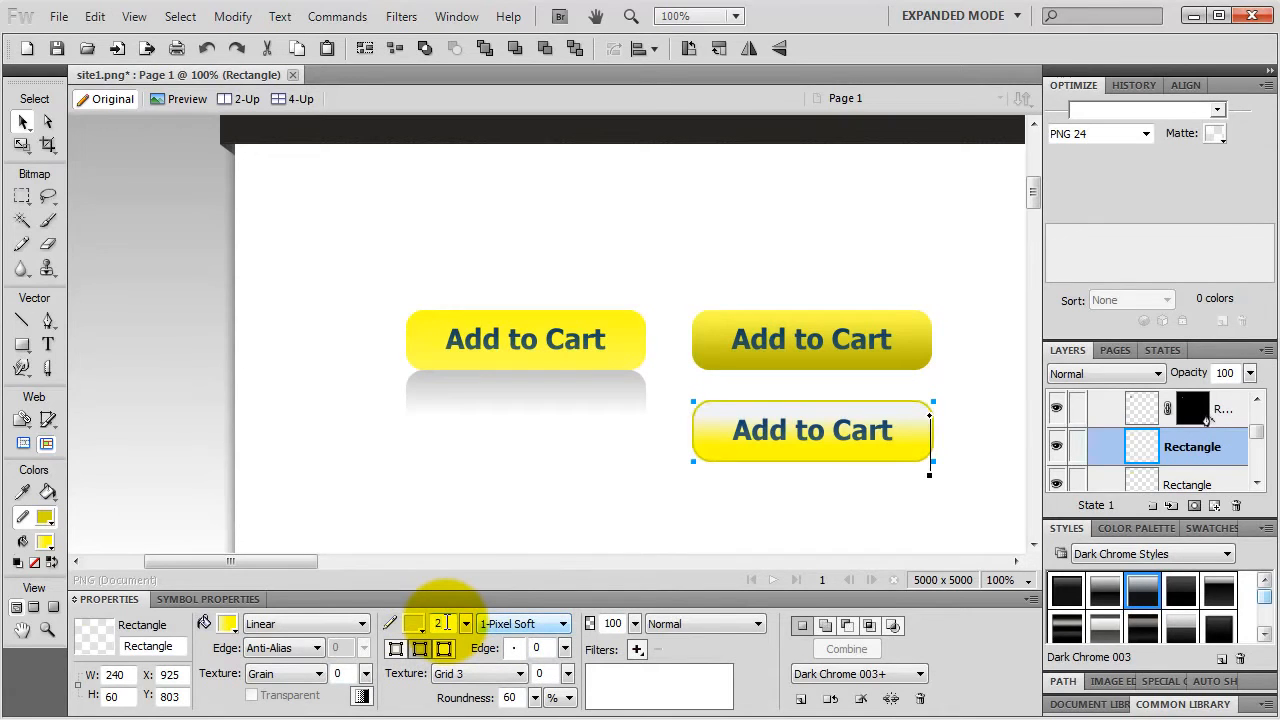
{"action": "left_click", "coordinate": [397, 649]}
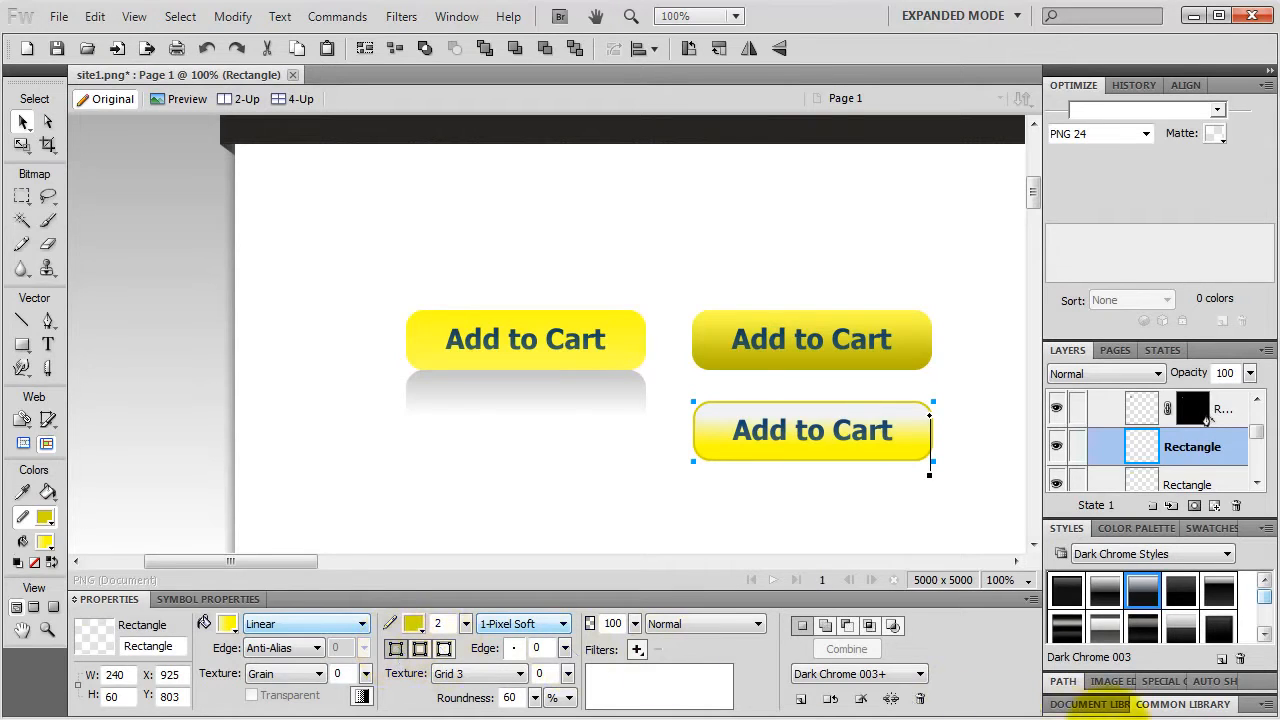
Step: Open the Common Library and look through the ready-made buttons in its Buttons folder
{"action": "left_click", "coordinate": [1170, 704]}
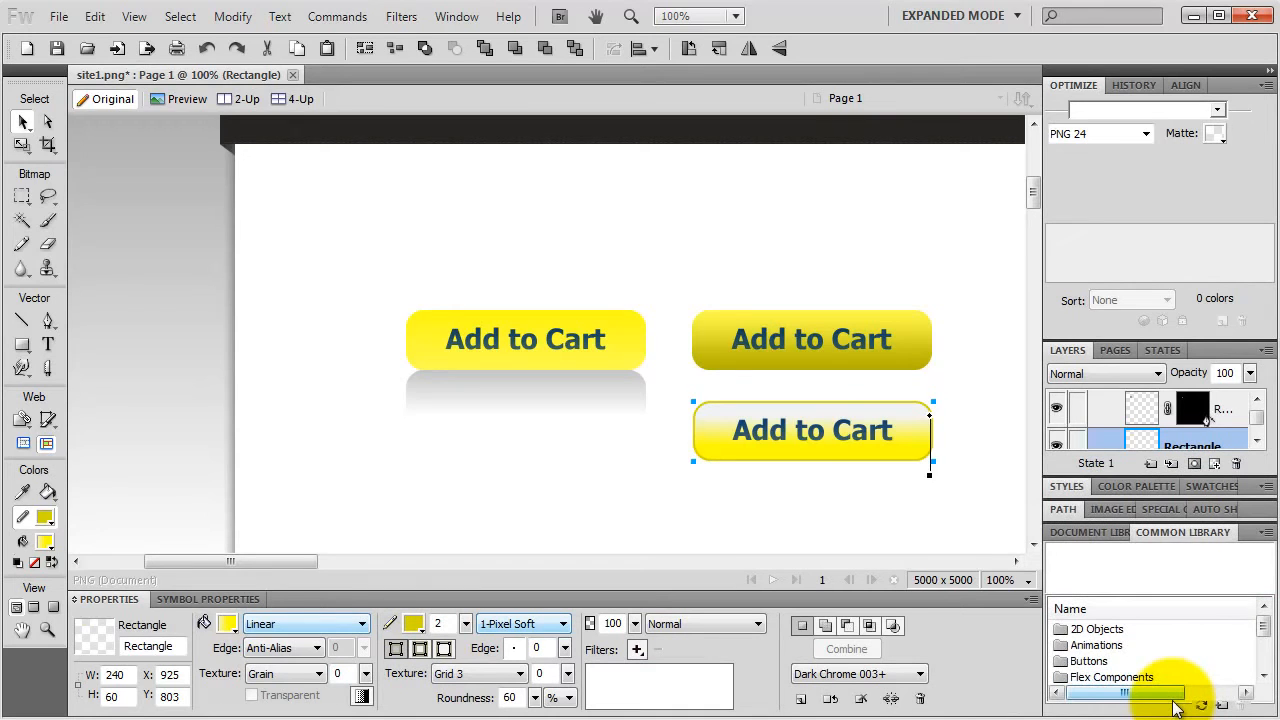
{"action": "double_click", "coordinate": [1100, 661]}
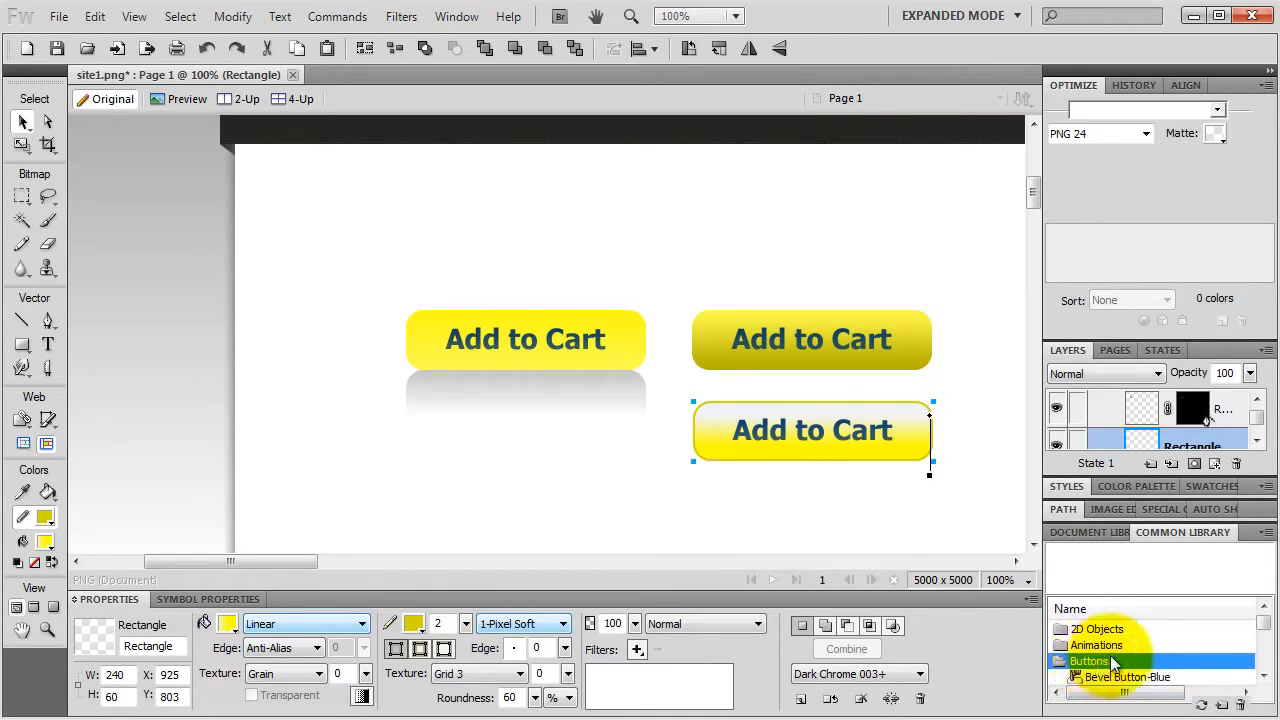
{"action": "scroll", "coordinate": [1128, 665], "scroll_direction": "down", "scroll_amount": 1}
{"action": "scroll", "coordinate": [1126, 660], "scroll_direction": "down", "scroll_amount": 1}
{"action": "scroll", "coordinate": [1126, 660], "scroll_direction": "up", "scroll_amount": 2}
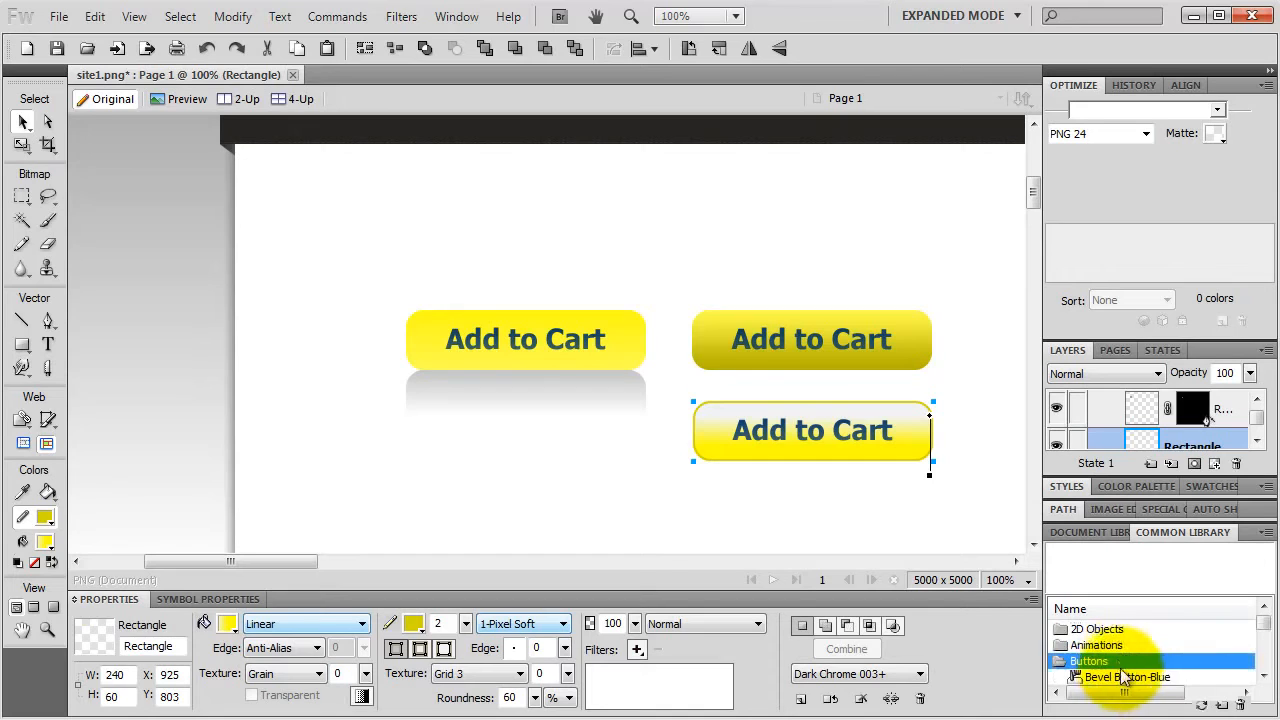
{"action": "scroll", "coordinate": [1124, 655], "scroll_direction": "down", "scroll_amount": 1}
{"action": "left_click", "coordinate": [1124, 648]}
{"action": "scroll", "coordinate": [1126, 660], "scroll_direction": "up", "scroll_amount": 2}
{"action": "double_click", "coordinate": [1075, 661]}
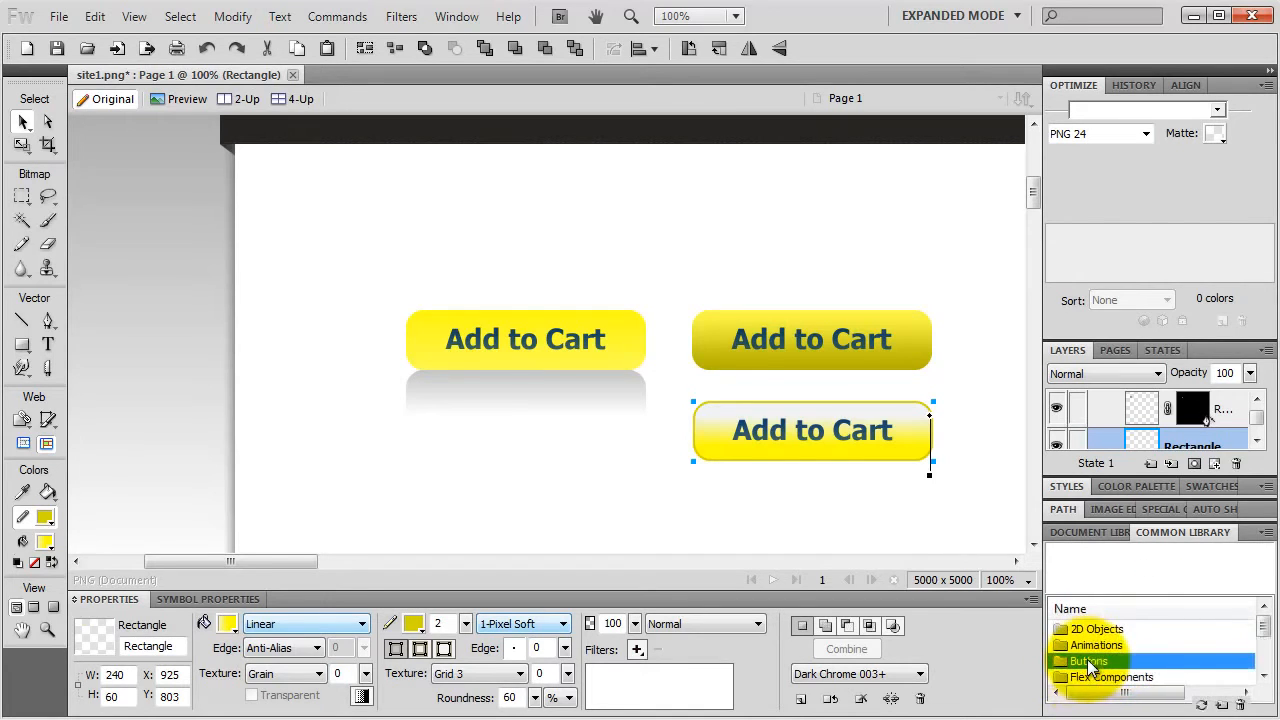
Step: Place the Button(mac) symbol from the Common Library's HTML folder on the canvas below the left Add to Cart button
{"action": "scroll", "coordinate": [1121, 666], "scroll_direction": "down", "scroll_amount": 1}
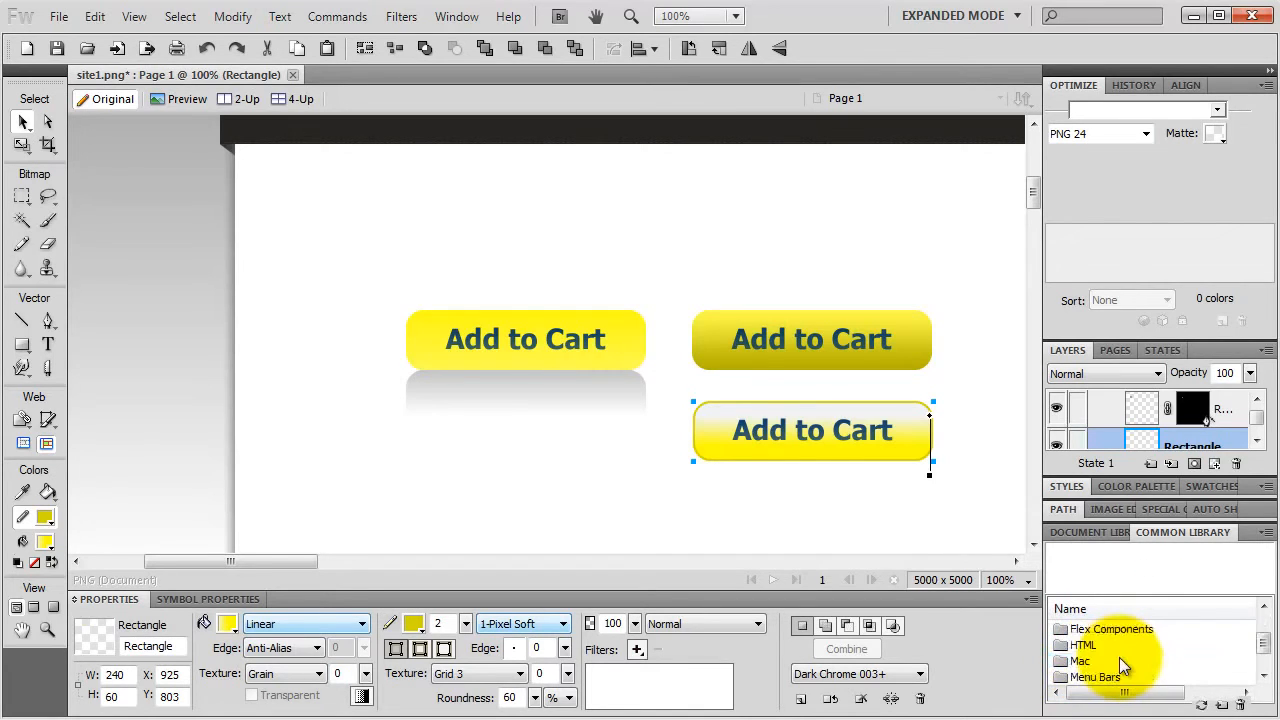
{"action": "double_click", "coordinate": [1080, 648]}
{"action": "scroll", "coordinate": [1117, 664], "scroll_direction": "down", "scroll_amount": 1}
{"action": "left_click", "coordinate": [1110, 629]}
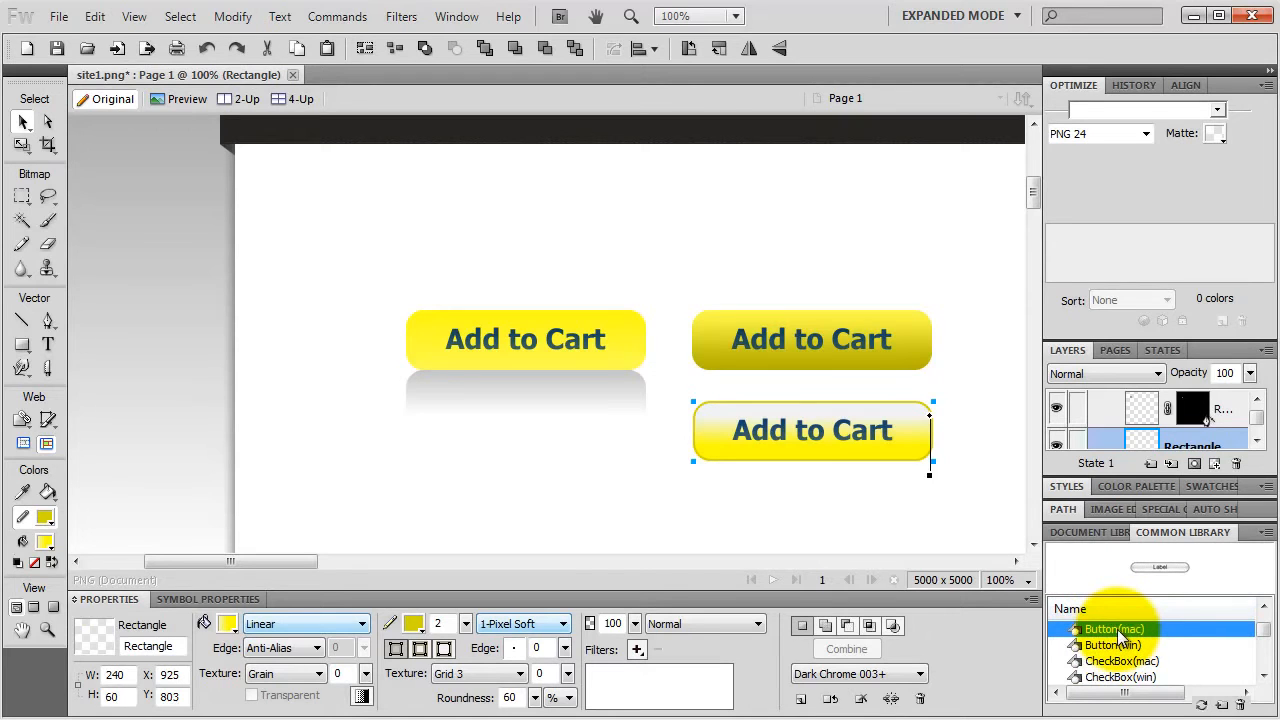
{"action": "left_click_drag", "start_coordinate": [1120, 636], "coordinate": [530, 438]}
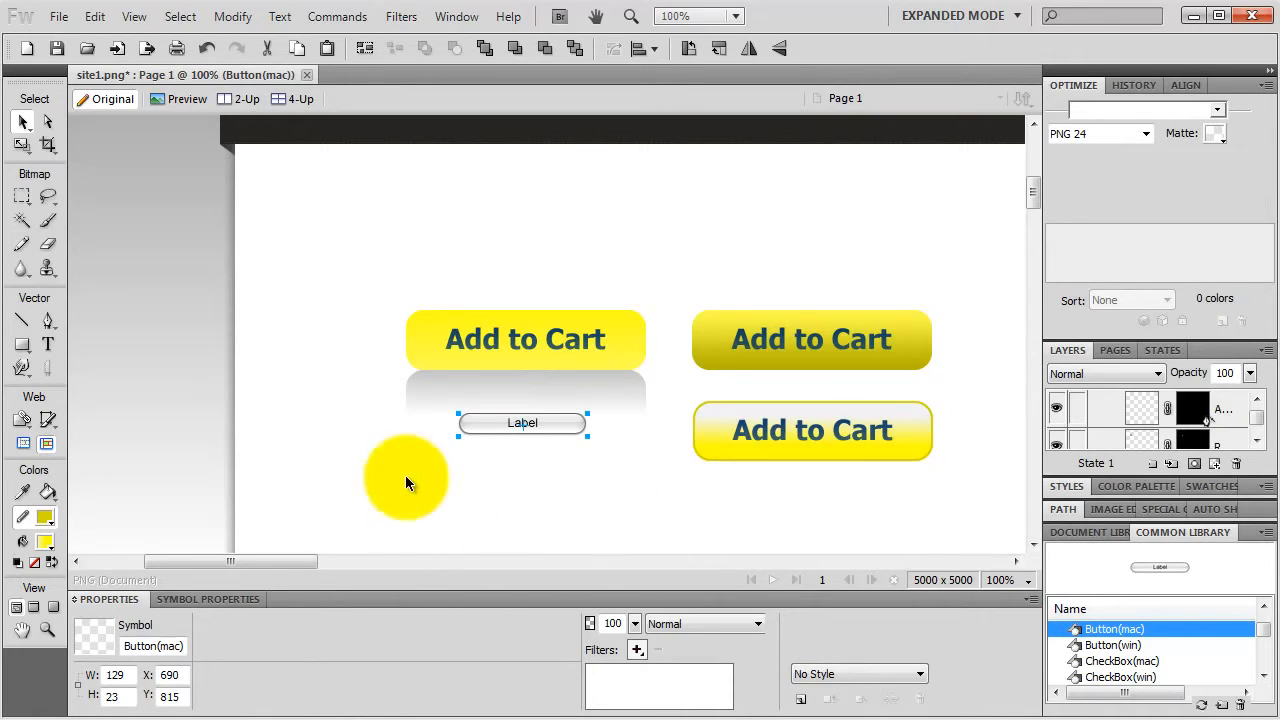
Step: Change the placed Mac button symbol's label to "Add to Cart" in its symbol properties
{"action": "left_click", "coordinate": [205, 598]}
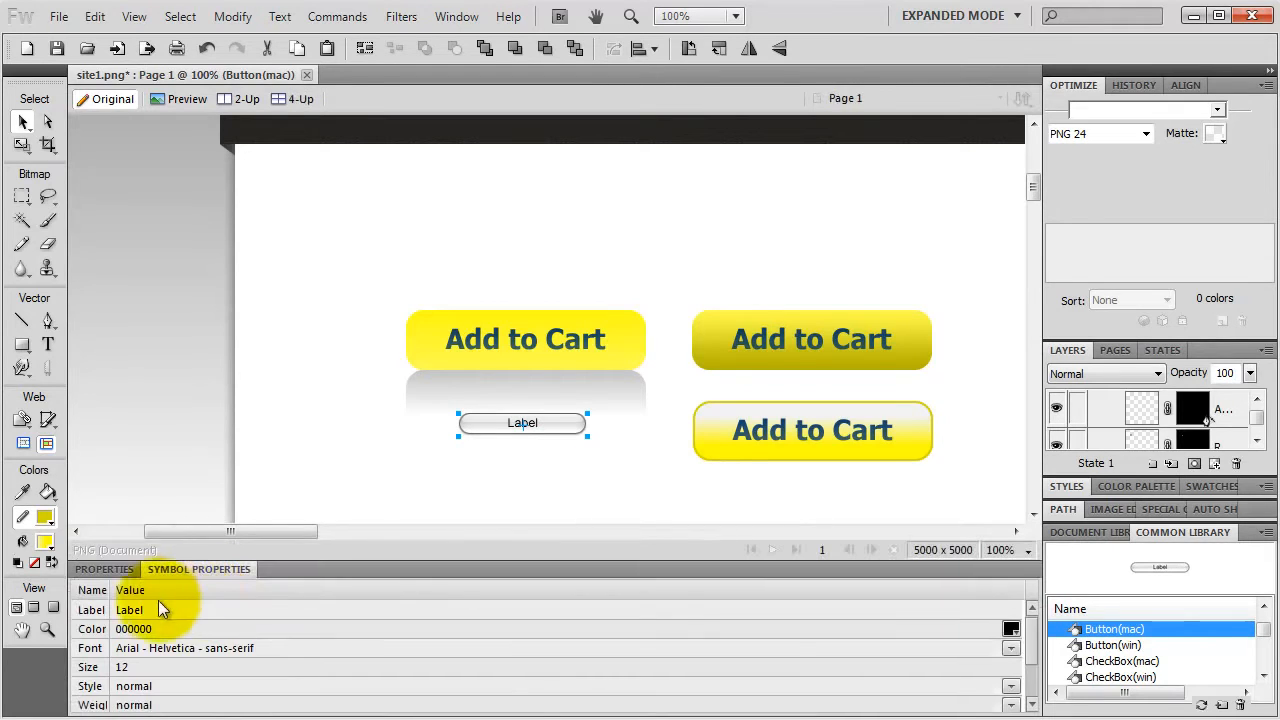
{"action": "left_click", "coordinate": [130, 610]}
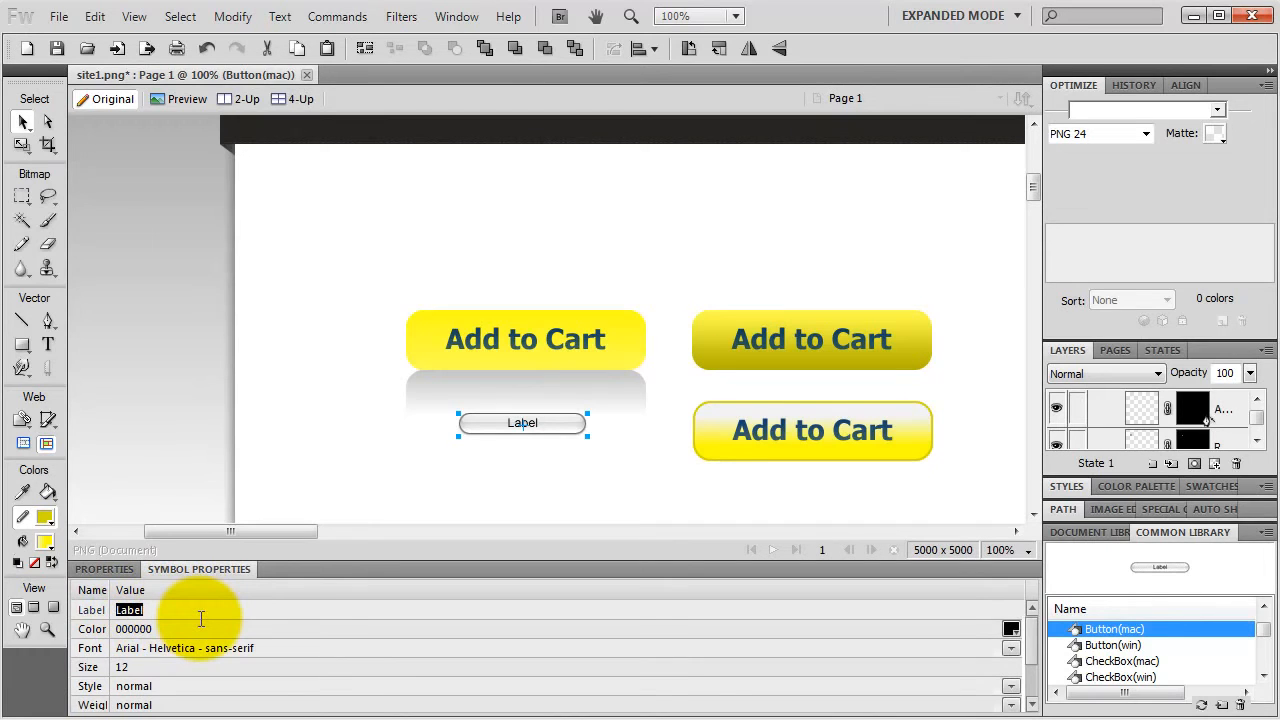
{"action": "type", "text": "Add to ca"}
{"action": "key", "text": "BackSpace"}
{"action": "key", "text": "BackSpace"}
{"action": "type", "text": "Cart"}
{"action": "key", "text": "Return"}
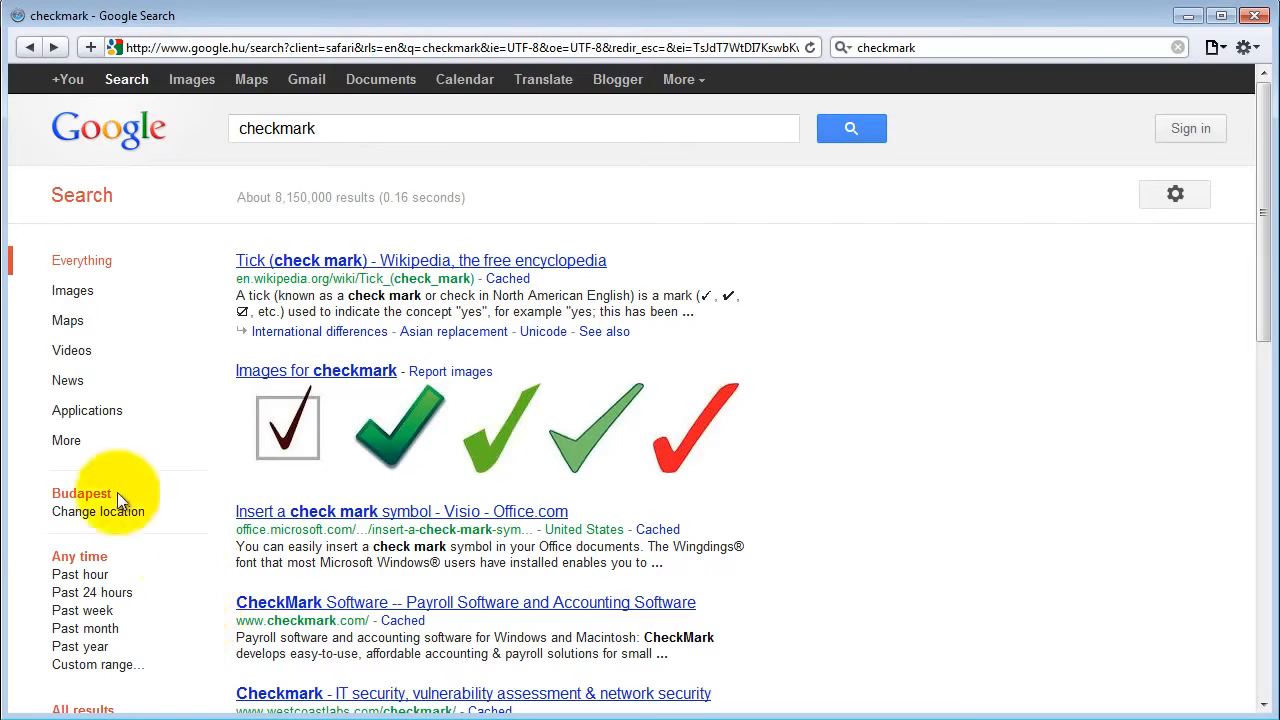
Step: Show Google image results for checkmark, limit them to Large size, and browse for a glossy green round button
{"action": "left_click", "coordinate": [70, 296]}
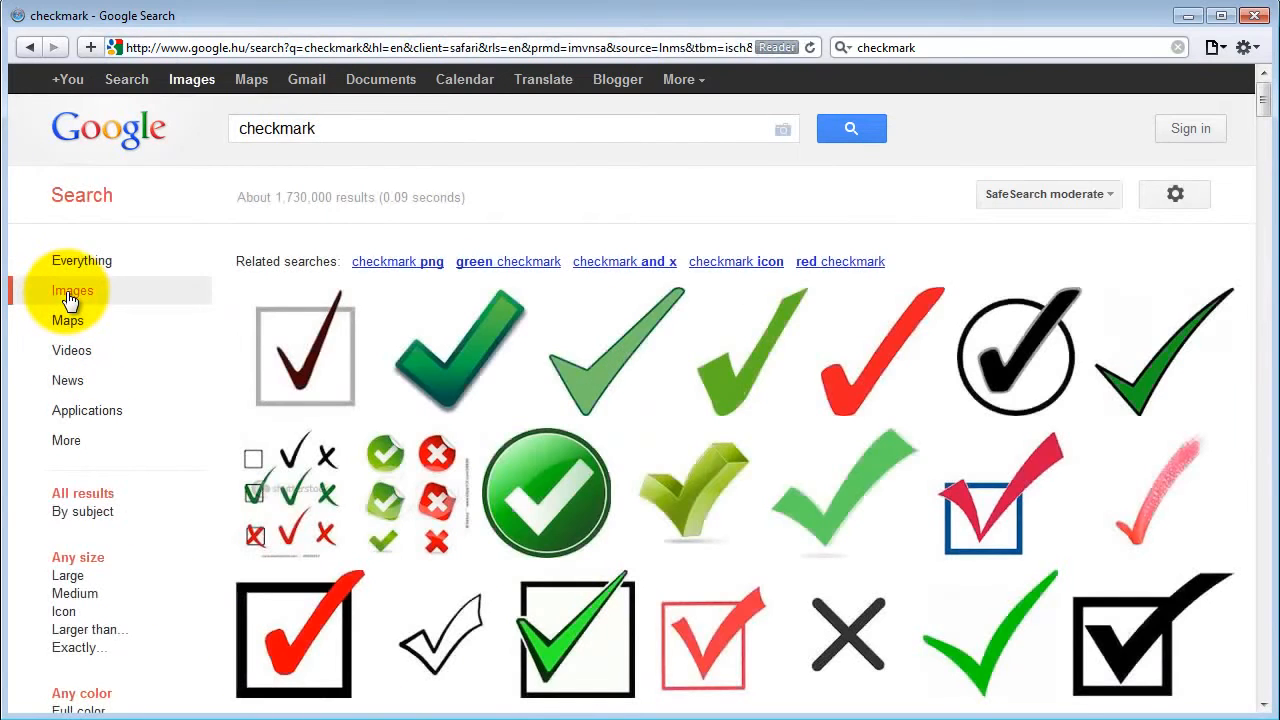
{"action": "left_click", "coordinate": [66, 575]}
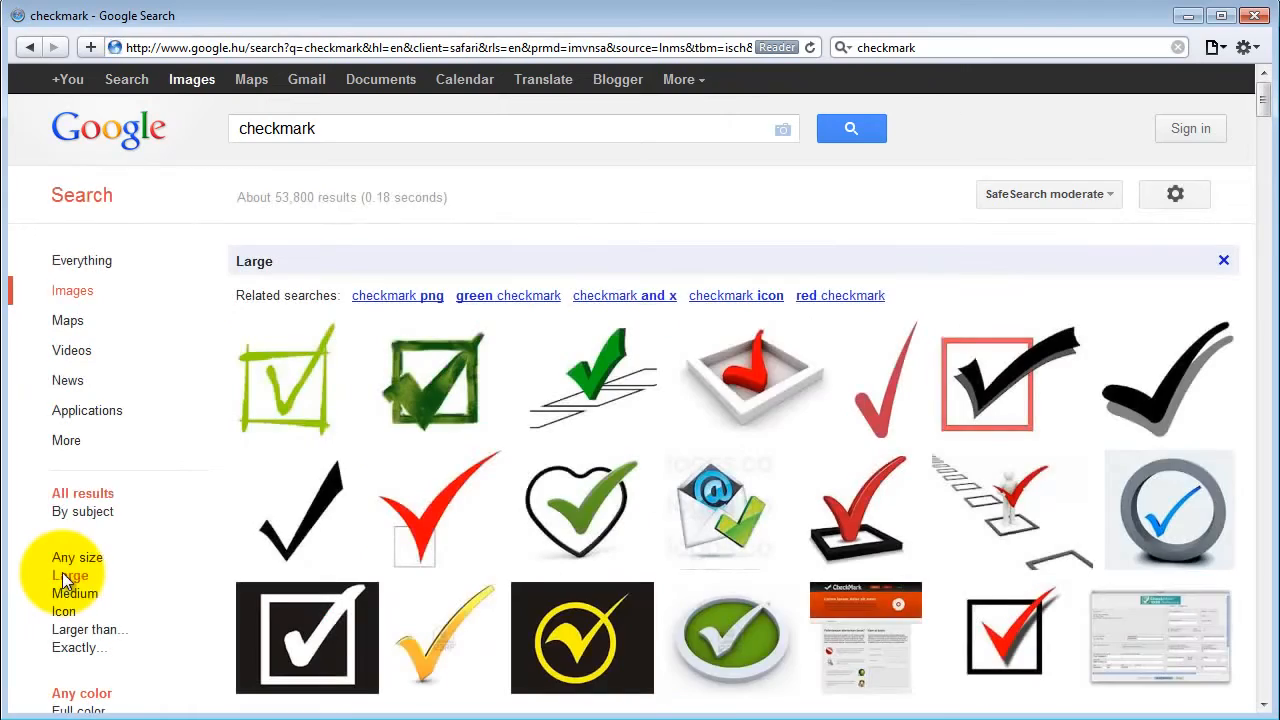
{"action": "scroll", "coordinate": [286, 471], "scroll_direction": "down", "scroll_amount": 15}
{"action": "scroll", "coordinate": [700, 331], "scroll_direction": "down", "scroll_amount": 8}
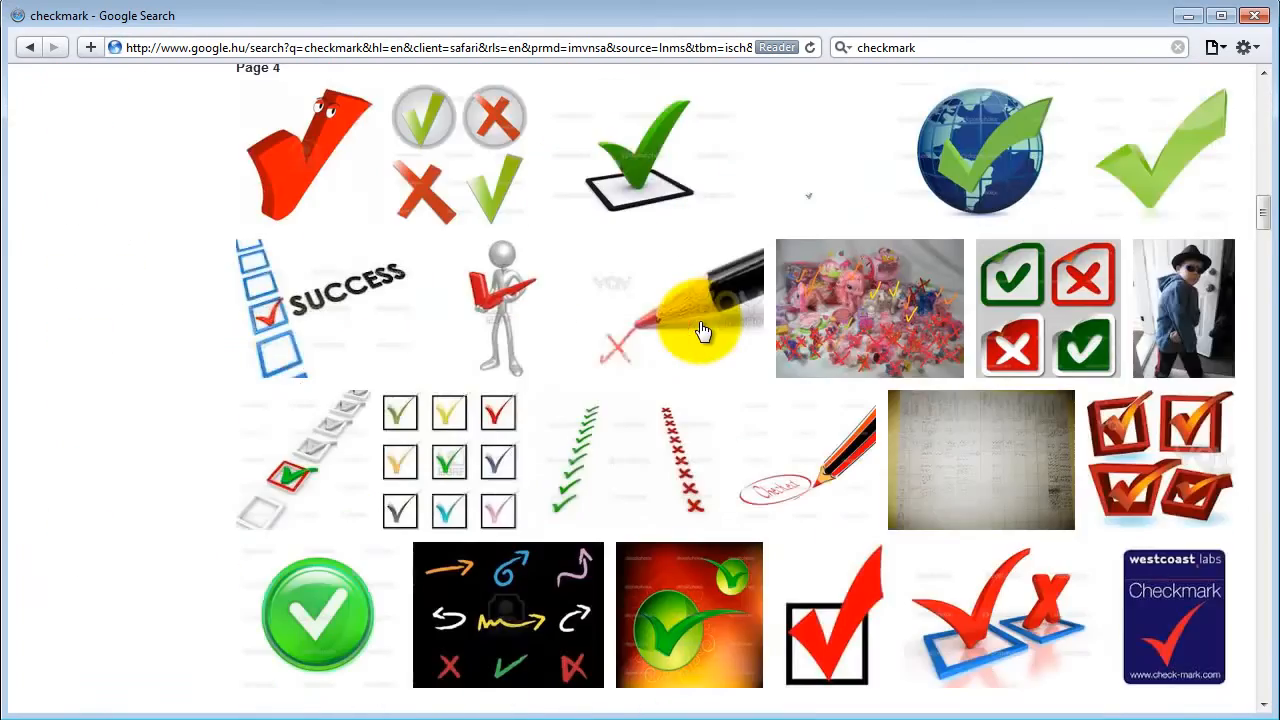
{"action": "scroll", "coordinate": [703, 331], "scroll_direction": "down", "scroll_amount": 20}
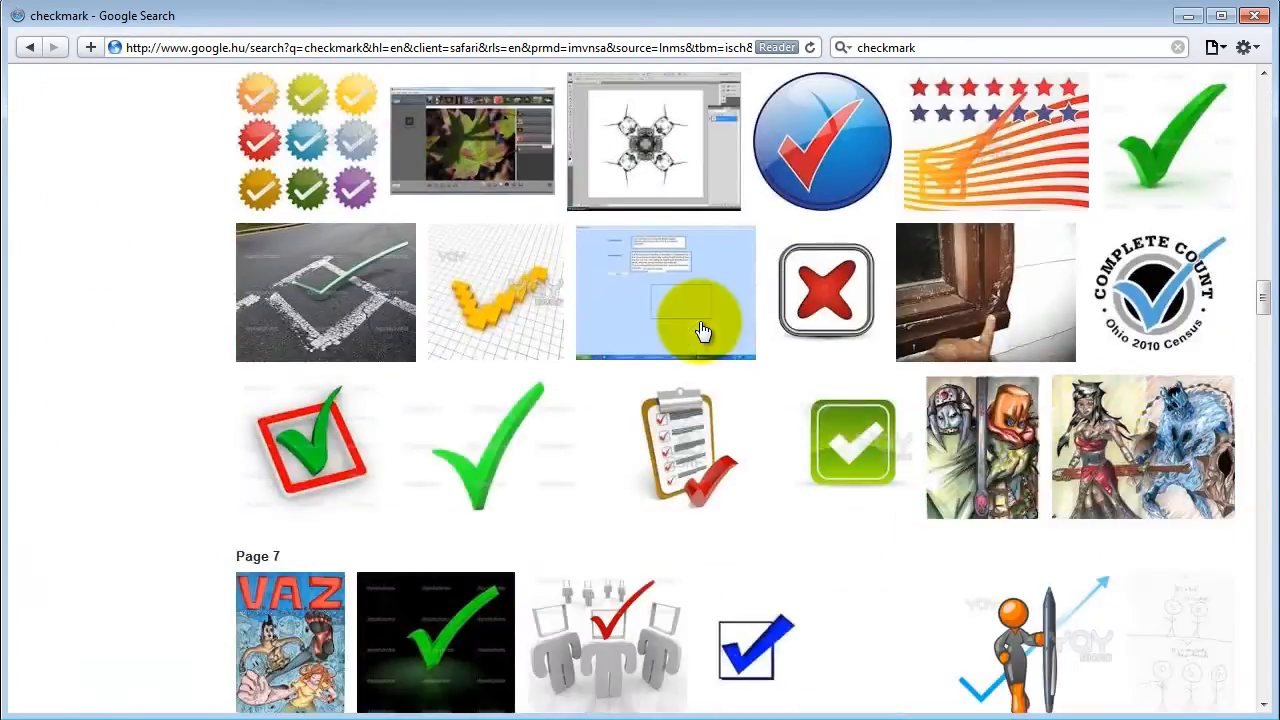
{"action": "scroll", "coordinate": [703, 331], "scroll_direction": "down", "scroll_amount": 4}
{"action": "scroll", "coordinate": [700, 329], "scroll_direction": "down", "scroll_amount": 2}
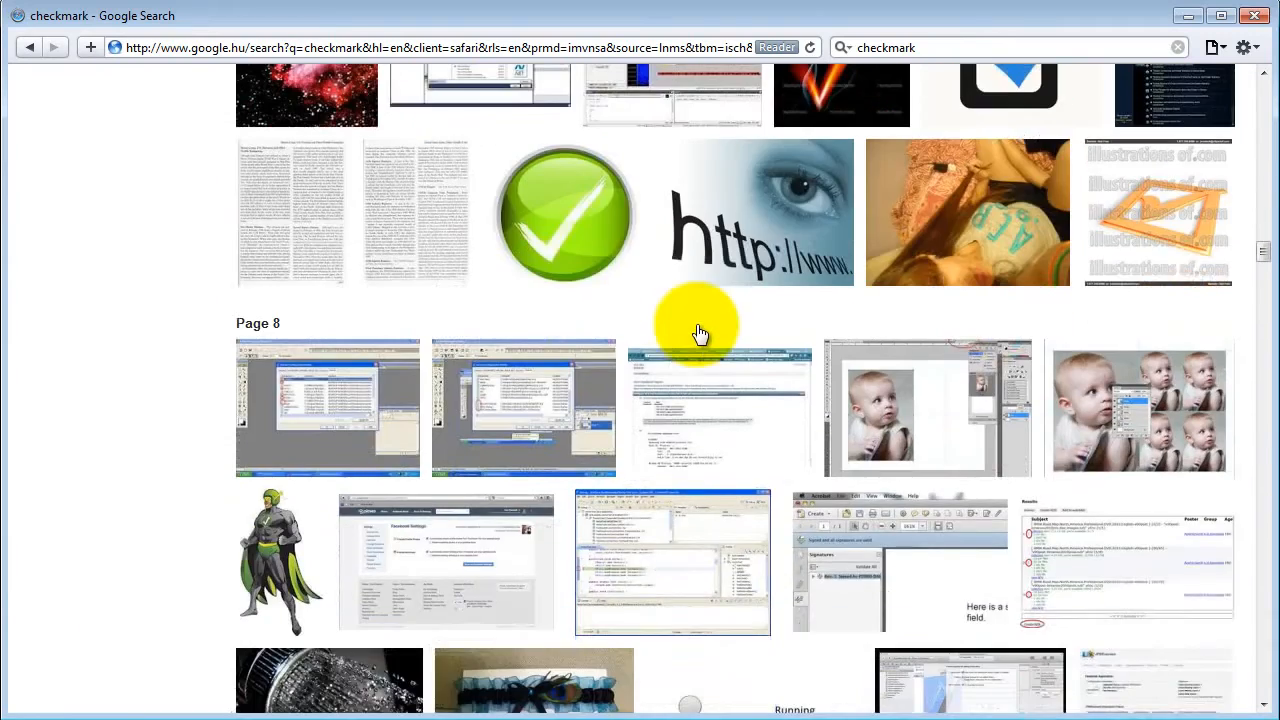
Step: Open the glossy green checkmark-1024x992.jpg result and copy the image to the clipboard
{"action": "mouse_move", "coordinate": [575, 248]}
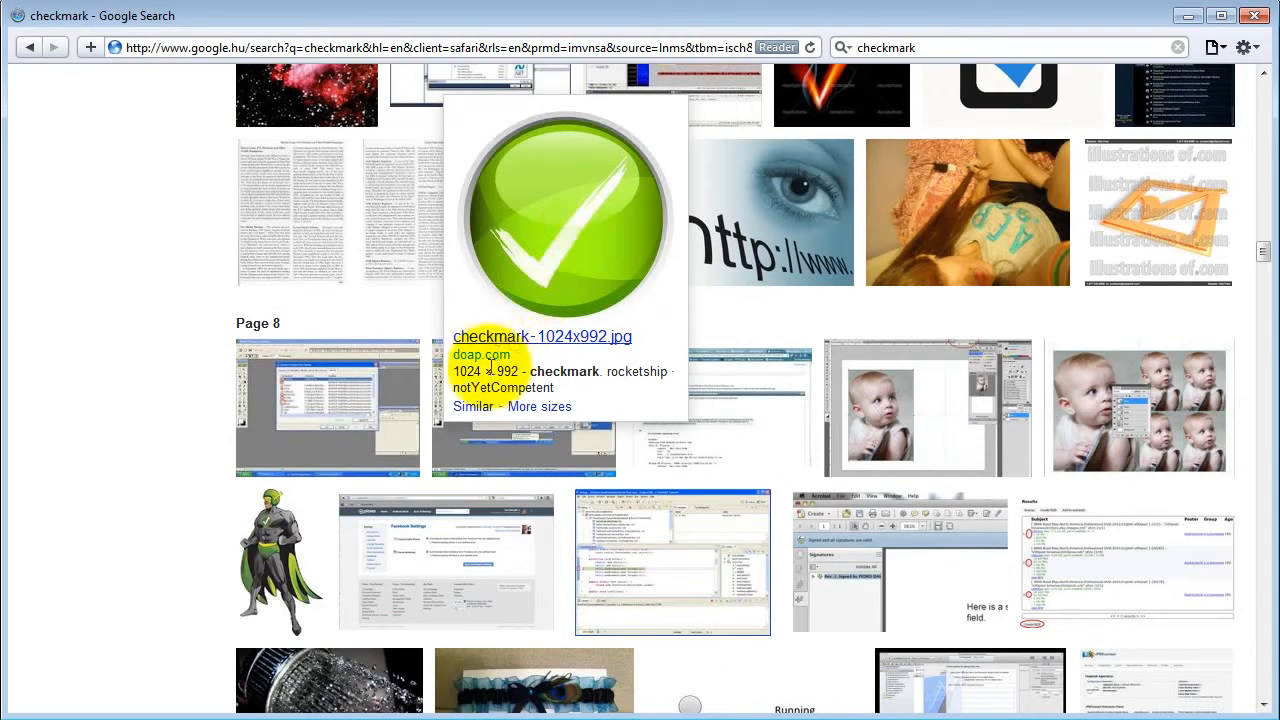
{"action": "left_click", "coordinate": [548, 237]}
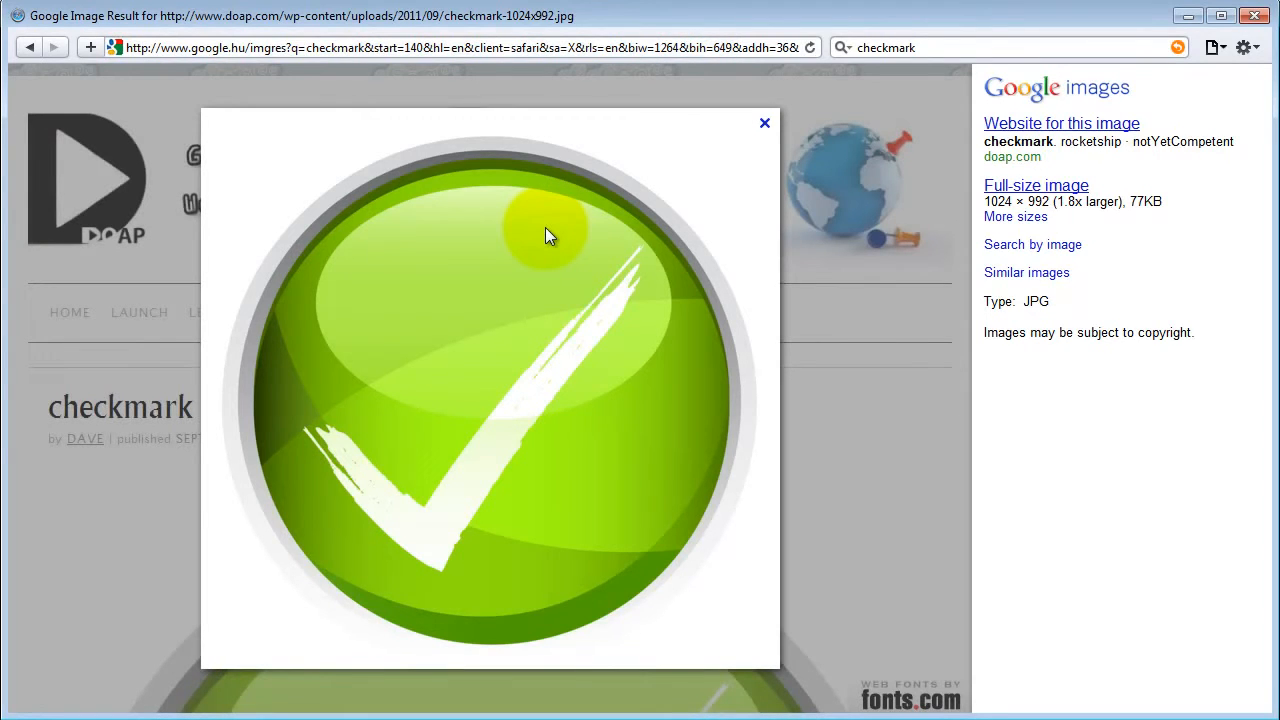
{"action": "right_click", "coordinate": [434, 317]}
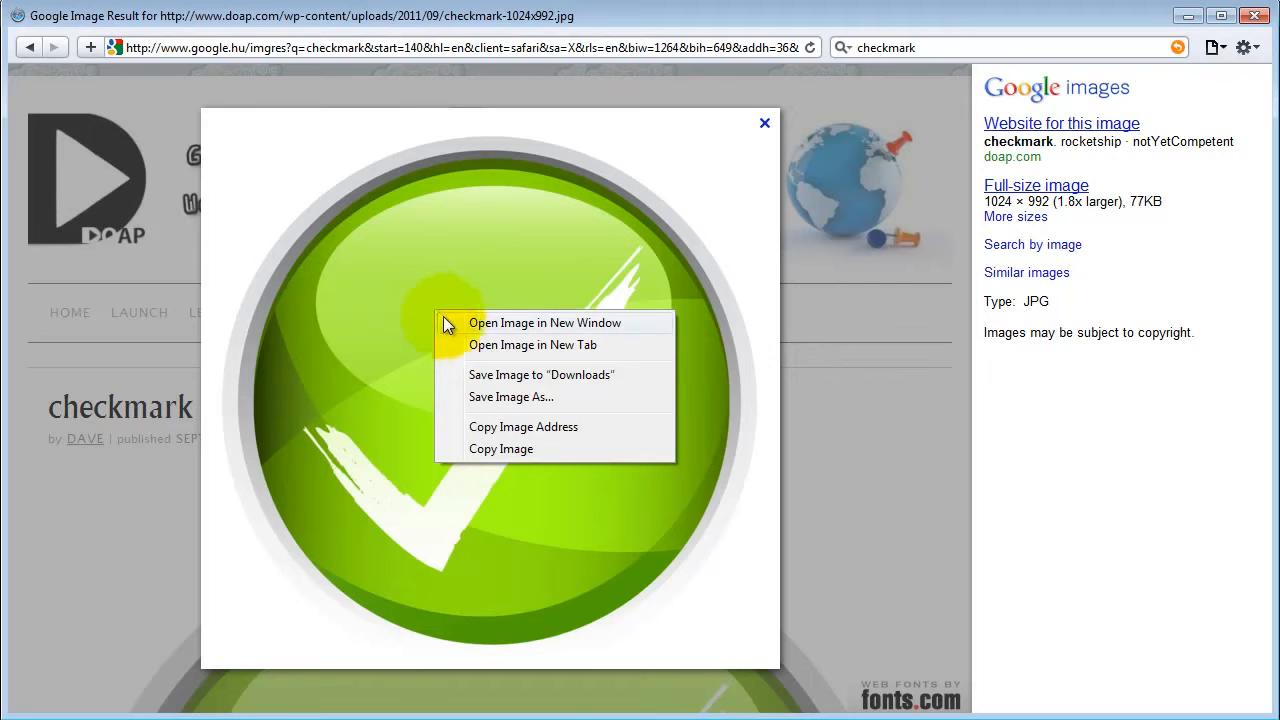
{"action": "left_click", "coordinate": [495, 448]}
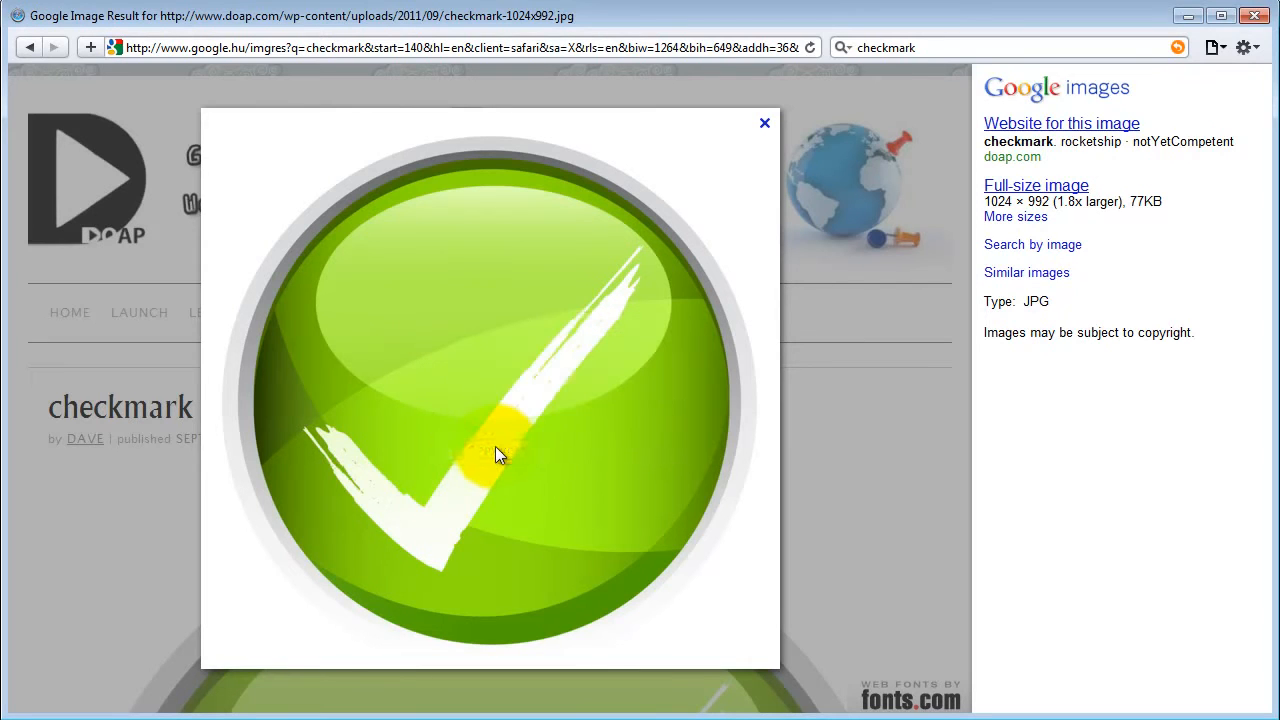
Step: Switch to Fireworks, paste the copied checkmark image, and move it to the empty canvas area right of the page layout
{"action": "key", "text": "alt+Tab"}
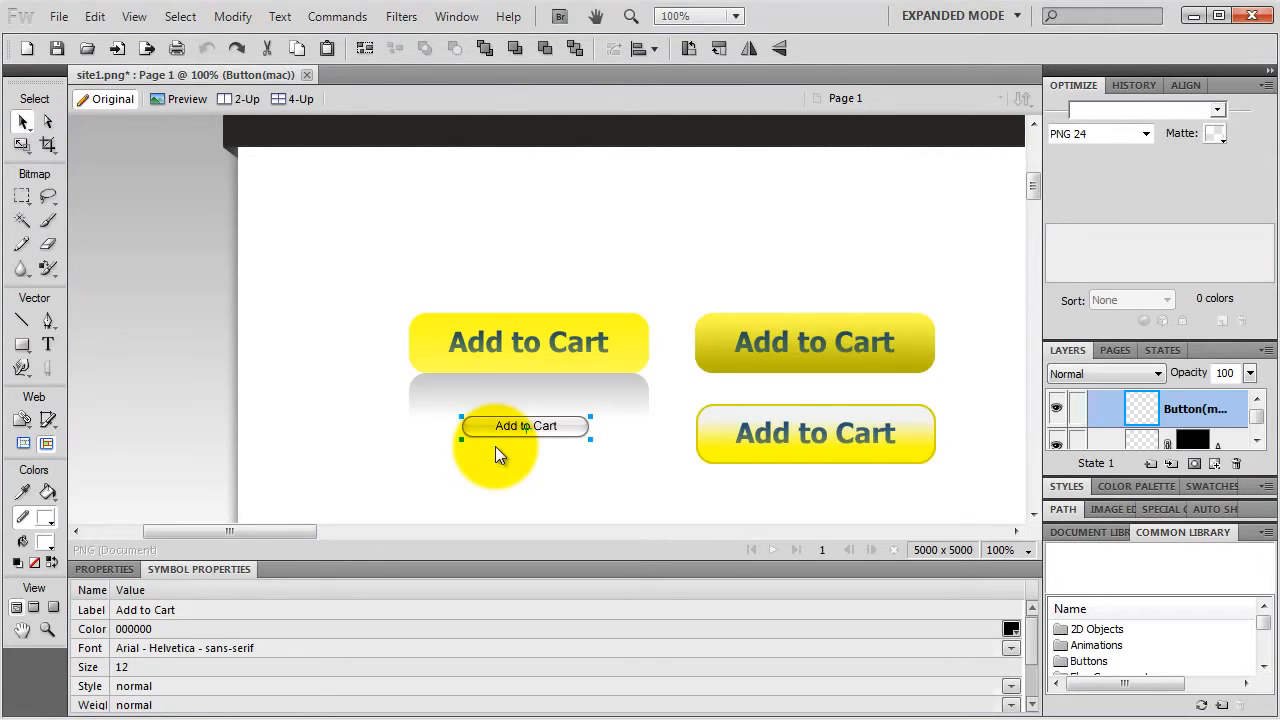
{"action": "key", "text": "ctrl+v"}
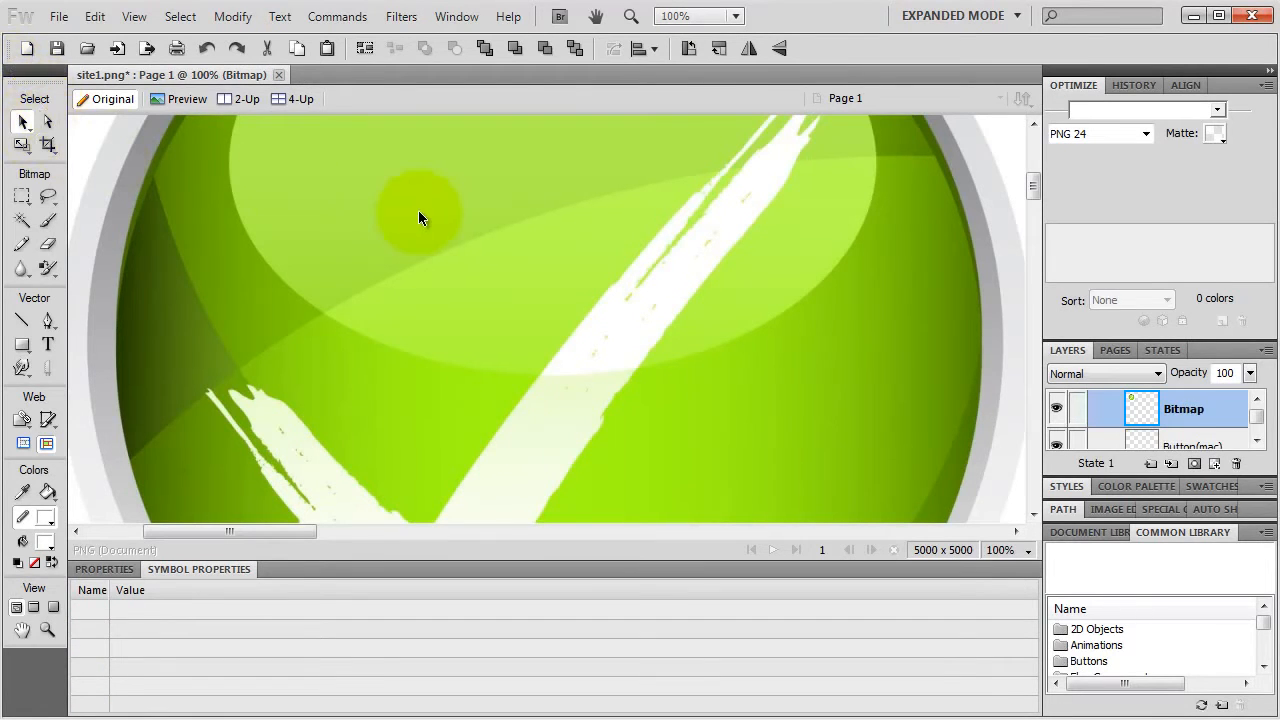
{"action": "scroll", "coordinate": [461, 238], "scroll_direction": "down", "scroll_amount": 2}
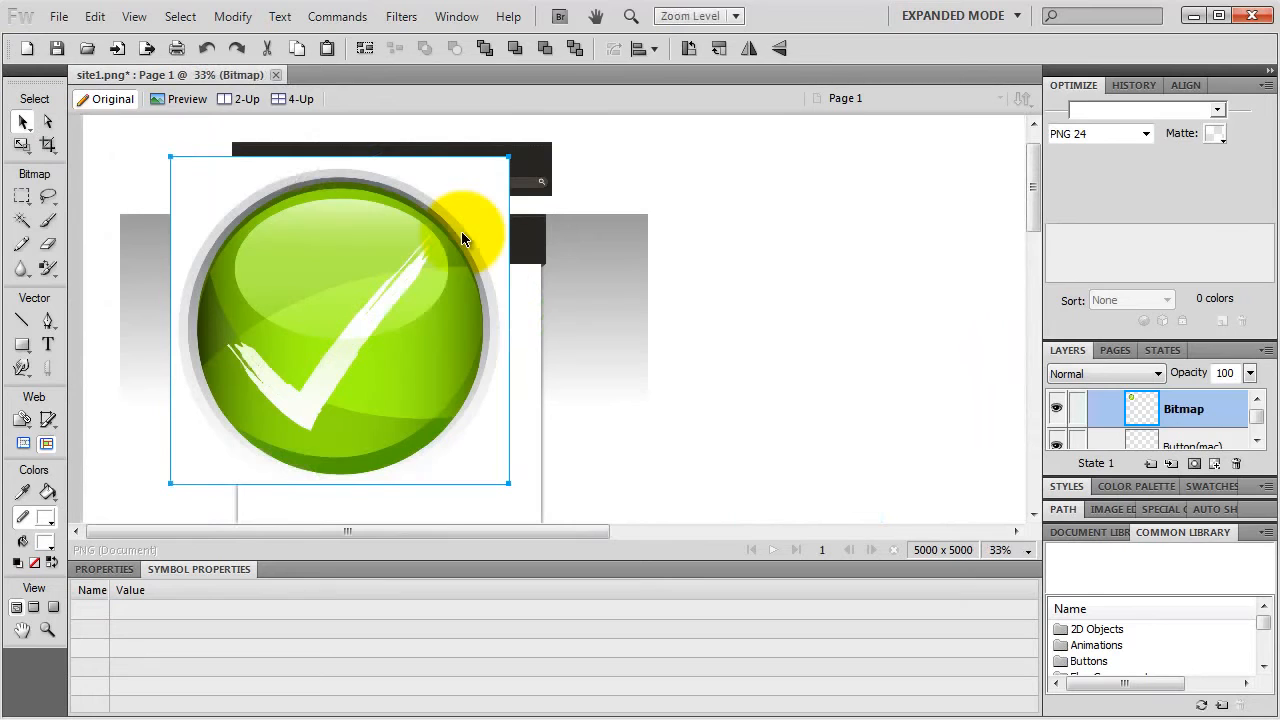
{"action": "scroll", "coordinate": [461, 231], "scroll_direction": "down", "scroll_amount": 1}
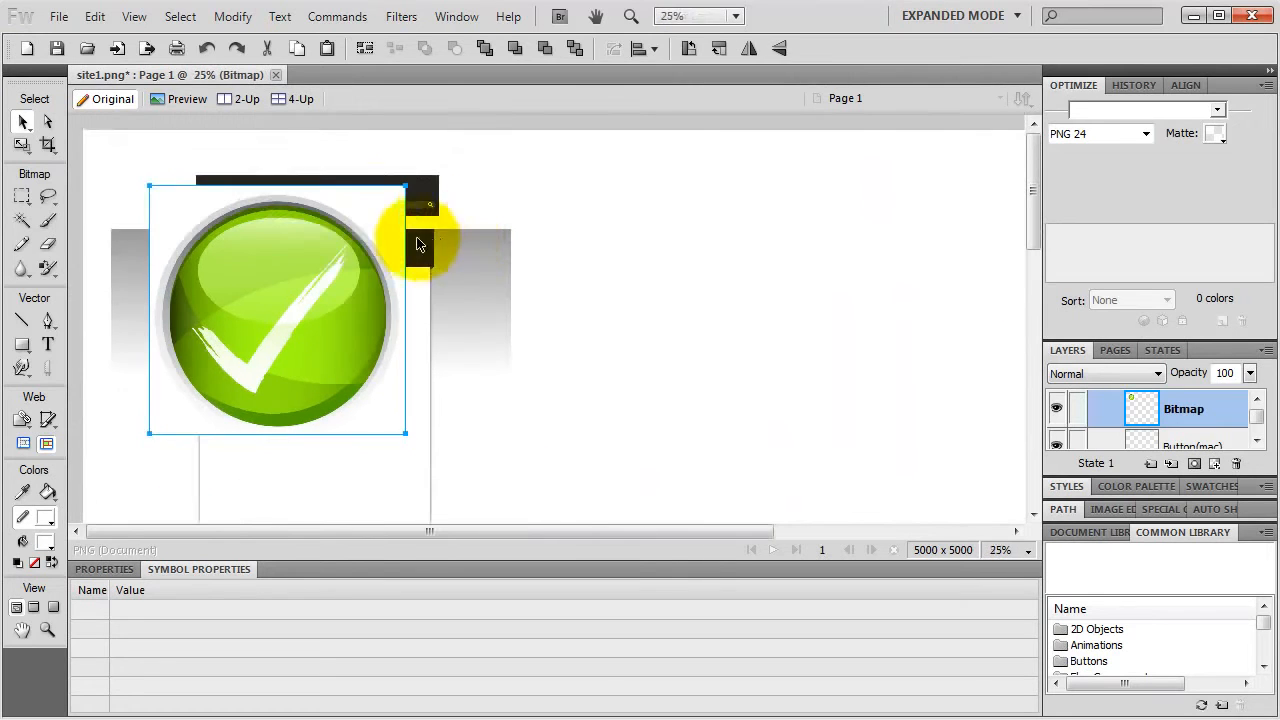
{"action": "left_click_drag", "start_coordinate": [461, 231], "coordinate": [778, 278]}
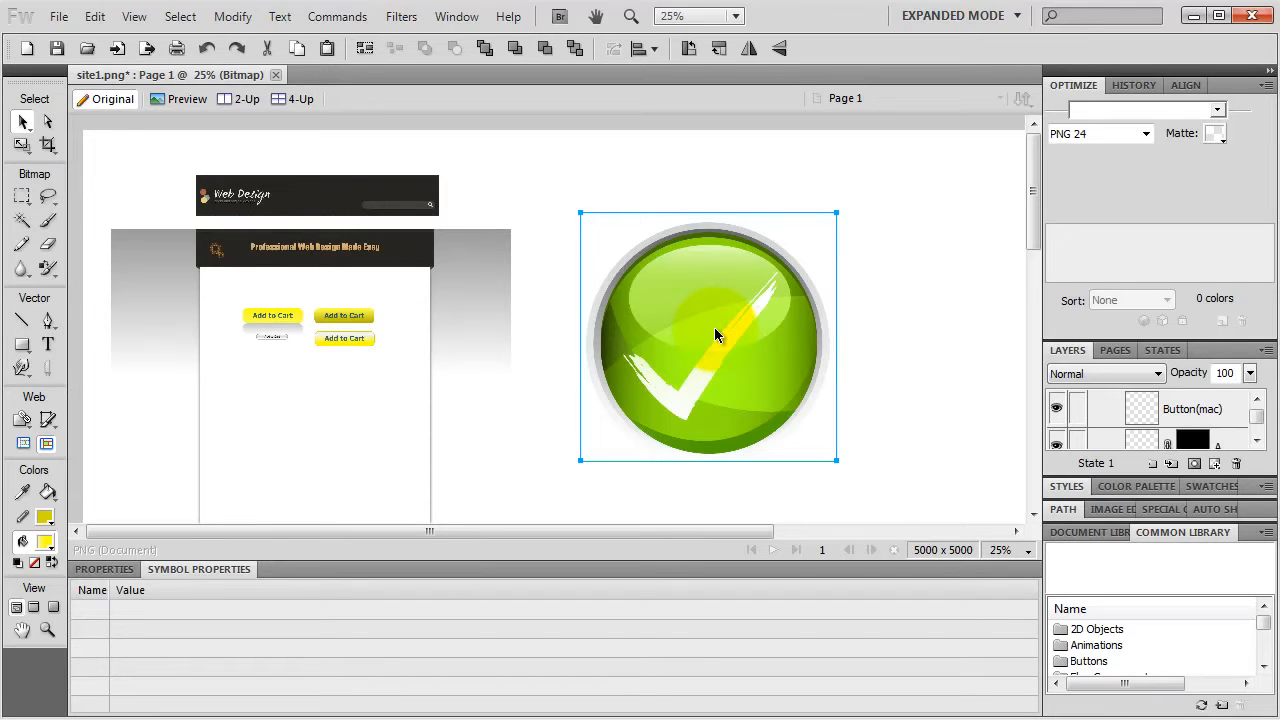
{"action": "left_click_drag", "start_coordinate": [715, 328], "coordinate": [780, 266]}
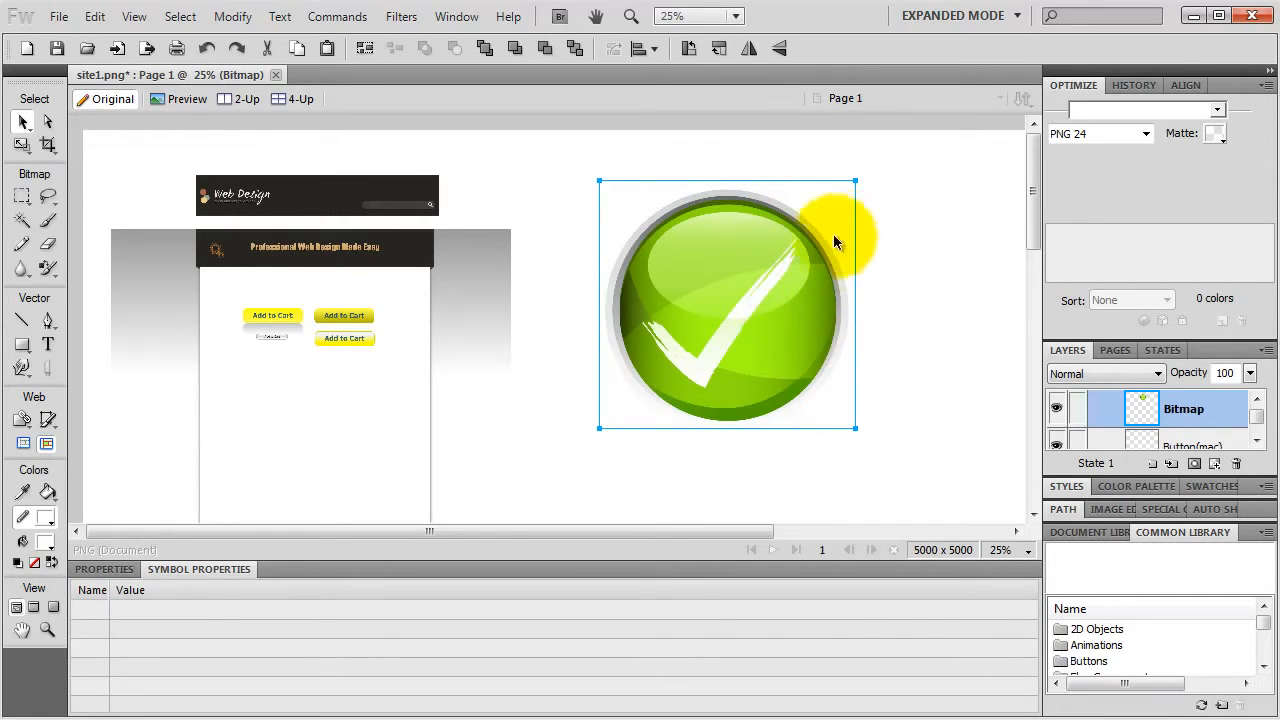
Step: Activate the Replace Color tool and choose blue as the replacement color
{"action": "left_click", "coordinate": [48, 268]}
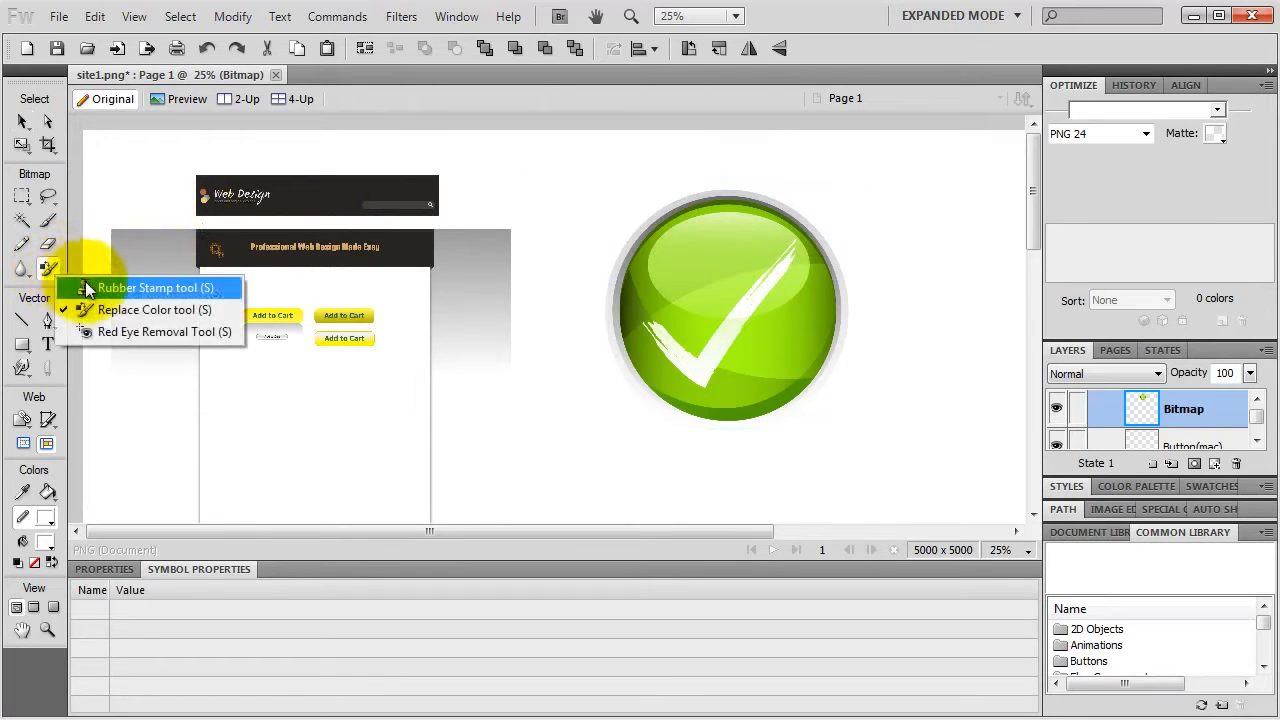
{"action": "left_click", "coordinate": [88, 288]}
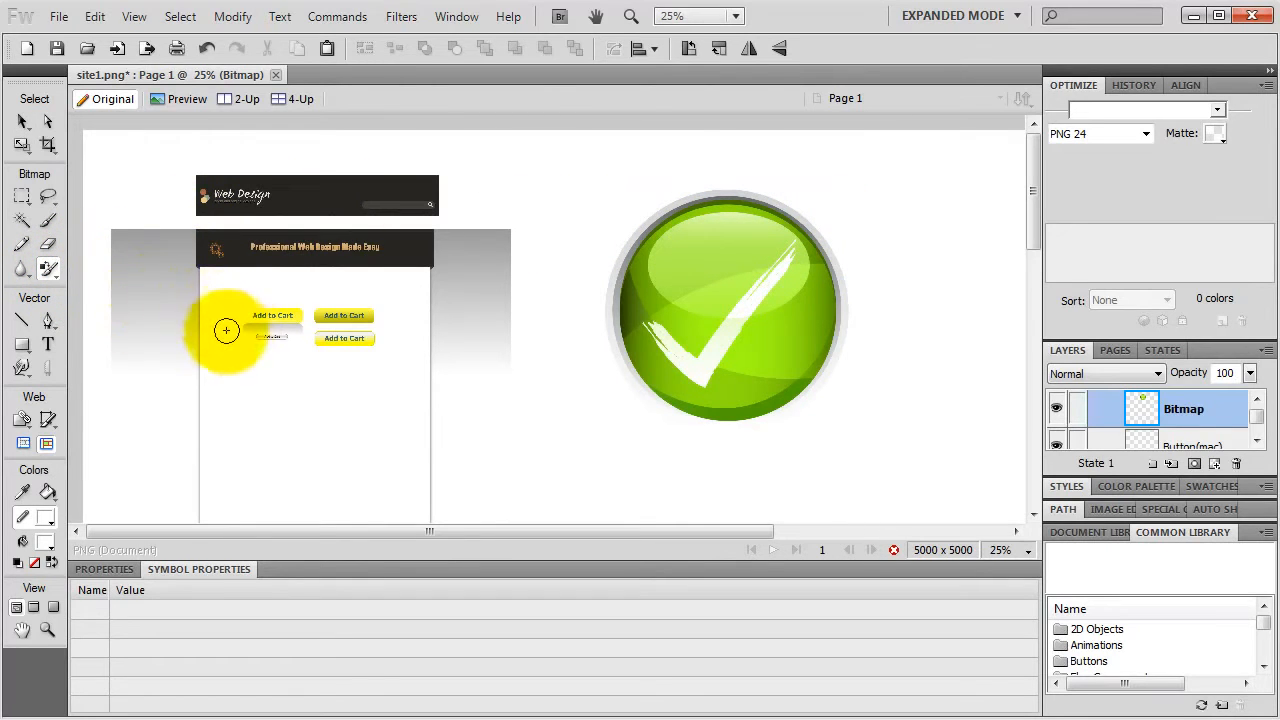
{"action": "left_click", "coordinate": [107, 569]}
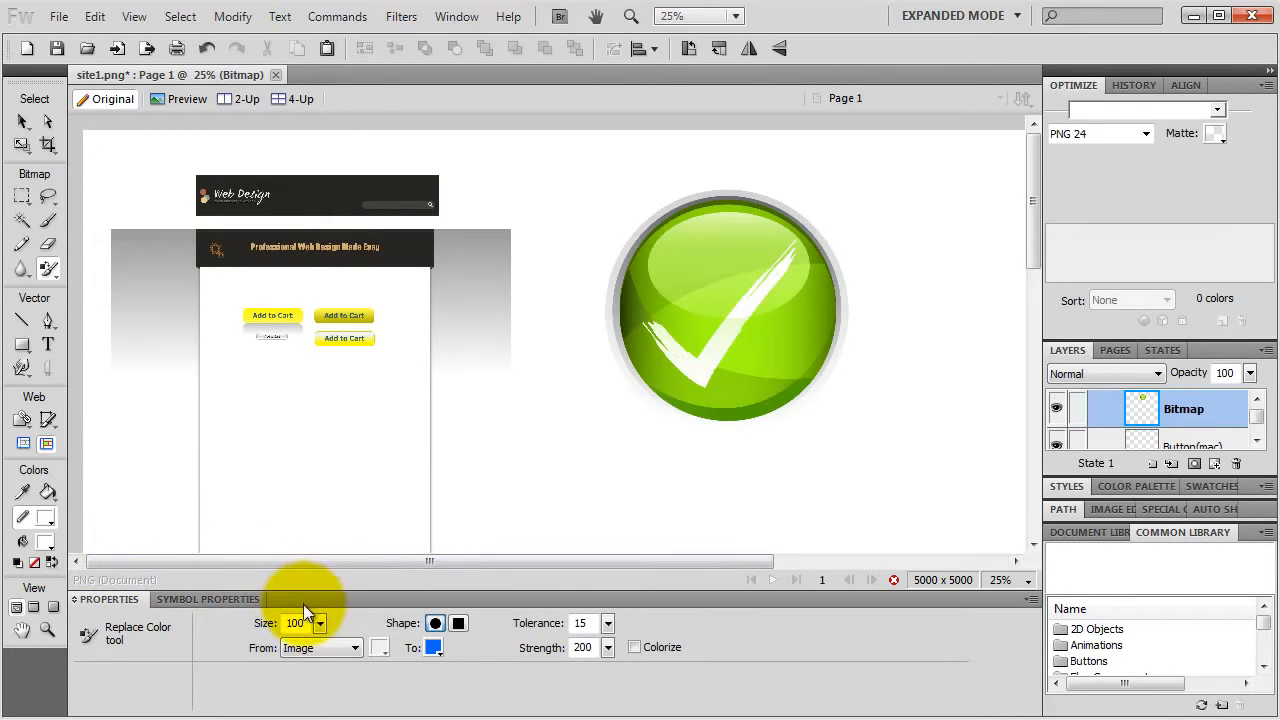
{"action": "left_click", "coordinate": [430, 648]}
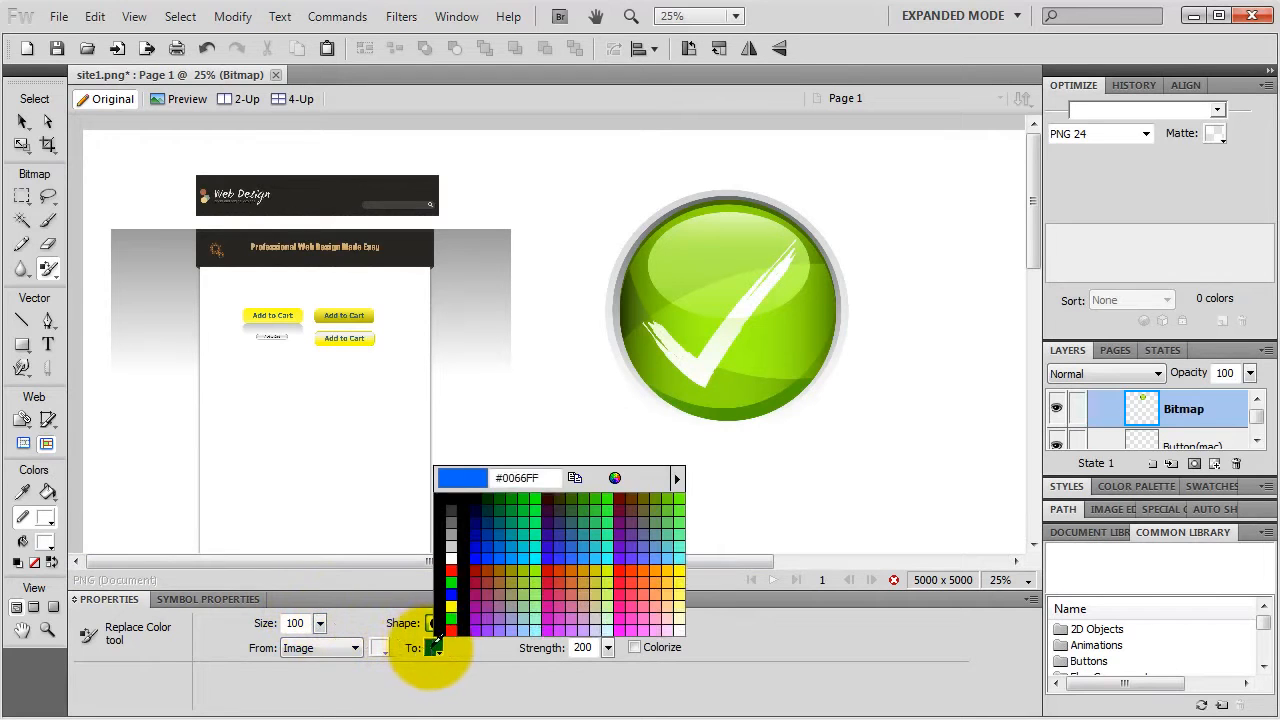
{"action": "left_click", "coordinate": [500, 556]}
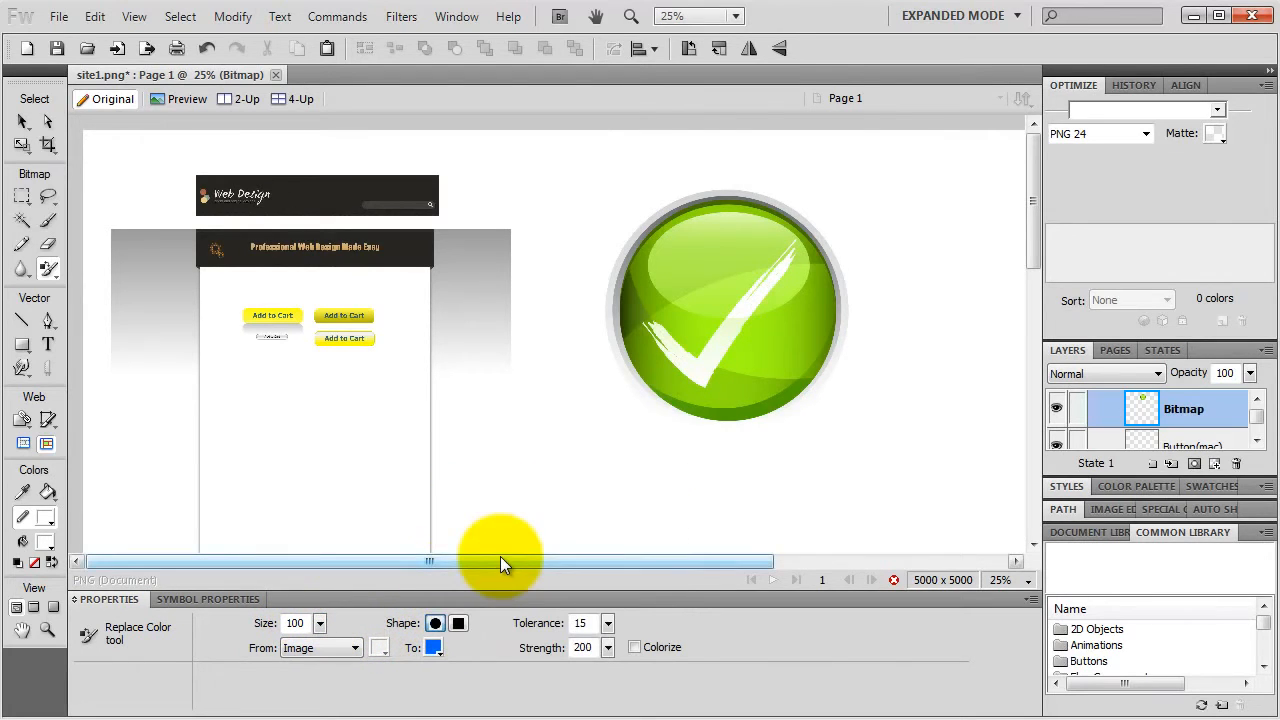
Step: Paint over the green checkmark button with a size 100 Replace Color brush to turn its green areas blue
{"action": "left_click", "coordinate": [321, 624]}
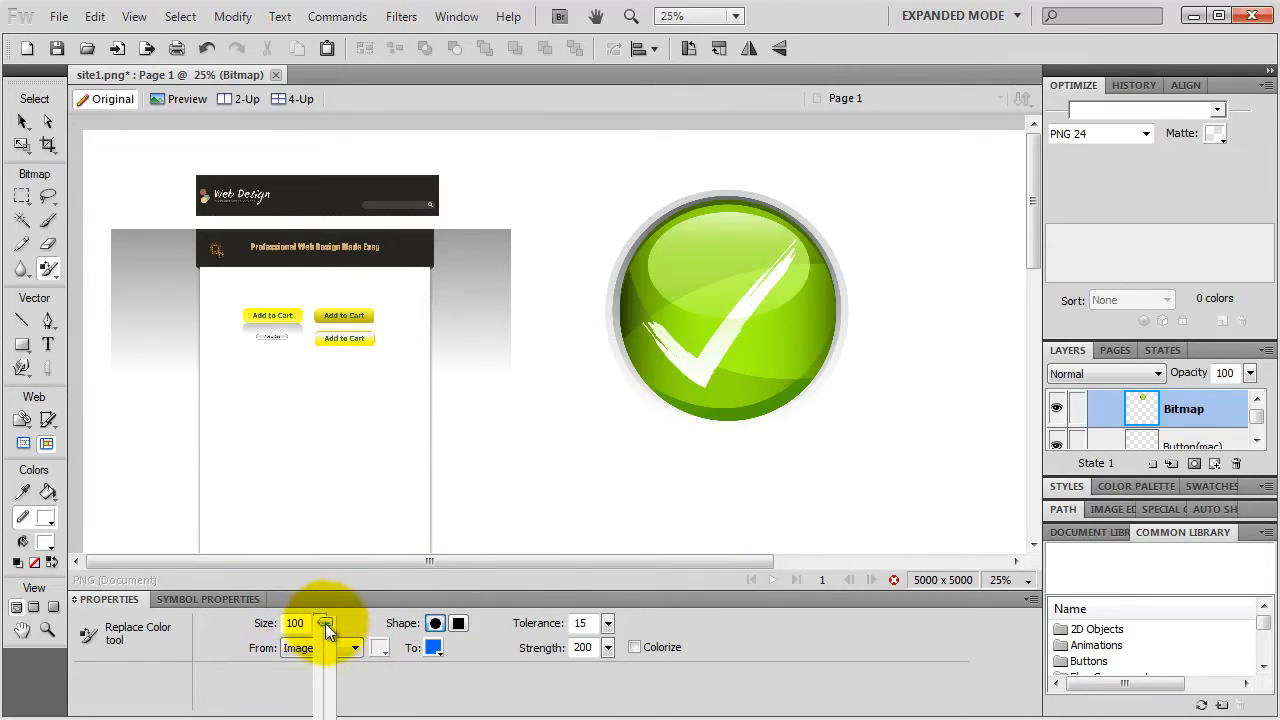
{"action": "left_click_drag", "start_coordinate": [326, 620], "coordinate": [327, 614]}
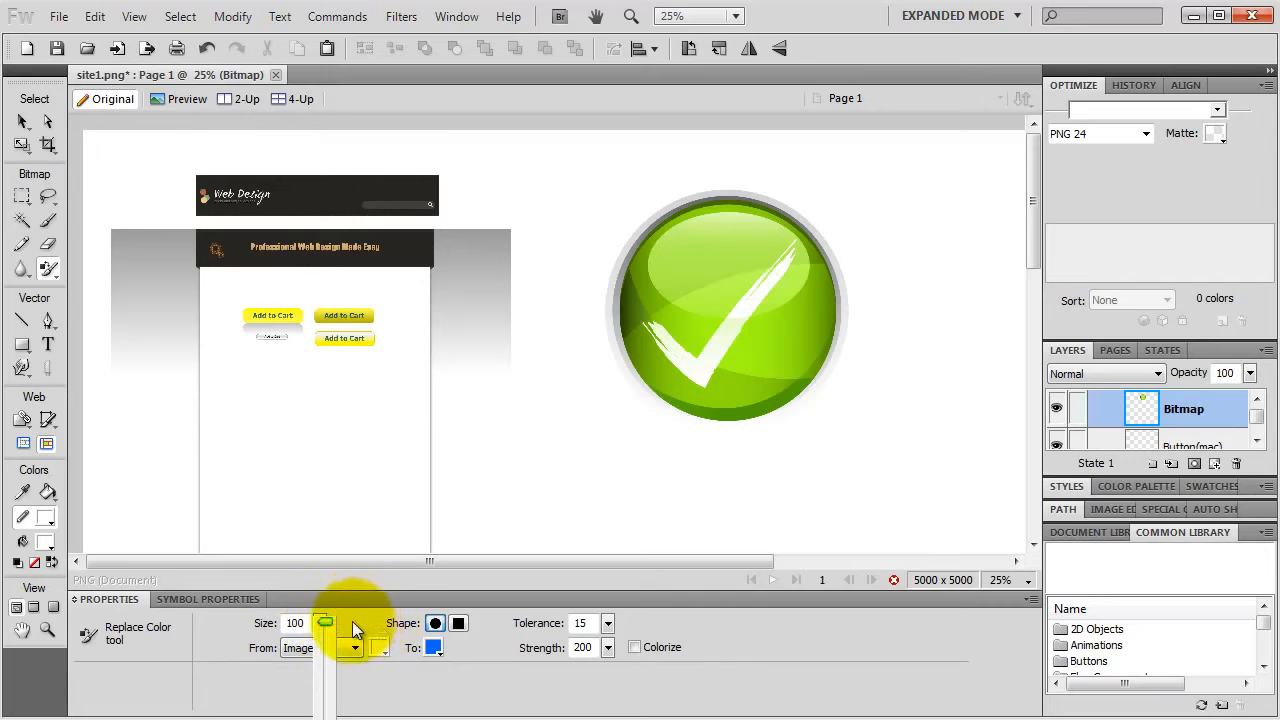
{"action": "left_click", "coordinate": [355, 620]}
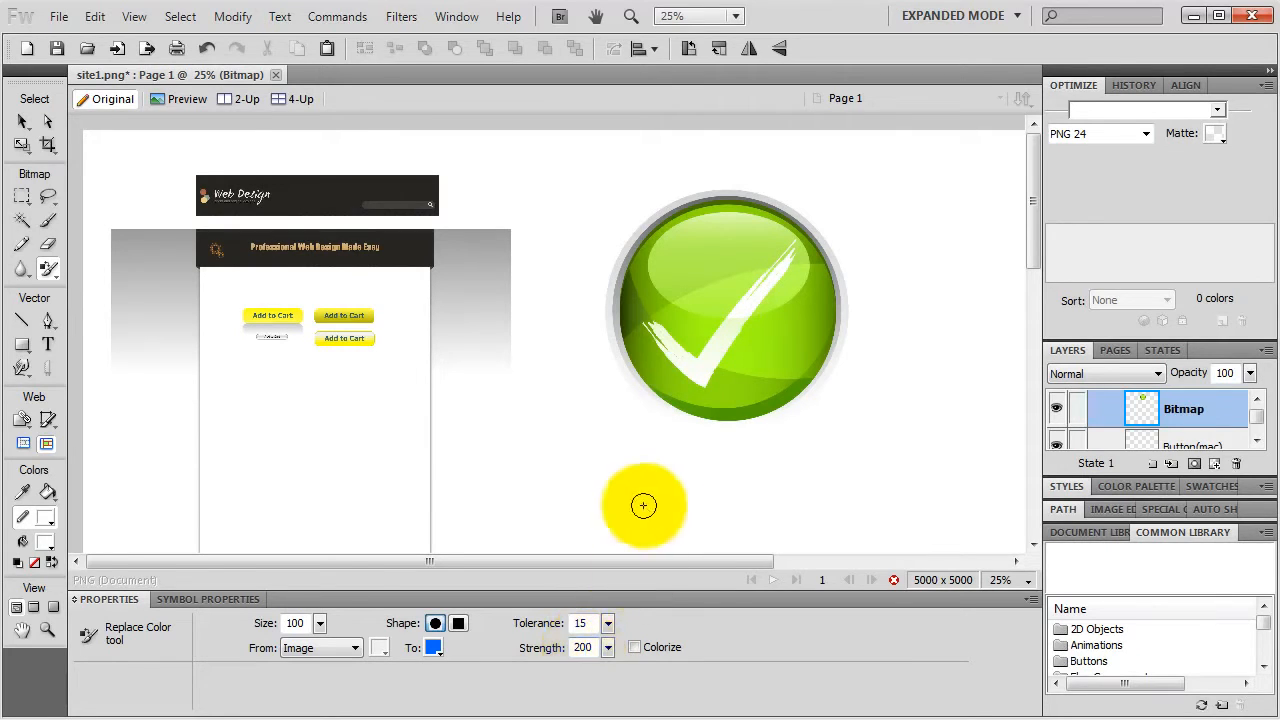
{"action": "mouse_move", "coordinate": [682, 432]}
{"action": "left_mouse_down"}
{"action": "mouse_move", "coordinate": [743, 338]}
{"action": "mouse_move", "coordinate": [701, 378]}
{"action": "mouse_move", "coordinate": [708, 389]}
{"action": "mouse_move", "coordinate": [751, 330]}
{"action": "mouse_move", "coordinate": [703, 392]}
{"action": "mouse_move", "coordinate": [777, 291]}
{"action": "mouse_move", "coordinate": [720, 375]}
{"action": "mouse_move", "coordinate": [728, 383]}
{"action": "mouse_move", "coordinate": [783, 307]}
{"action": "mouse_move", "coordinate": [708, 415]}
{"action": "mouse_move", "coordinate": [802, 359]}
{"action": "mouse_move", "coordinate": [827, 265]}
{"action": "mouse_move", "coordinate": [800, 268]}
{"action": "mouse_move", "coordinate": [736, 402]}
{"action": "mouse_move", "coordinate": [802, 309]}
{"action": "mouse_move", "coordinate": [810, 270]}
{"action": "mouse_move", "coordinate": [831, 332]}
{"action": "mouse_move", "coordinate": [806, 377]}
{"action": "mouse_move", "coordinate": [755, 408]}
{"action": "mouse_move", "coordinate": [687, 401]}
{"action": "mouse_move", "coordinate": [639, 325]}
{"action": "mouse_move", "coordinate": [621, 338]}
{"action": "mouse_move", "coordinate": [640, 375]}
{"action": "mouse_move", "coordinate": [686, 389]}
{"action": "mouse_move", "coordinate": [645, 279]}
{"action": "mouse_move", "coordinate": [627, 313]}
{"action": "mouse_move", "coordinate": [661, 230]}
{"action": "mouse_move", "coordinate": [718, 210]}
{"action": "mouse_move", "coordinate": [811, 243]}
{"action": "mouse_move", "coordinate": [802, 278]}
{"action": "mouse_move", "coordinate": [799, 237]}
{"action": "mouse_move", "coordinate": [691, 403]}
{"action": "mouse_move", "coordinate": [722, 290]}
{"action": "mouse_move", "coordinate": [663, 400]}
{"action": "mouse_move", "coordinate": [653, 355]}
{"action": "mouse_move", "coordinate": [666, 268]}
{"action": "mouse_move", "coordinate": [651, 274]}
{"action": "mouse_move", "coordinate": [683, 220]}
{"action": "mouse_move", "coordinate": [728, 200]}
{"action": "mouse_move", "coordinate": [803, 240]}
{"action": "mouse_move", "coordinate": [798, 362]}
{"action": "mouse_move", "coordinate": [745, 381]}
{"action": "mouse_move", "coordinate": [769, 215]}
{"action": "mouse_move", "coordinate": [725, 323]}
{"action": "mouse_move", "coordinate": [782, 212]}
{"action": "mouse_move", "coordinate": [718, 296]}
{"action": "mouse_move", "coordinate": [733, 235]}
{"action": "mouse_move", "coordinate": [711, 275]}
{"action": "mouse_move", "coordinate": [718, 224]}
{"action": "mouse_move", "coordinate": [753, 228]}
{"action": "mouse_move", "coordinate": [747, 204]}
{"action": "mouse_move", "coordinate": [707, 199]}
{"action": "mouse_move", "coordinate": [648, 238]}
{"action": "mouse_move", "coordinate": [623, 296]}
{"action": "mouse_move", "coordinate": [637, 345]}
{"action": "mouse_move", "coordinate": [677, 389]}
{"action": "mouse_move", "coordinate": [737, 420]}
{"action": "mouse_move", "coordinate": [814, 309]}
{"action": "mouse_move", "coordinate": [751, 194]}
{"action": "mouse_move", "coordinate": [632, 322]}
{"action": "mouse_move", "coordinate": [789, 254]}
{"action": "mouse_move", "coordinate": [749, 281]}
{"action": "mouse_move", "coordinate": [825, 232]}
{"action": "mouse_move", "coordinate": [717, 365]}
{"action": "mouse_move", "coordinate": [808, 190]}
{"action": "mouse_move", "coordinate": [682, 350]}
{"action": "mouse_move", "coordinate": [725, 302]}
{"action": "left_mouse_up"}
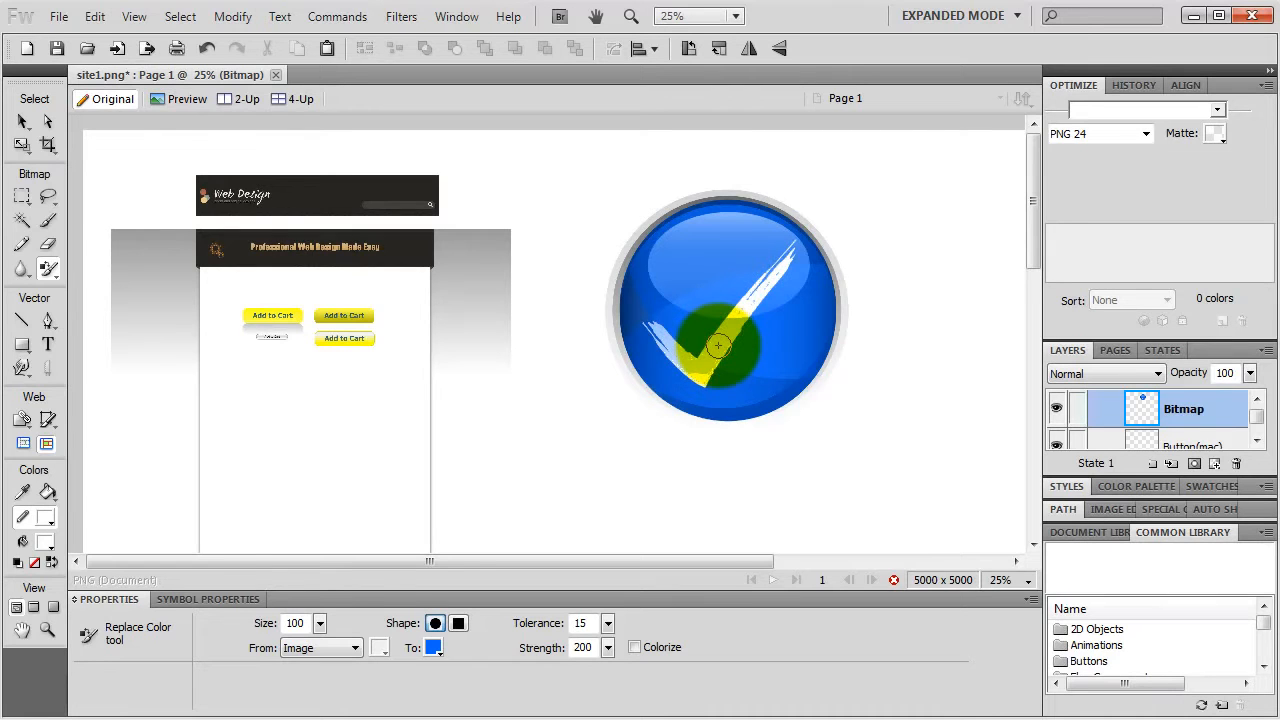
Step: Sample white from the checkmark as the solid Paint Bucket fill color and undo the last recoloring of the checkmark
{"action": "left_click", "coordinate": [48, 492]}
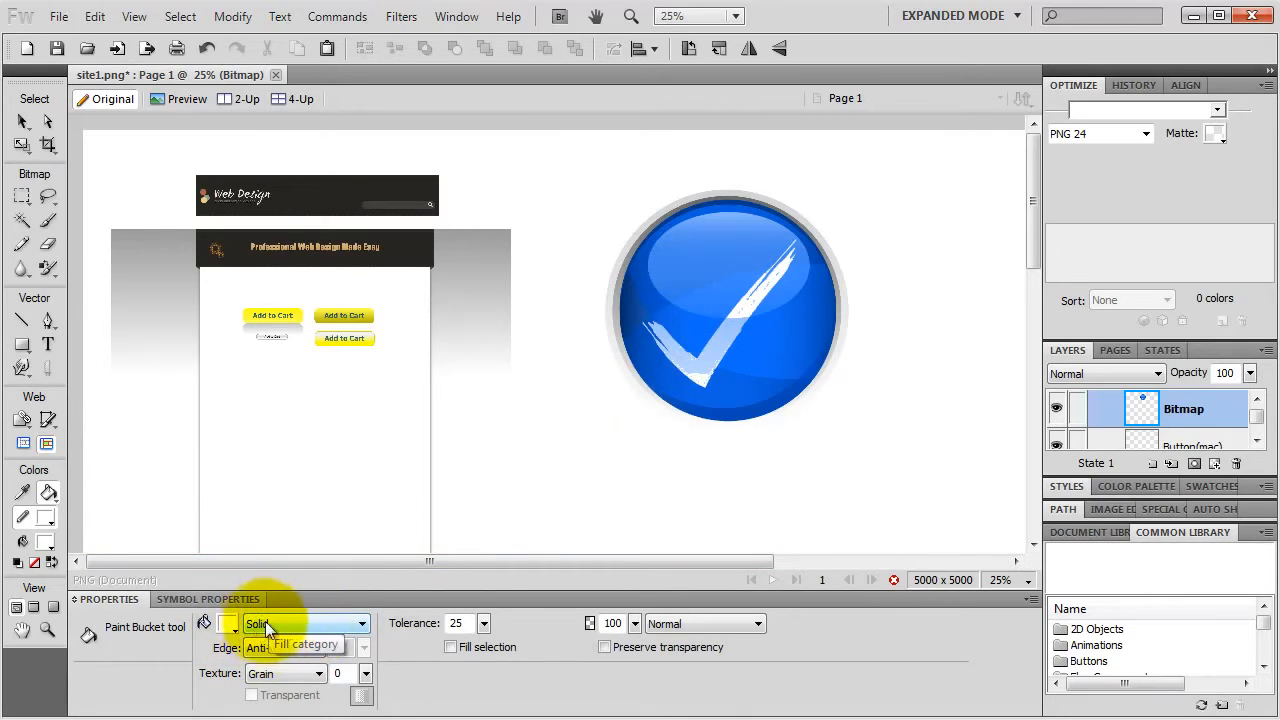
{"action": "left_click", "coordinate": [228, 623]}
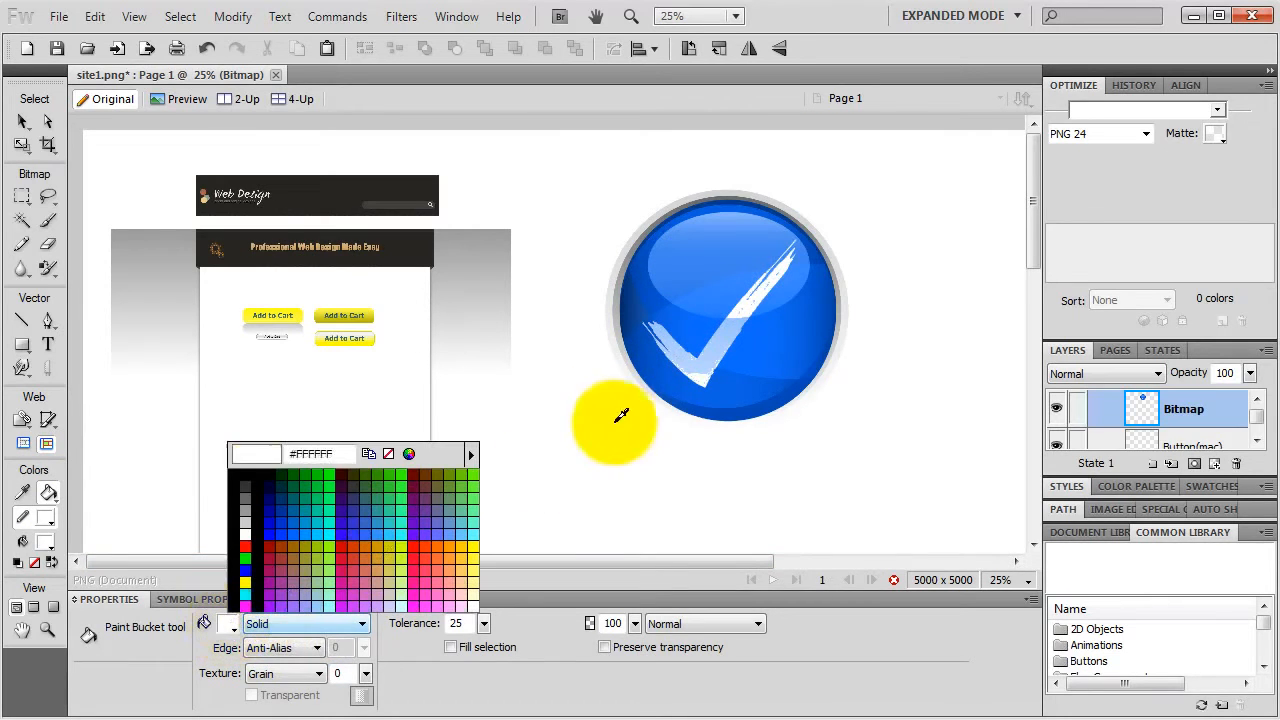
{"action": "left_click", "coordinate": [751, 292]}
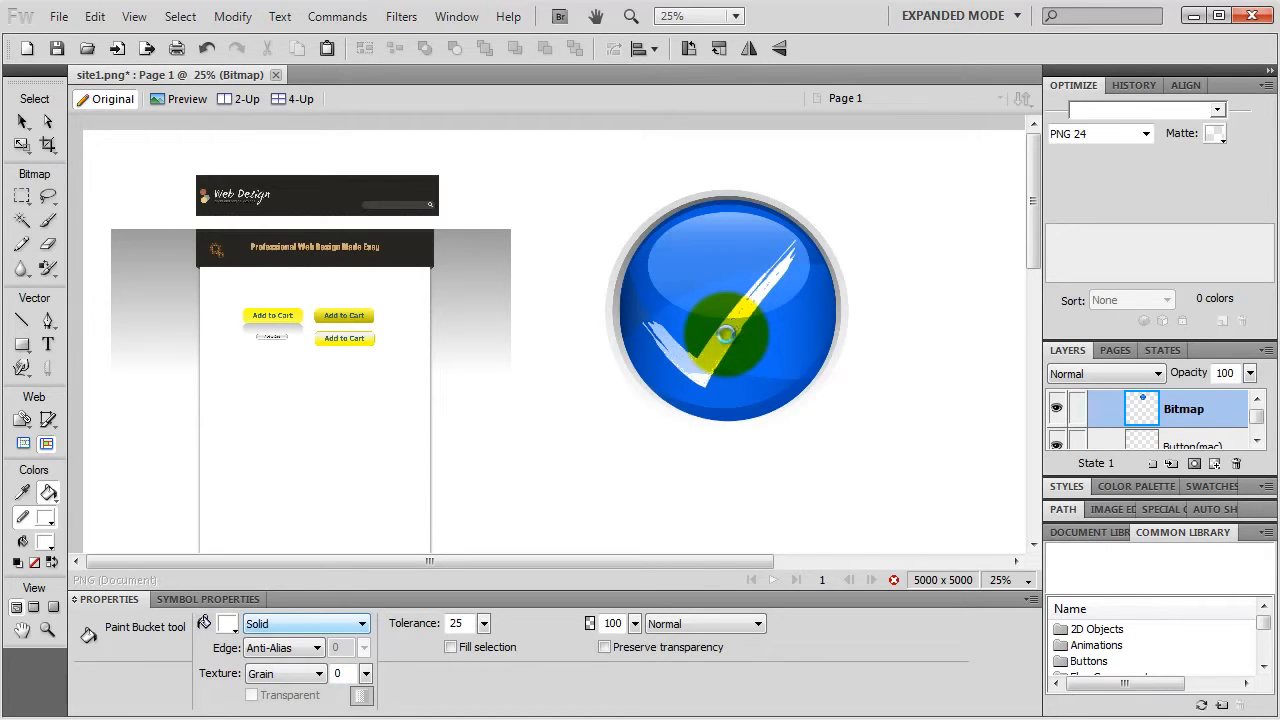
{"action": "key", "text": "ctrl+z"}
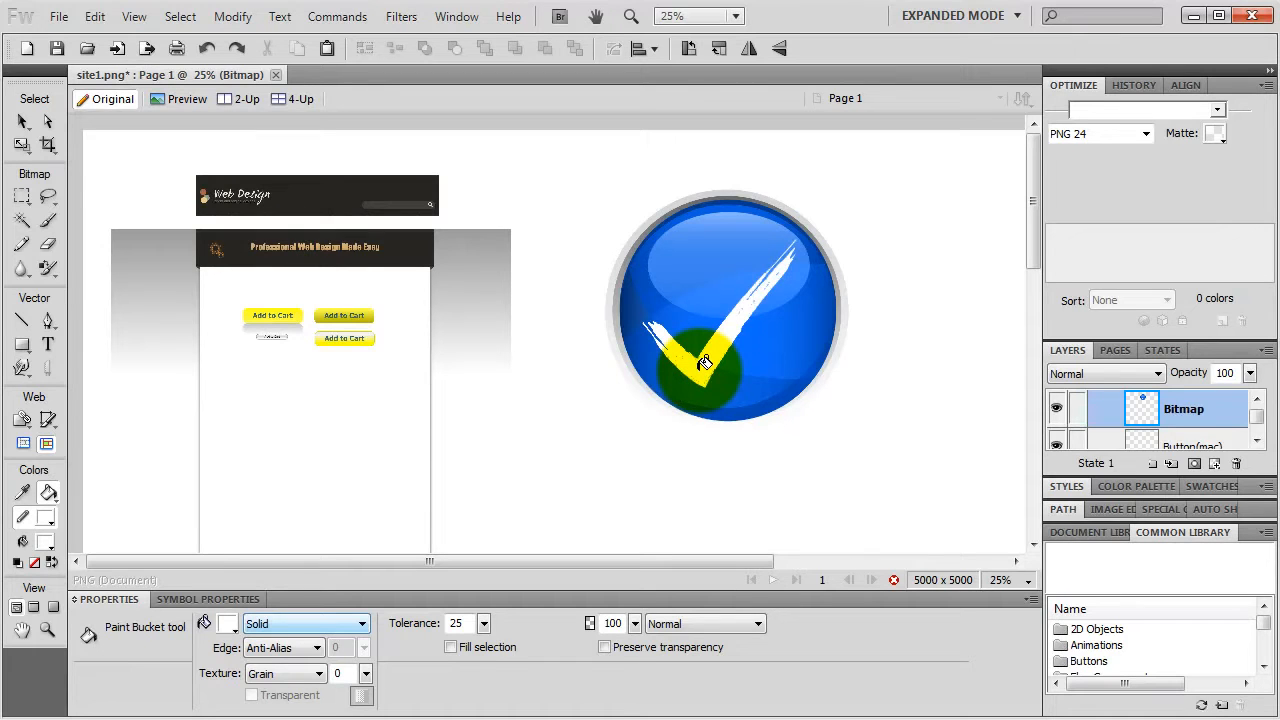
Step: Paint over the gaps in the checkmark with a size 18 Brush in white sampled from the mark
{"action": "left_click", "coordinate": [22, 121]}
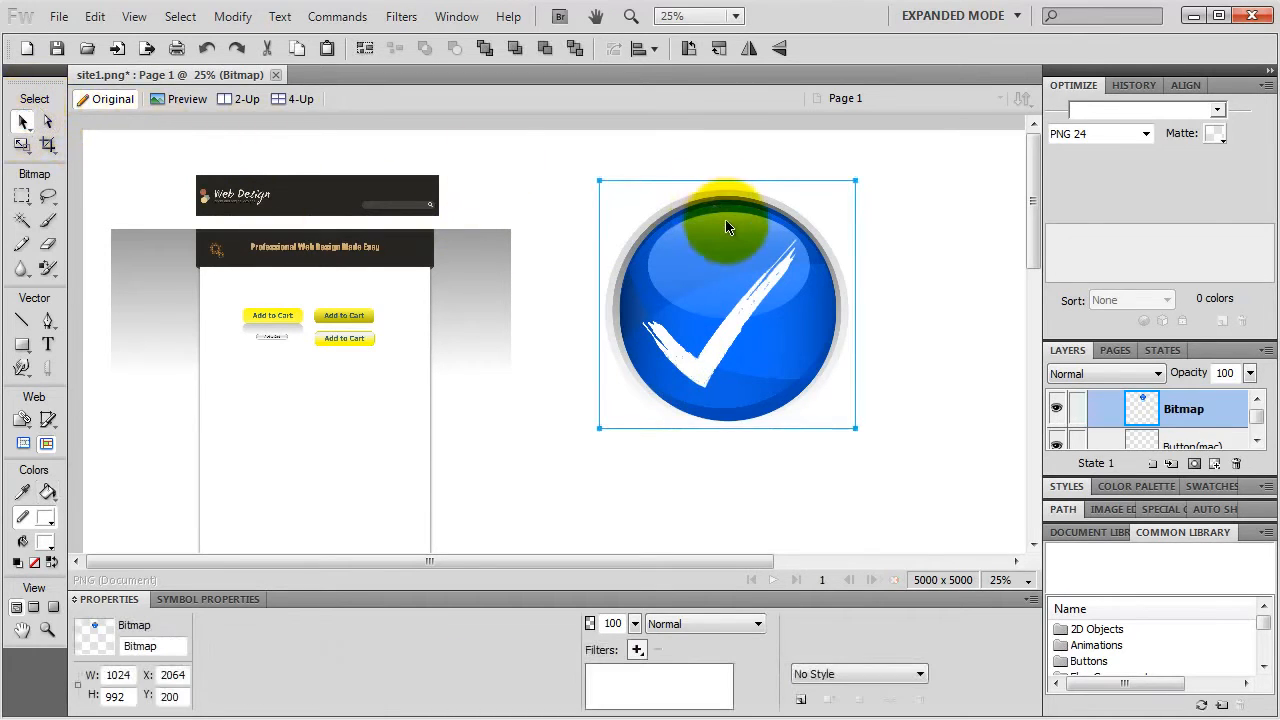
{"action": "key", "text": "ctrl+equal"}
{"action": "key", "text": "ctrl+equal"}
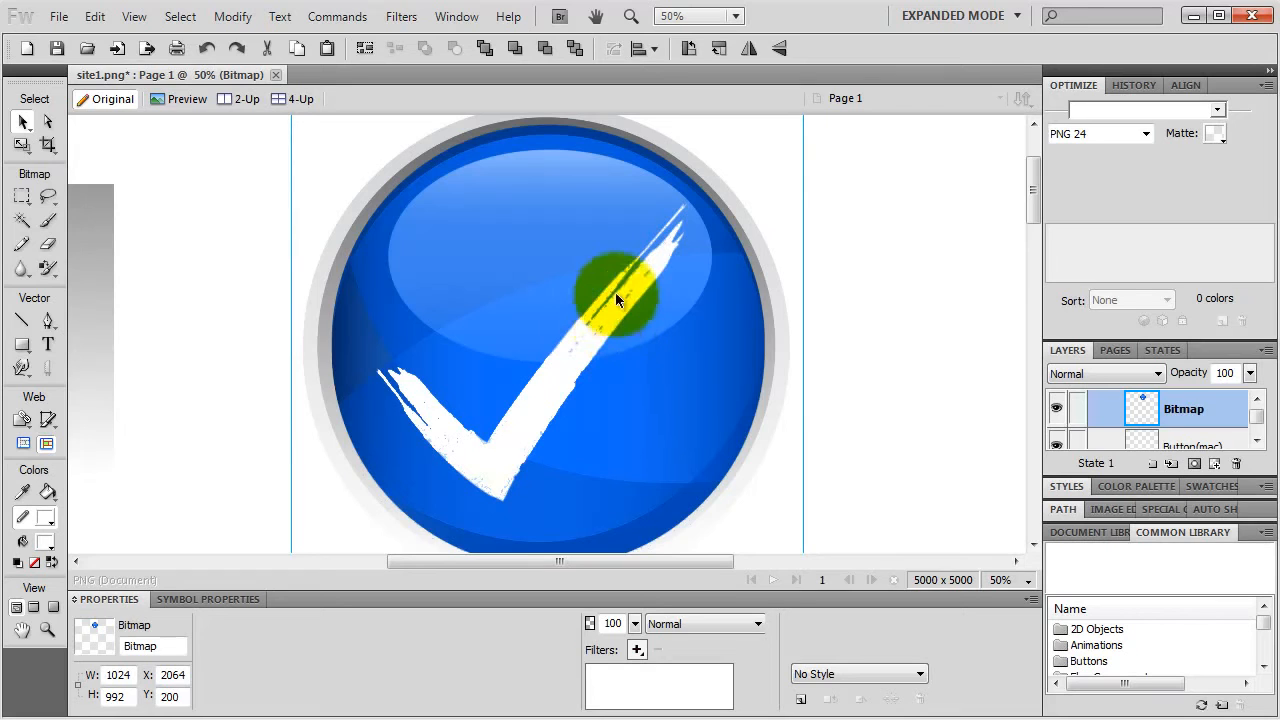
{"action": "left_click", "coordinate": [48, 221]}
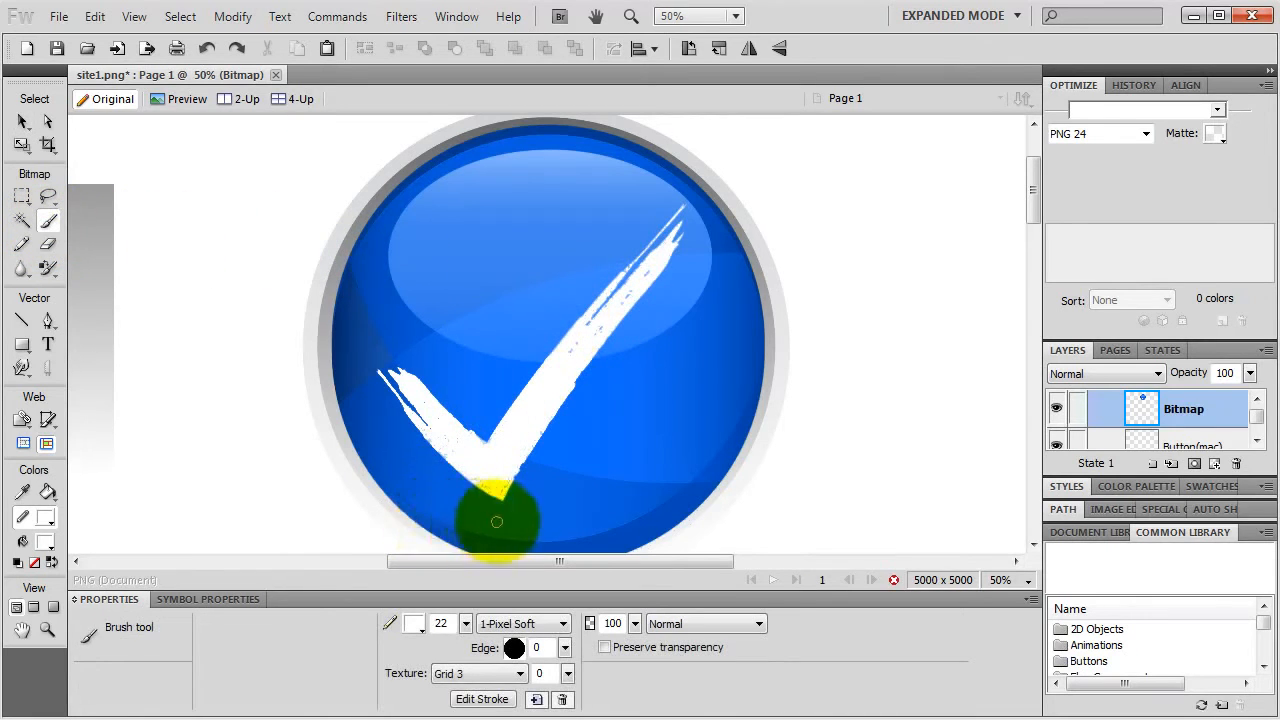
{"action": "left_click", "coordinate": [418, 623]}
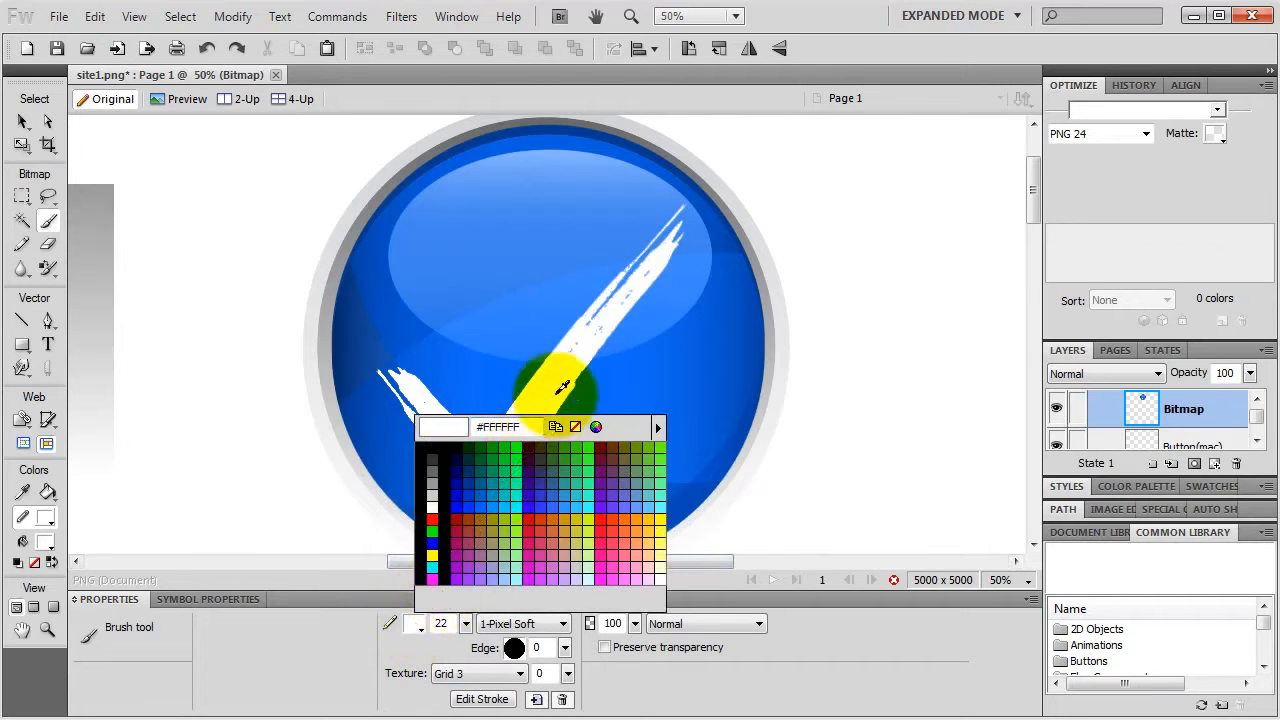
{"action": "left_click", "coordinate": [560, 350]}
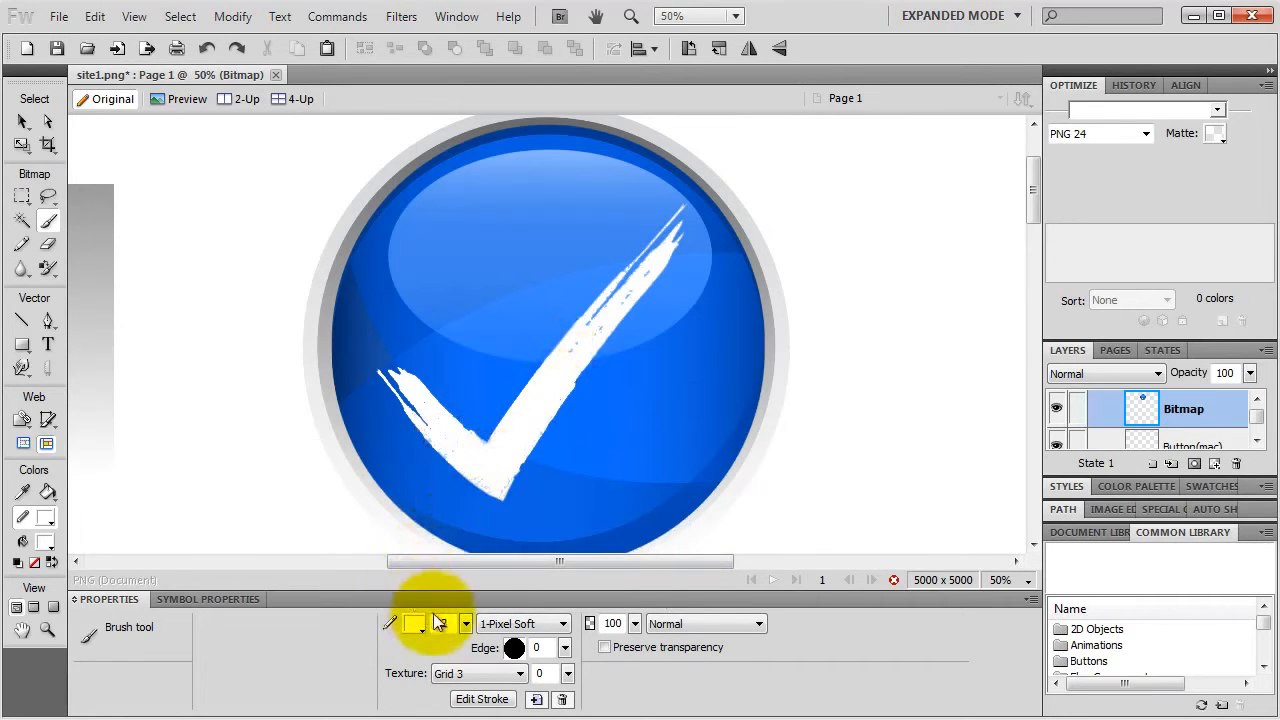
{"action": "left_click", "coordinate": [466, 623]}
{"action": "left_click_drag", "start_coordinate": [465, 619], "coordinate": [468, 621]}
{"action": "mouse_move", "coordinate": [536, 409]}
{"action": "left_mouse_down"}
{"action": "mouse_move", "coordinate": [525, 340]}
{"action": "mouse_move", "coordinate": [571, 337]}
{"action": "mouse_move", "coordinate": [571, 366]}
{"action": "mouse_move", "coordinate": [569, 351]}
{"action": "mouse_move", "coordinate": [626, 308]}
{"action": "mouse_move", "coordinate": [656, 263]}
{"action": "mouse_move", "coordinate": [443, 439]}
{"action": "mouse_move", "coordinate": [466, 437]}
{"action": "mouse_move", "coordinate": [434, 429]}
{"action": "mouse_move", "coordinate": [429, 408]}
{"action": "mouse_move", "coordinate": [425, 434]}
{"action": "mouse_move", "coordinate": [497, 468]}
{"action": "left_mouse_up"}
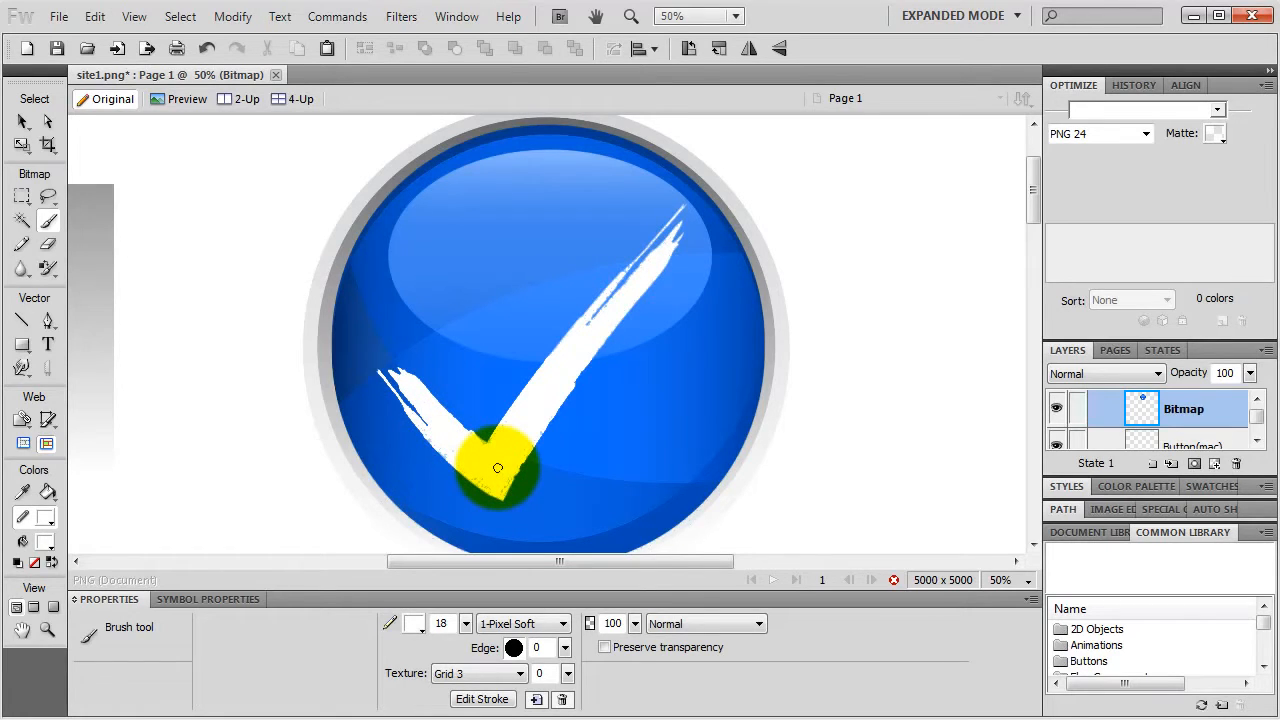
Step: Deselect the button image and set the document's canvas color to transparent
{"action": "left_click", "coordinate": [22, 121]}
{"action": "left_click", "coordinate": [690, 306]}
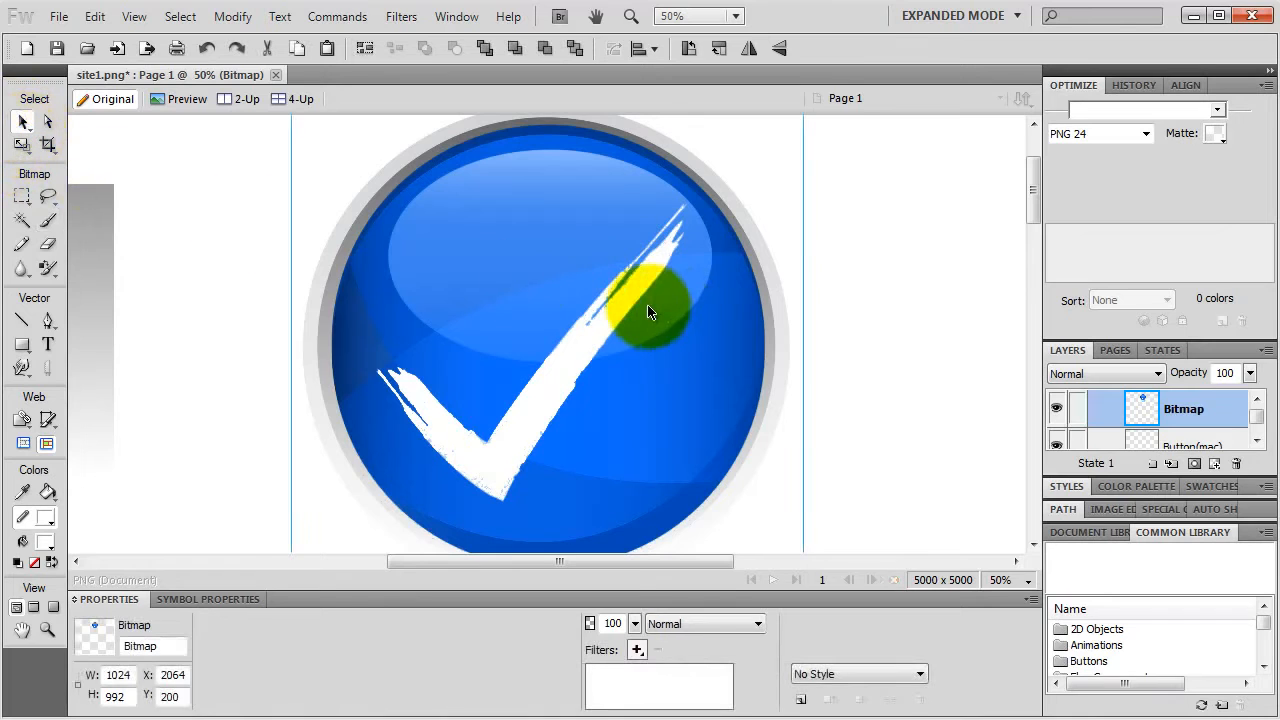
{"action": "key", "text": "ctrl+minus"}
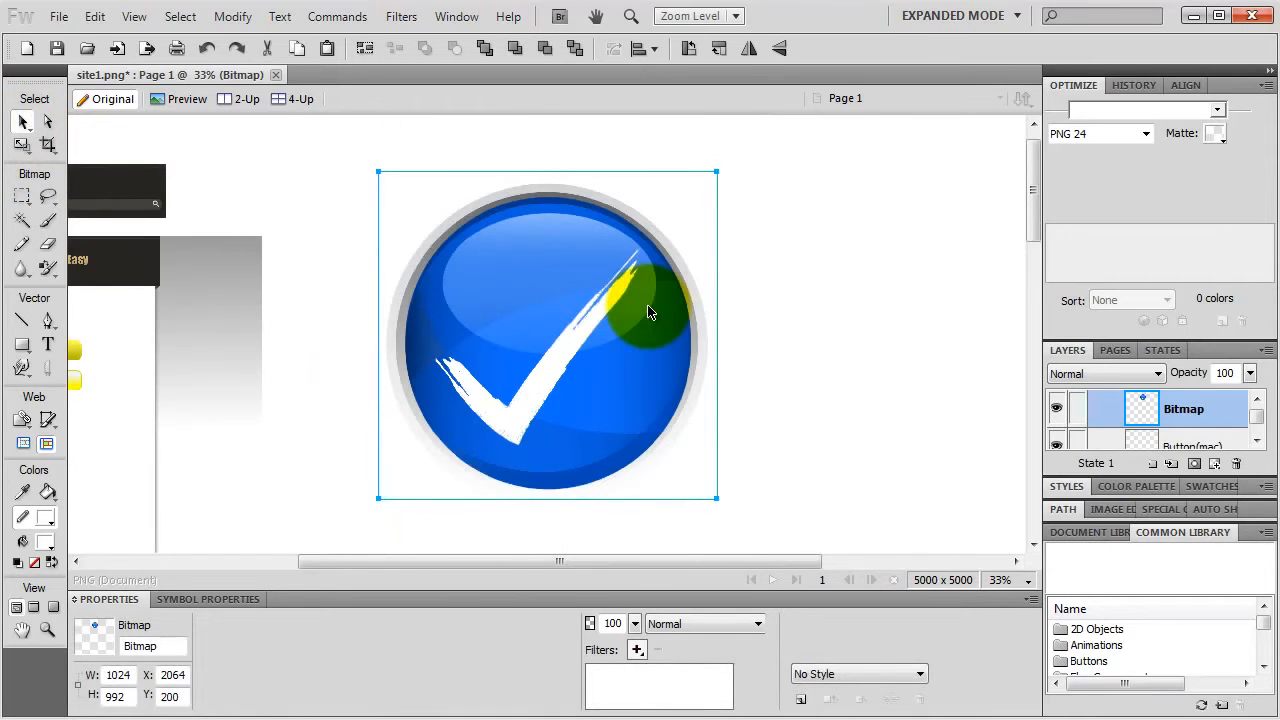
{"action": "key", "text": "ctrl+minus"}
{"action": "key", "text": "ctrl+equal"}
{"action": "left_click", "coordinate": [778, 259]}
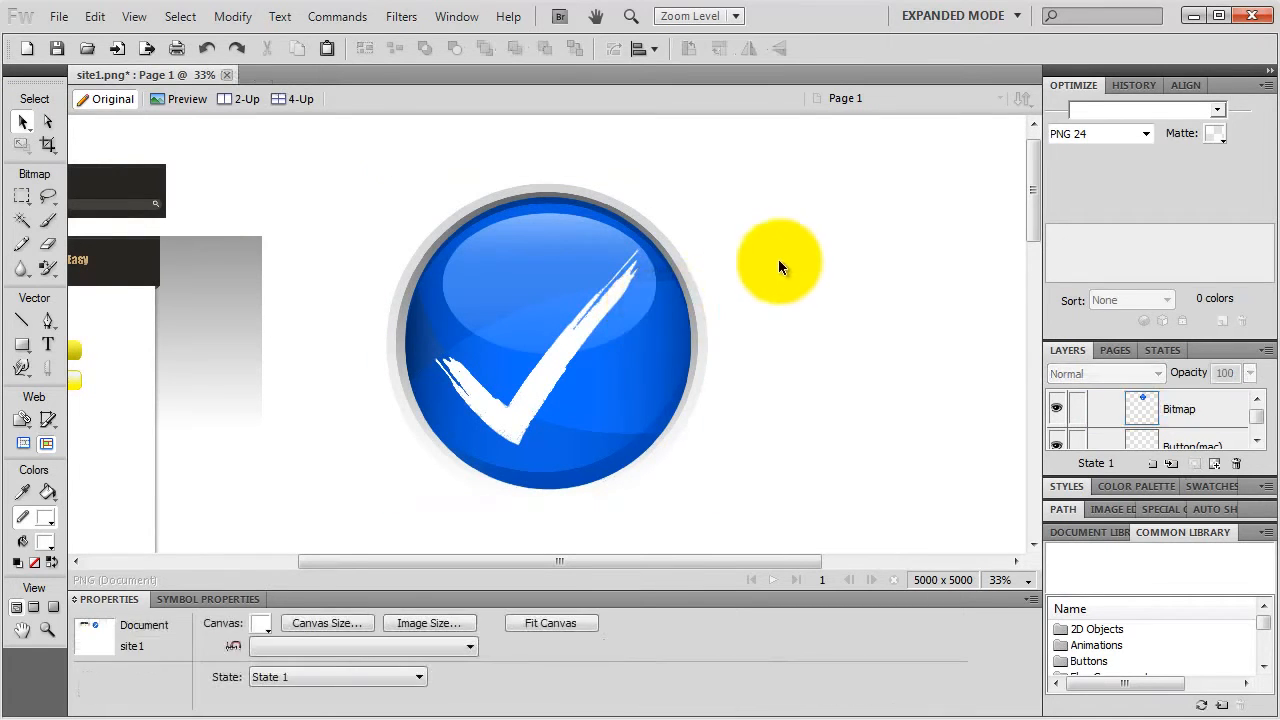
{"action": "left_click", "coordinate": [266, 622]}
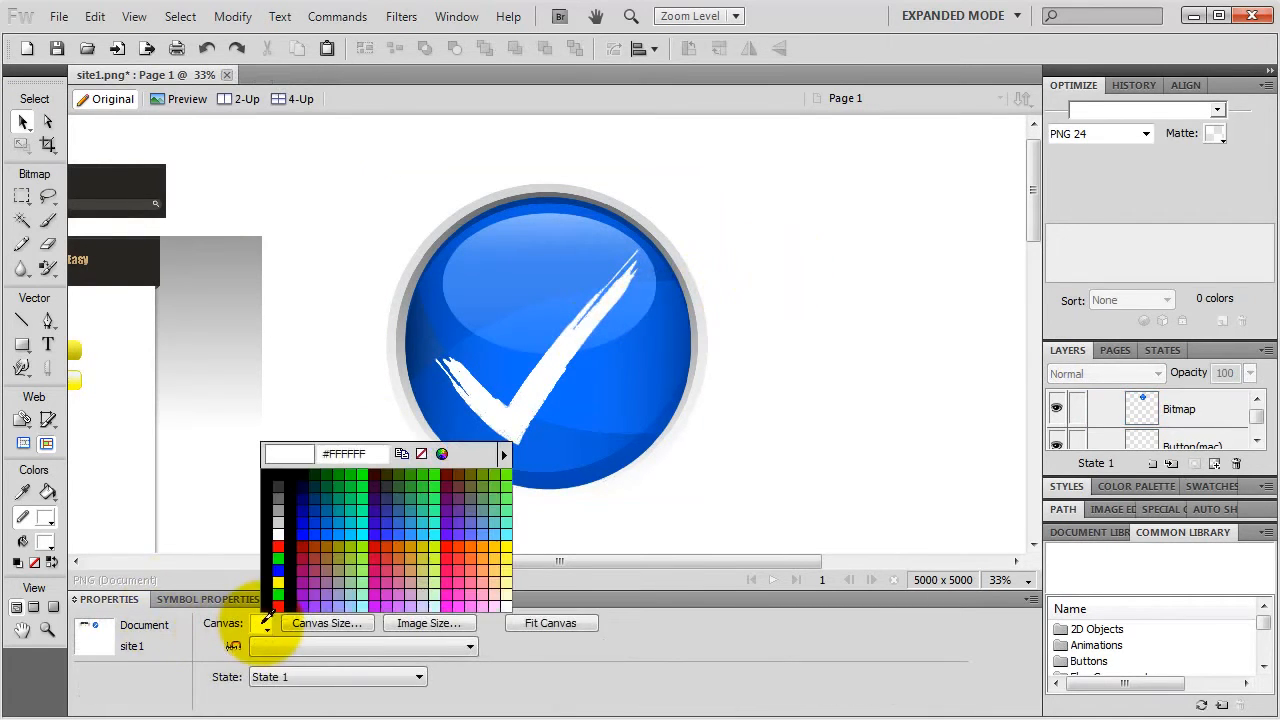
{"action": "left_click", "coordinate": [421, 455]}
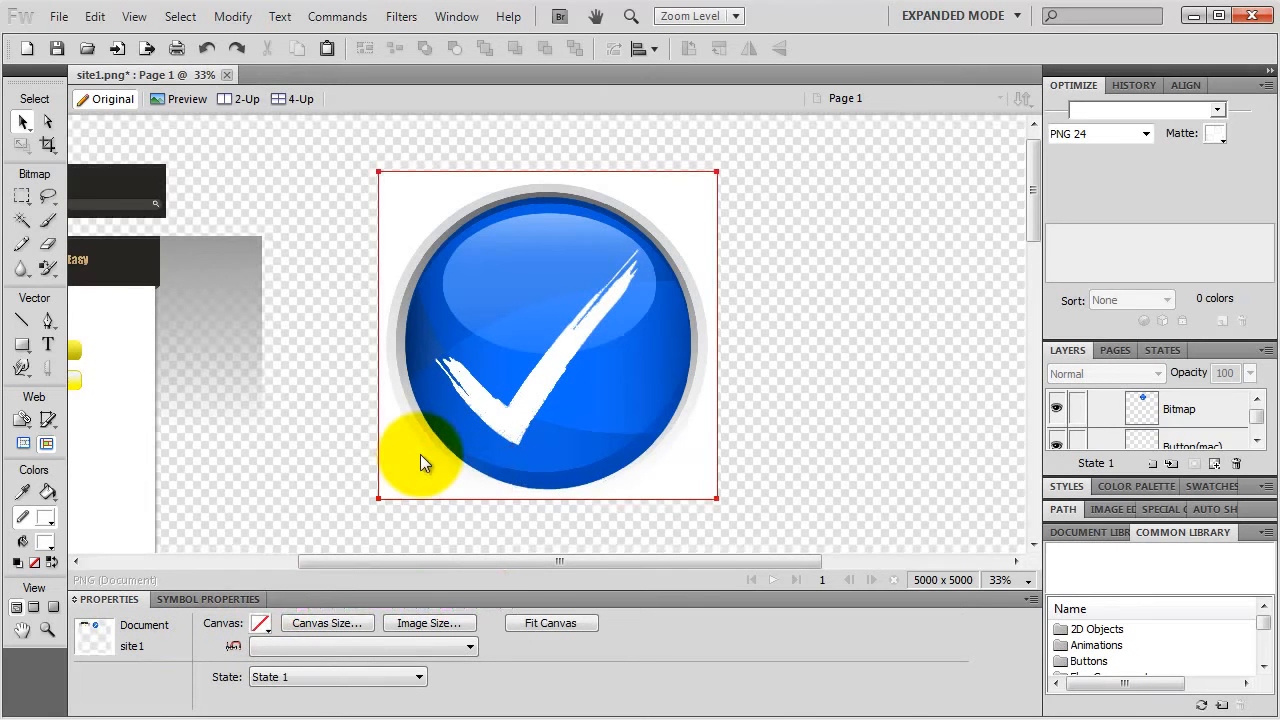
Step: Select the white background around the blue checkmark button using the Magic Wand with a tolerance of 1
{"action": "left_click", "coordinate": [470, 257]}
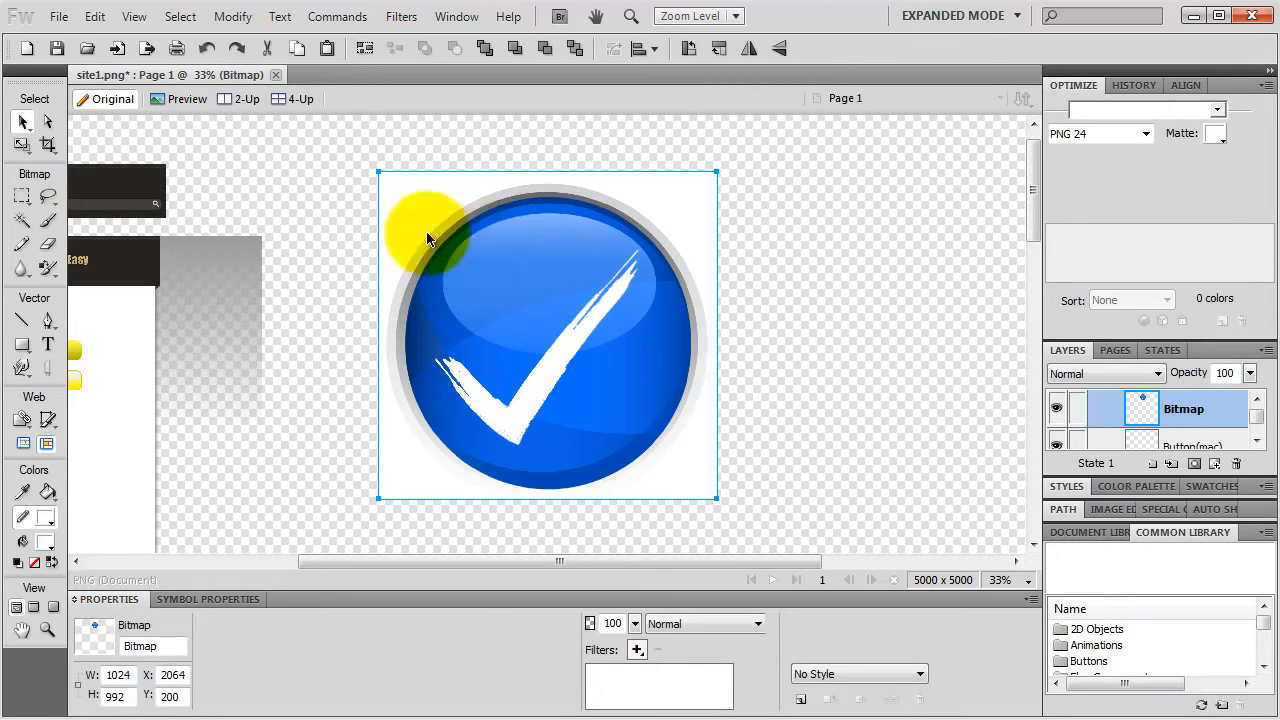
{"action": "left_click", "coordinate": [22, 220]}
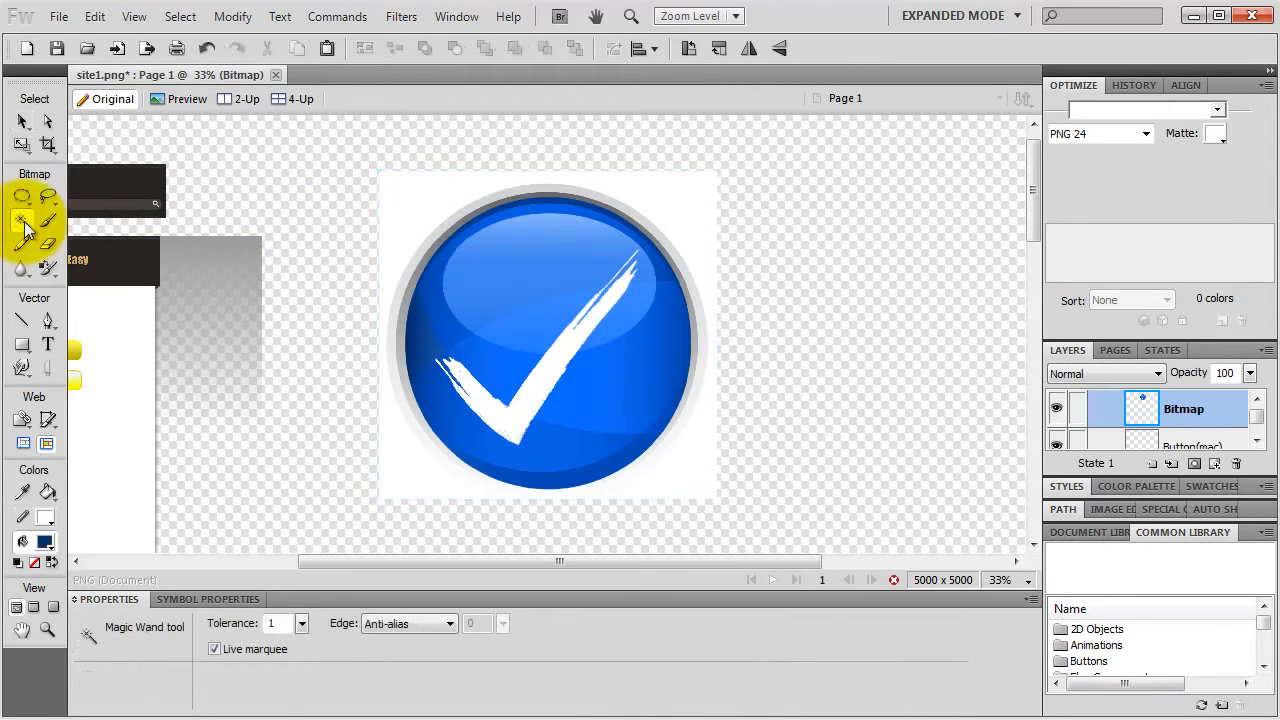
{"action": "left_click", "coordinate": [419, 213]}
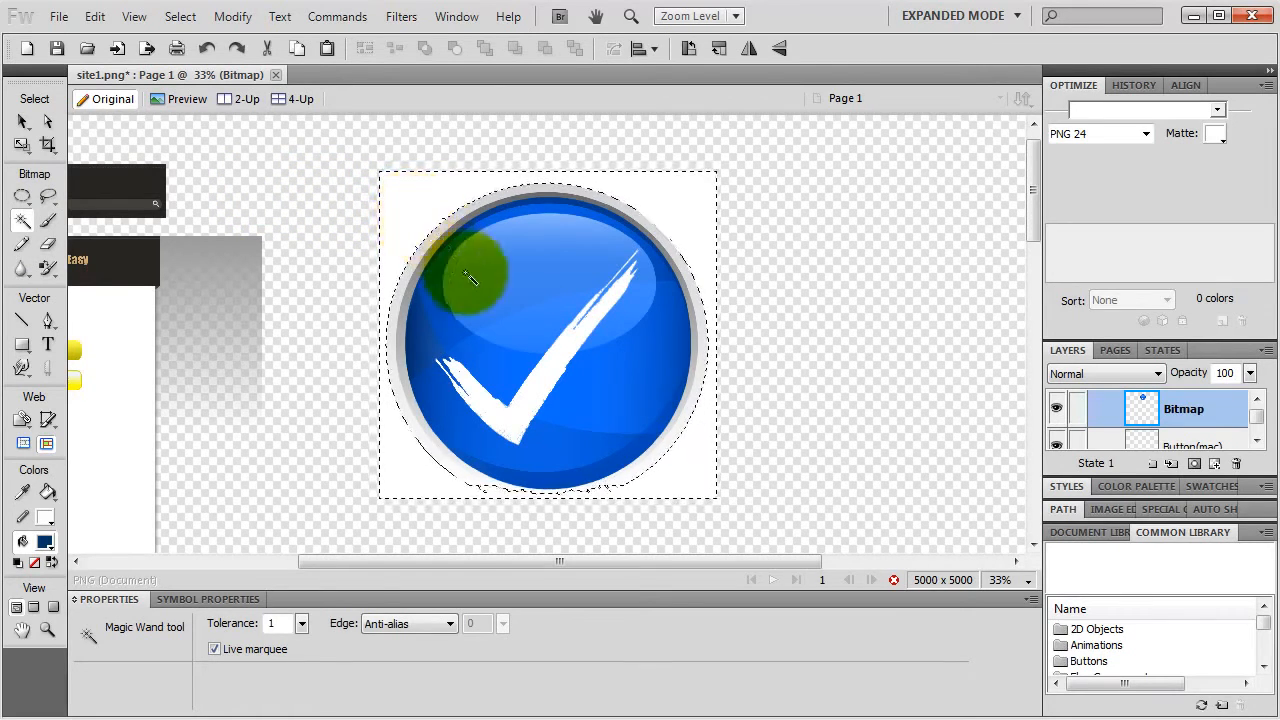
Step: Try Magic Wand tolerances of 10, 0, 1 and 2 on the white background selection
{"action": "left_click", "coordinate": [302, 624]}
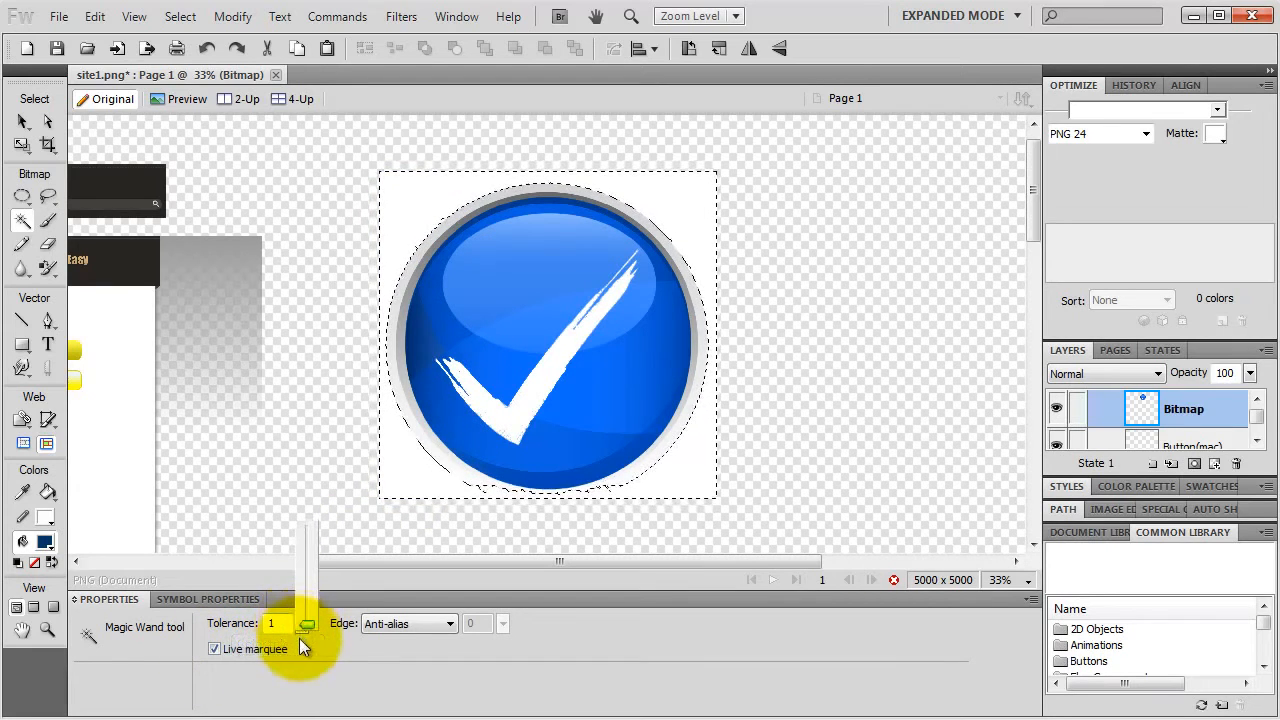
{"action": "left_click_drag", "start_coordinate": [299, 640], "coordinate": [305, 625]}
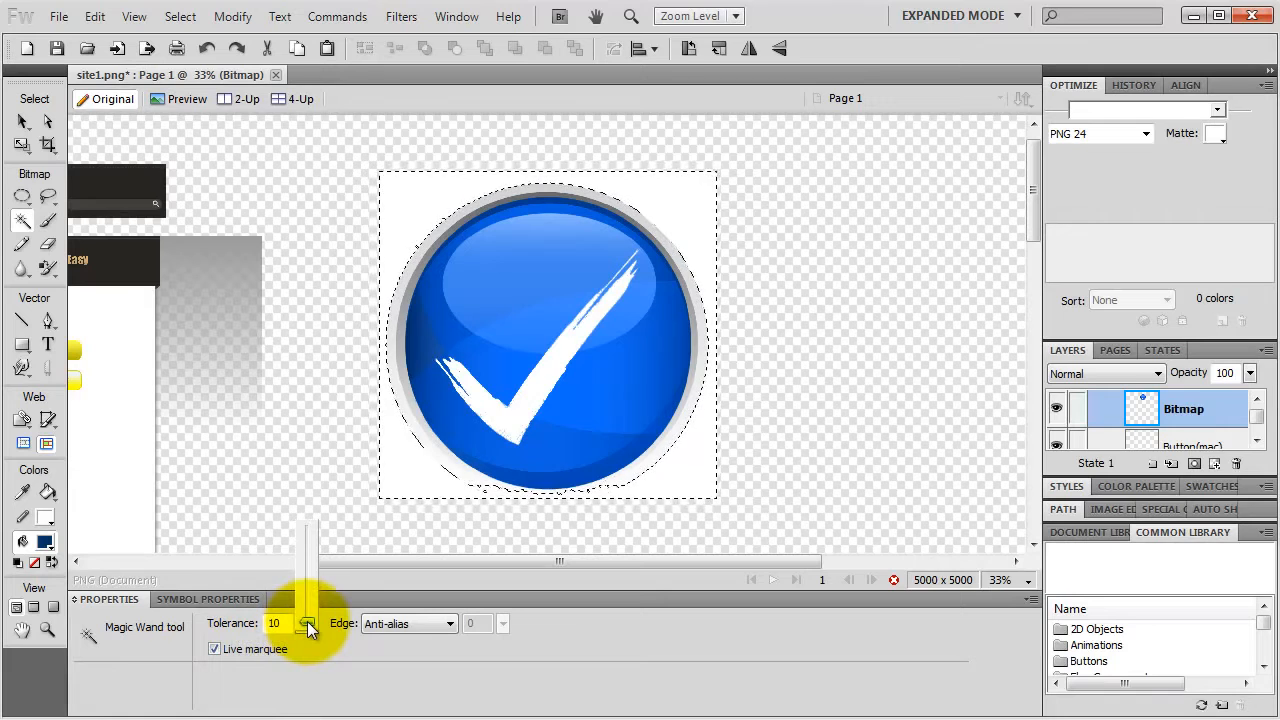
{"action": "mouse_move", "coordinate": [310, 627]}
{"action": "left_mouse_down"}
{"action": "mouse_move", "coordinate": [316, 650]}
{"action": "mouse_move", "coordinate": [308, 628]}
{"action": "left_mouse_up"}
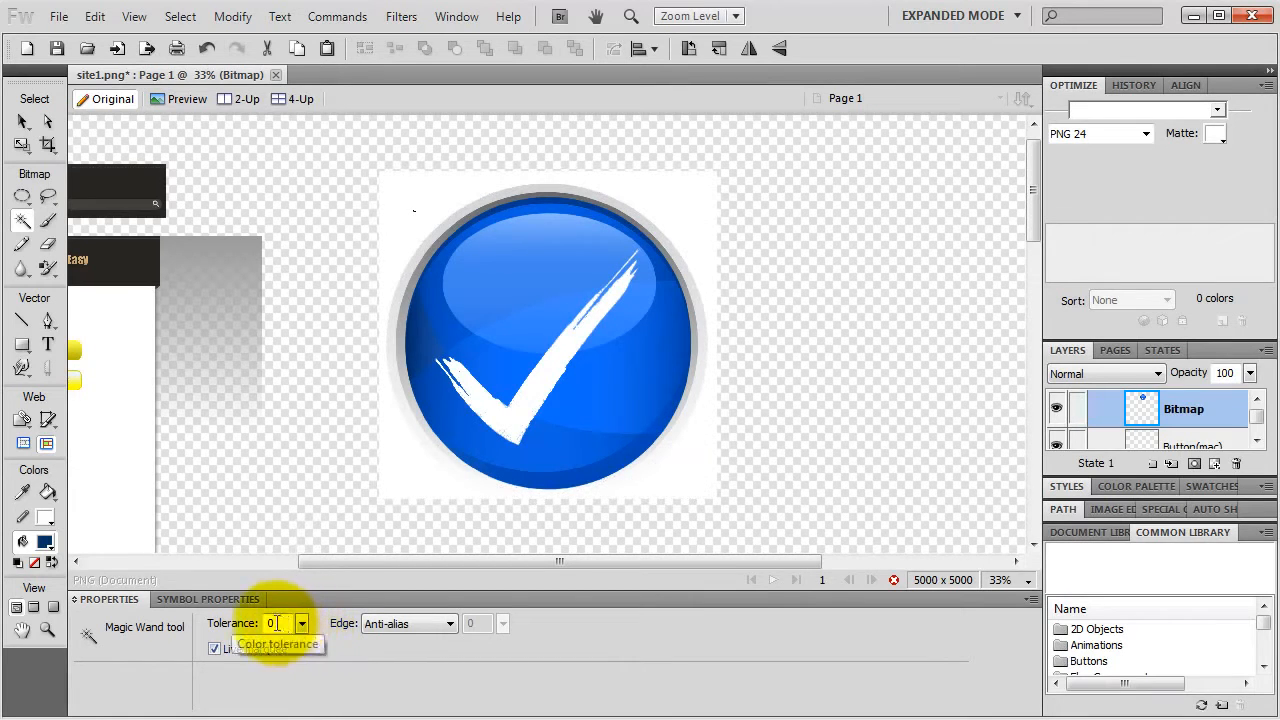
{"action": "type", "text": "1"}
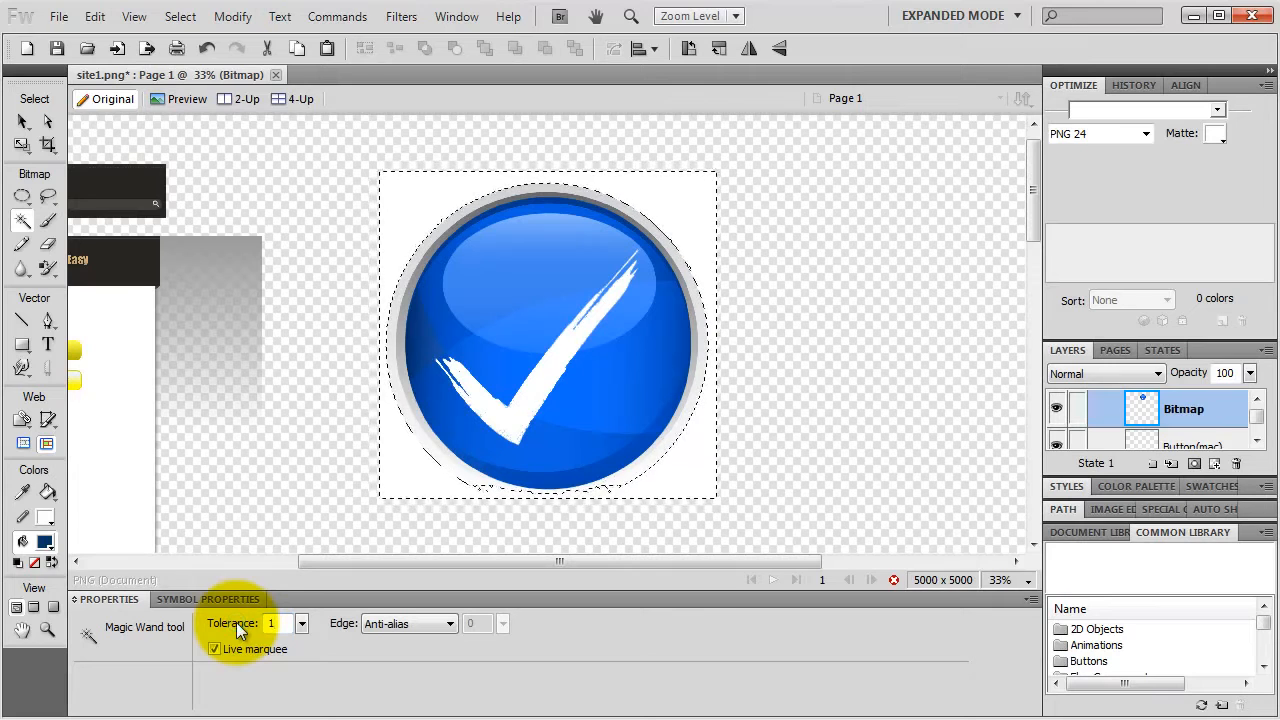
{"action": "double_click", "coordinate": [262, 623]}
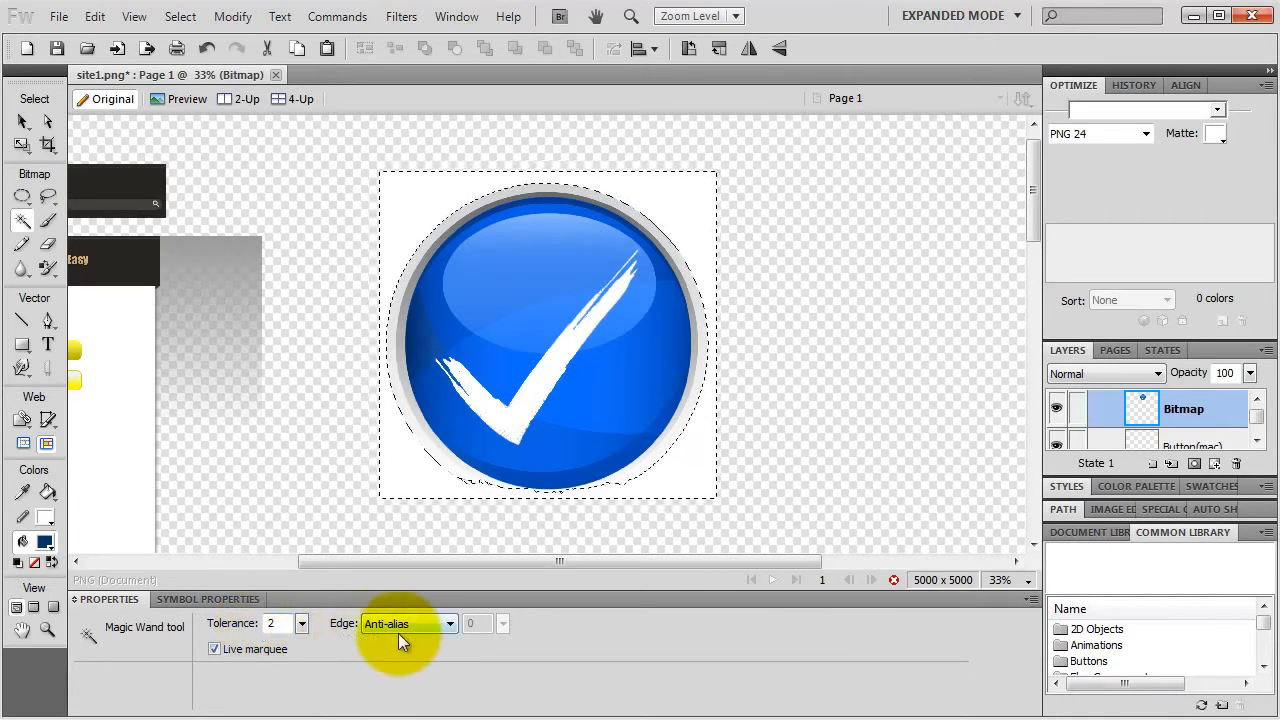
Step: Set the Magic Wand tolerance to 1 and delete the selected white background around the button
{"action": "left_click_drag", "start_coordinate": [284, 624], "coordinate": [210, 629]}
{"action": "type", "text": "1"}
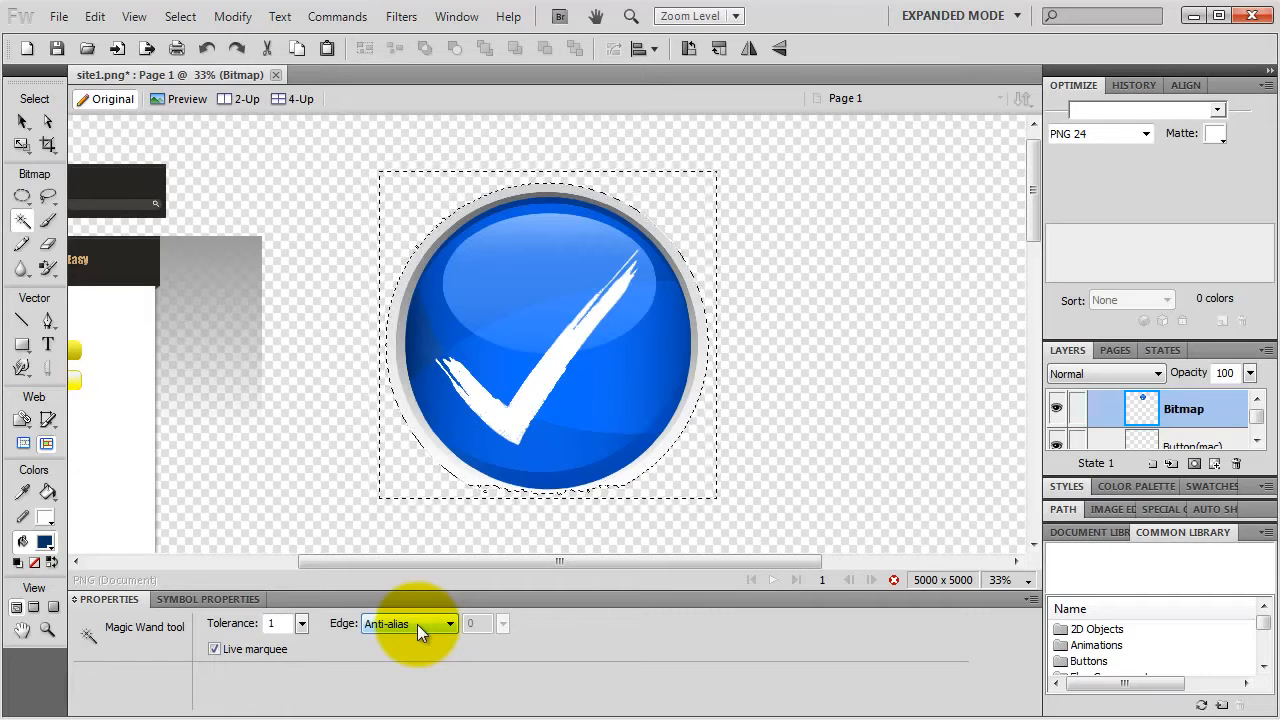
{"action": "key", "text": "v"}
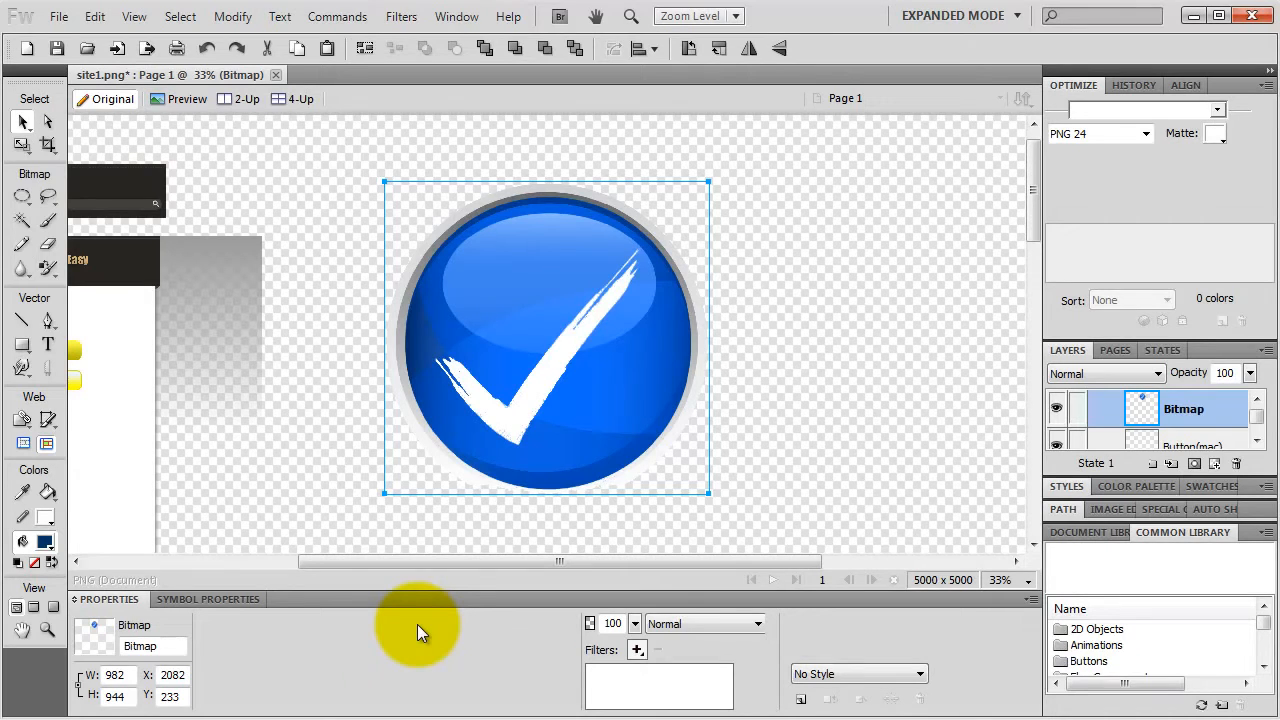
Step: Deselect the button image and set the canvas color to black
{"action": "left_click", "coordinate": [861, 371]}
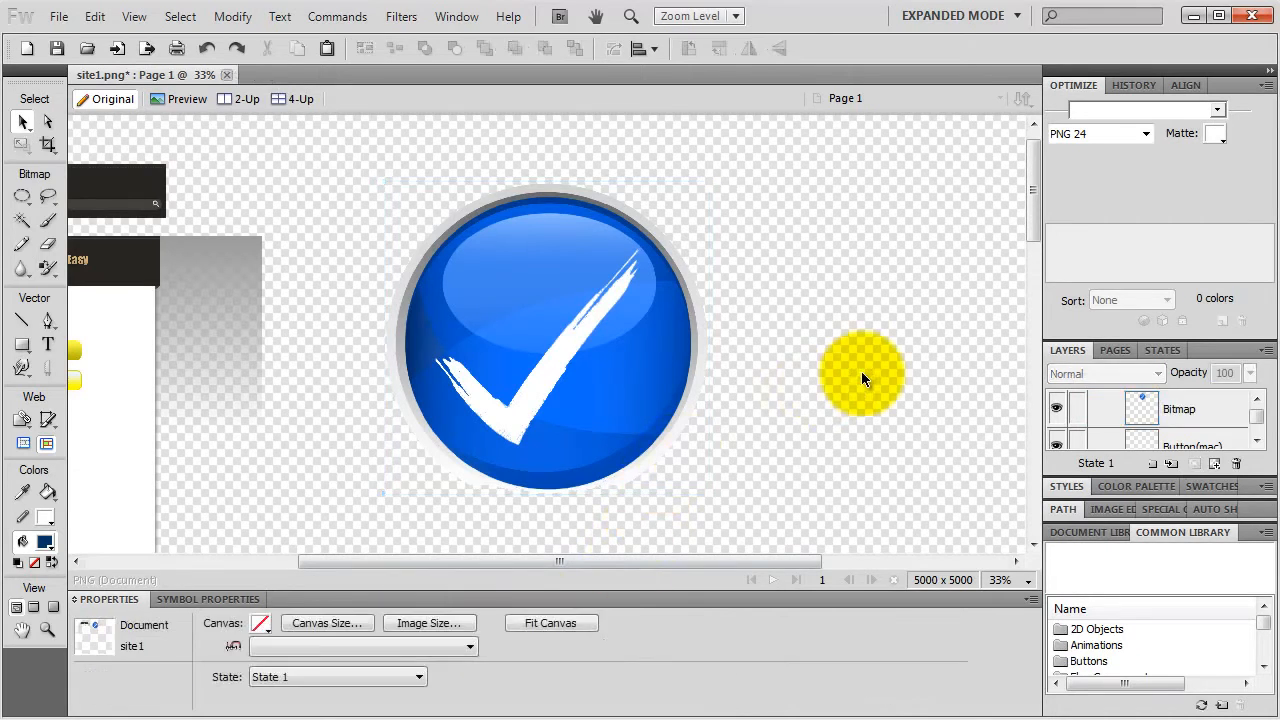
{"action": "left_click", "coordinate": [261, 623]}
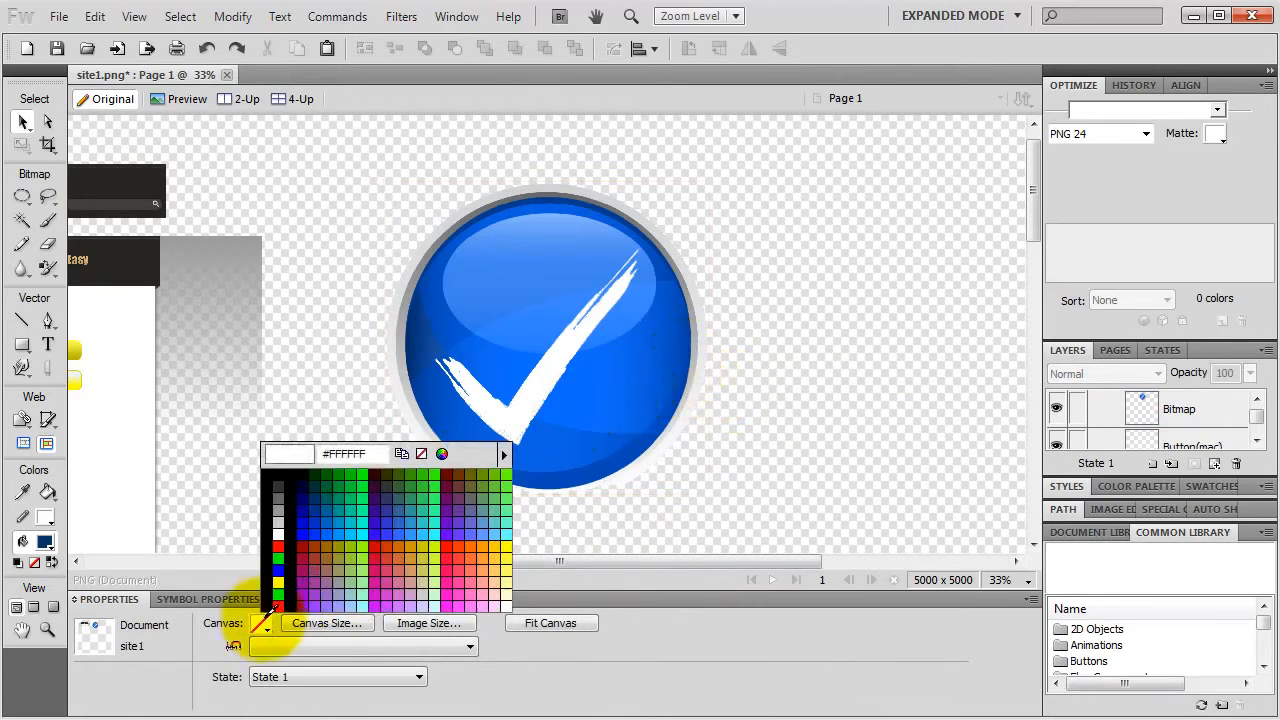
{"action": "left_click", "coordinate": [279, 474]}
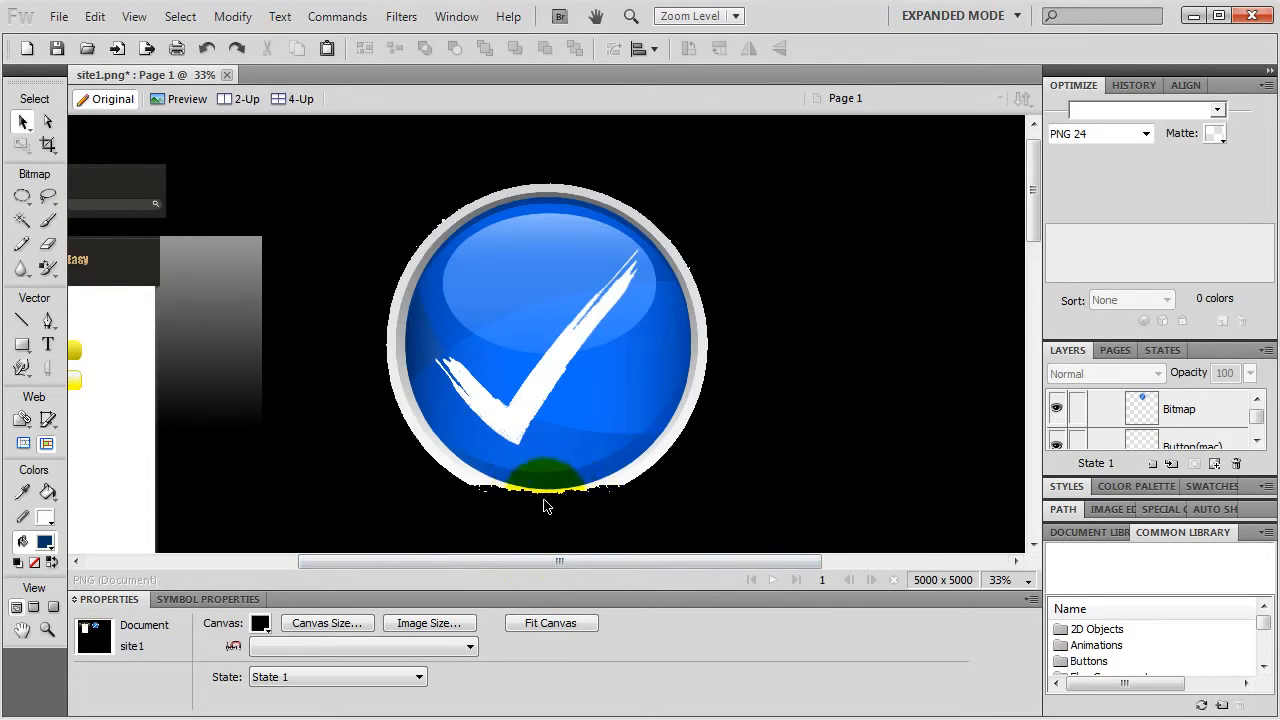
{"action": "left_click", "coordinate": [545, 420]}
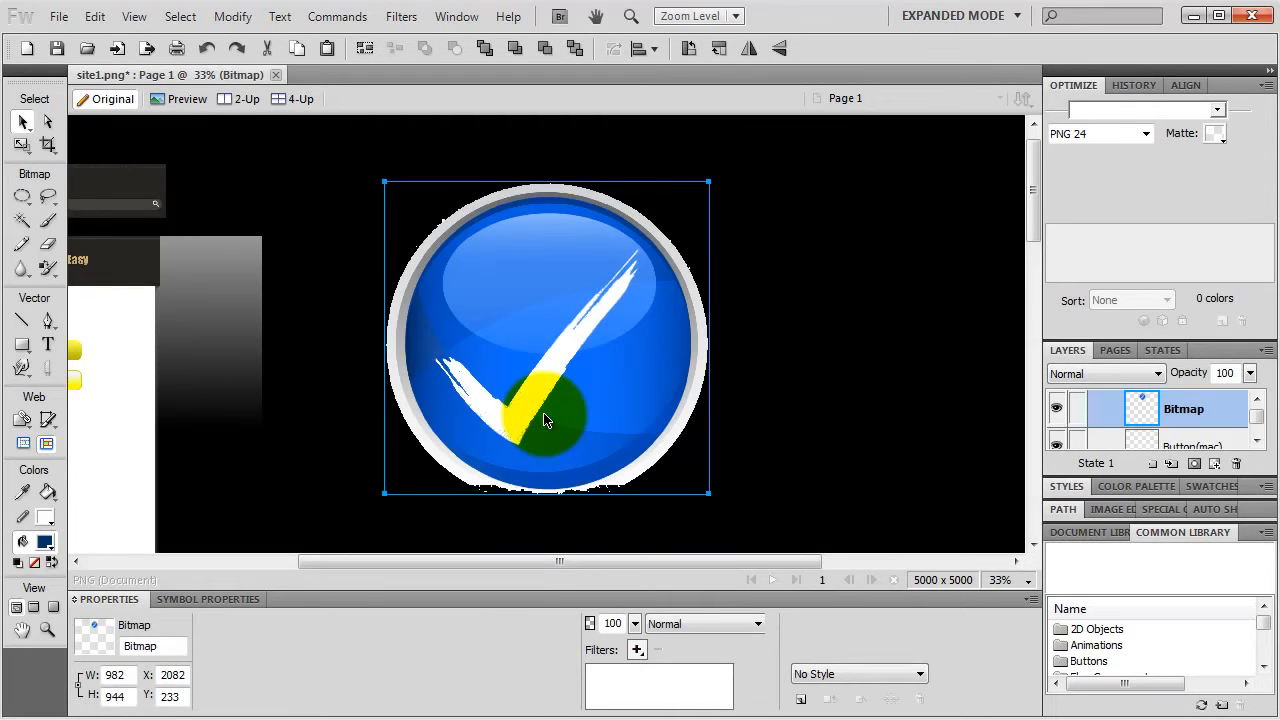
{"action": "left_click_drag", "start_coordinate": [22, 197], "coordinate": [100, 238]}
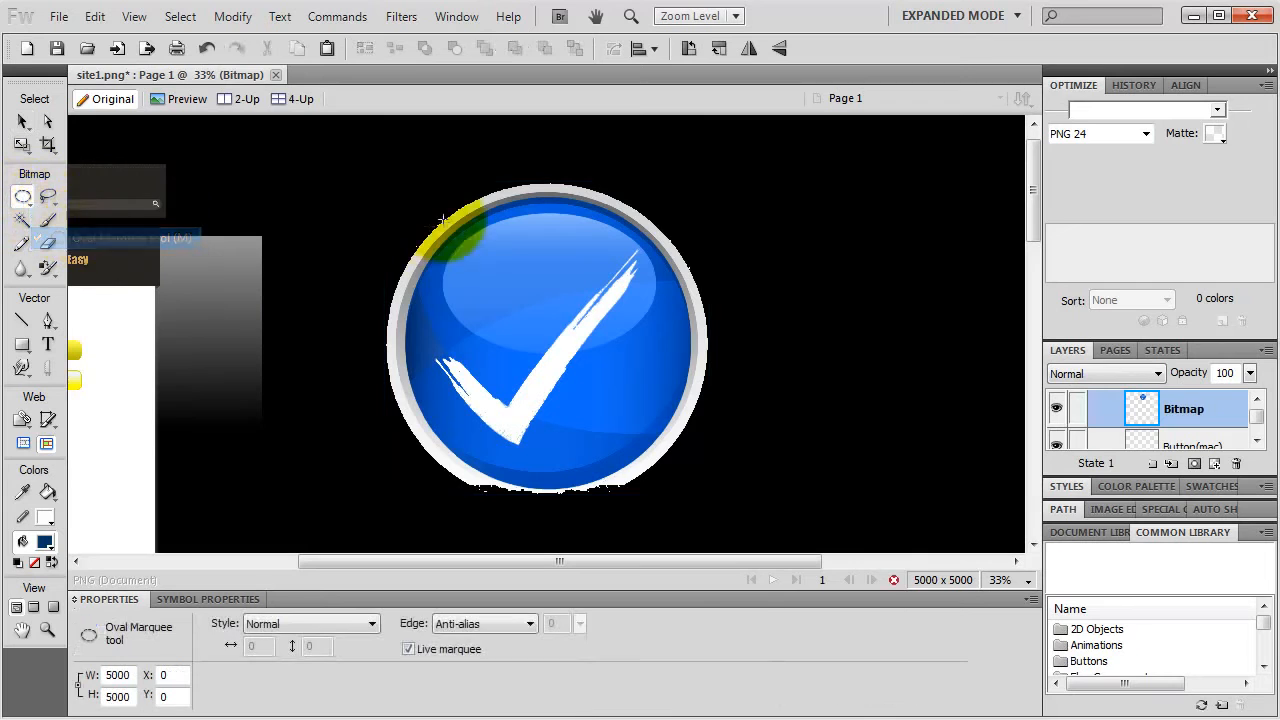
{"action": "left_click_drag", "start_coordinate": [370, 157], "coordinate": [717, 493]}
{"action": "key", "text": "Escape"}
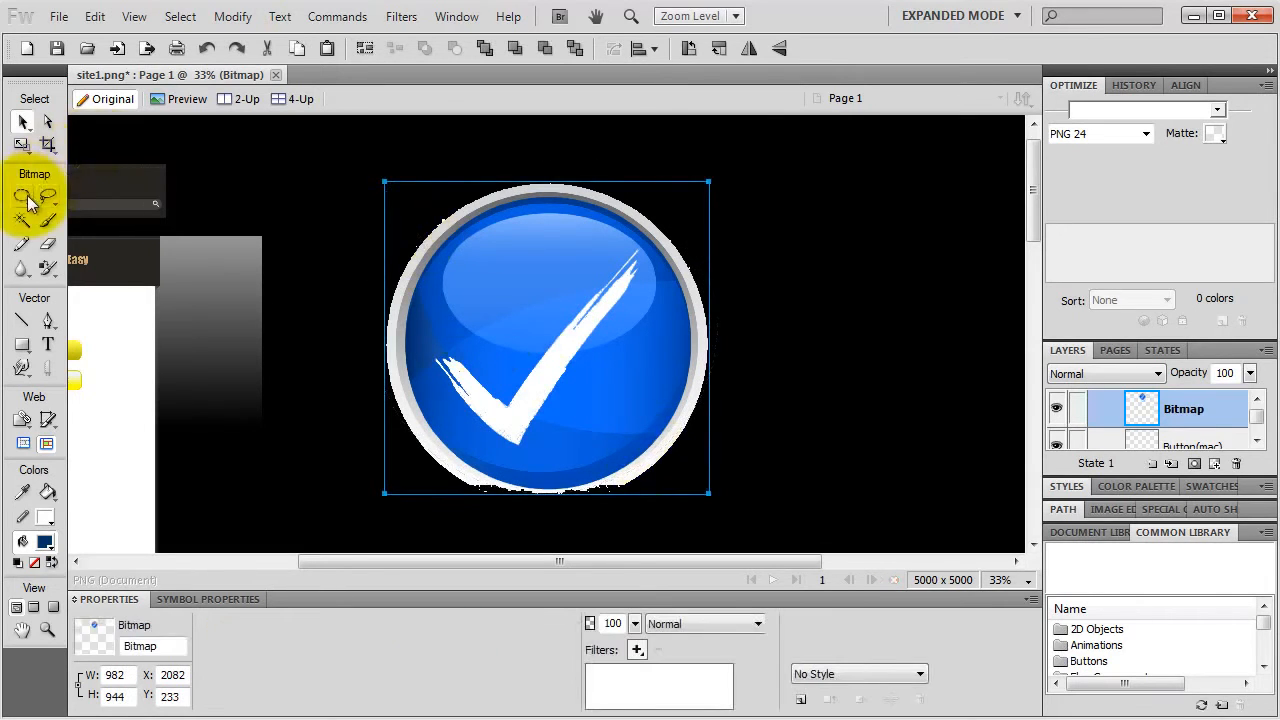
Step: Draw an oval marquee about 1125 by 1101 px fitting the button's bottom edge, and invert it to delete the ragged pixels outside
{"action": "left_click_drag", "start_coordinate": [28, 203], "coordinate": [45, 237]}
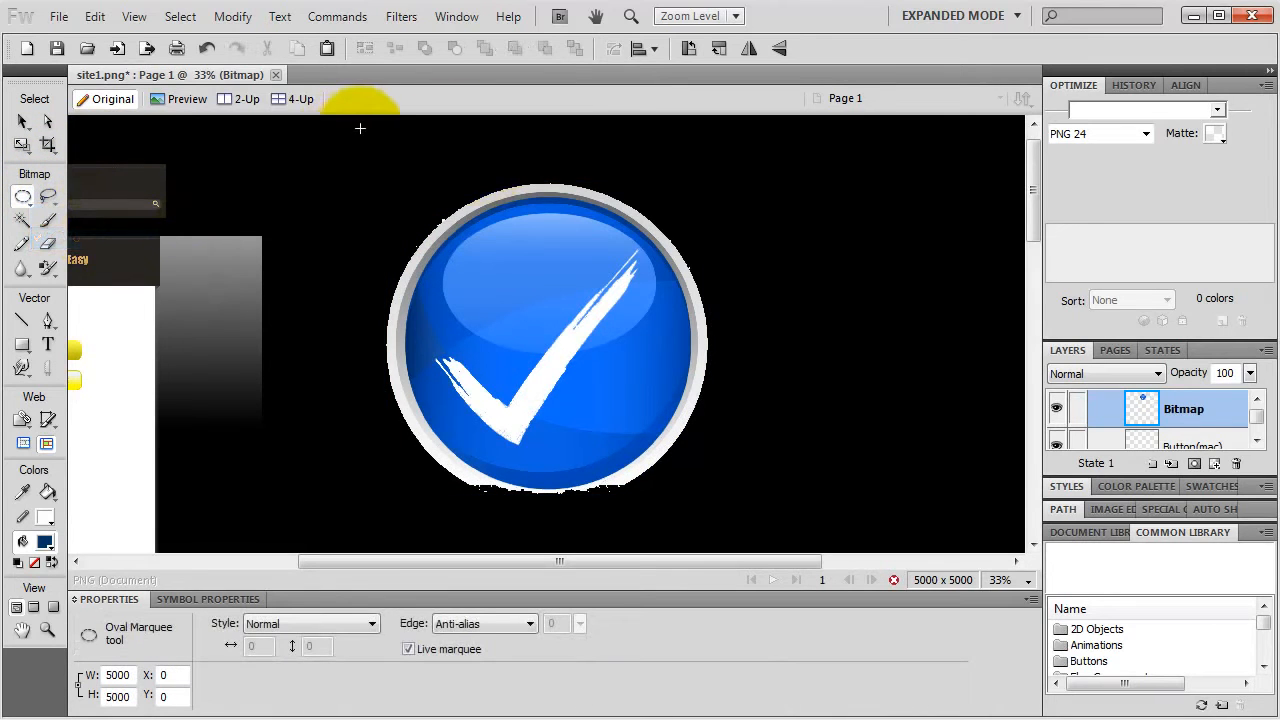
{"action": "left_click_drag", "start_coordinate": [360, 128], "coordinate": [731, 491]}
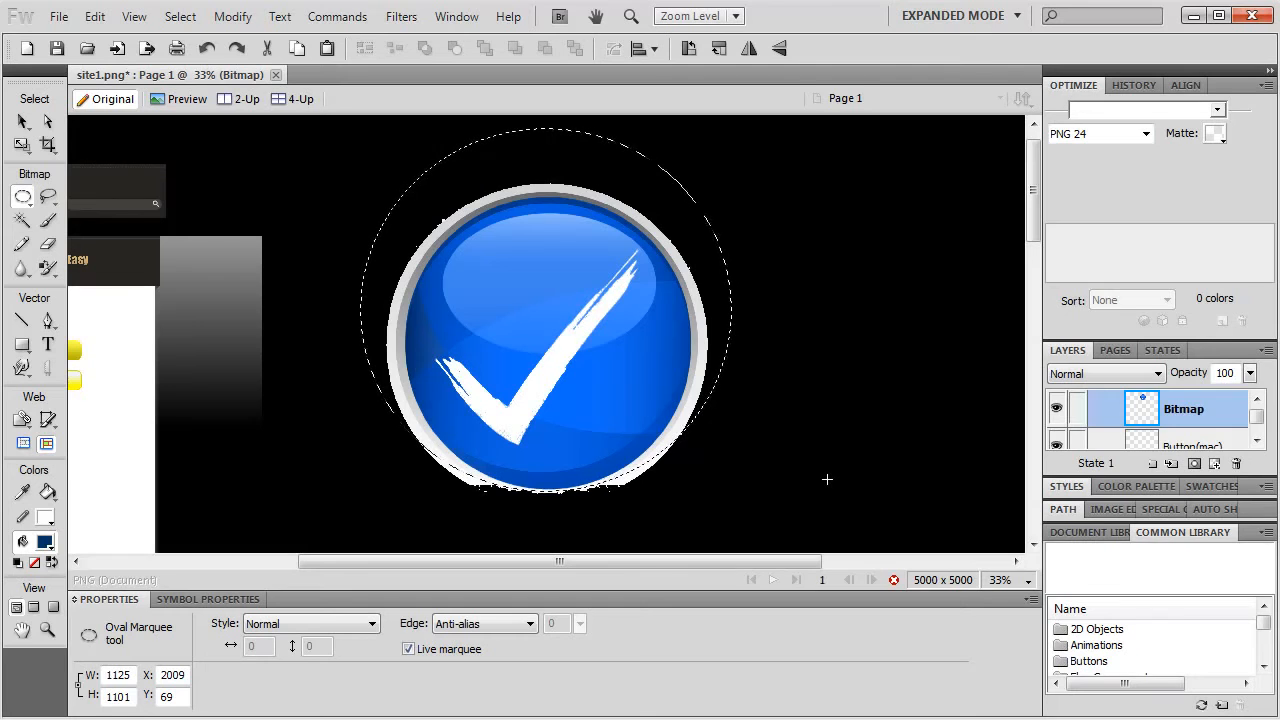
{"action": "key", "text": "Left"}
{"action": "key", "text": "Up"}
{"action": "key", "text": "Down"}
{"action": "left_click", "coordinate": [180, 17]}
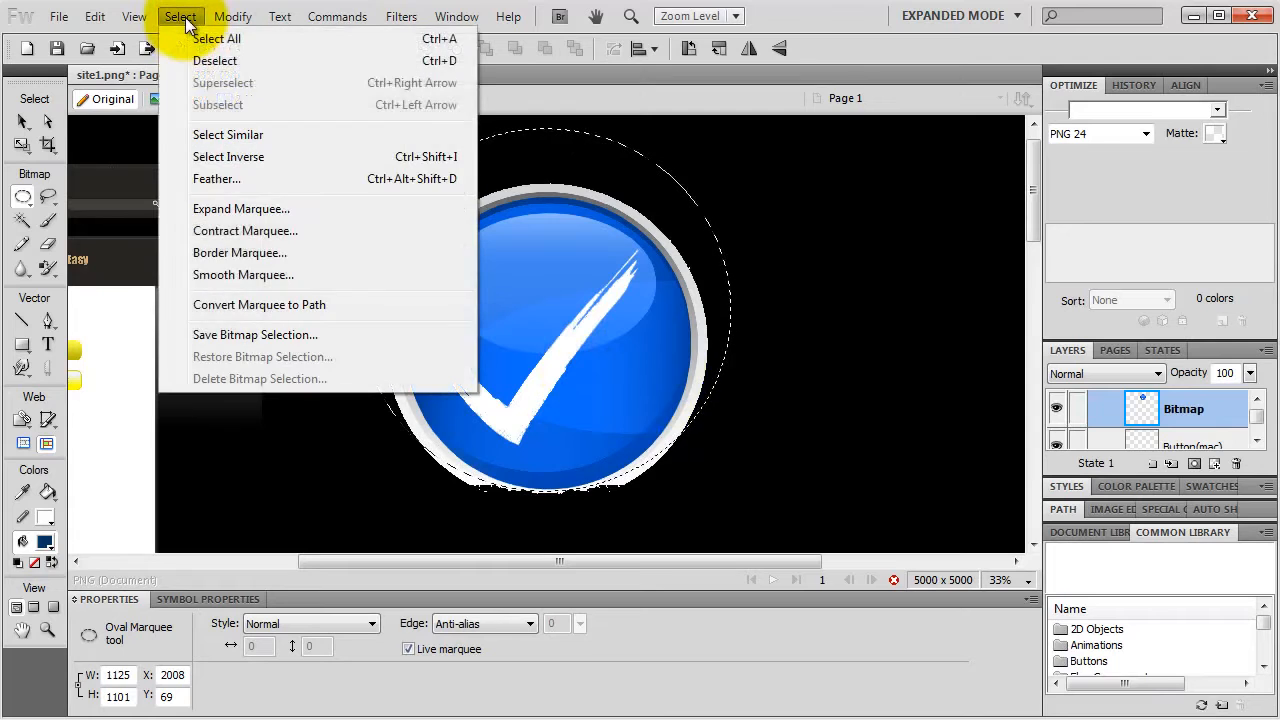
{"action": "left_click", "coordinate": [221, 157]}
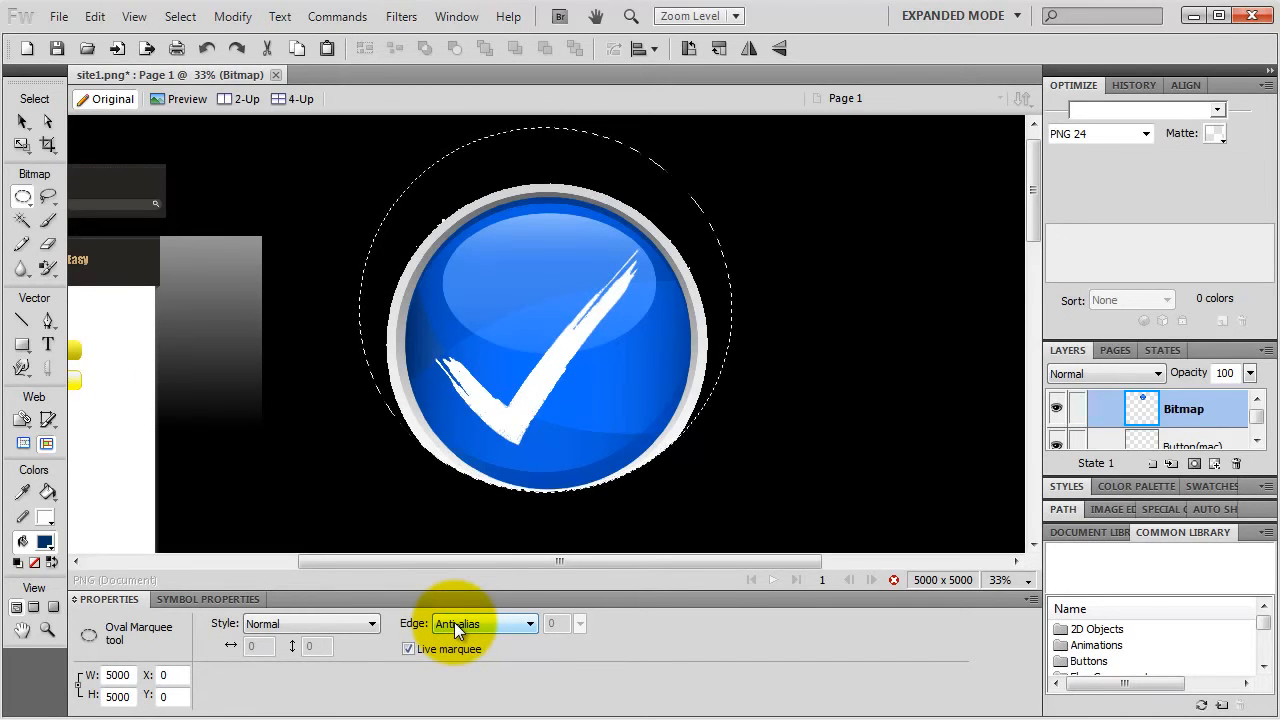
Step: Resize the blue checkmark button image proportionally to a width of 36 px
{"action": "key", "text": "v"}
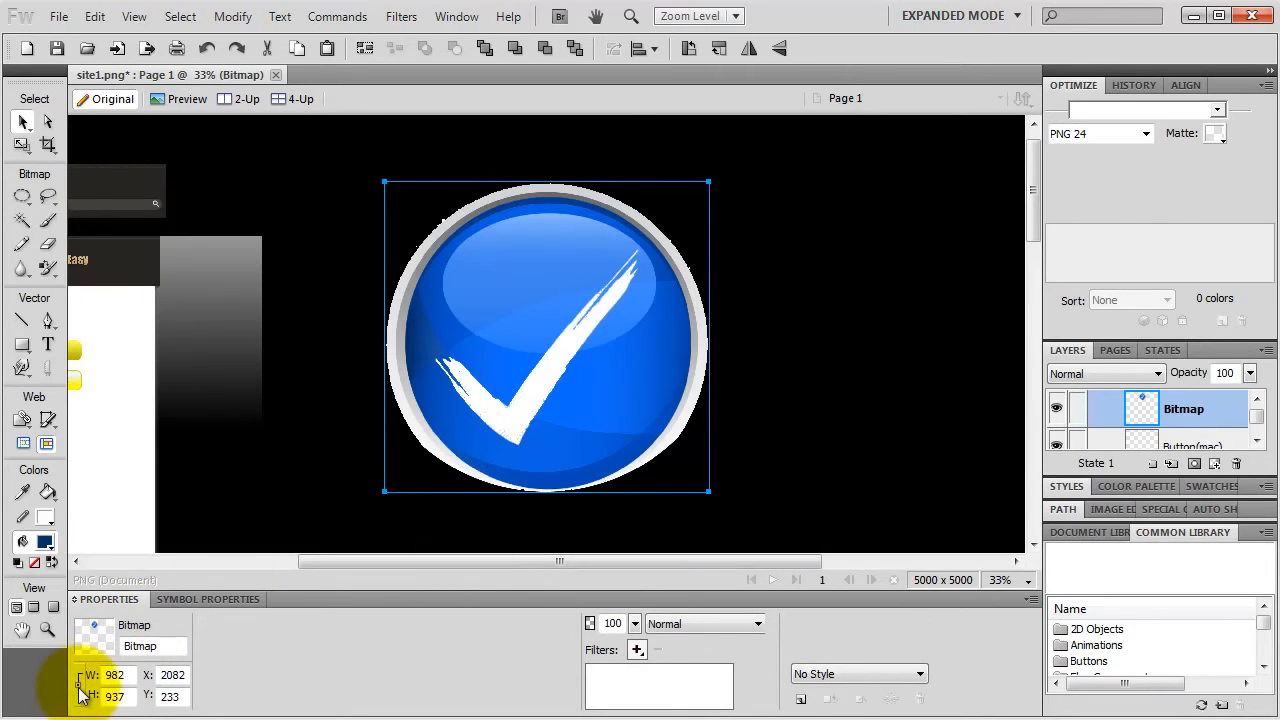
{"action": "double_click", "coordinate": [129, 675]}
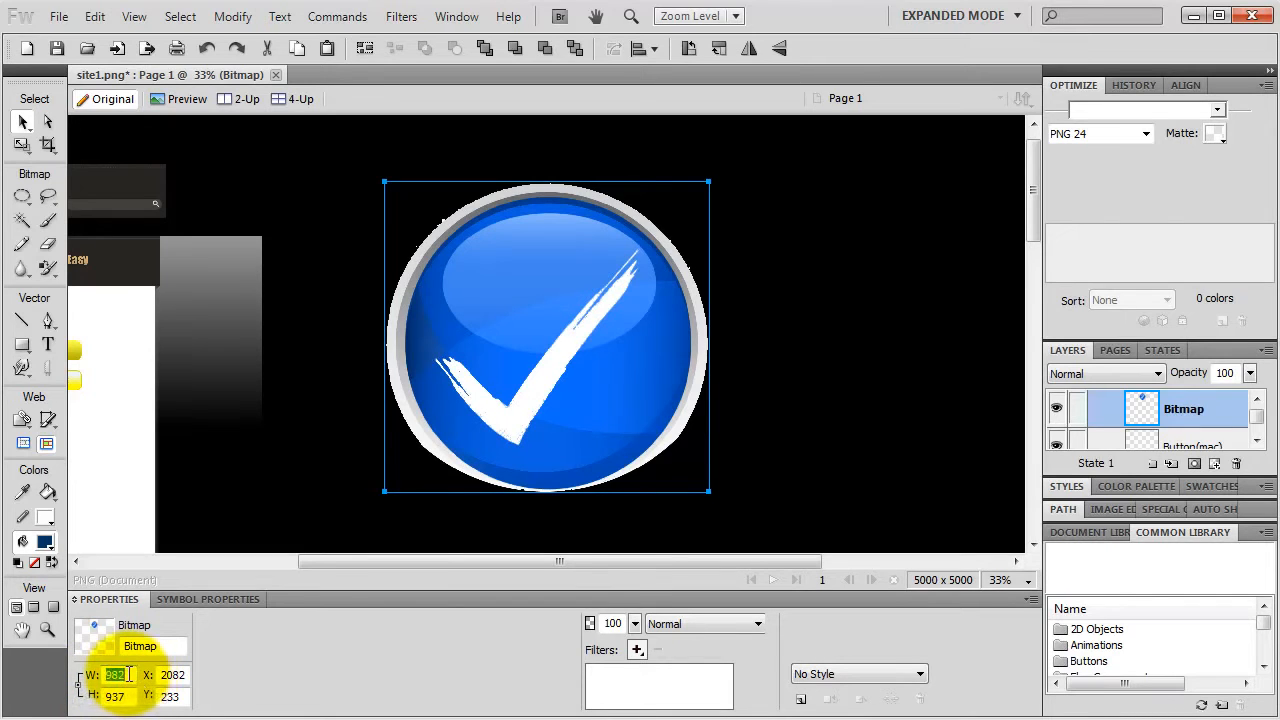
{"action": "type", "text": "36"}
{"action": "key", "text": "Return"}
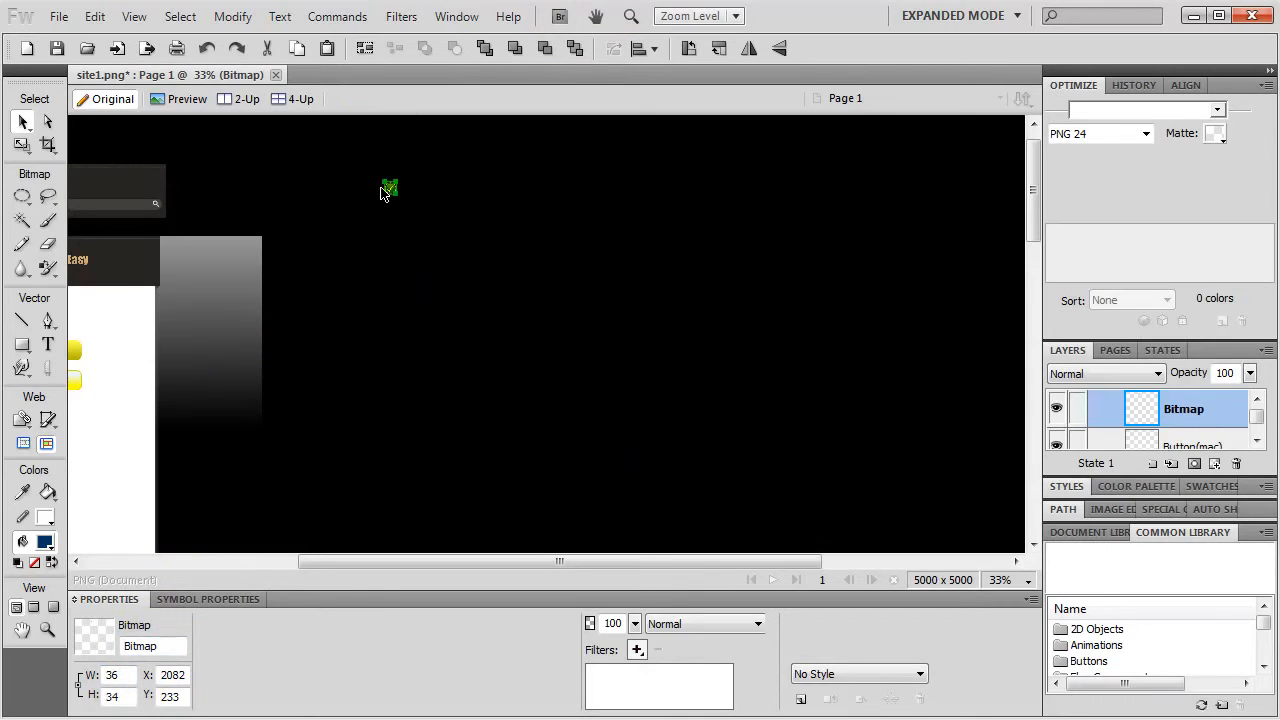
Step: Deselect the small checkmark button and set the canvas color to transparent
{"action": "left_click", "coordinate": [735, 261]}
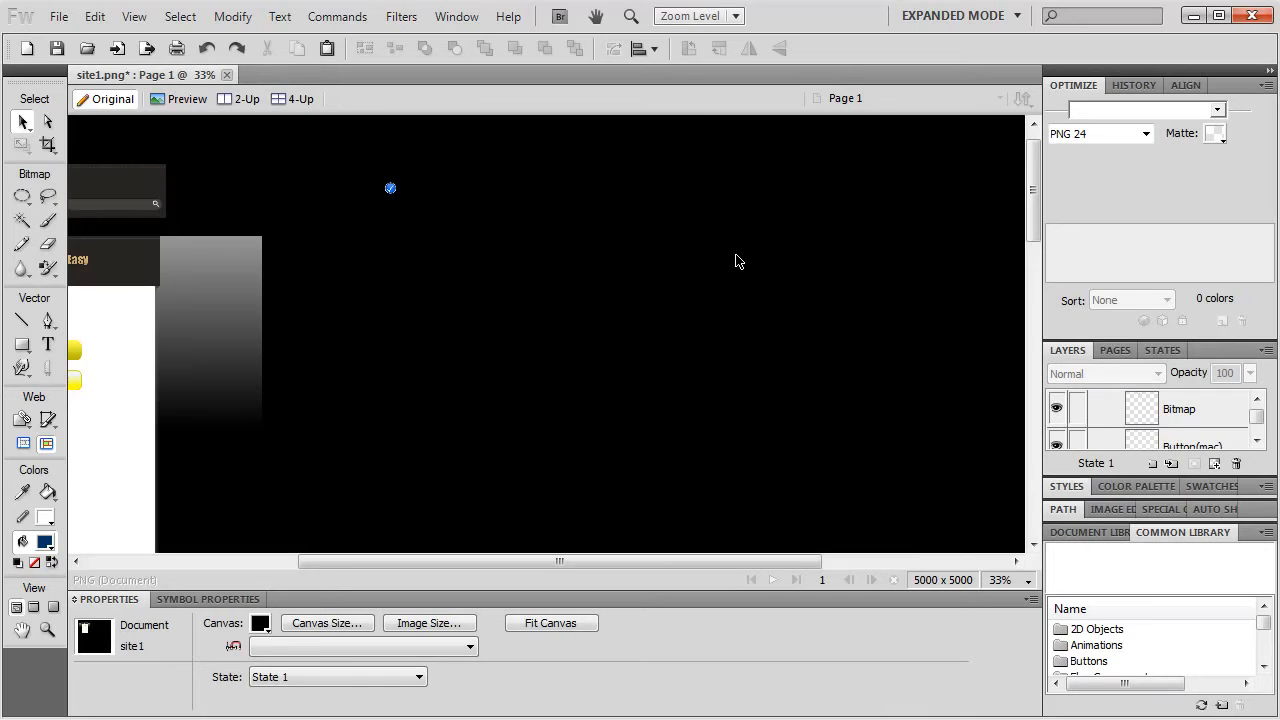
{"action": "left_click", "coordinate": [260, 623]}
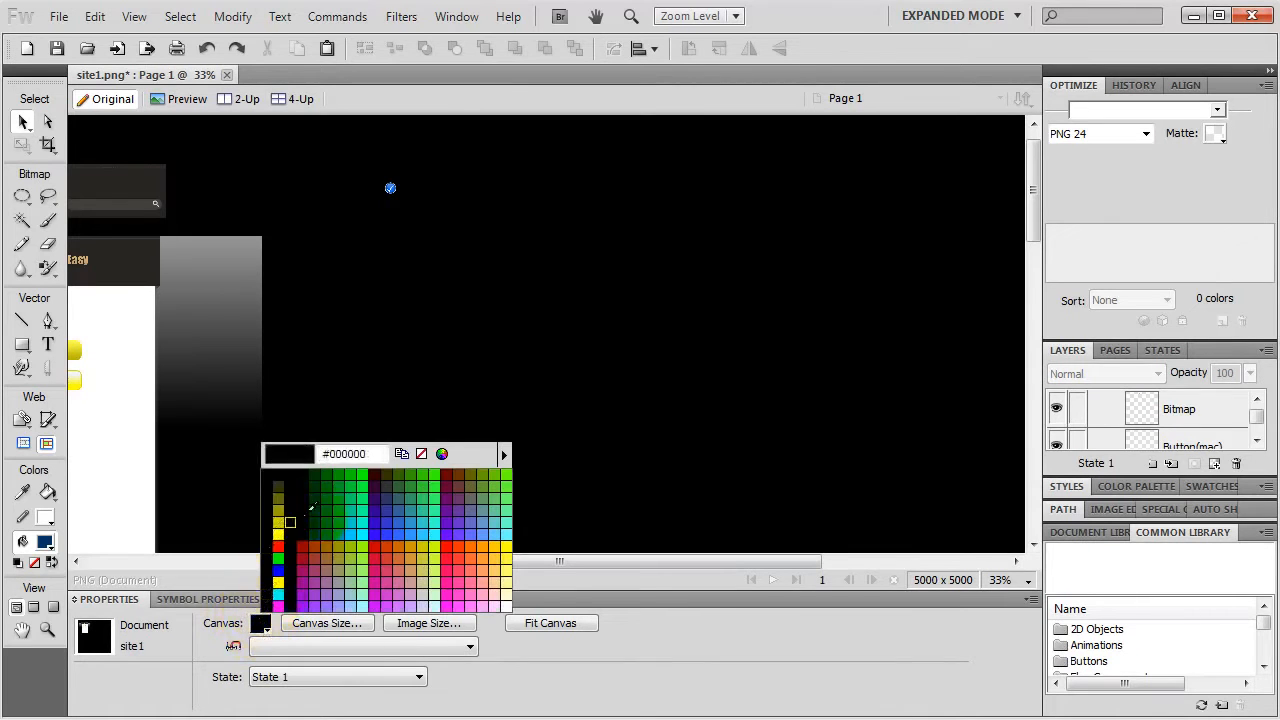
{"action": "left_click", "coordinate": [421, 453]}
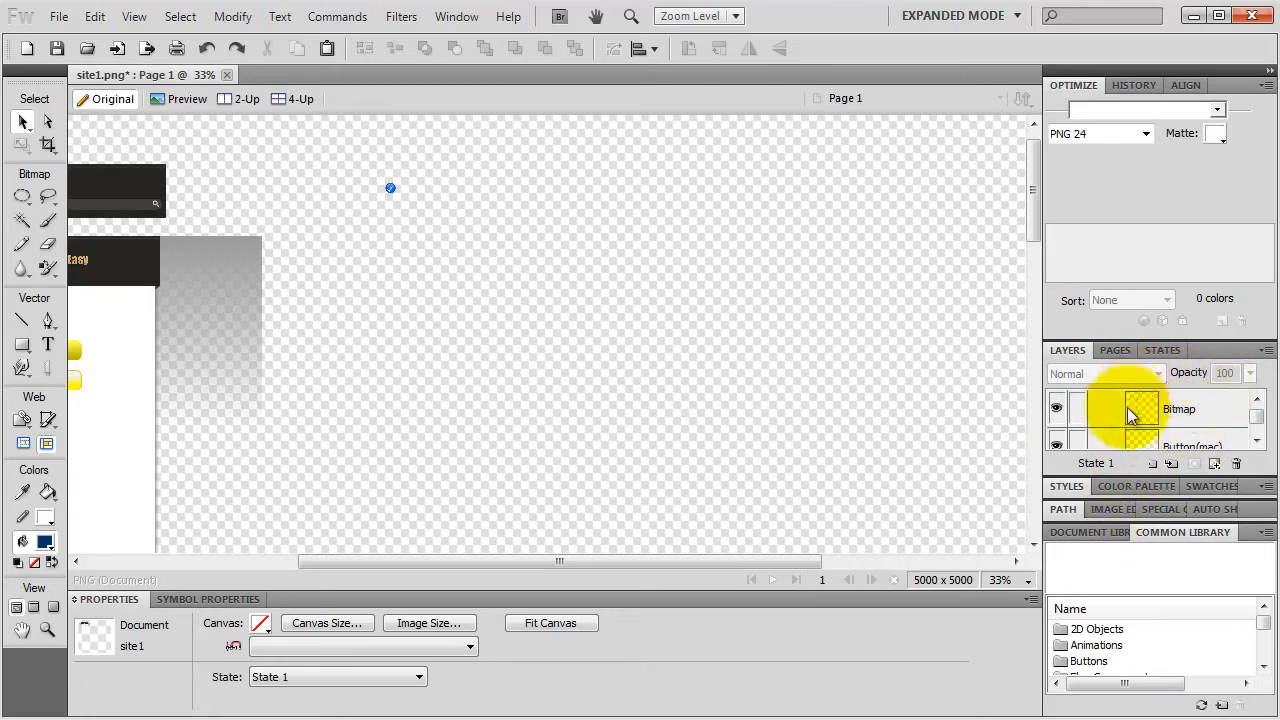
Step: Enlarge the layer list and collapse the header and background layers
{"action": "left_click", "coordinate": [1177, 532]}
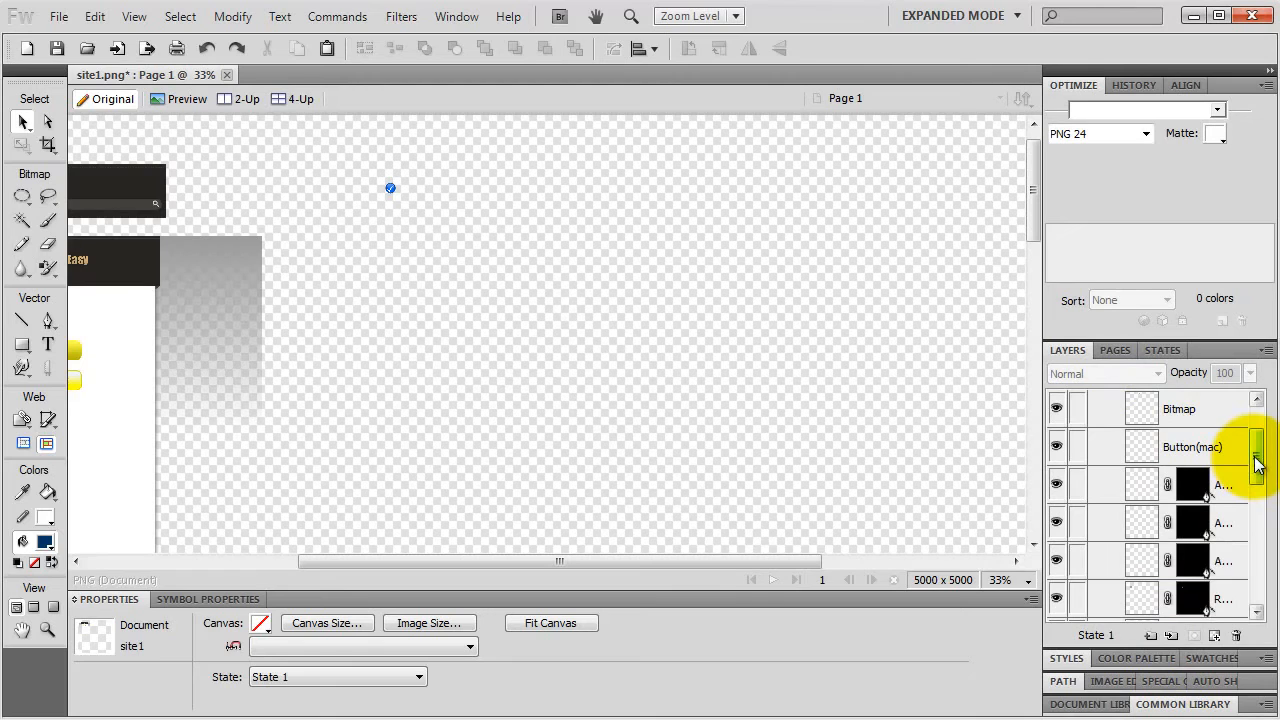
{"action": "left_click_drag", "start_coordinate": [1257, 460], "coordinate": [1251, 420]}
{"action": "left_click", "coordinate": [1098, 428]}
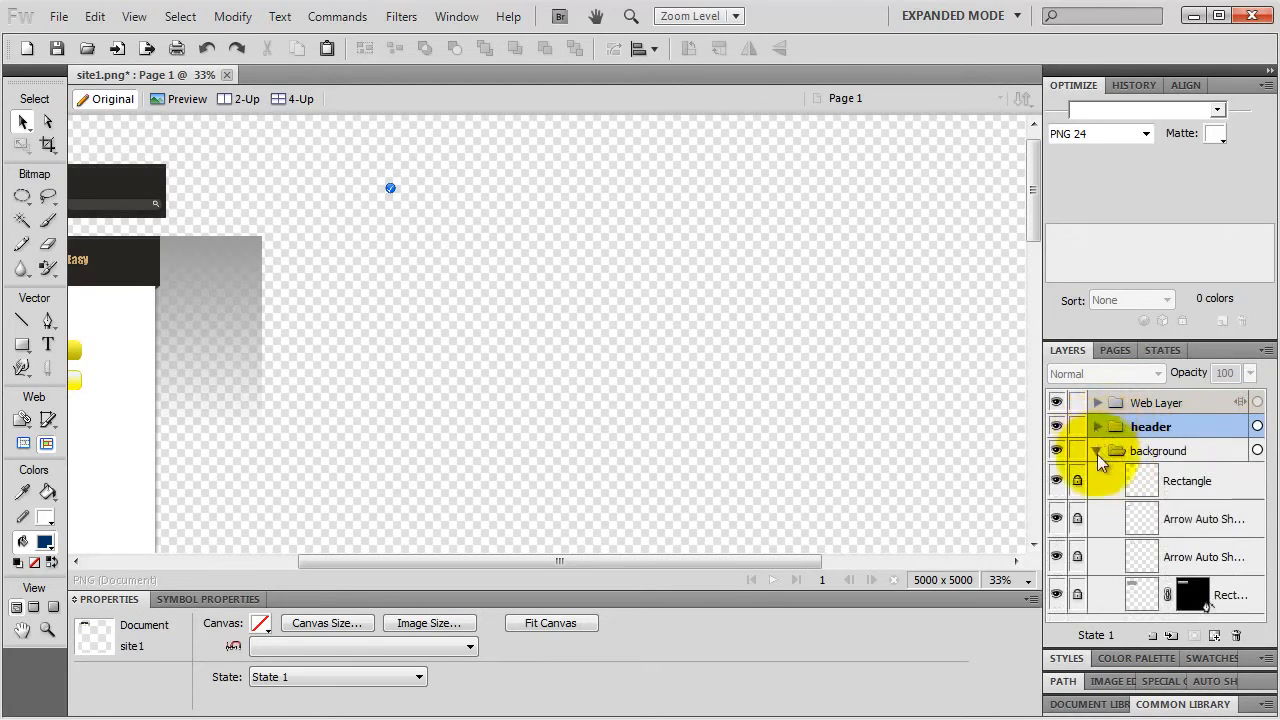
{"action": "left_click", "coordinate": [1098, 451]}
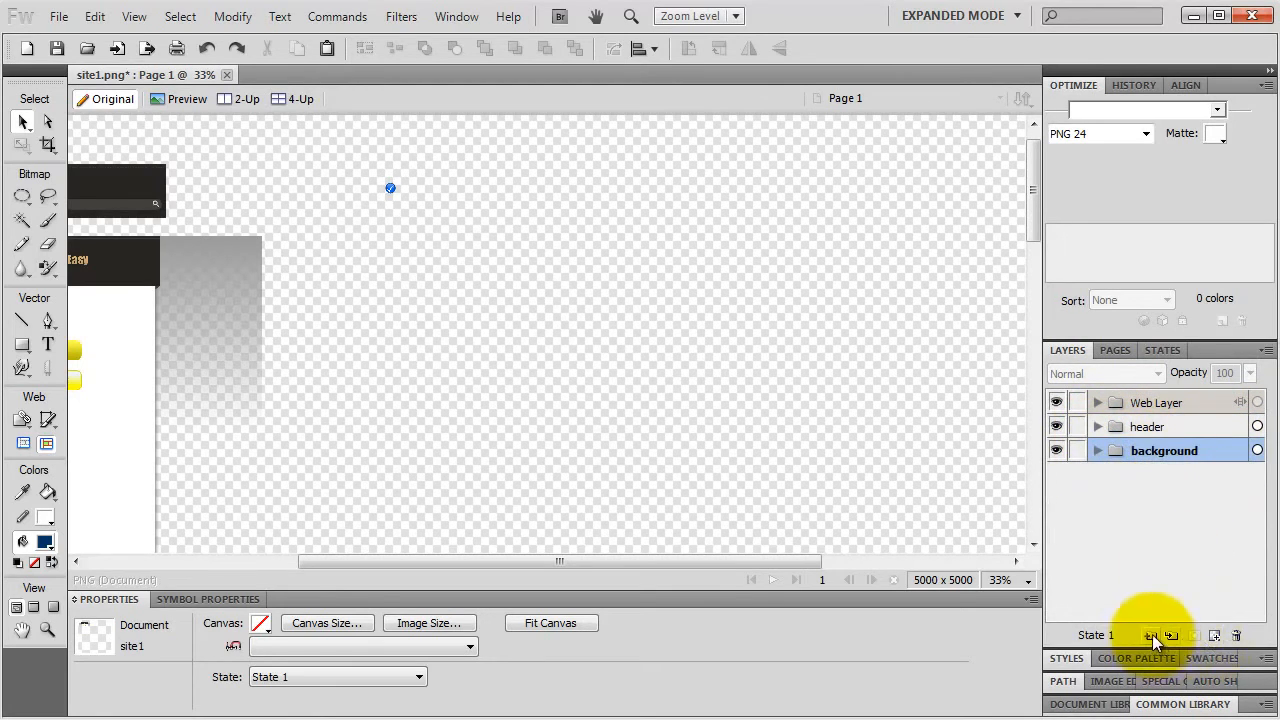
Step: Add a new layer above the background layer and name it assets
{"action": "left_click", "coordinate": [1171, 636]}
{"action": "double_click", "coordinate": [1155, 451]}
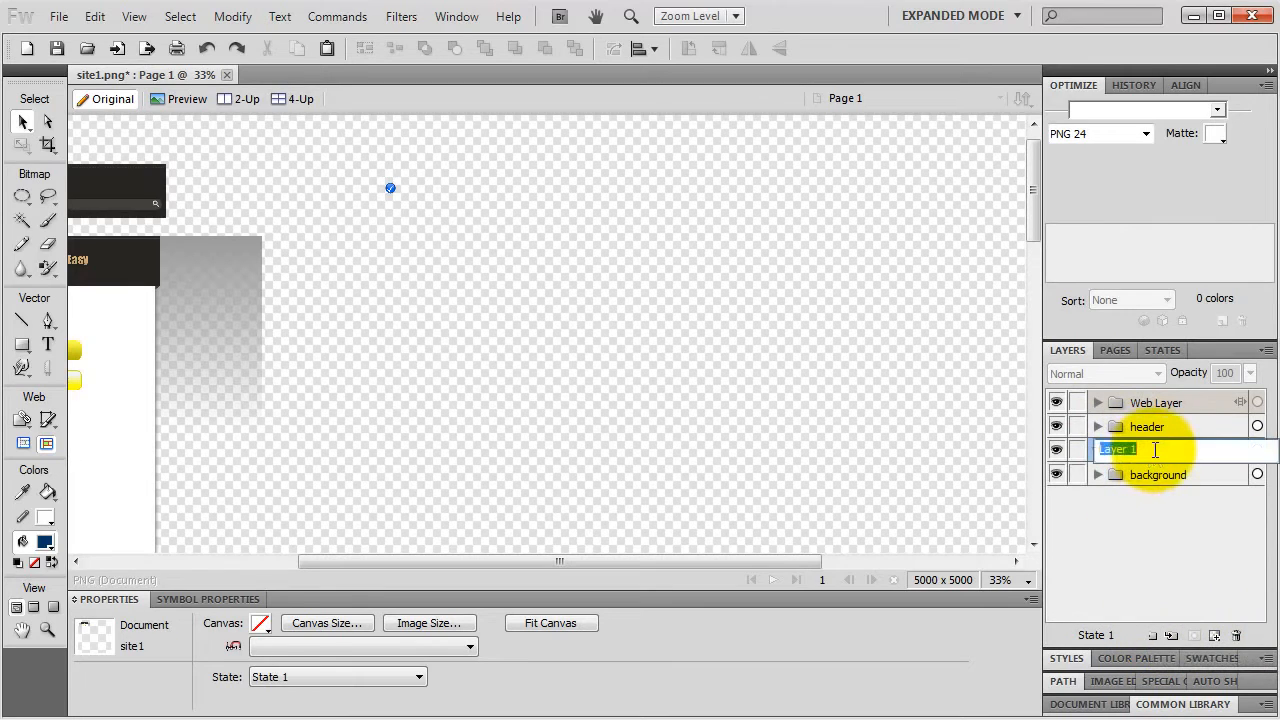
{"action": "type", "text": "assets"}
{"action": "key", "text": "Return"}
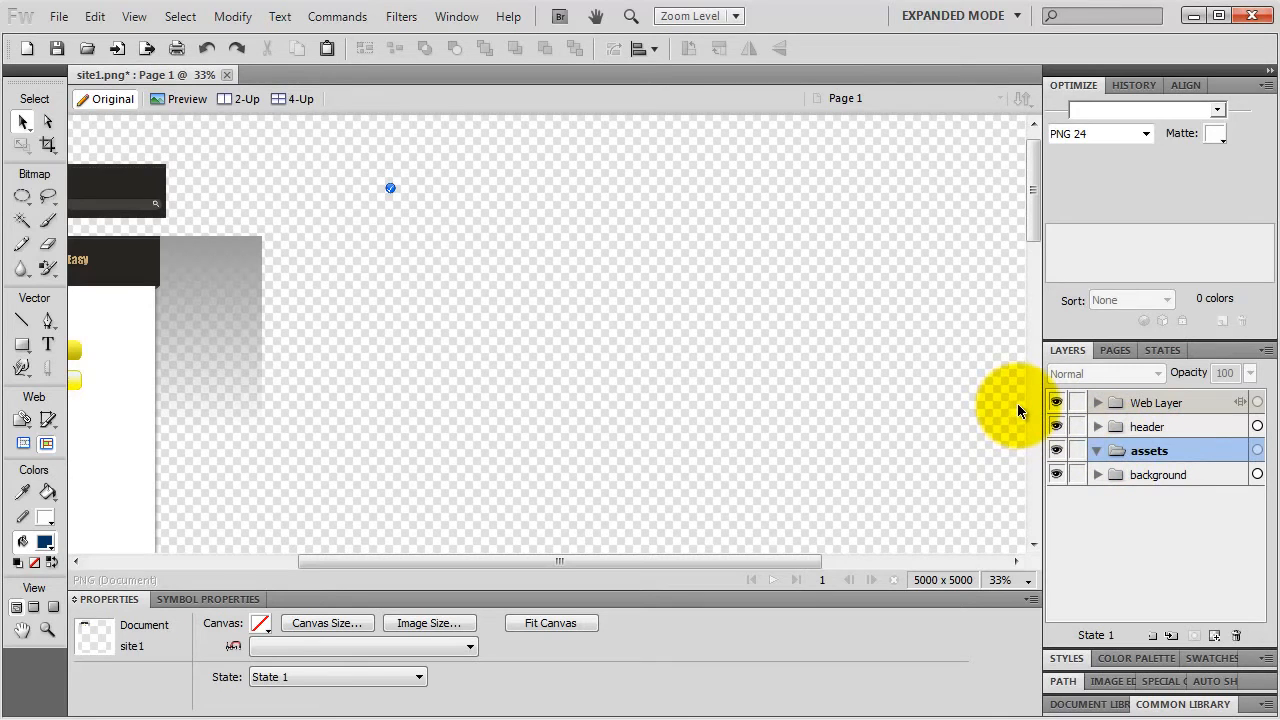
Step: Select the checkmark image with the small button and two right-hand Add to Cart buttons, move them from header into assets, and toggle the layer's visibility
{"action": "left_click_drag", "start_coordinate": [659, 345], "coordinate": [418, 175]}
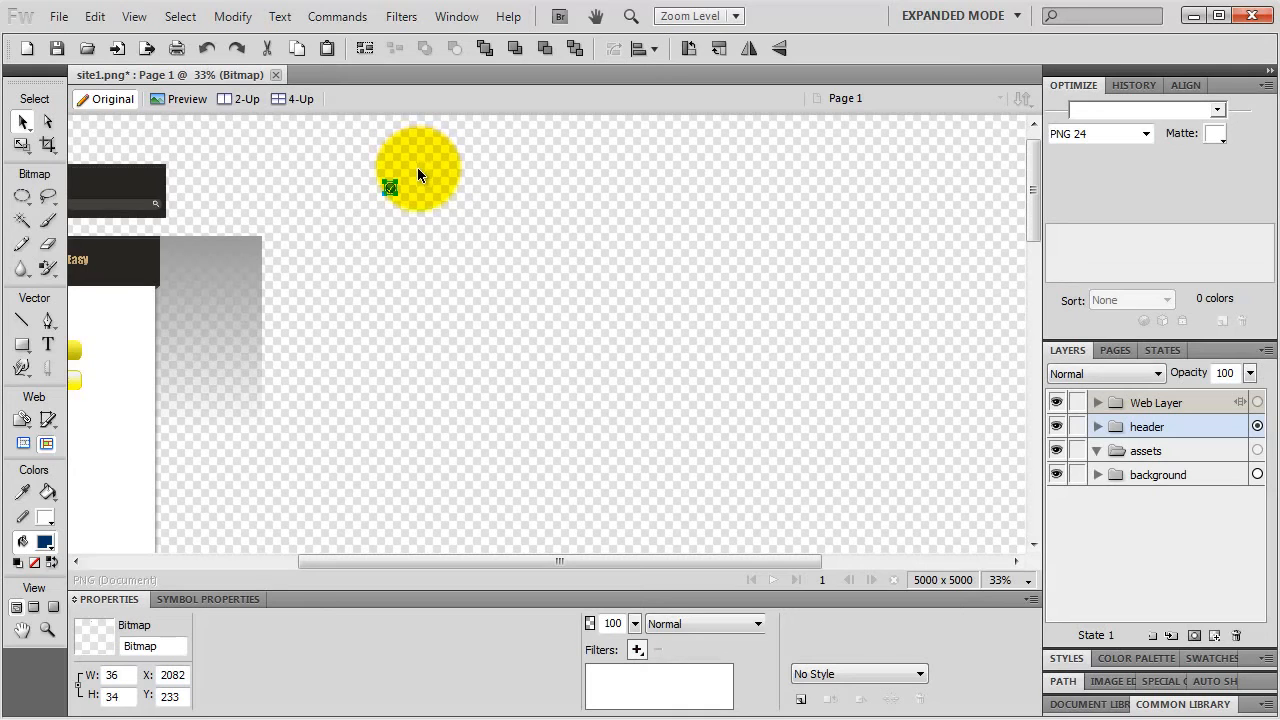
{"action": "key", "text": "space"}
{"action": "left_click_drag", "start_coordinate": [410, 263], "coordinate": [580, 237]}
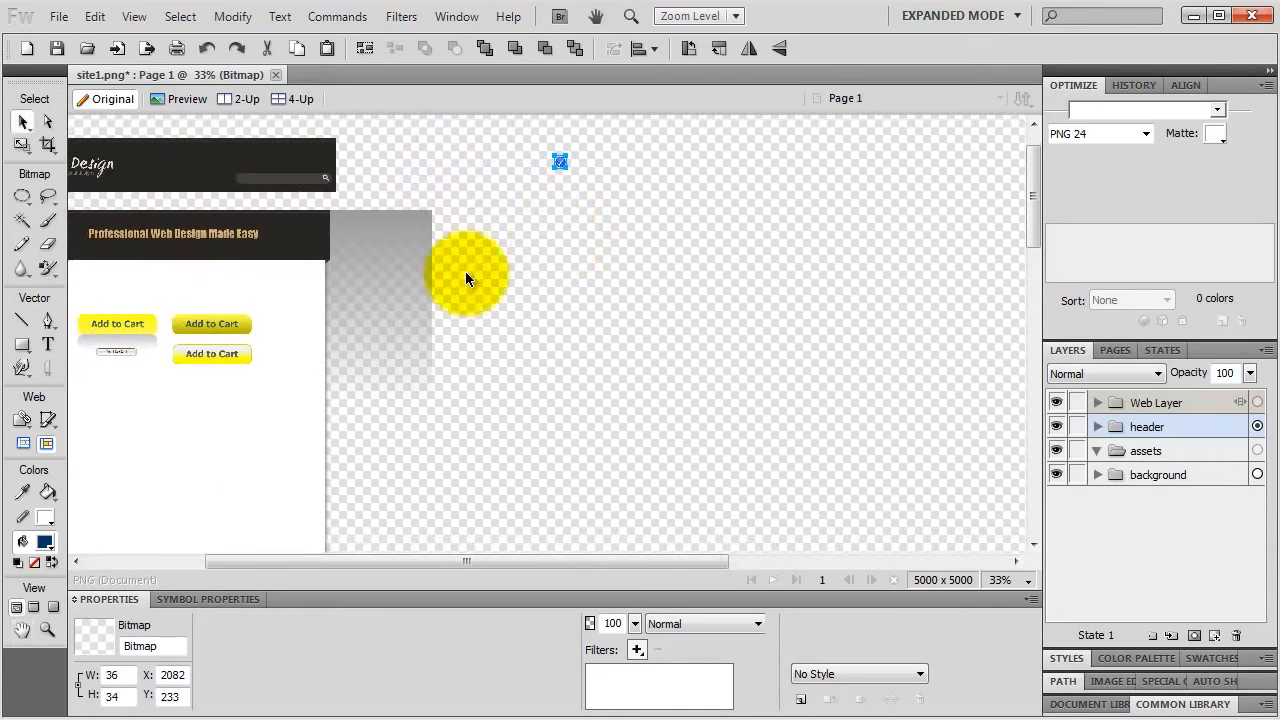
{"action": "left_click_drag", "start_coordinate": [98, 391], "coordinate": [266, 308]}
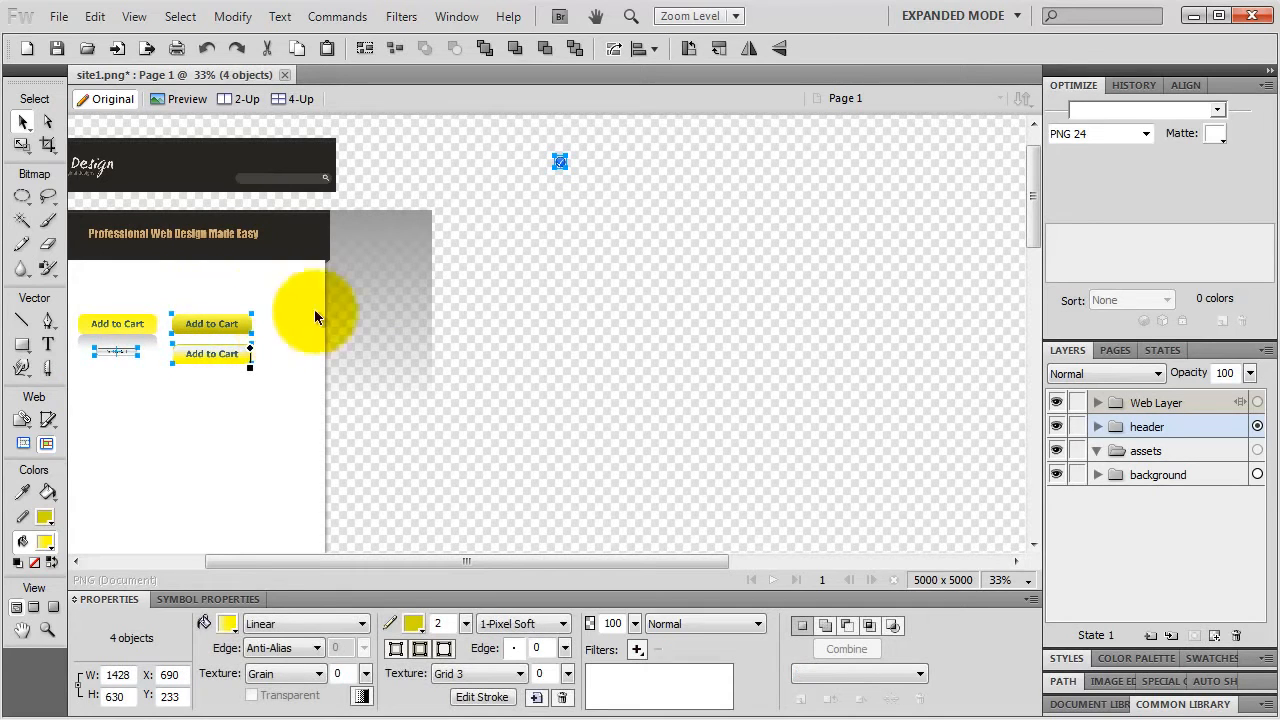
{"action": "left_click", "coordinate": [1097, 427]}
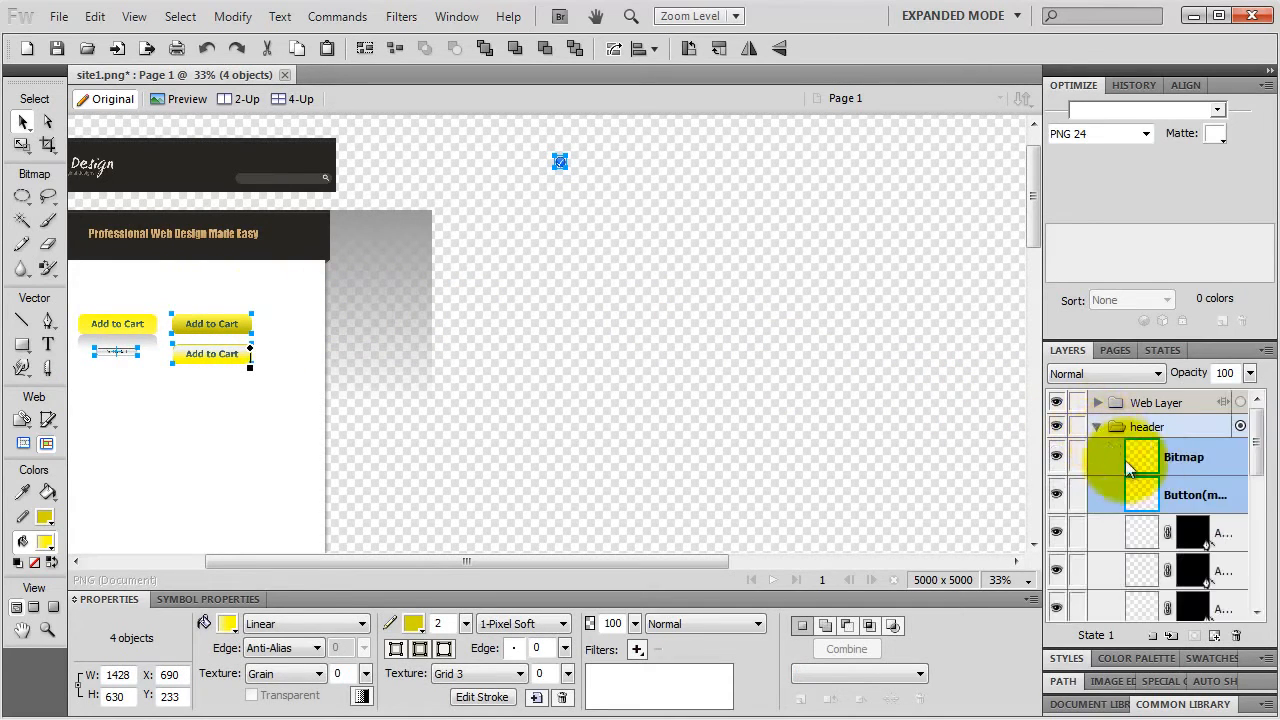
{"action": "left_click_drag", "start_coordinate": [1184, 455], "coordinate": [1160, 555]}
{"action": "left_click", "coordinate": [1097, 554]}
{"action": "scroll", "coordinate": [1146, 488], "scroll_direction": "up", "scroll_amount": 5}
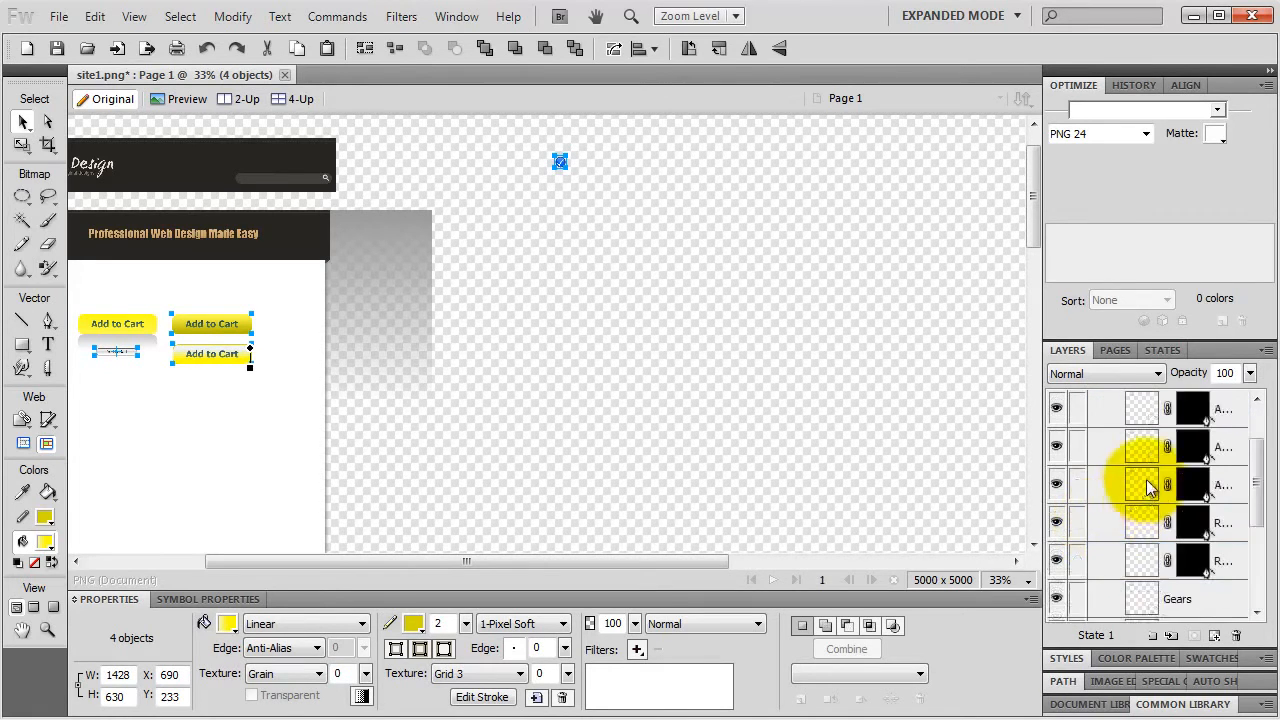
{"action": "left_click", "coordinate": [1097, 427]}
{"action": "left_click", "coordinate": [641, 315]}
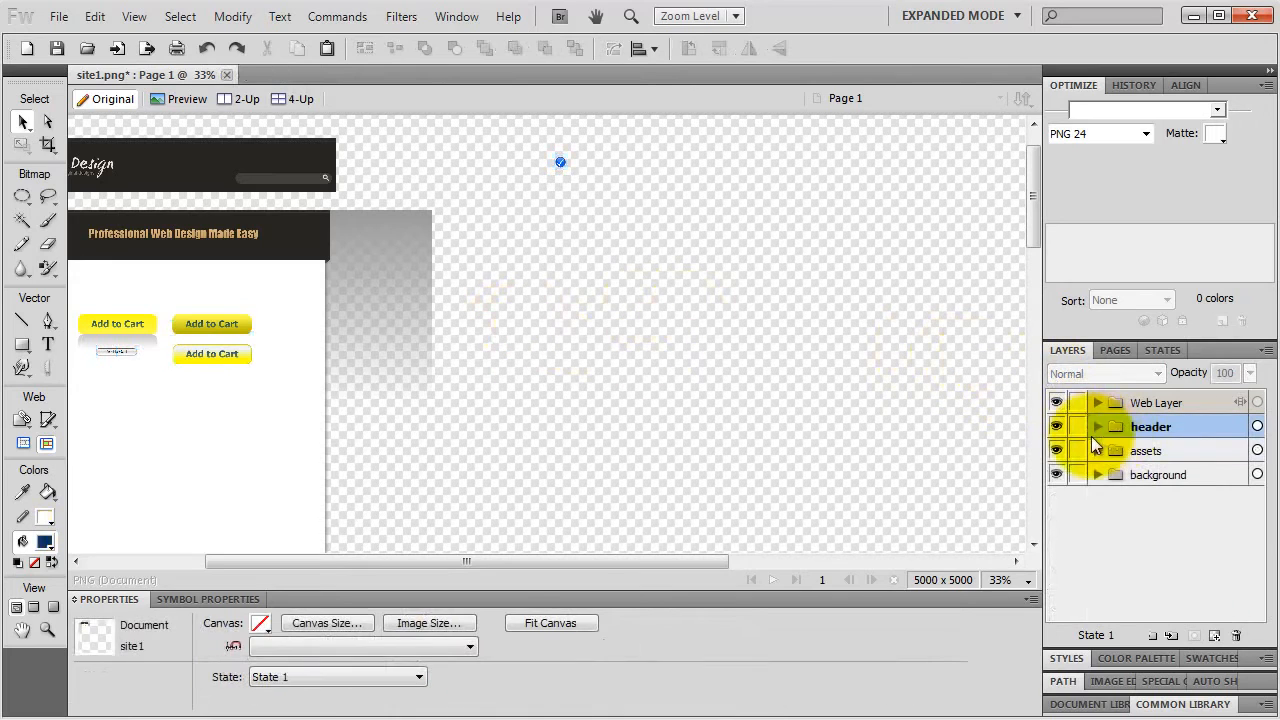
{"action": "left_click", "coordinate": [1056, 450]}
{"action": "left_click", "coordinate": [1057, 450]}
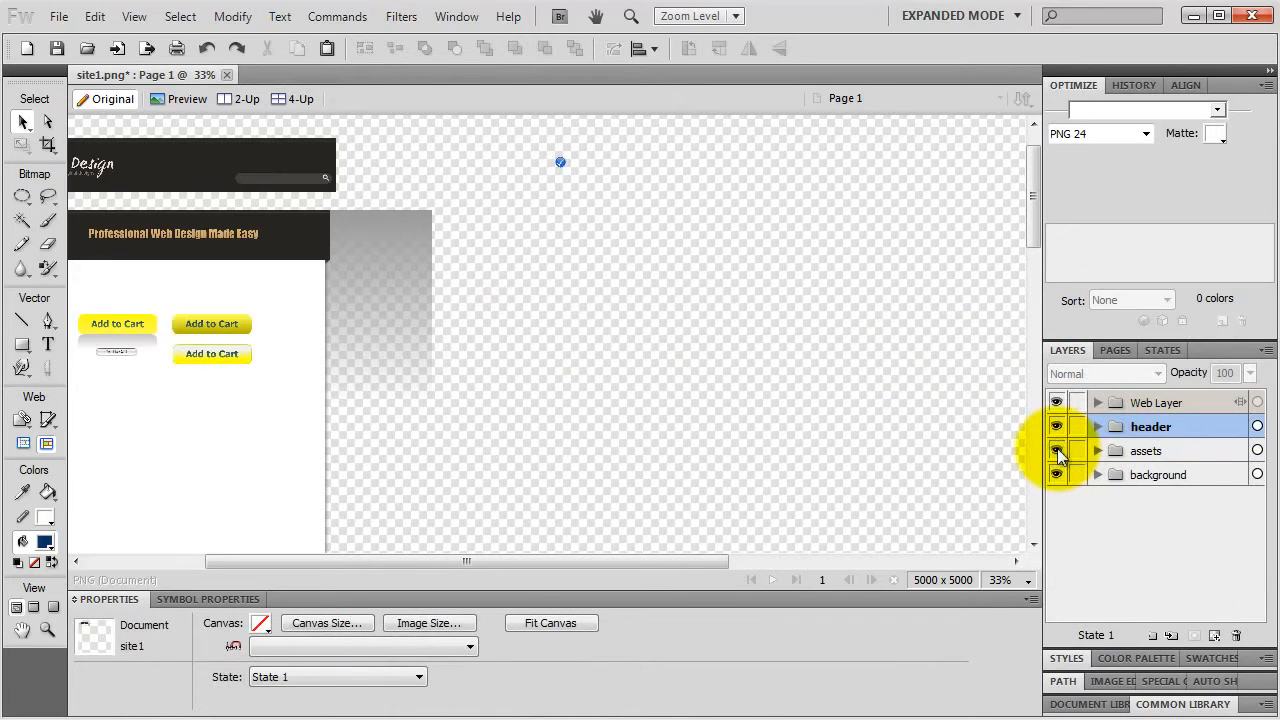
Step: Move the lower-right button's Add to Cart text from header into the assets layer and toggle that layer's visibility
{"action": "left_click_drag", "start_coordinate": [105, 412], "coordinate": [318, 312]}
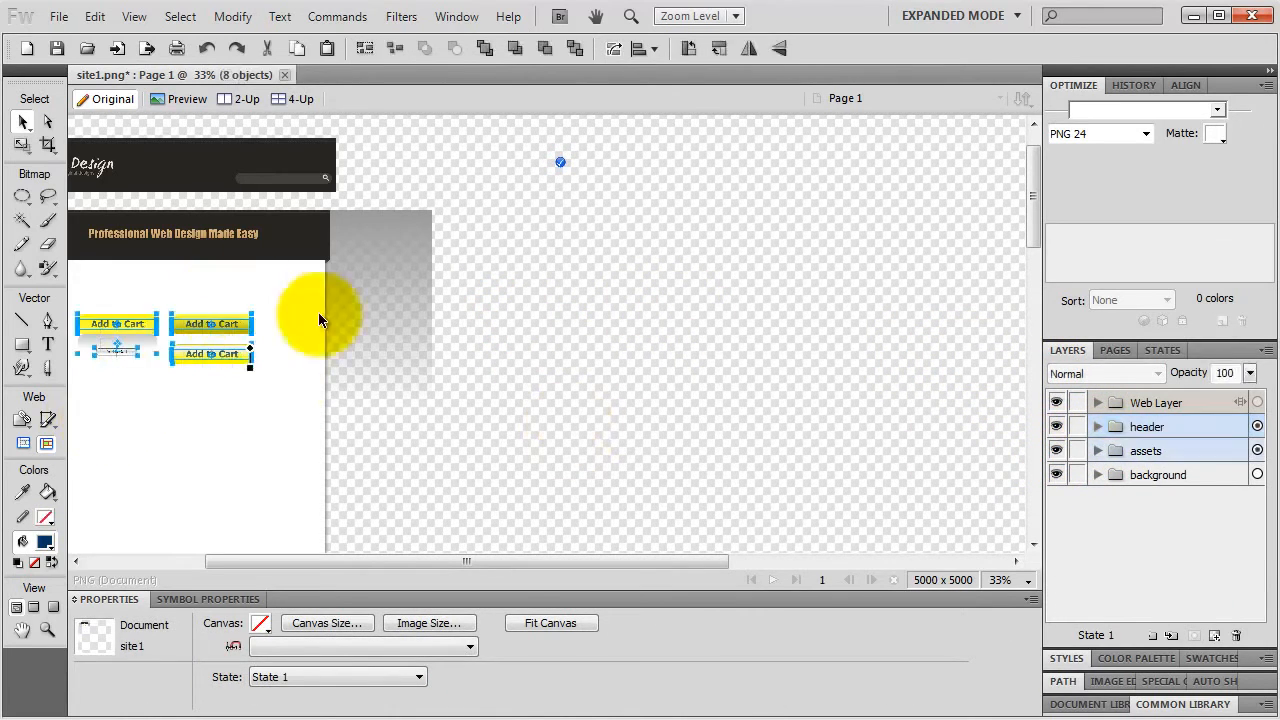
{"action": "left_click", "coordinate": [1097, 426]}
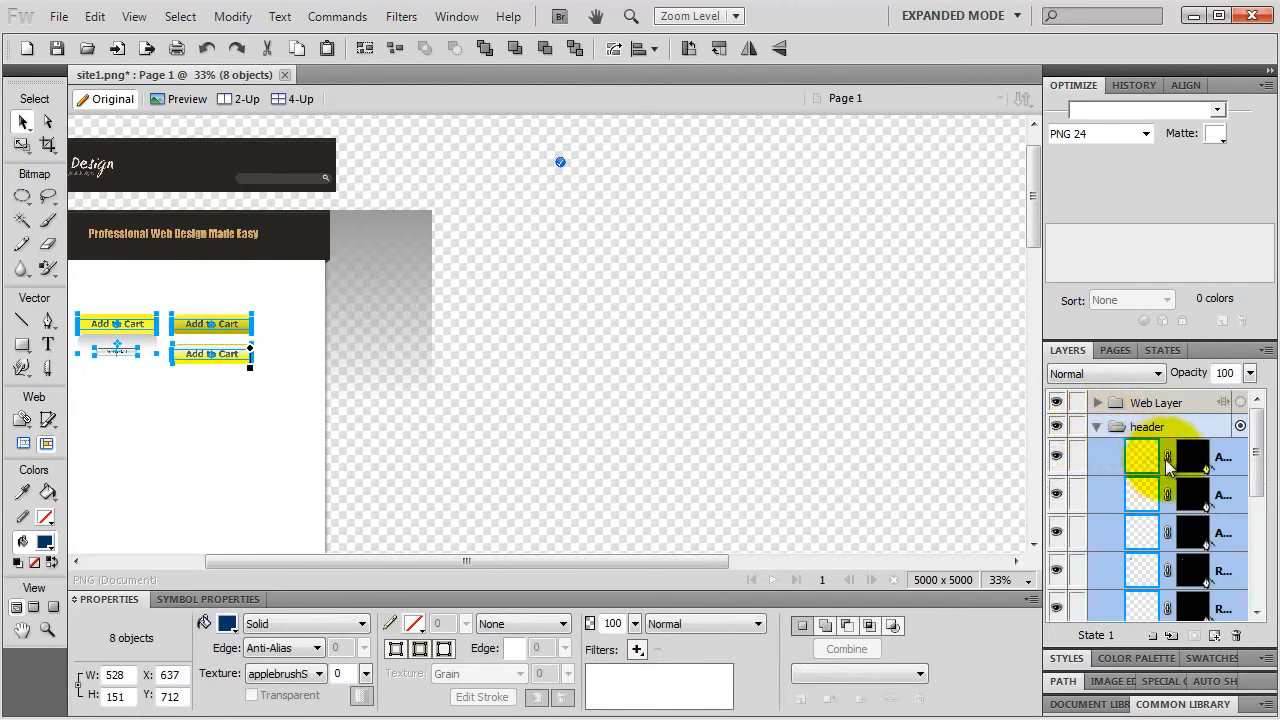
{"action": "left_click_drag", "start_coordinate": [1104, 470], "coordinate": [1155, 560]}
{"action": "scroll", "coordinate": [1160, 500], "scroll_direction": "up", "scroll_amount": 3}
{"action": "left_click", "coordinate": [1099, 428]}
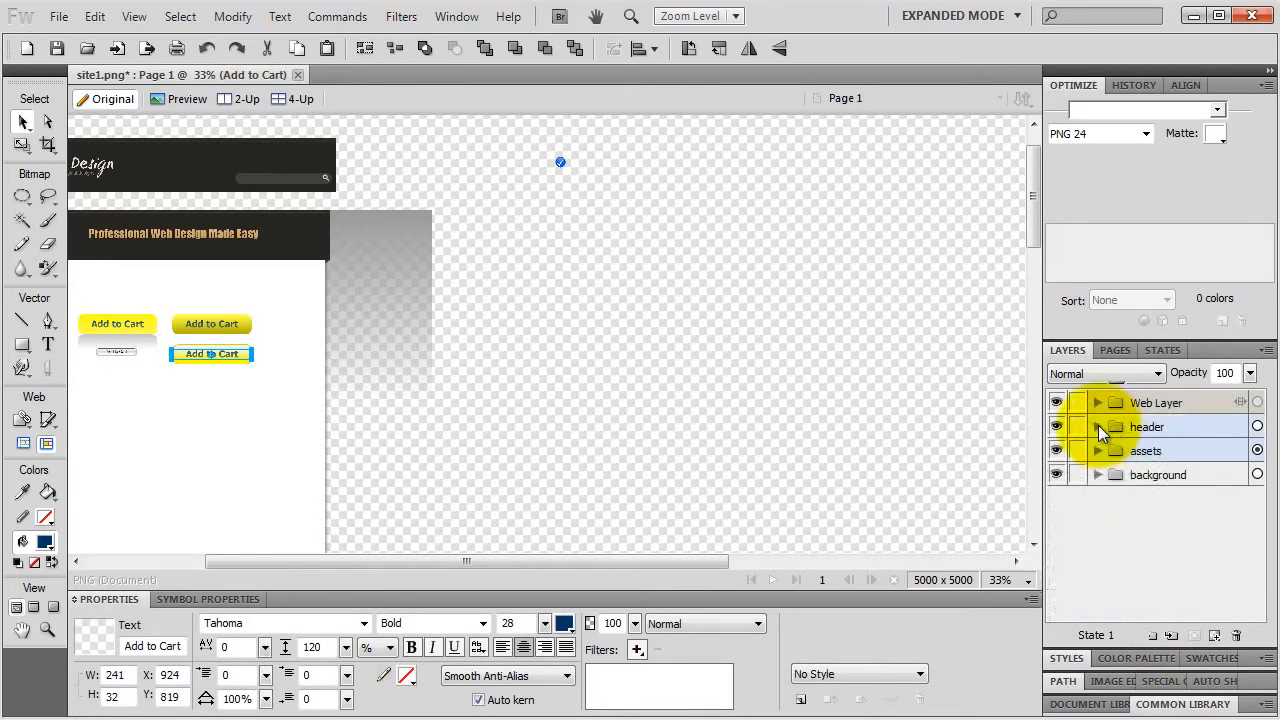
{"action": "left_click", "coordinate": [1056, 451]}
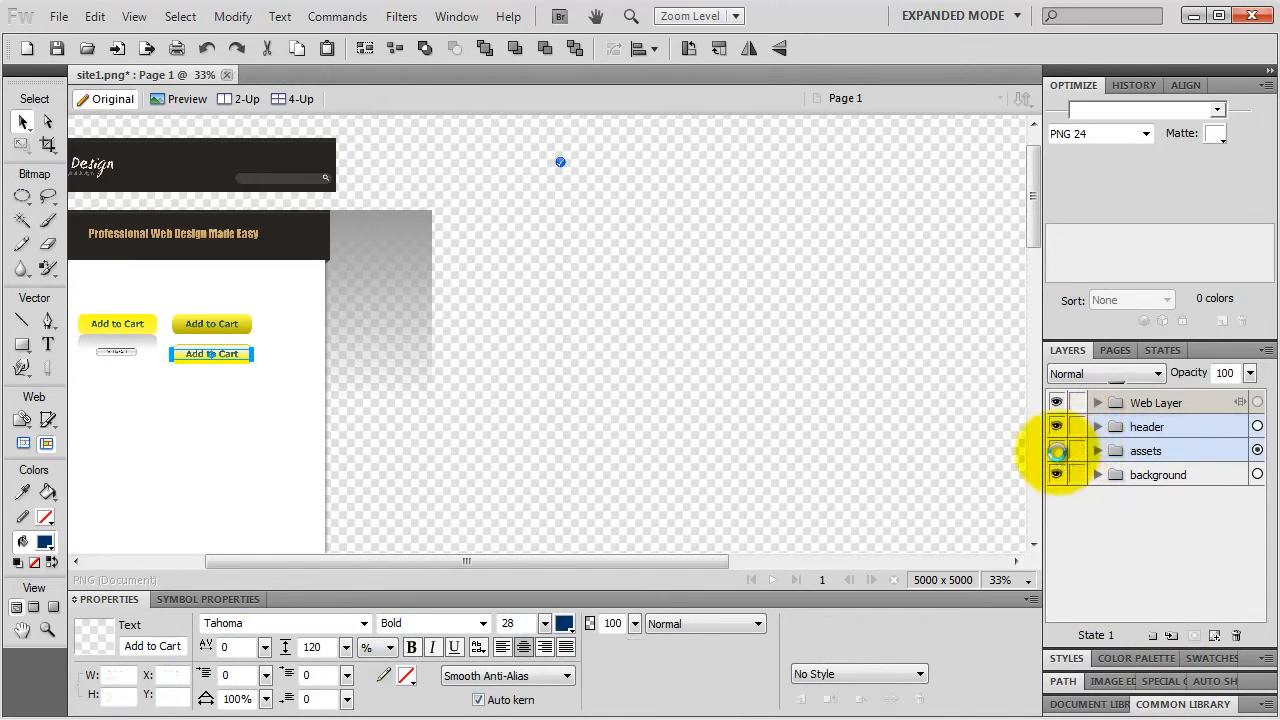
{"action": "left_click", "coordinate": [1056, 451]}
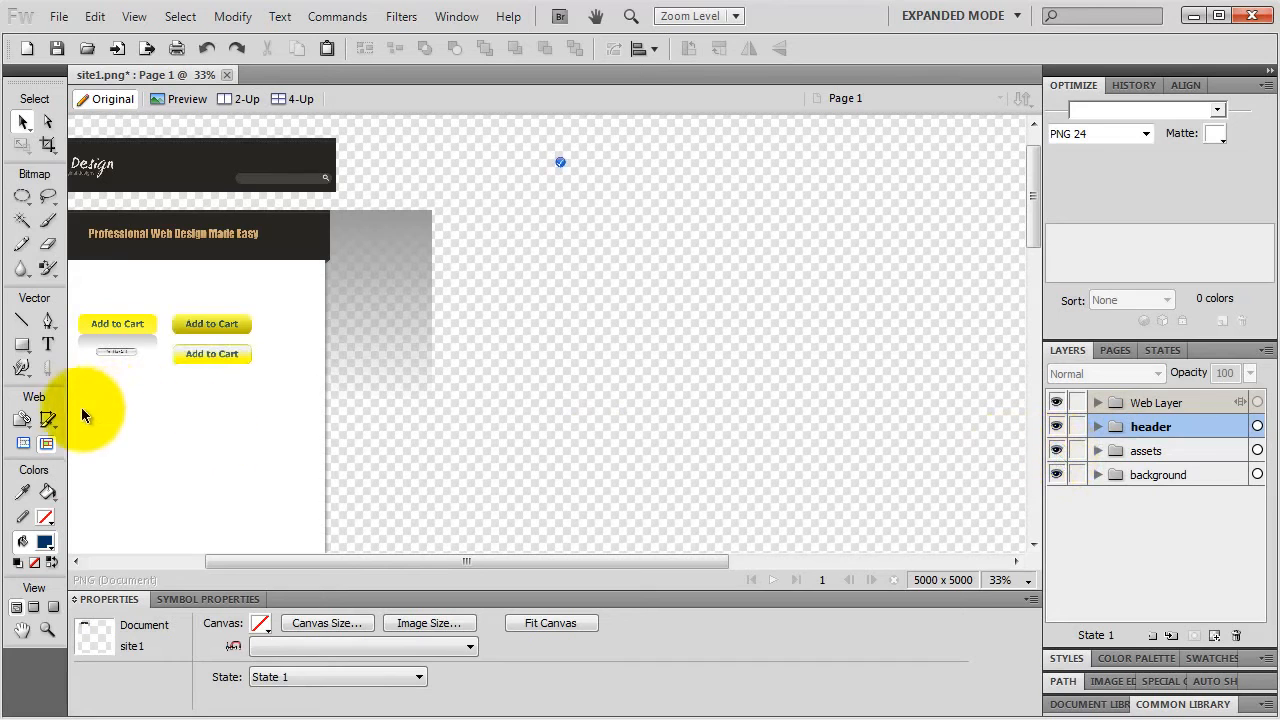
Step: Reselect all the button objects, move those still in the header layer into assets, and deselect everything
{"action": "left_click_drag", "start_coordinate": [81, 408], "coordinate": [242, 312]}
{"action": "left_click", "coordinate": [1097, 426]}
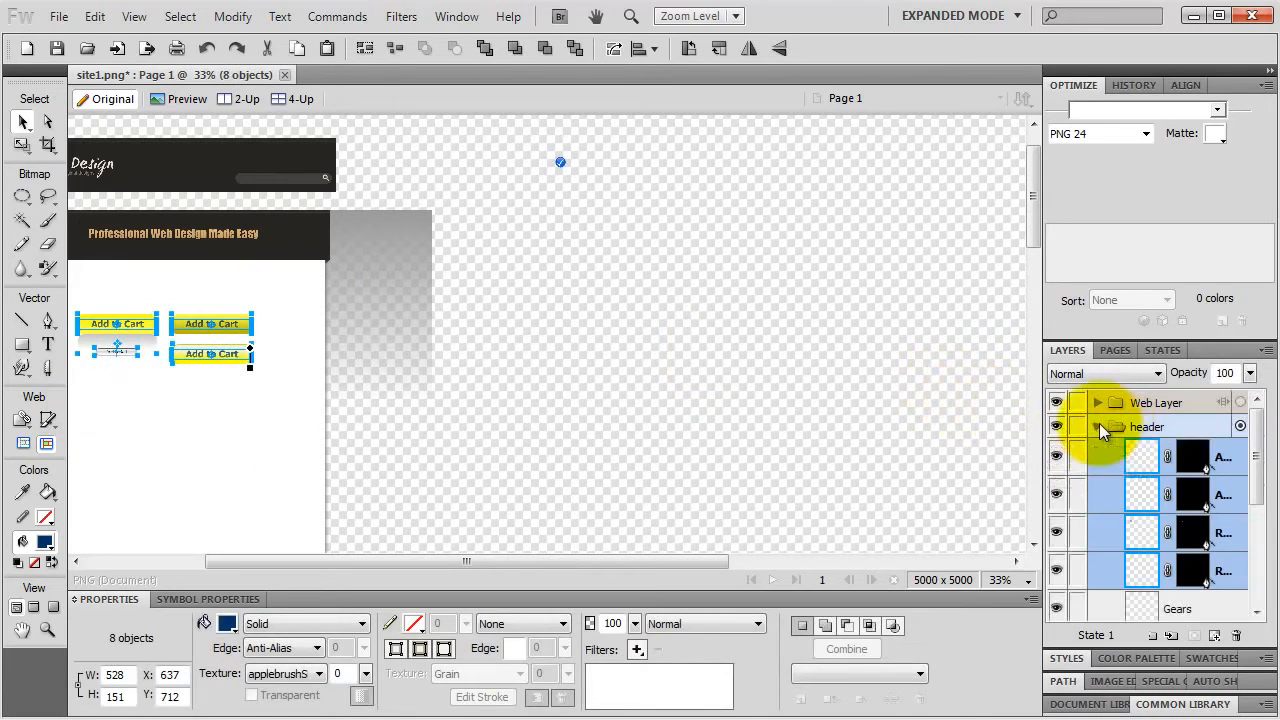
{"action": "mouse_move", "coordinate": [1181, 535]}
{"action": "left_mouse_down"}
{"action": "mouse_move", "coordinate": [1100, 586]}
{"action": "mouse_move", "coordinate": [1157, 543]}
{"action": "mouse_move", "coordinate": [1167, 565]}
{"action": "mouse_move", "coordinate": [1200, 537]}
{"action": "left_mouse_up"}
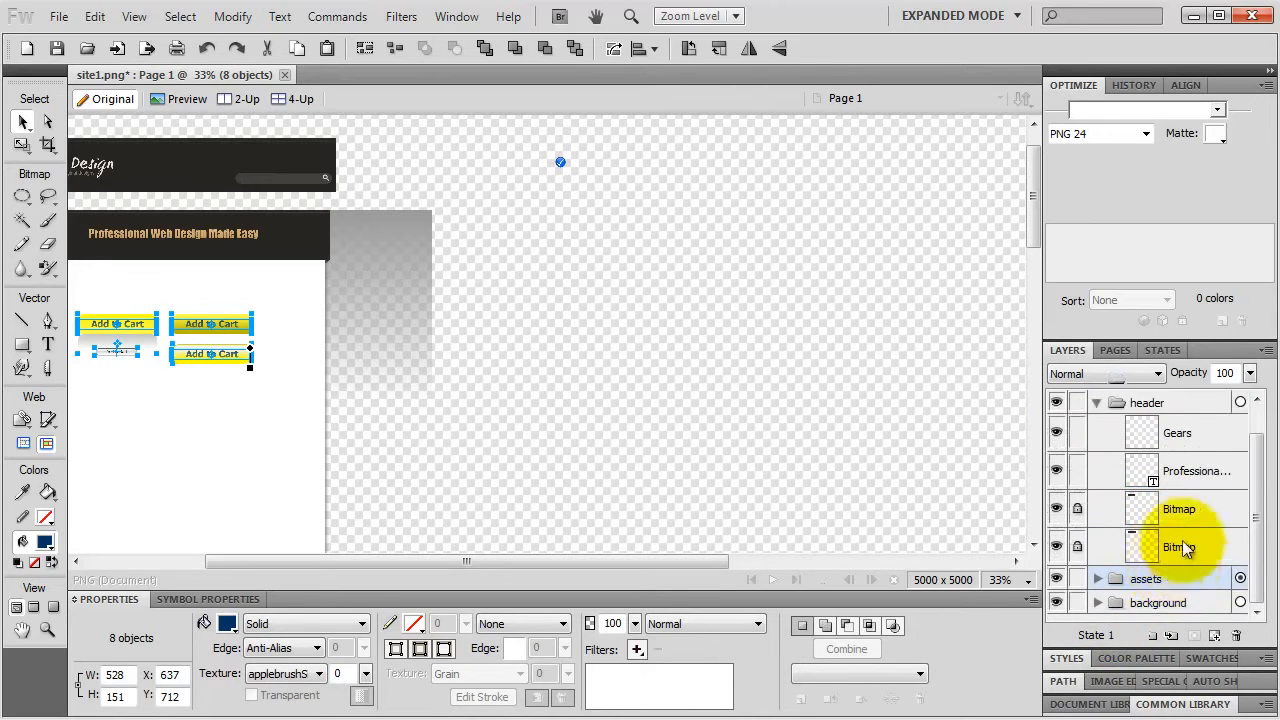
{"action": "left_click", "coordinate": [1097, 426]}
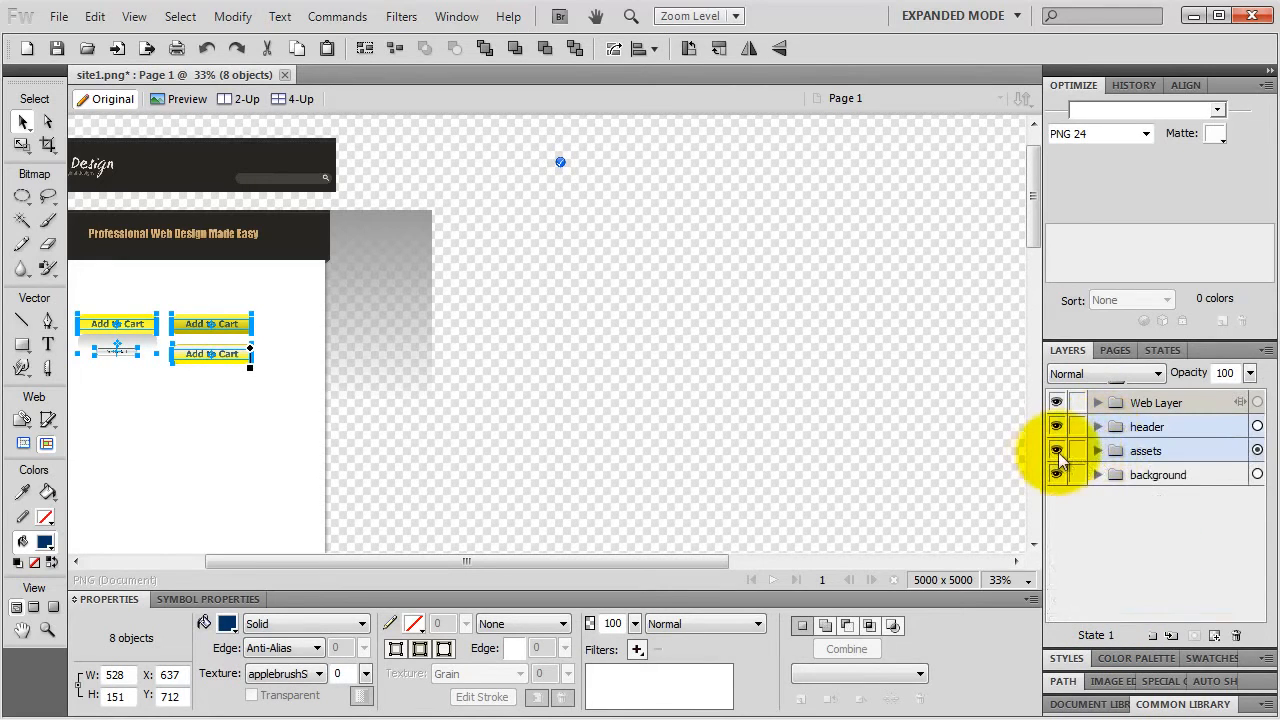
{"action": "key", "text": "ctrl+d"}
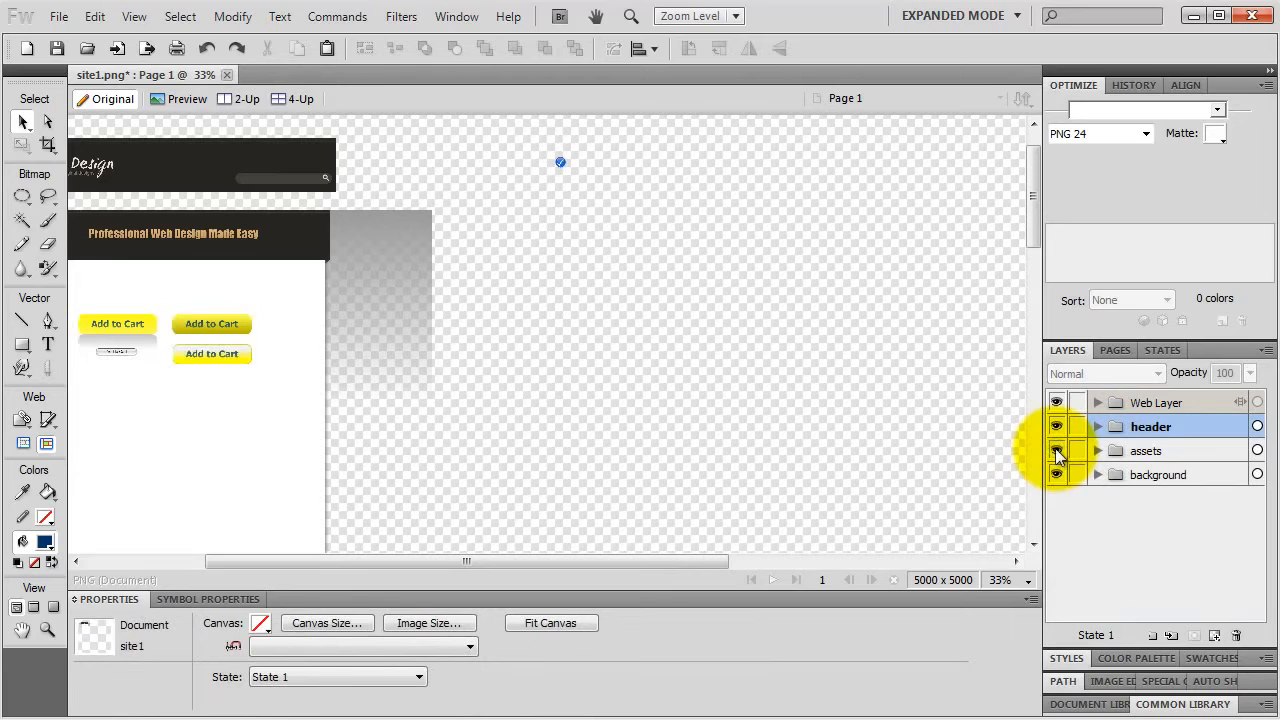
Step: Select the assets layer and move it above the header layer
{"action": "left_click", "coordinate": [1160, 450]}
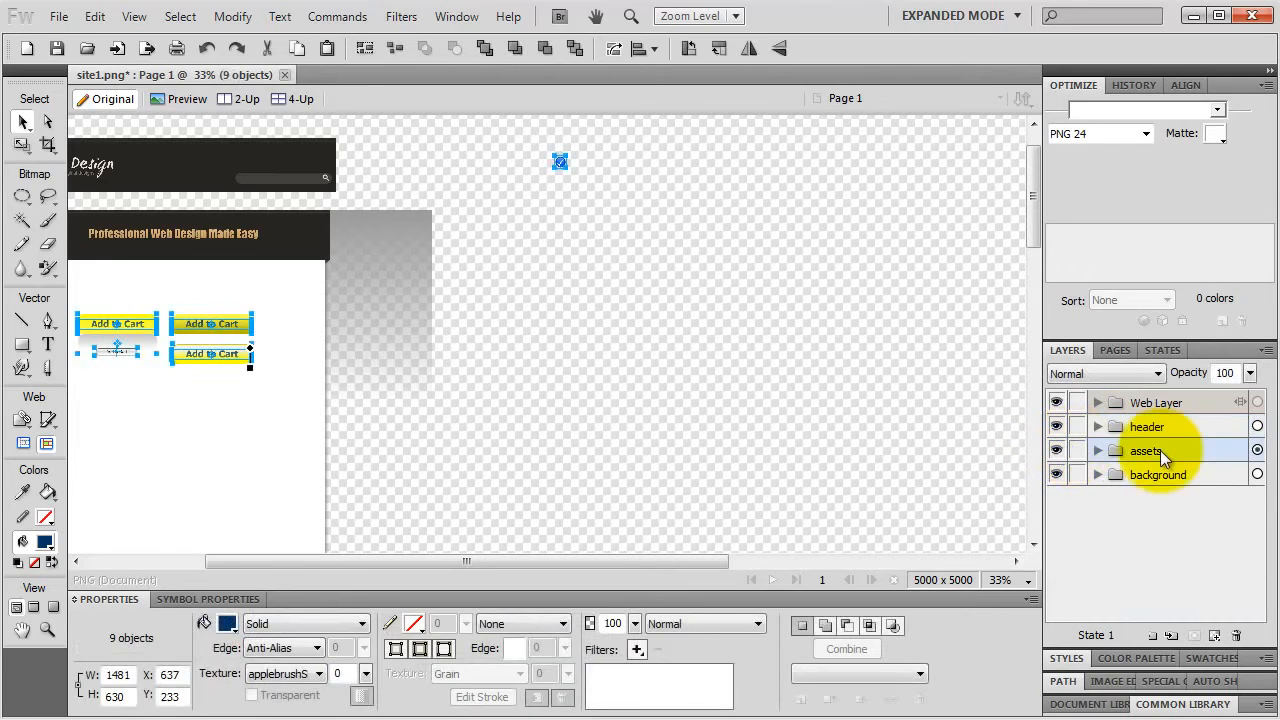
{"action": "left_click_drag", "start_coordinate": [1160, 450], "coordinate": [1160, 419]}
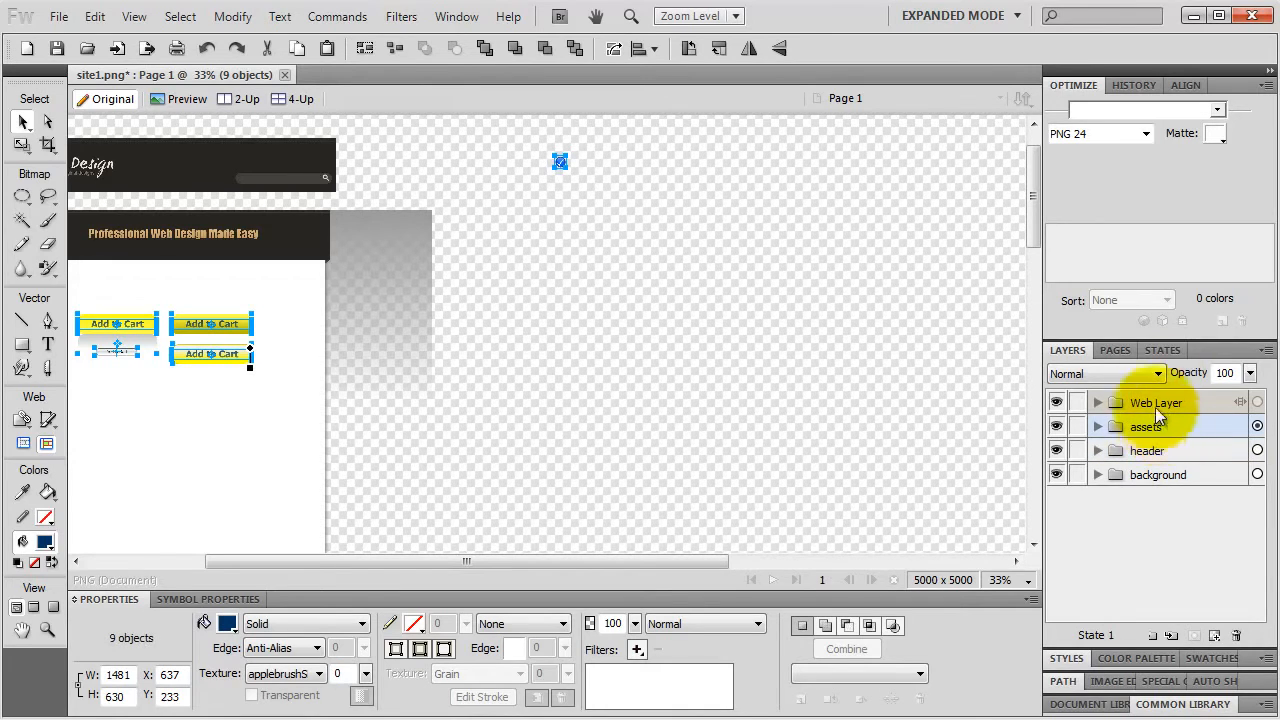
{"action": "left_click", "coordinate": [1117, 351]}
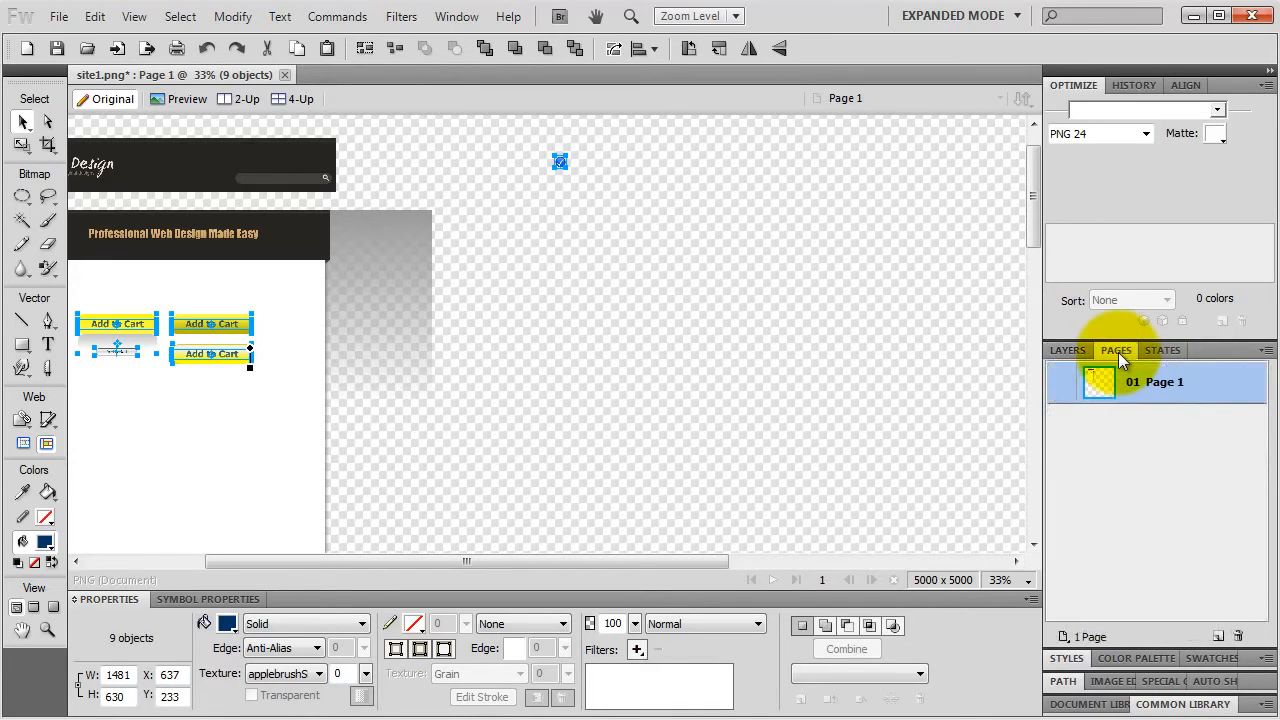
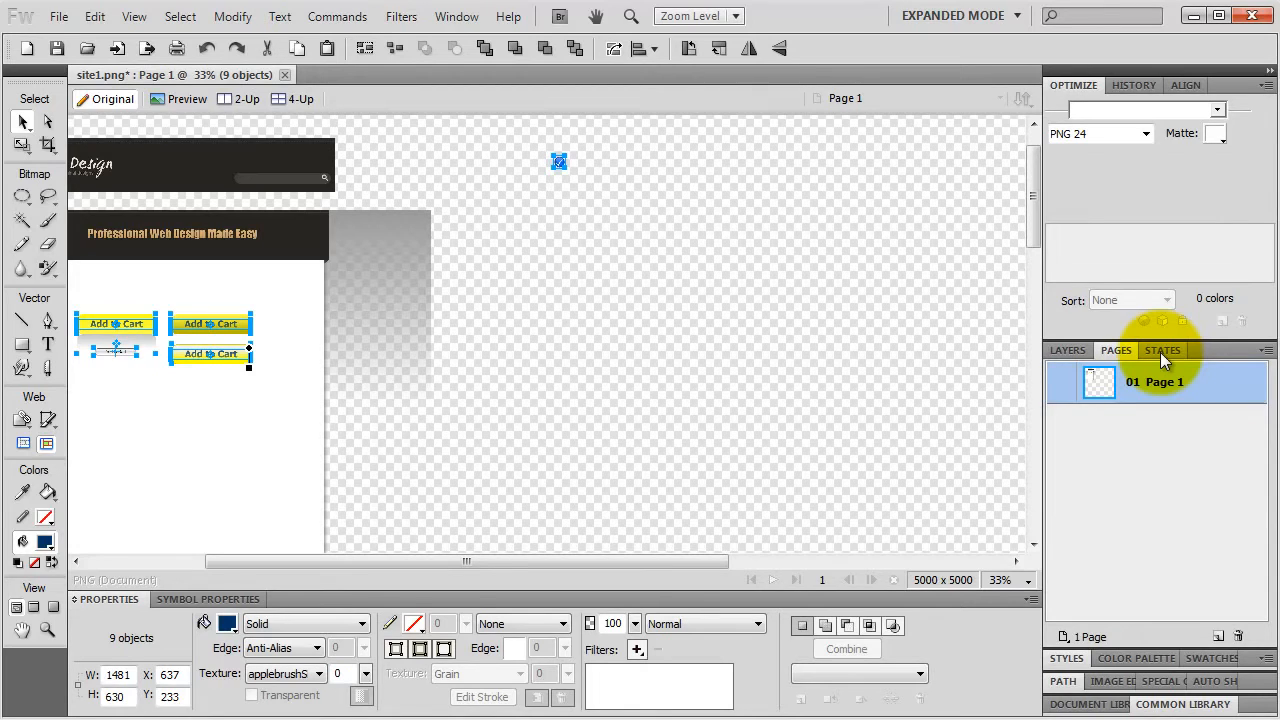
{"action": "left_click", "coordinate": [1070, 350]}
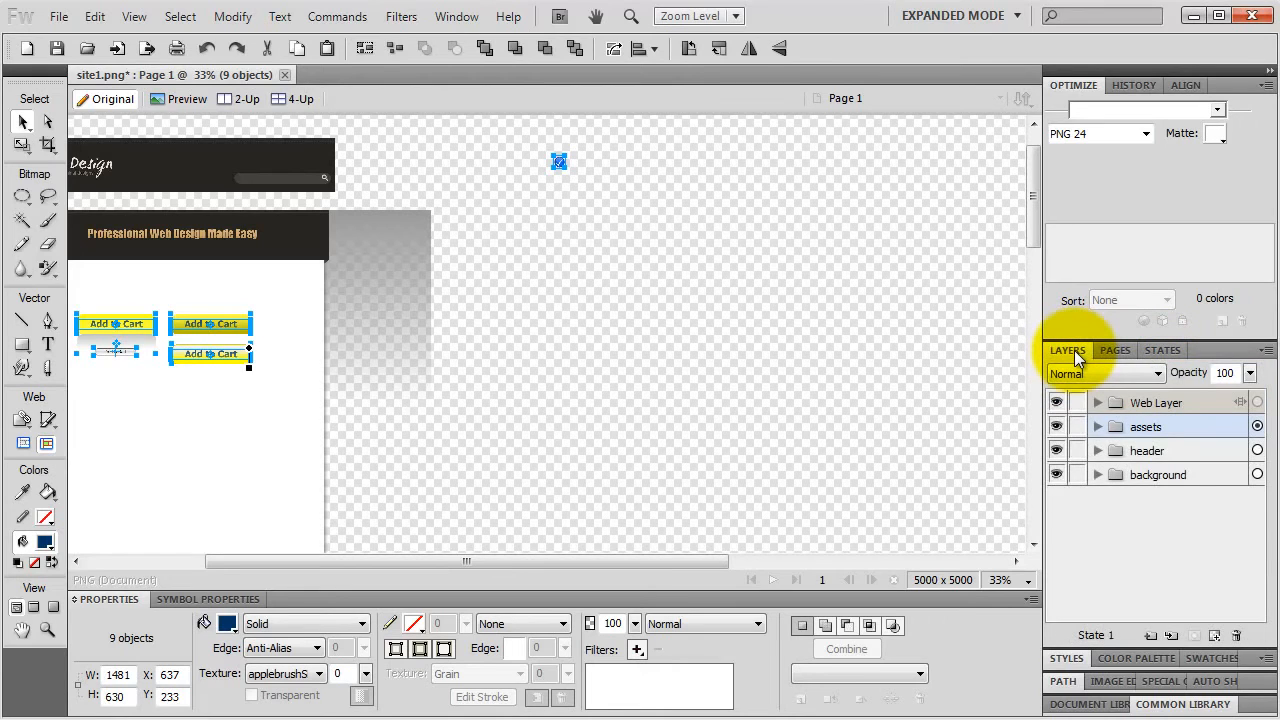
Step: Draw a slice of about 950 by 150 px over the dark Professional Web Design Made Easy banner
{"action": "left_click", "coordinate": [47, 422]}
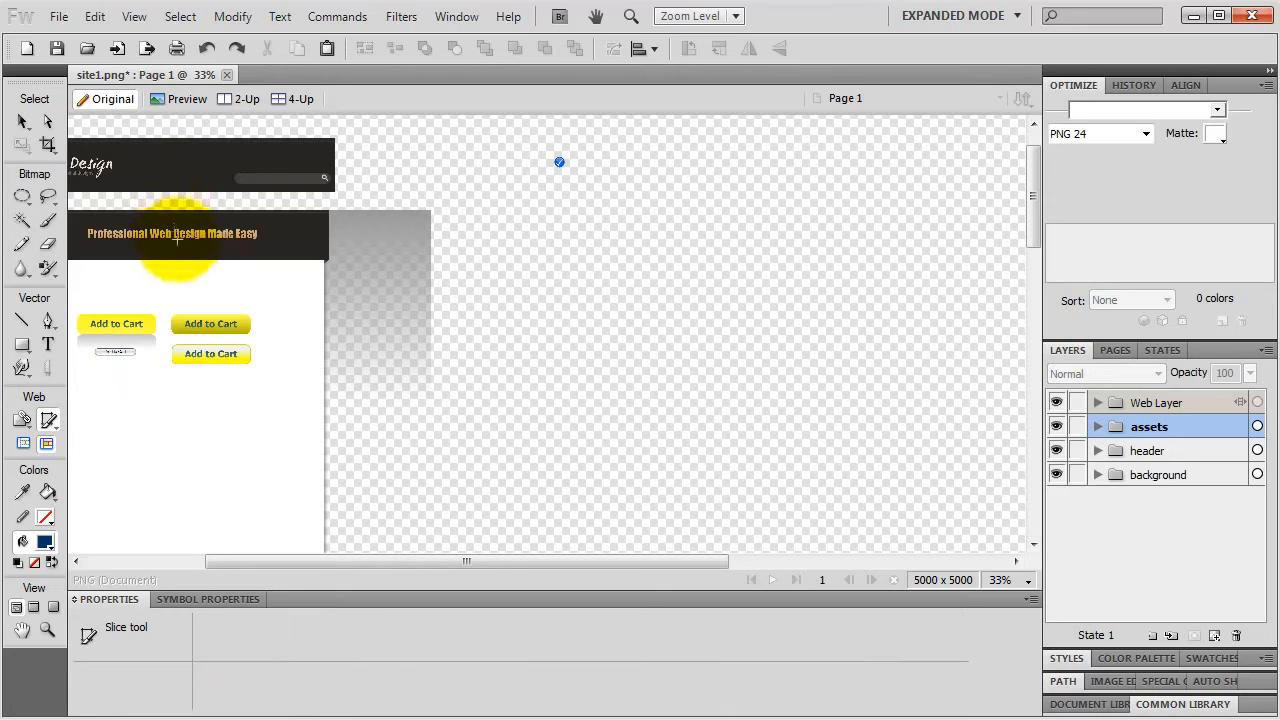
{"action": "key", "text": "space"}
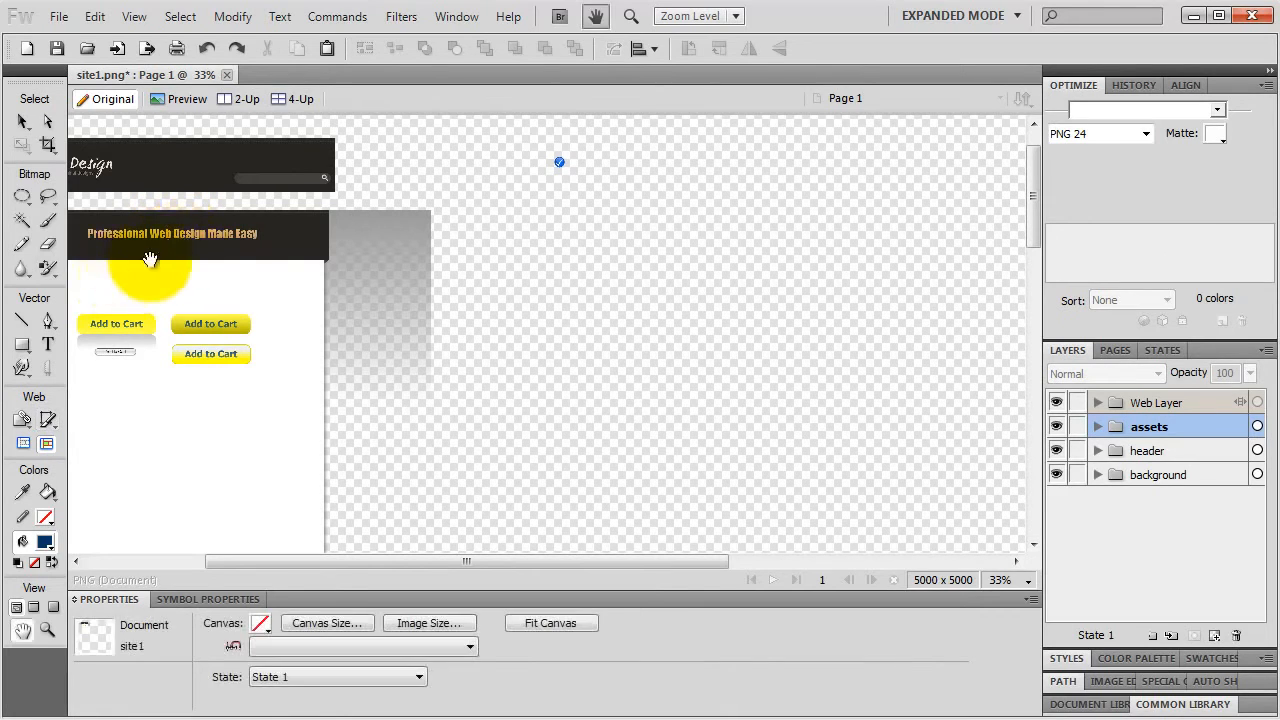
{"action": "left_click_drag", "start_coordinate": [149, 260], "coordinate": [299, 250]}
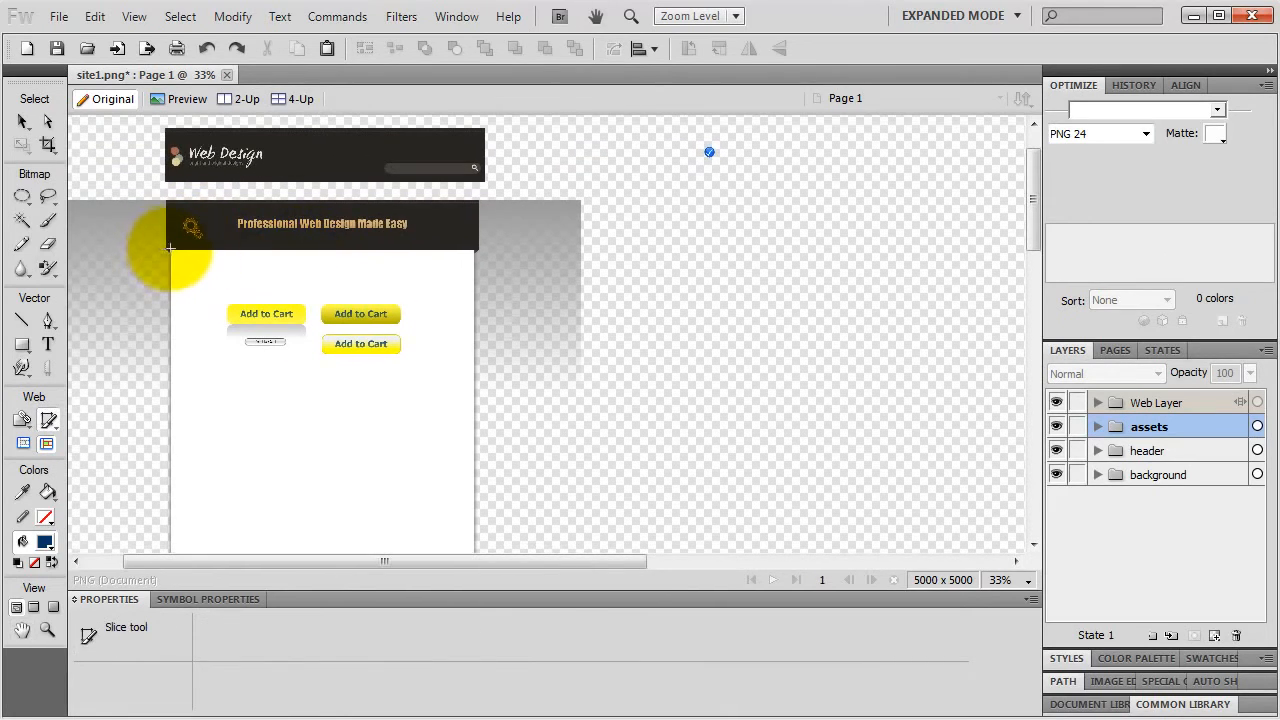
{"action": "left_click_drag", "start_coordinate": [168, 248], "coordinate": [478, 200]}
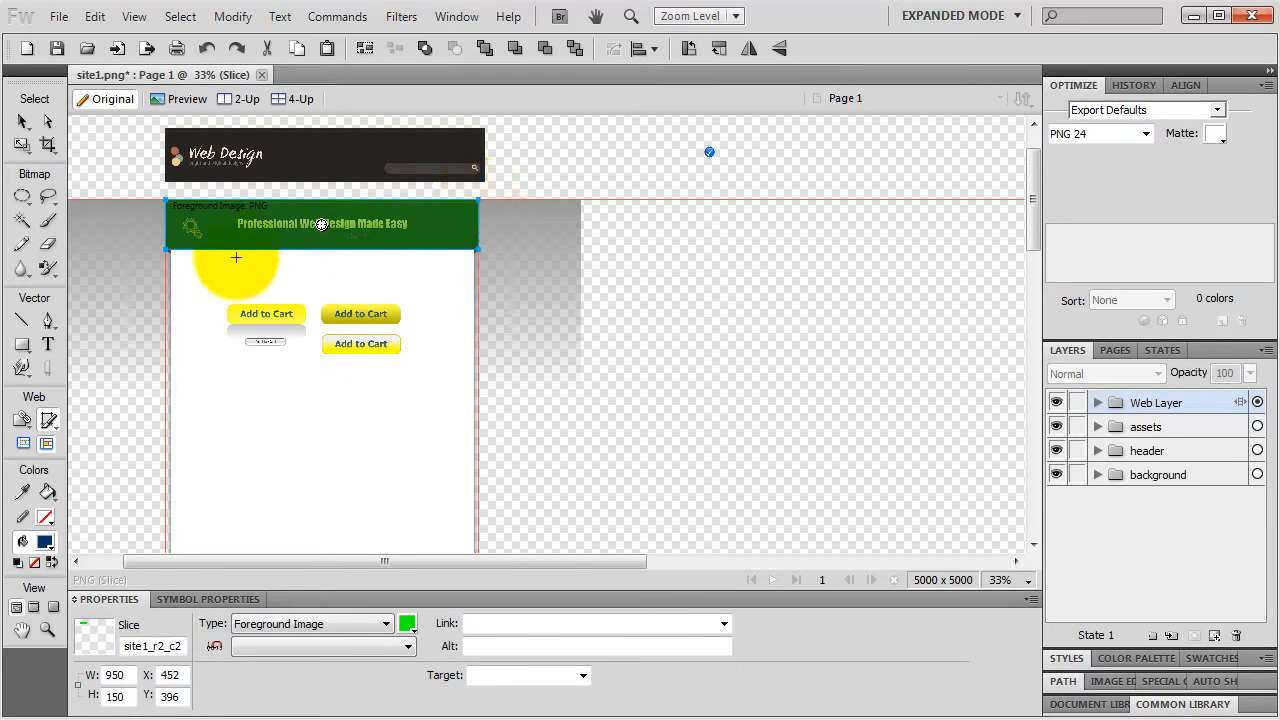
Step: Examine the banner slice's edges up close to check that they align with the banner
{"action": "key", "text": "ctrl+equal"}
{"action": "key", "text": "ctrl+equal"}
{"action": "key", "text": "ctrl+equal"}
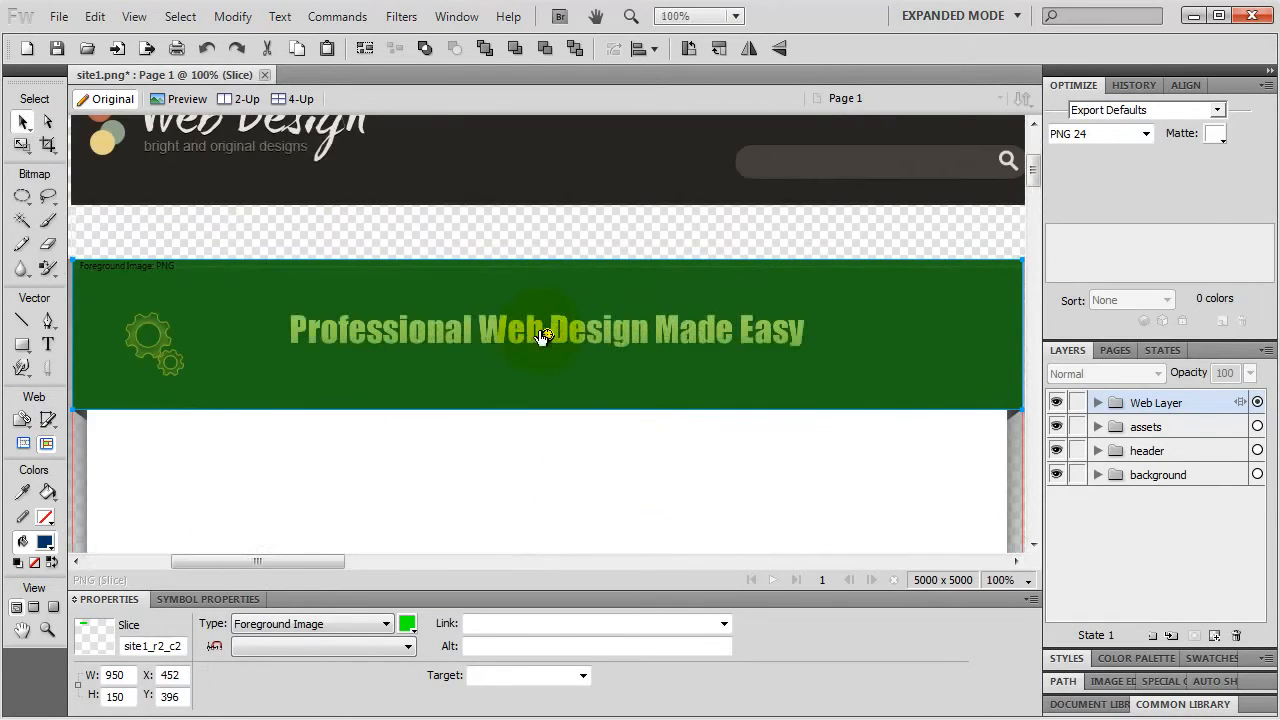
{"action": "key", "text": "space"}
{"action": "left_click_drag", "start_coordinate": [371, 325], "coordinate": [256, 249]}
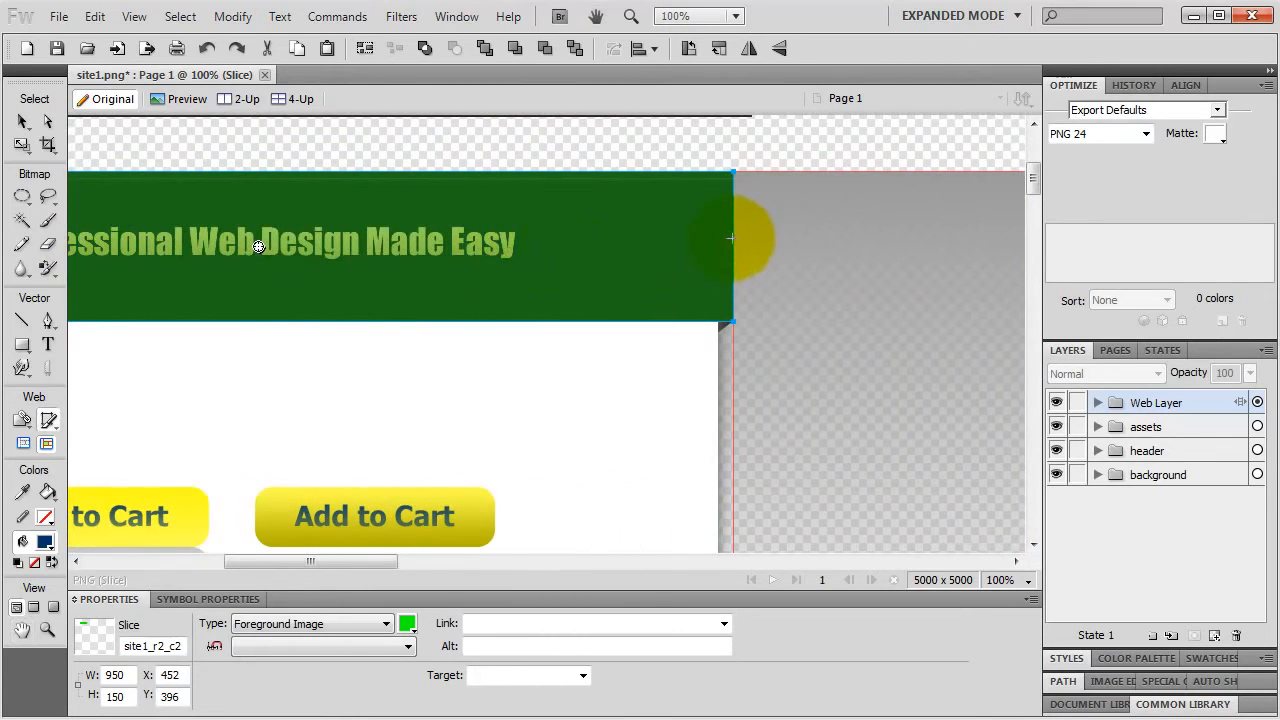
{"action": "left_click", "coordinate": [22, 121]}
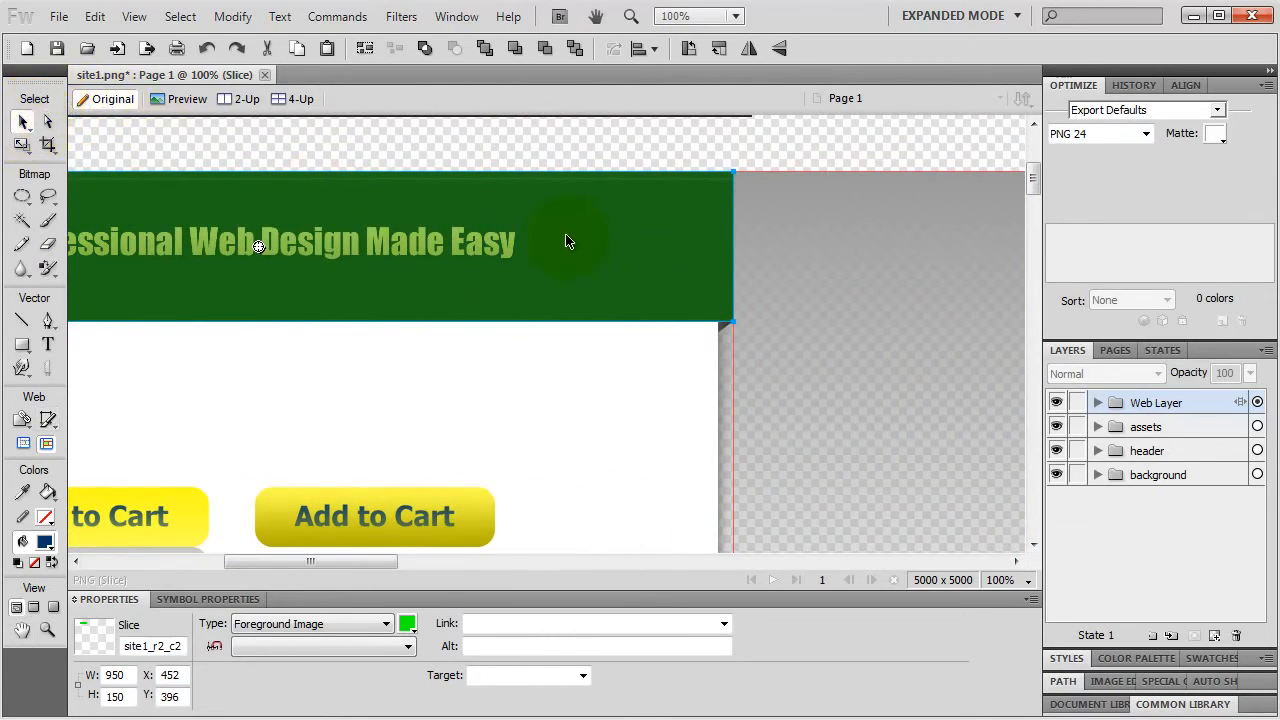
{"action": "mouse_move", "coordinate": [736, 237]}
{"action": "left_mouse_down"}
{"action": "mouse_move", "coordinate": [752, 236]}
{"action": "mouse_move", "coordinate": [732, 235]}
{"action": "left_mouse_up"}
{"action": "left_click_drag", "start_coordinate": [430, 242], "coordinate": [502, 295]}
{"action": "key", "text": "ctrl+minus"}
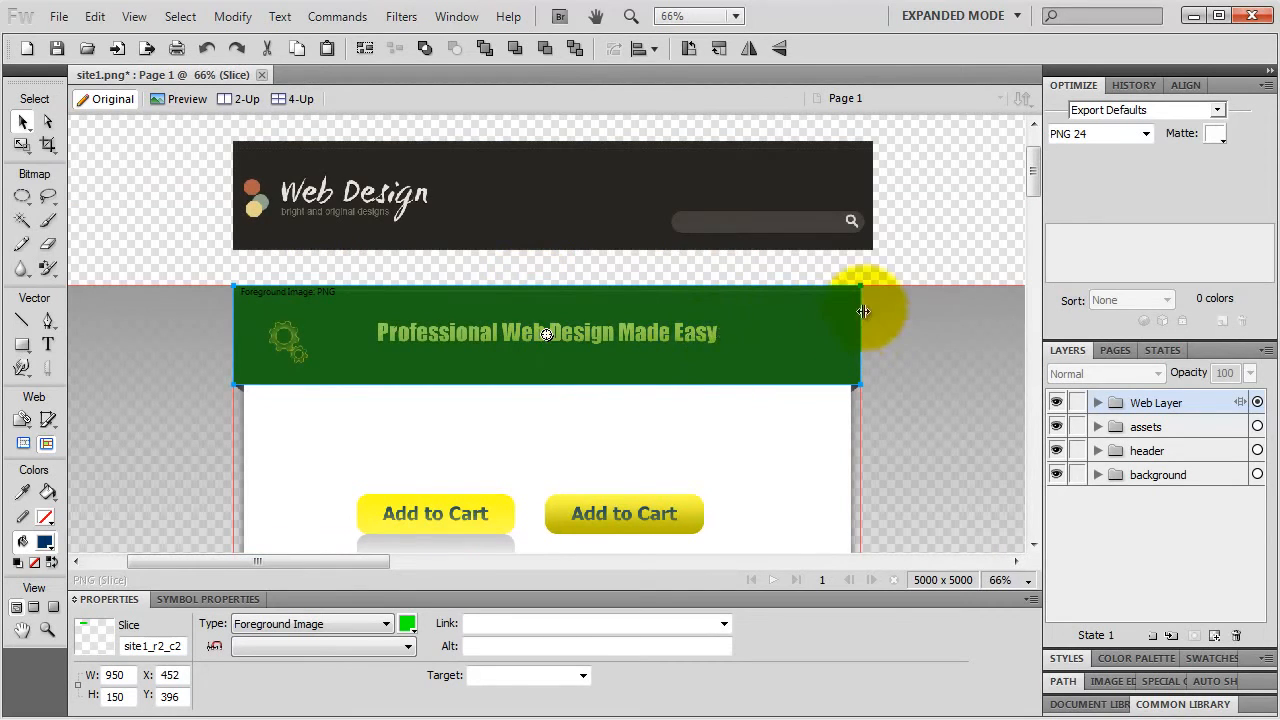
Step: Rename the banner slice in the Web Layer as header
{"action": "left_click", "coordinate": [1097, 403]}
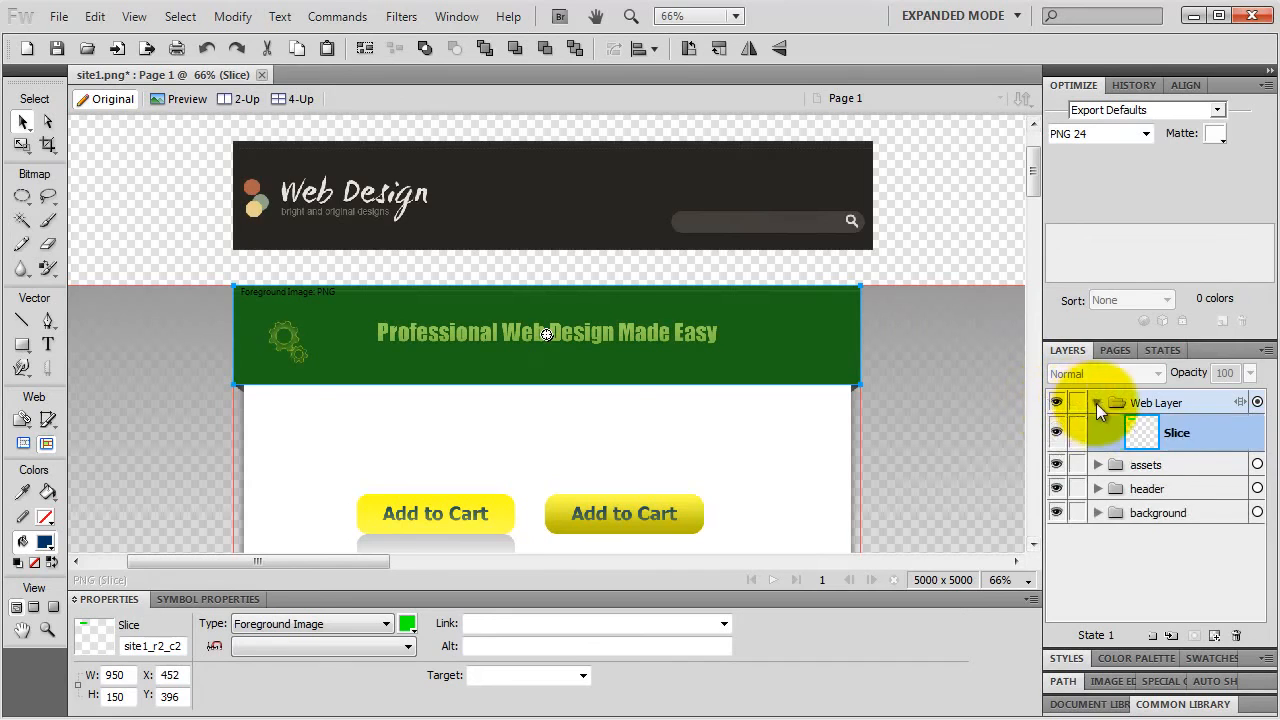
{"action": "double_click", "coordinate": [1177, 433]}
{"action": "key", "text": "BackSpace"}
{"action": "type", "text": "h"}
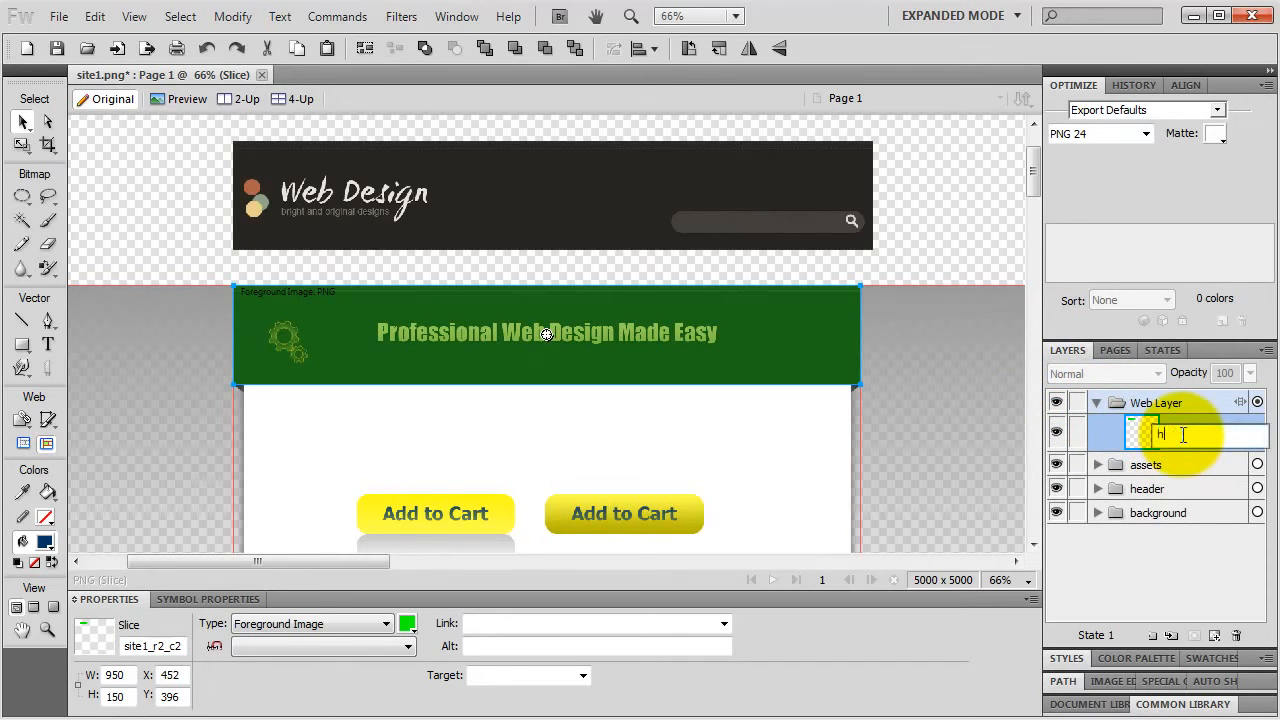
{"action": "type", "text": "eader"}
{"action": "key", "text": "Return"}
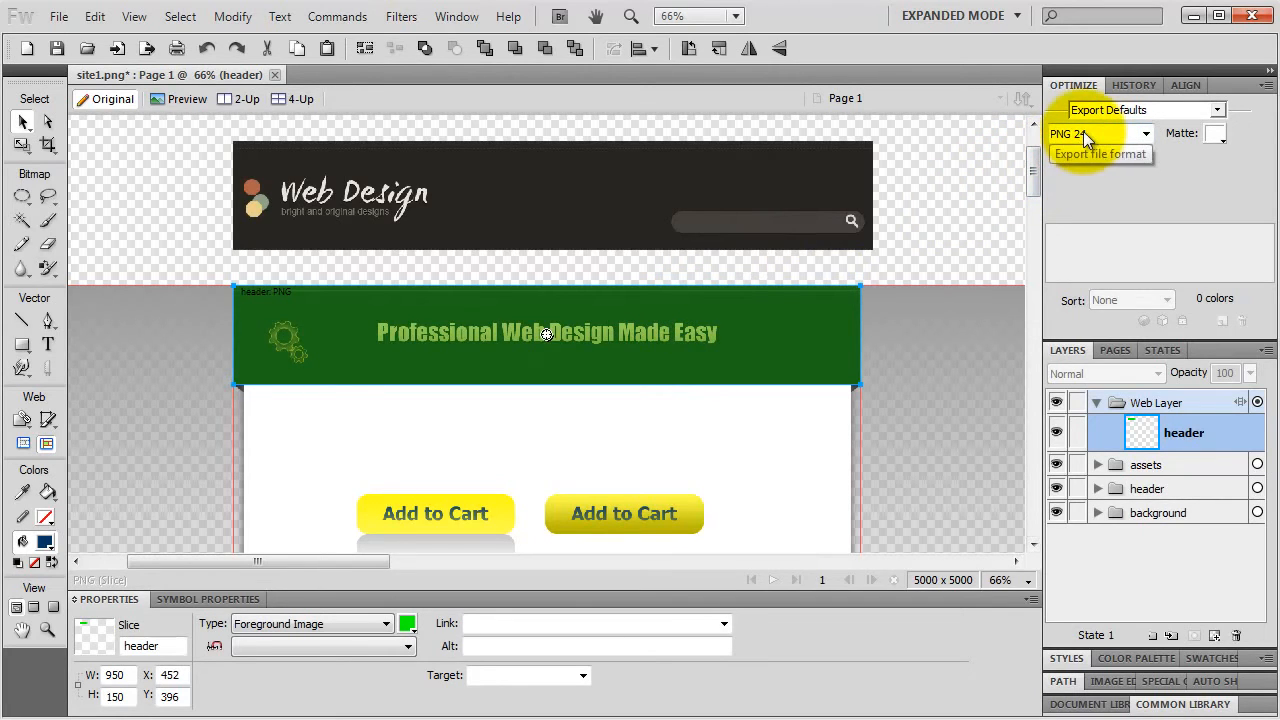
Step: Export only the header slice as an image named header into a new images folder inside site1
{"action": "right_click", "coordinate": [730, 341]}
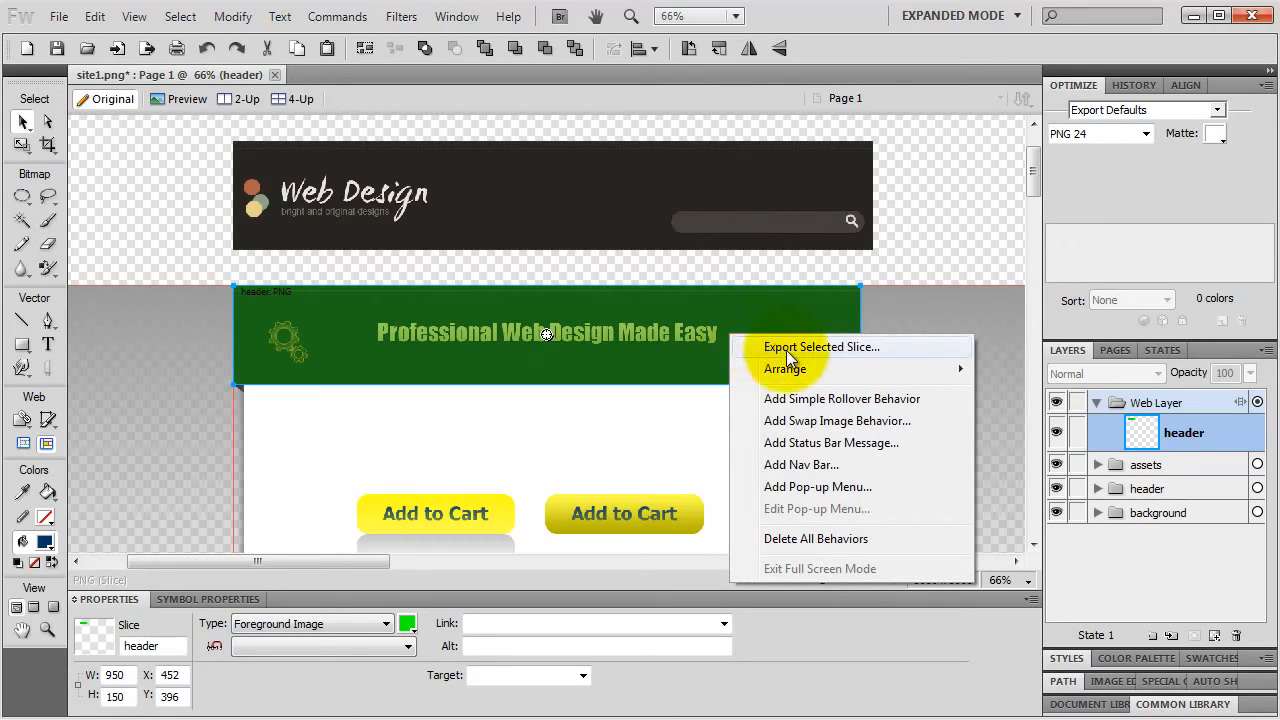
{"action": "left_click", "coordinate": [786, 352]}
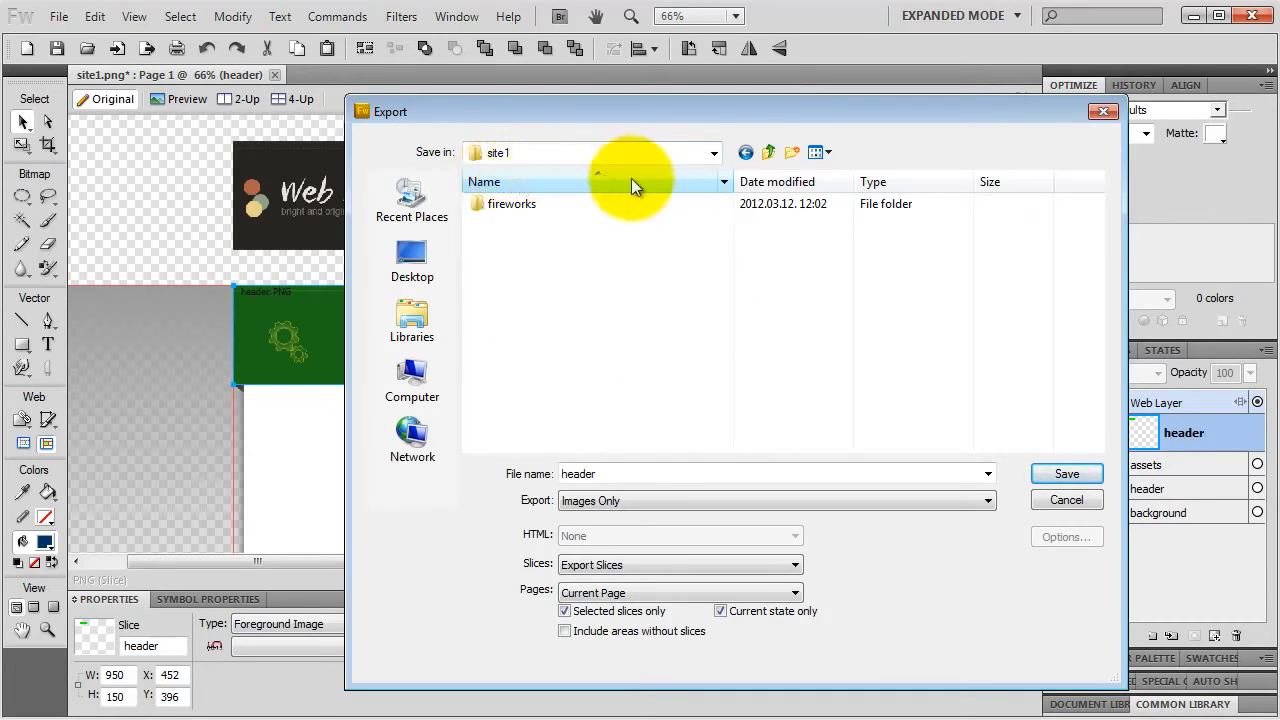
{"action": "left_click", "coordinate": [791, 152]}
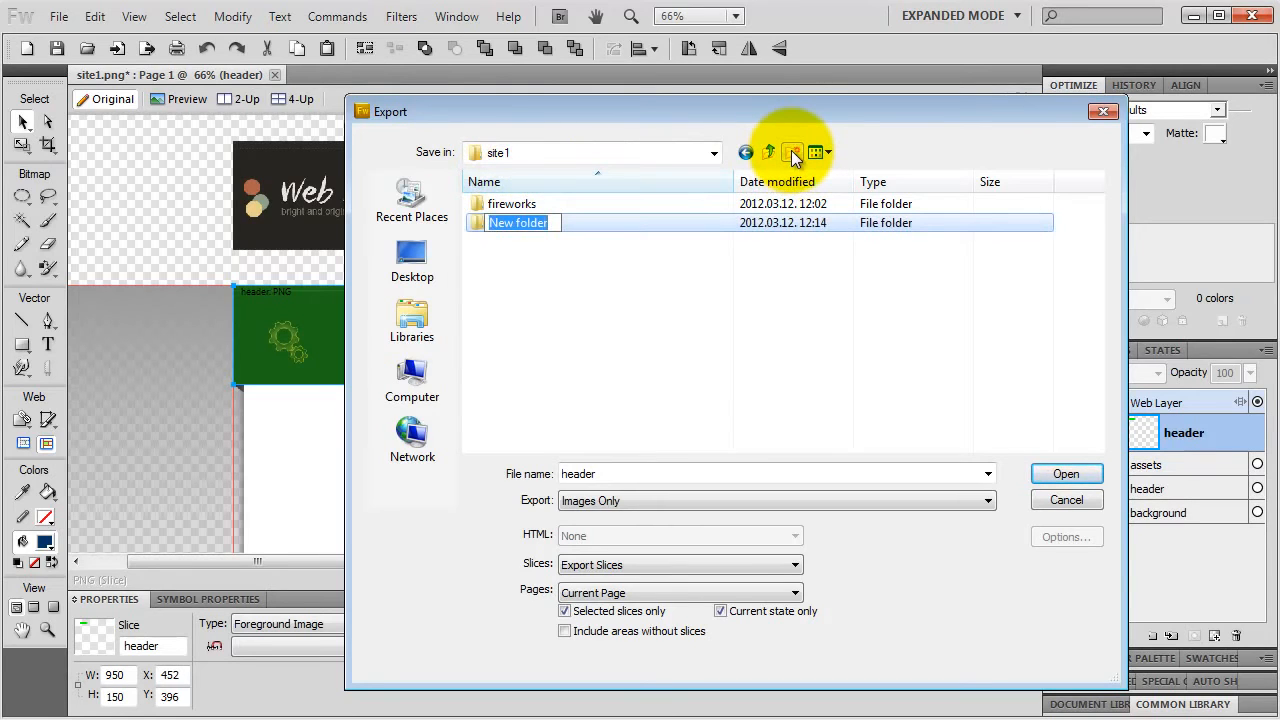
{"action": "type", "text": "images"}
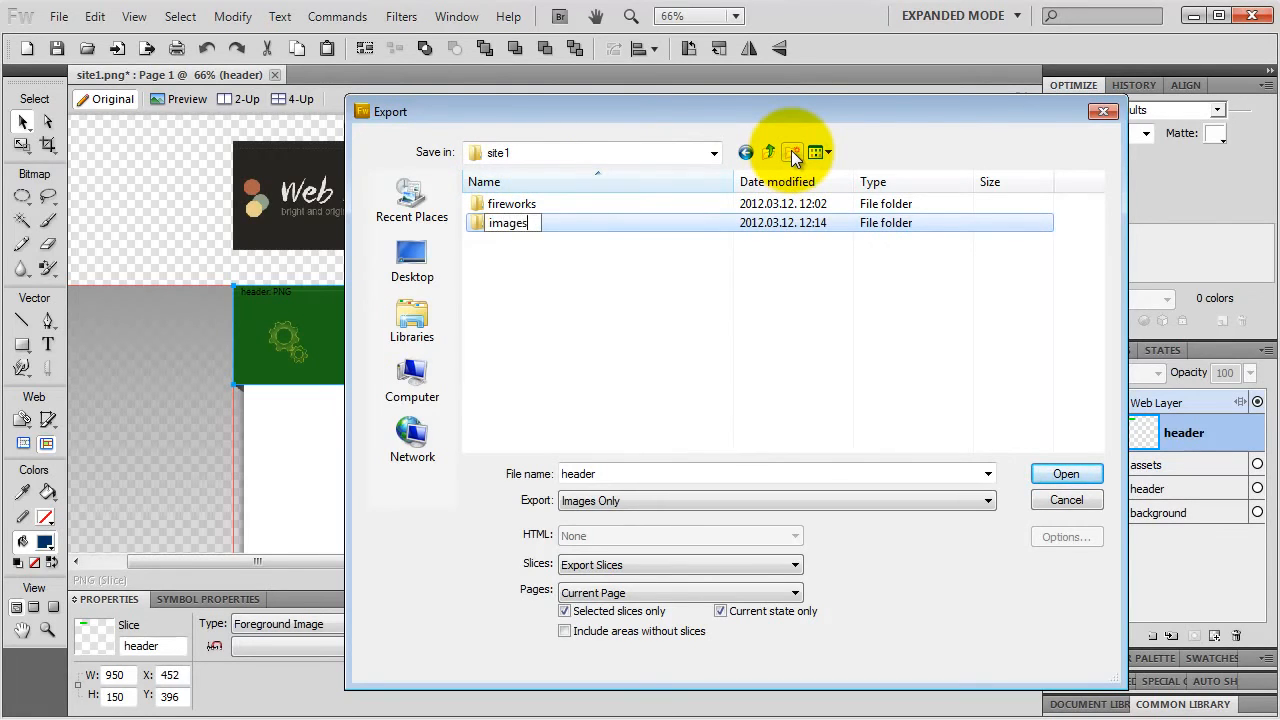
{"action": "key", "text": "Return"}
{"action": "key", "text": "Return"}
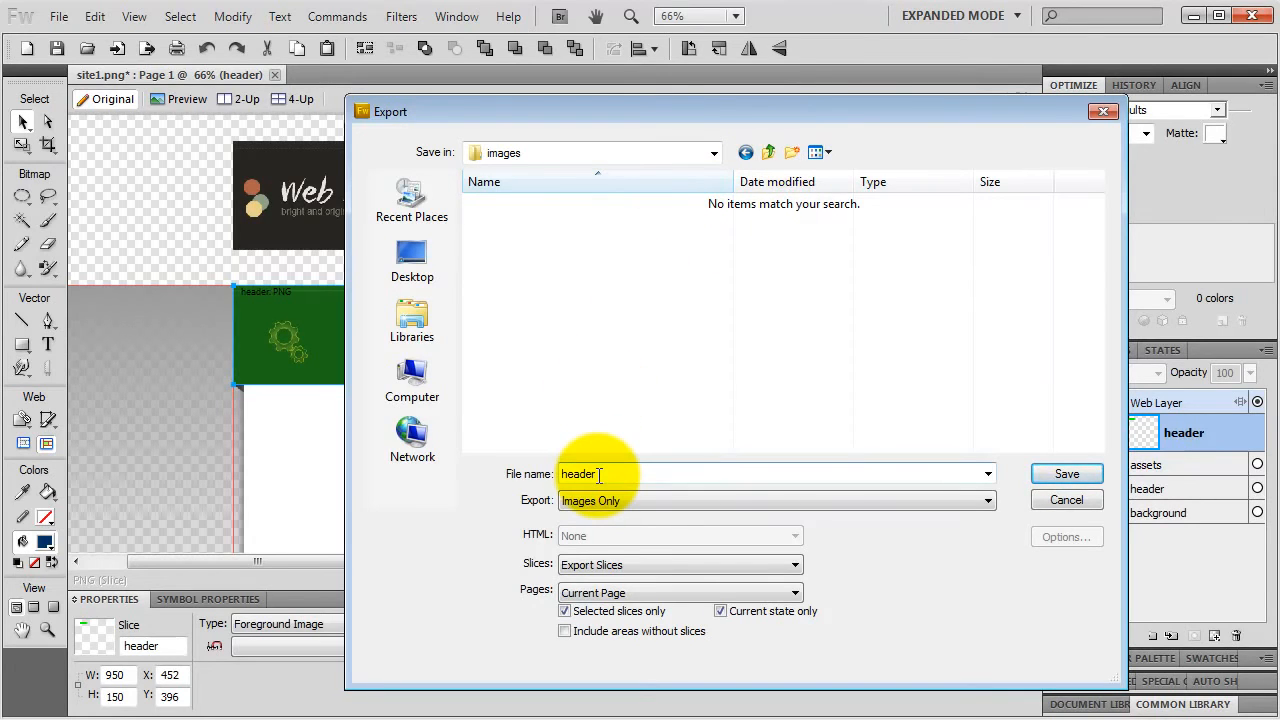
{"action": "left_click", "coordinate": [1064, 474]}
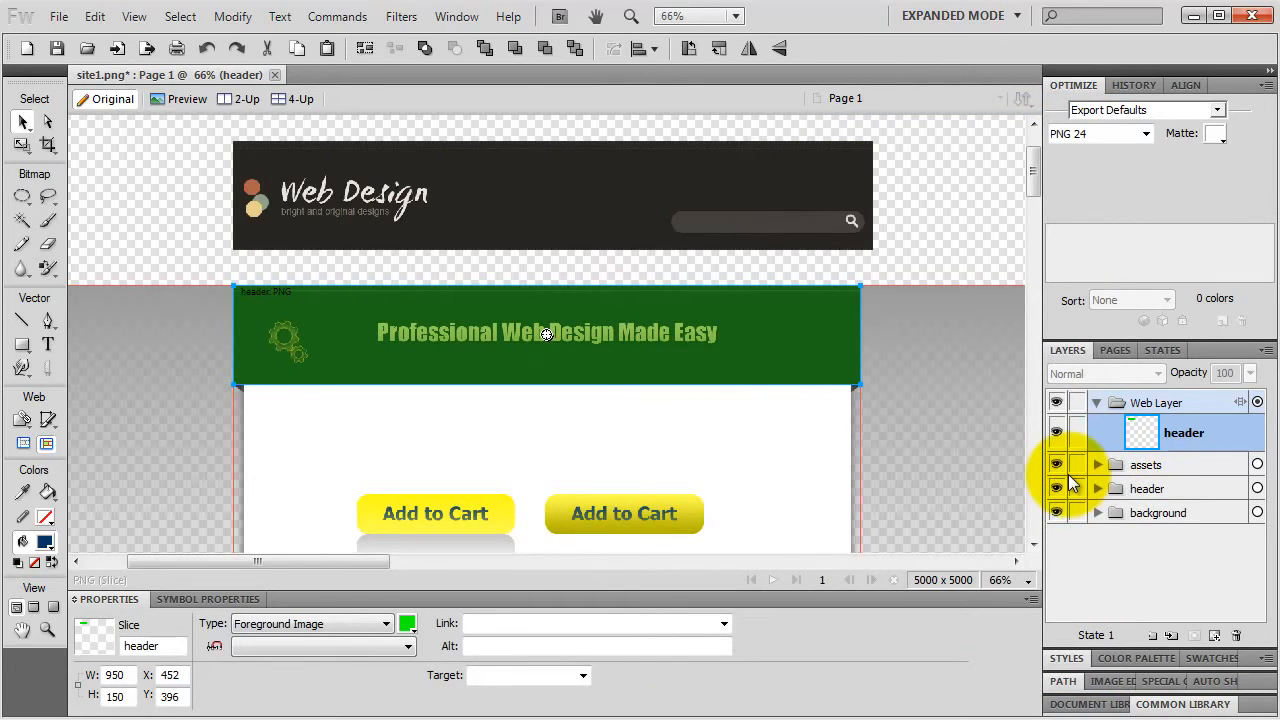
Step: Move all the assets layer's objects onto the empty canvas beside the page, placing the checkmark icon above the buttons
{"action": "left_click", "coordinate": [1148, 466]}
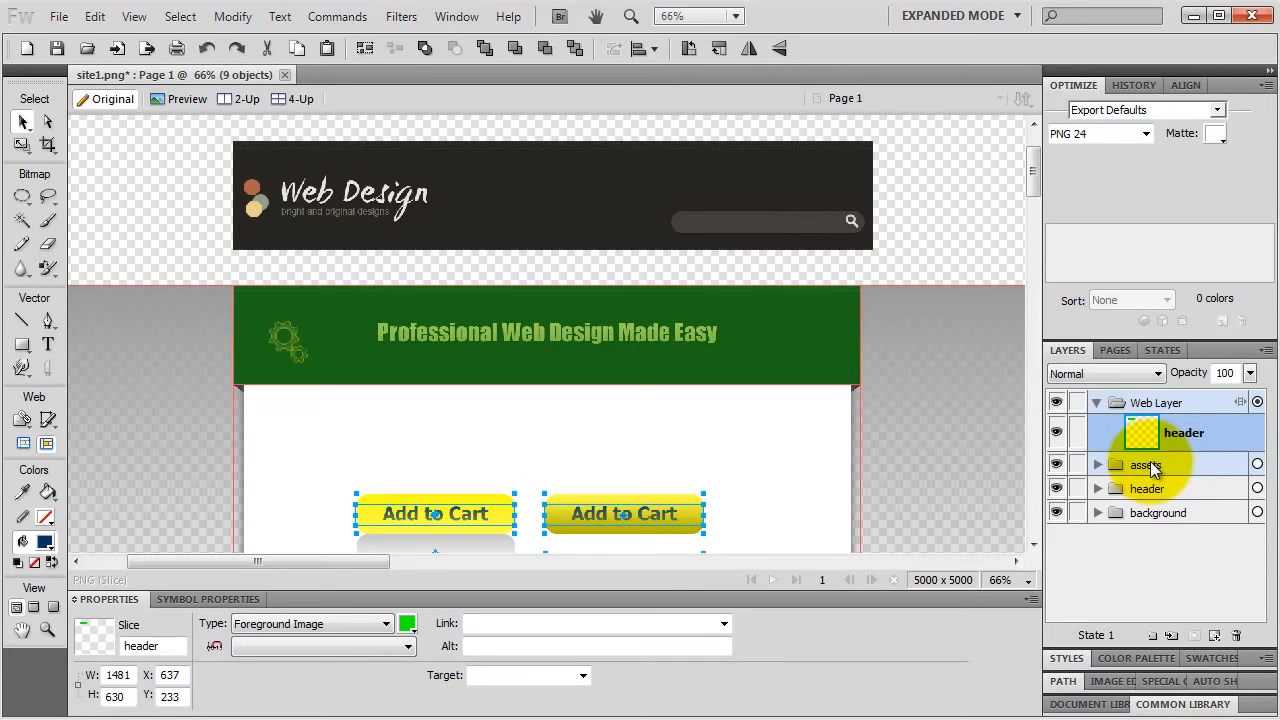
{"action": "left_click", "coordinate": [1160, 472]}
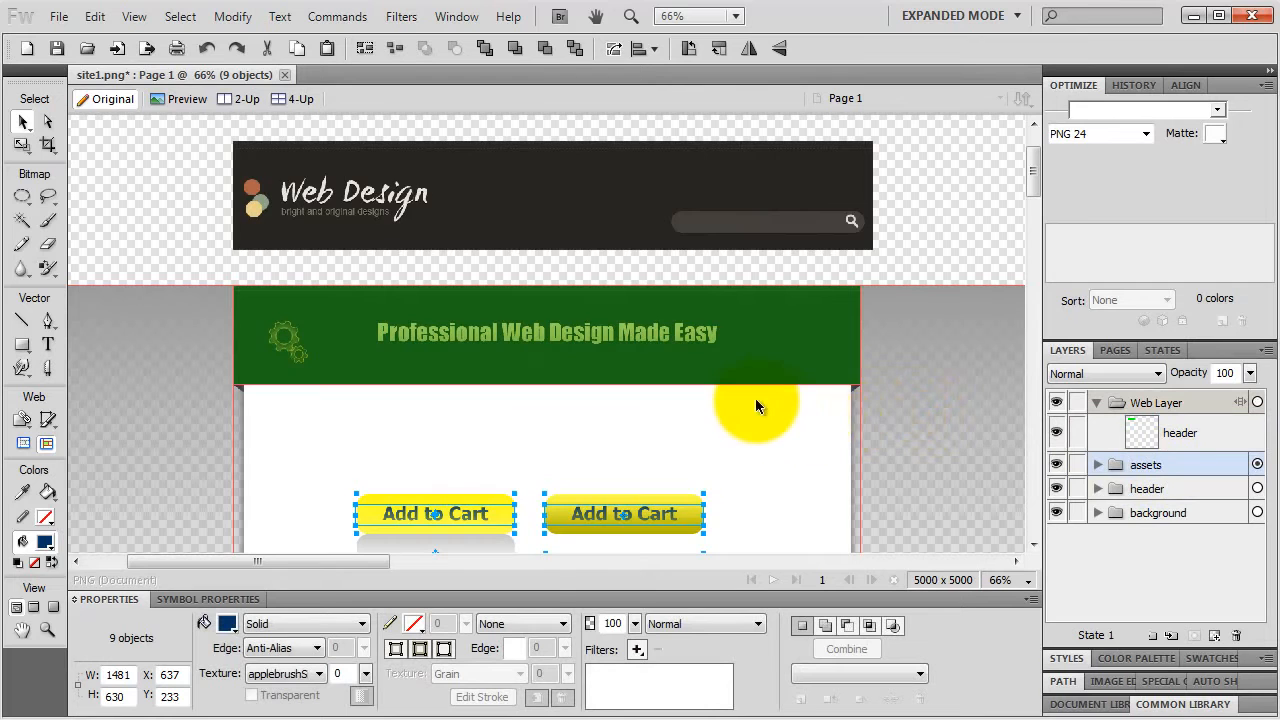
{"action": "key", "text": "ctrl+minus"}
{"action": "key", "text": "ctrl+minus"}
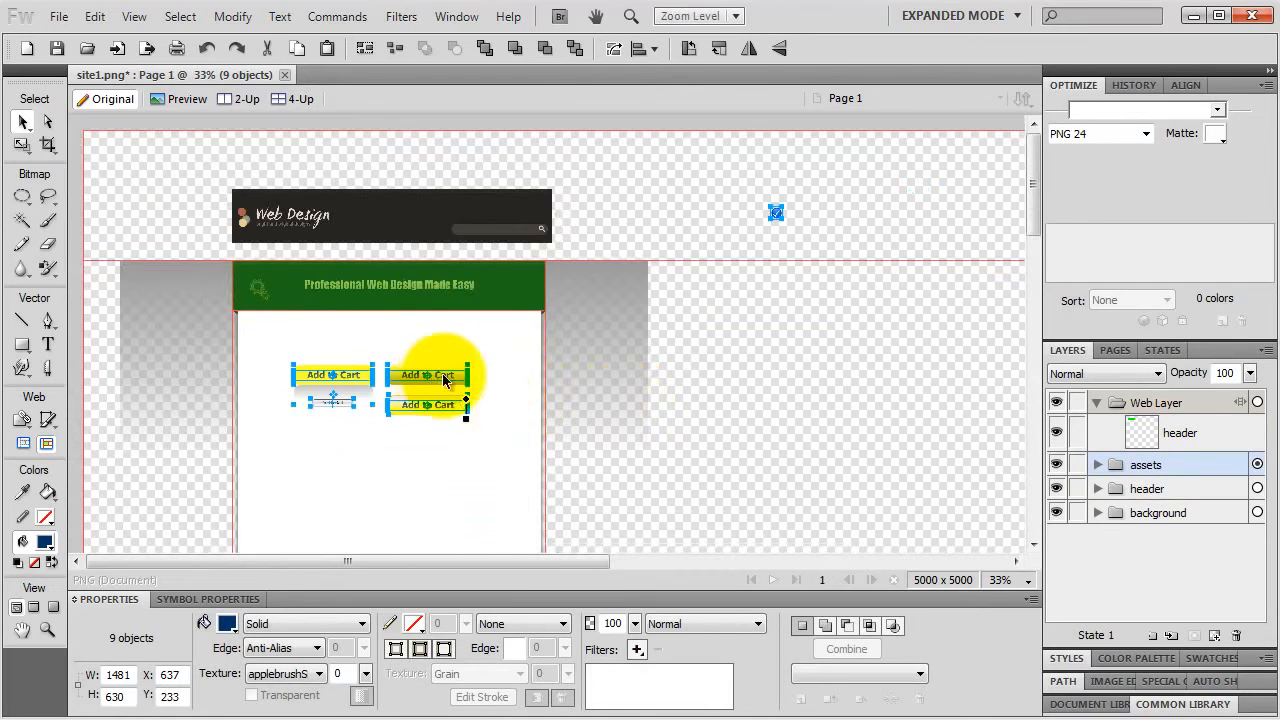
{"action": "left_click_drag", "start_coordinate": [446, 376], "coordinate": [589, 352]}
{"action": "key", "text": "space"}
{"action": "left_click_drag", "start_coordinate": [883, 234], "coordinate": [531, 330]}
Step: Insert a single rectangular slice covering the white-to-yellow outlined Add to Cart button and its text
{"action": "key", "text": "ctrl+equal"}
{"action": "key", "text": "ctrl+equal"}
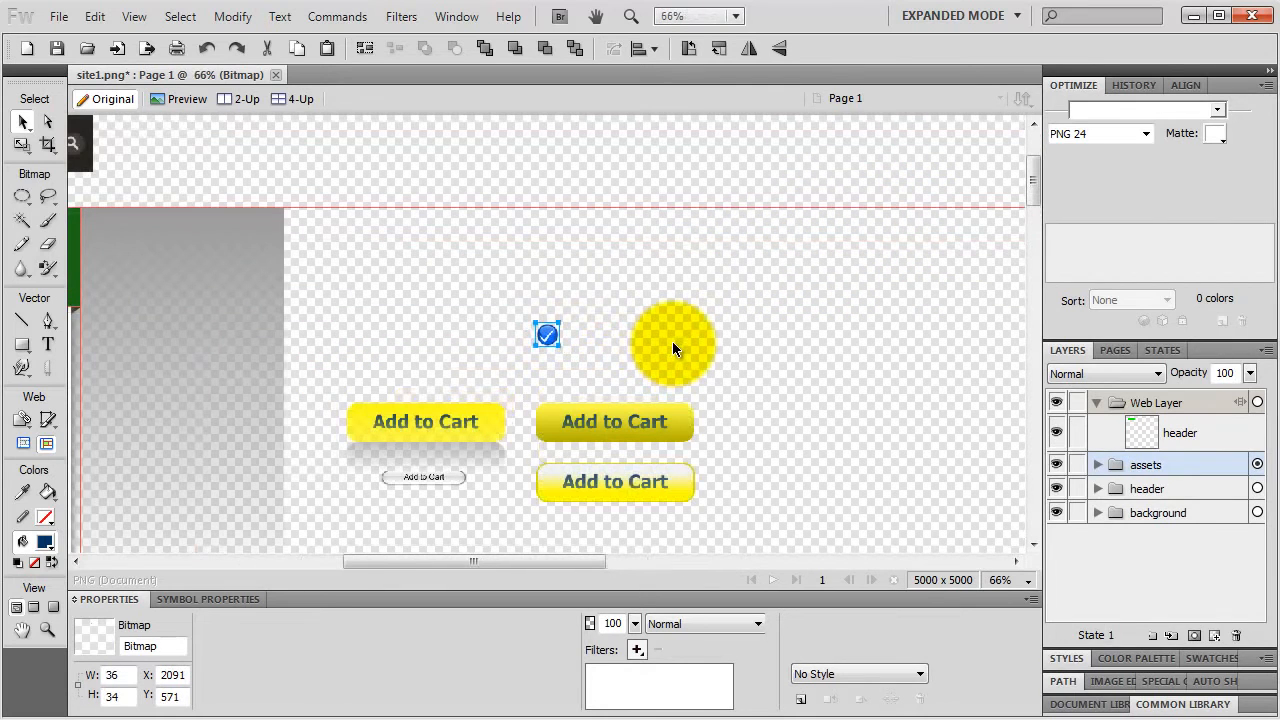
{"action": "key", "text": "ctrl+equal"}
{"action": "left_click_drag", "start_coordinate": [666, 363], "coordinate": [659, 247]}
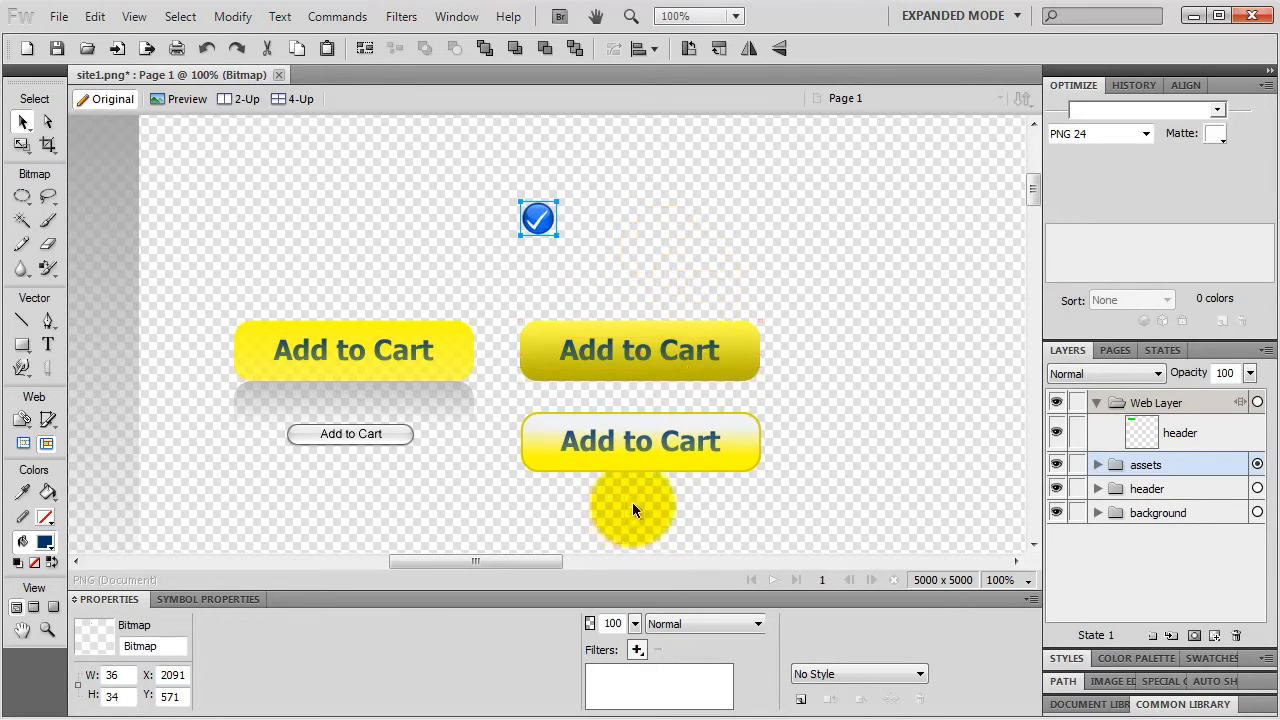
{"action": "left_click_drag", "start_coordinate": [636, 504], "coordinate": [747, 408]}
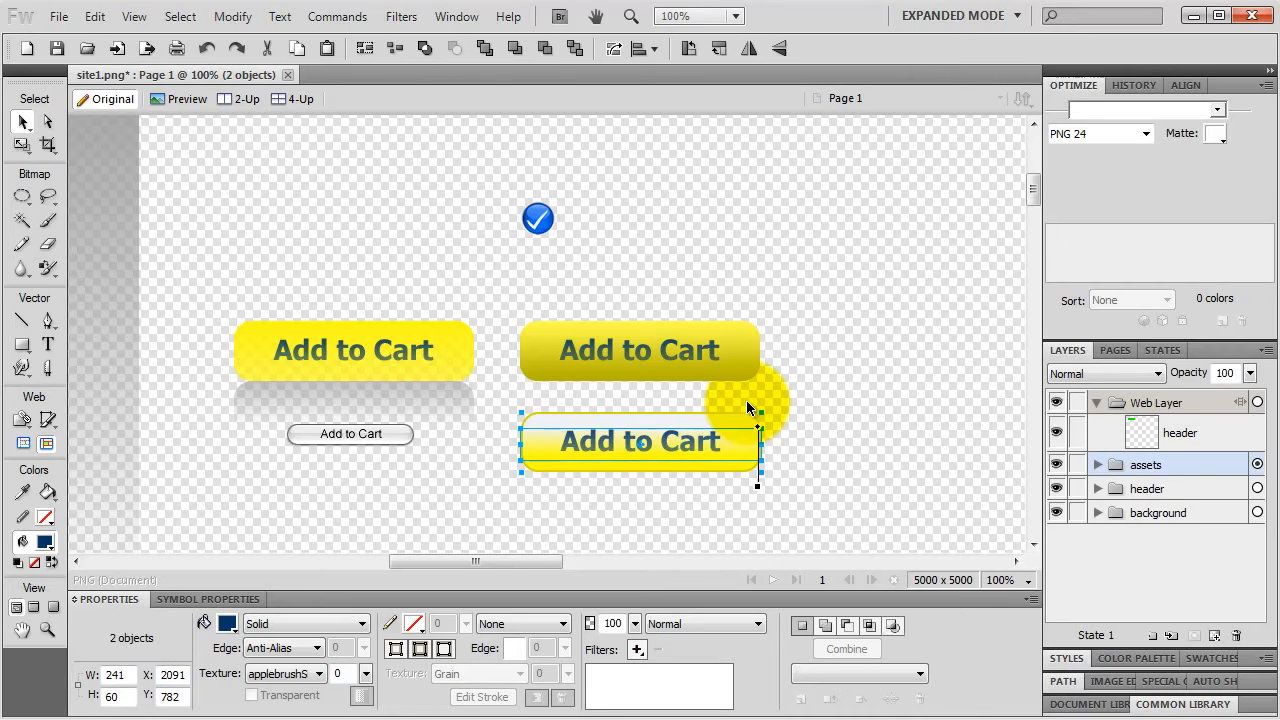
{"action": "right_click", "coordinate": [704, 450]}
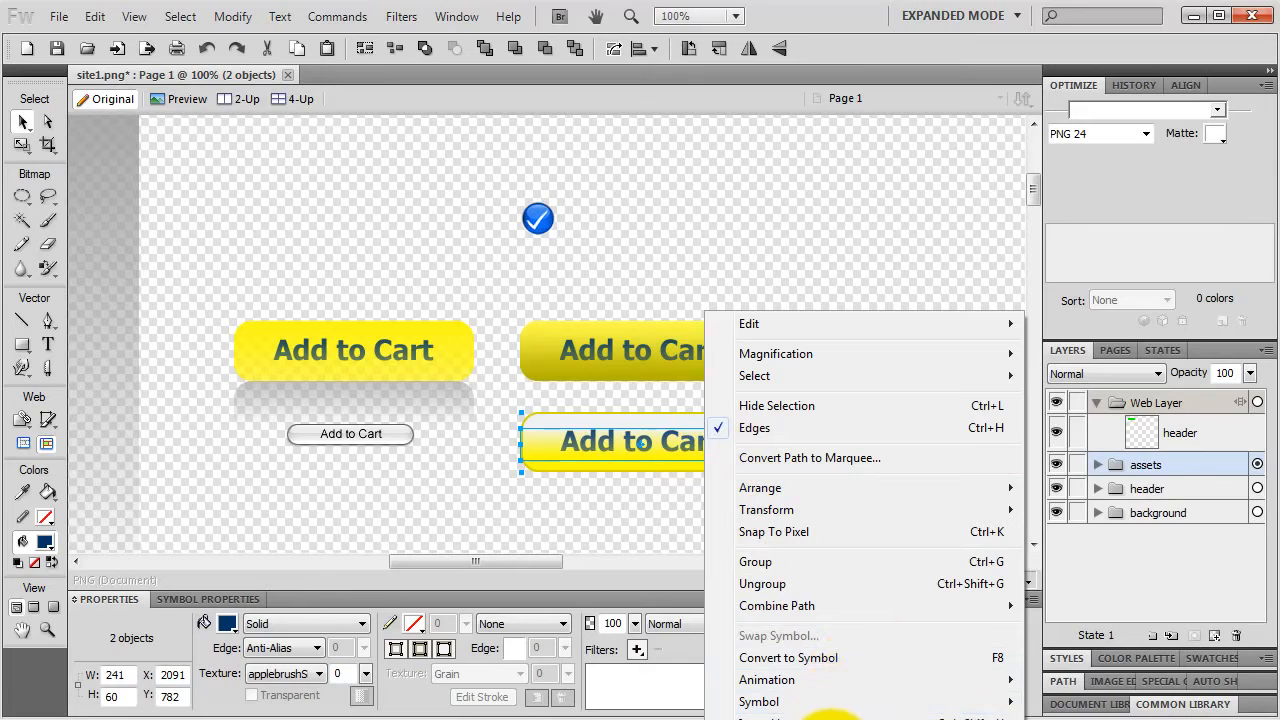
{"action": "left_click", "coordinate": [826, 716]}
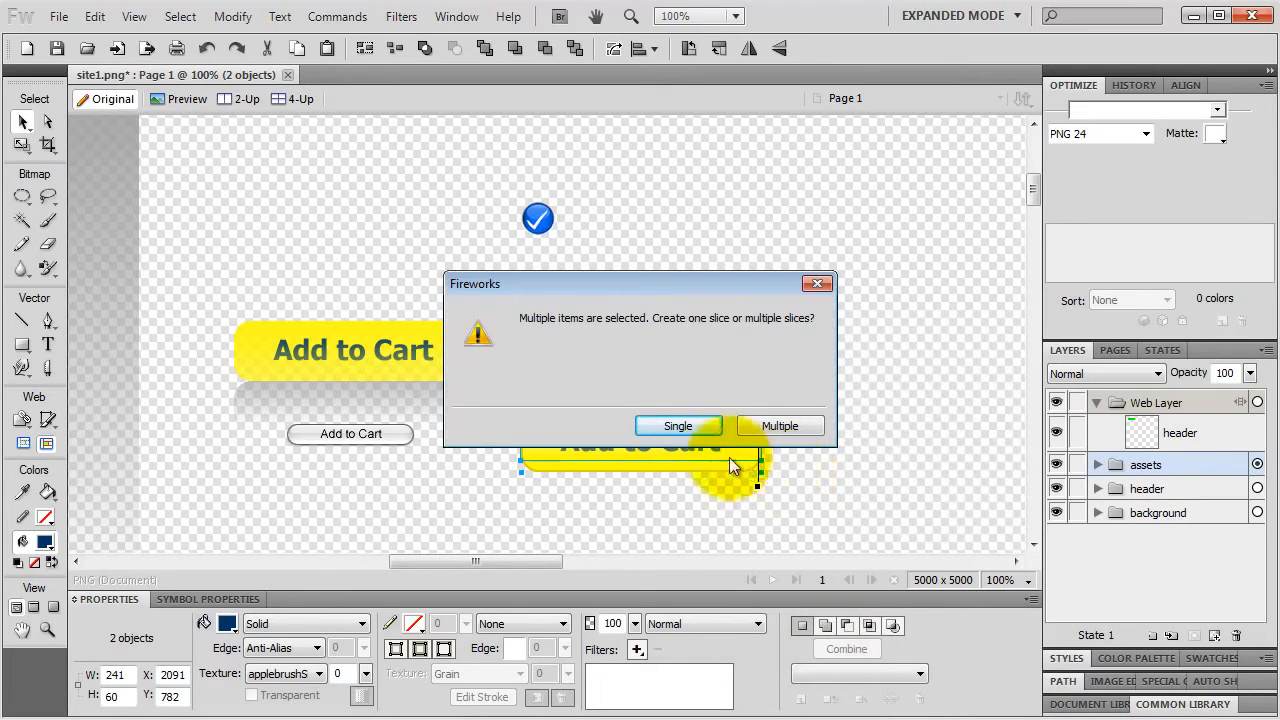
{"action": "left_click", "coordinate": [695, 427]}
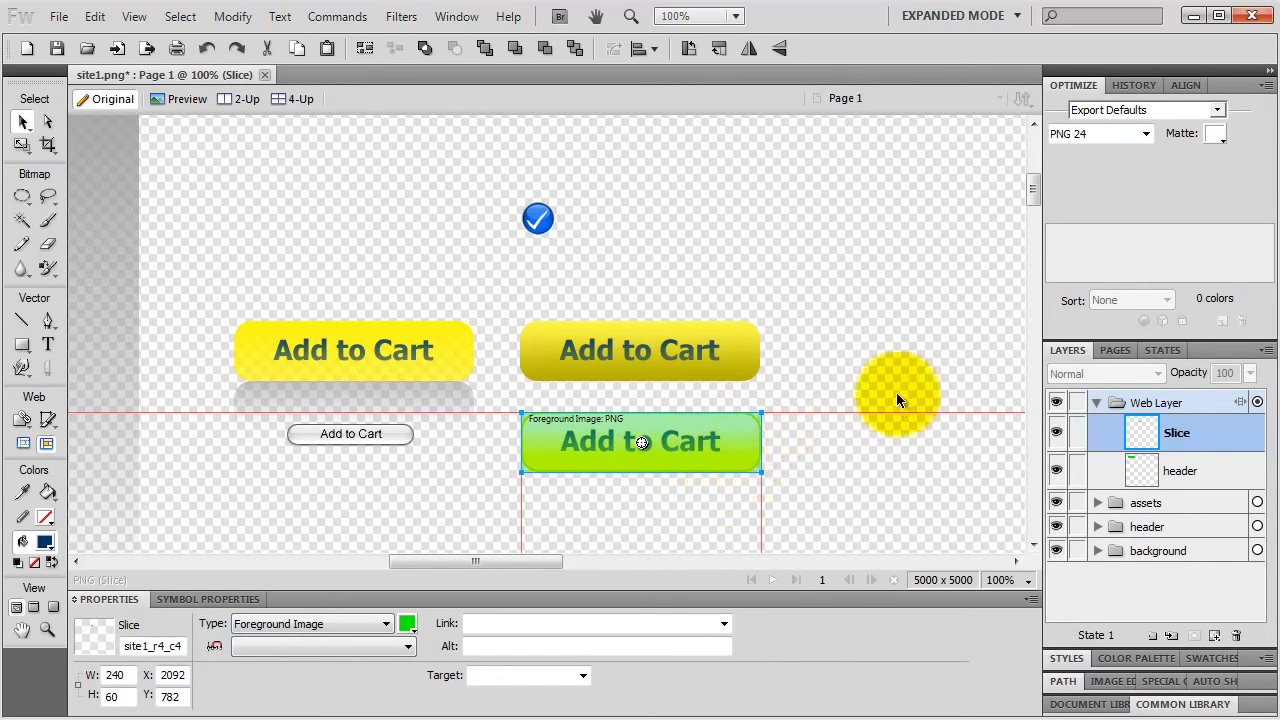
Step: Rename the button's slice as bn_order and set its export format to PNG32
{"action": "double_click", "coordinate": [1178, 435]}
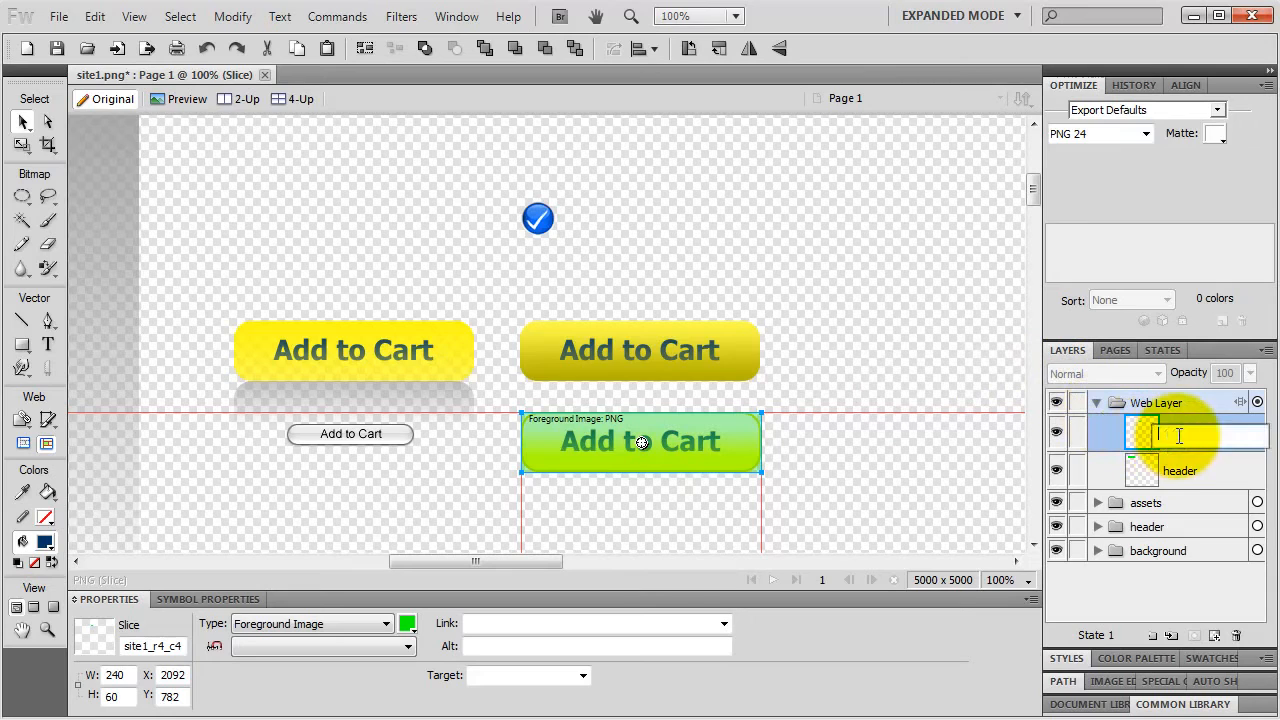
{"action": "type", "text": "bn_order"}
{"action": "key", "text": "Return"}
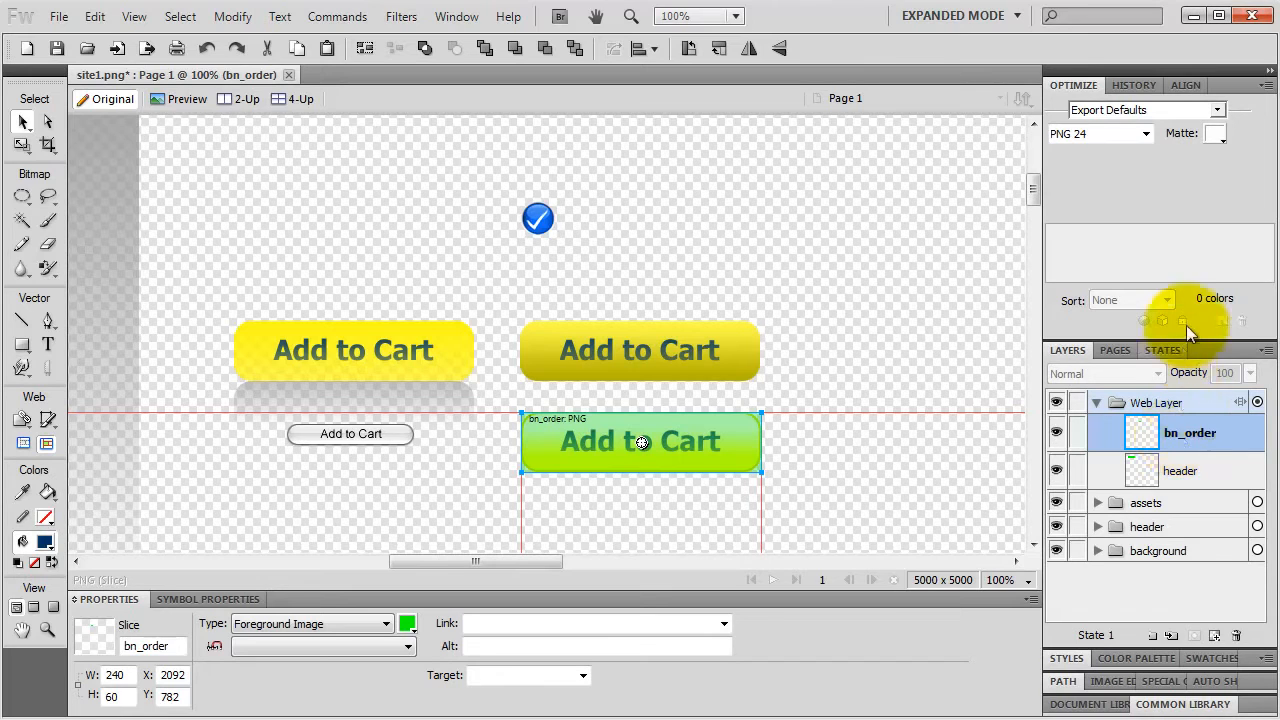
{"action": "left_click", "coordinate": [1147, 133]}
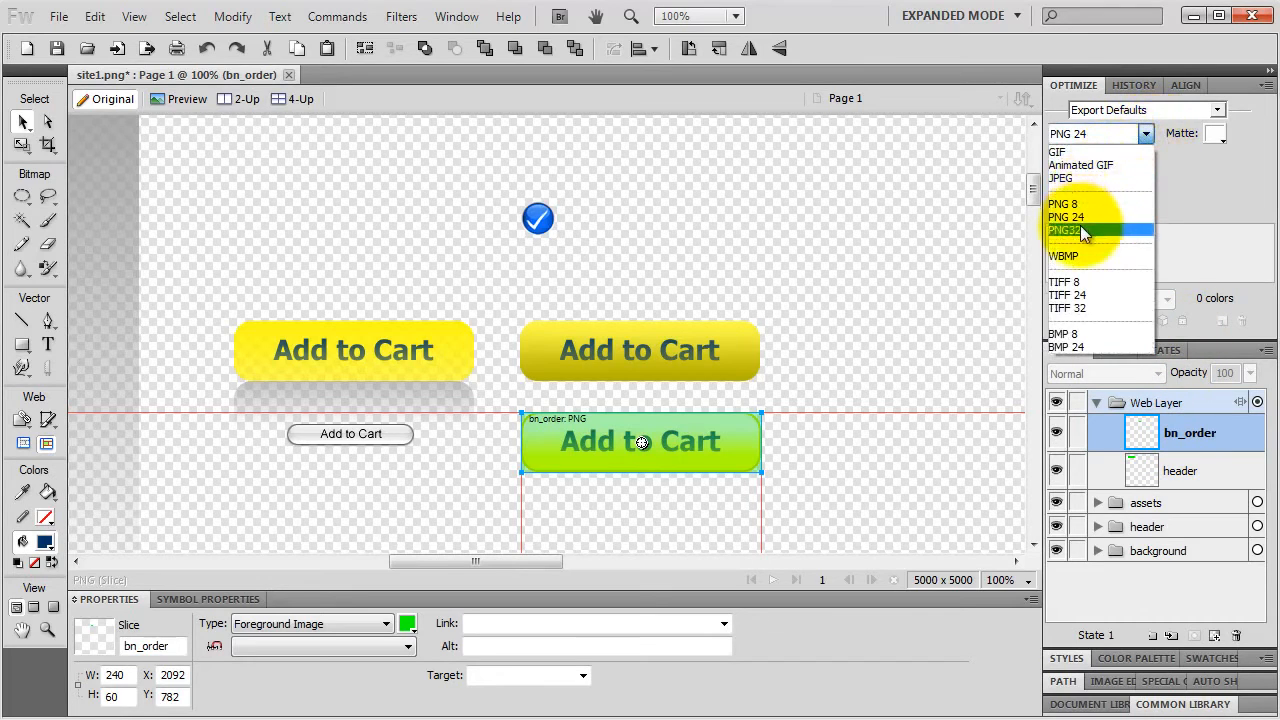
{"action": "left_click", "coordinate": [1064, 230]}
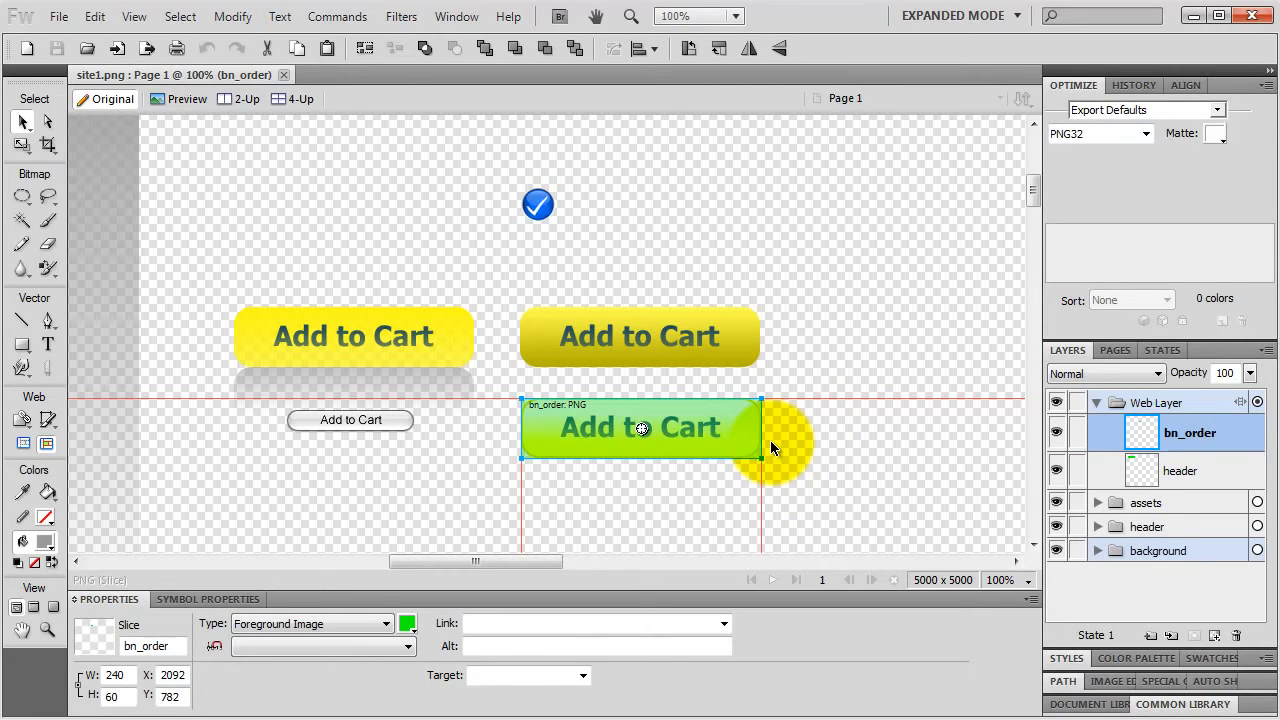
Step: Export only the bn_order slice as an image named bn_order into the images folder
{"action": "right_click", "coordinate": [735, 436]}
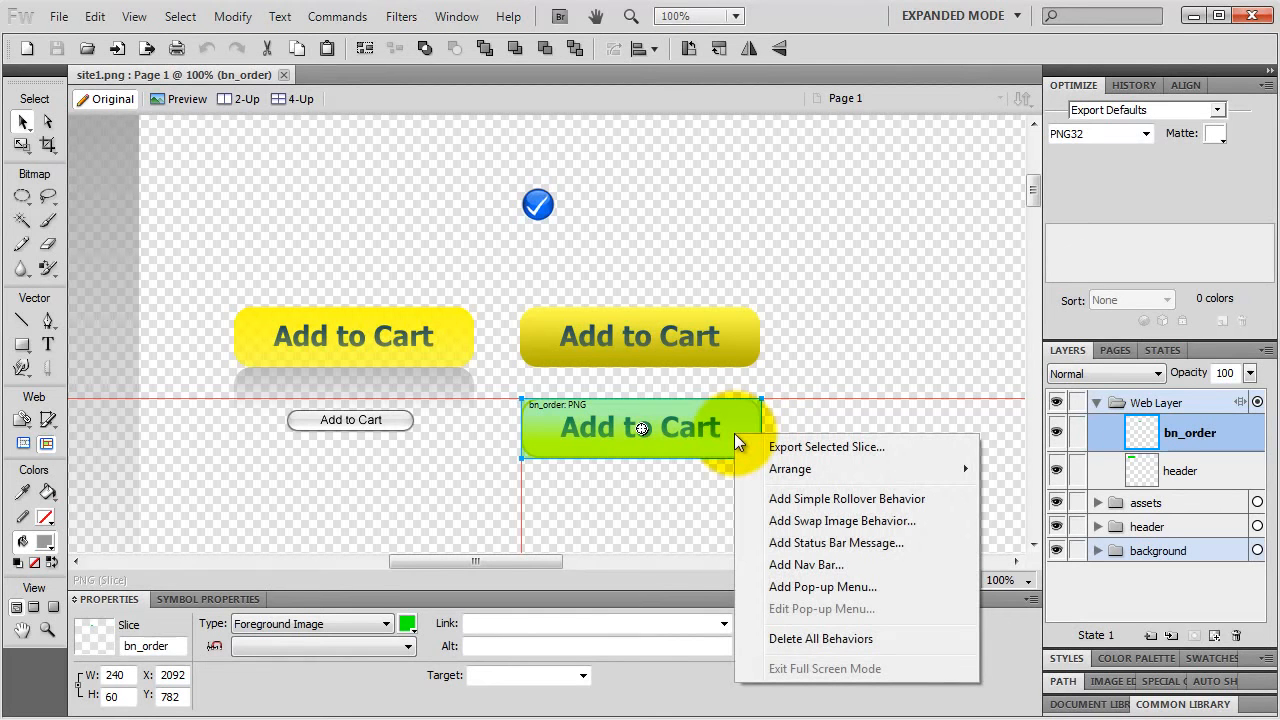
{"action": "left_click", "coordinate": [780, 447]}
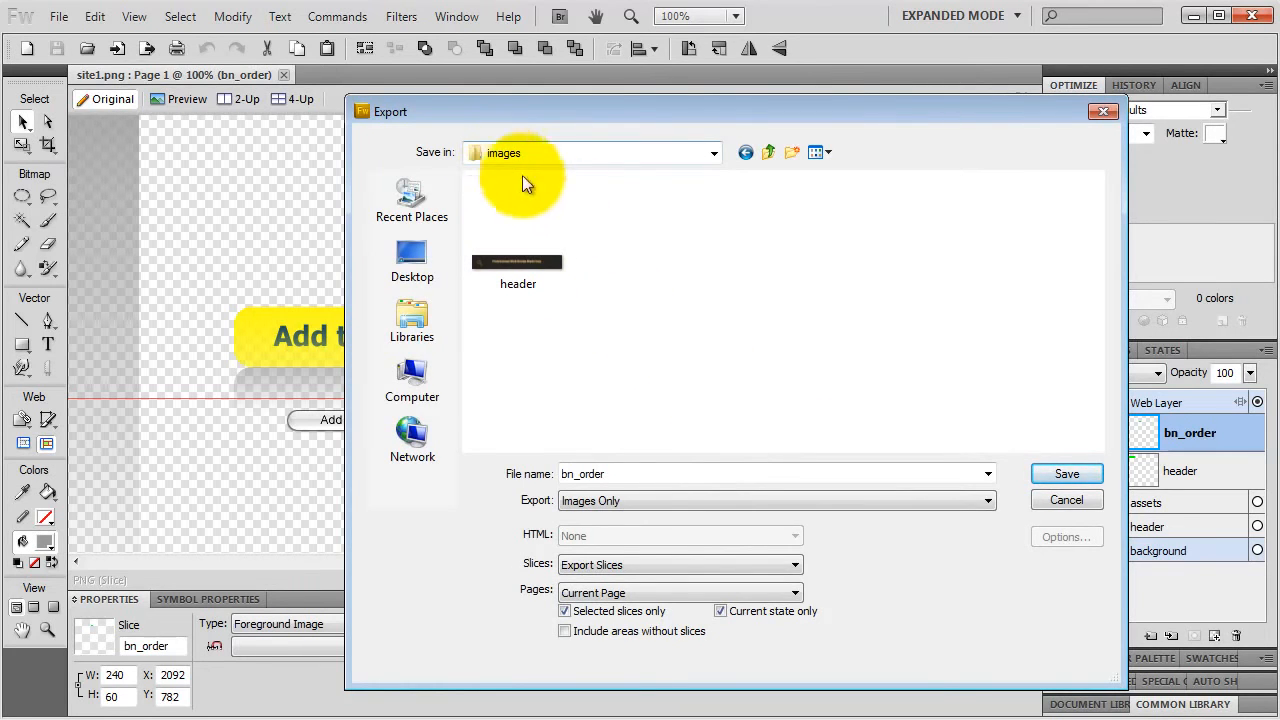
{"action": "left_click", "coordinate": [1063, 476]}
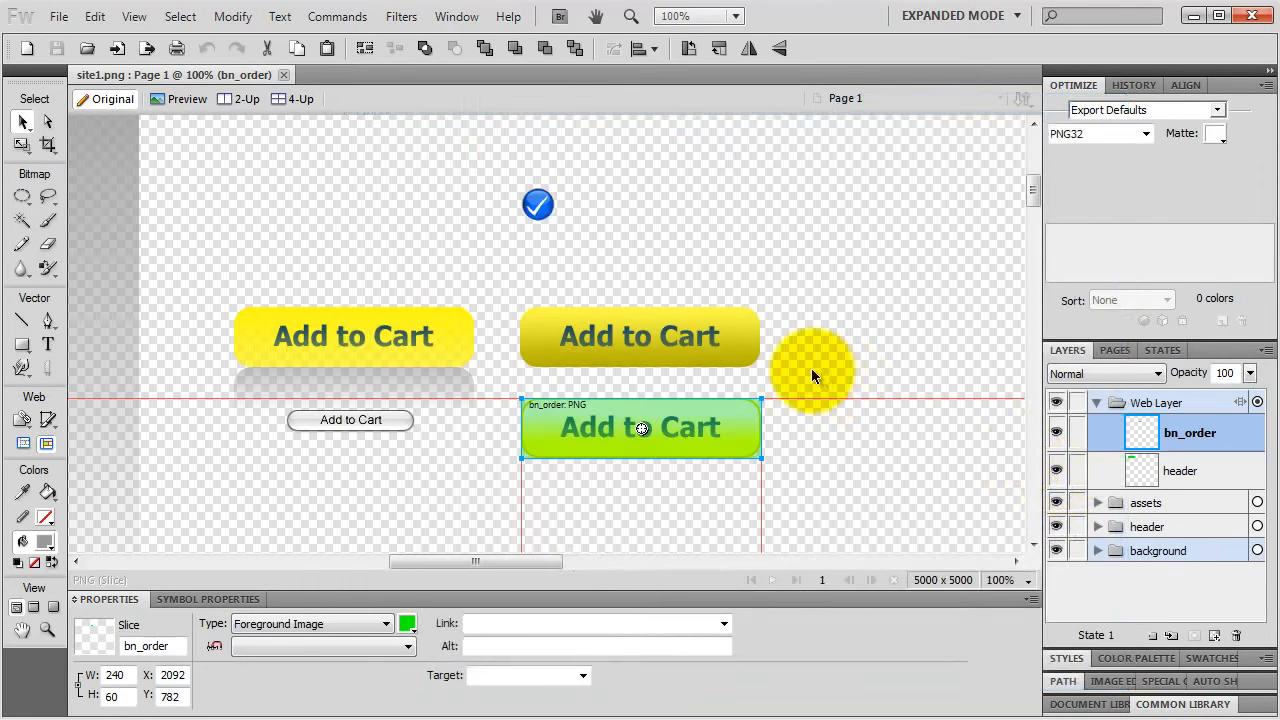
Step: Insert a rectangular slice over the checkmark icon above the buttons and rename the slice as checkmark
{"action": "left_click", "coordinate": [709, 341]}
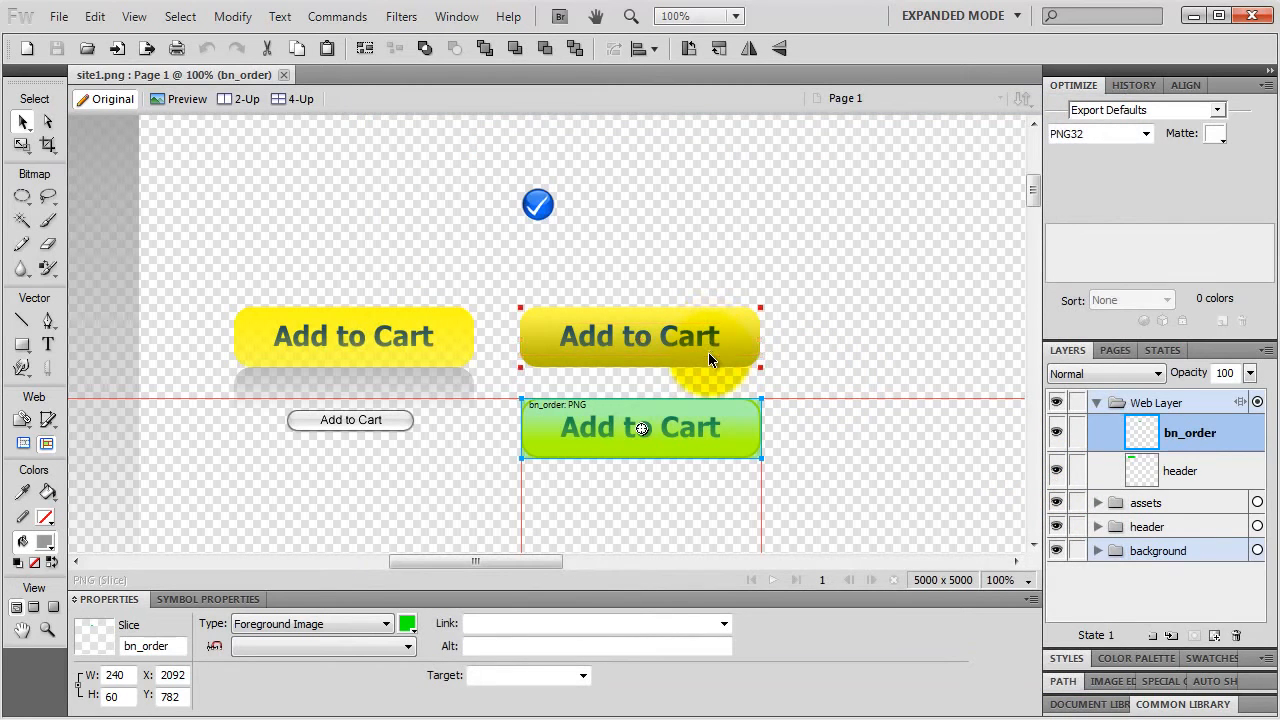
{"action": "left_click", "coordinate": [541, 207]}
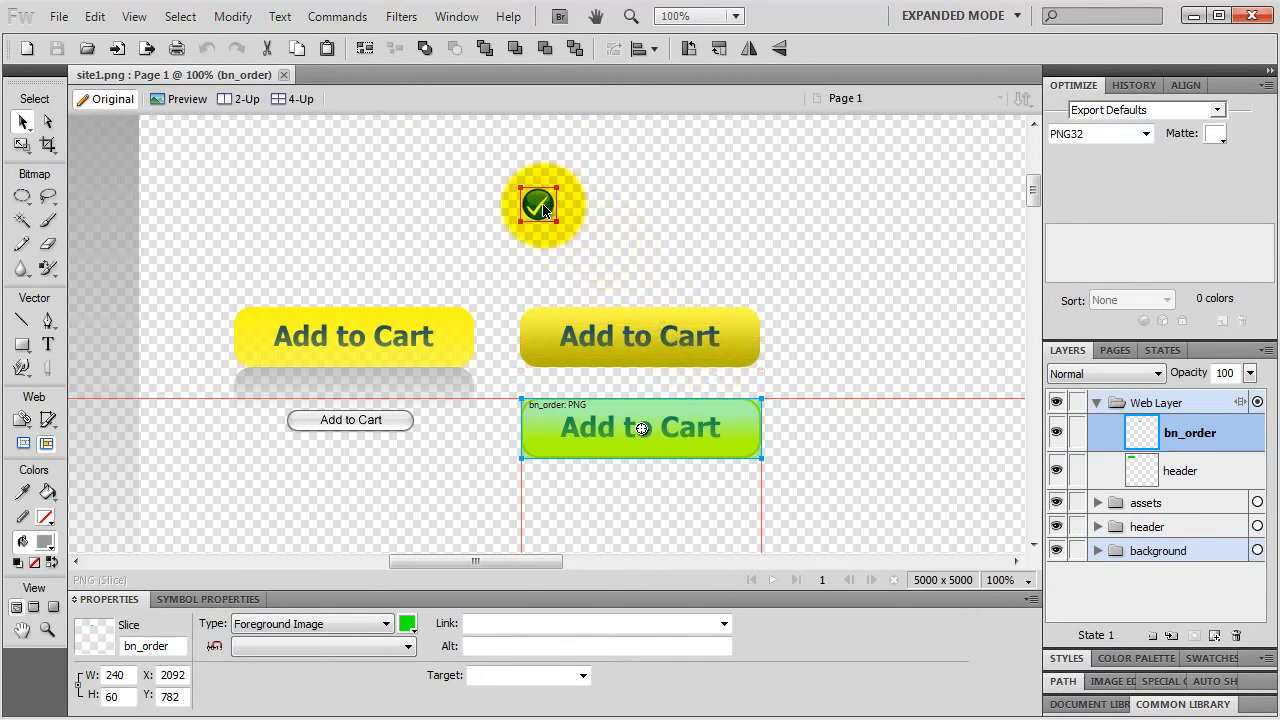
{"action": "left_click", "coordinate": [541, 207]}
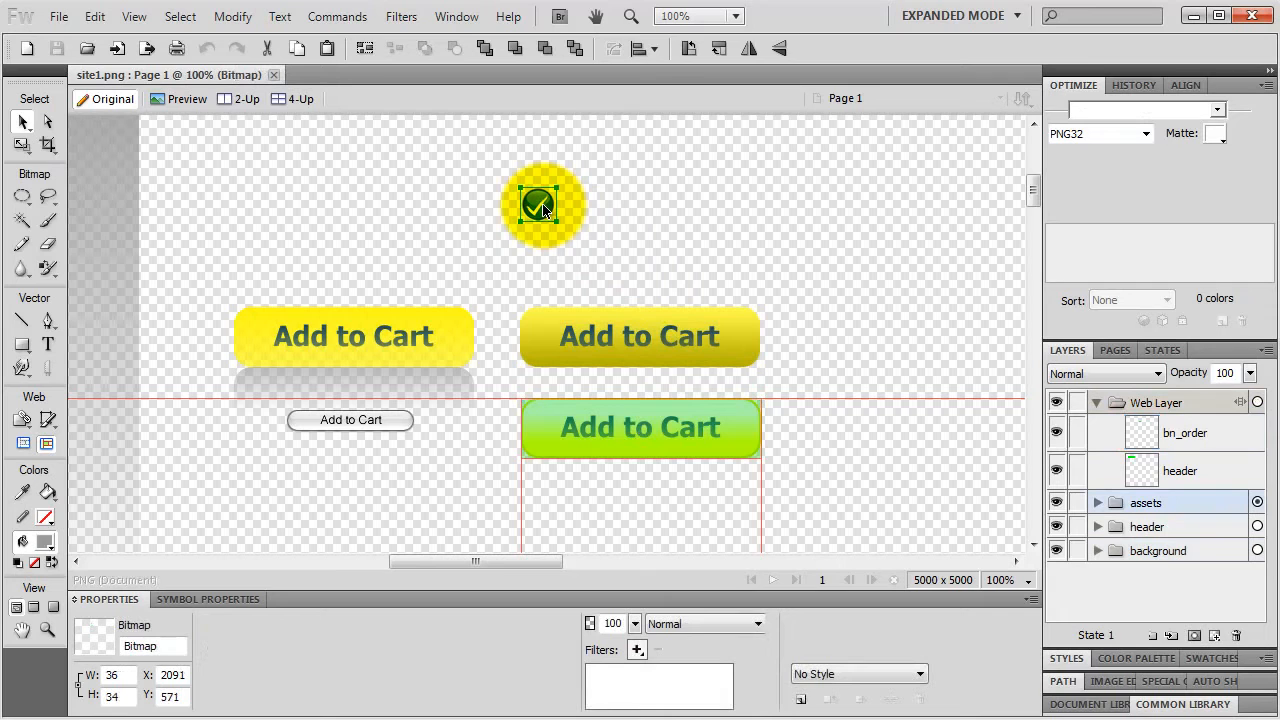
{"action": "right_click", "coordinate": [543, 207]}
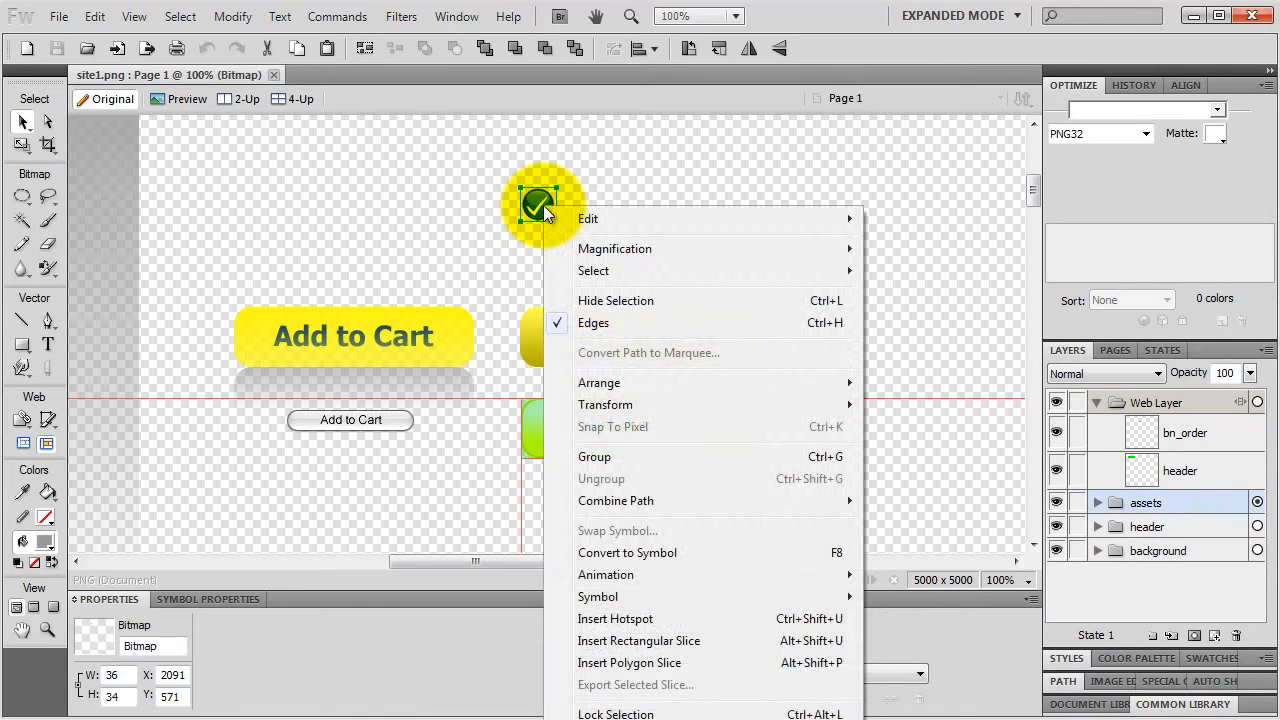
{"action": "left_click", "coordinate": [610, 640]}
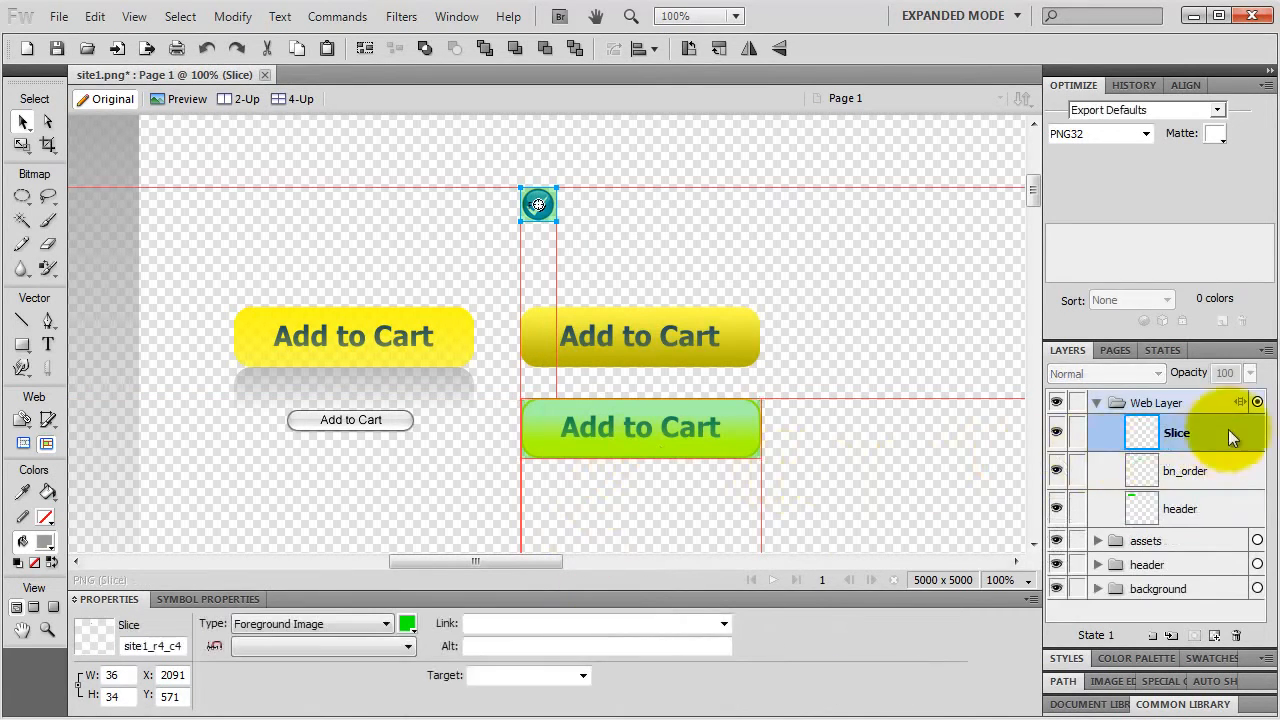
{"action": "double_click", "coordinate": [1180, 435]}
{"action": "type", "text": "checkmark"}
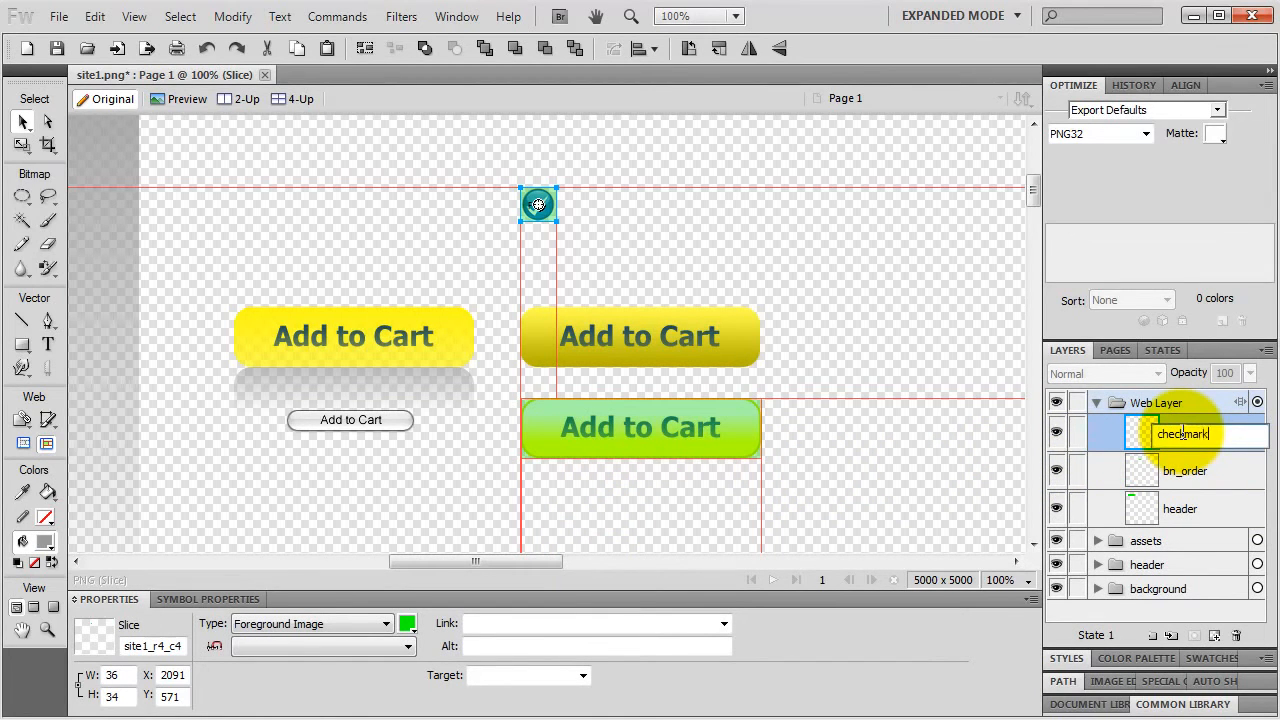
{"action": "key", "text": "Return"}
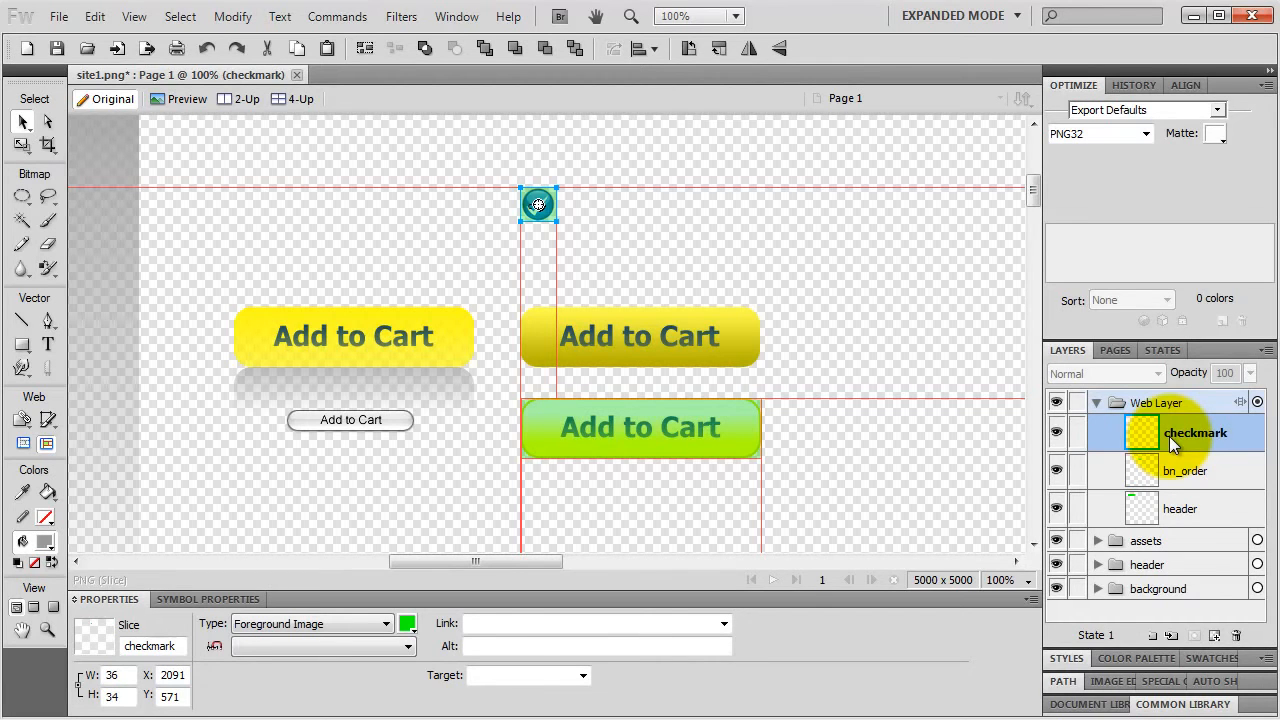
Step: Export only the checkmark slice as an image named checkmark into the images folder
{"action": "right_click", "coordinate": [549, 199]}
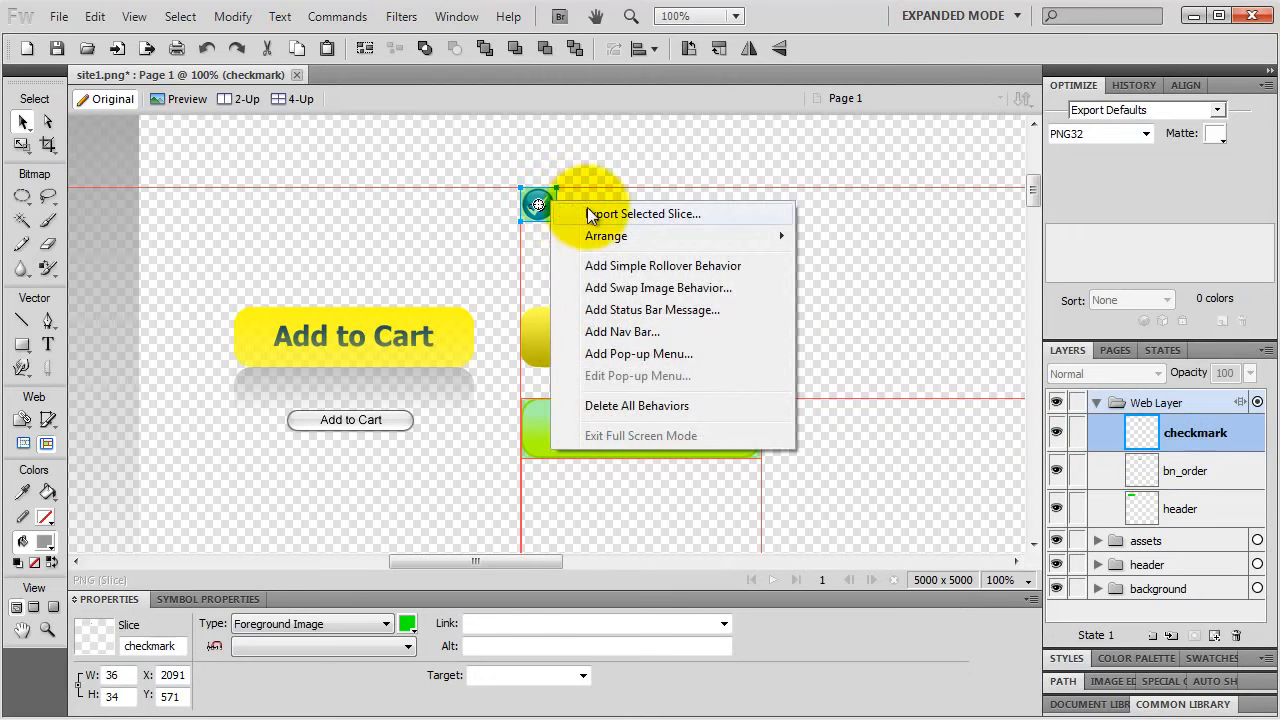
{"action": "left_click", "coordinate": [588, 213]}
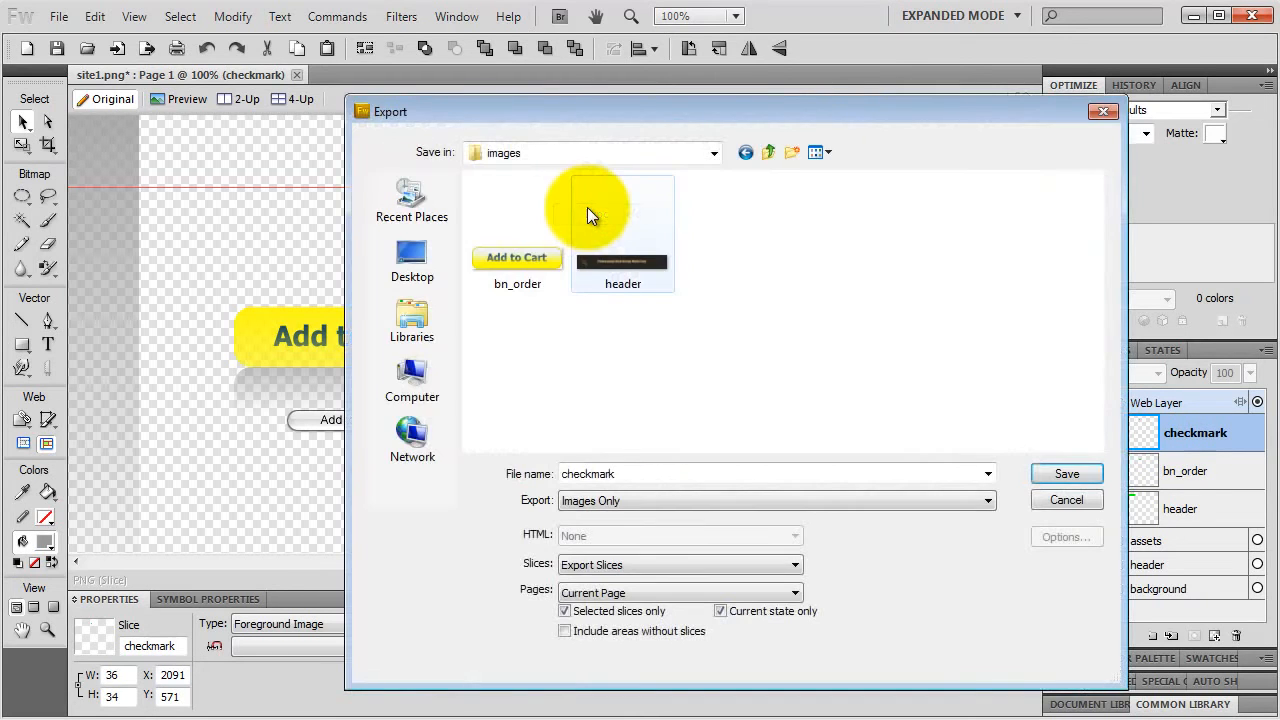
{"action": "left_click", "coordinate": [1066, 474]}
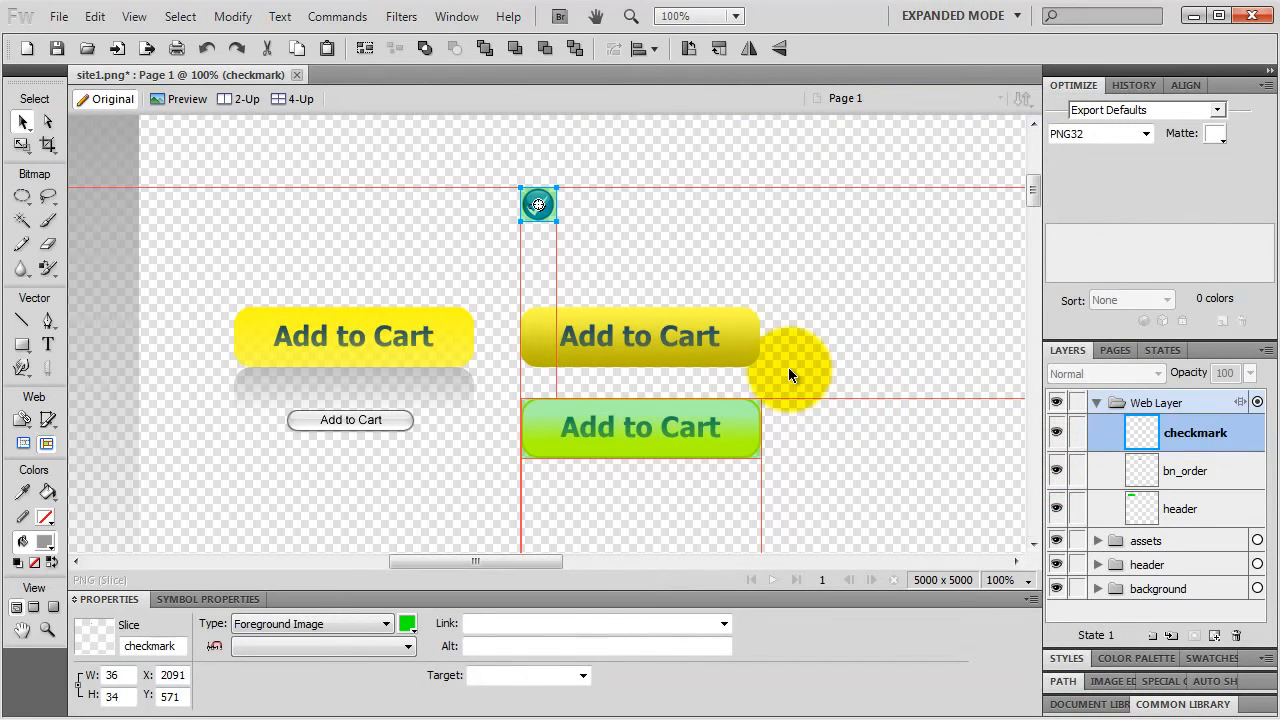
Step: Draw a narrow slice about 92 by 648 px down the grey gradient beside the page's left edge, starting at the gradient's top
{"action": "key", "text": "ctrl+minus"}
{"action": "key", "text": "ctrl+minus"}
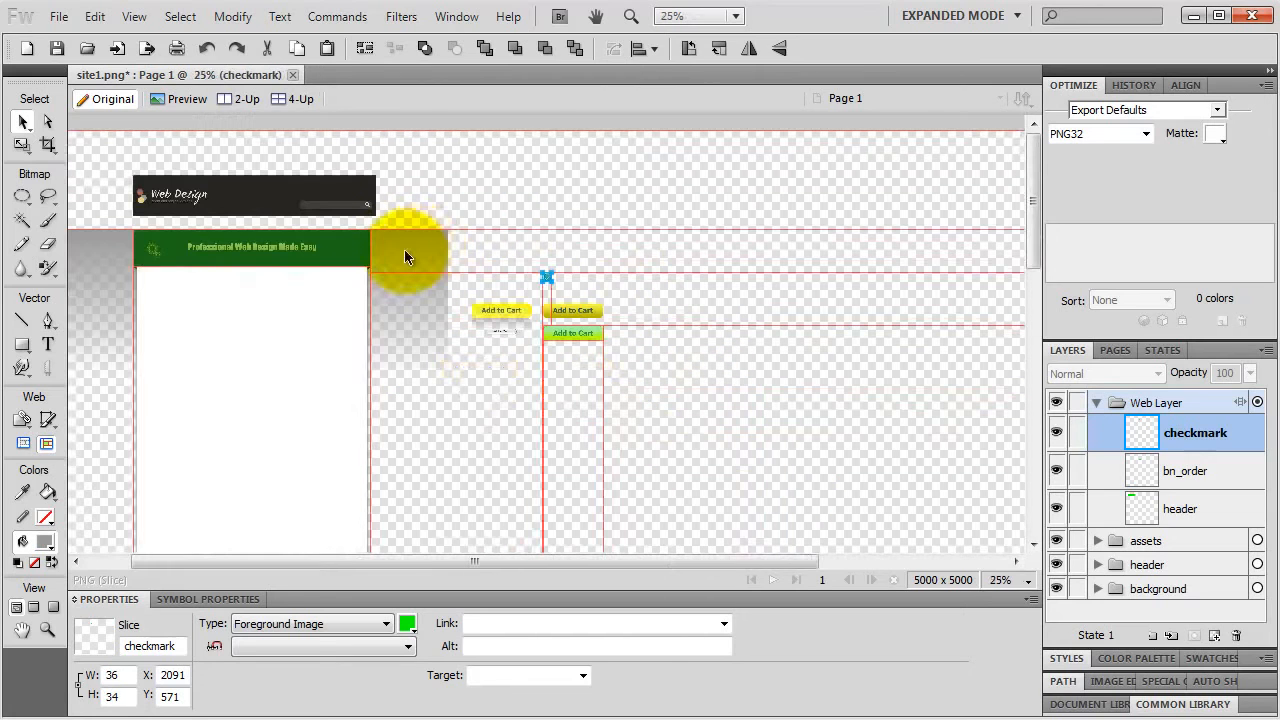
{"action": "key", "text": "h"}
{"action": "left_click_drag", "start_coordinate": [303, 312], "coordinate": [375, 230]}
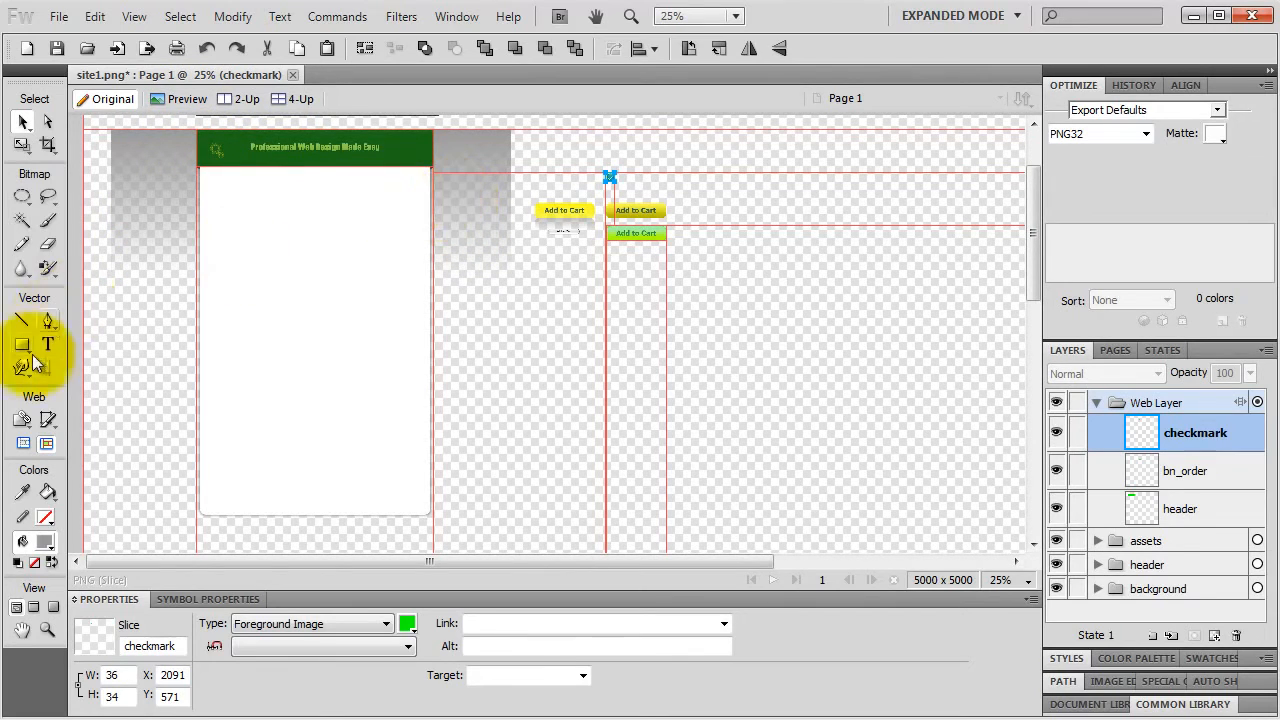
{"action": "left_click", "coordinate": [48, 422]}
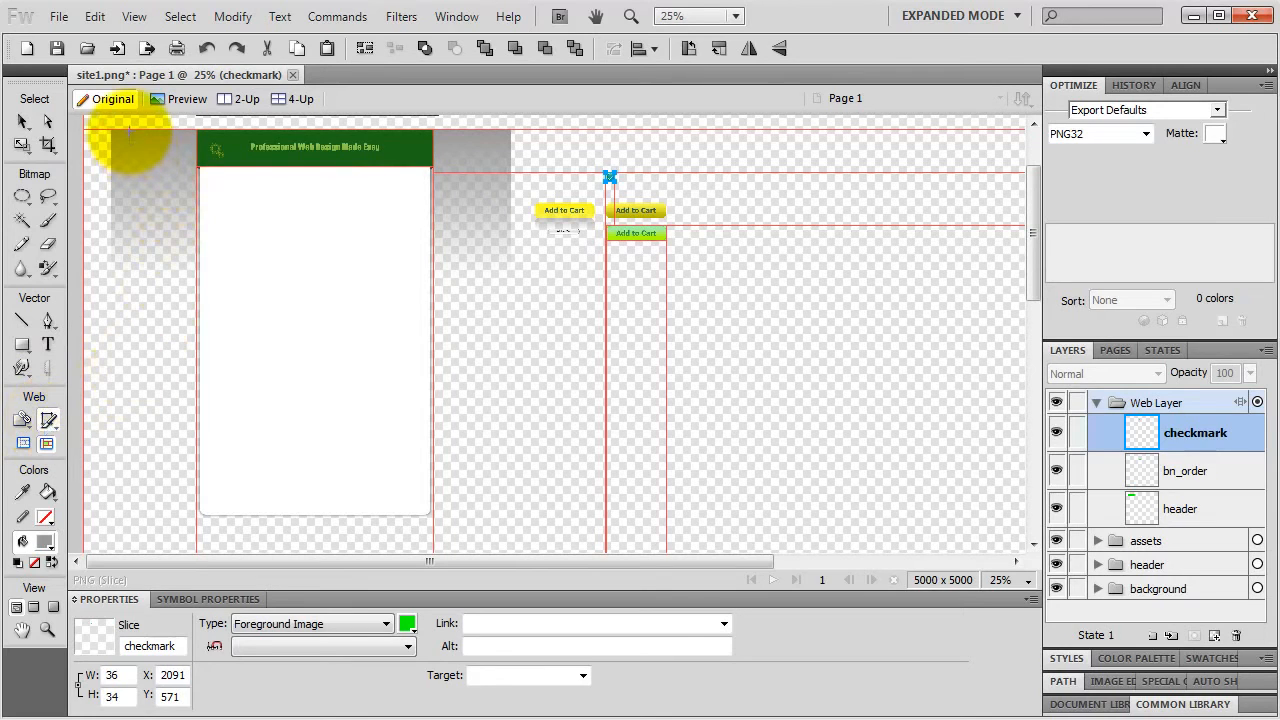
{"action": "left_click_drag", "start_coordinate": [128, 130], "coordinate": [152, 291]}
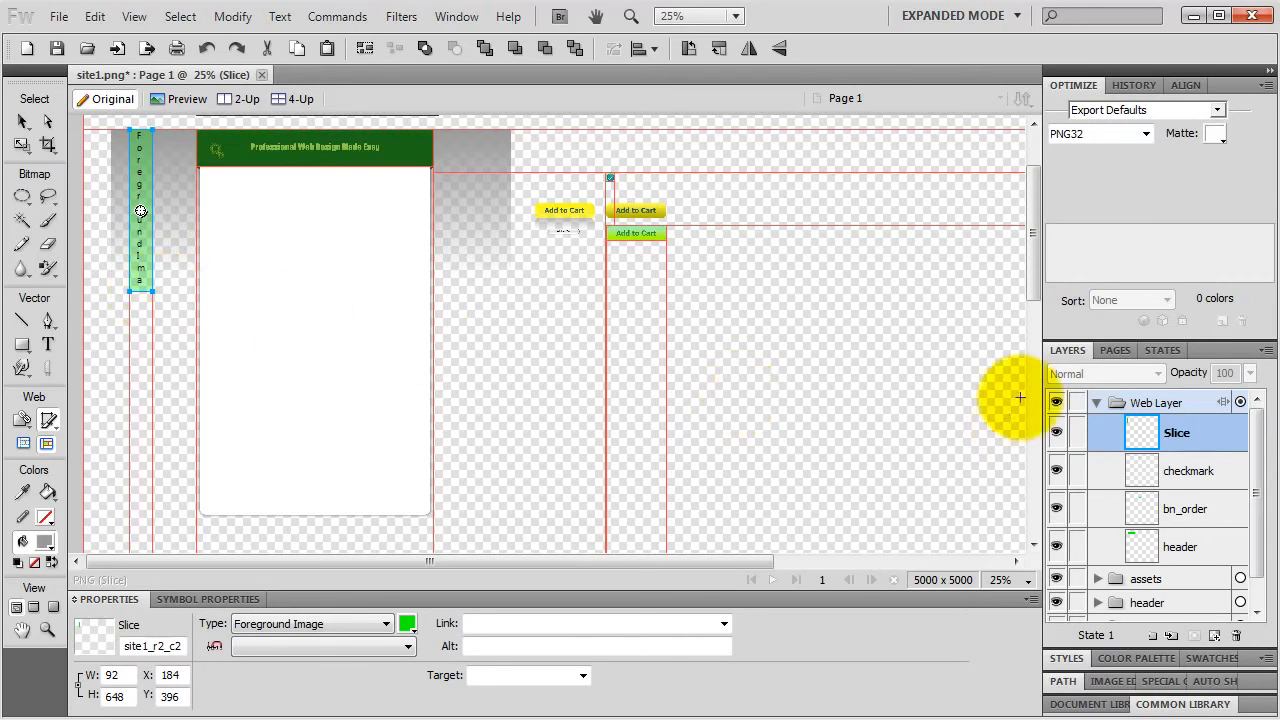
Step: Temporarily unlock the masked gradient rectangle in the background layer to check its height, then relock it and return to the Web Layer's slices
{"action": "left_click", "coordinate": [1097, 402]}
{"action": "left_click", "coordinate": [1097, 474]}
{"action": "scroll", "coordinate": [1100, 485], "scroll_direction": "down", "scroll_amount": 1}
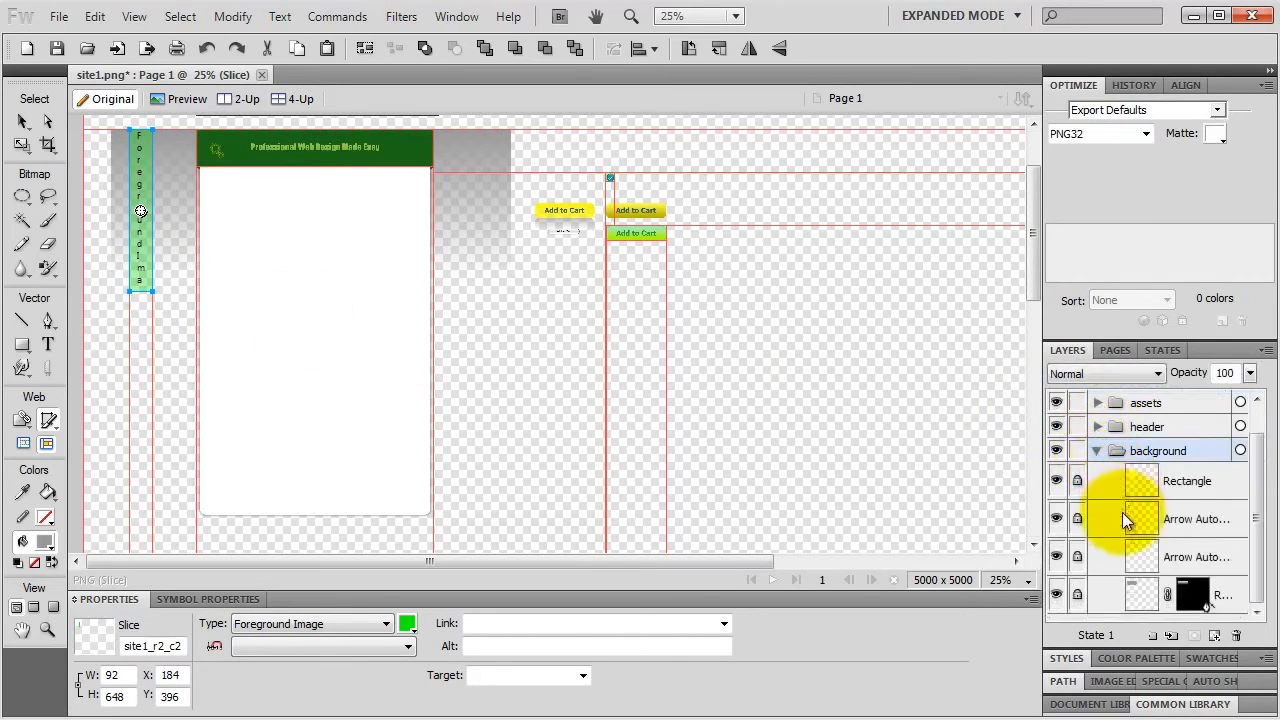
{"action": "left_click", "coordinate": [1083, 598]}
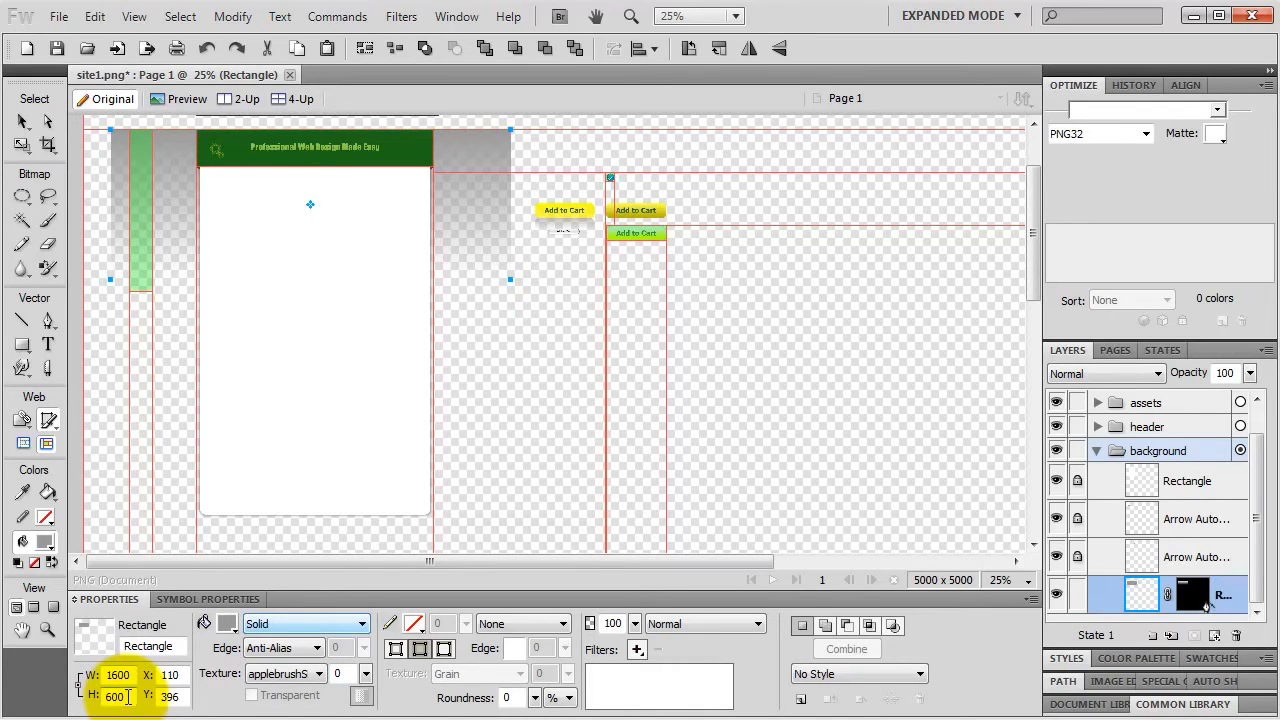
{"action": "left_click", "coordinate": [1078, 595]}
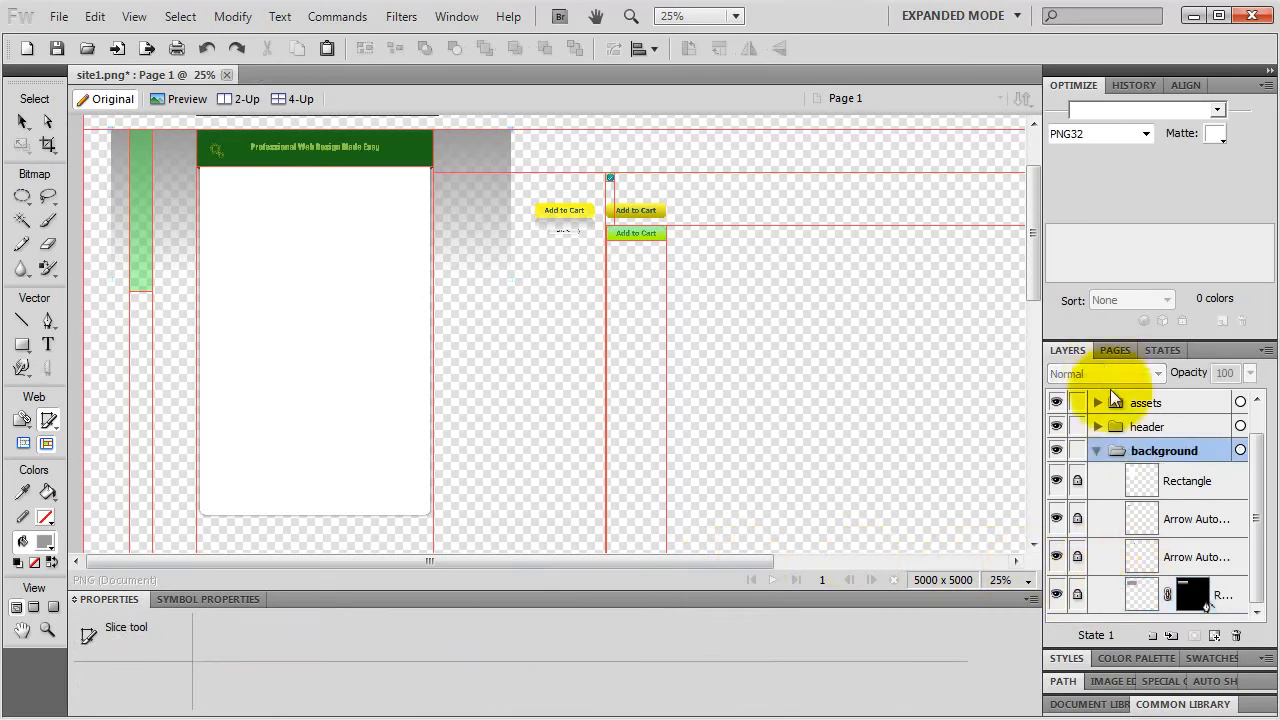
{"action": "left_click", "coordinate": [1096, 451]}
{"action": "left_click", "coordinate": [1097, 402]}
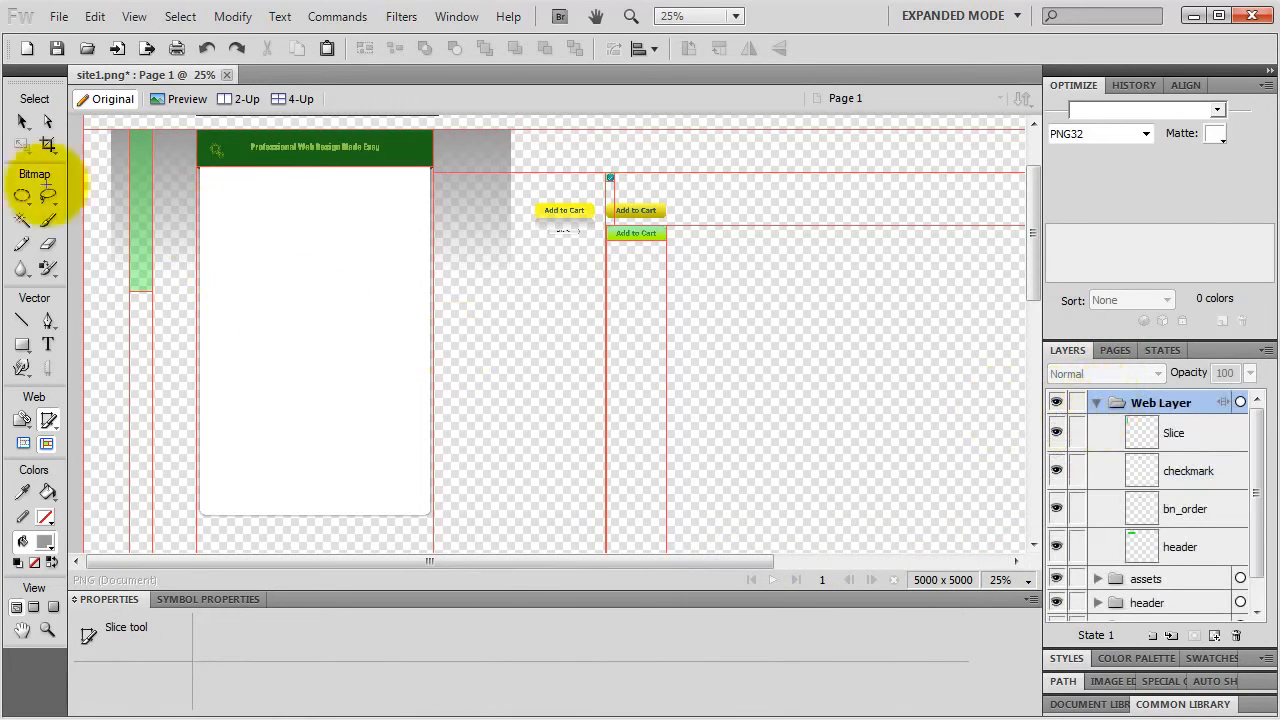
Step: Resize the gradient slice to a height of 600 px and a width of 1 px, without constrained proportions
{"action": "left_click", "coordinate": [23, 121]}
{"action": "left_click", "coordinate": [137, 206]}
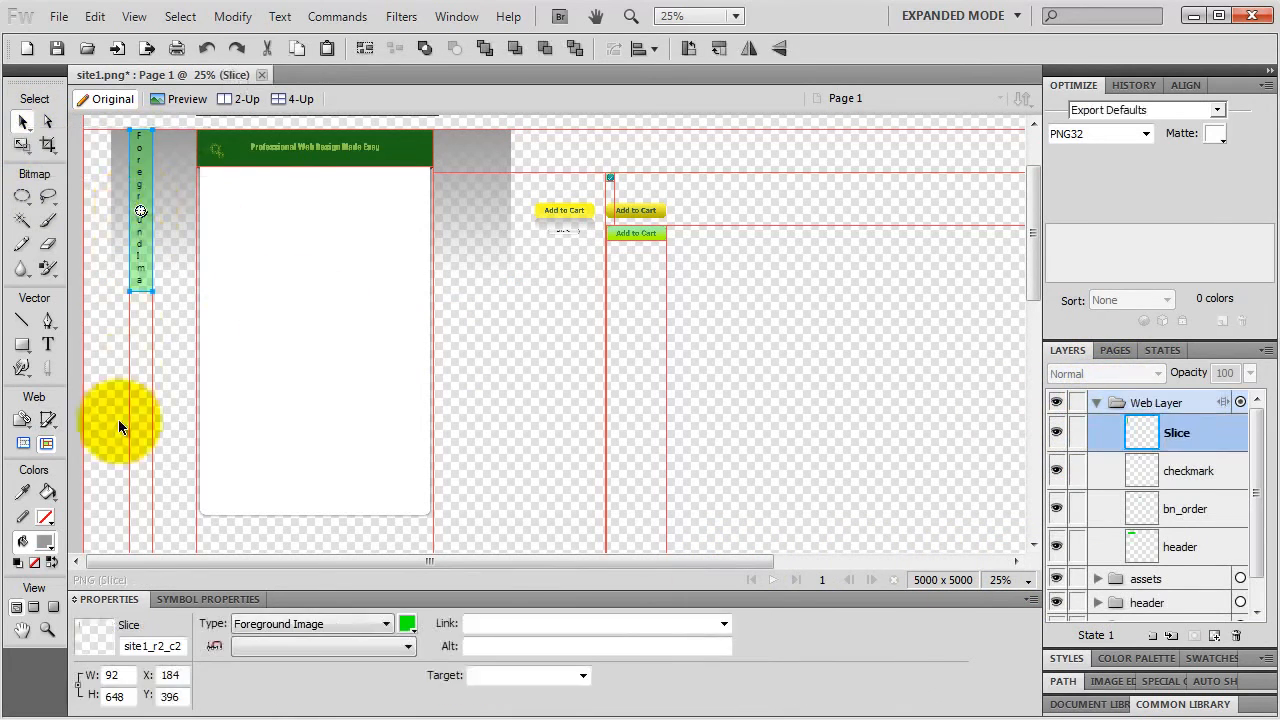
{"action": "double_click", "coordinate": [124, 697]}
{"action": "type", "text": "600"}
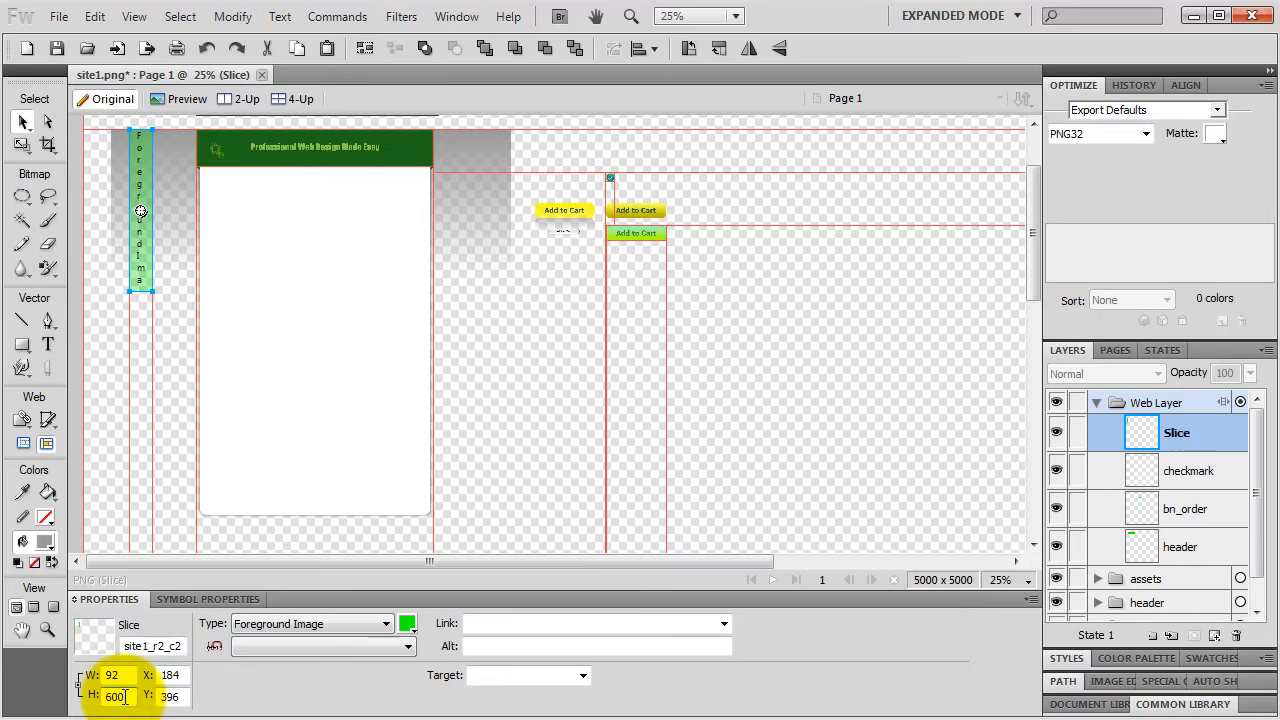
{"action": "key", "text": "Return"}
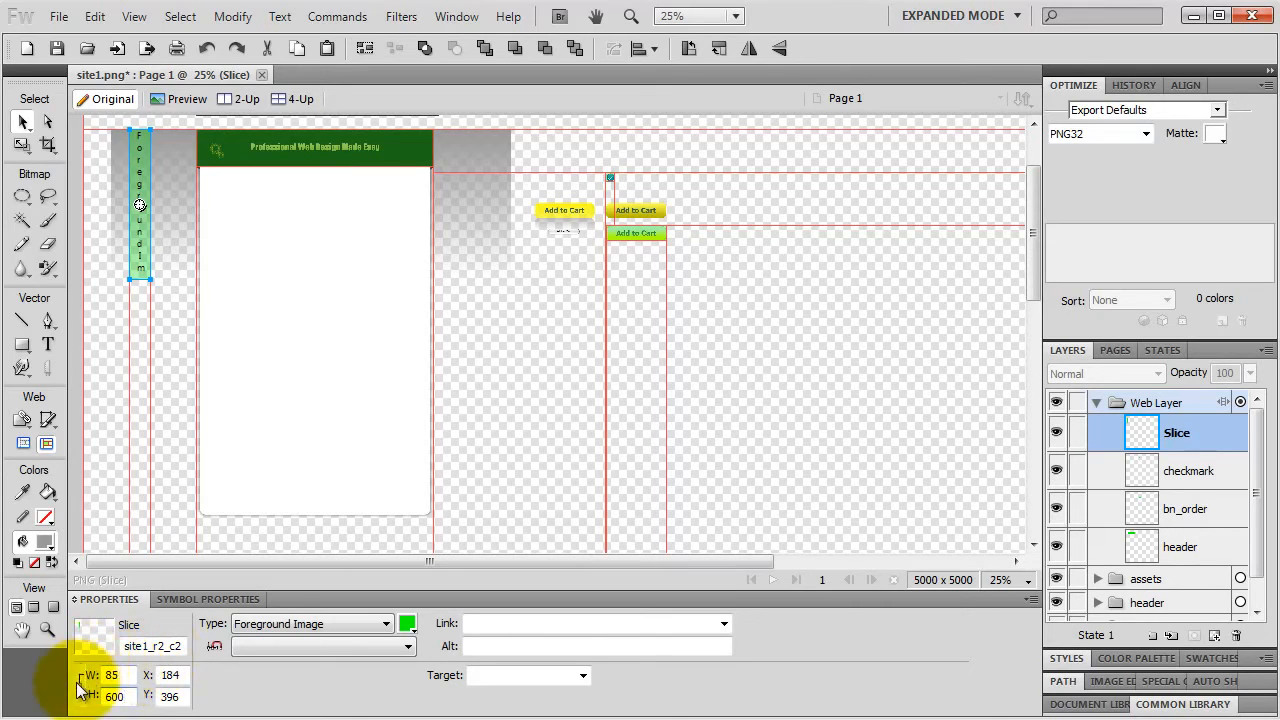
{"action": "double_click", "coordinate": [112, 675]}
{"action": "type", "text": "1"}
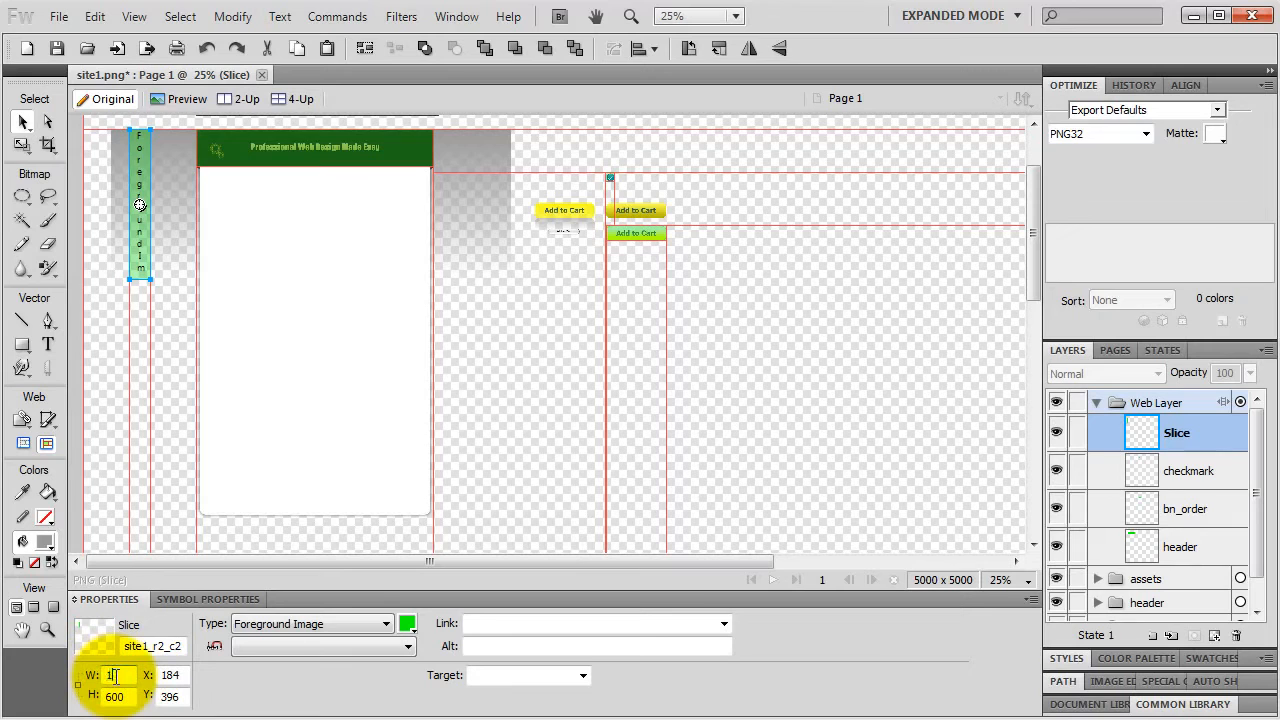
{"action": "key", "text": "Return"}
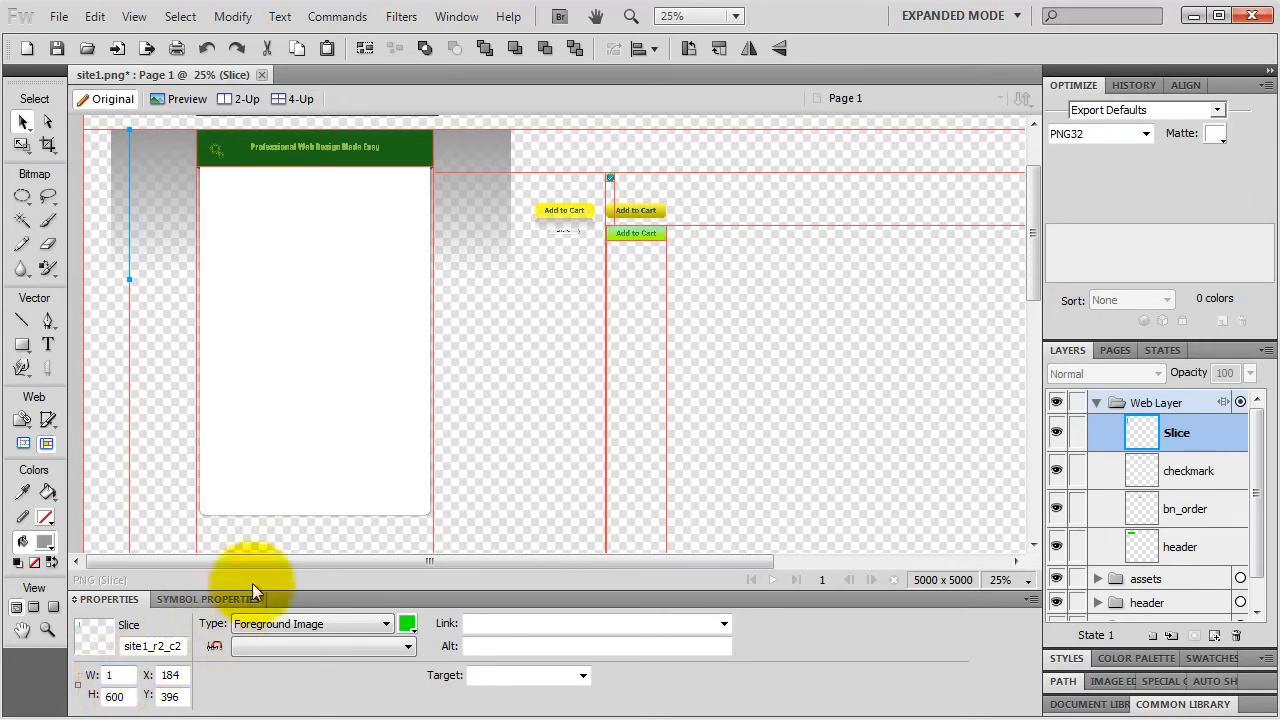
Step: Rename the gradient slice as bg_body and set its export format to PNG 24
{"action": "double_click", "coordinate": [1184, 436]}
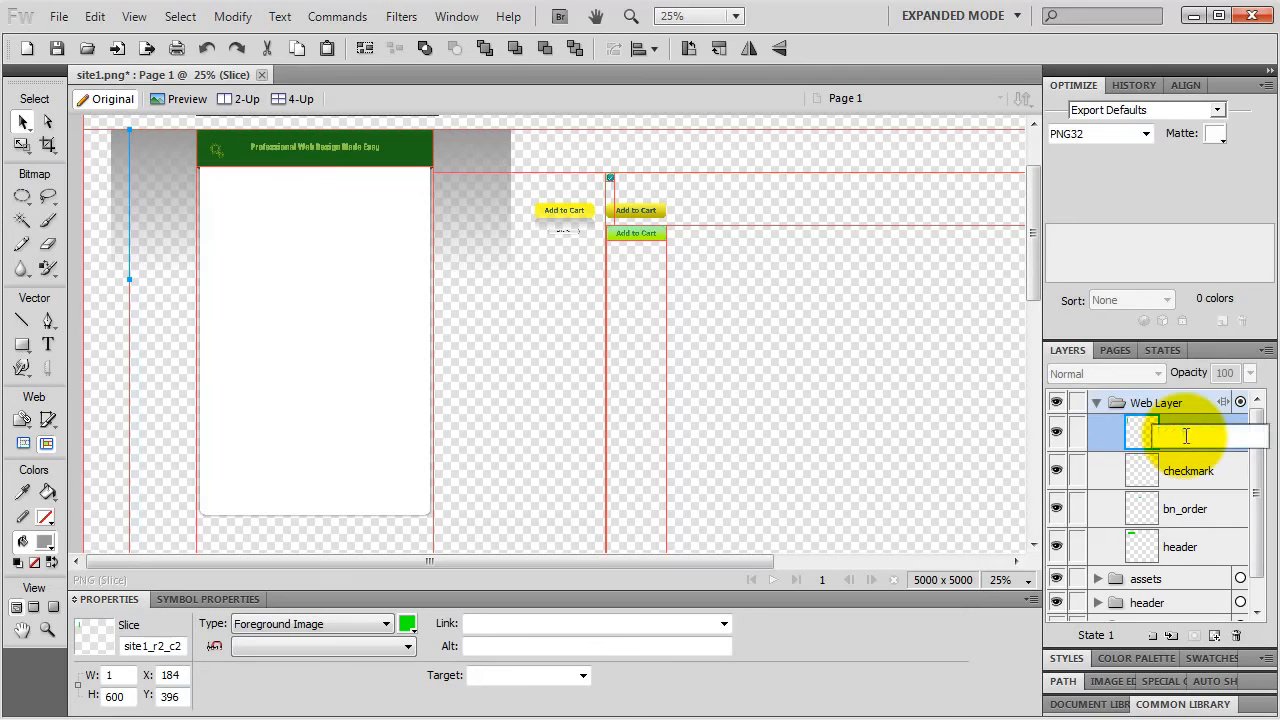
{"action": "type", "text": "bg_body"}
{"action": "key", "text": "Return"}
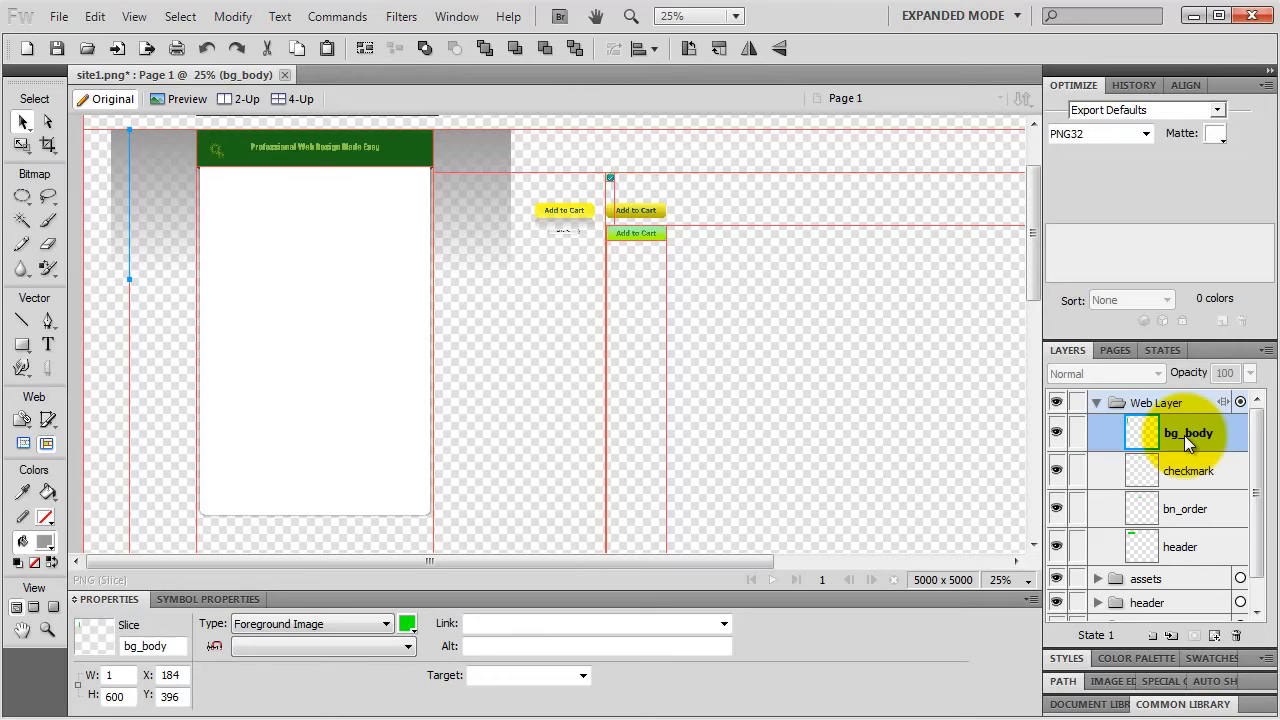
{"action": "left_click", "coordinate": [1146, 134]}
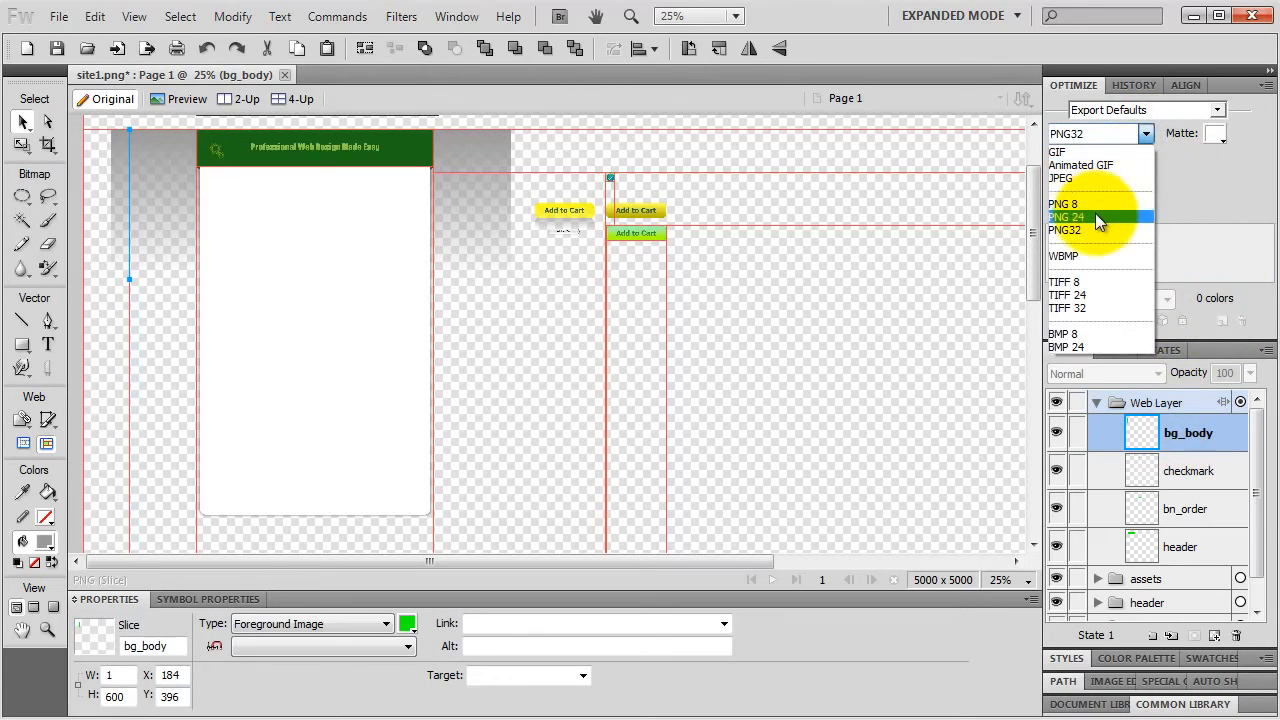
{"action": "left_click", "coordinate": [1095, 216]}
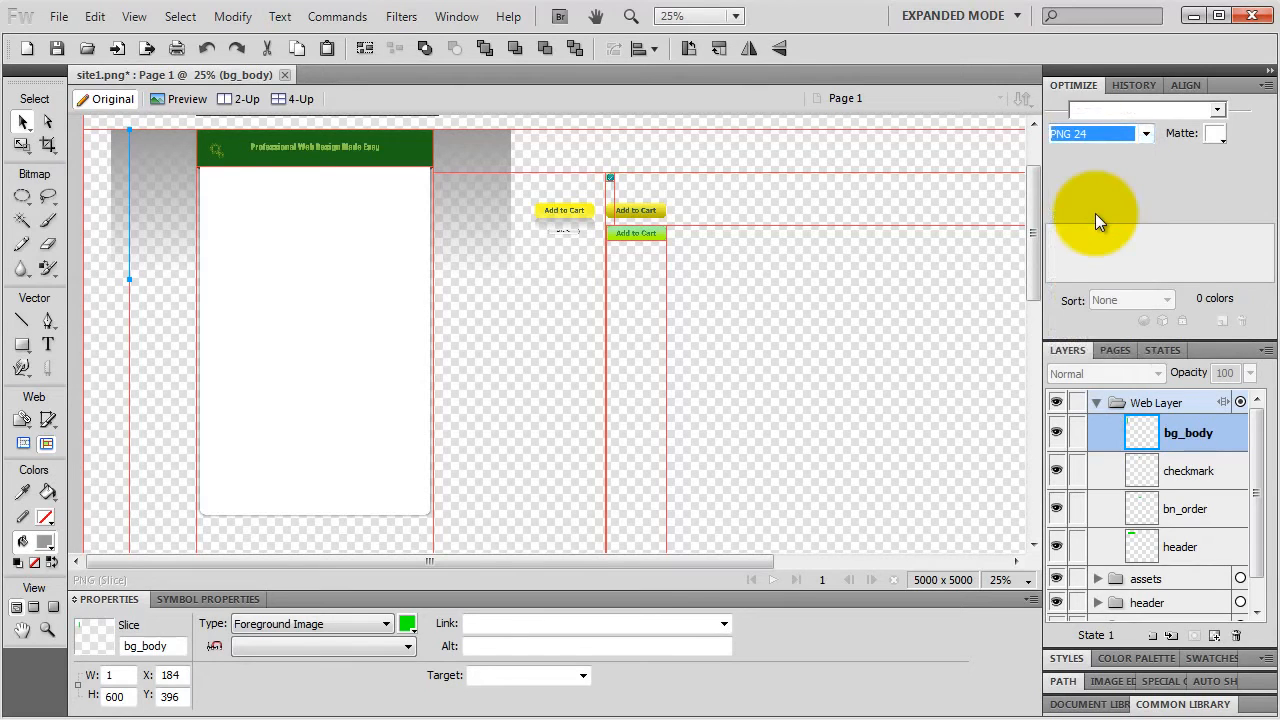
Step: Export only the one-pixel-wide bg_body slice as an image named bg_body into the images folder
{"action": "left_click_drag", "start_coordinate": [142, 167], "coordinate": [112, 190]}
{"action": "key", "text": "ctrl+equal"}
{"action": "key", "text": "ctrl+equal"}
{"action": "key", "text": "ctrl+equal"}
{"action": "key", "text": "ctrl+equal"}
{"action": "key", "text": "ctrl+equal"}
{"action": "key", "text": "ctrl+equal"}
{"action": "key", "text": "ctrl+equal"}
{"action": "key", "text": "ctrl+equal"}
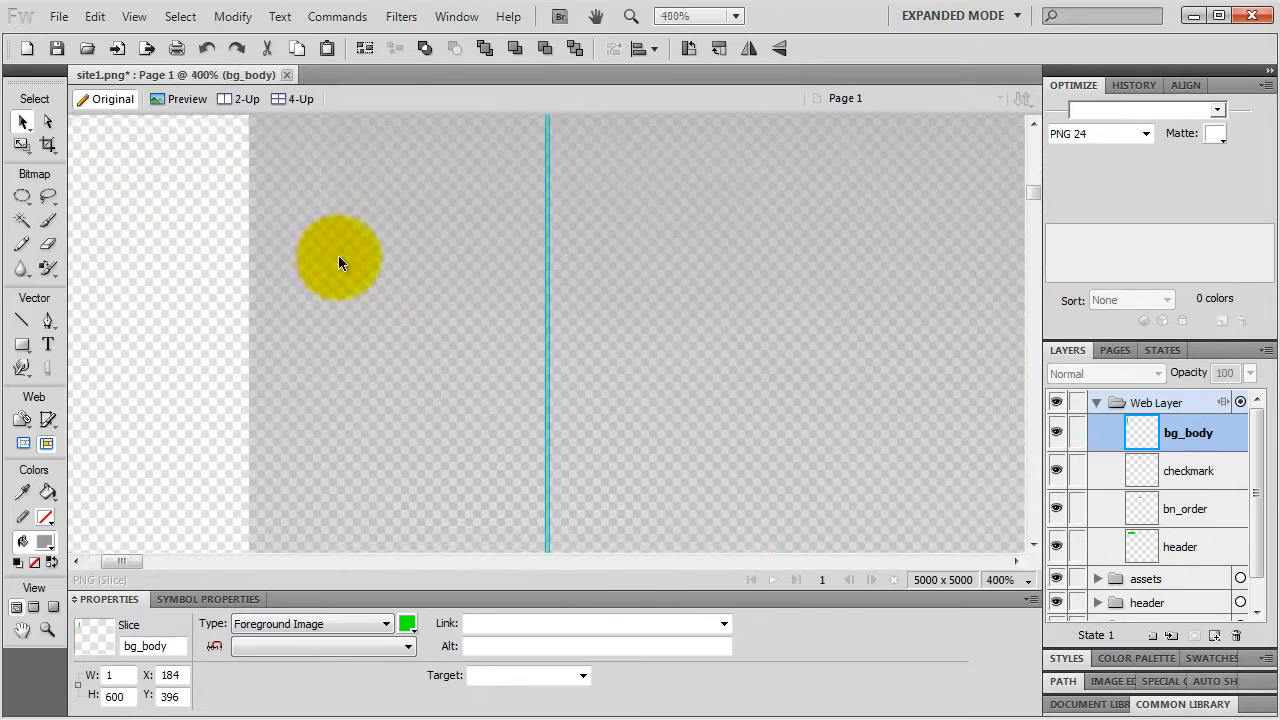
{"action": "right_click", "coordinate": [550, 278]}
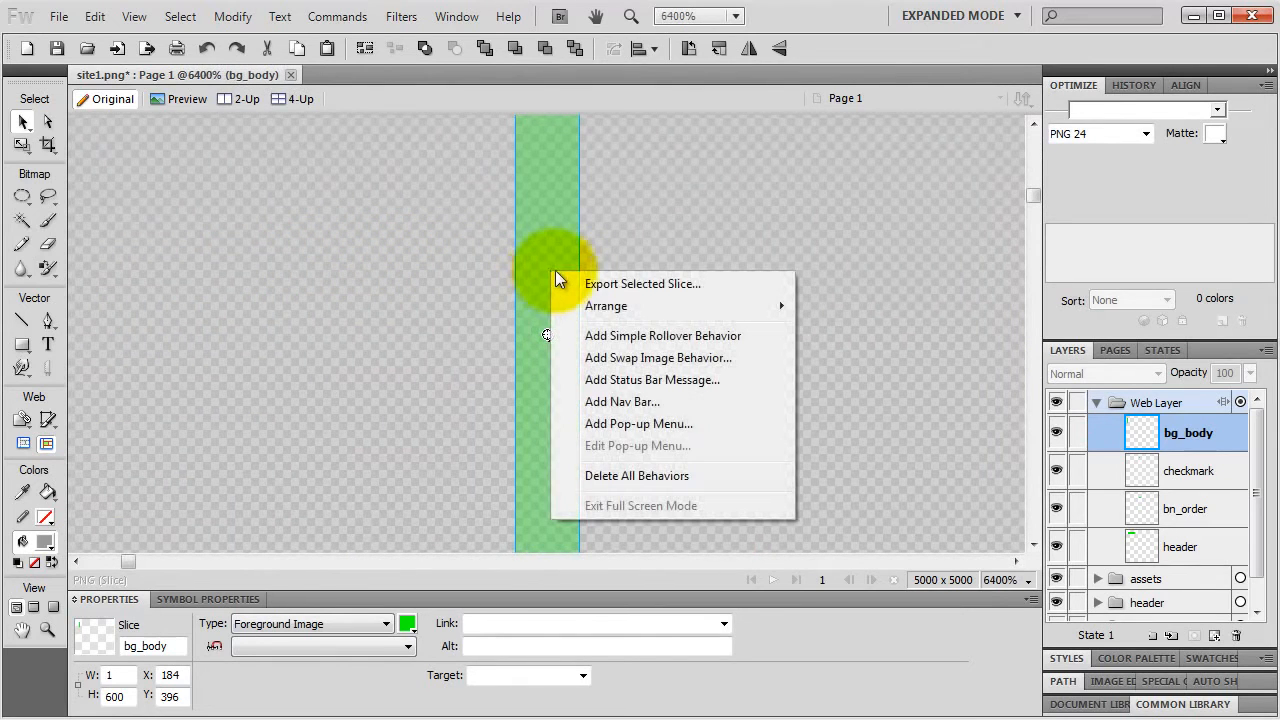
{"action": "left_click", "coordinate": [631, 284]}
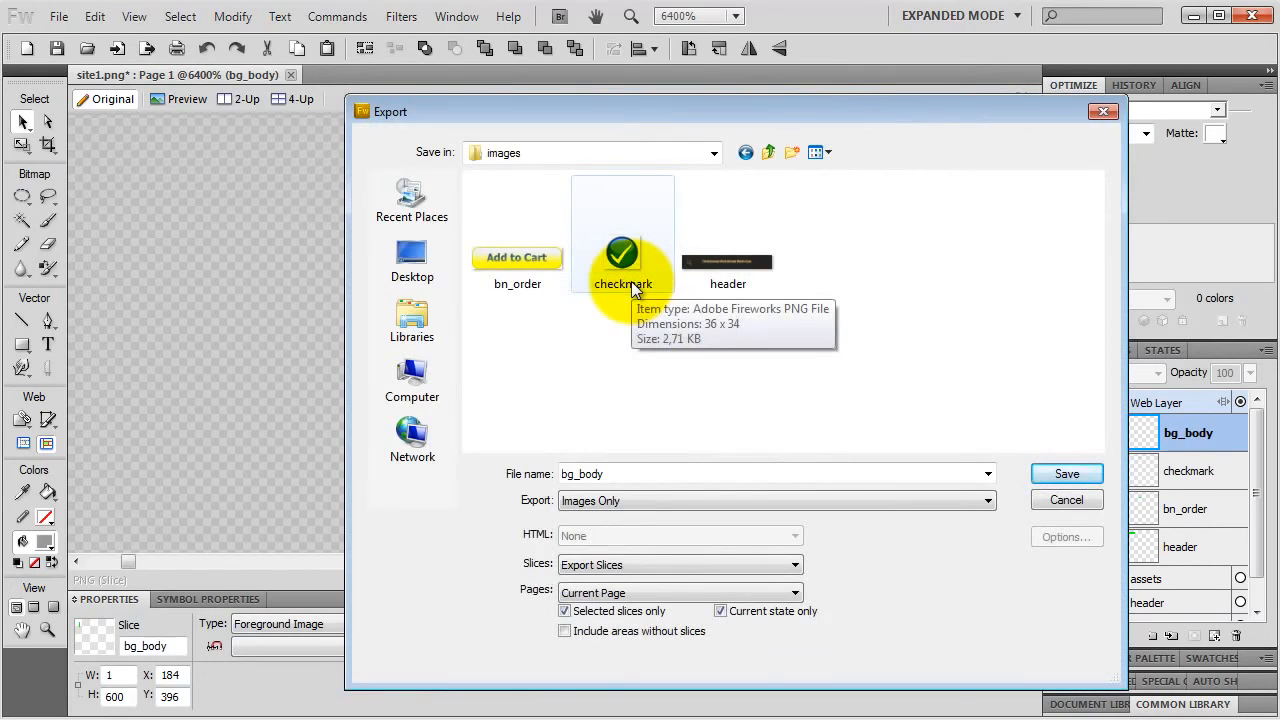
{"action": "left_click", "coordinate": [1062, 474]}
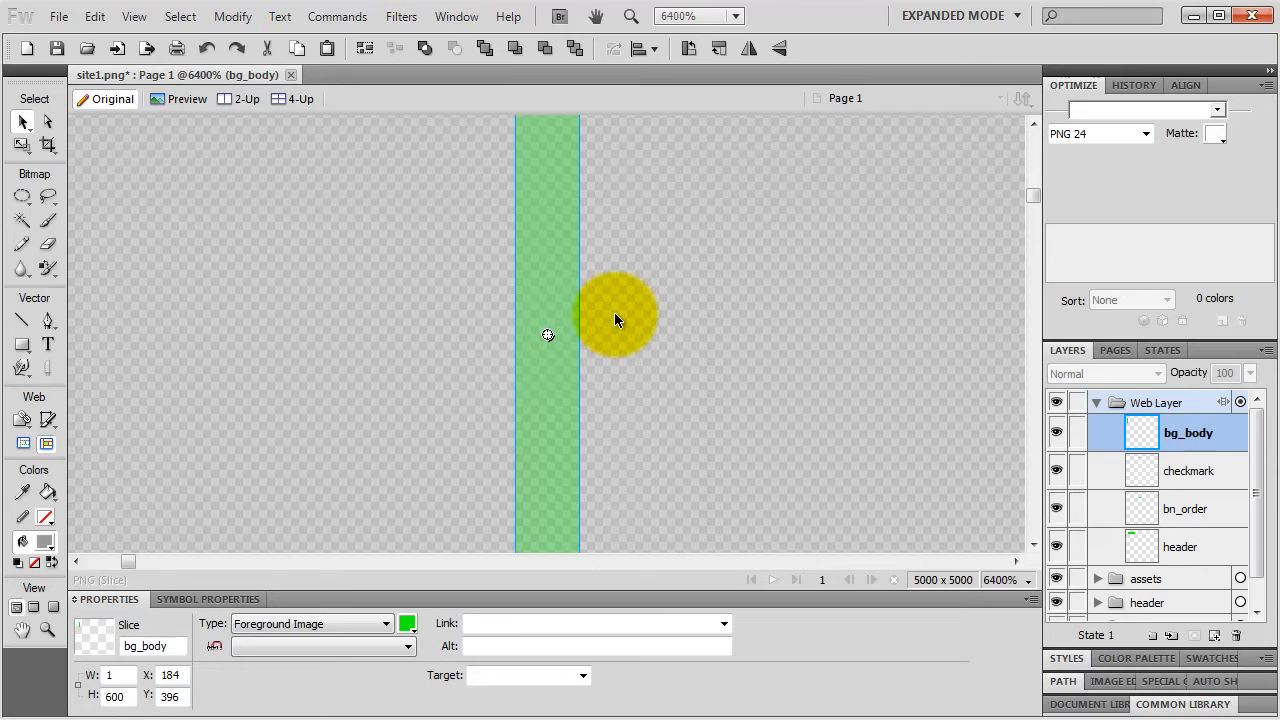
Step: Draw a slice about 950 px wide and 123 px high across the white content container below the green banner
{"action": "scroll", "coordinate": [569, 305], "scroll_direction": "down", "scroll_amount": 8}
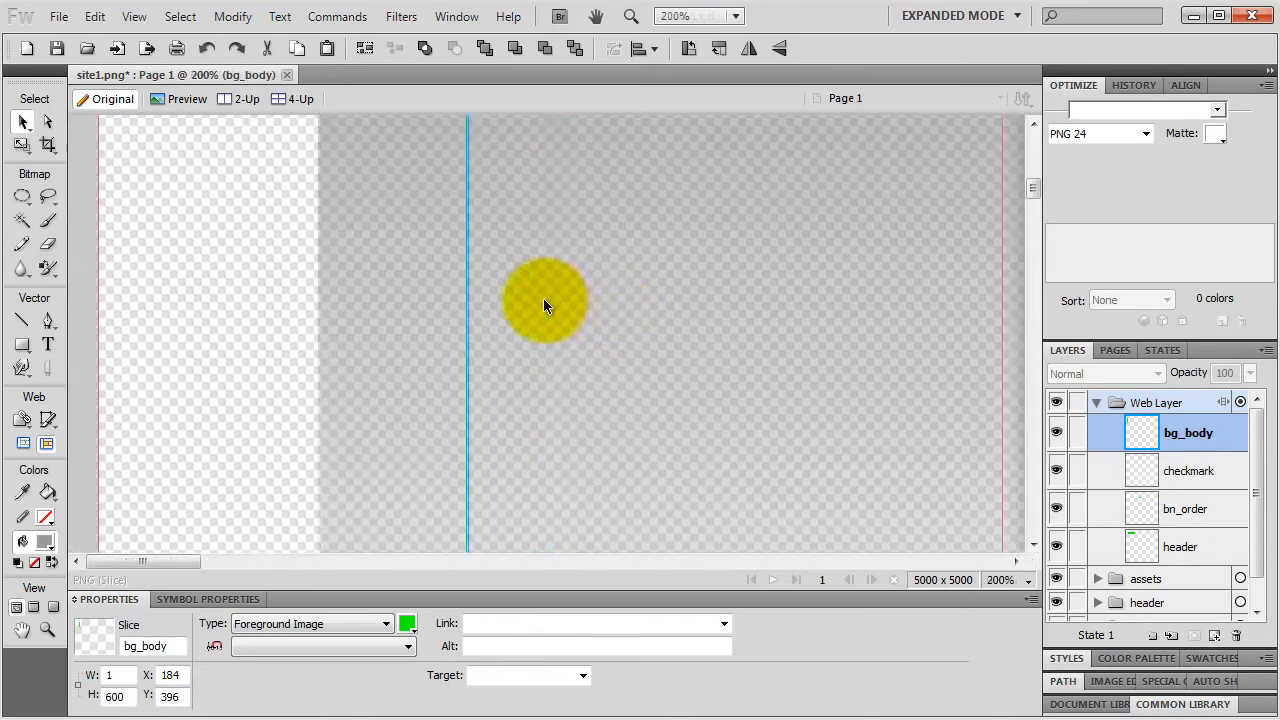
{"action": "scroll", "coordinate": [539, 295], "scroll_direction": "down", "scroll_amount": 1}
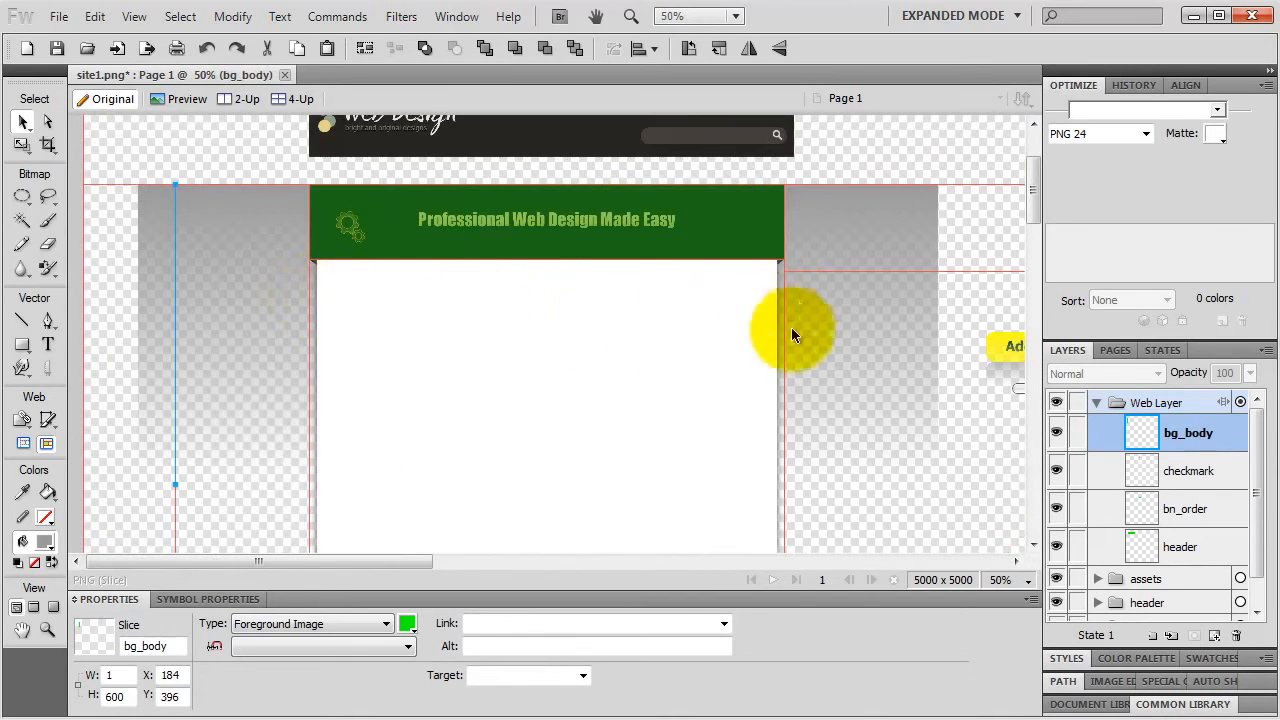
{"action": "scroll", "coordinate": [541, 380], "scroll_direction": "down", "scroll_amount": 1}
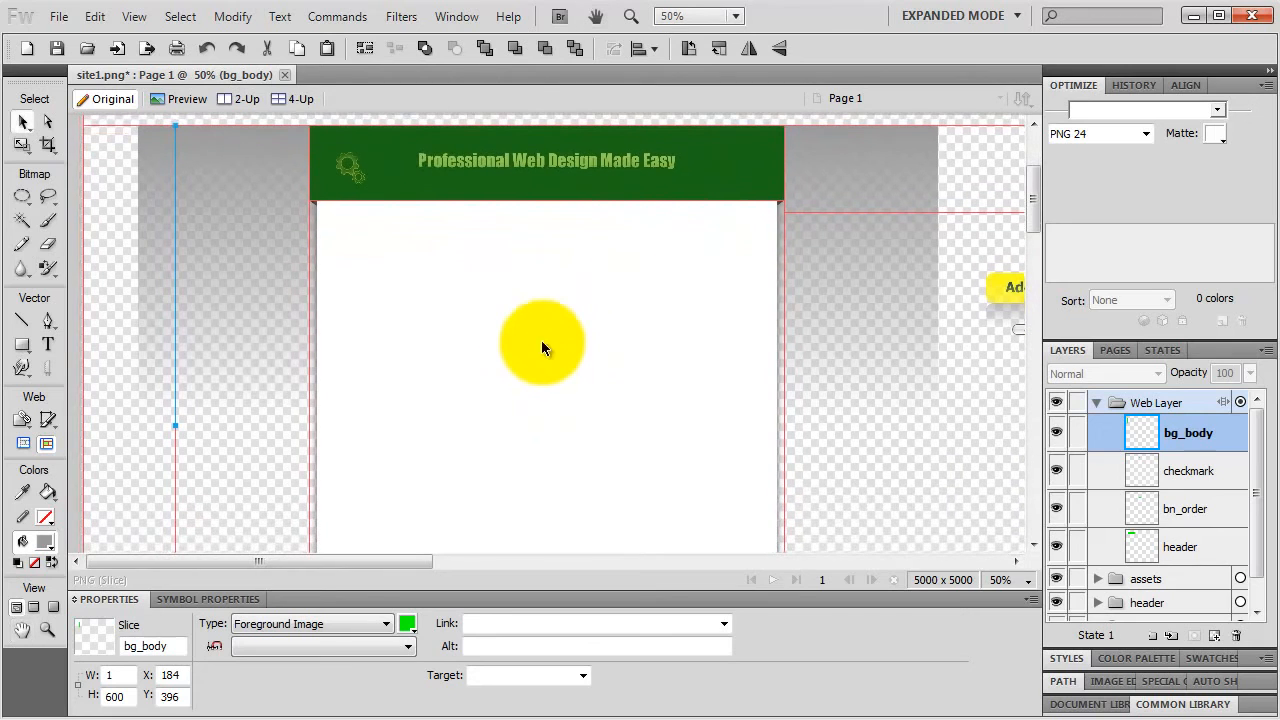
{"action": "left_click", "coordinate": [50, 418]}
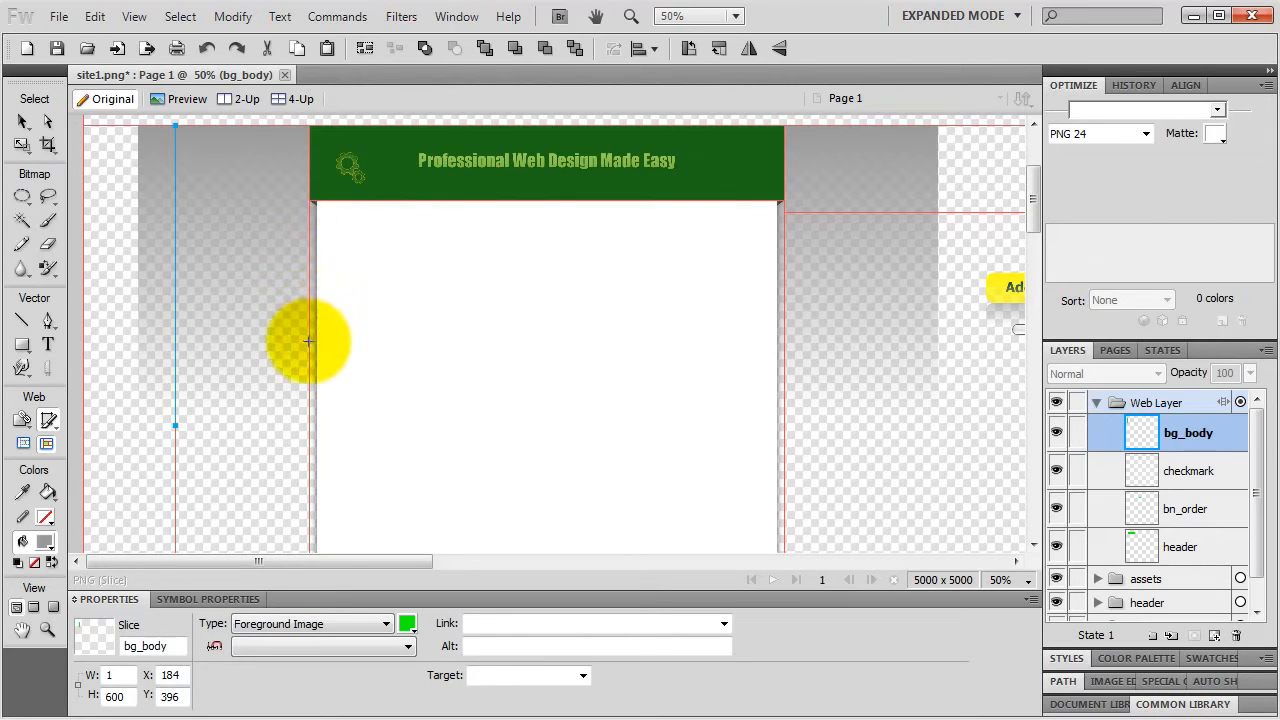
{"action": "left_click_drag", "start_coordinate": [309, 343], "coordinate": [786, 284]}
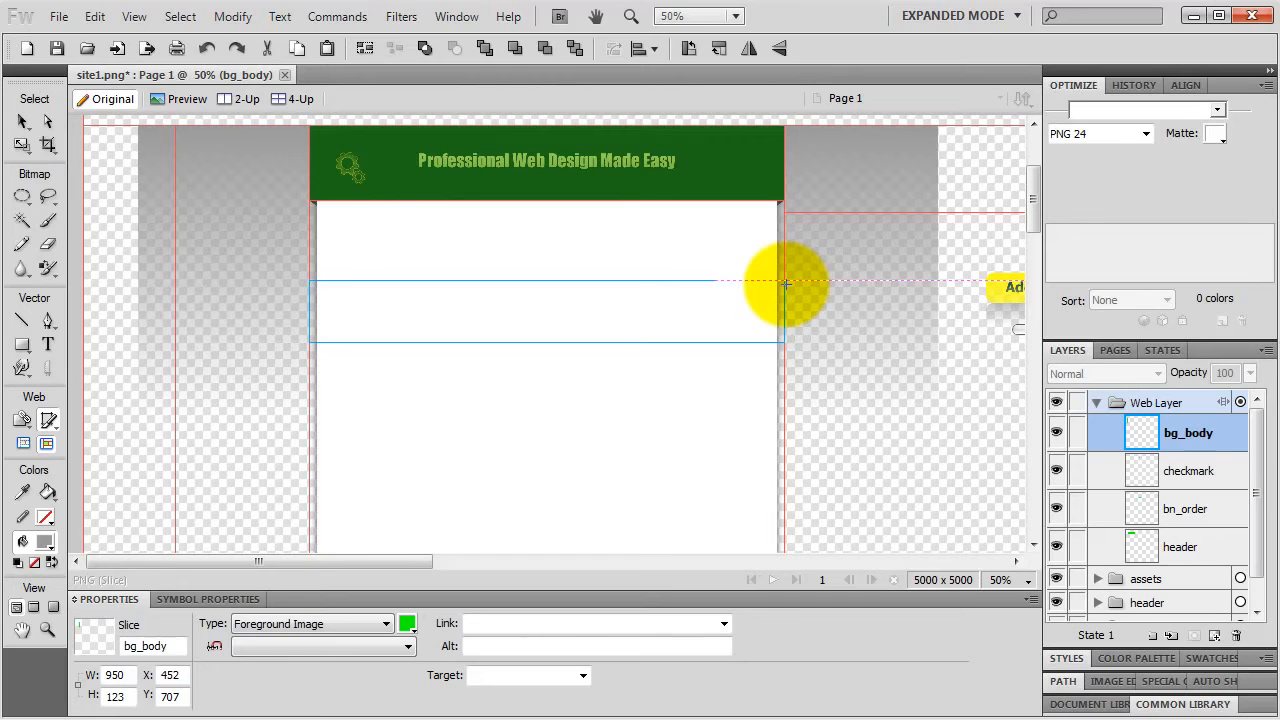
{"action": "left_click_drag", "start_coordinate": [786, 284], "coordinate": [786, 284]}
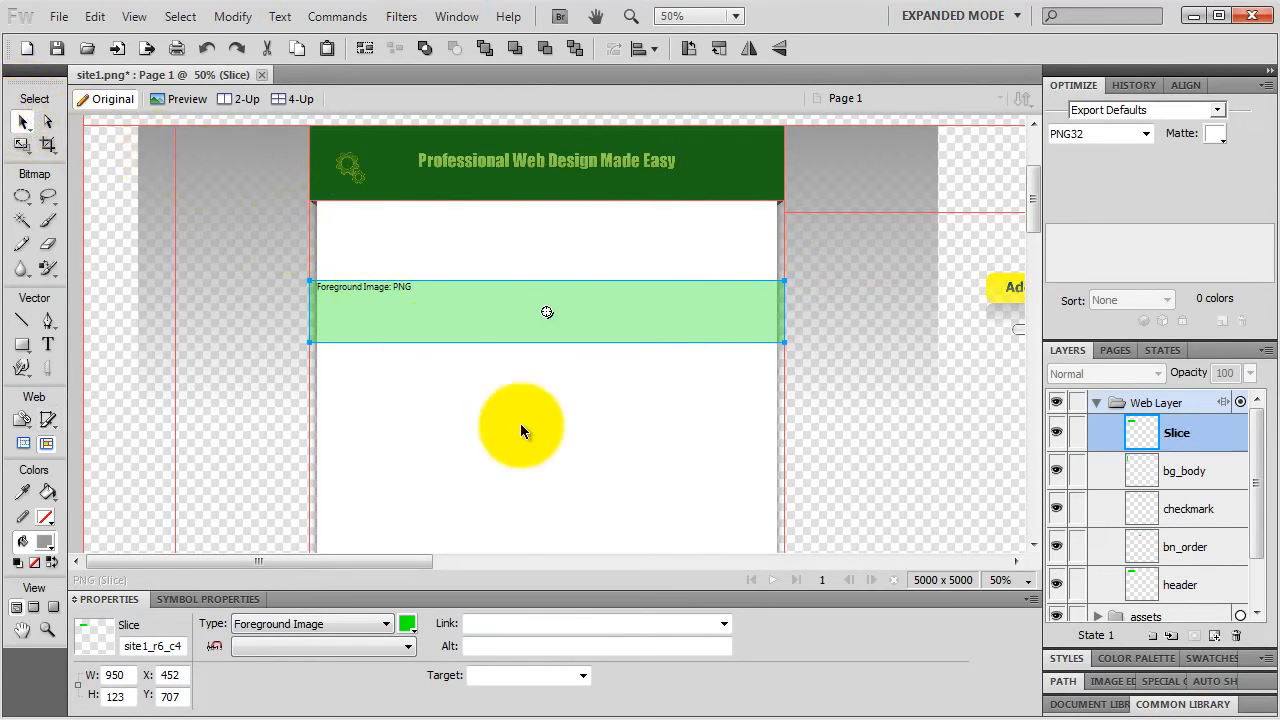
Step: Move the container slice down the white area to Y 1629 and set its height to 1 px
{"action": "key", "text": "space"}
{"action": "left_click_drag", "start_coordinate": [509, 429], "coordinate": [497, 269]}
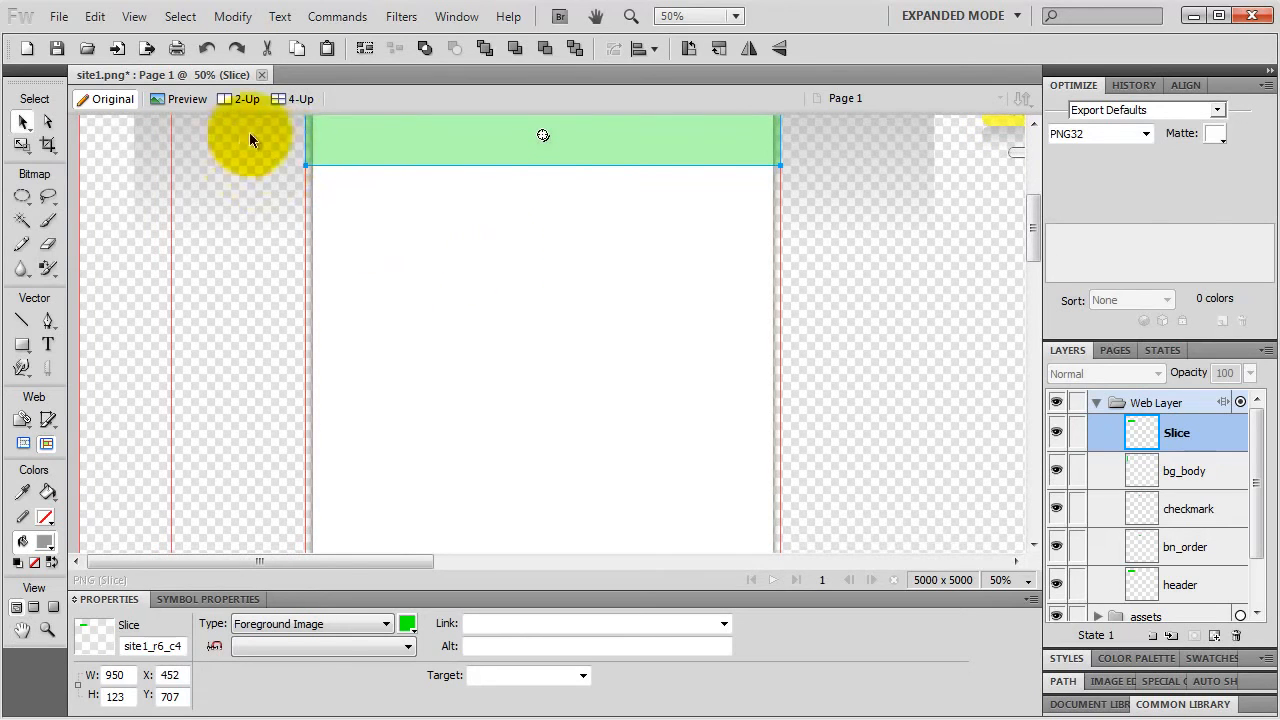
{"action": "left_click_drag", "start_coordinate": [392, 140], "coordinate": [373, 259]}
{"action": "key", "text": "space"}
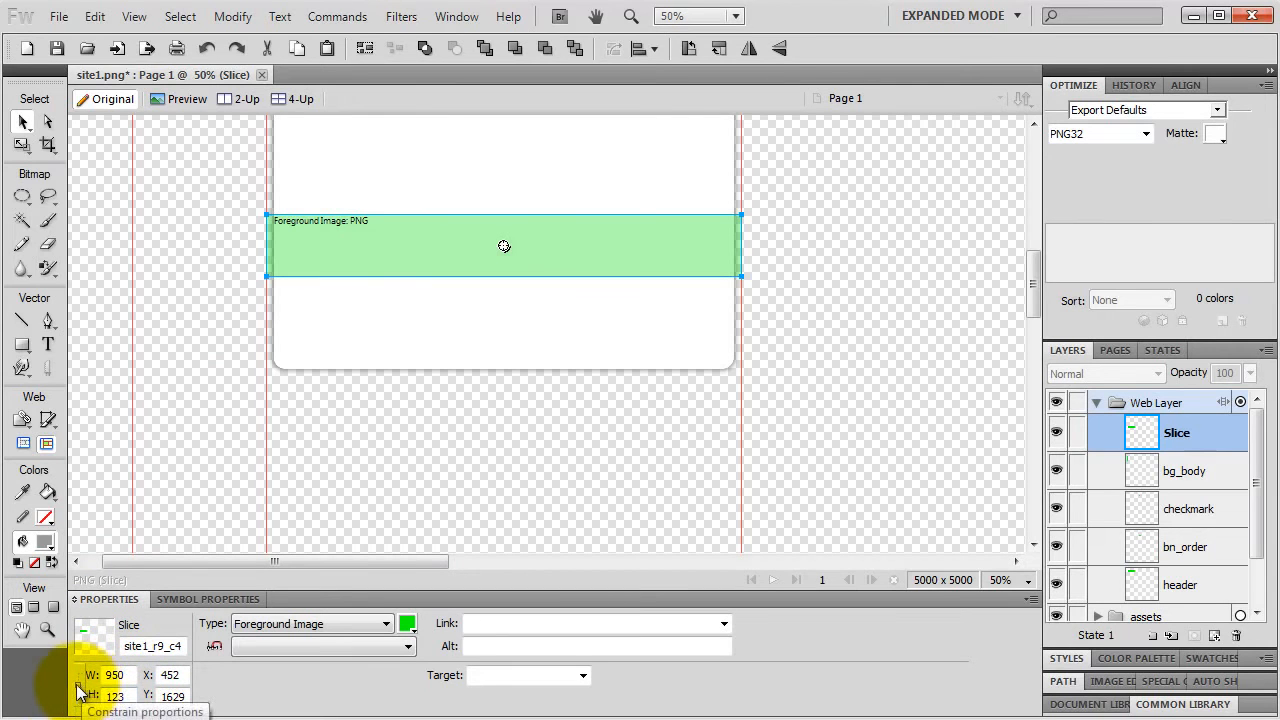
{"action": "double_click", "coordinate": [130, 697]}
{"action": "type", "text": "1"}
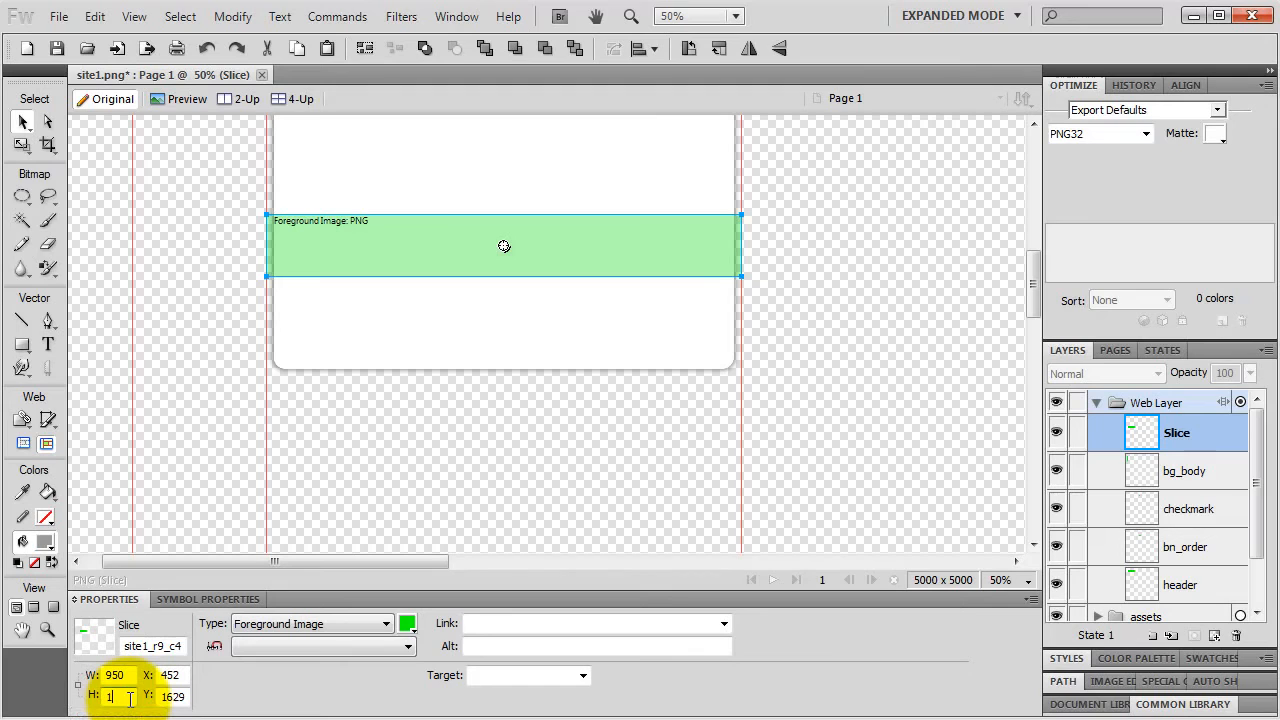
{"action": "key", "text": "Return"}
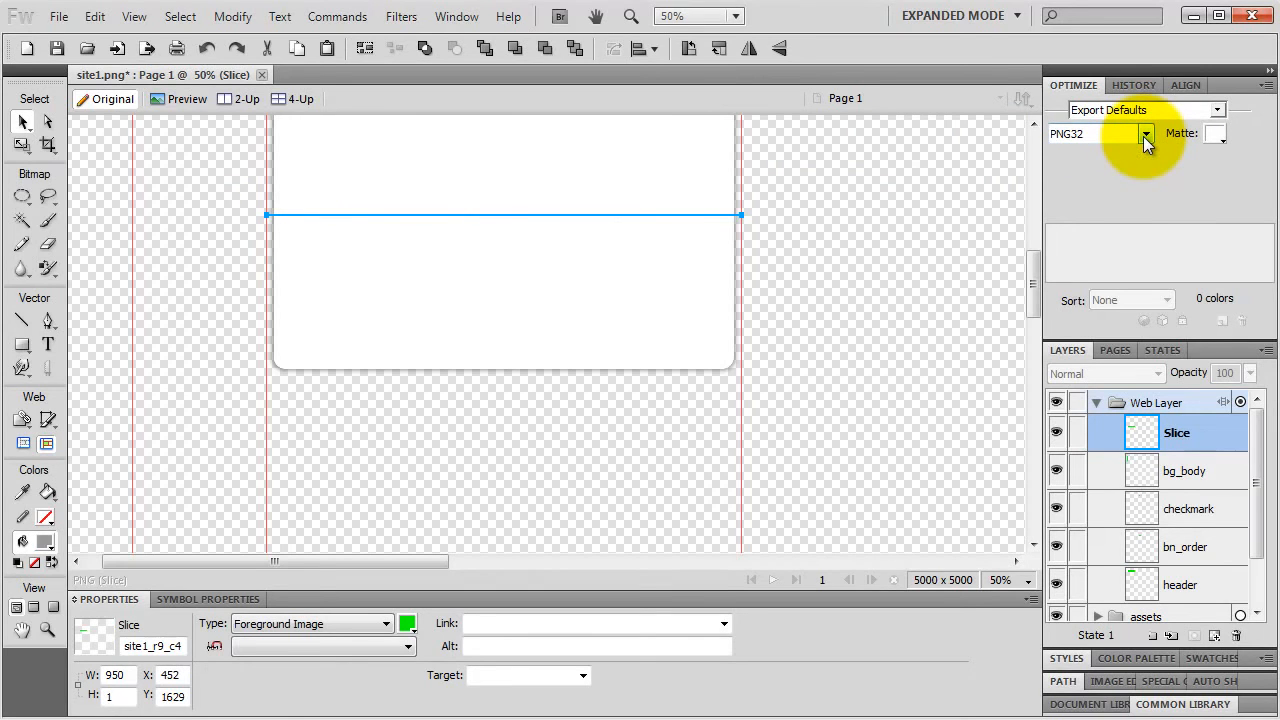
Step: Rename the one-pixel-high container slice as bg_container
{"action": "double_click", "coordinate": [1180, 433]}
{"action": "type", "text": "bg"}
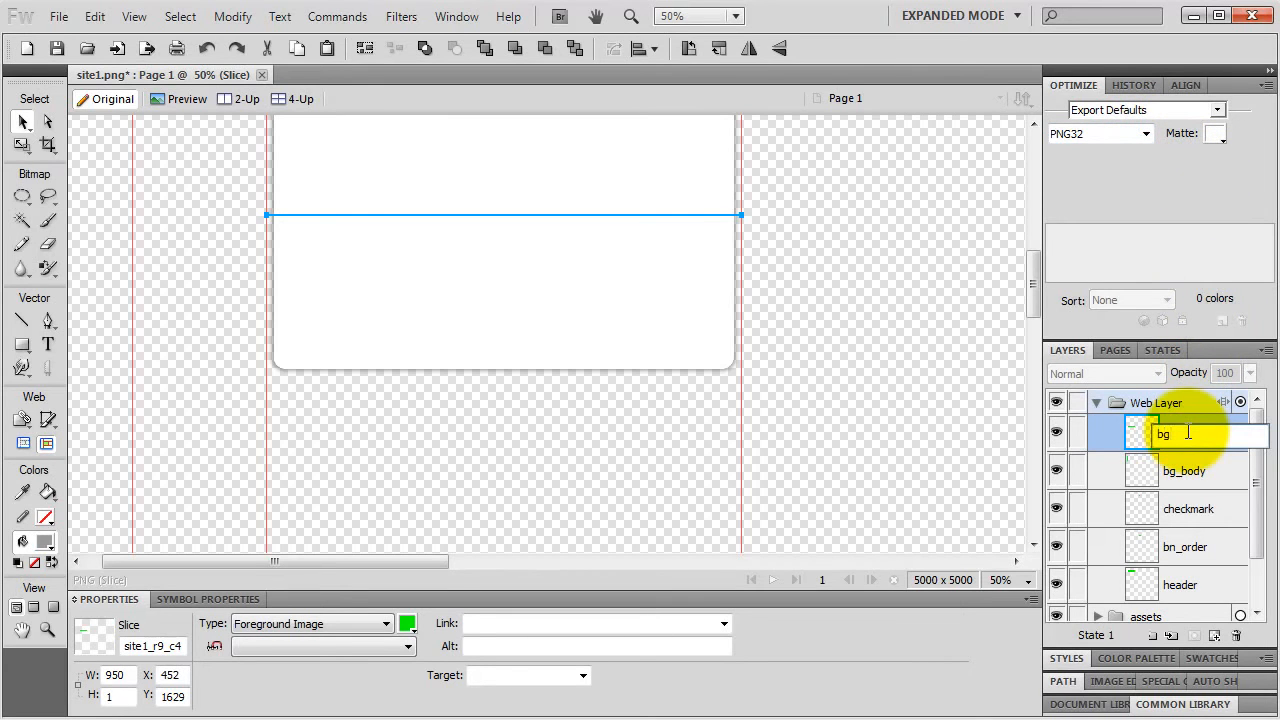
{"action": "type", "text": "_container"}
{"action": "key", "text": "Return"}
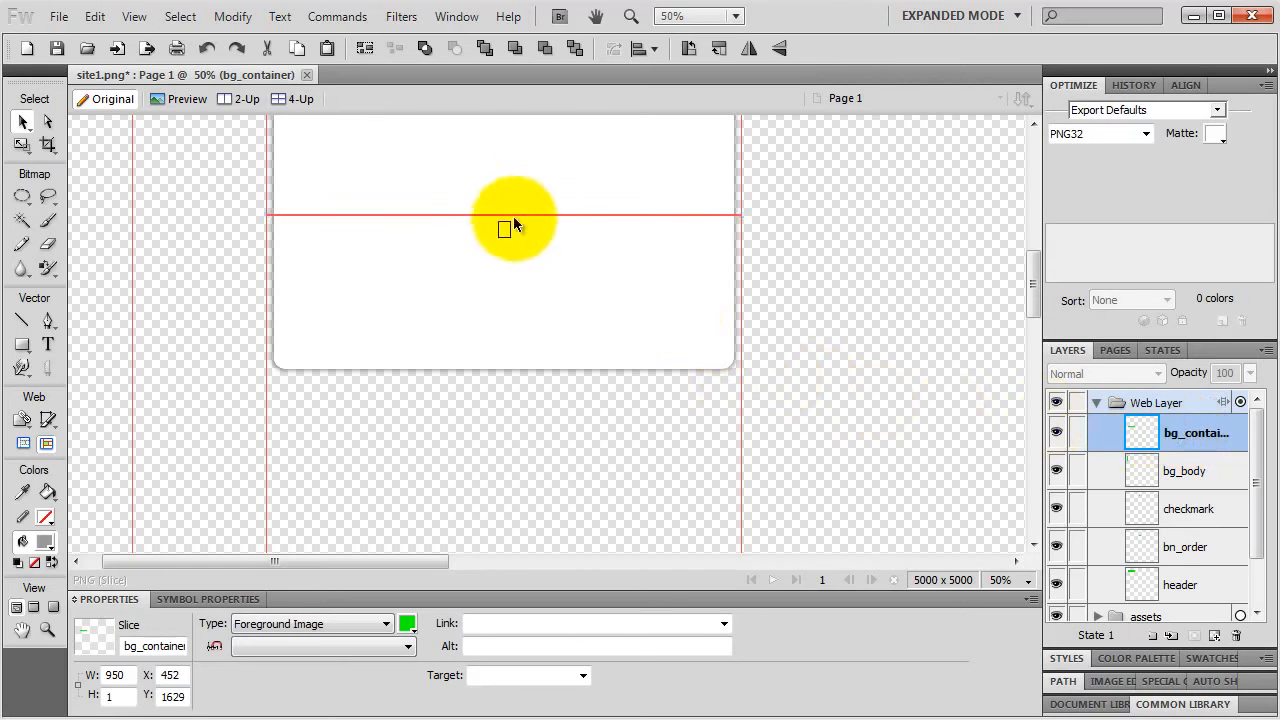
Step: Export only the selected bg_container slice as an image named bg_container into the images folder
{"action": "scroll", "coordinate": [527, 203], "scroll_direction": "up", "scroll_amount": 12}
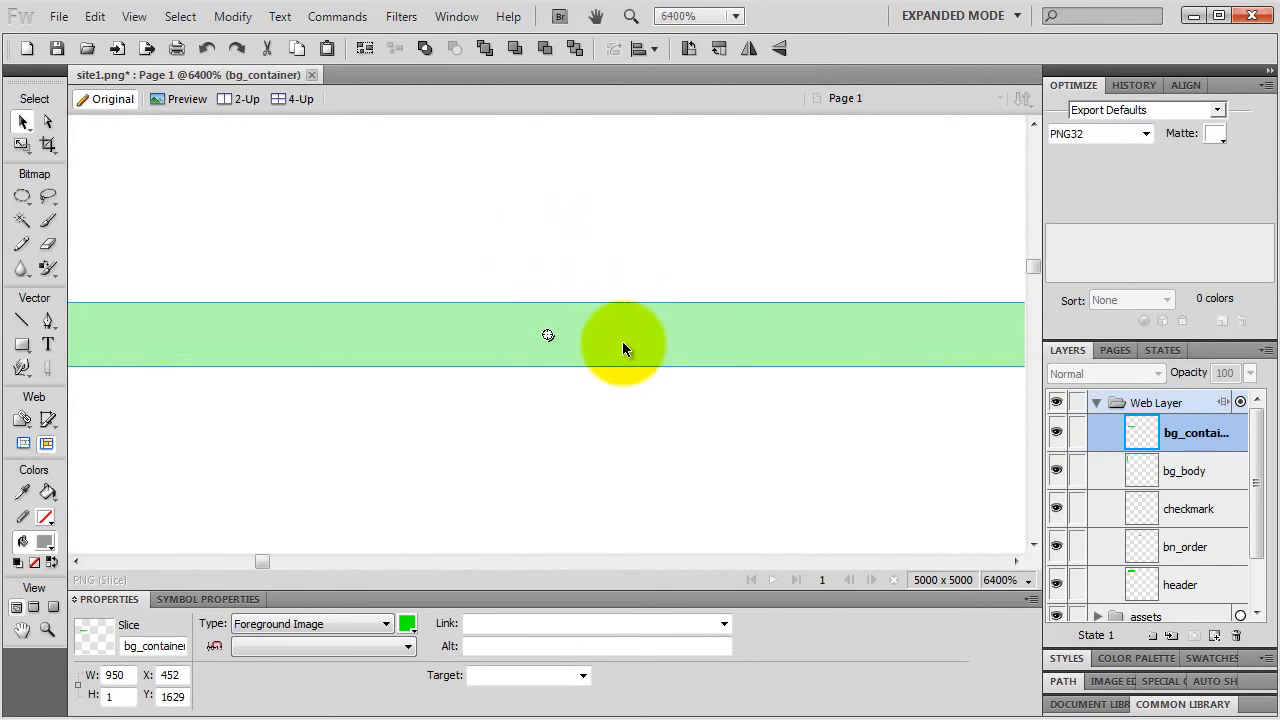
{"action": "right_click", "coordinate": [622, 343]}
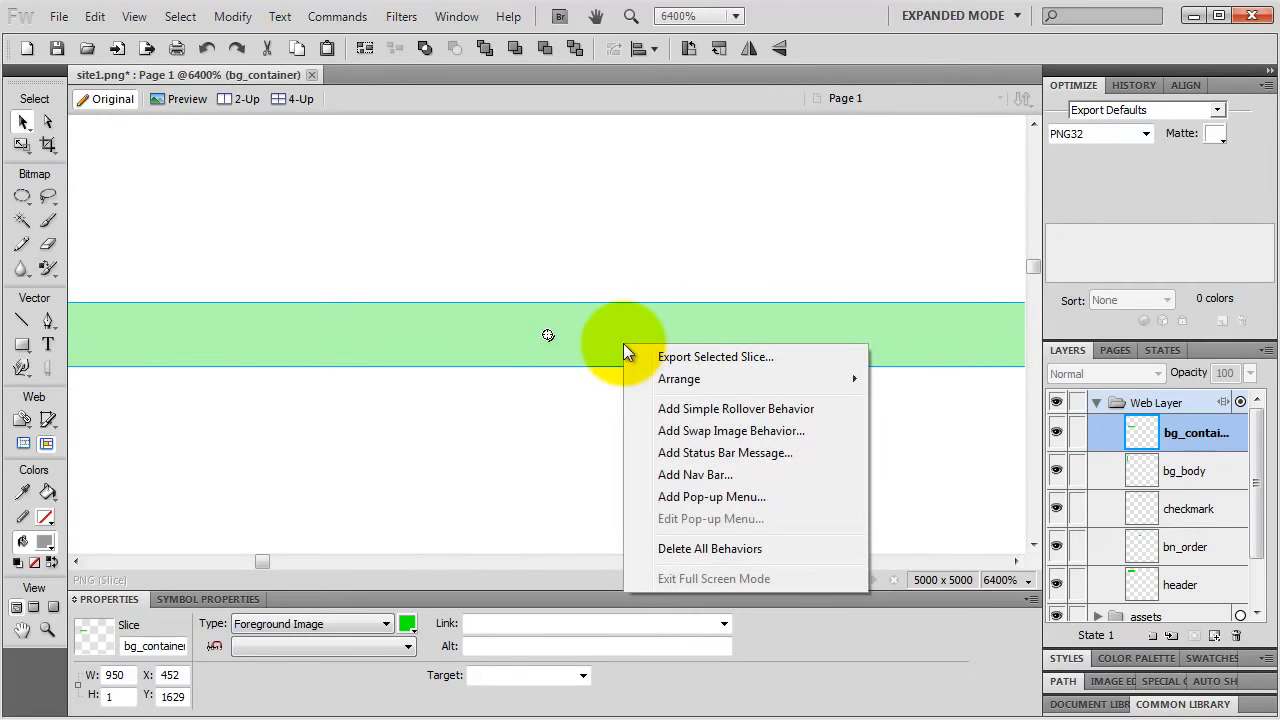
{"action": "left_click", "coordinate": [691, 360]}
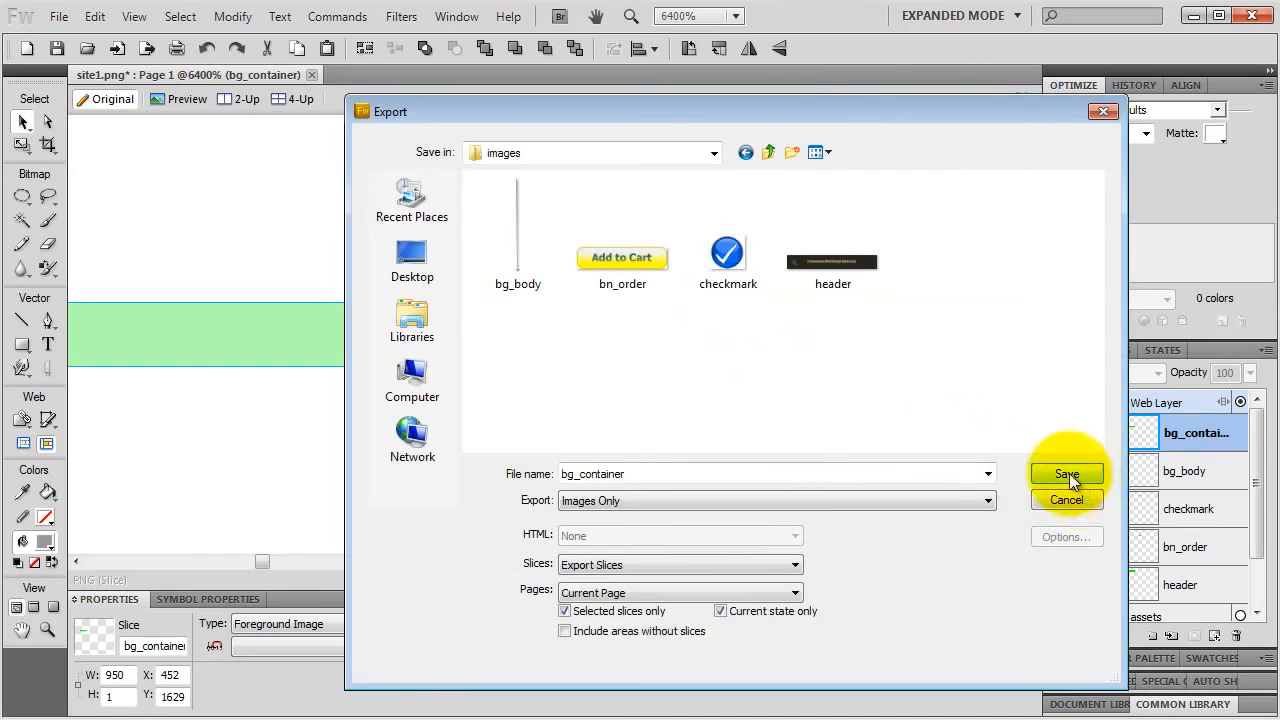
{"action": "left_click", "coordinate": [1068, 473]}
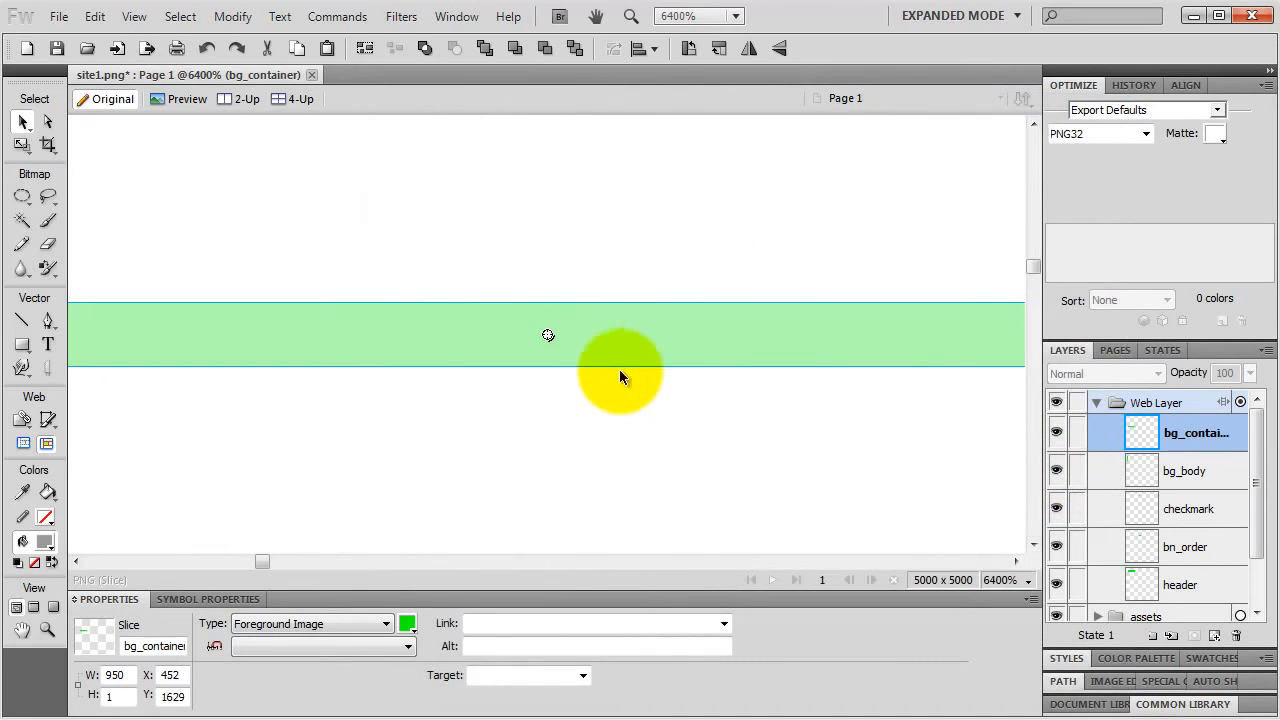
Step: Draw a slice about 950 px wide and 128 px high over the container's rounded bottom edge
{"action": "key", "text": "ctrl+minus"}
{"action": "key", "text": "ctrl+minus"}
{"action": "key", "text": "ctrl+minus"}
{"action": "key", "text": "ctrl+minus"}
{"action": "key", "text": "ctrl+minus"}
{"action": "key", "text": "ctrl+minus"}
{"action": "key", "text": "ctrl+minus"}
{"action": "key", "text": "ctrl+minus"}
{"action": "key", "text": "ctrl+minus"}
{"action": "key", "text": "ctrl+minus"}
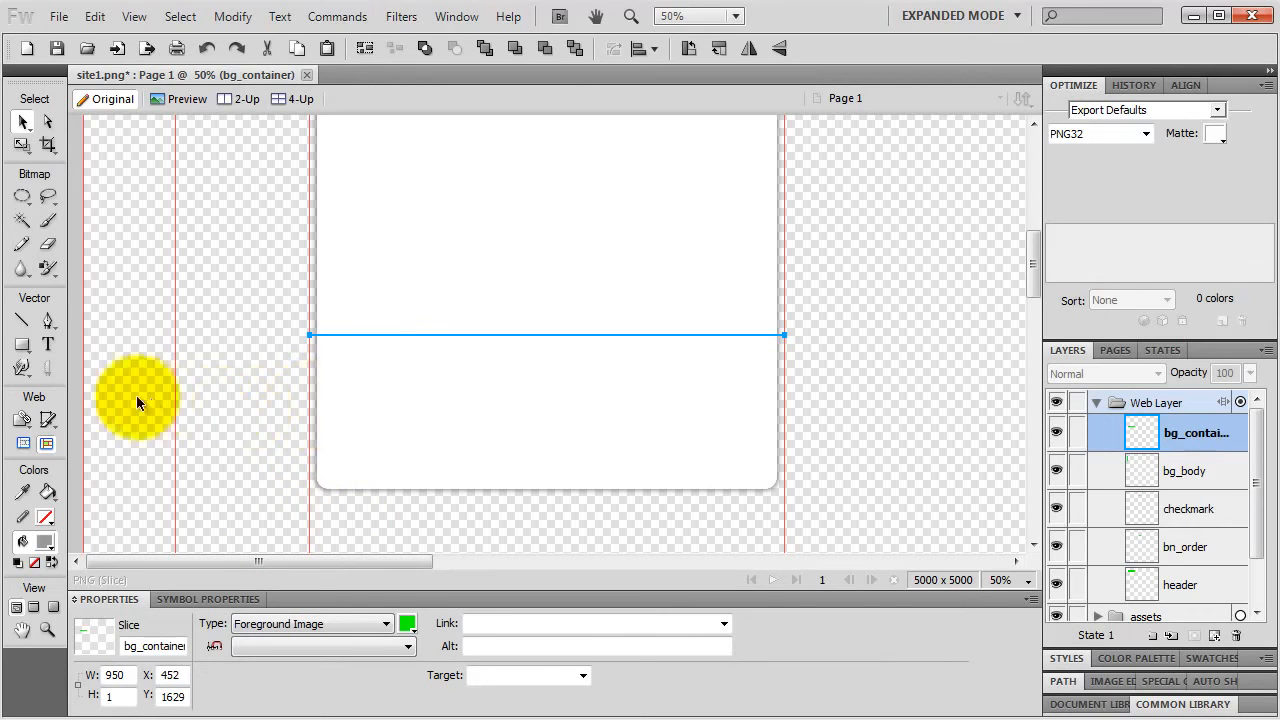
{"action": "left_click", "coordinate": [48, 420]}
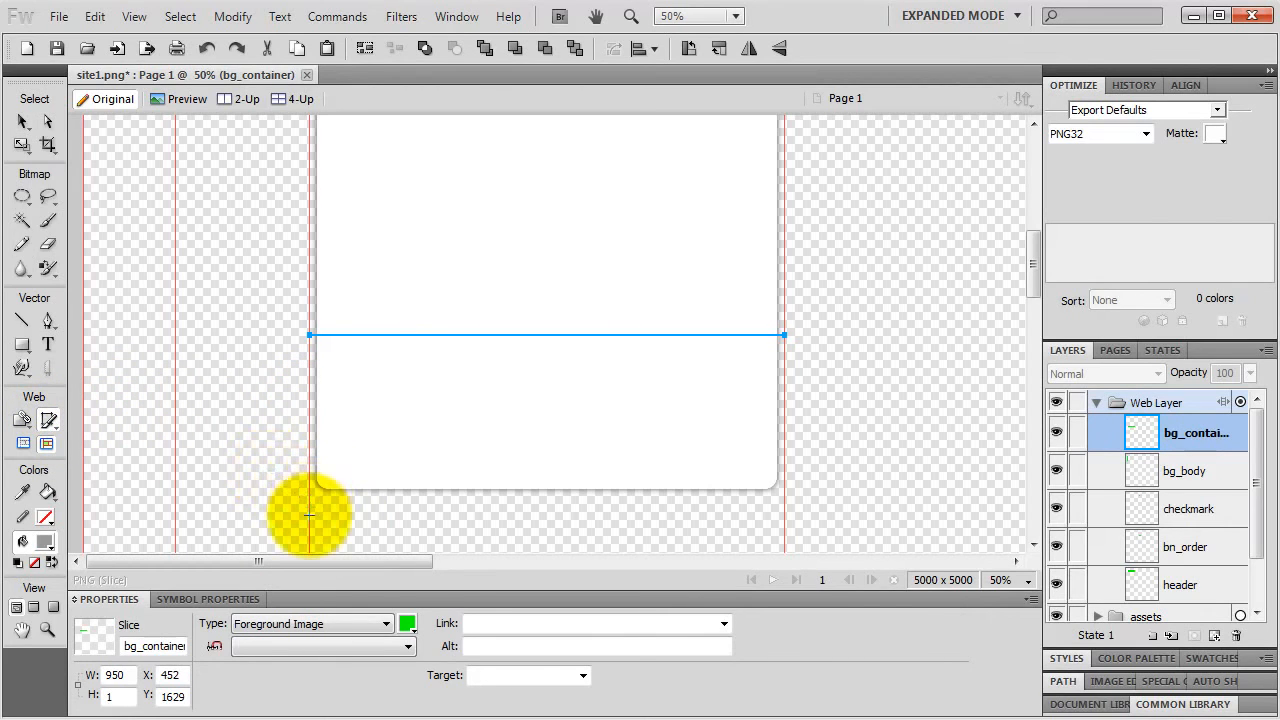
{"action": "mouse_move", "coordinate": [309, 515]}
{"action": "left_mouse_down"}
{"action": "mouse_move", "coordinate": [563, 437]}
{"action": "mouse_move", "coordinate": [613, 463]}
{"action": "mouse_move", "coordinate": [689, 434]}
{"action": "mouse_move", "coordinate": [706, 451]}
{"action": "mouse_move", "coordinate": [784, 451]}
{"action": "left_mouse_up"}
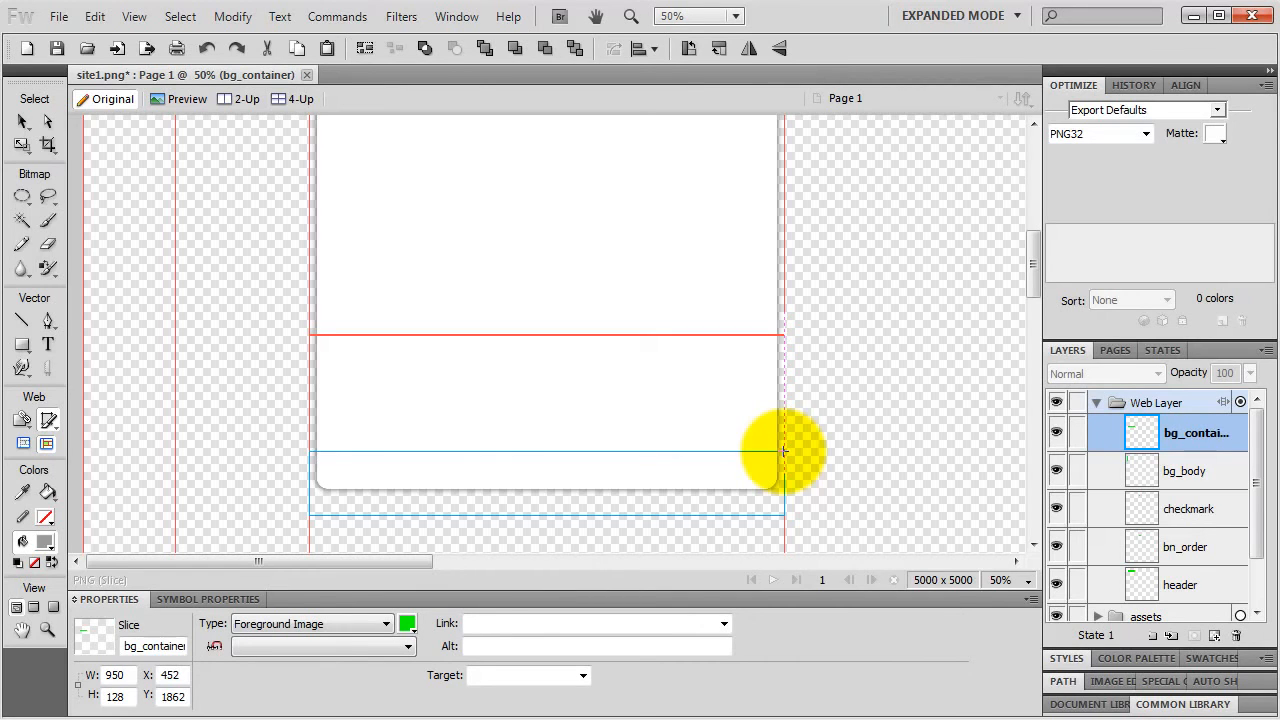
{"action": "left_click_drag", "start_coordinate": [784, 451], "coordinate": [784, 451]}
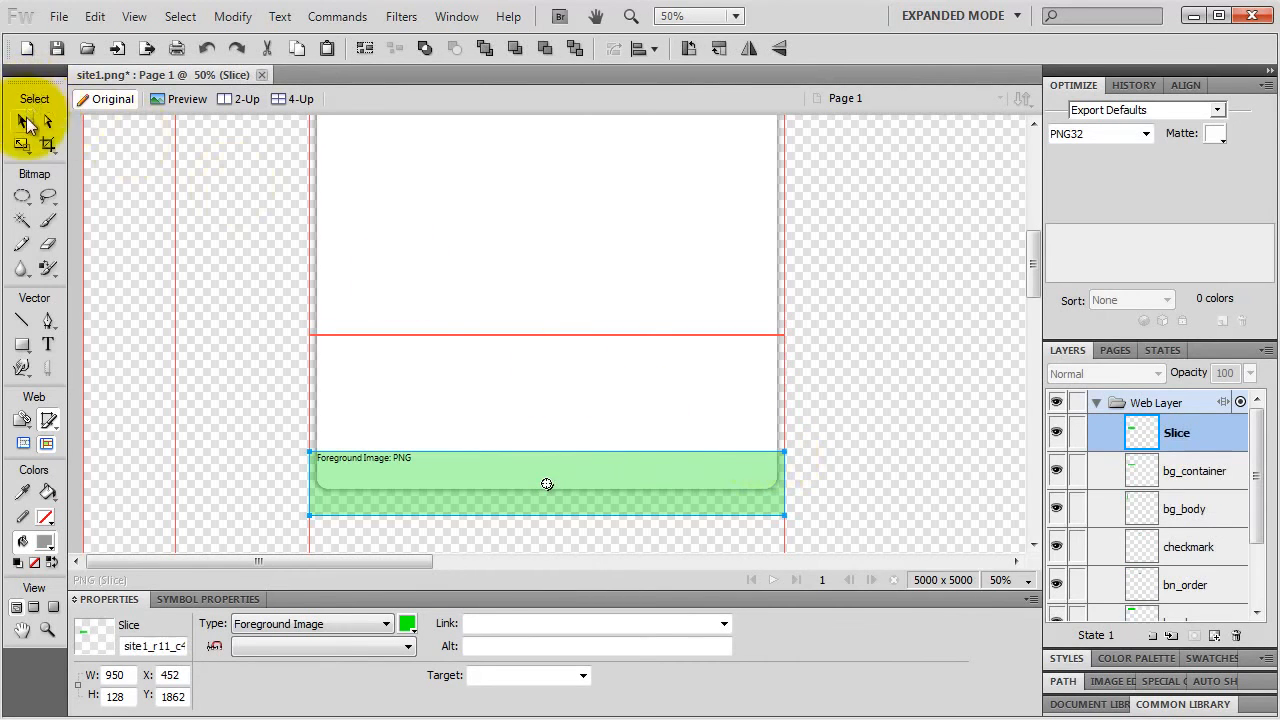
{"action": "left_click", "coordinate": [25, 122]}
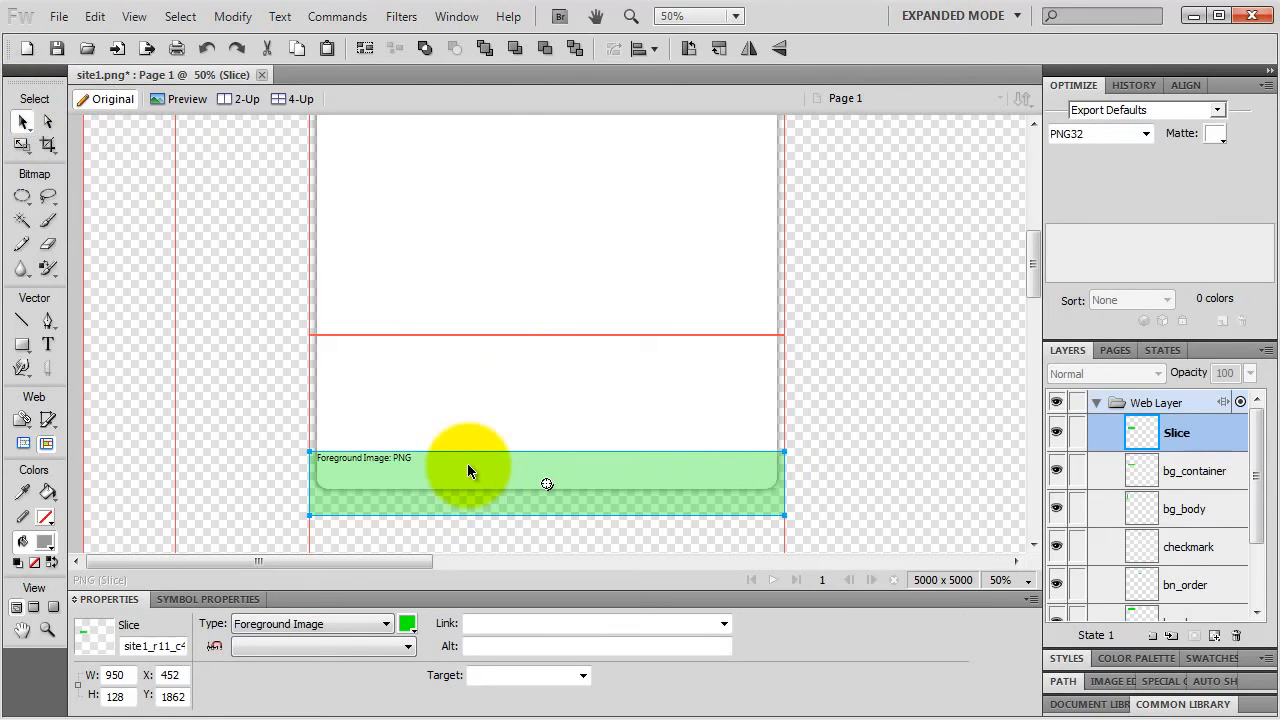
Step: Set the bottom slice's height to 120 px and move it up to Y 1838
{"action": "left_click", "coordinate": [115, 696]}
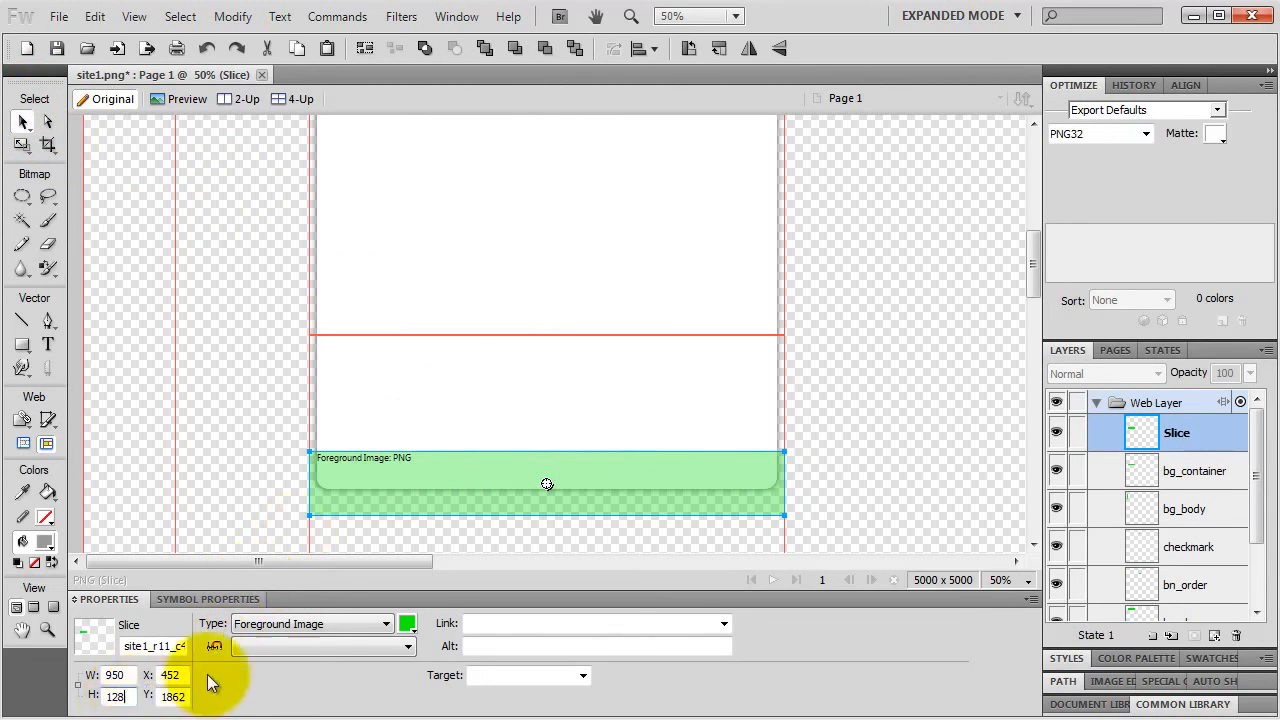
{"action": "key", "text": "BackSpace"}
{"action": "type", "text": "0"}
{"action": "key", "text": "Return"}
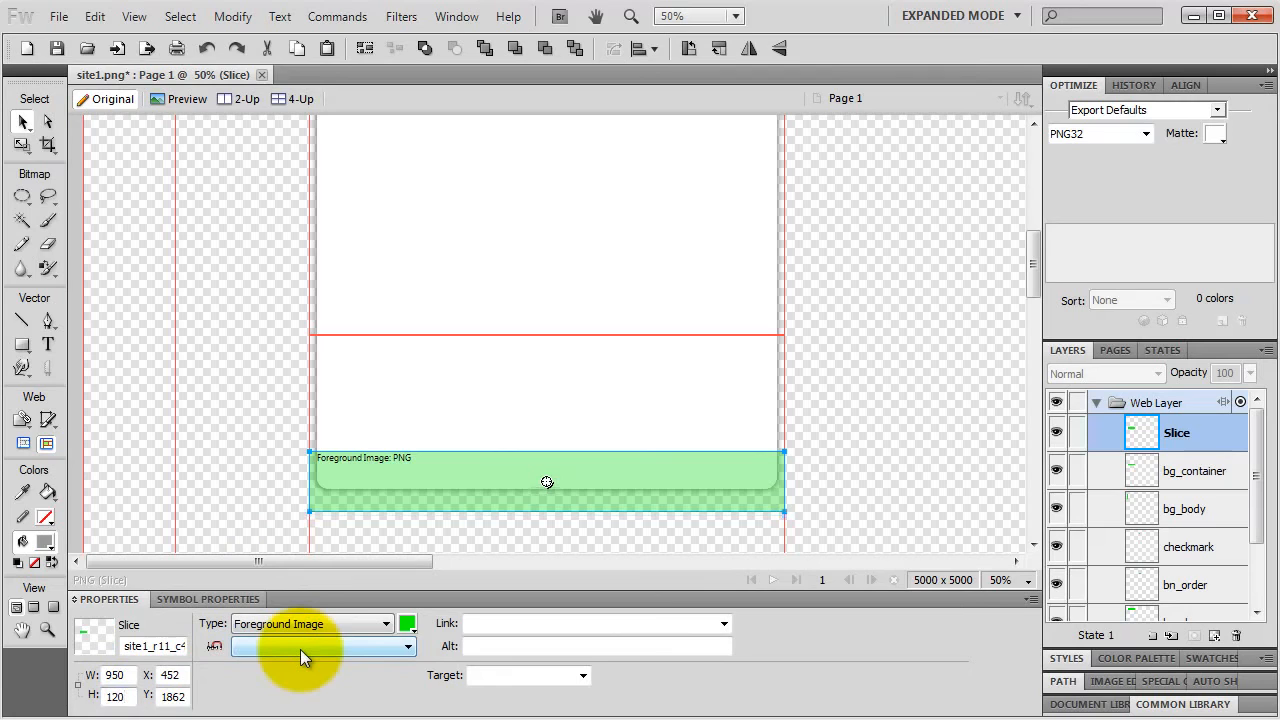
{"action": "left_click_drag", "start_coordinate": [446, 473], "coordinate": [446, 461]}
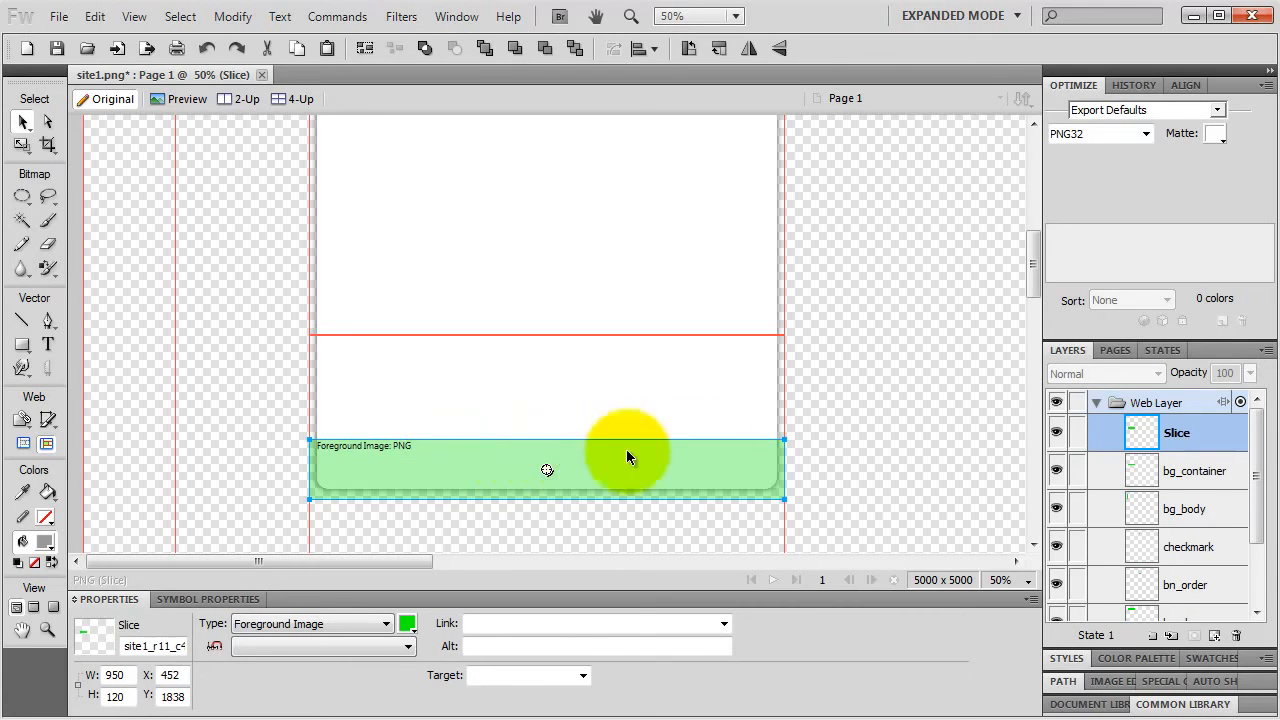
Step: Rename the bottom slice as bg_footer and set its export format to PNG 24
{"action": "double_click", "coordinate": [1176, 433]}
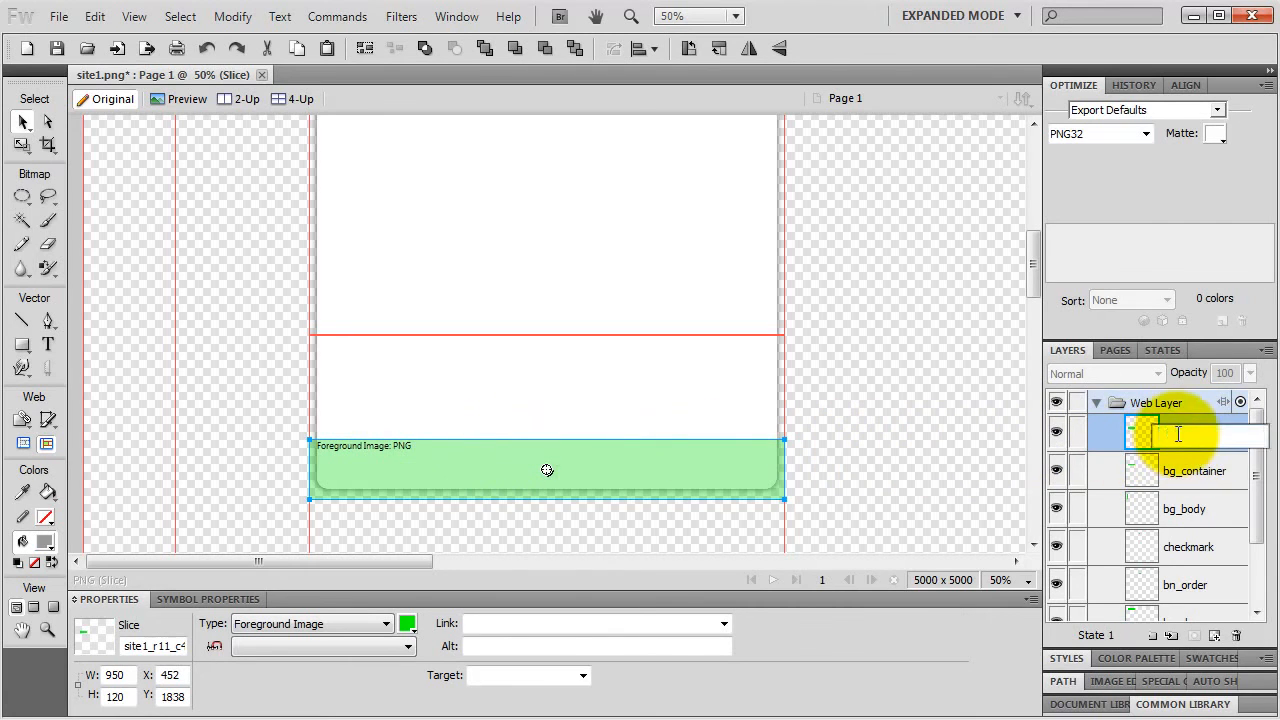
{"action": "type", "text": "bg_"}
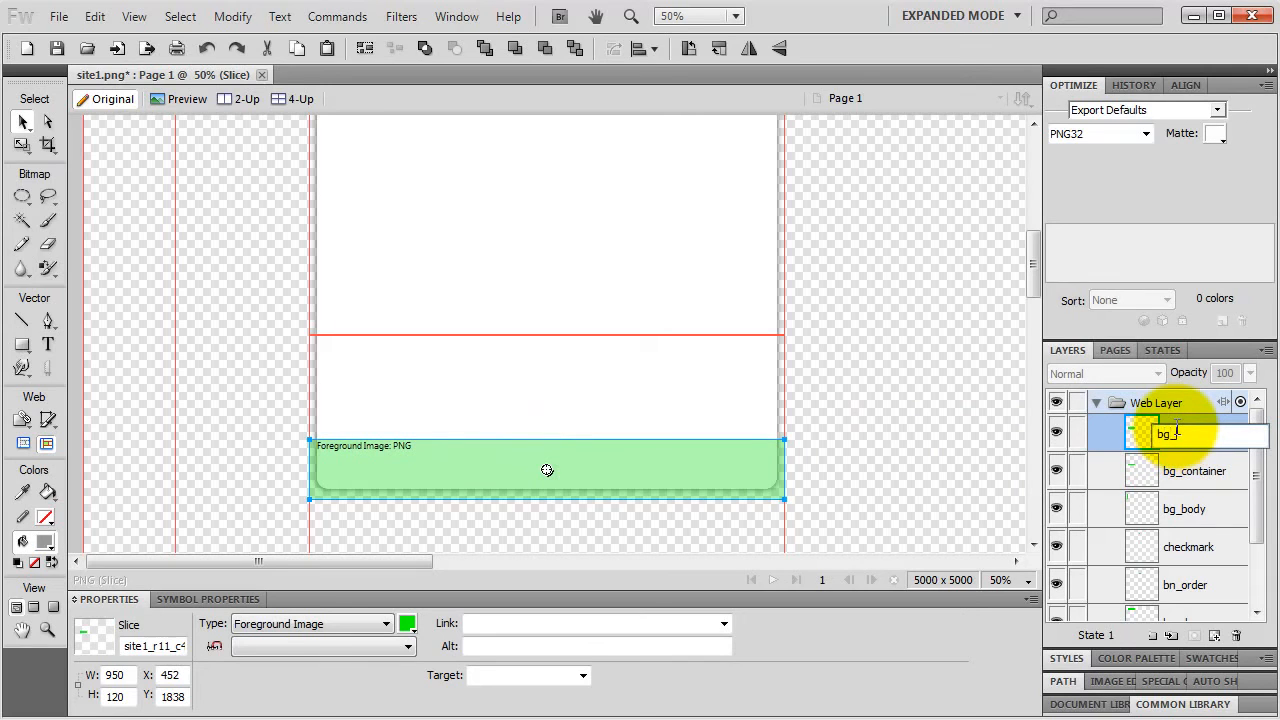
{"action": "type", "text": "footer"}
{"action": "key", "text": "Return"}
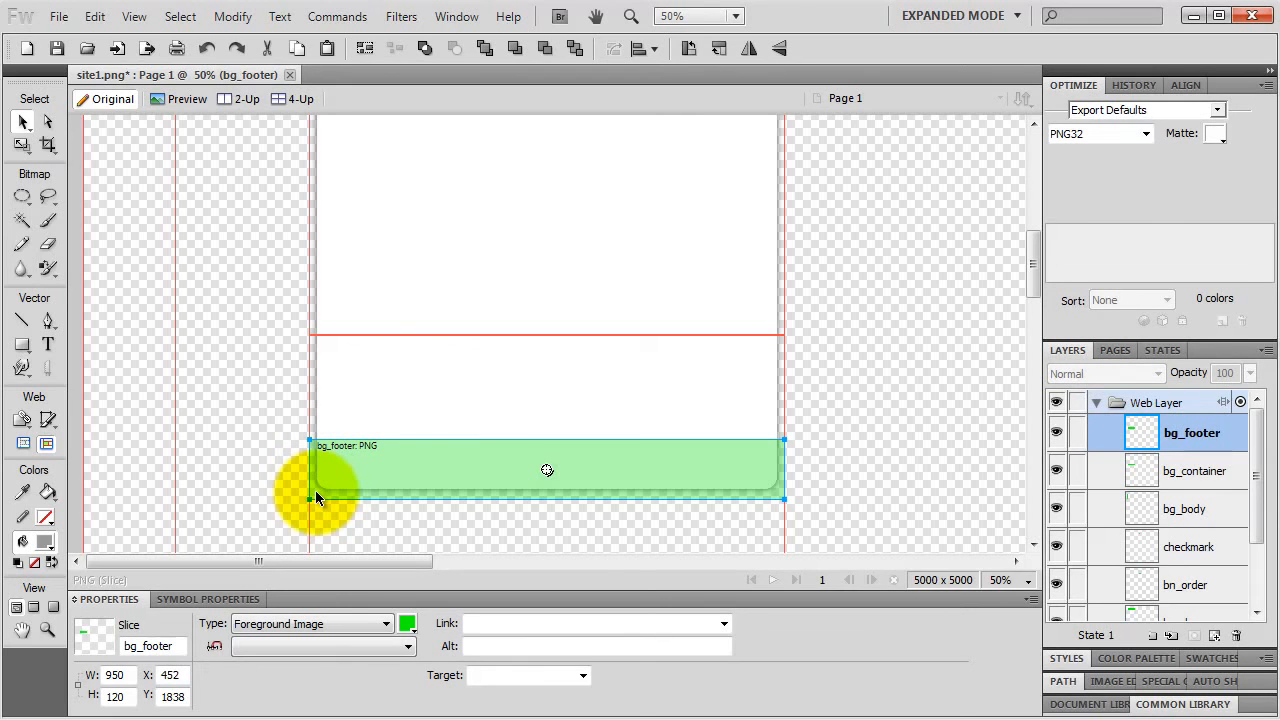
{"action": "left_click", "coordinate": [1130, 136]}
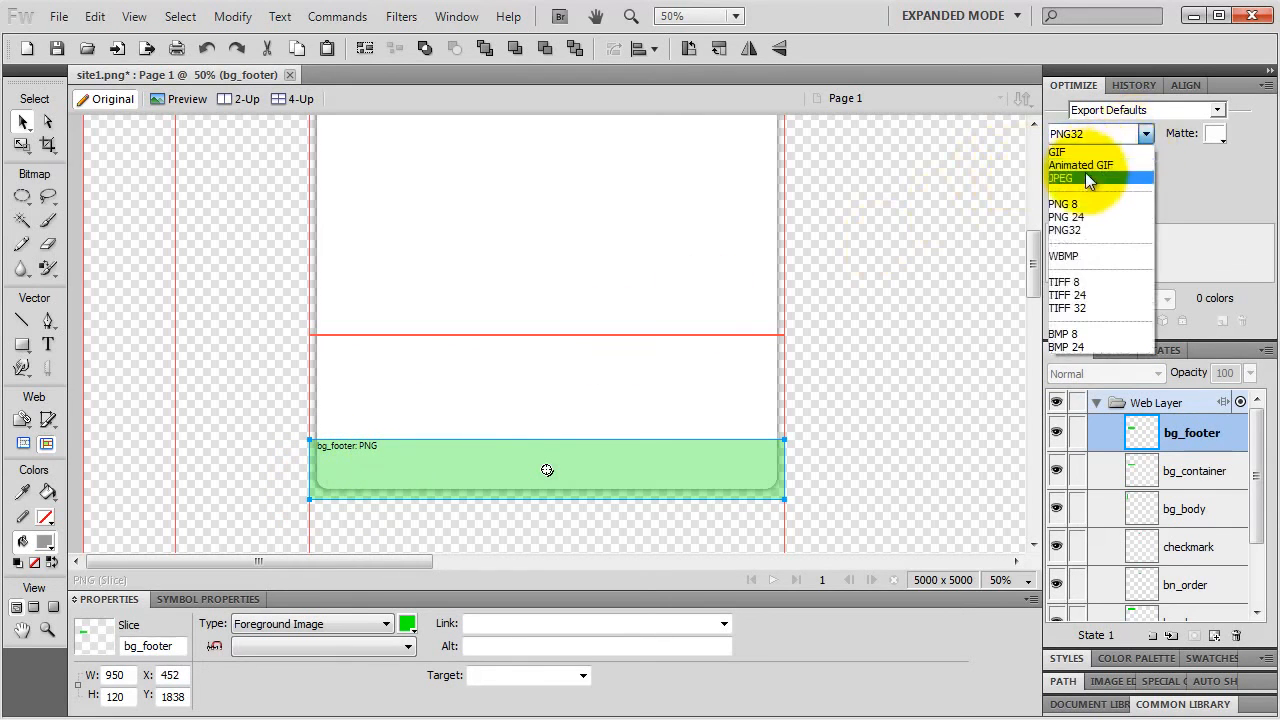
{"action": "left_click", "coordinate": [1072, 216]}
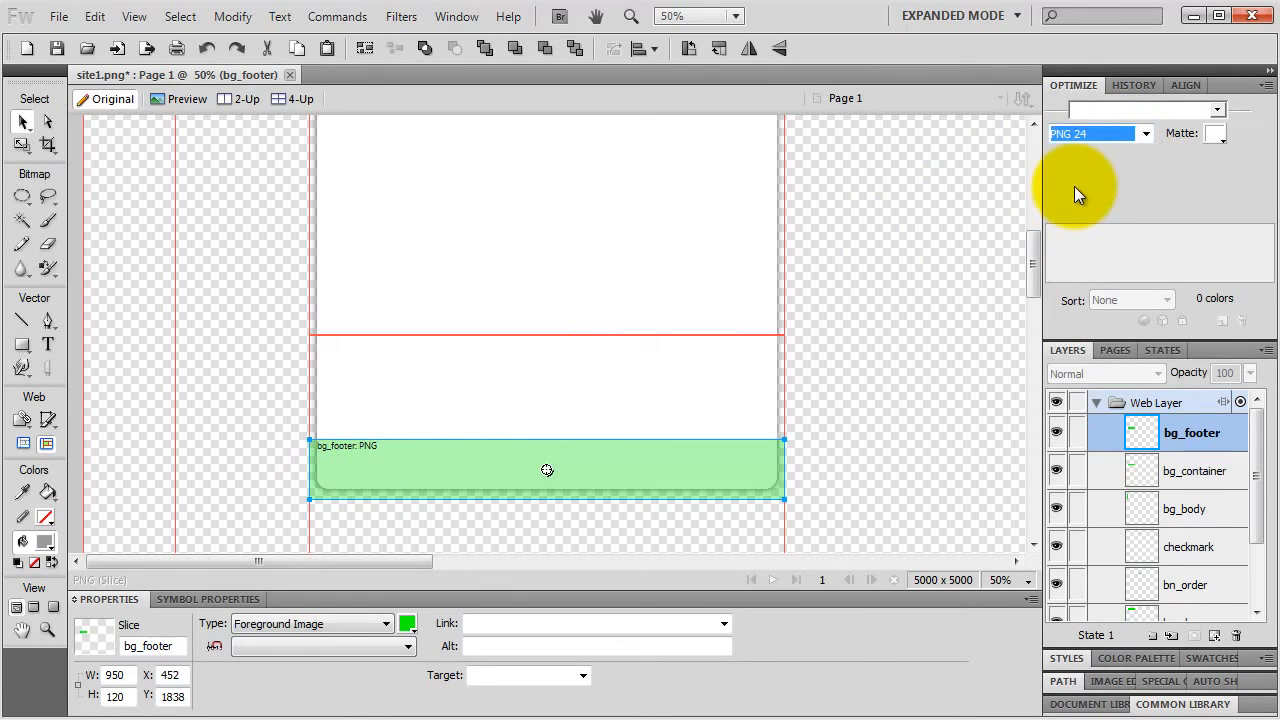
Step: Export only the selected bg_footer slice as an image named bg_footer into the images folder
{"action": "right_click", "coordinate": [618, 466]}
{"action": "left_click", "coordinate": [658, 474]}
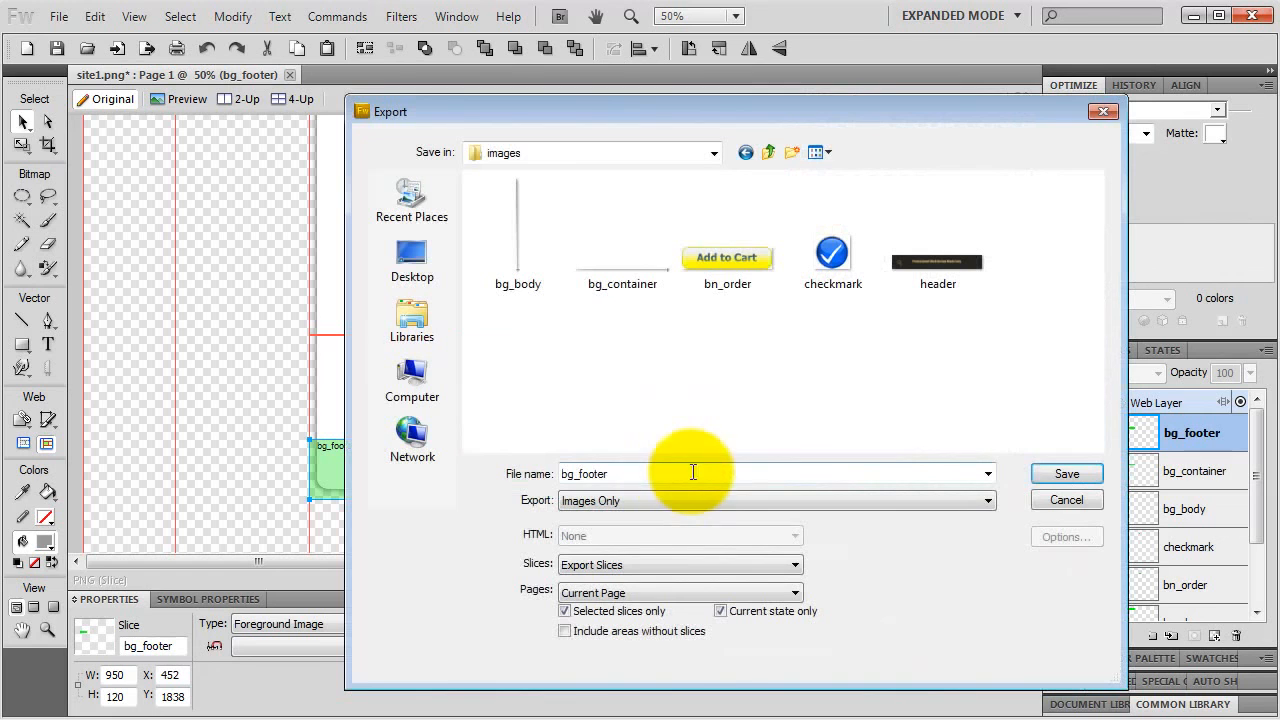
{"action": "left_click", "coordinate": [1066, 473]}
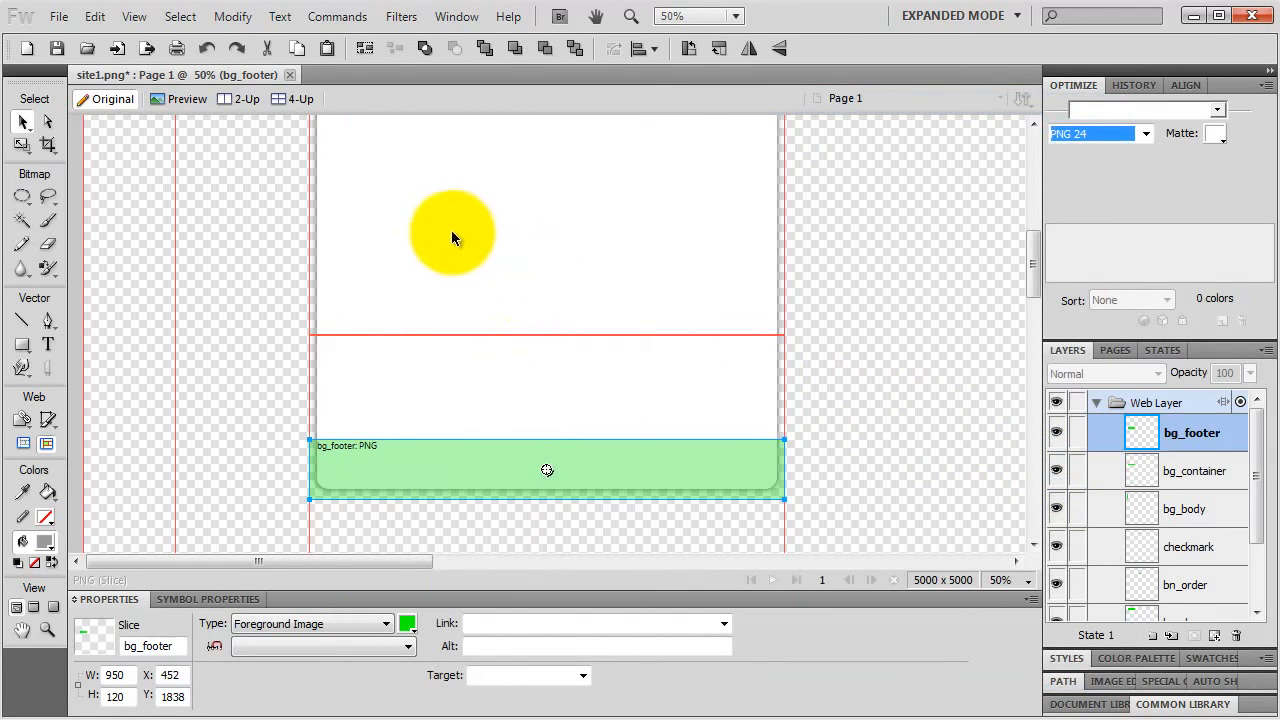
Step: Draw a slice about 950 px wide and 192 px high over the green banner and the container's top edge
{"action": "key", "text": "space"}
{"action": "left_click_drag", "start_coordinate": [451, 237], "coordinate": [521, 366]}
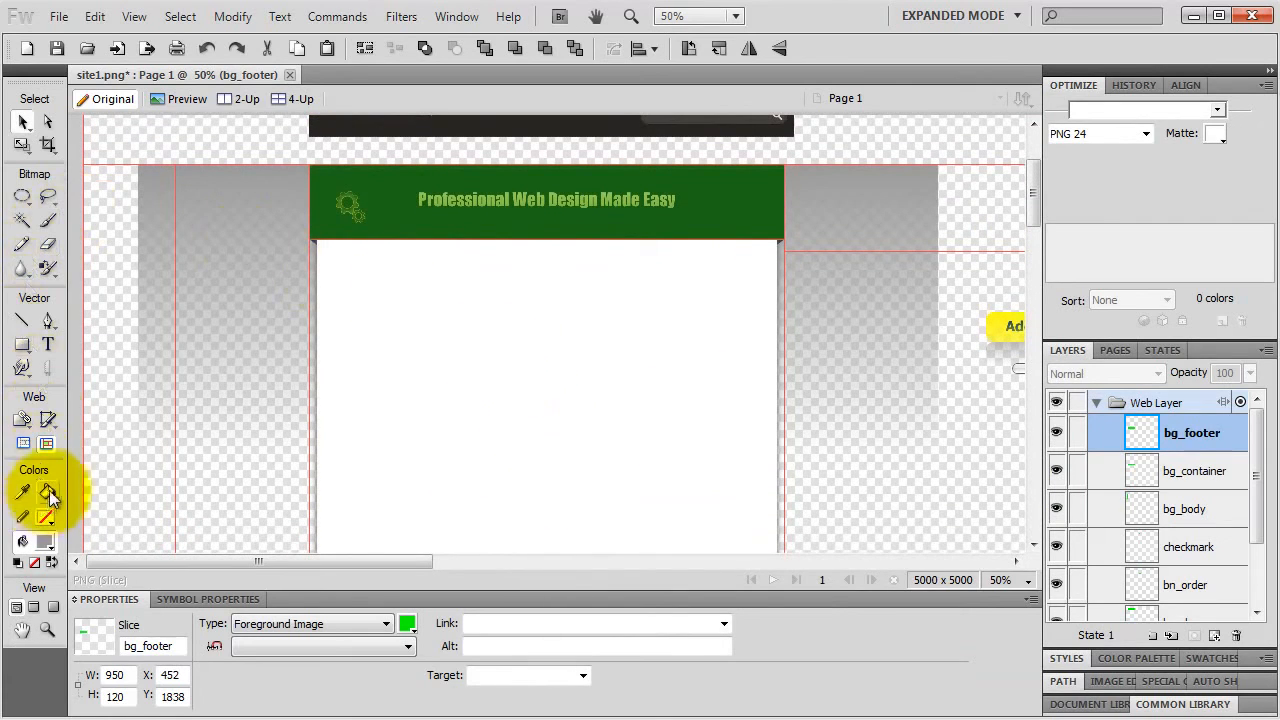
{"action": "left_click", "coordinate": [48, 419]}
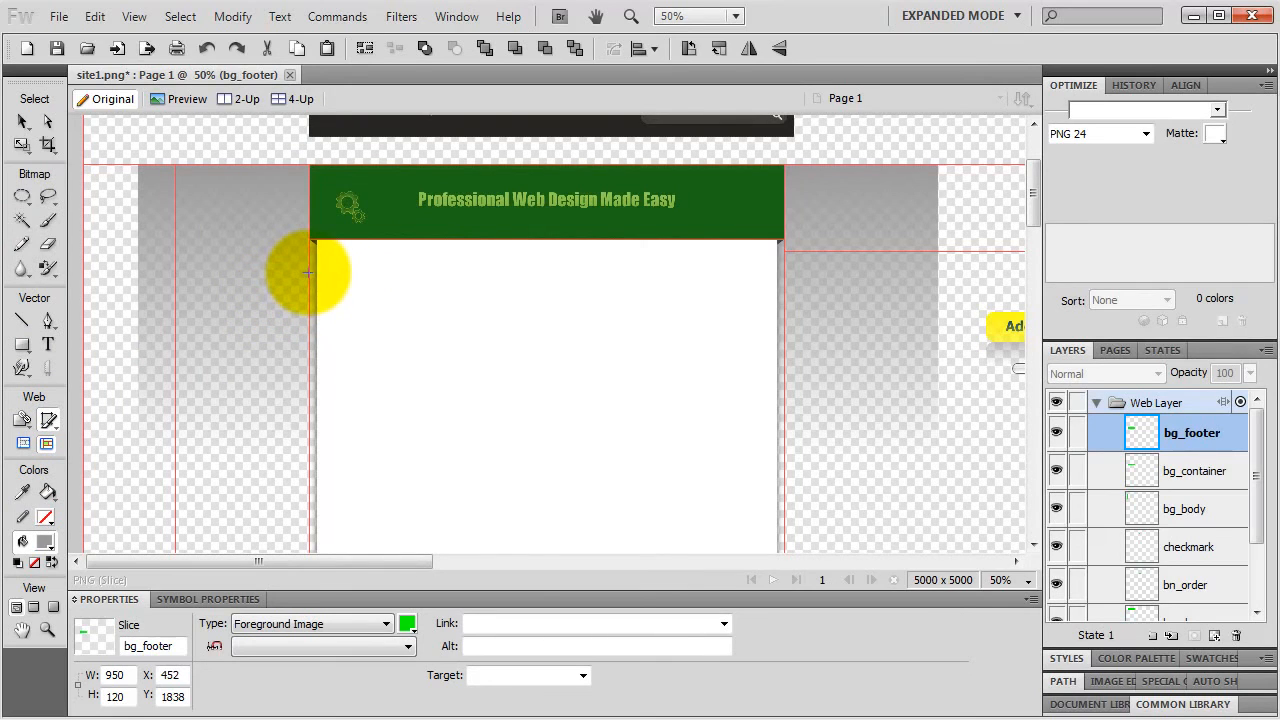
{"action": "left_click_drag", "start_coordinate": [310, 260], "coordinate": [782, 168]}
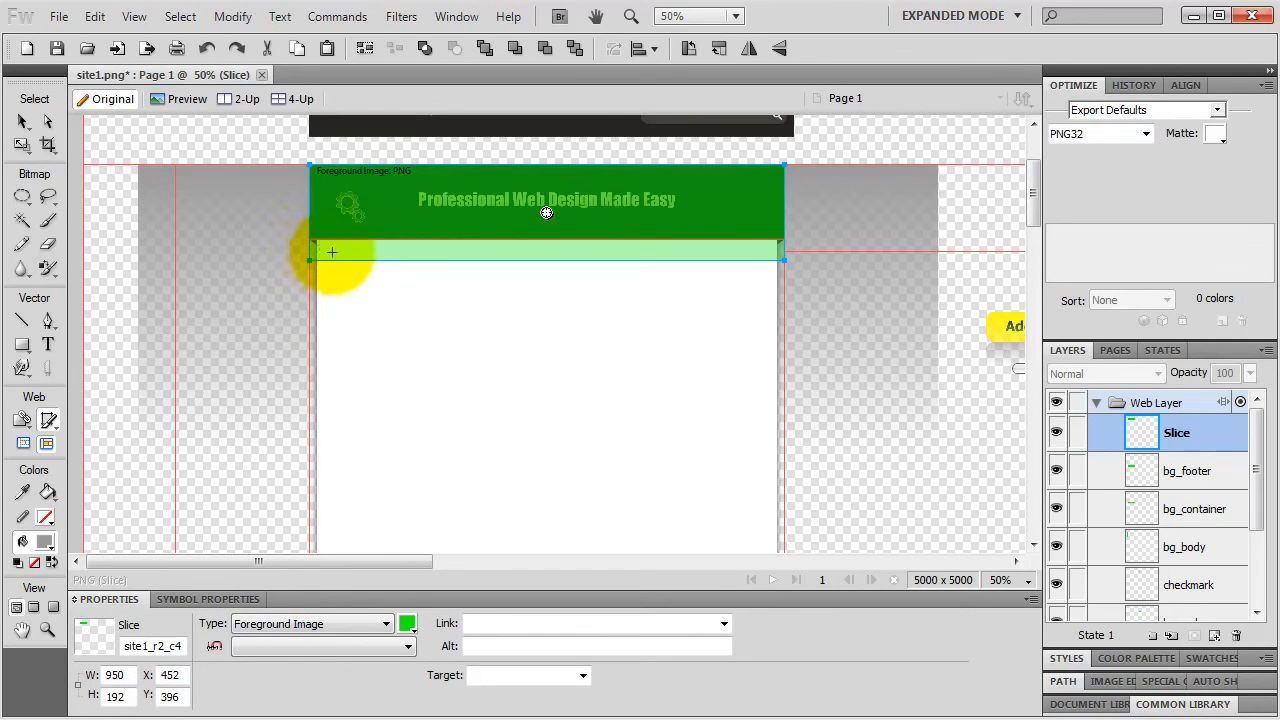
Step: Set the height of the slice over the green banner to 165 px
{"action": "double_click", "coordinate": [124, 697]}
{"action": "type", "text": "16"}
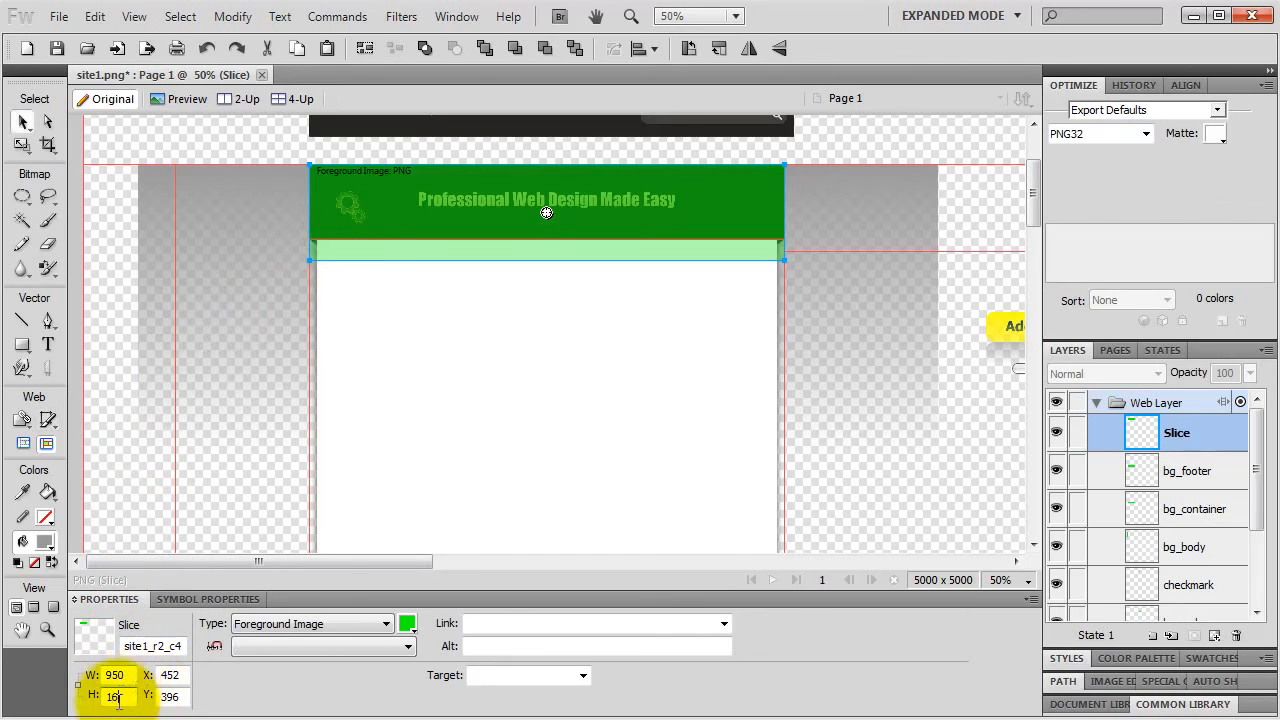
{"action": "type", "text": "0"}
{"action": "key", "text": "Return"}
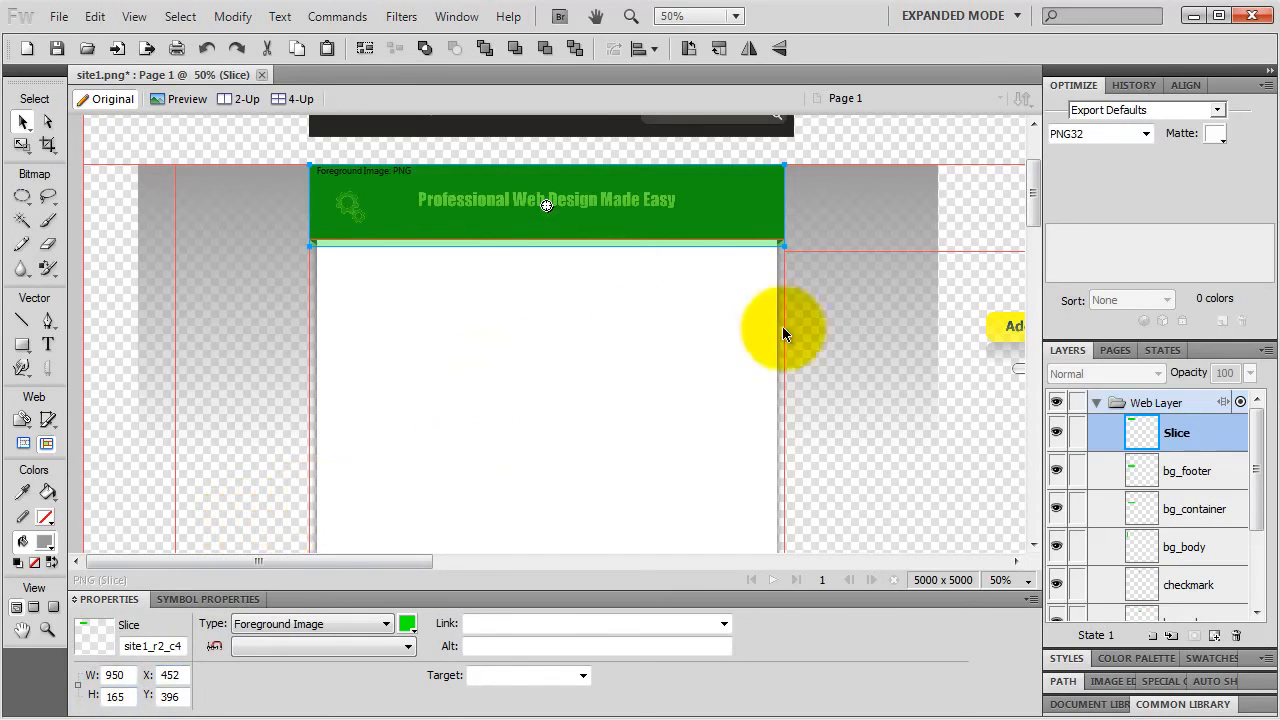
Step: Rename the banner slice as bg_header and set its export format to PNG 24
{"action": "double_click", "coordinate": [1176, 432]}
{"action": "type", "text": "bg"}
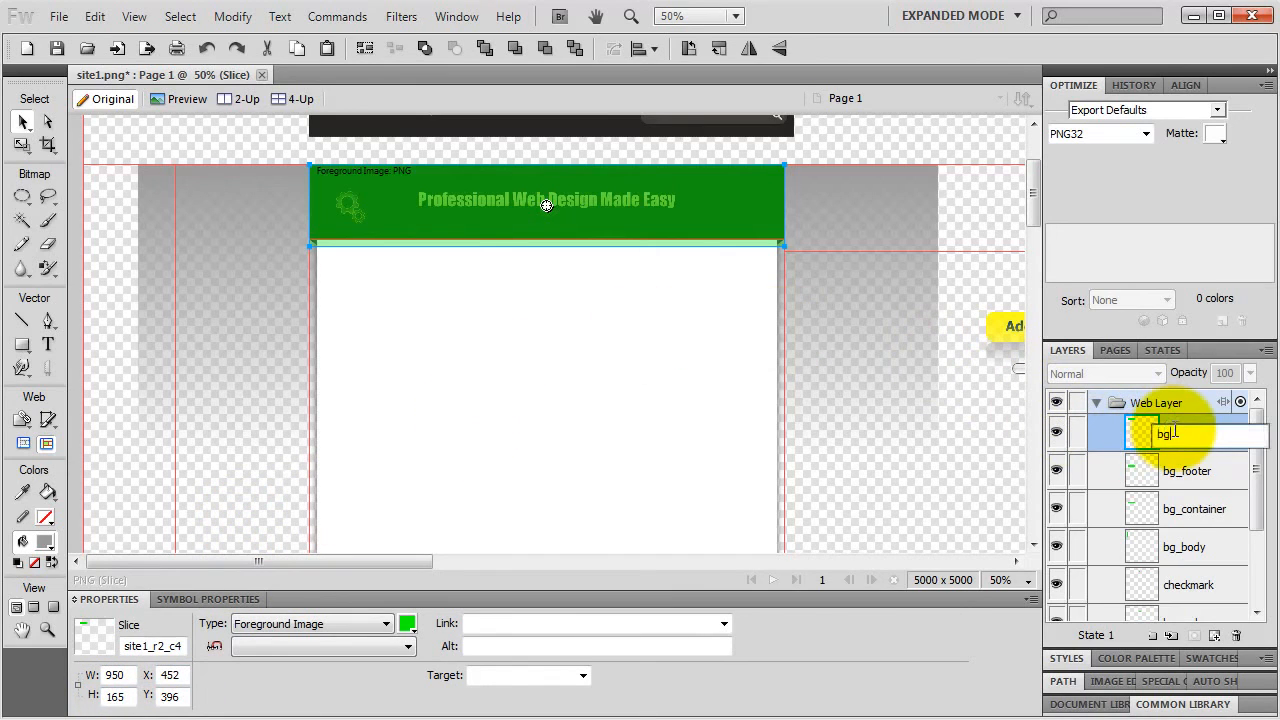
{"action": "type", "text": "_header"}
{"action": "key", "text": "Return"}
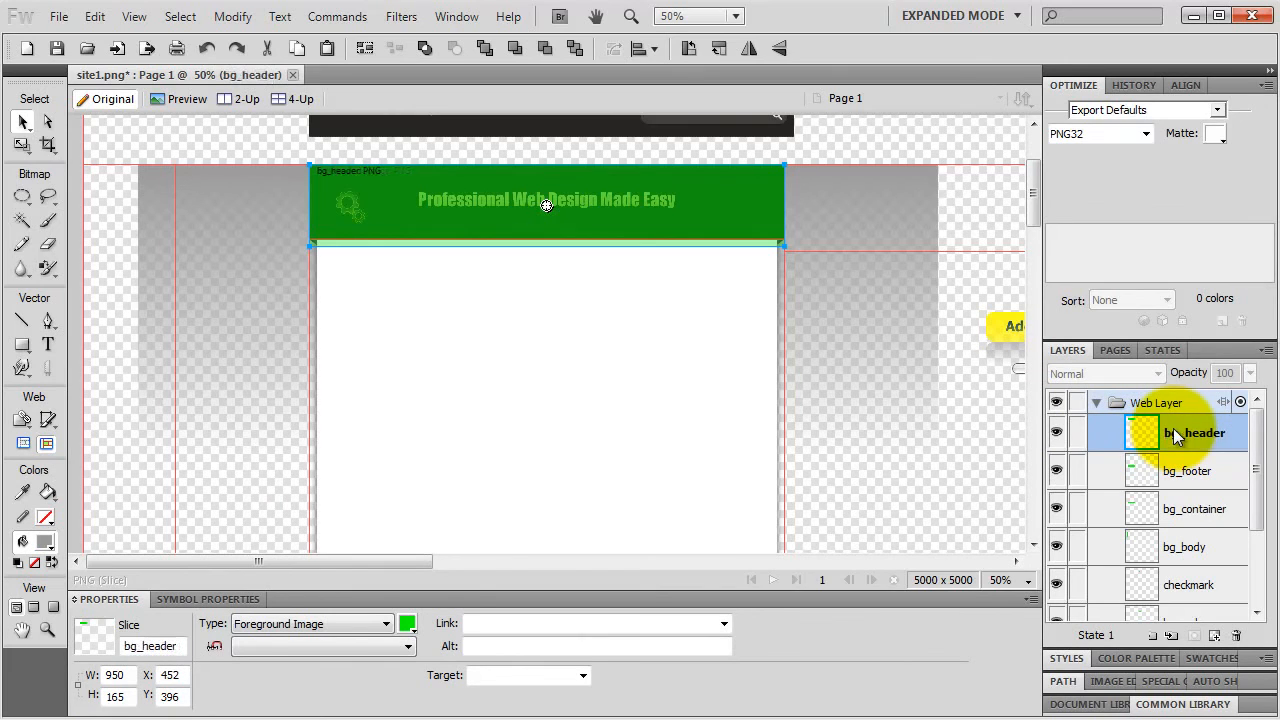
{"action": "left_click", "coordinate": [1145, 133]}
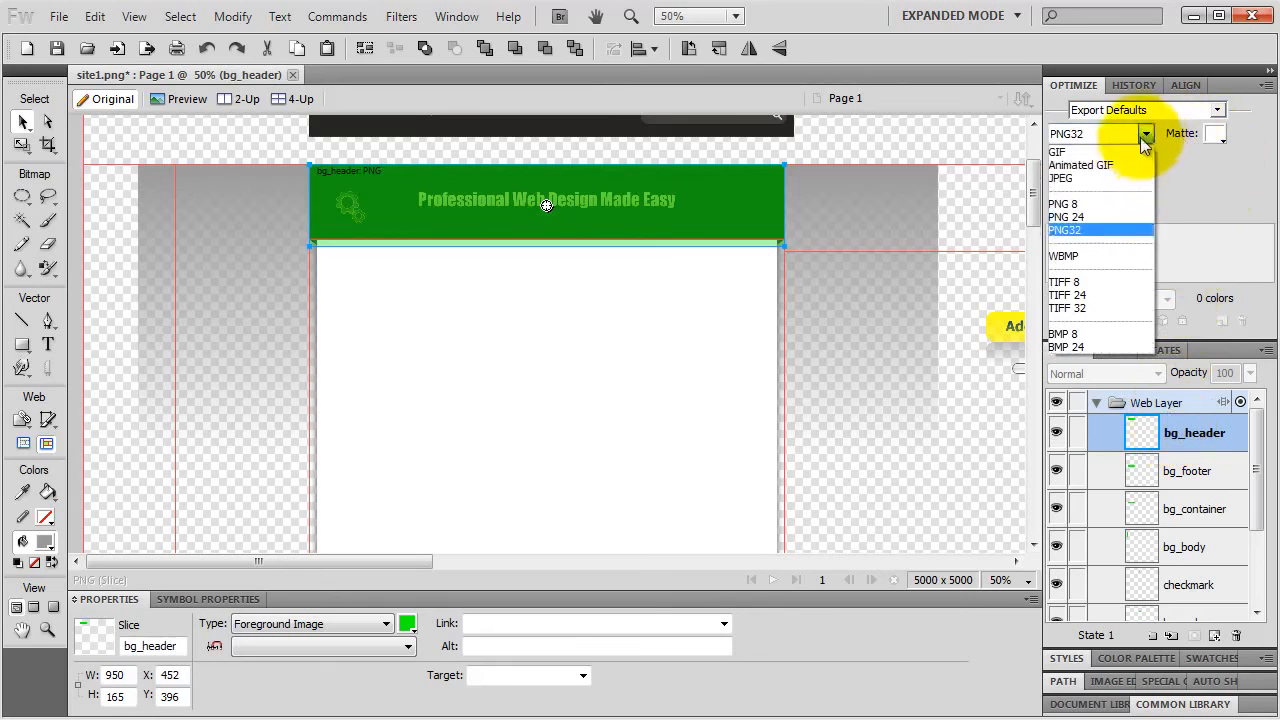
{"action": "left_click", "coordinate": [1105, 218]}
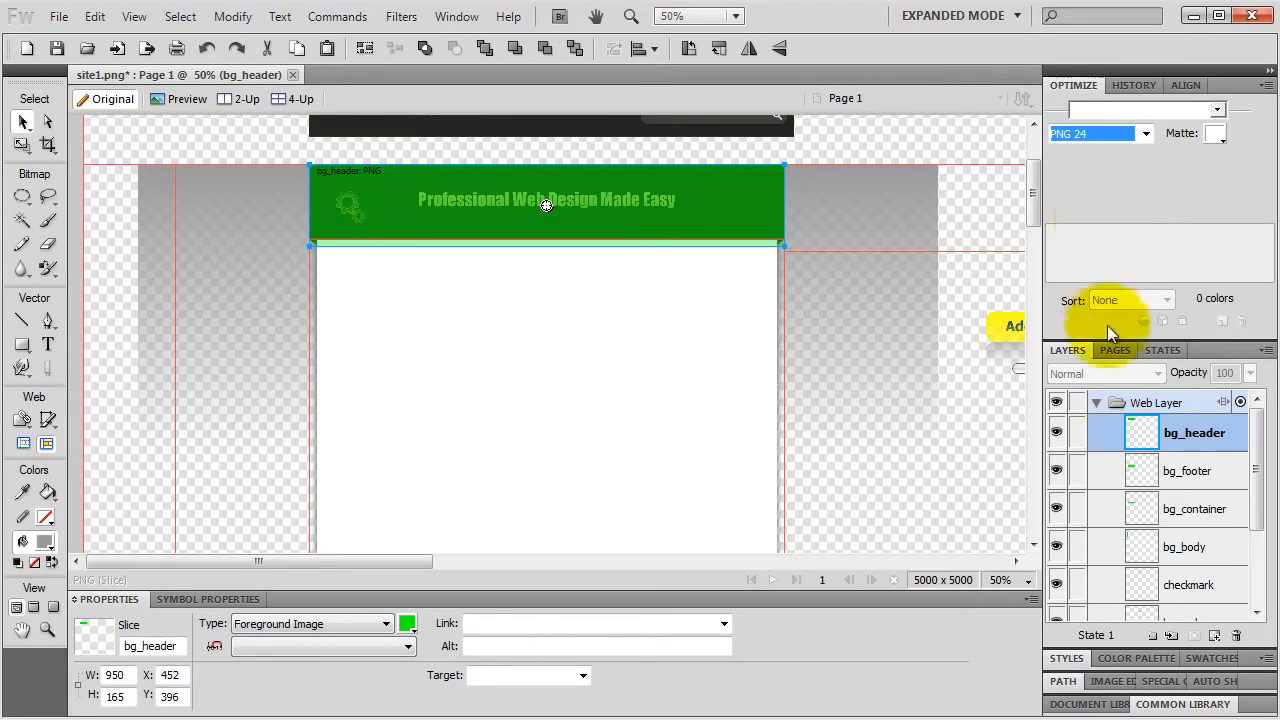
Step: Hide the header layer and export only the selected bg_header slice as an image named bg_header into the images folder
{"action": "left_click", "coordinate": [1096, 402]}
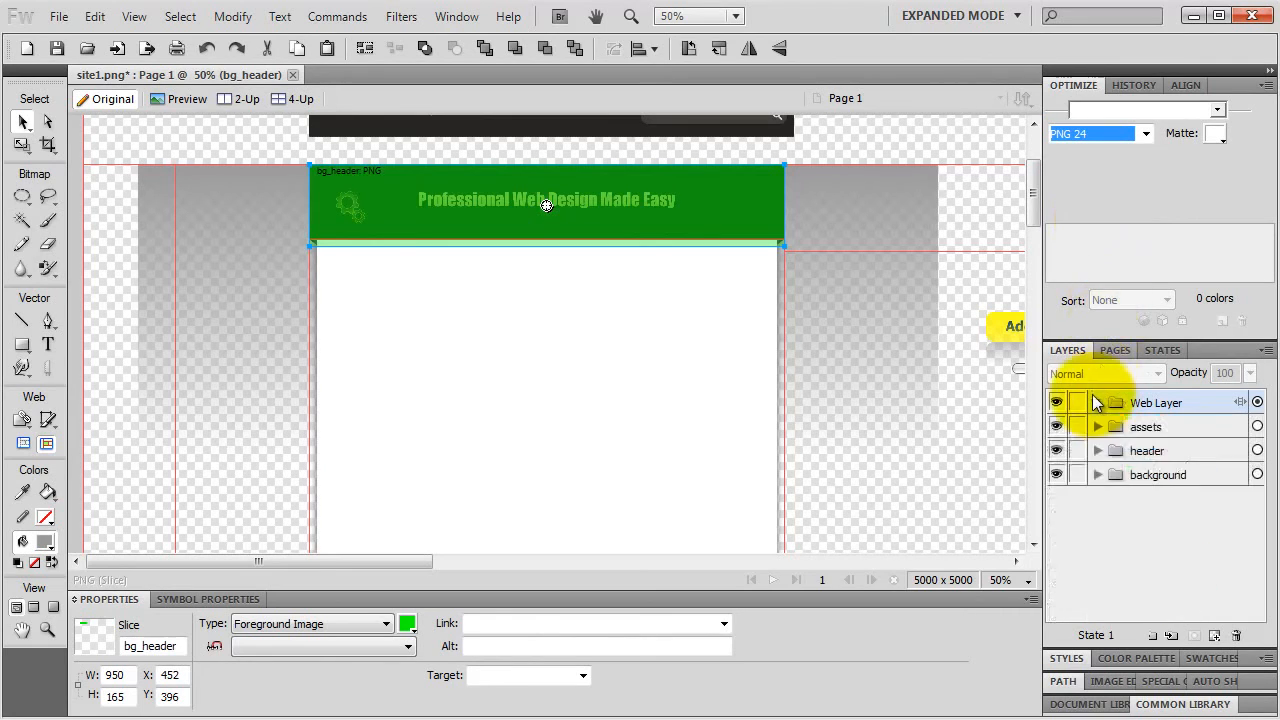
{"action": "left_click", "coordinate": [1056, 450]}
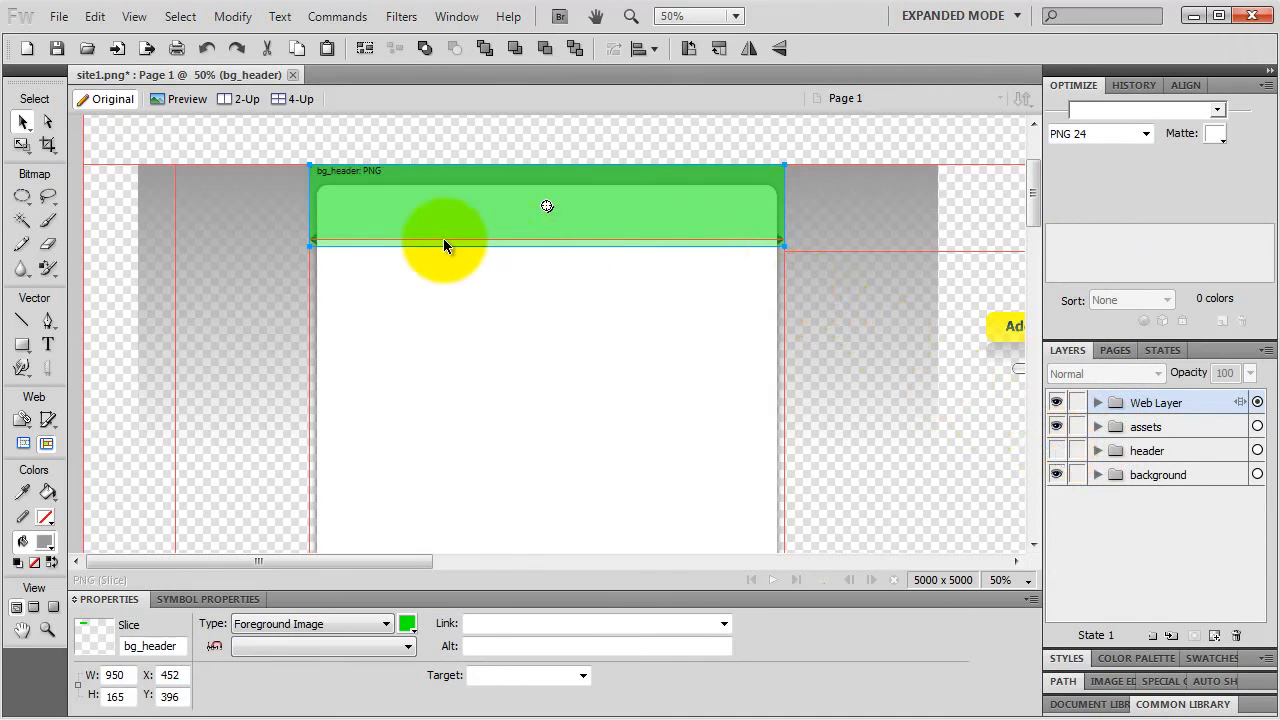
{"action": "key", "text": "ctrl+1"}
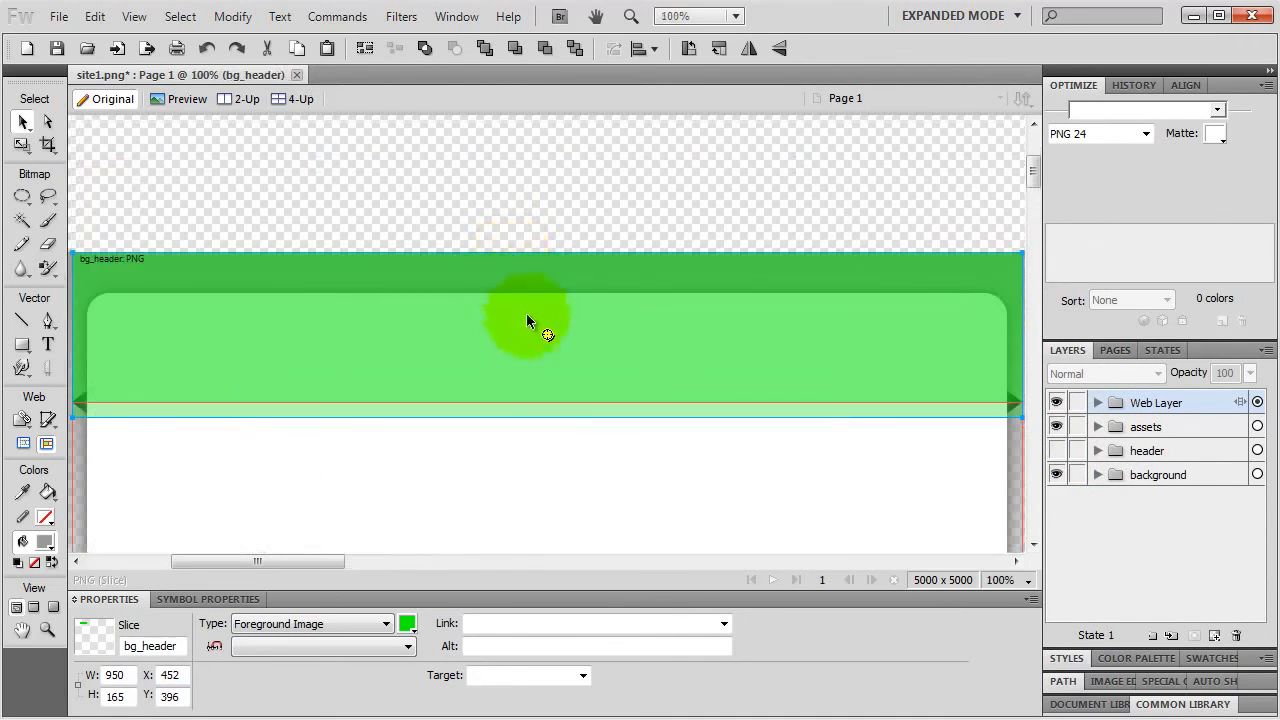
{"action": "right_click", "coordinate": [533, 410]}
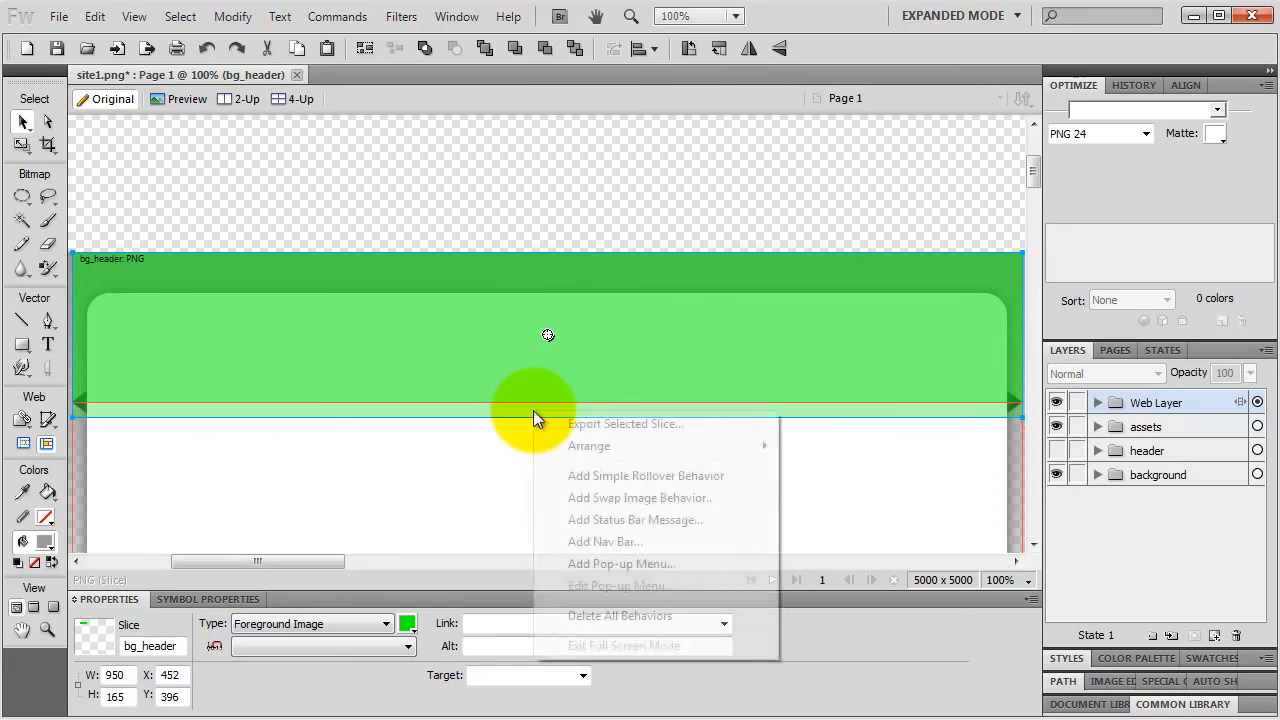
{"action": "left_click", "coordinate": [603, 424]}
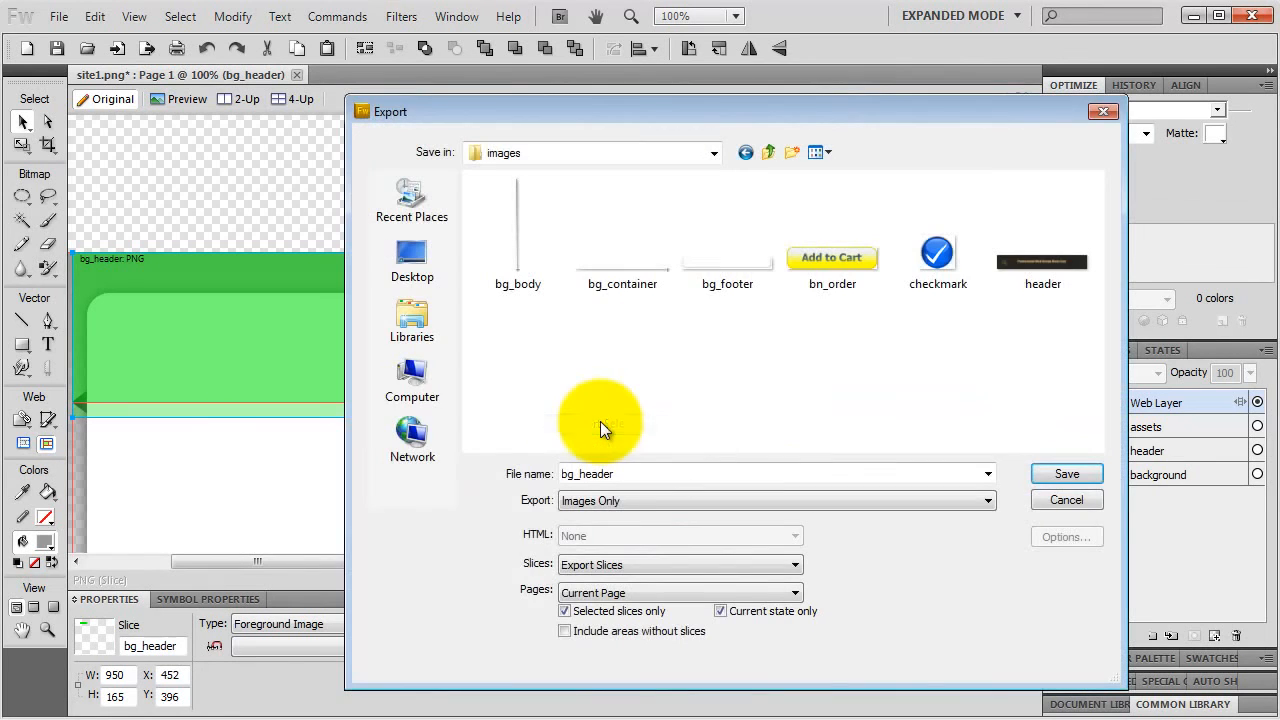
{"action": "left_click", "coordinate": [1064, 474]}
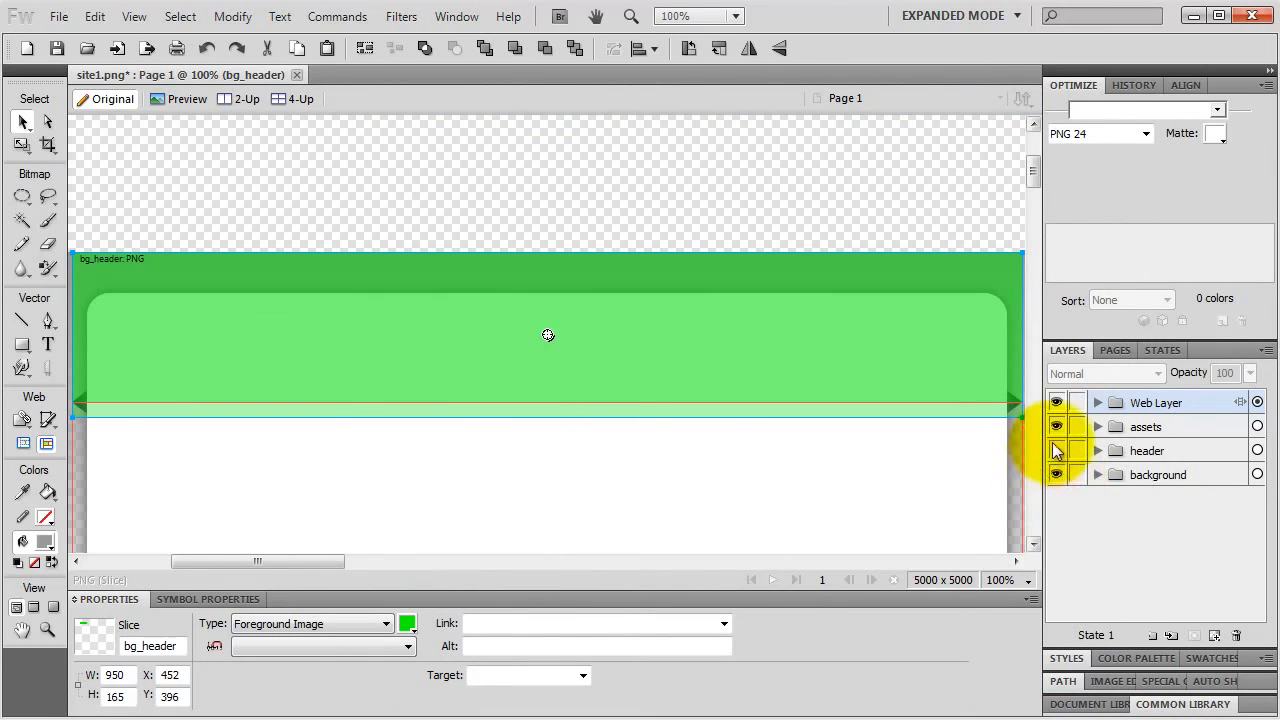
Step: Make the header layer visible again
{"action": "left_click", "coordinate": [1056, 450]}
{"action": "left_click", "coordinate": [1098, 403]}
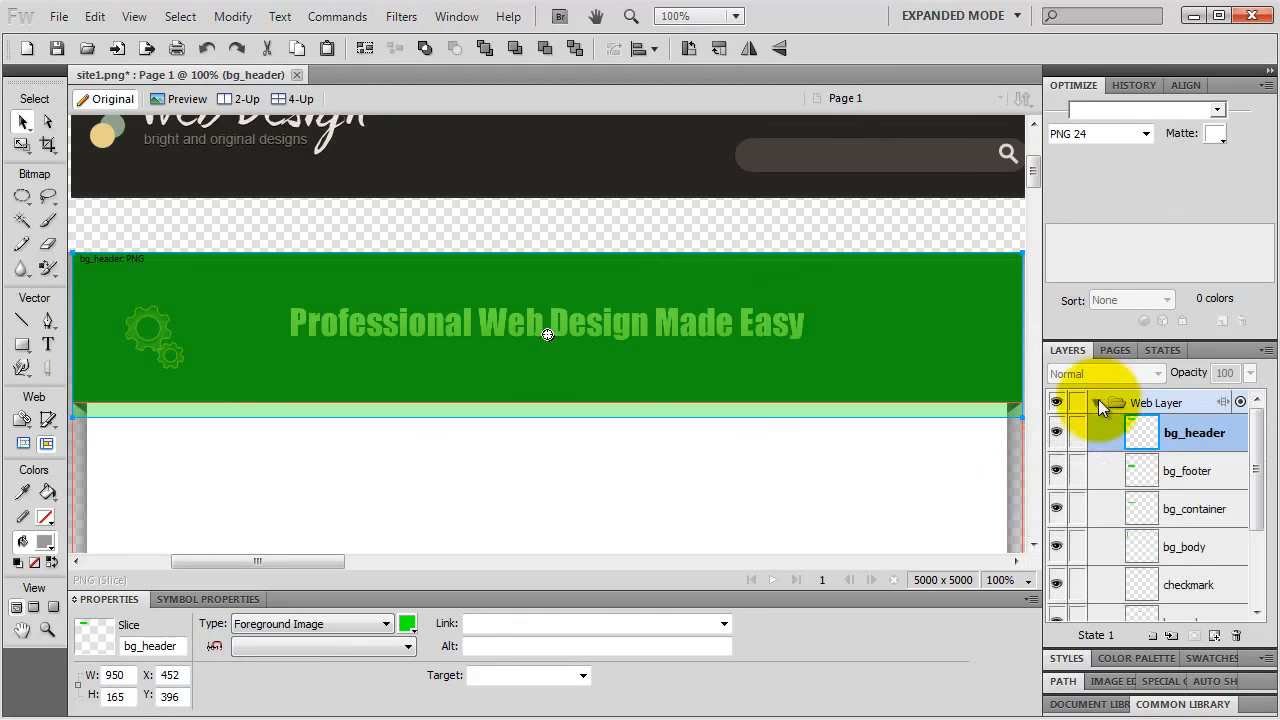
{"action": "key", "text": "ctrl+minus"}
{"action": "key", "text": "ctrl+minus"}
{"action": "key", "text": "ctrl+minus"}
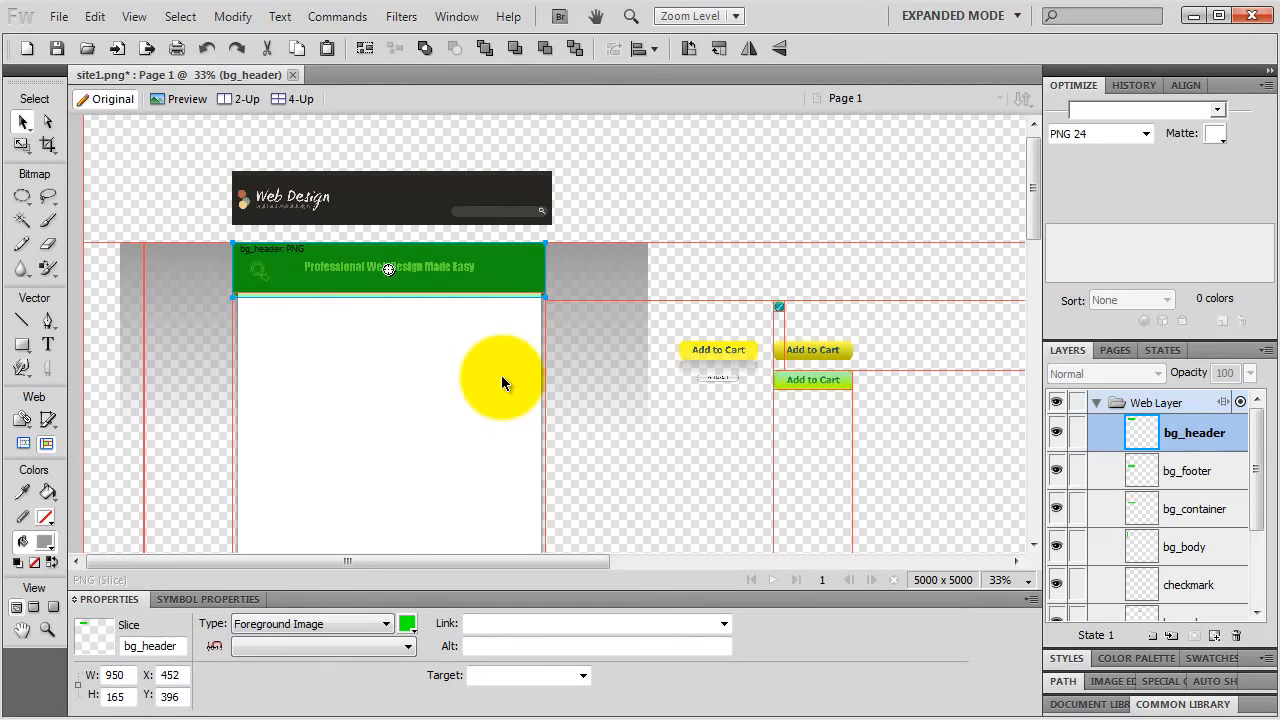
{"action": "key", "text": "alt+Tab"}
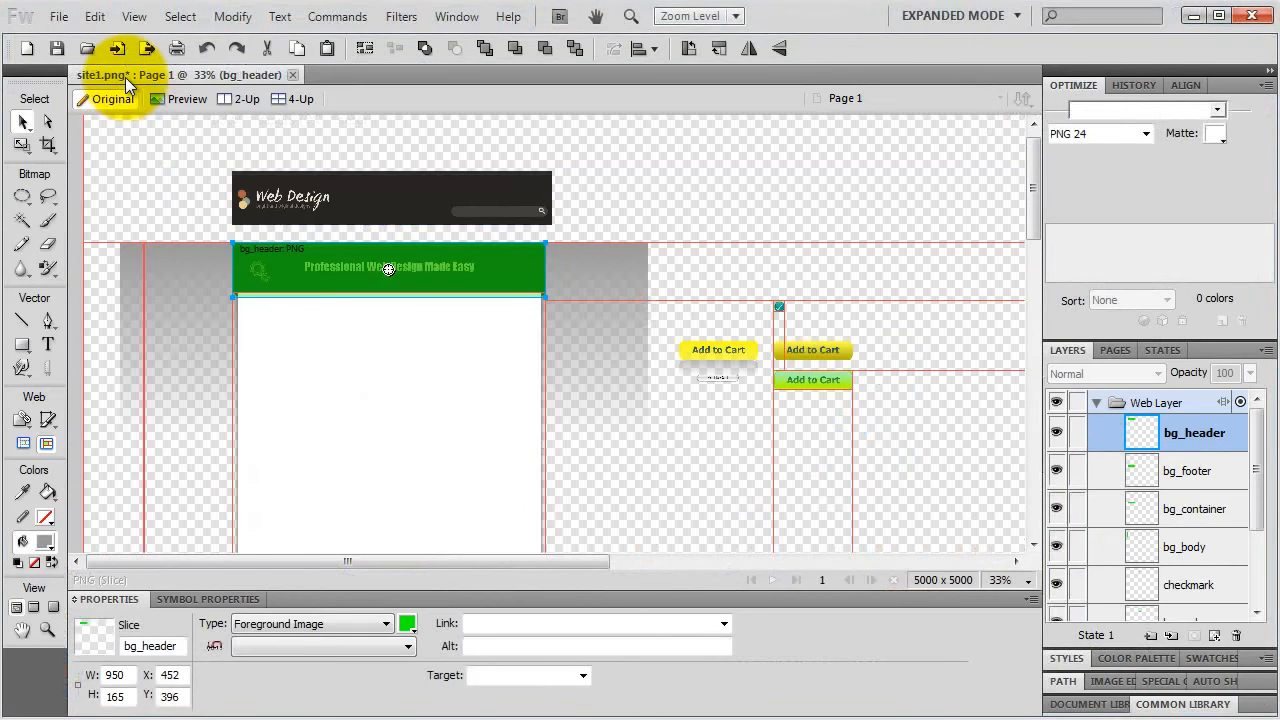
Step: Hide the Web Layer and copy the banner's Gears symbol onto the empty canvas above the Add to Cart button, at about X 1838, Y 522
{"action": "left_click", "coordinate": [1098, 403]}
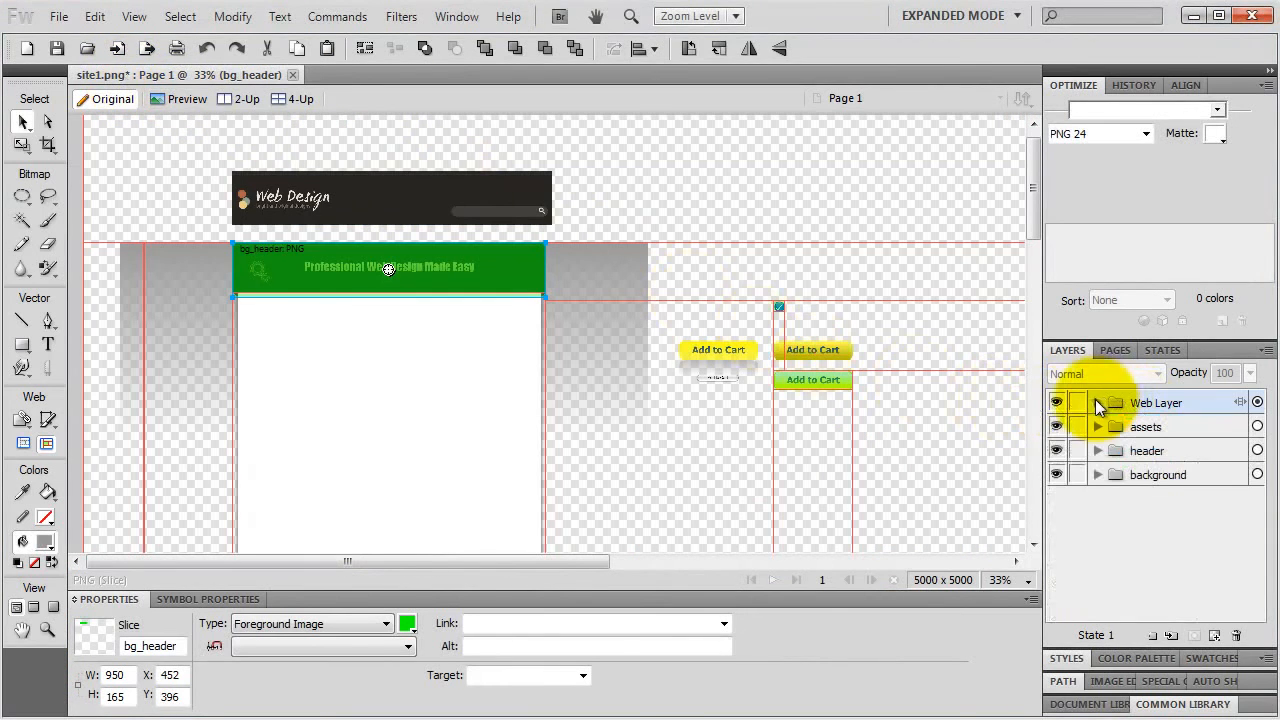
{"action": "left_click", "coordinate": [1056, 403]}
{"action": "left_click", "coordinate": [263, 273]}
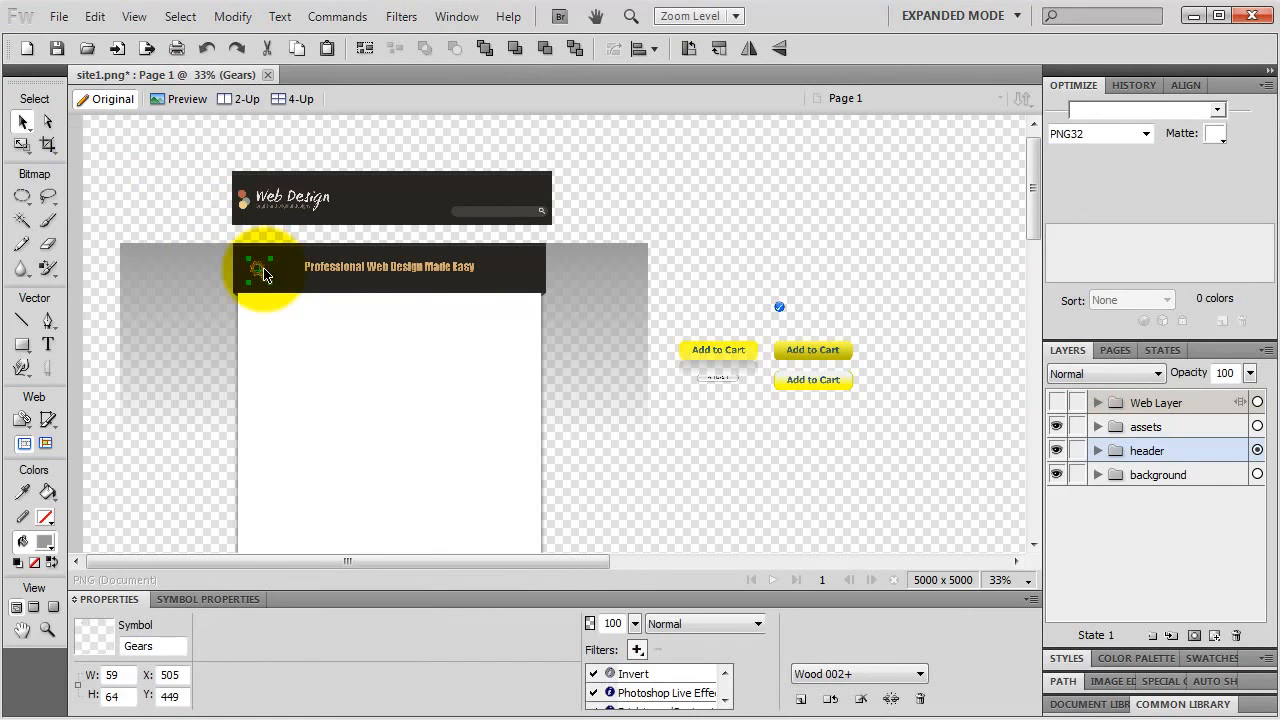
{"action": "left_click_drag", "start_coordinate": [265, 275], "coordinate": [702, 293]}
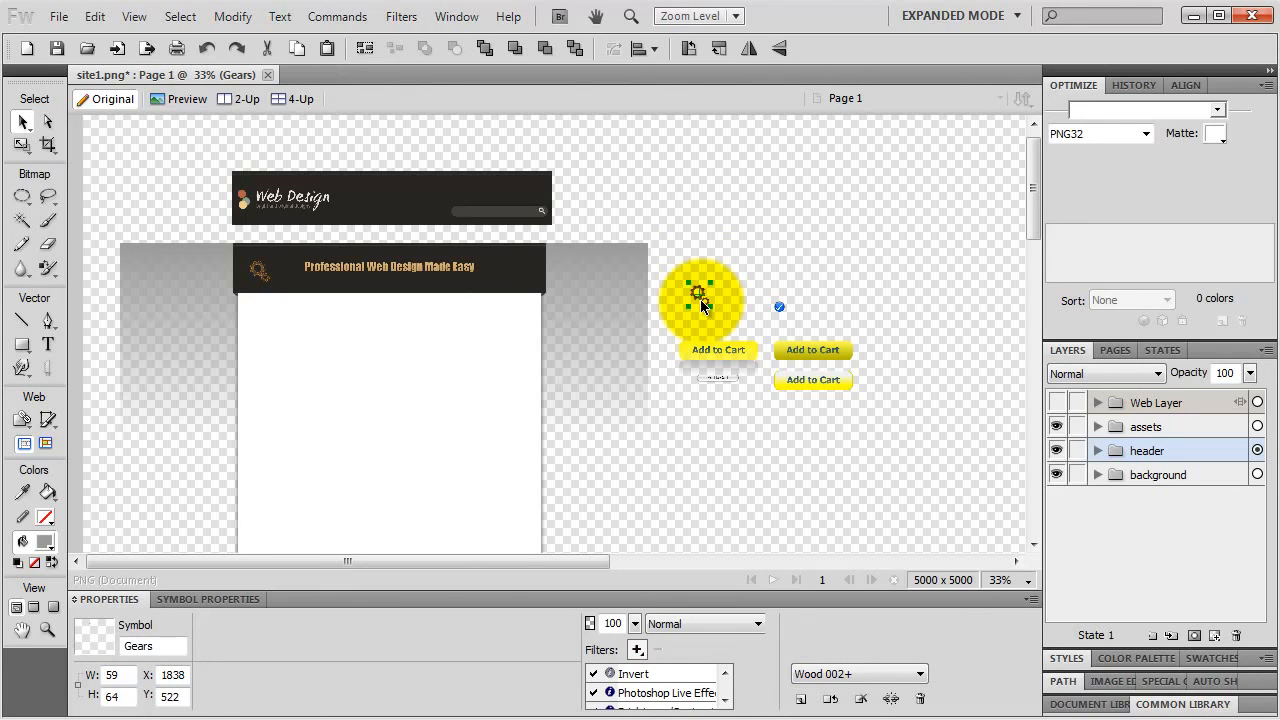
Step: Draw a slice just above the copied gears and set its width and height to 32 px
{"action": "left_click", "coordinate": [48, 421]}
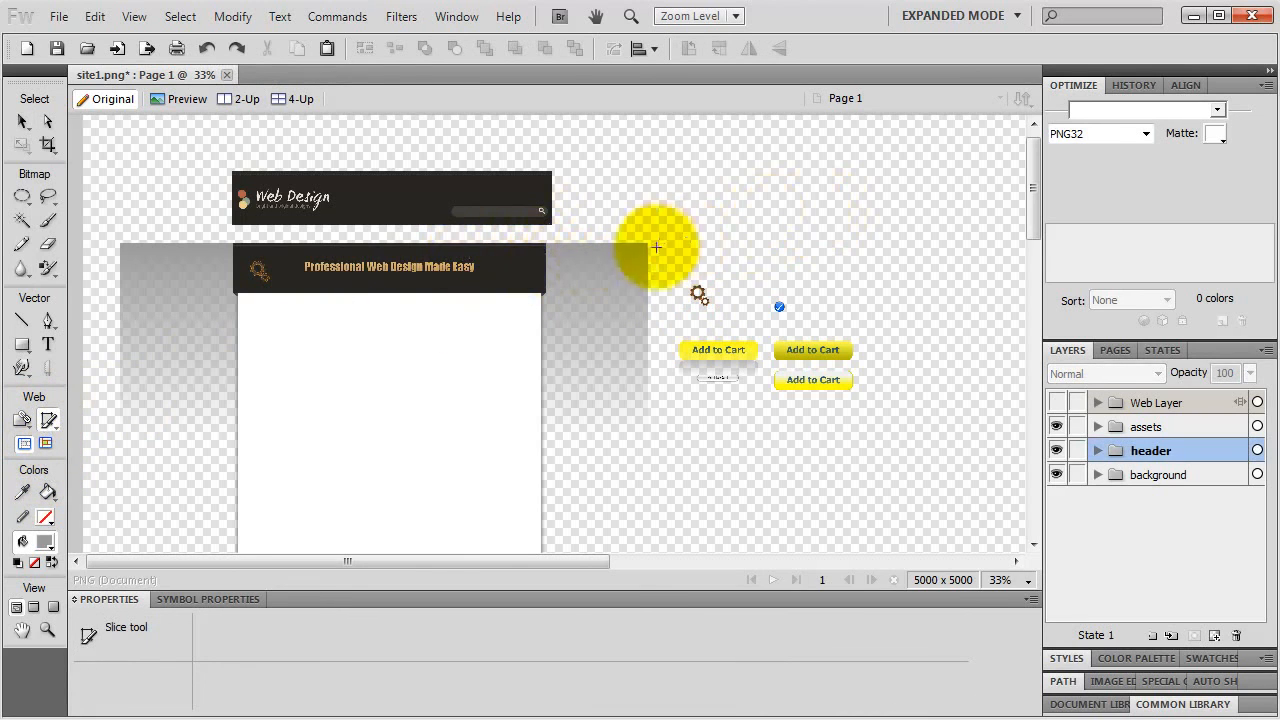
{"action": "left_click_drag", "start_coordinate": [684, 268], "coordinate": [701, 256]}
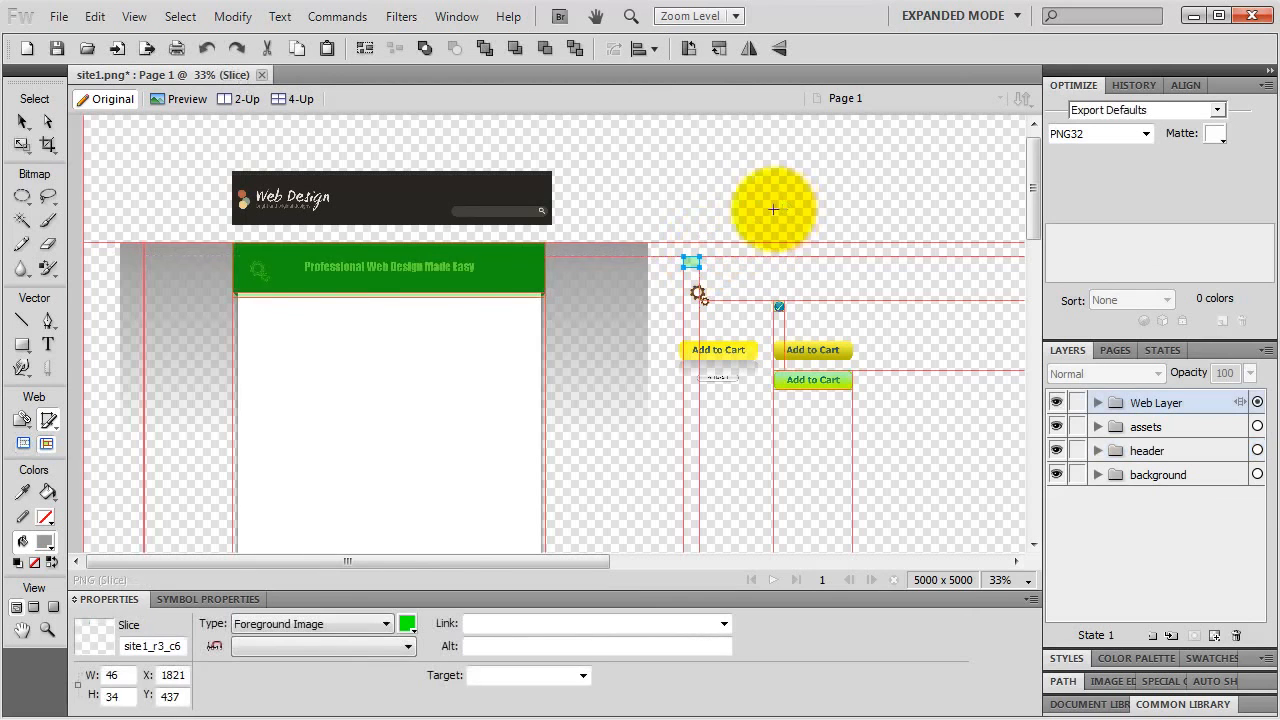
{"action": "double_click", "coordinate": [127, 676]}
{"action": "type", "text": "32"}
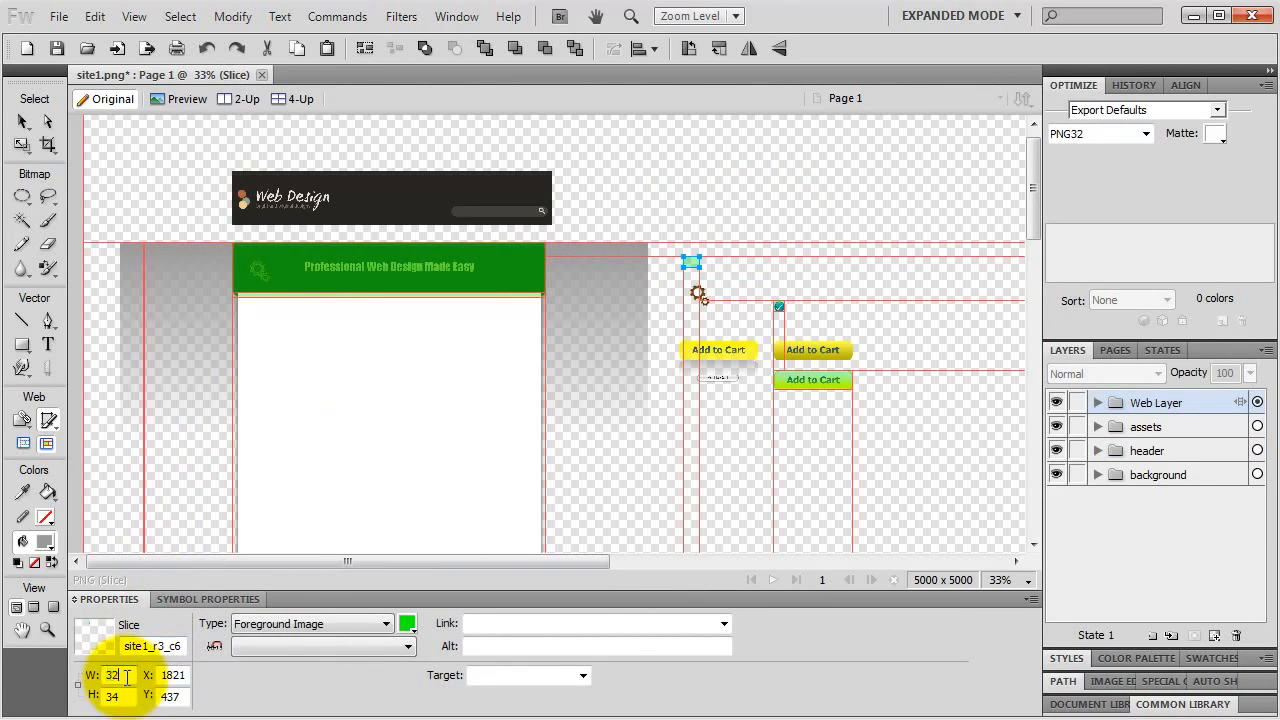
{"action": "key", "text": "Return"}
{"action": "double_click", "coordinate": [114, 696]}
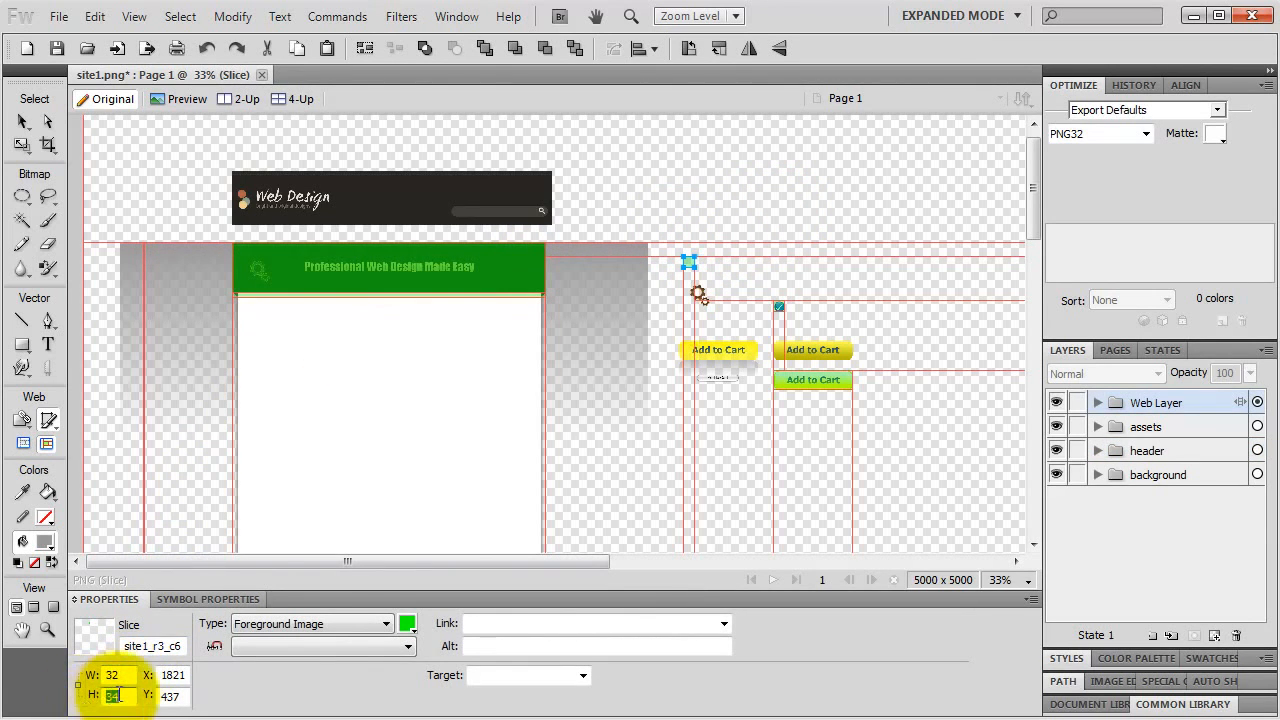
{"action": "type", "text": "32"}
{"action": "key", "text": "Return"}
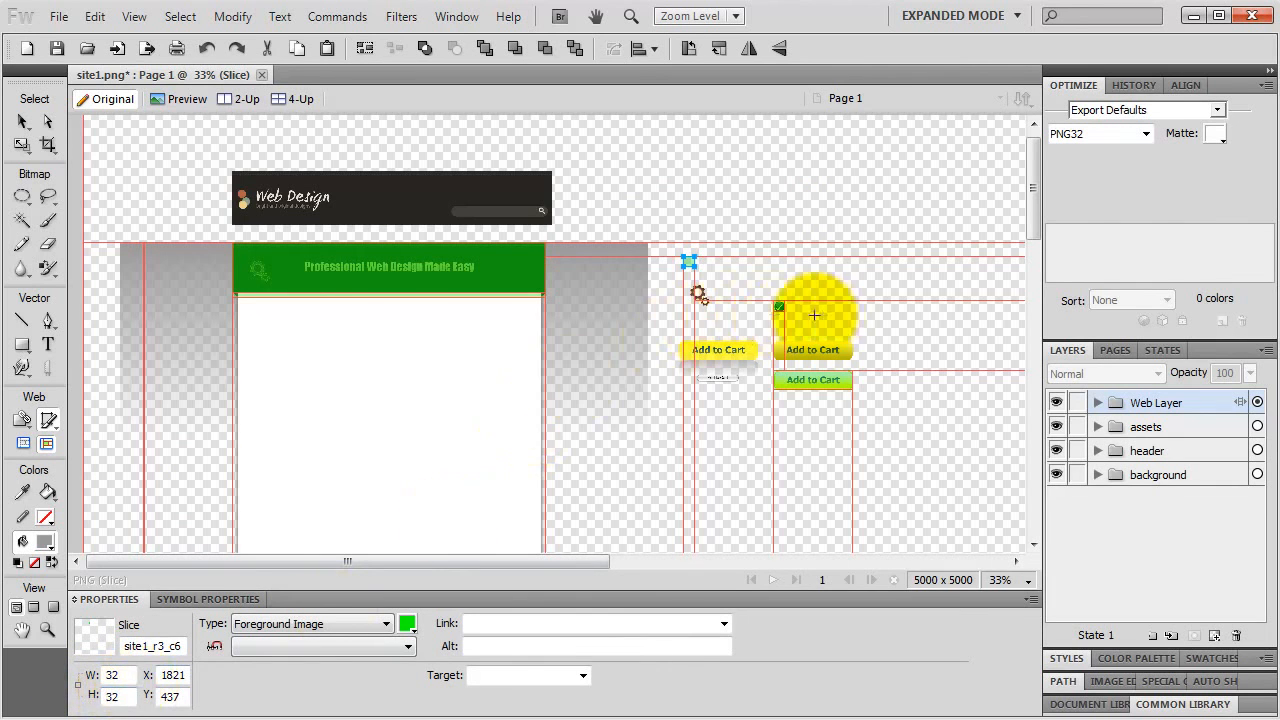
Step: Hide only the new 32 px slice in the Web Layer
{"action": "key", "text": "ctrl+equal"}
{"action": "key", "text": "ctrl+equal"}
{"action": "key", "text": "ctrl+equal"}
{"action": "key", "text": "ctrl+equal"}
{"action": "key", "text": "ctrl+equal"}
{"action": "key", "text": "space"}
{"action": "left_click_drag", "start_coordinate": [642, 368], "coordinate": [591, 238]}
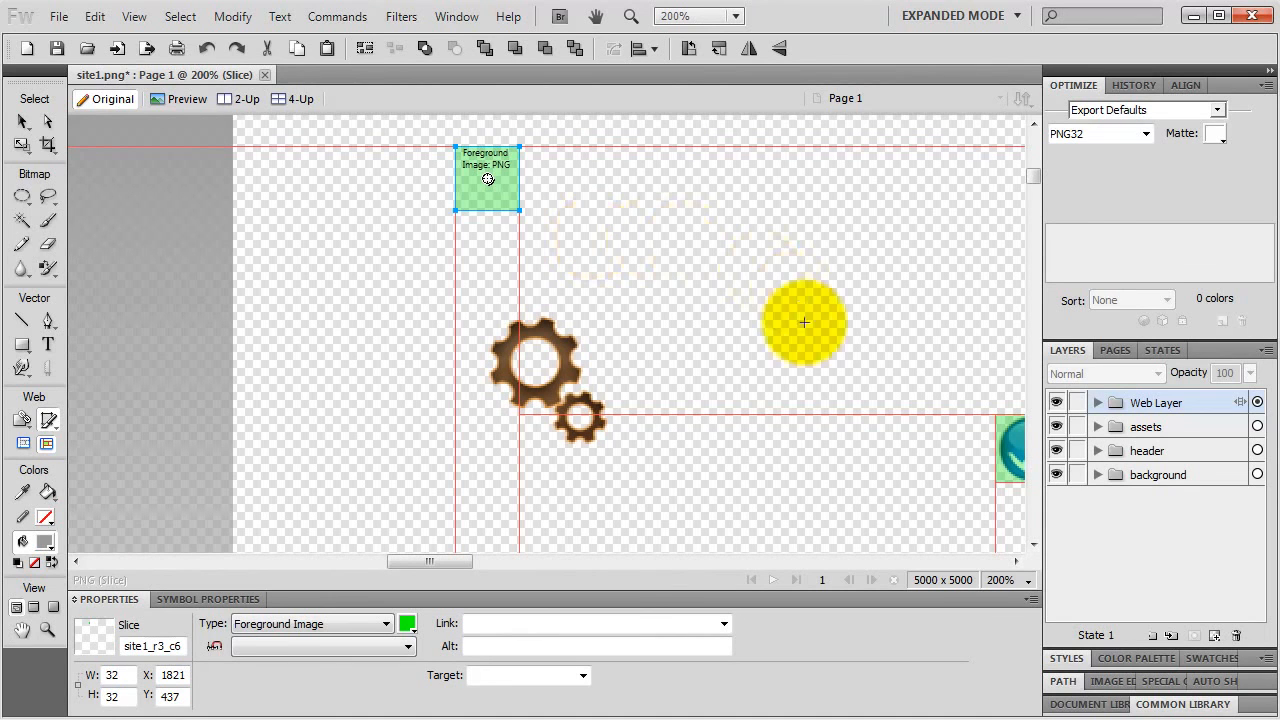
{"action": "left_click", "coordinate": [1097, 402]}
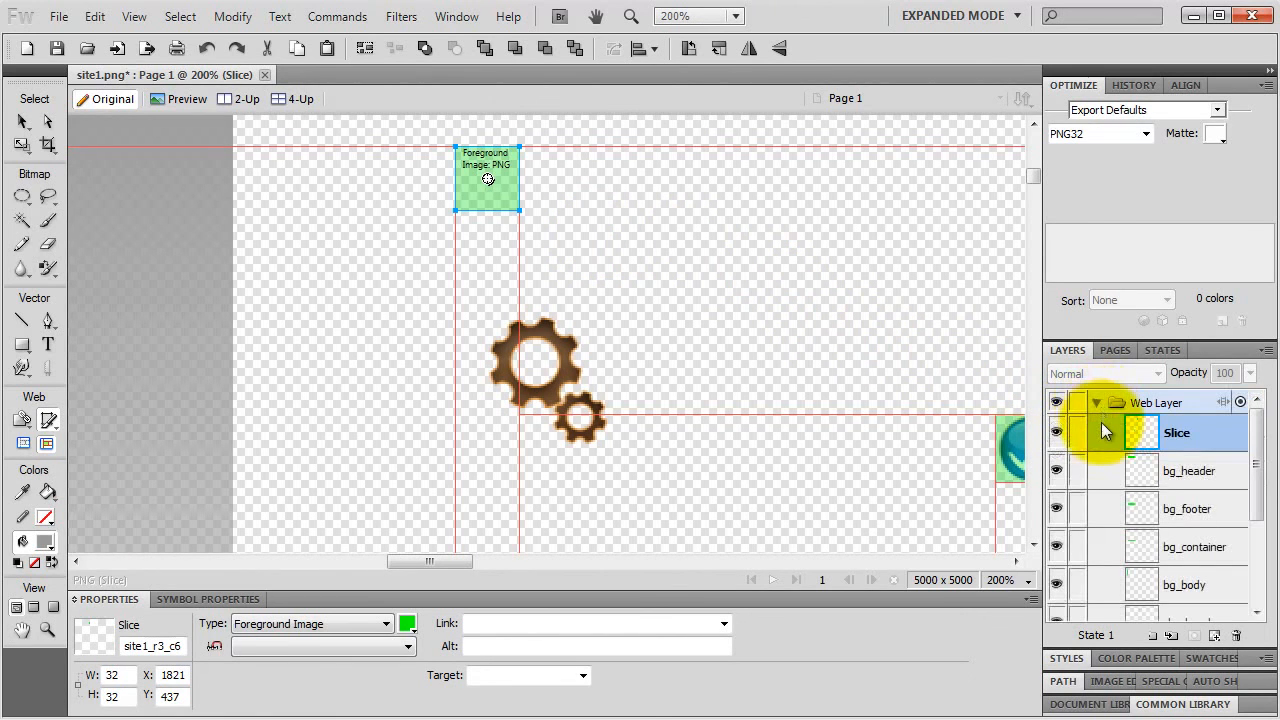
{"action": "left_click", "coordinate": [1056, 432]}
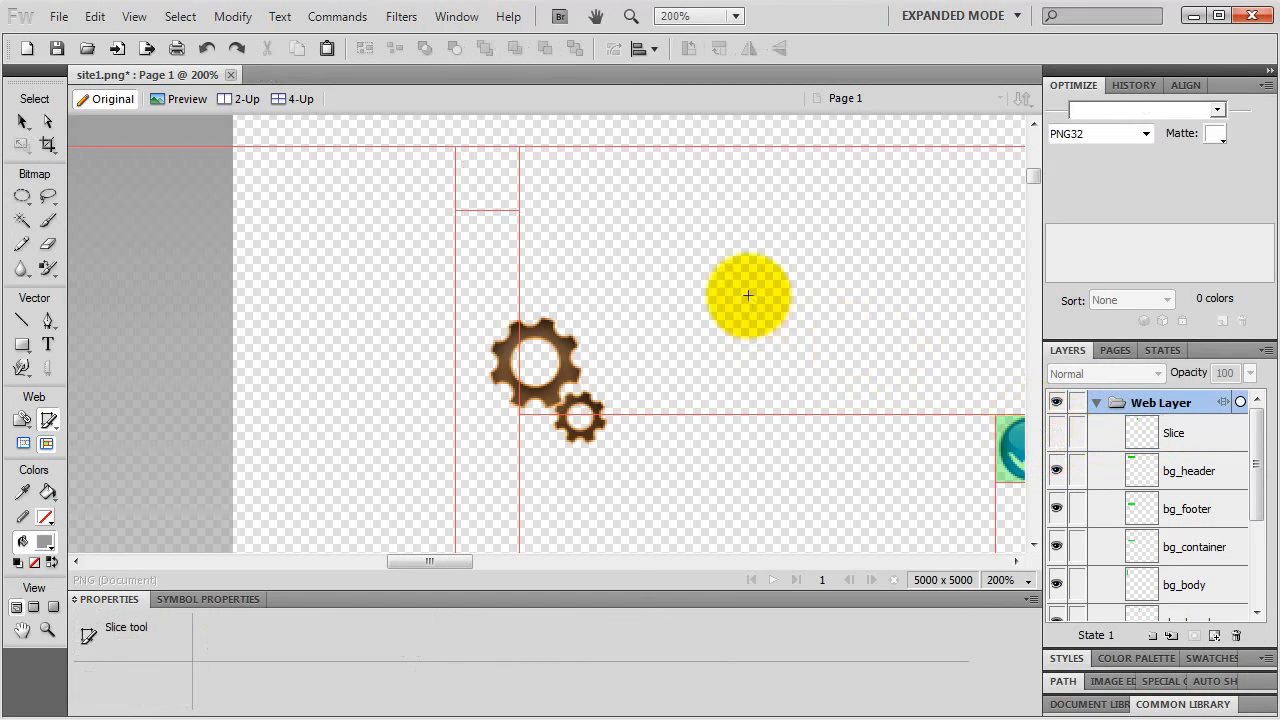
Step: Move the copied Gears symbol just below the hidden slice's outline, to about X 1818, Y 478
{"action": "left_click", "coordinate": [23, 121]}
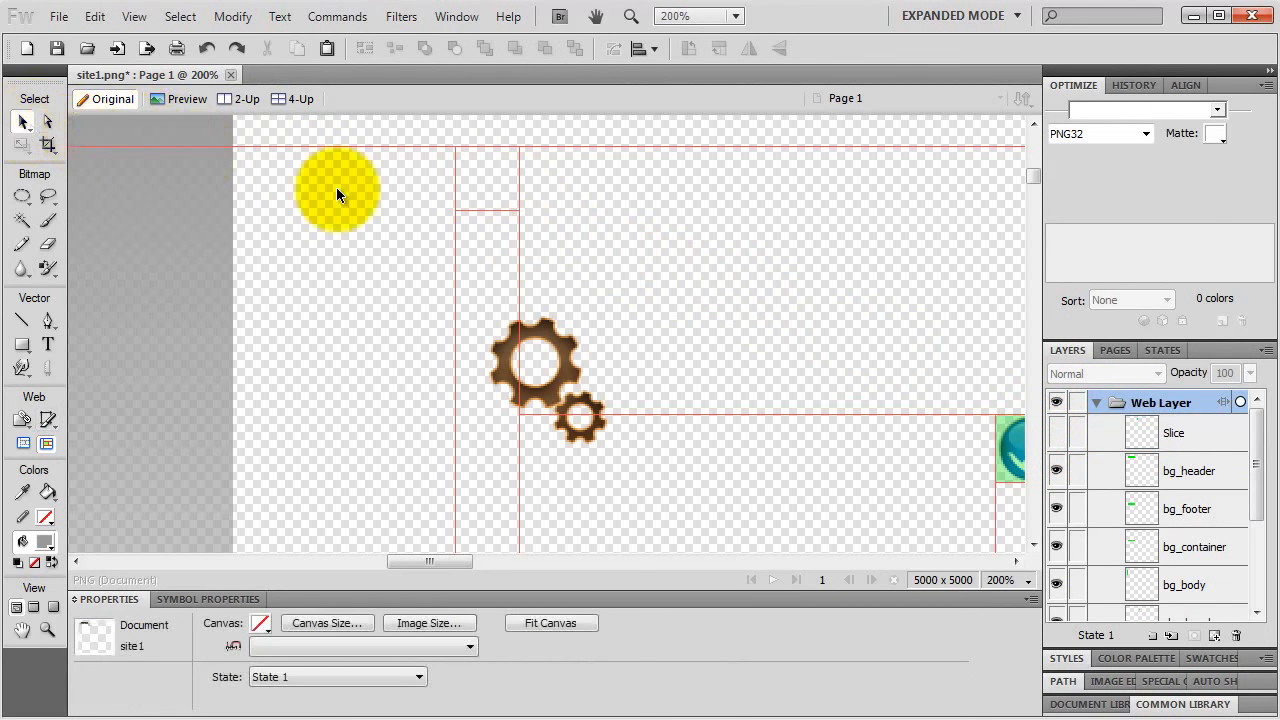
{"action": "left_click", "coordinate": [568, 396]}
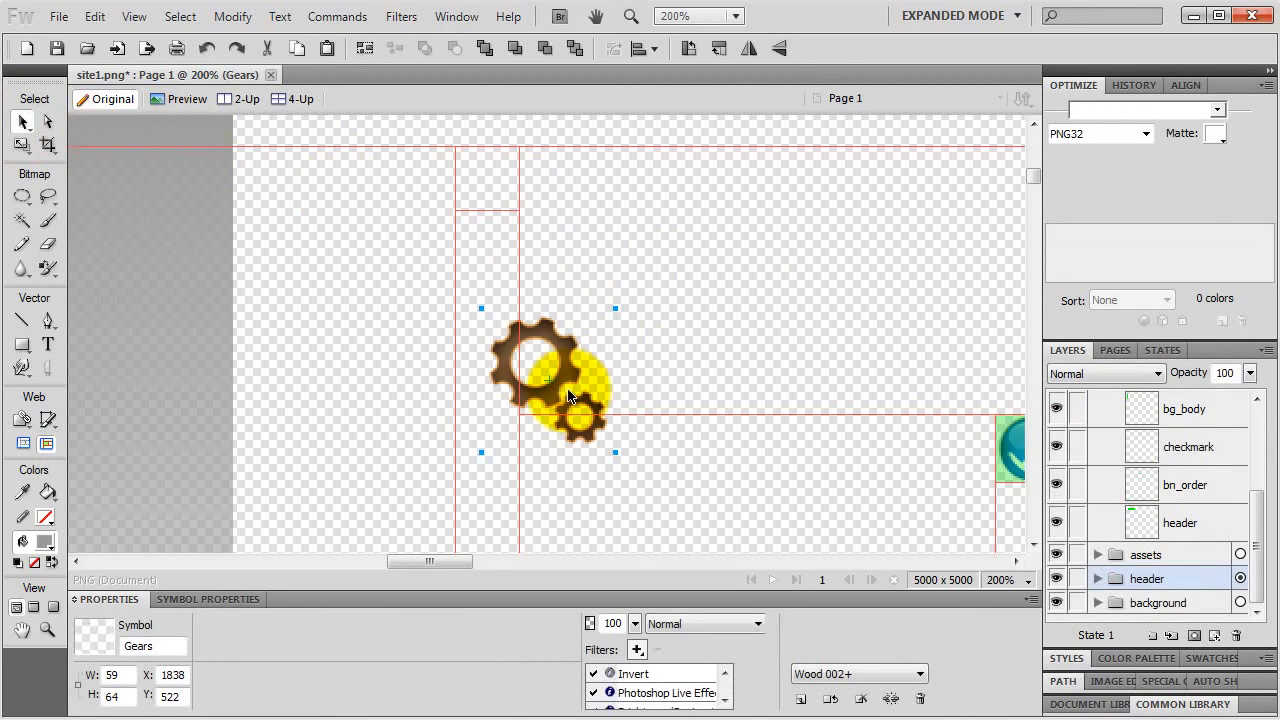
{"action": "left_click_drag", "start_coordinate": [568, 396], "coordinate": [528, 310]}
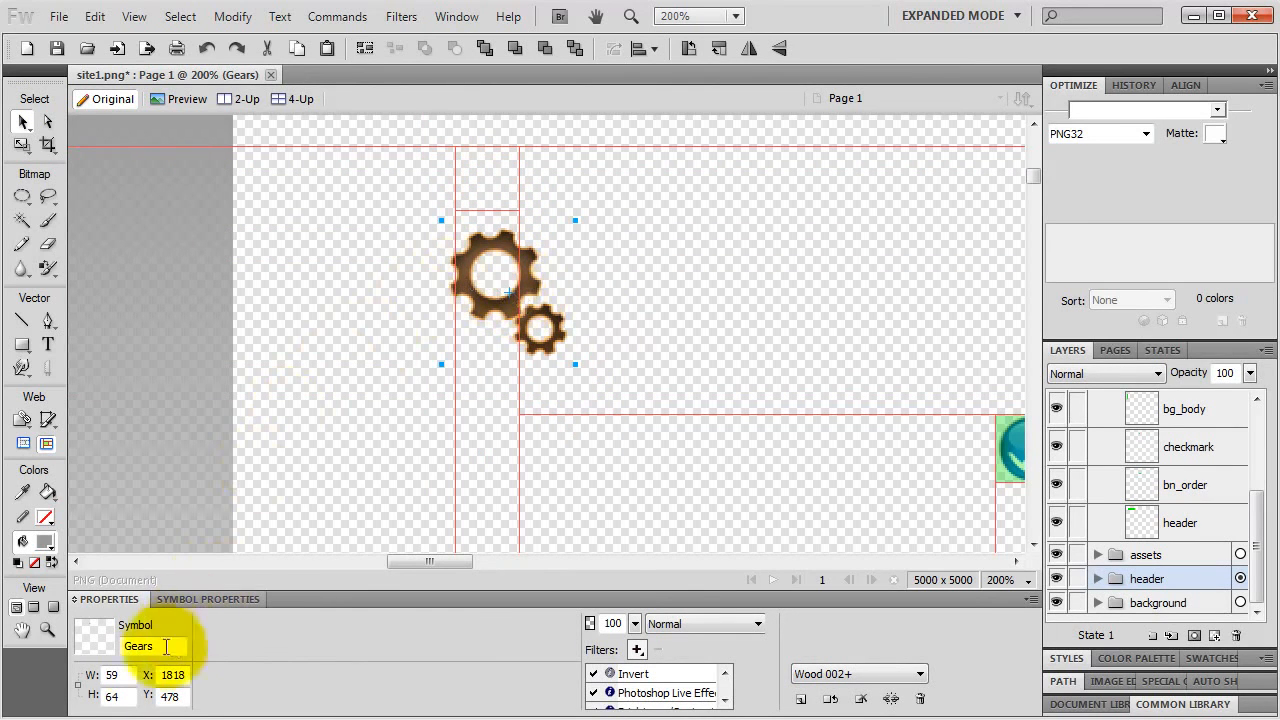
Step: Scale the copied gears proportionally to a height of 32 px and move them into the slice outline at about X 1822, Y 437
{"action": "left_click", "coordinate": [80, 686]}
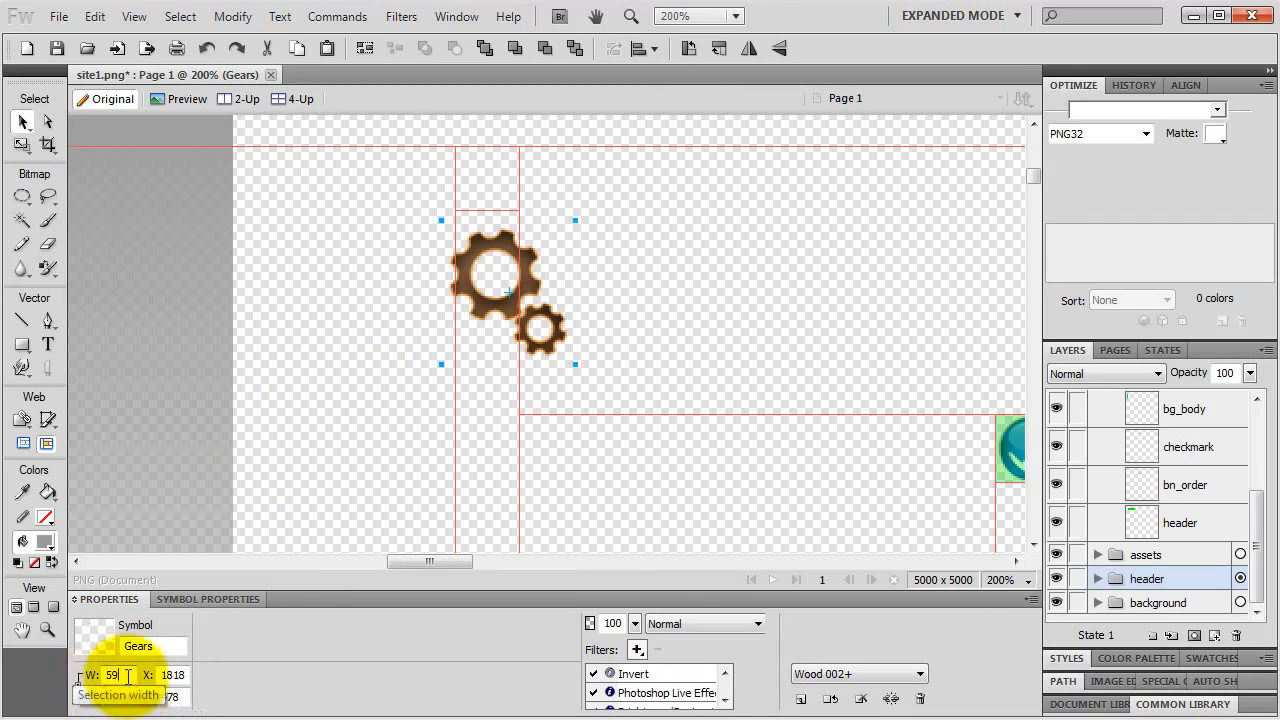
{"action": "double_click", "coordinate": [114, 675]}
{"action": "type", "text": "32"}
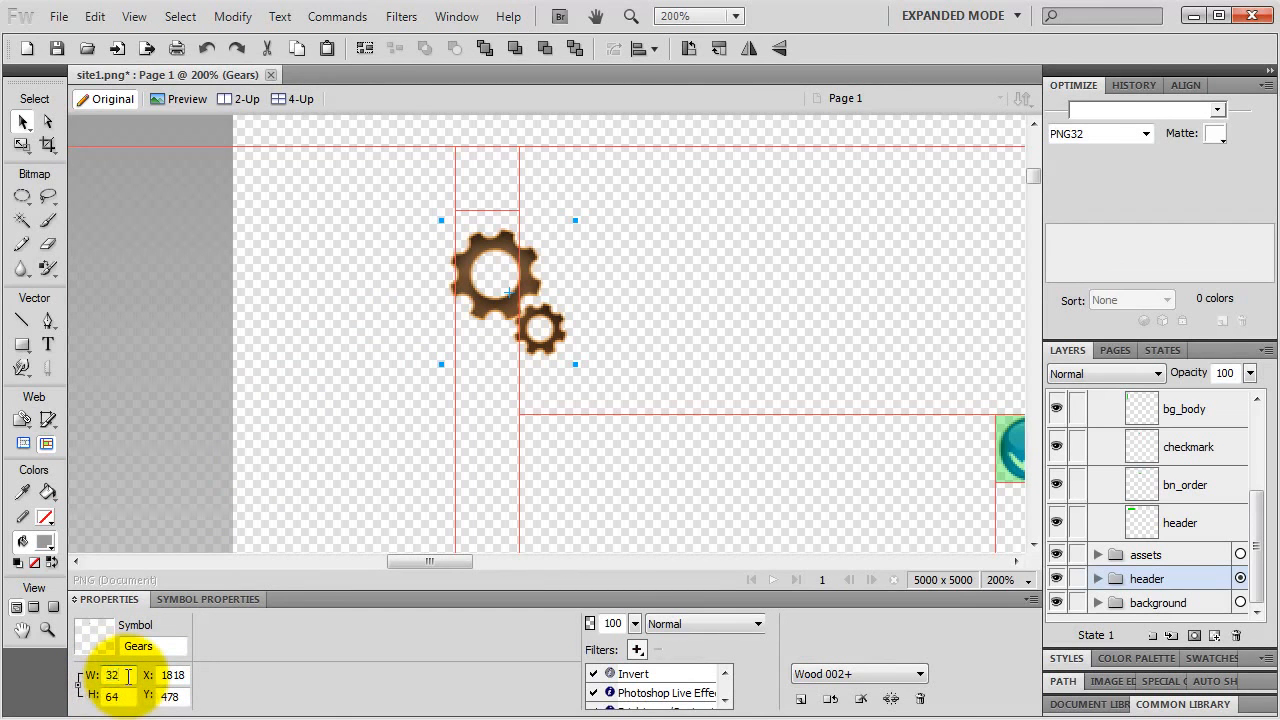
{"action": "key", "text": "Return"}
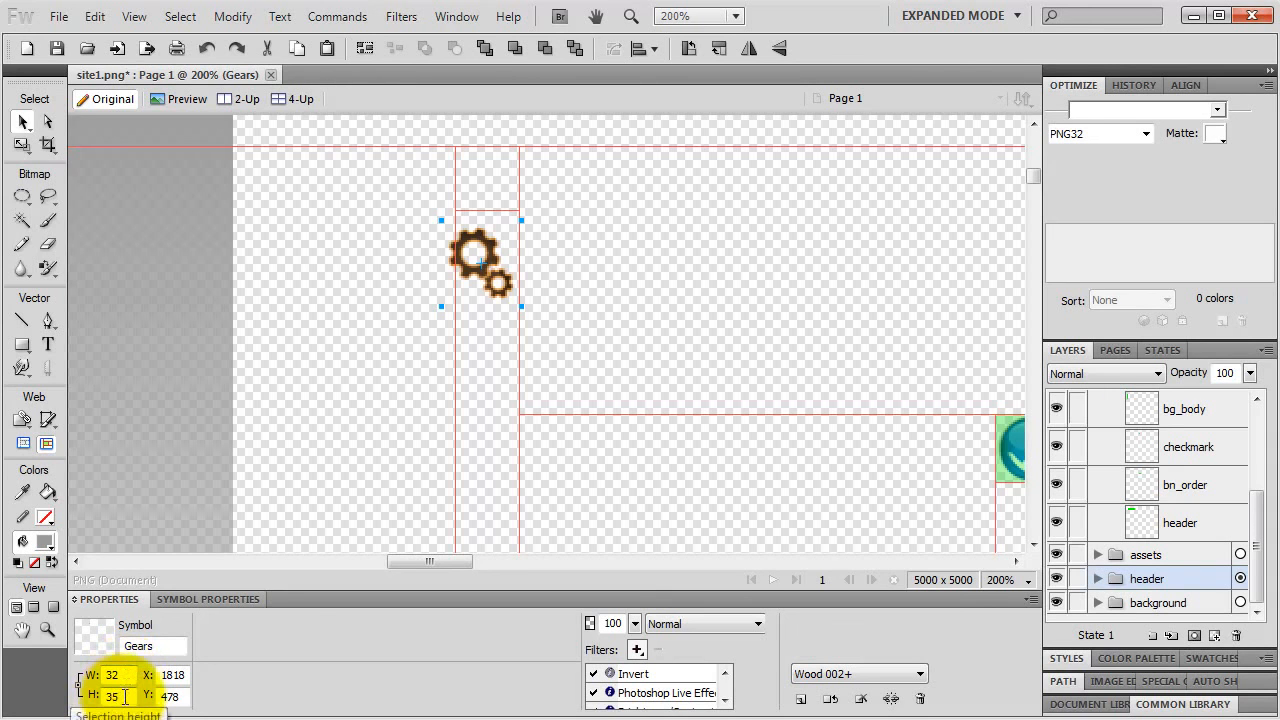
{"action": "double_click", "coordinate": [124, 696]}
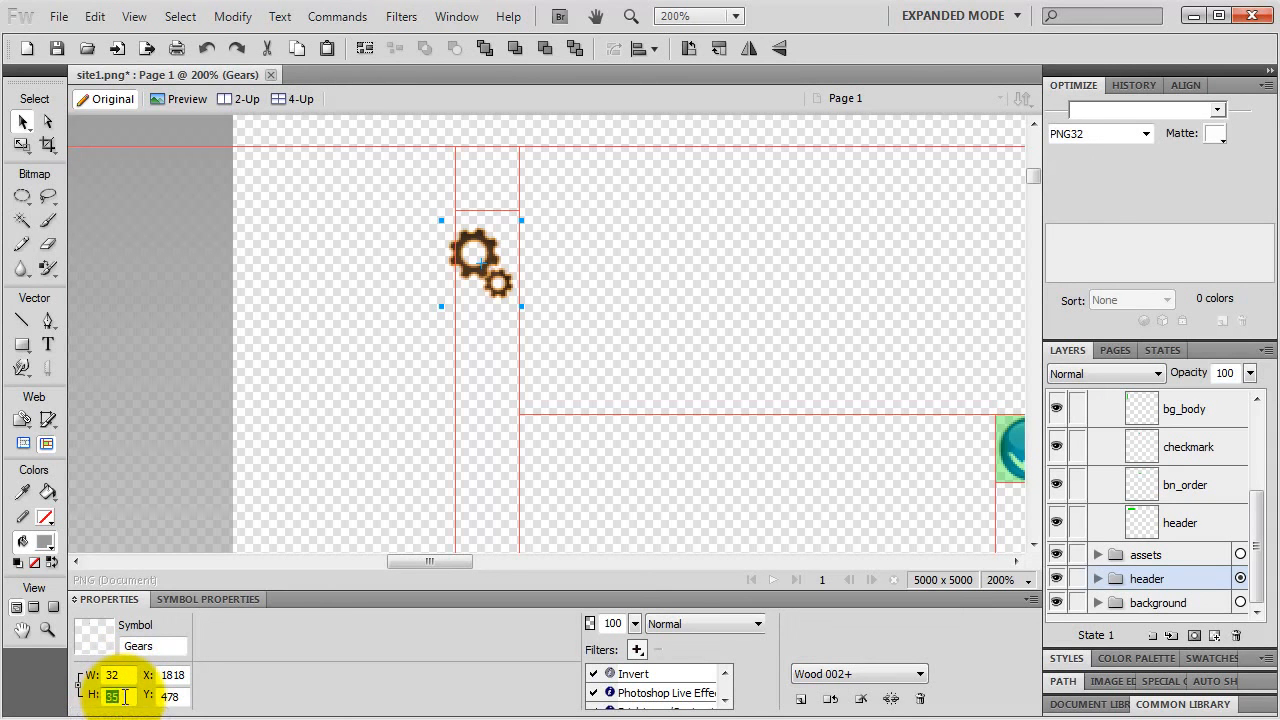
{"action": "type", "text": "32"}
{"action": "key", "text": "Return"}
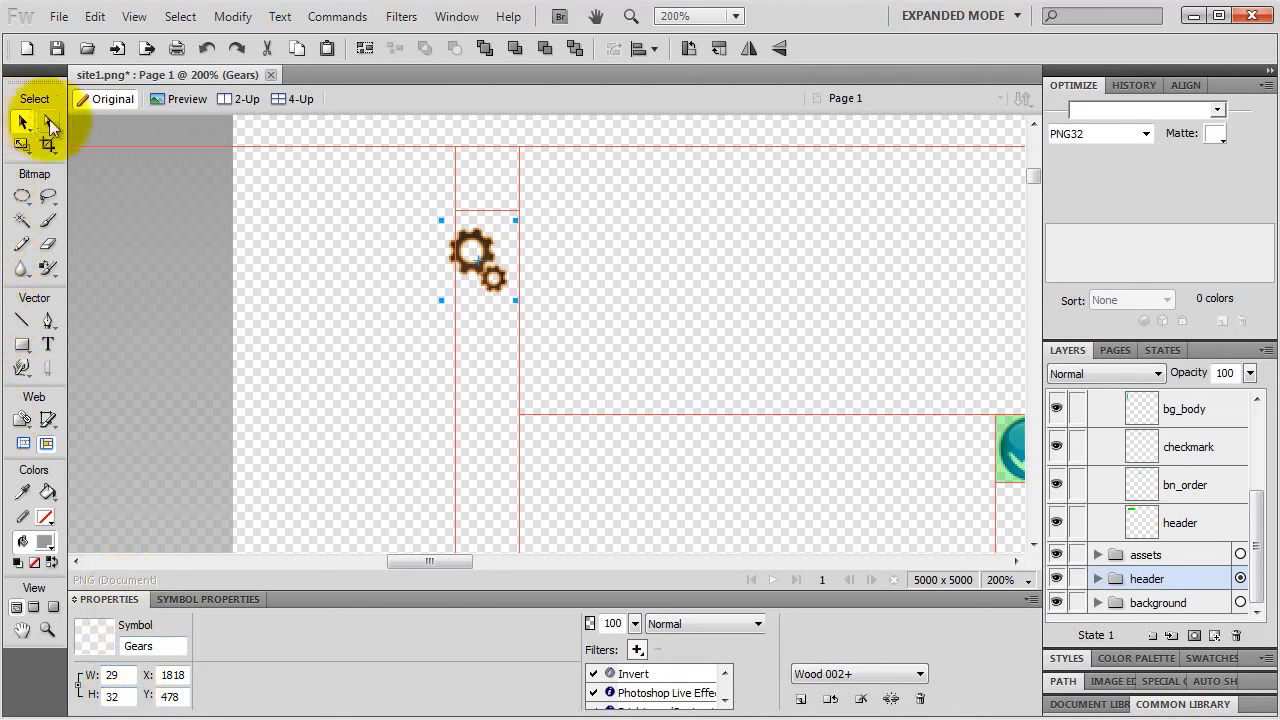
{"action": "left_click_drag", "start_coordinate": [477, 257], "coordinate": [483, 188]}
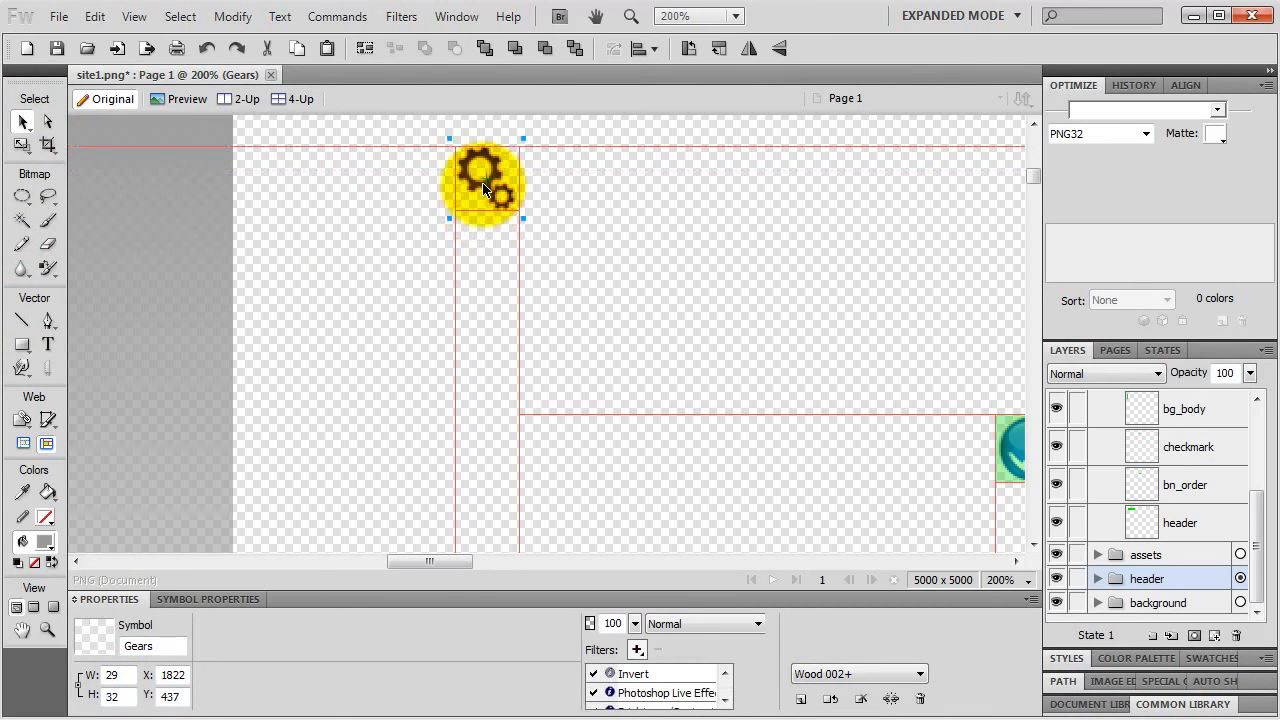
Step: Scale the copied gears proportionally to a height of 30 px and center them in the slice outline at about X 1823, Y 438
{"action": "key", "text": "ctrl+equal"}
{"action": "key", "text": "ctrl+equal"}
{"action": "key", "text": "ctrl+equal"}
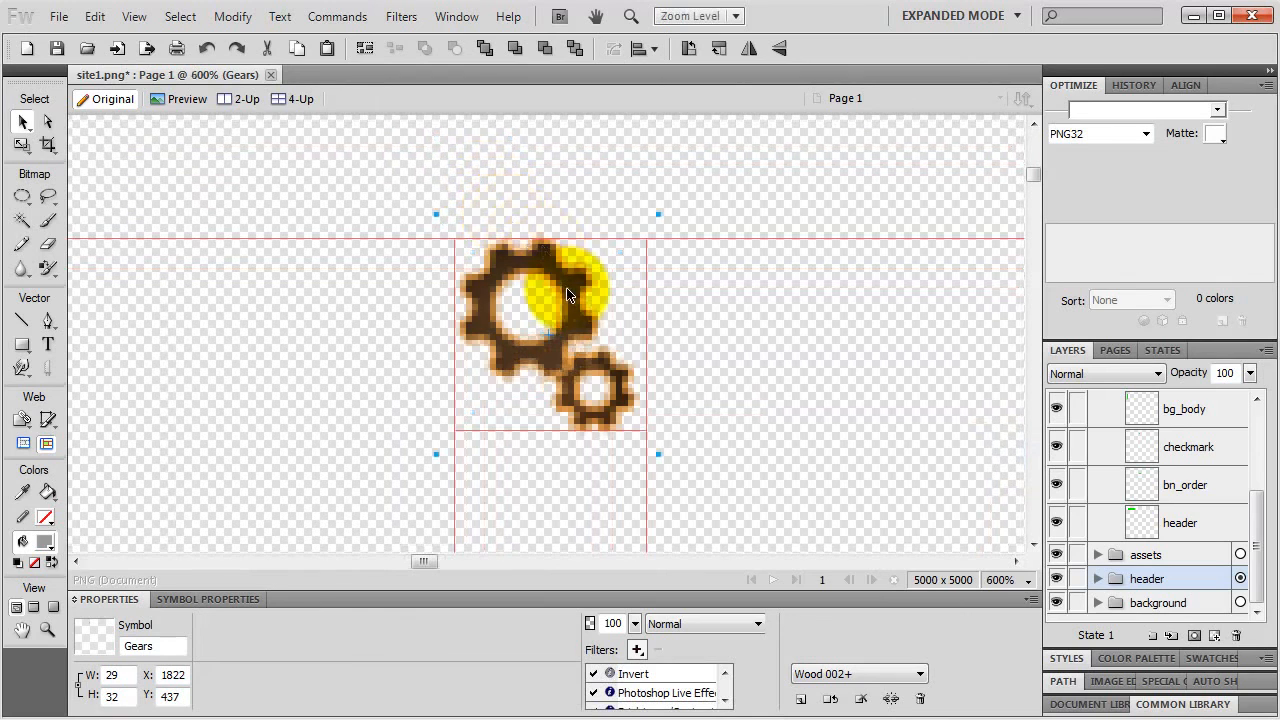
{"action": "key", "text": "Left"}
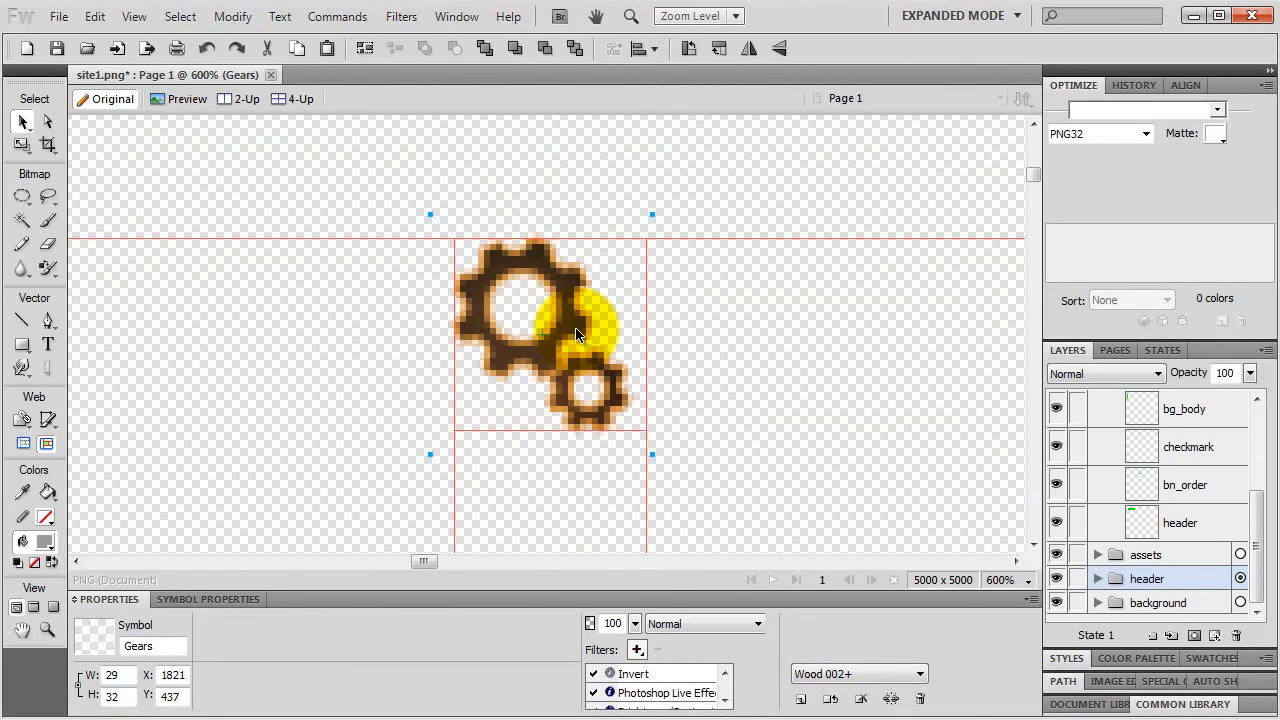
{"action": "double_click", "coordinate": [128, 698]}
{"action": "type", "text": "30"}
{"action": "key", "text": "Return"}
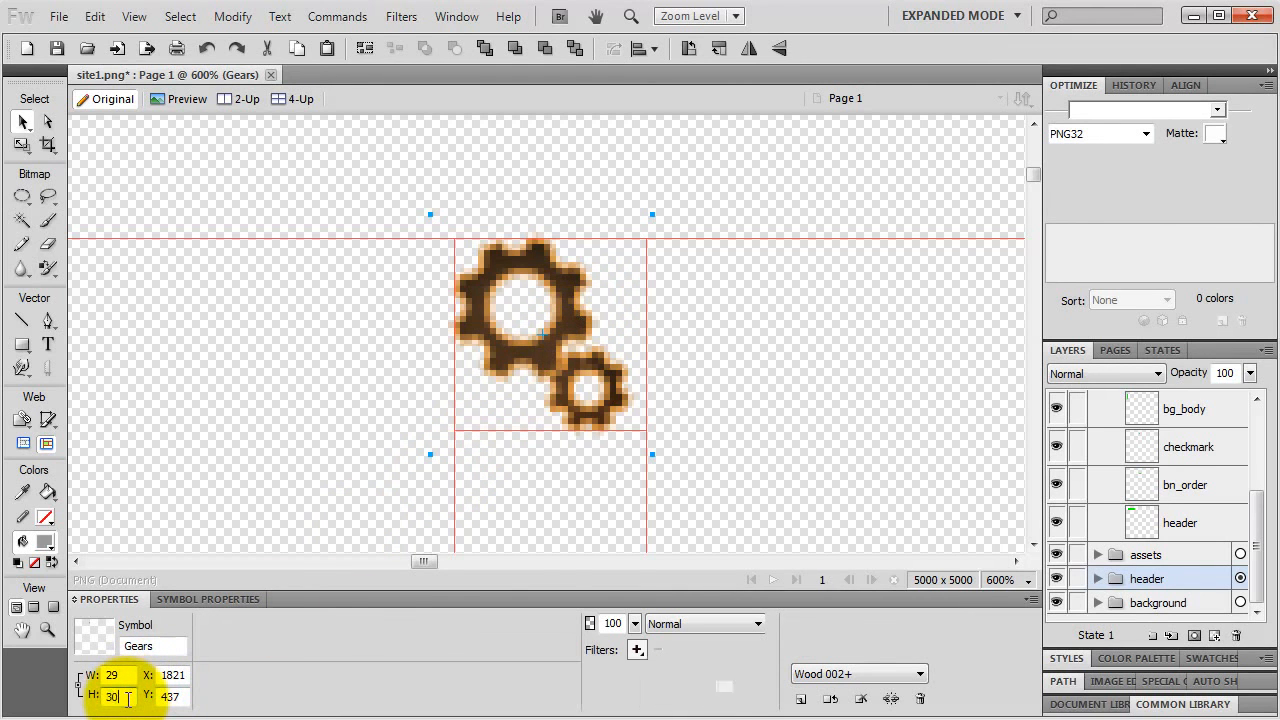
{"action": "left_click_drag", "start_coordinate": [524, 305], "coordinate": [528, 309]}
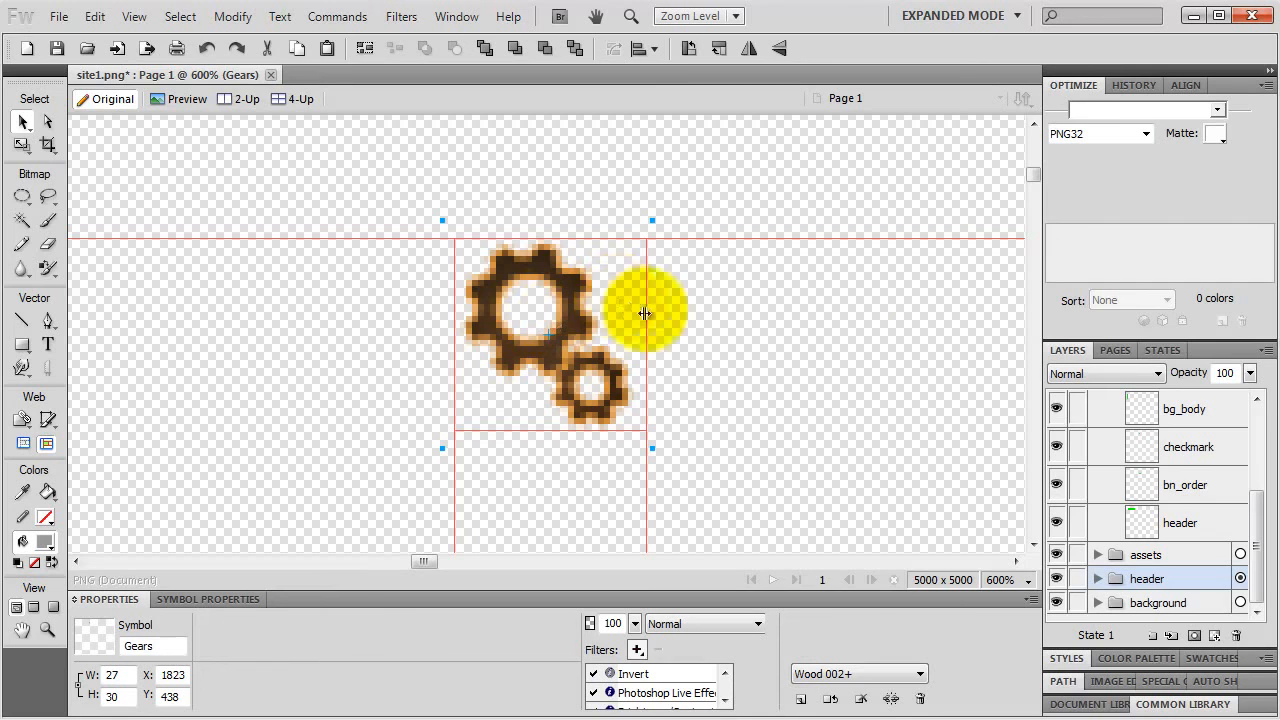
Step: Show the hidden 32 px slice over the gears in the Web Layer and rename it favicon
{"action": "scroll", "coordinate": [1176, 516], "scroll_direction": "up", "scroll_amount": 5}
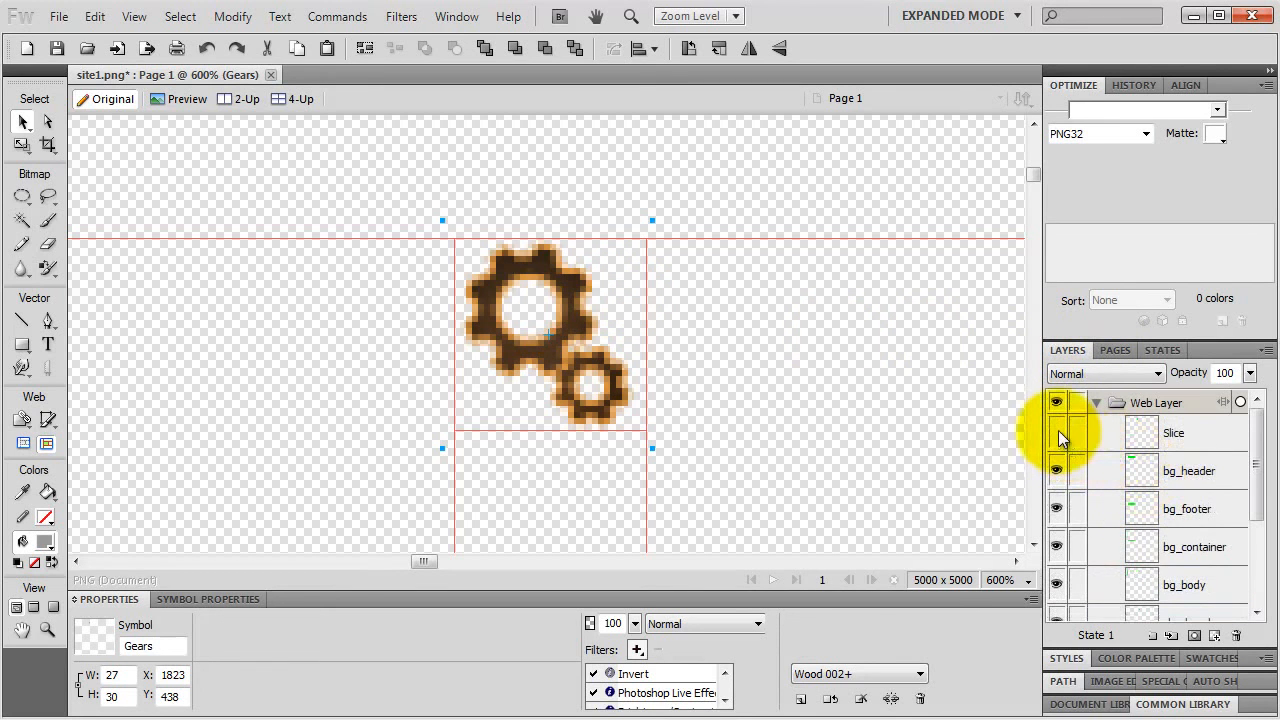
{"action": "left_click", "coordinate": [1058, 434]}
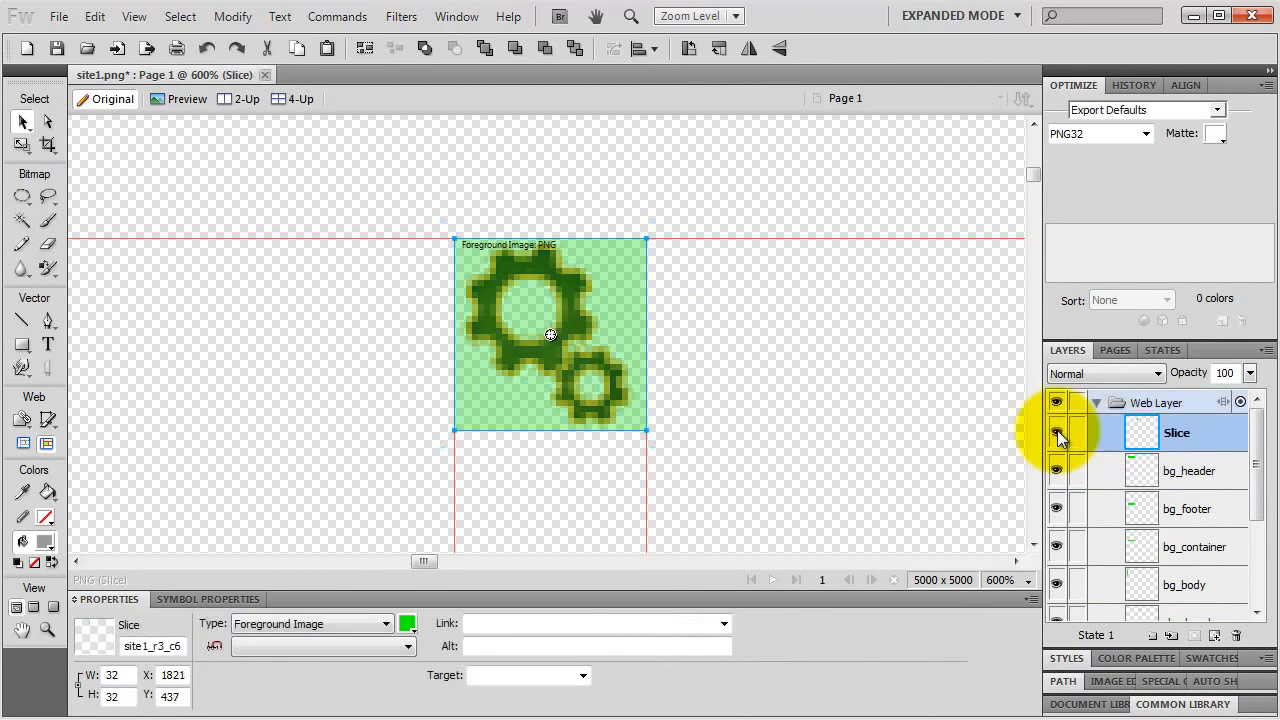
{"action": "double_click", "coordinate": [1187, 440]}
{"action": "type", "text": "f"}
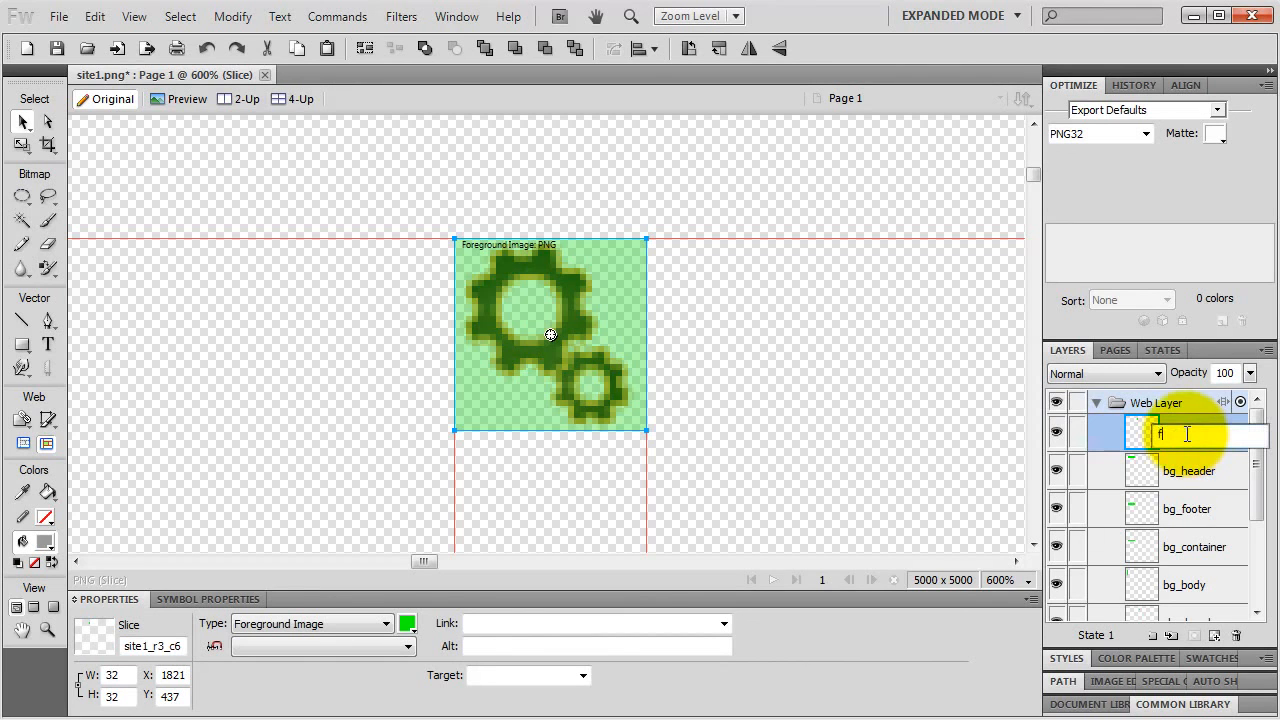
{"action": "type", "text": "avicon"}
{"action": "key", "text": "Return"}
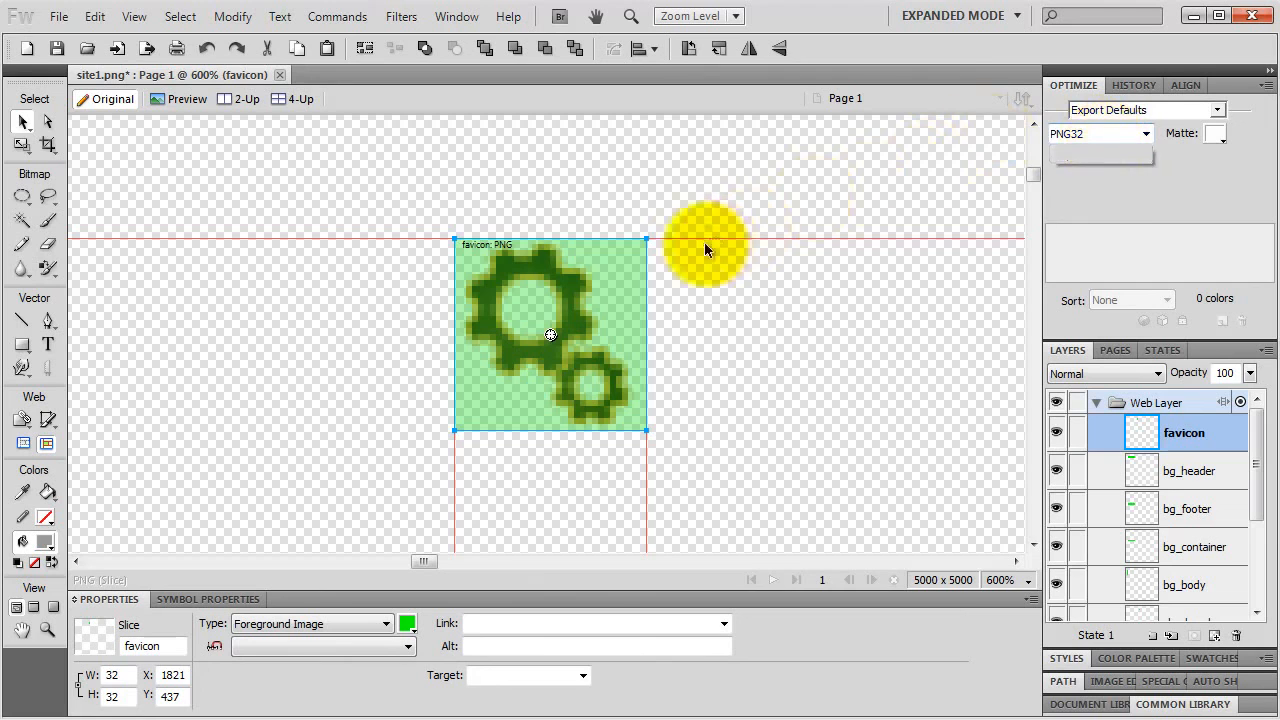
Step: Export only the selected favicon slice as an image named favicon into the images folder
{"action": "right_click", "coordinate": [564, 296]}
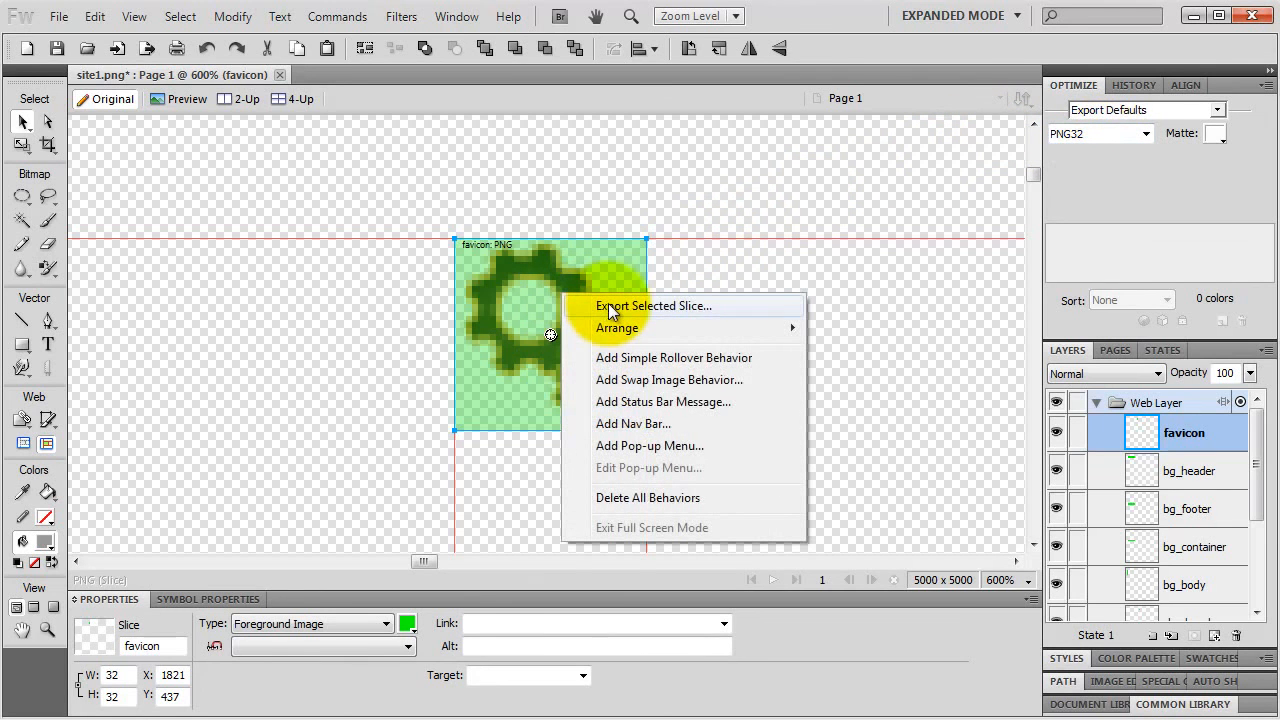
{"action": "left_click", "coordinate": [608, 307]}
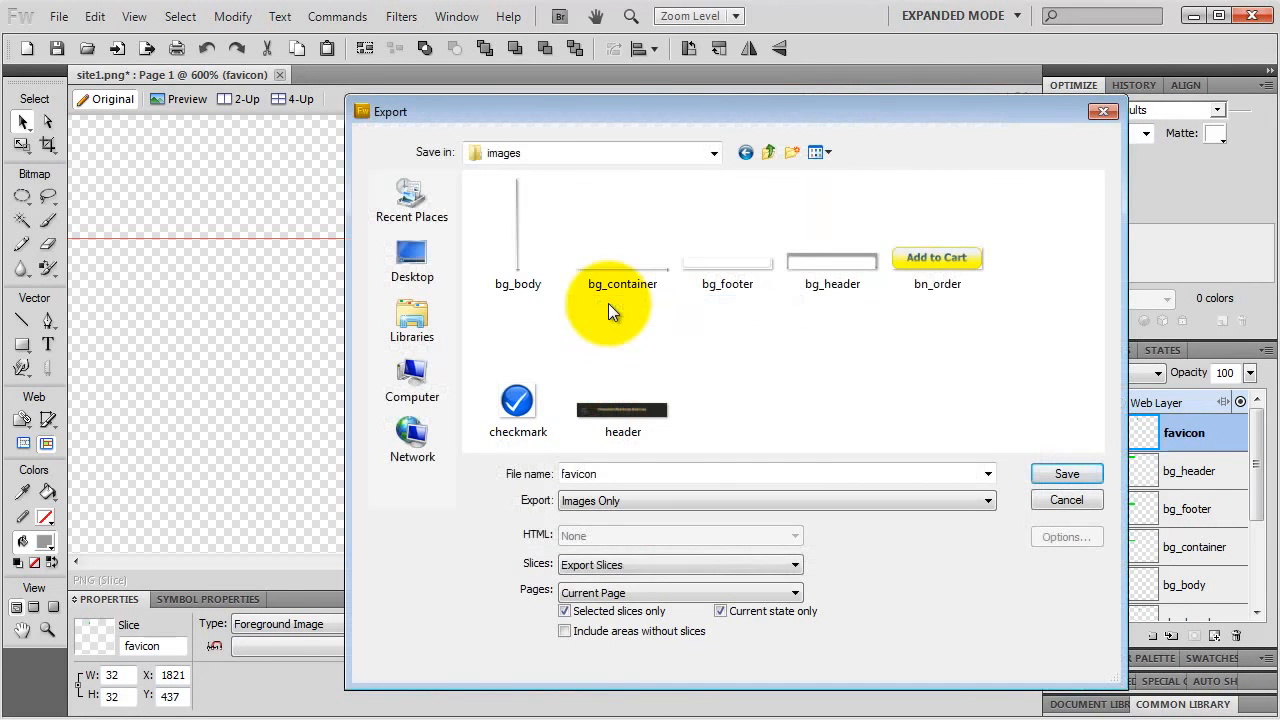
{"action": "left_click", "coordinate": [1066, 474]}
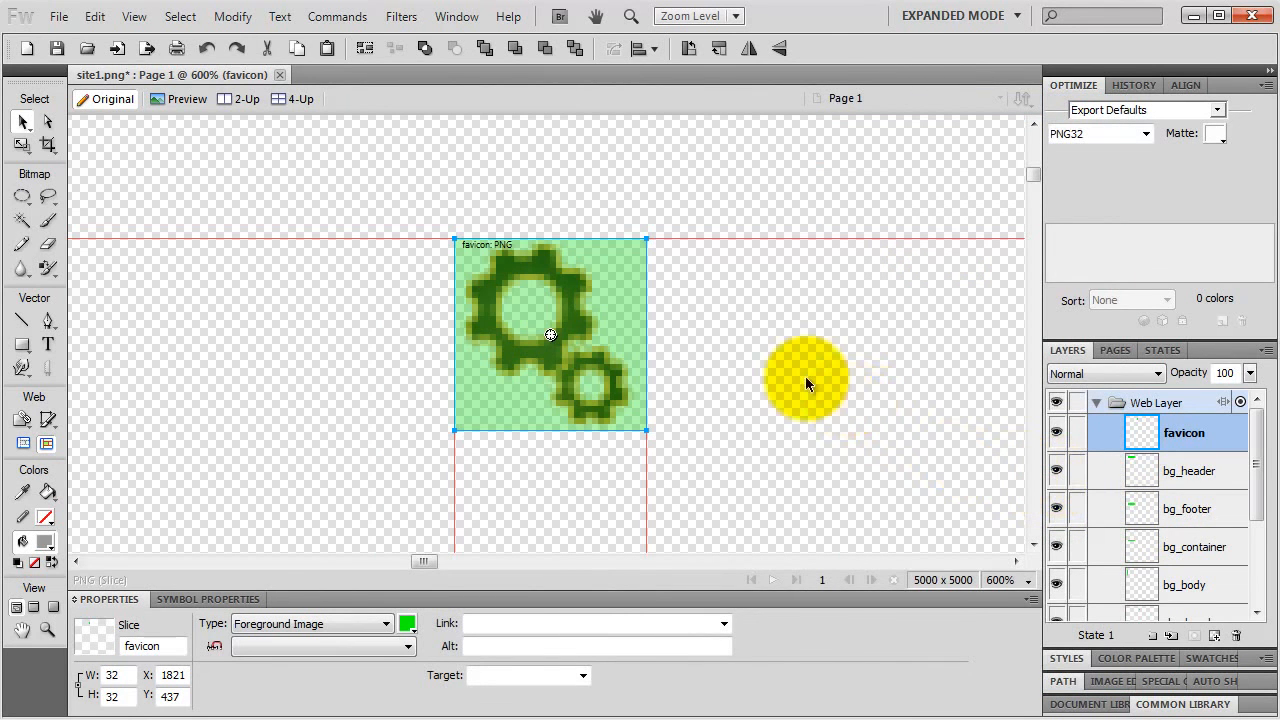
Step: Look over the whole page layout with all of its slices
{"action": "key", "text": "ctrl+minus"}
{"action": "key", "text": "ctrl+minus"}
{"action": "key", "text": "ctrl+minus"}
{"action": "key", "text": "ctrl+minus"}
{"action": "key", "text": "ctrl+minus"}
{"action": "key", "text": "ctrl+minus"}
{"action": "key", "text": "ctrl+minus"}
{"action": "key", "text": "ctrl+minus"}
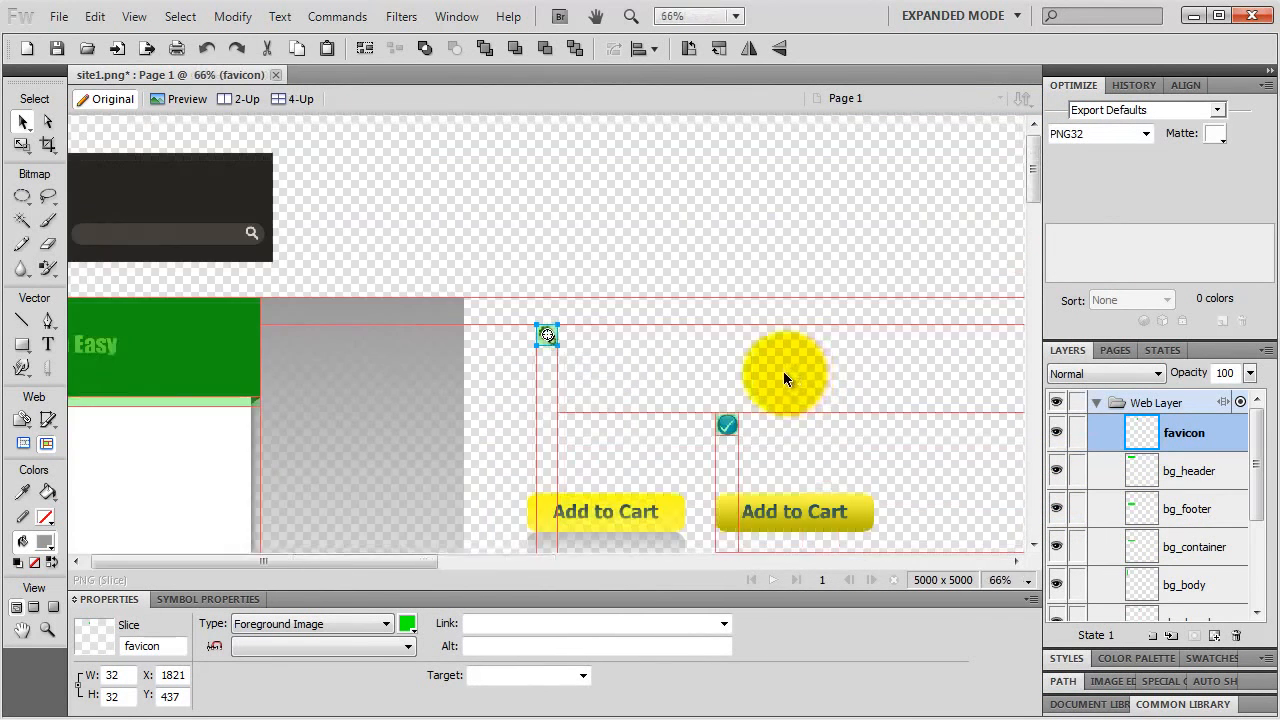
{"action": "key", "text": "ctrl+minus"}
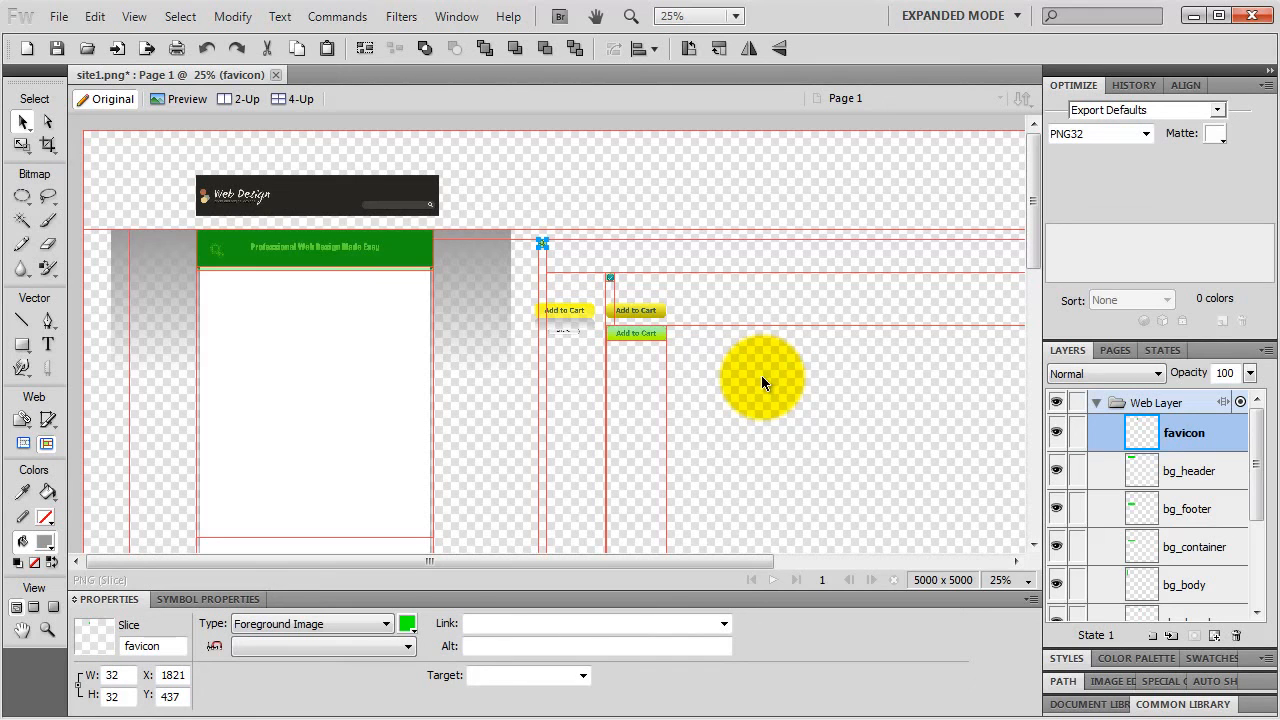
Step: Switch to the Online ICO converter page in Safari, set the icon size to 32x32 pixels, and return to Fireworks
{"action": "key", "text": "alt+Tab"}
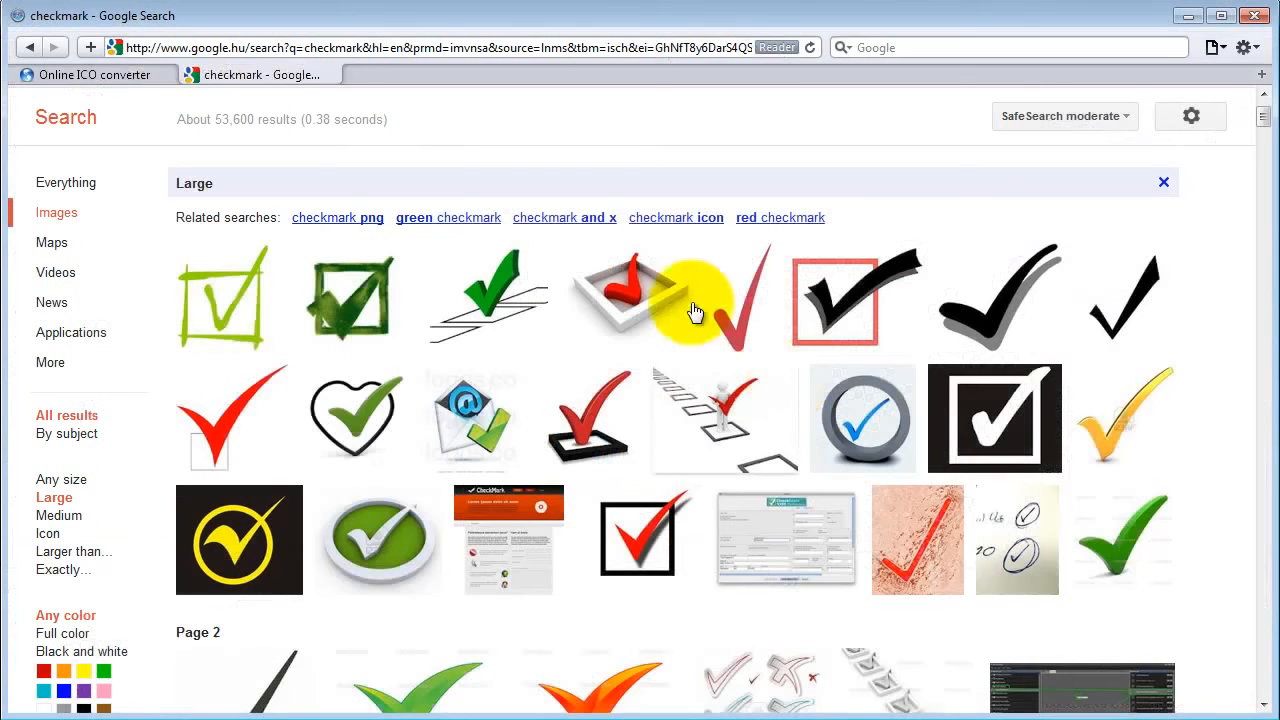
{"action": "left_click", "coordinate": [134, 74]}
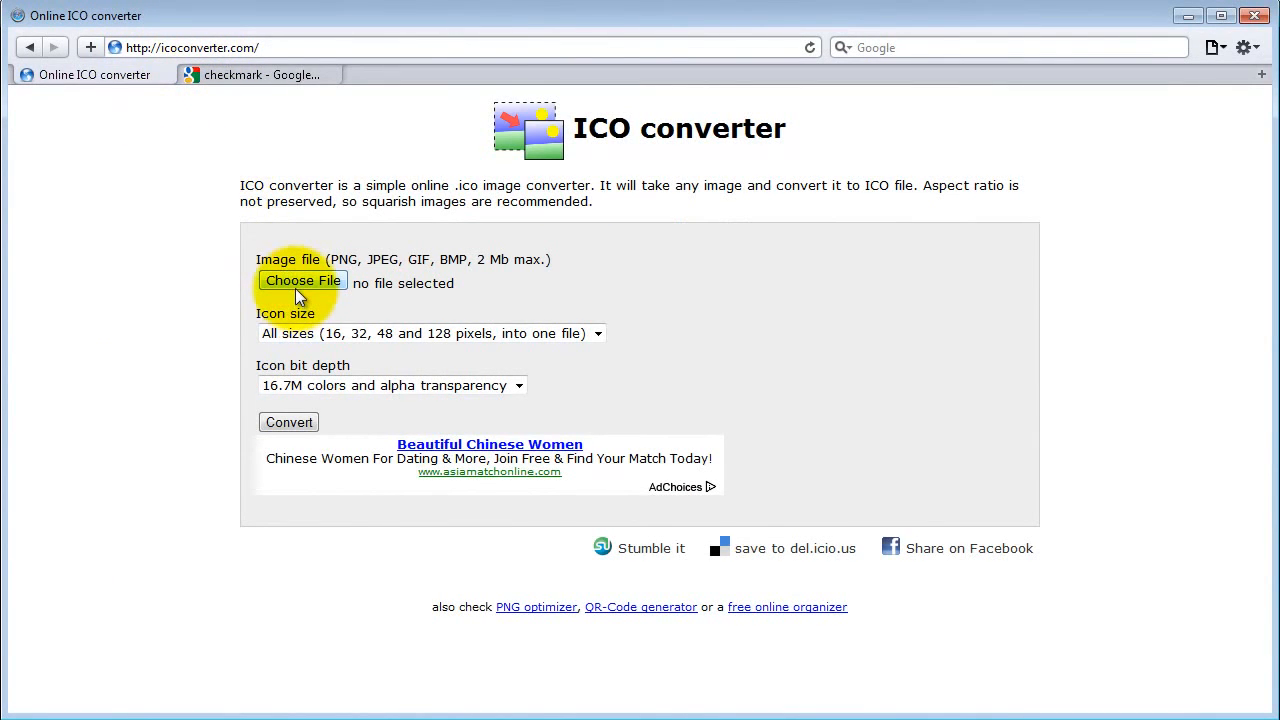
{"action": "left_click", "coordinate": [320, 335]}
{"action": "left_click", "coordinate": [315, 370]}
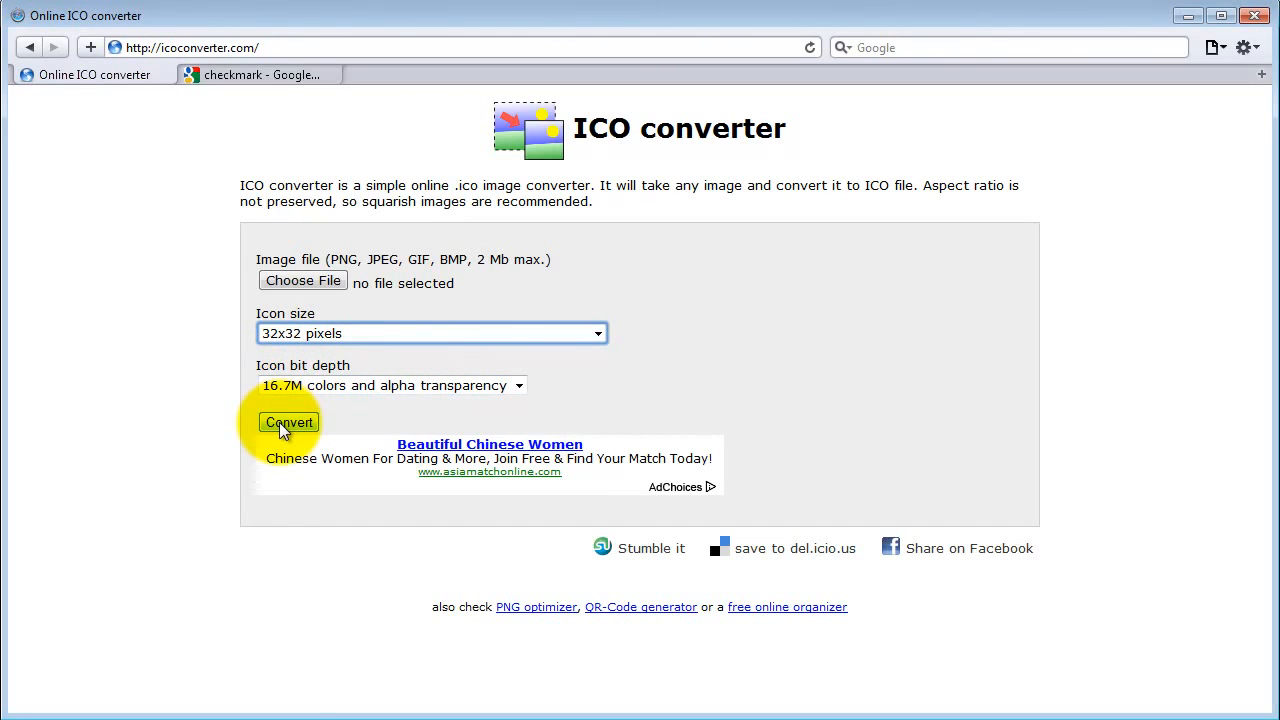
{"action": "key", "text": "alt+Tab"}
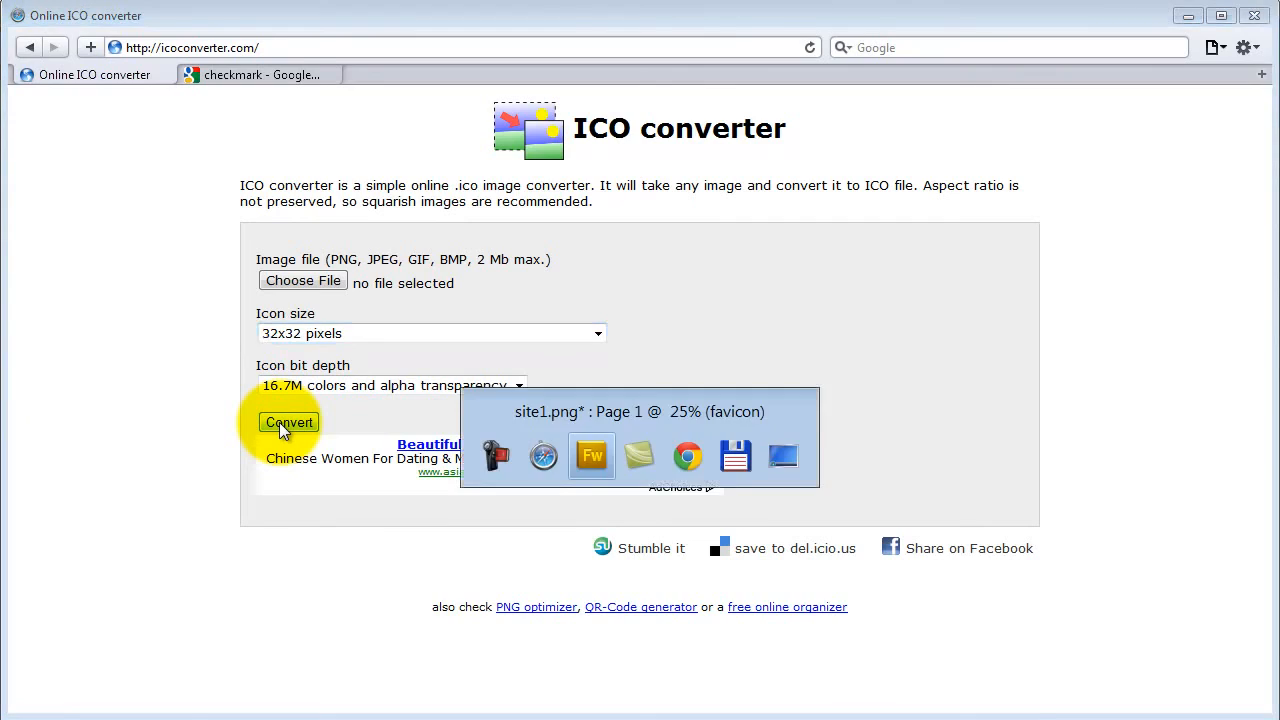